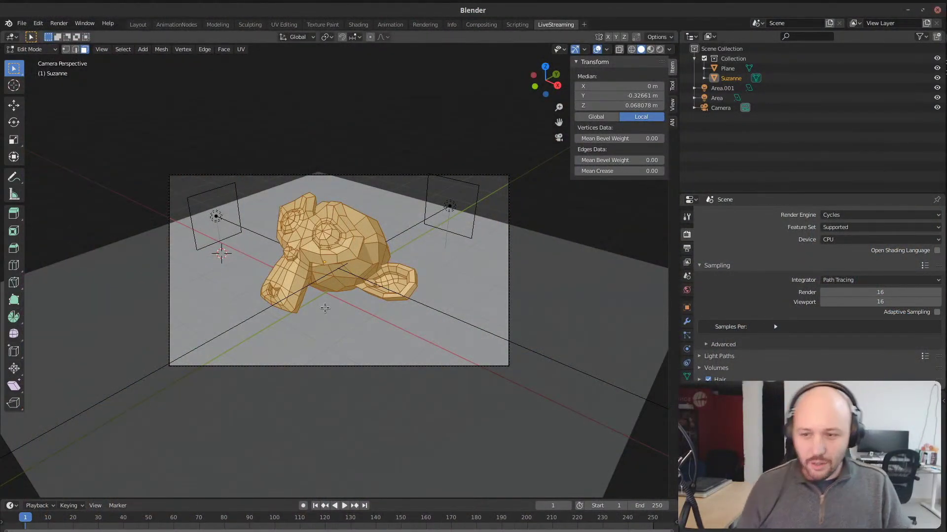
Step: Show the Suzanne scene in Rendered viewport shading with the viewport overlays turned off
{"action": "middle_click_drag", "start_coordinate": [328, 300], "coordinate": [393, 295]}
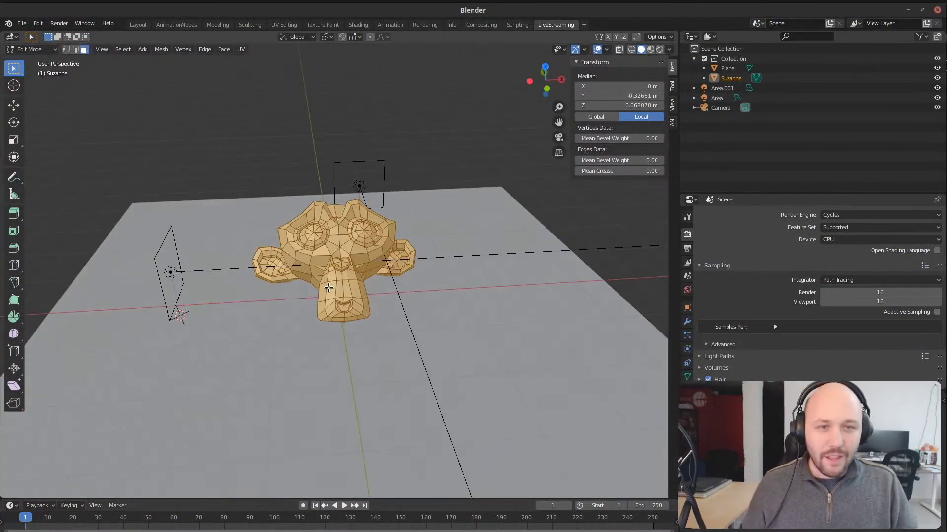
{"action": "scroll", "coordinate": [329, 288], "scroll_direction": "up", "scroll_amount": 2}
{"action": "middle_click_drag", "start_coordinate": [331, 306], "coordinate": [352, 330], "text": "shift"}
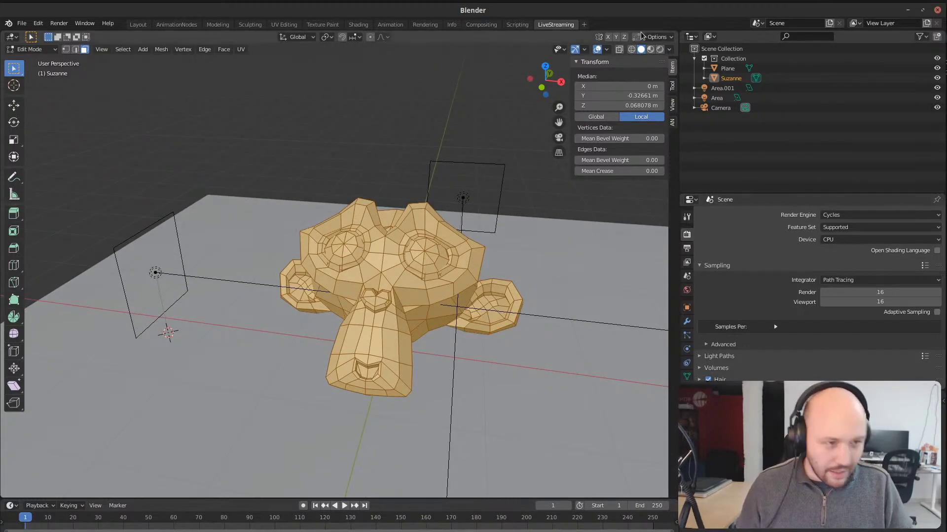
{"action": "left_click", "coordinate": [659, 50]}
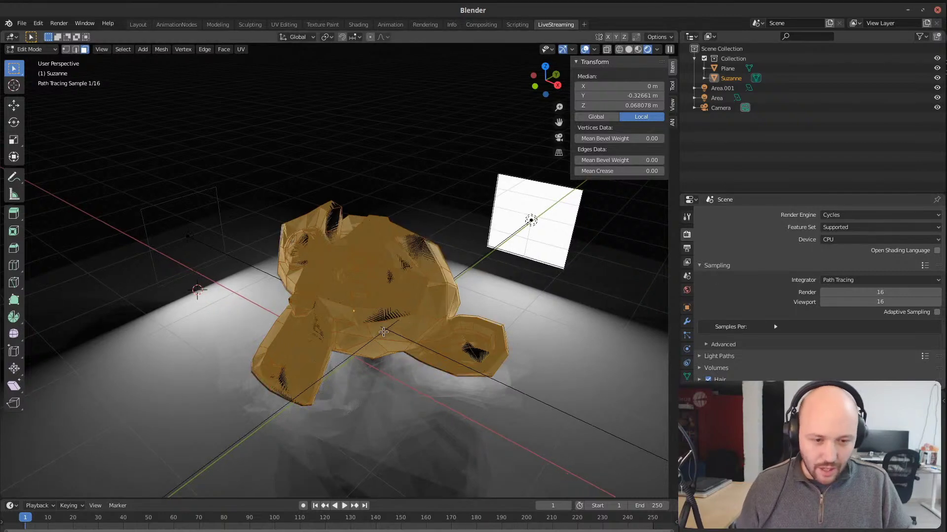
{"action": "middle_click_drag", "start_coordinate": [379, 344], "coordinate": [367, 265], "text": "shift"}
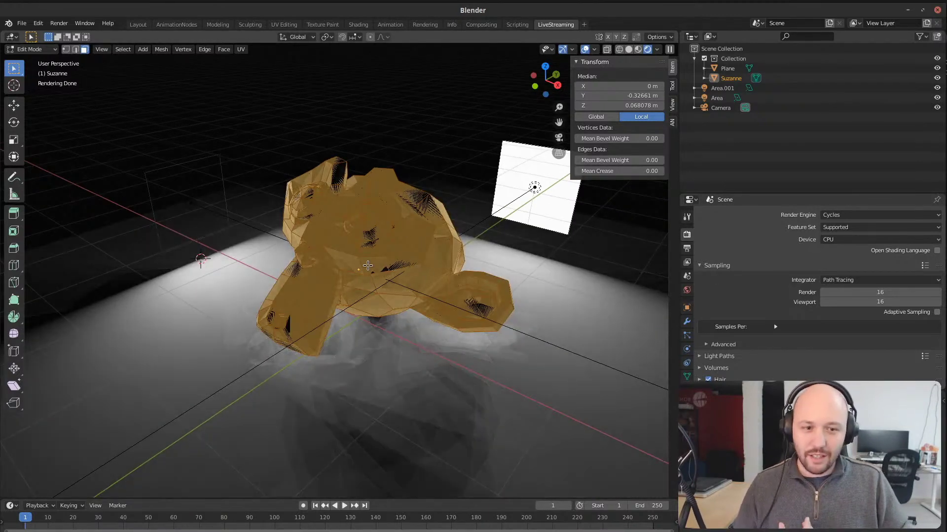
{"action": "left_click", "coordinate": [628, 49]}
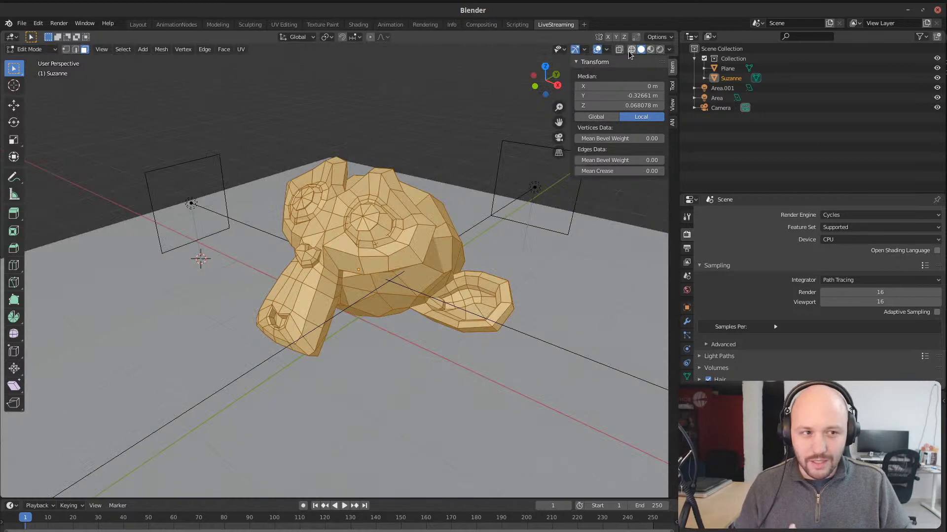
{"action": "left_click", "coordinate": [647, 48]}
{"action": "left_click", "coordinate": [585, 49]}
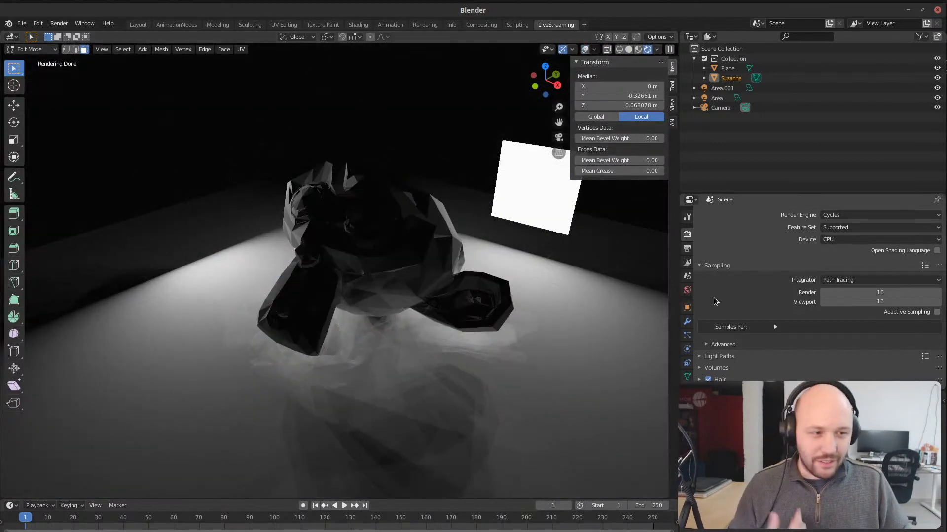
Step: Set the Scrambling Distance in the advanced sampling settings to 1 and inspect the rendered monkey head
{"action": "scroll", "coordinate": [747, 266], "scroll_direction": "down", "scroll_amount": 1}
{"action": "scroll", "coordinate": [748, 267], "scroll_direction": "down", "scroll_amount": 2}
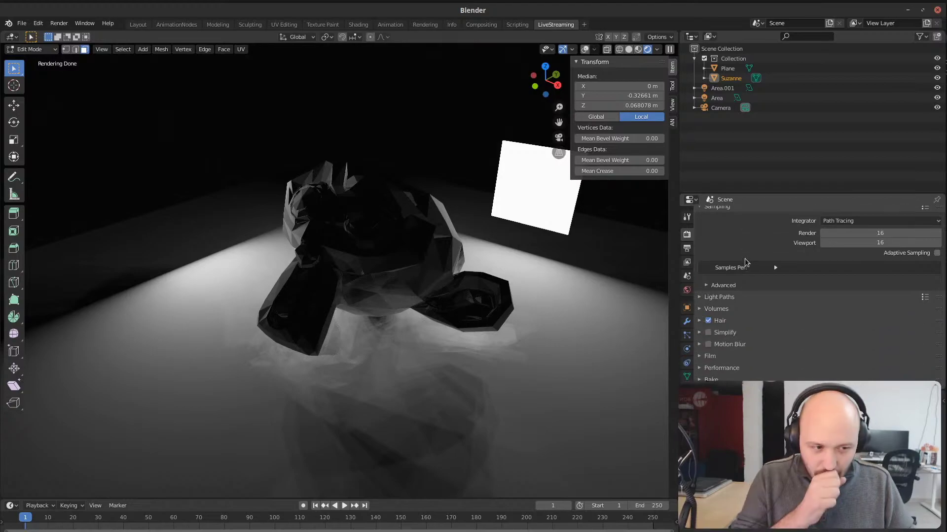
{"action": "left_click", "coordinate": [732, 288]}
{"action": "scroll", "coordinate": [747, 286], "scroll_direction": "down", "scroll_amount": 3}
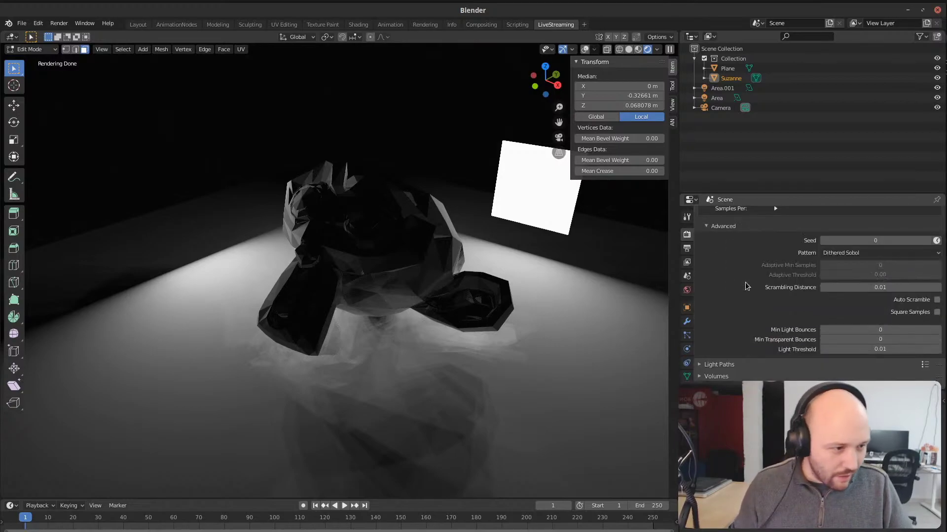
{"action": "left_click", "coordinate": [896, 287]}
{"action": "type", "text": "1"}
{"action": "key", "text": "Return"}
{"action": "mouse_move", "coordinate": [383, 316]}
{"action": "middle_mouse_down"}
{"action": "mouse_move", "coordinate": [419, 305]}
{"action": "mouse_move", "coordinate": [392, 301]}
{"action": "mouse_move", "coordinate": [396, 319]}
{"action": "mouse_move", "coordinate": [391, 240]}
{"action": "mouse_move", "coordinate": [433, 298]}
{"action": "mouse_move", "coordinate": [405, 280]}
{"action": "mouse_move", "coordinate": [414, 284]}
{"action": "middle_mouse_up"}
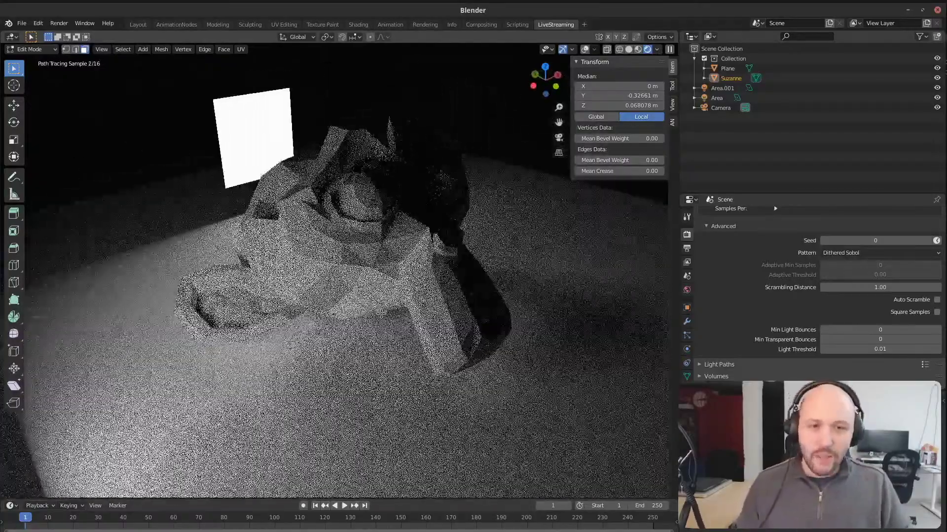
Step: Set the viewport's OIDN Min Samples in the performance settings to 1 and check the denoised preview
{"action": "scroll", "coordinate": [734, 281], "scroll_direction": "down", "scroll_amount": 1}
{"action": "scroll", "coordinate": [735, 281], "scroll_direction": "down", "scroll_amount": 8}
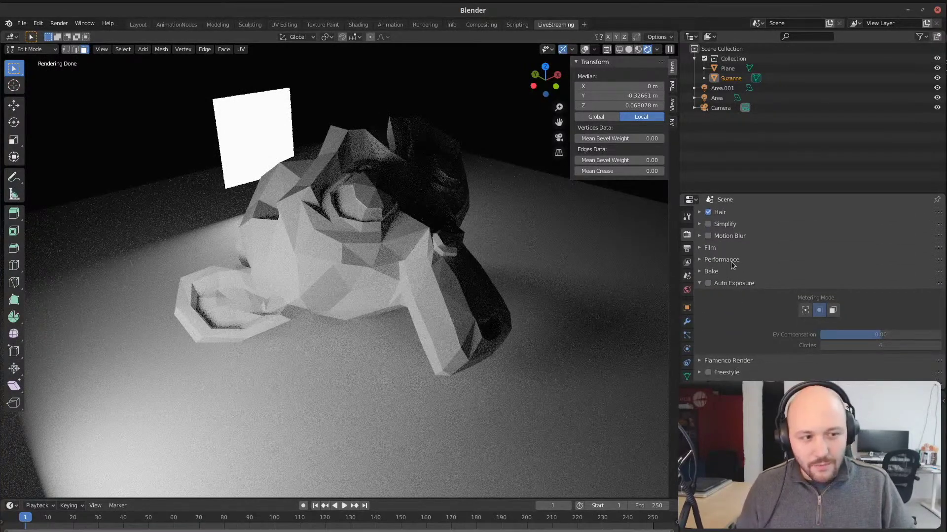
{"action": "left_click", "coordinate": [732, 262]}
{"action": "scroll", "coordinate": [744, 296], "scroll_direction": "up", "scroll_amount": 2}
{"action": "scroll", "coordinate": [757, 333], "scroll_direction": "down", "scroll_amount": 12}
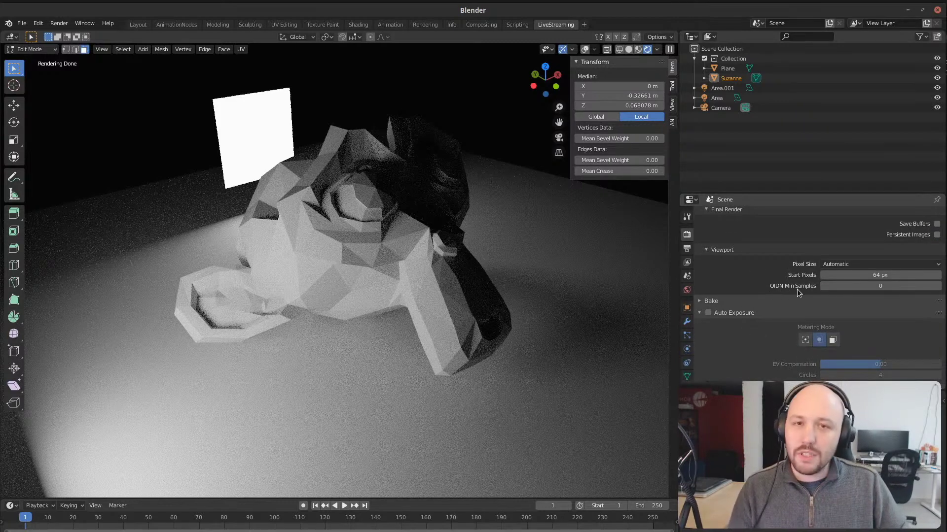
{"action": "left_click", "coordinate": [880, 287]}
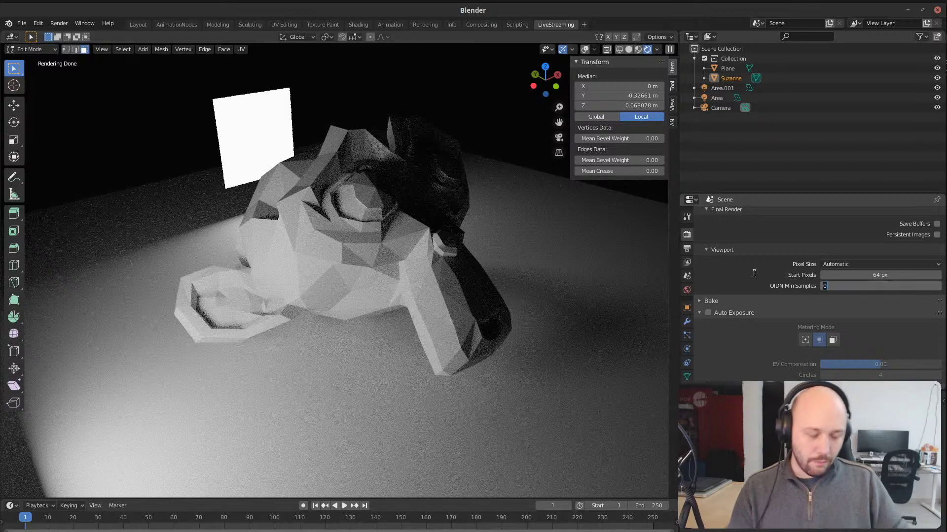
{"action": "type", "text": "1"}
{"action": "key", "text": "Return"}
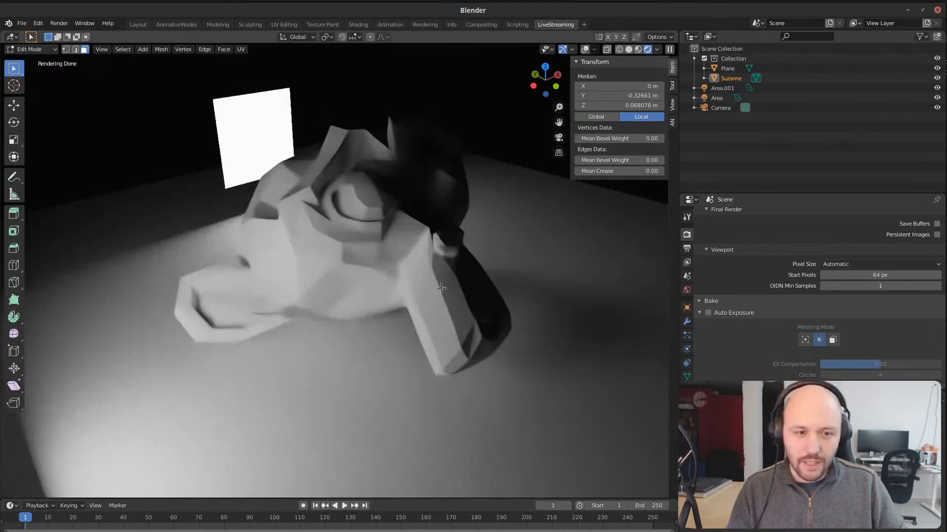
{"action": "middle_click_drag", "start_coordinate": [383, 230], "coordinate": [645, 272]}
Step: Set the viewport render samples to 1000 and view the monkey head as it refines
{"action": "scroll", "coordinate": [765, 314], "scroll_direction": "up", "scroll_amount": 20}
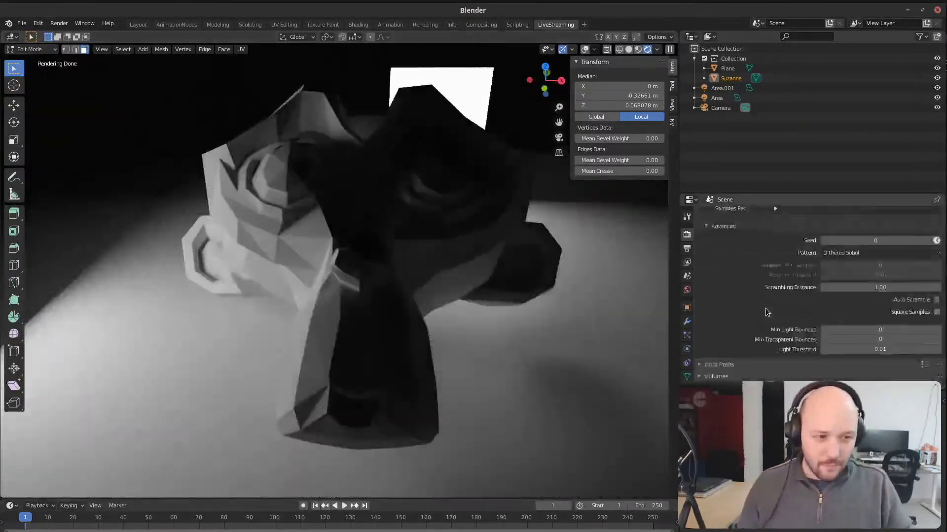
{"action": "scroll", "coordinate": [767, 314], "scroll_direction": "down", "scroll_amount": 7}
{"action": "middle_click_drag", "start_coordinate": [228, 234], "coordinate": [285, 240]}
{"action": "scroll", "coordinate": [791, 297], "scroll_direction": "up", "scroll_amount": 7}
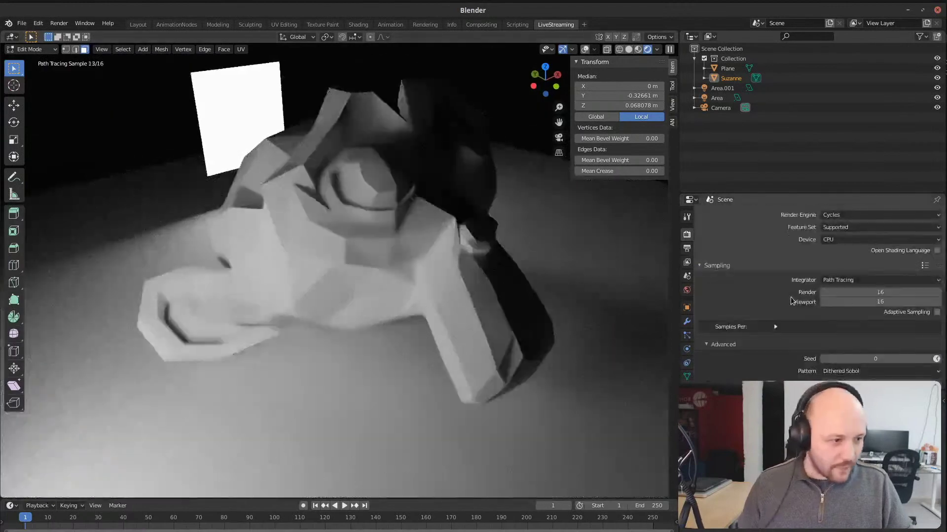
{"action": "left_click", "coordinate": [873, 302]}
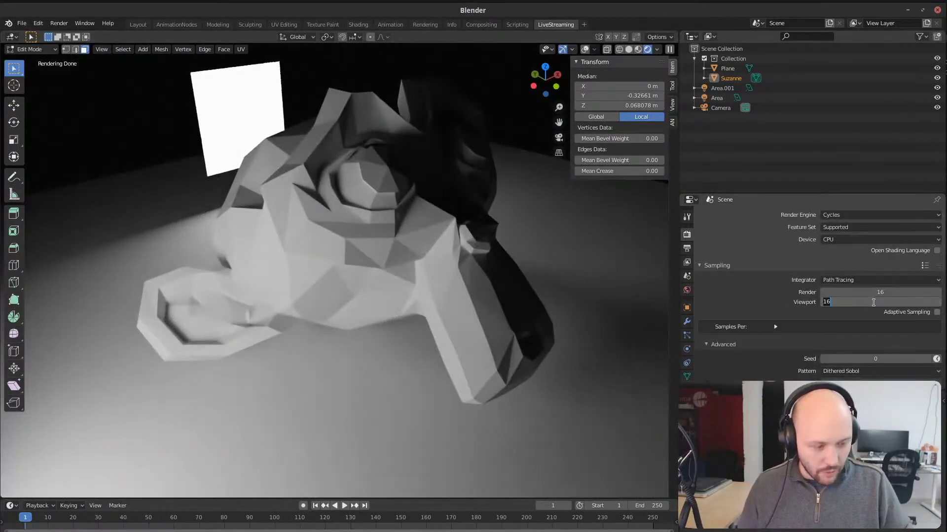
{"action": "key", "text": "Return"}
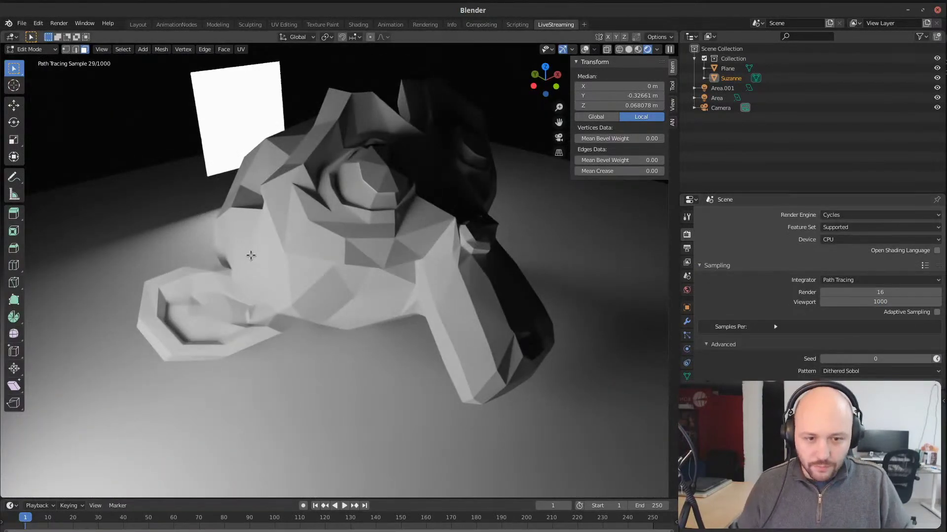
{"action": "mouse_move", "coordinate": [300, 323]}
{"action": "middle_mouse_down"}
{"action": "mouse_move", "coordinate": [268, 319]}
{"action": "mouse_move", "coordinate": [432, 336]}
{"action": "middle_mouse_up"}
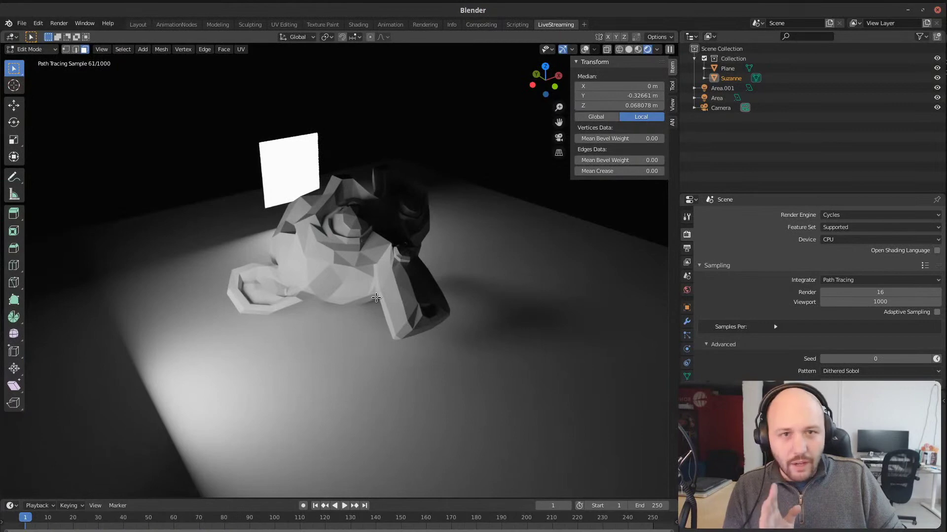
Step: Try GPU Compute as the Cycles render device, return to CPU, and inspect the monkey head up close
{"action": "left_click", "coordinate": [833, 241]}
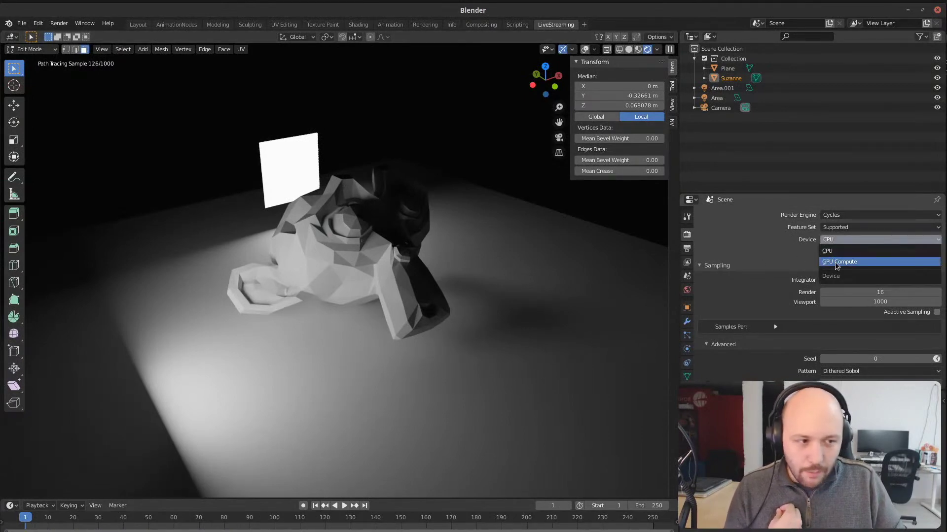
{"action": "left_click", "coordinate": [836, 263]}
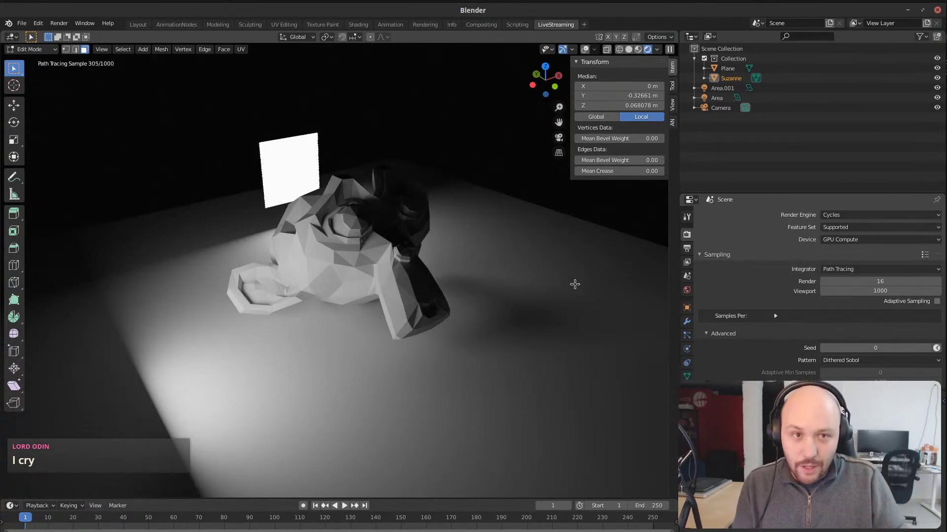
{"action": "left_click", "coordinate": [850, 241]}
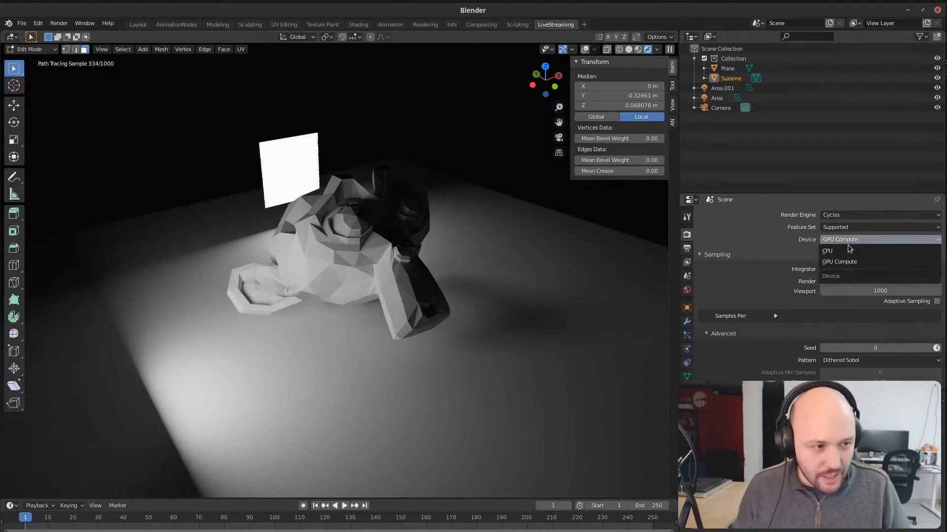
{"action": "left_click", "coordinate": [848, 251]}
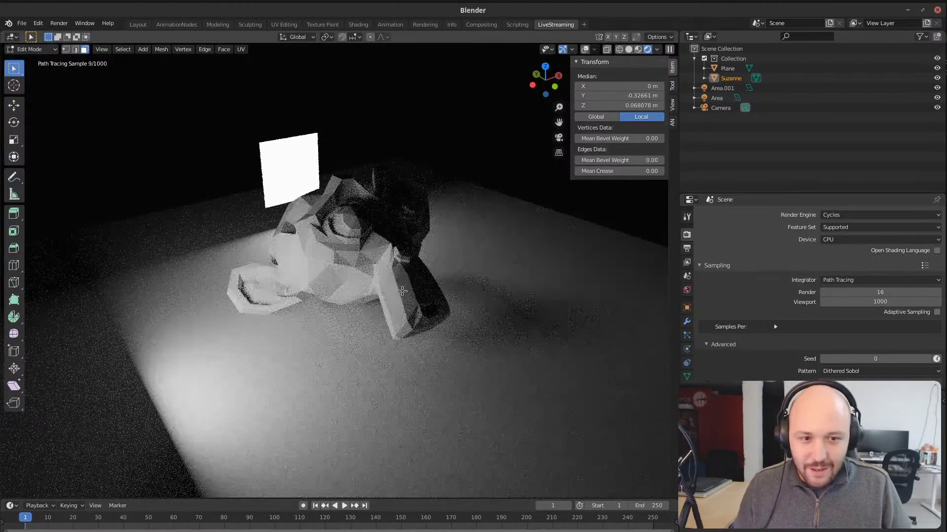
{"action": "scroll", "coordinate": [401, 291], "scroll_direction": "up", "scroll_amount": 3}
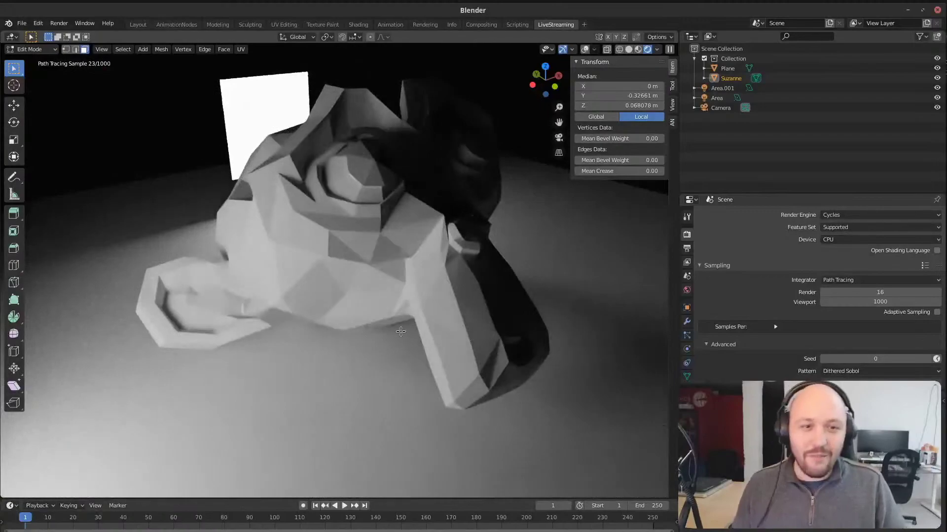
{"action": "scroll", "coordinate": [401, 328], "scroll_direction": "up", "scroll_amount": 3}
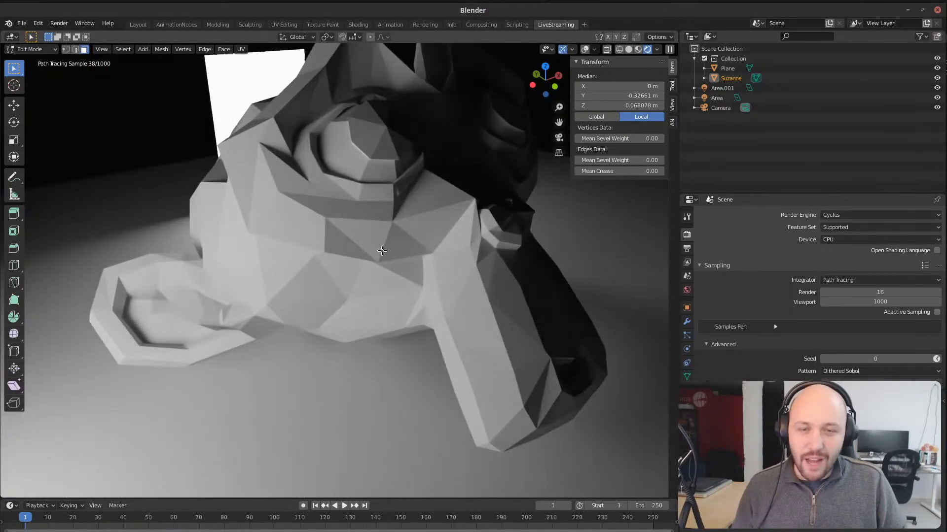
{"action": "middle_click_drag", "start_coordinate": [380, 302], "coordinate": [386, 309]}
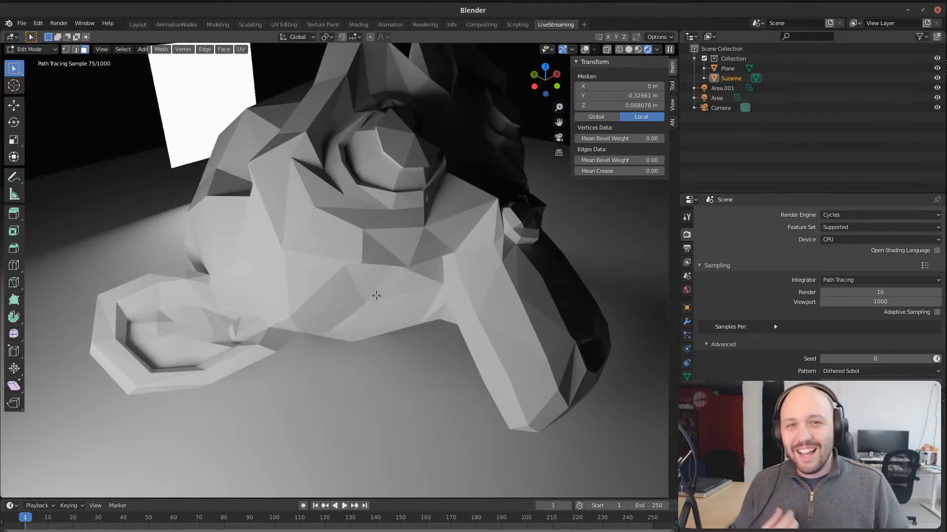
Step: Open the recent file gz_home.blend
{"action": "left_click", "coordinate": [21, 24]}
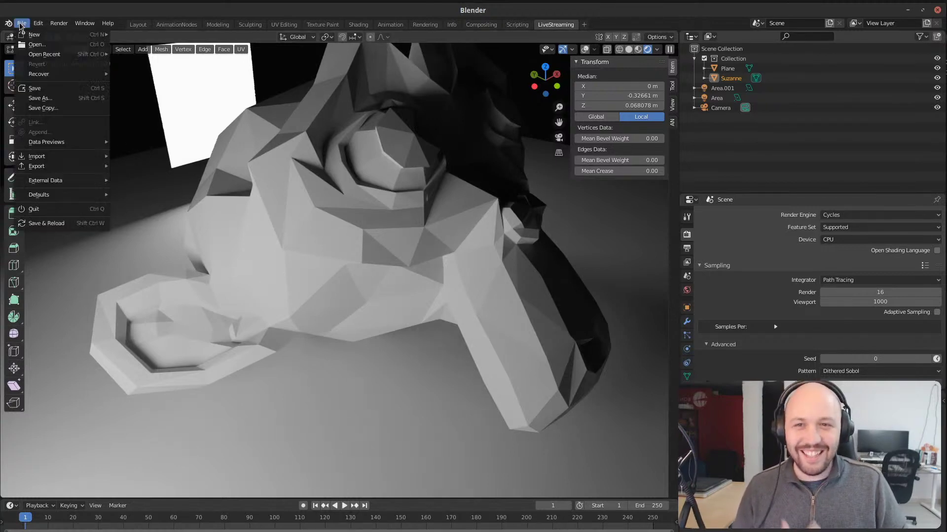
{"action": "mouse_move", "coordinate": [43, 54]}
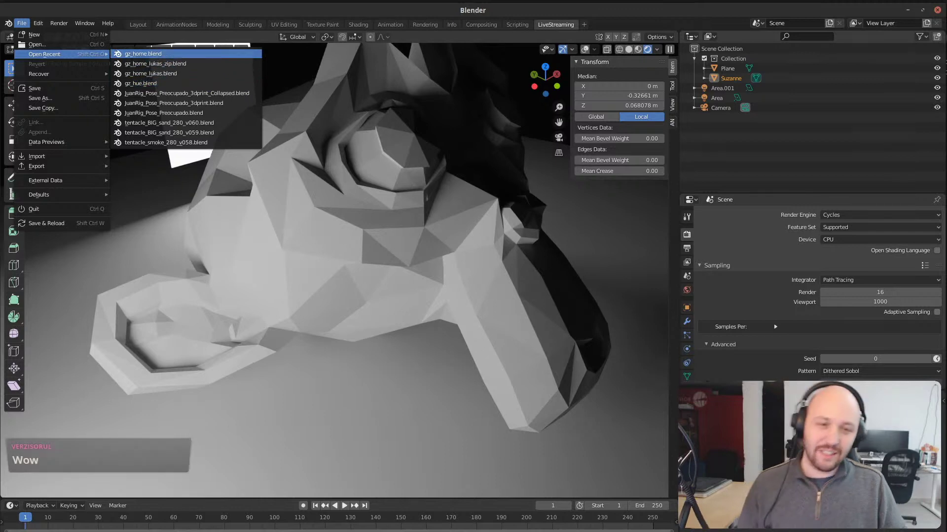
{"action": "left_click", "coordinate": [143, 54]}
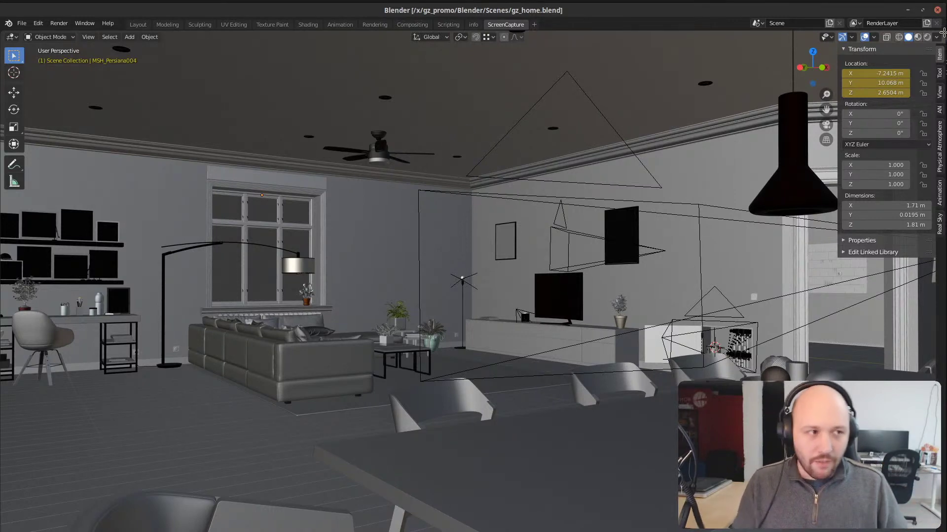
Step: Split the 3D viewport vertically and turn the new area into a wider Properties editor
{"action": "left_click_drag", "start_coordinate": [942, 33], "coordinate": [729, 40]}
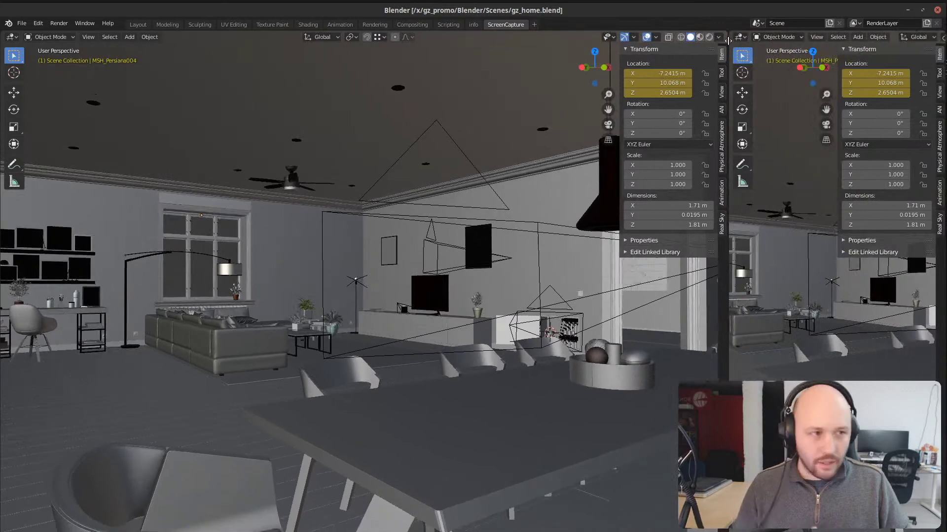
{"action": "left_click", "coordinate": [738, 37]}
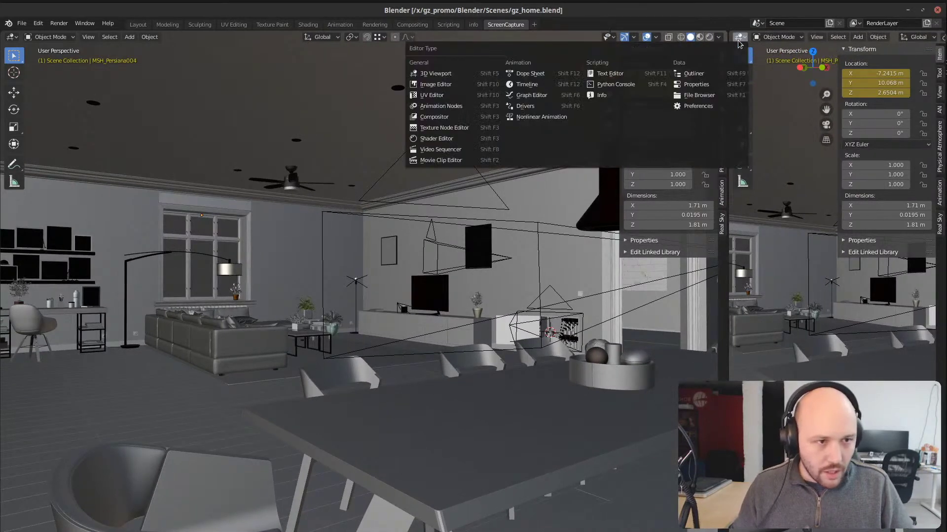
{"action": "left_click", "coordinate": [696, 85]}
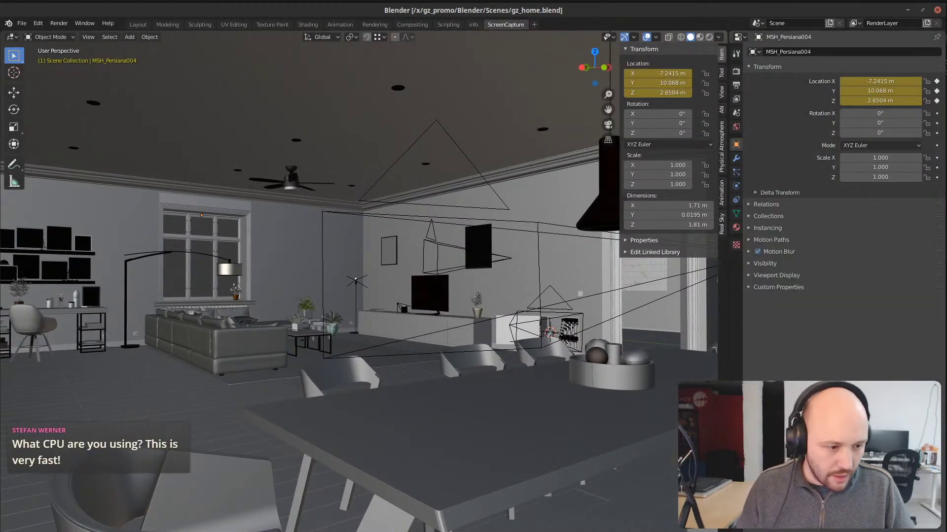
{"action": "left_click_drag", "start_coordinate": [733, 529], "coordinate": [677, 365]}
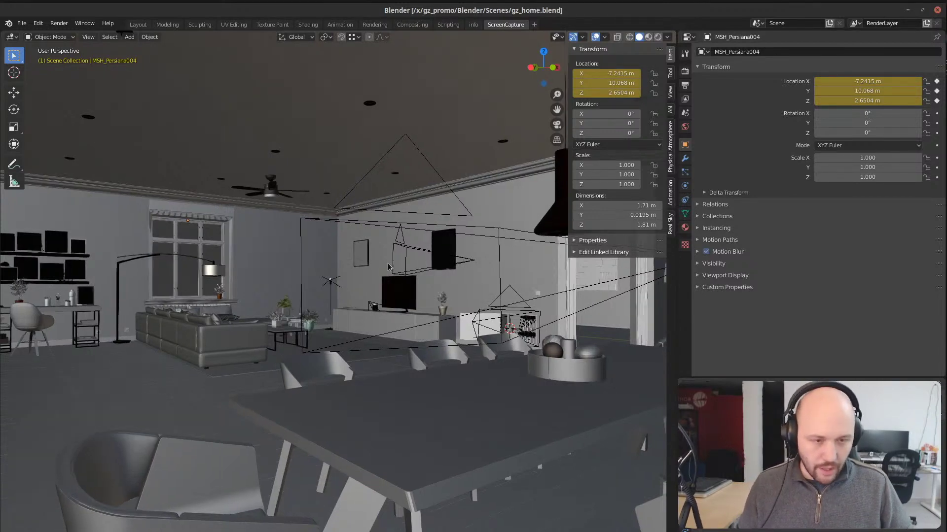
Step: From the camera view, set a render region covering the whole camera frame and hide the viewport's toolbar and sidebar
{"action": "key", "text": "KP_0"}
{"action": "key", "text": "ctrl+b"}
{"action": "left_click_drag", "start_coordinate": [119, 169], "coordinate": [525, 402]}
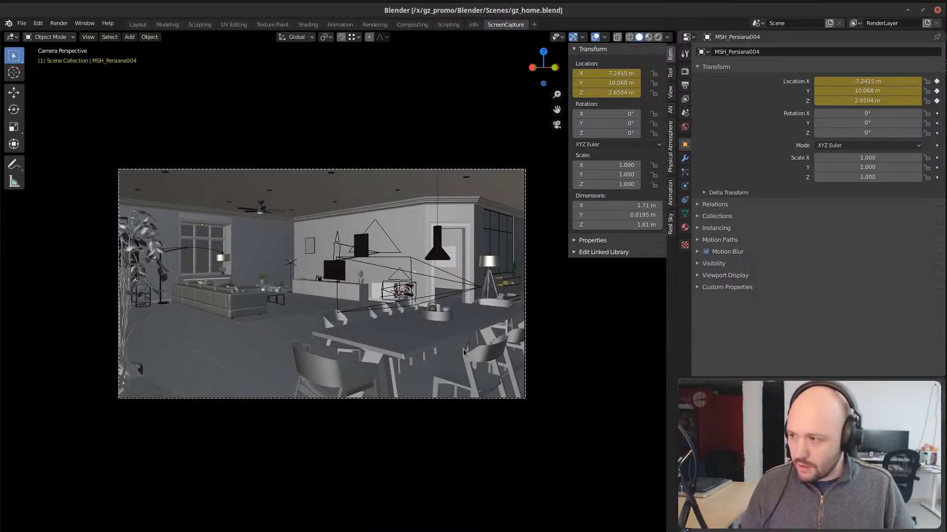
{"action": "scroll", "coordinate": [491, 305], "scroll_direction": "up", "scroll_amount": 2}
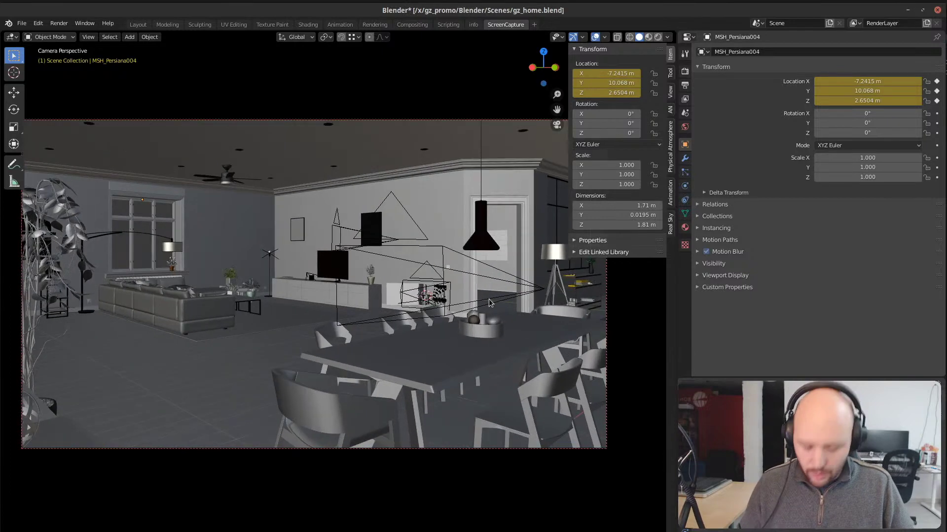
{"action": "key", "text": "t"}
{"action": "key", "text": "n"}
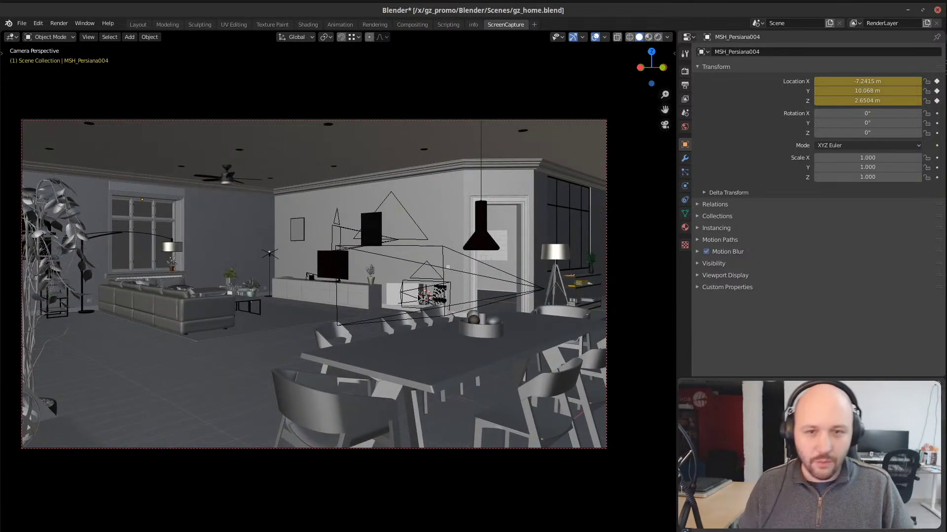
Step: In the Cycles performance settings, set the viewport's OIDN minimum samples to 16 and switch the viewport to rendered shading
{"action": "left_click", "coordinate": [685, 70]}
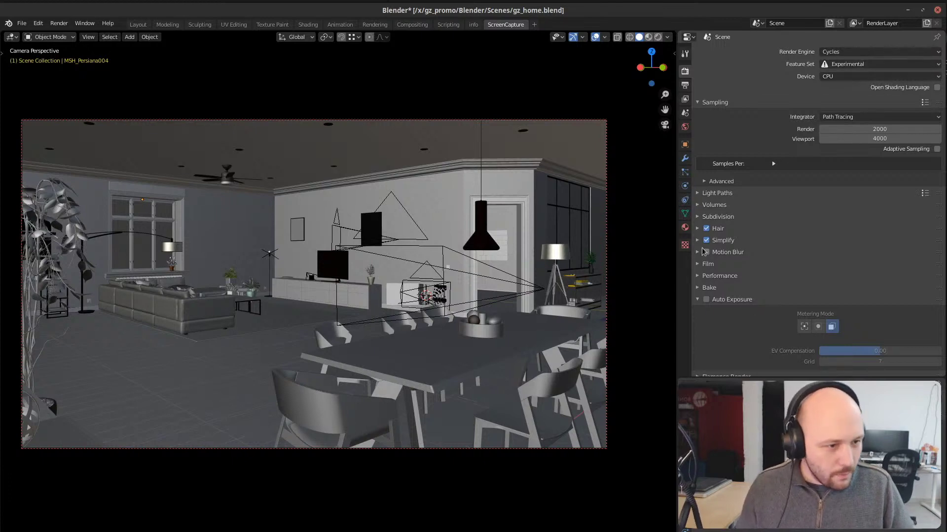
{"action": "scroll", "coordinate": [704, 252], "scroll_direction": "down", "scroll_amount": 2}
{"action": "left_click", "coordinate": [732, 246]}
{"action": "scroll", "coordinate": [757, 265], "scroll_direction": "down", "scroll_amount": 5}
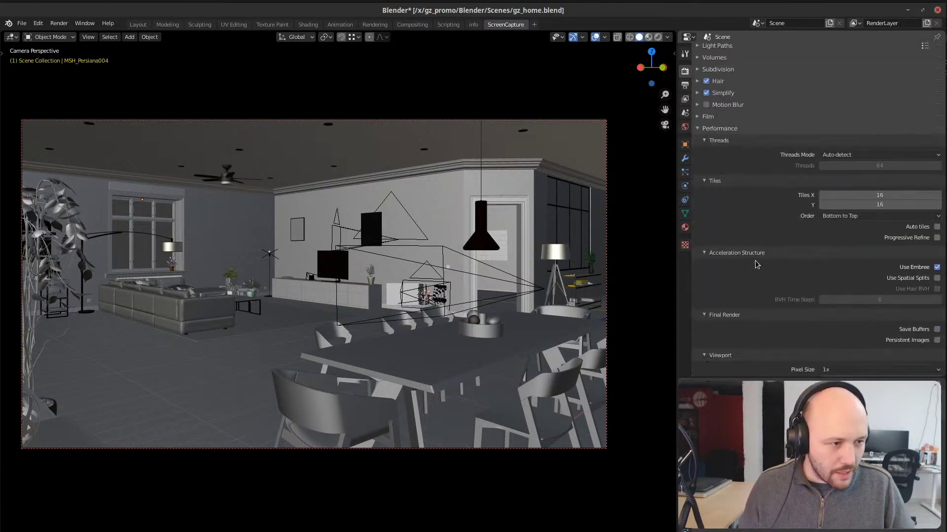
{"action": "scroll", "coordinate": [757, 264], "scroll_direction": "down", "scroll_amount": 5}
{"action": "left_click", "coordinate": [878, 253]}
{"action": "type", "text": "16"}
{"action": "key", "text": "Return"}
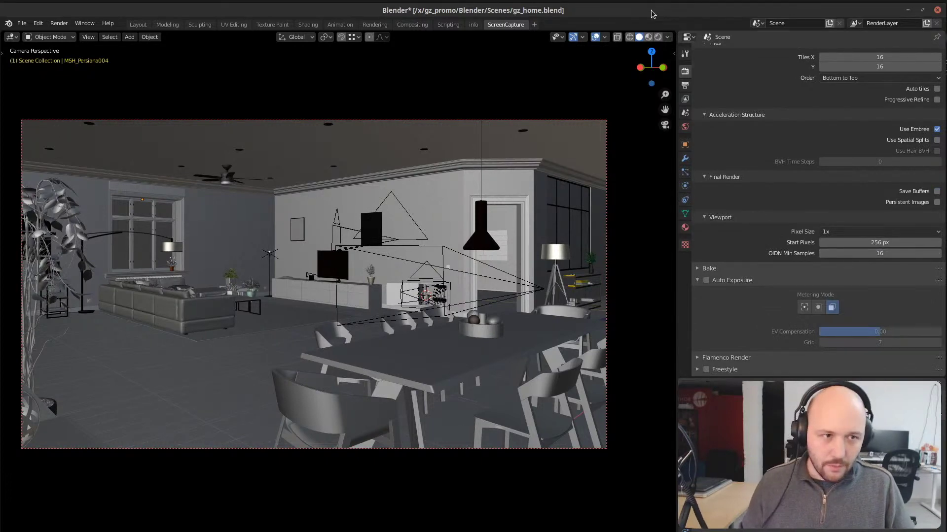
{"action": "left_click", "coordinate": [658, 37]}
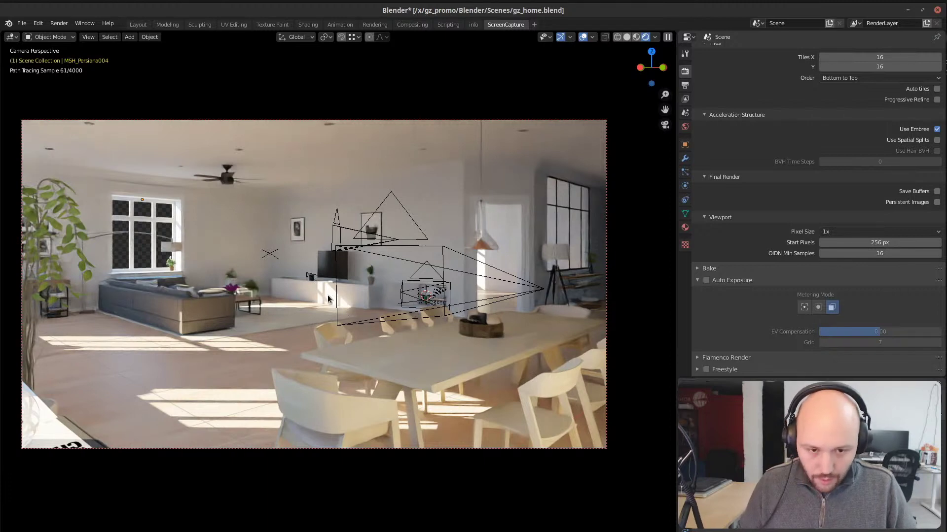
Step: Try a render region around the bowl on the dining table, and another around the wall shelf and chairs behind it
{"action": "key", "text": "ctrl+b"}
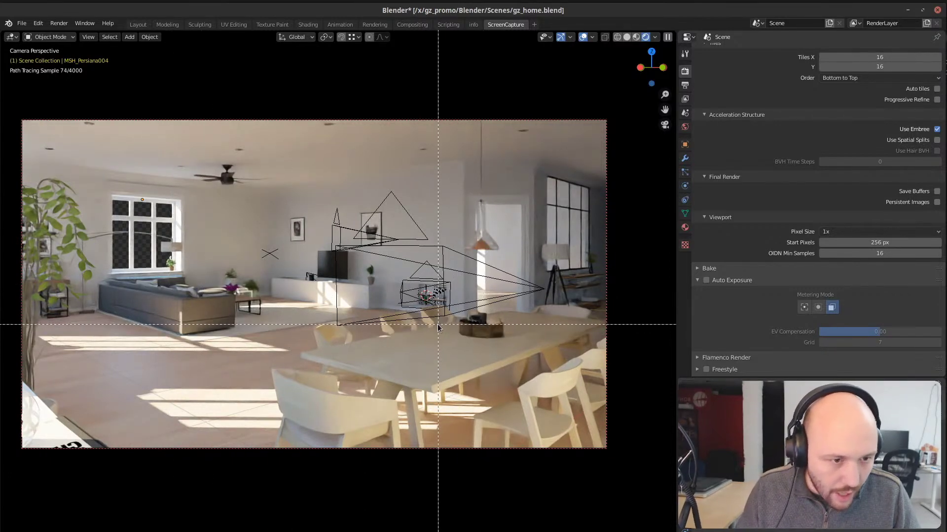
{"action": "left_click_drag", "start_coordinate": [424, 302], "coordinate": [529, 366]}
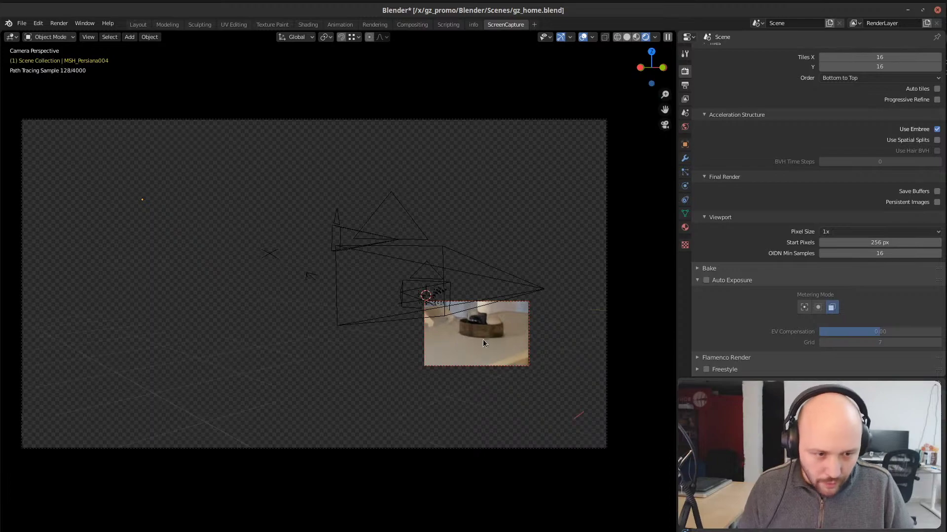
{"action": "scroll", "coordinate": [493, 347], "scroll_direction": "up", "scroll_amount": 3}
{"action": "middle_click_drag", "start_coordinate": [553, 361], "coordinate": [367, 332], "text": "shift"}
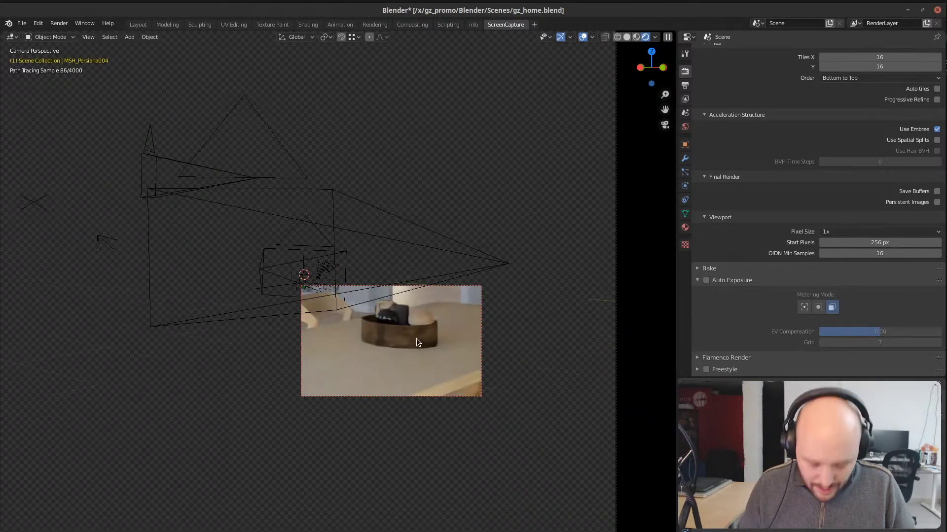
{"action": "key", "text": "ctrl+b"}
{"action": "left_click_drag", "start_coordinate": [256, 208], "coordinate": [392, 374]}
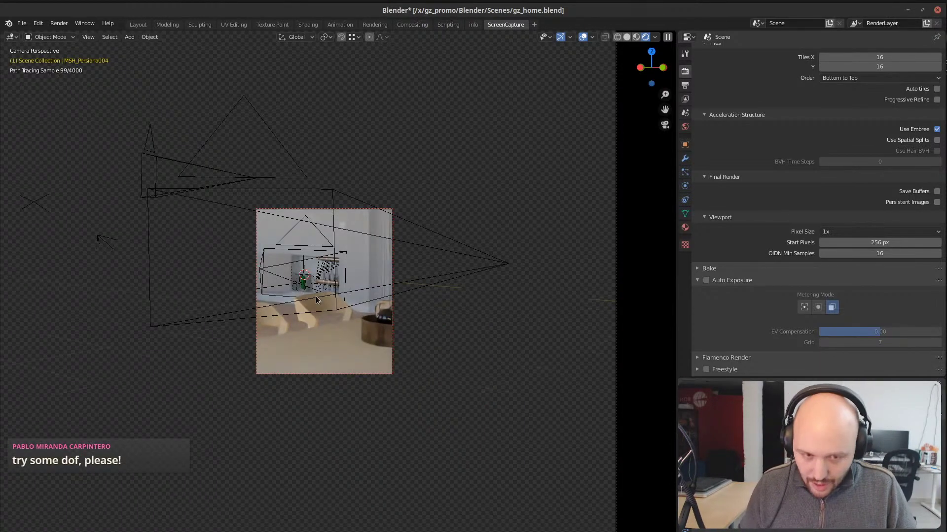
Step: Expand the render region back to the whole camera frame
{"action": "scroll", "coordinate": [205, 277], "scroll_direction": "down", "scroll_amount": 3}
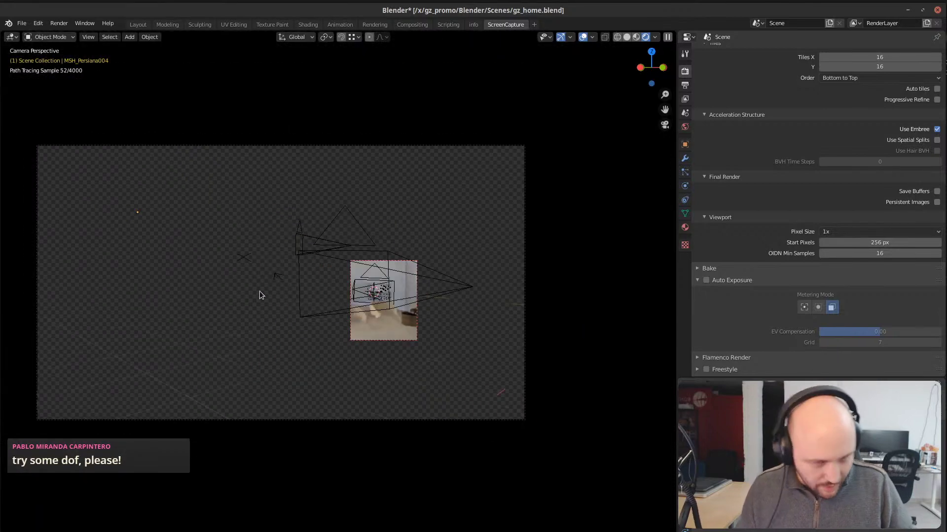
{"action": "key", "text": "ctrl+b"}
{"action": "left_click_drag", "start_coordinate": [39, 146], "coordinate": [526, 421]}
{"action": "middle_click_drag", "start_coordinate": [280, 336], "coordinate": [294, 336], "text": "shift"}
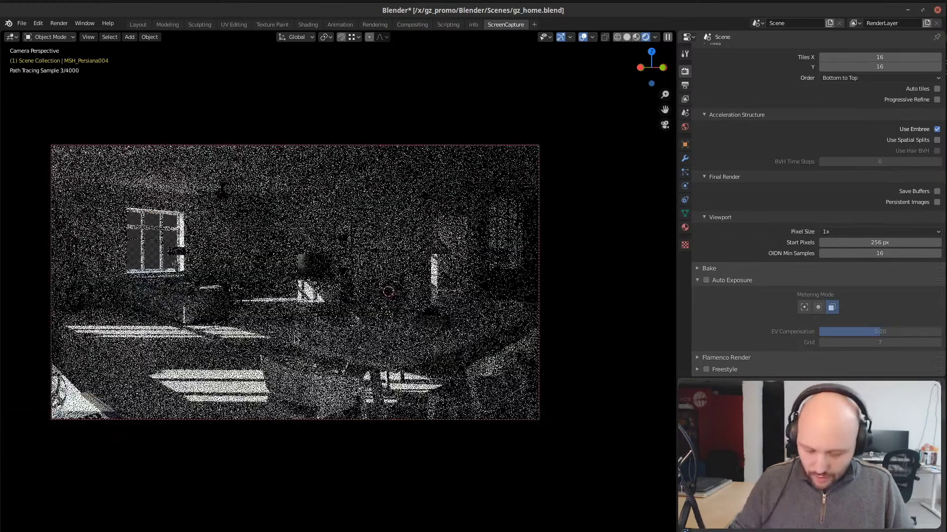
Step: Select the active scene camera with the Select Camera command and enable depth of field in its settings
{"action": "key", "text": "F3"}
{"action": "type", "text": "select camer"}
{"action": "key", "text": "Return"}
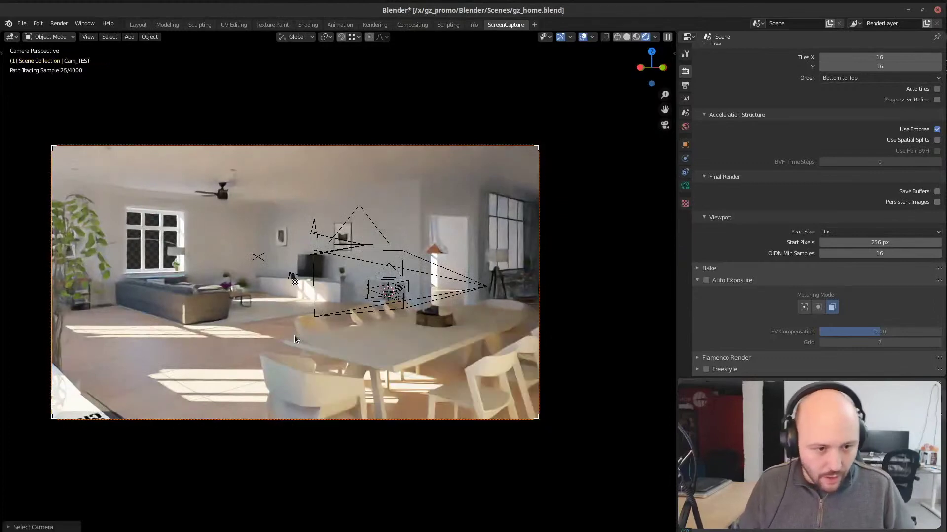
{"action": "left_click", "coordinate": [685, 187]}
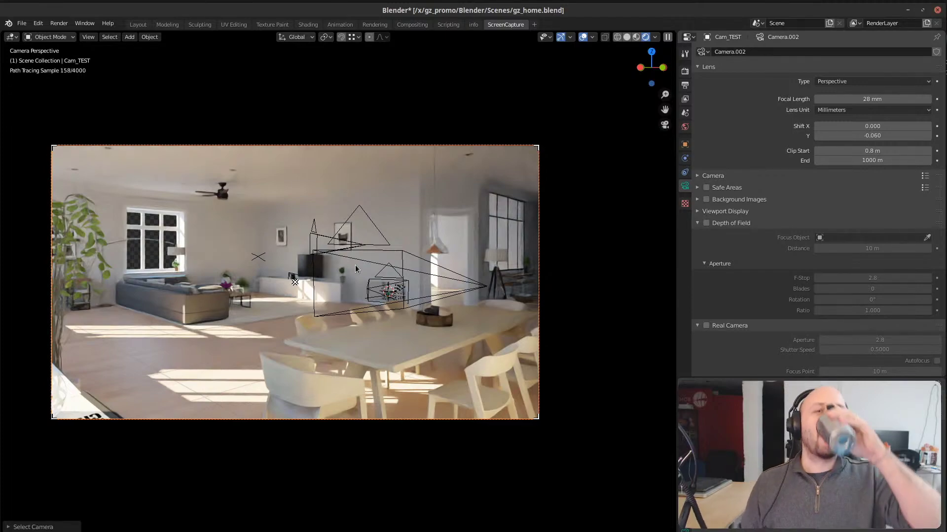
{"action": "key", "text": "ctrl+z"}
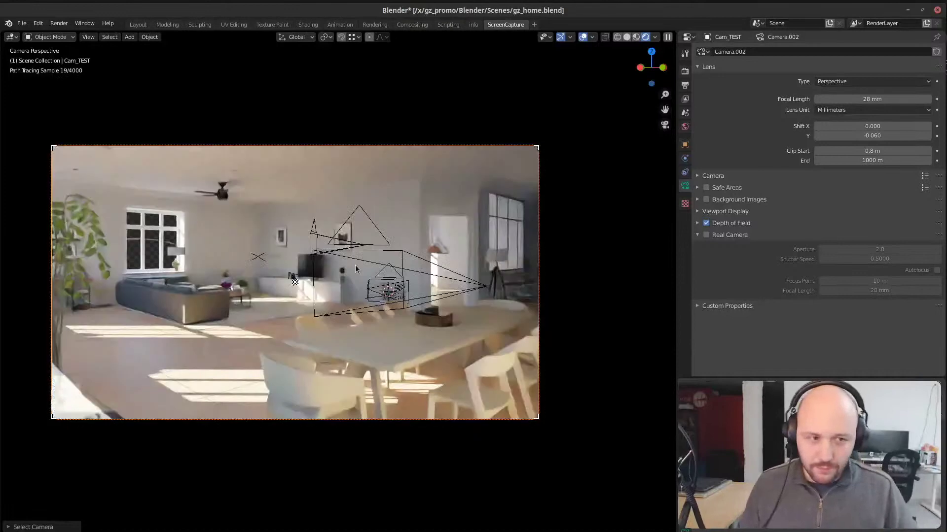
{"action": "left_click", "coordinate": [736, 222]}
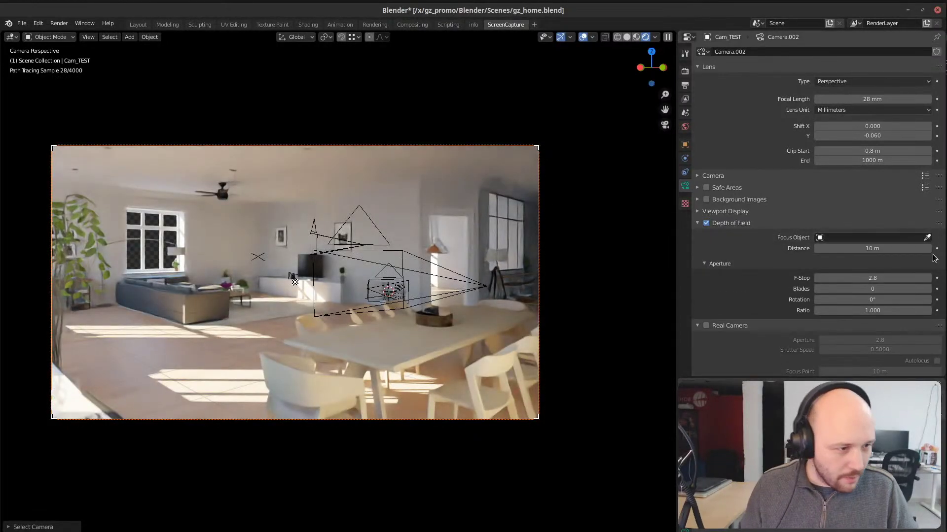
Step: Pick the television as the camera's depth of field focus object and set the f-stop to 0.4
{"action": "left_click", "coordinate": [870, 277]}
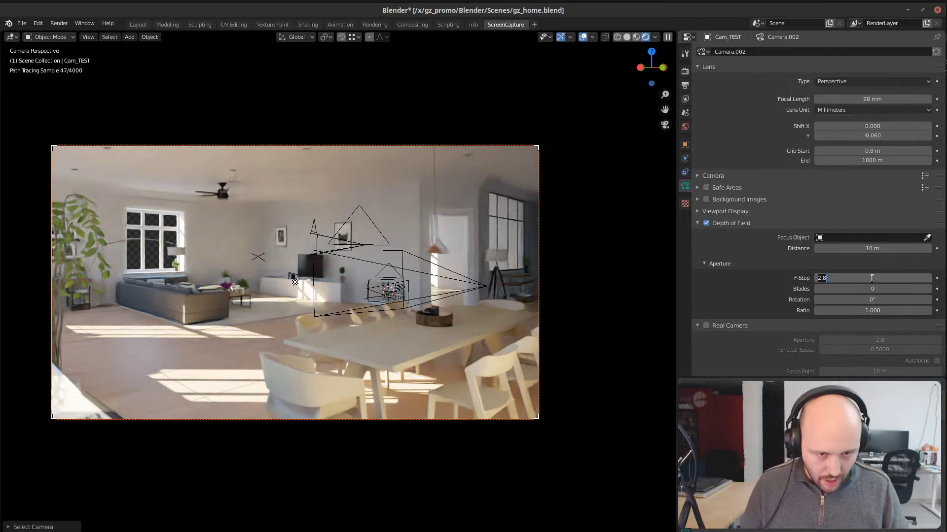
{"action": "left_click", "coordinate": [927, 239]}
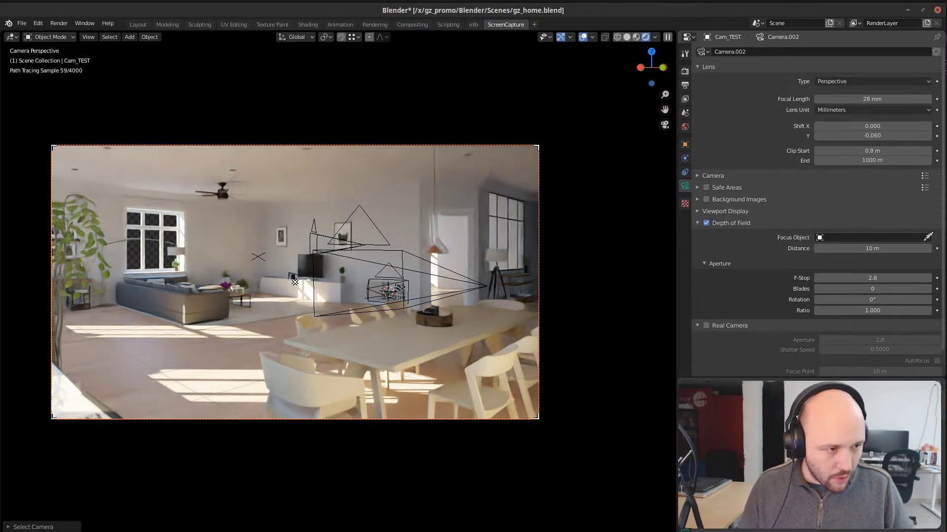
{"action": "left_click", "coordinate": [302, 261]}
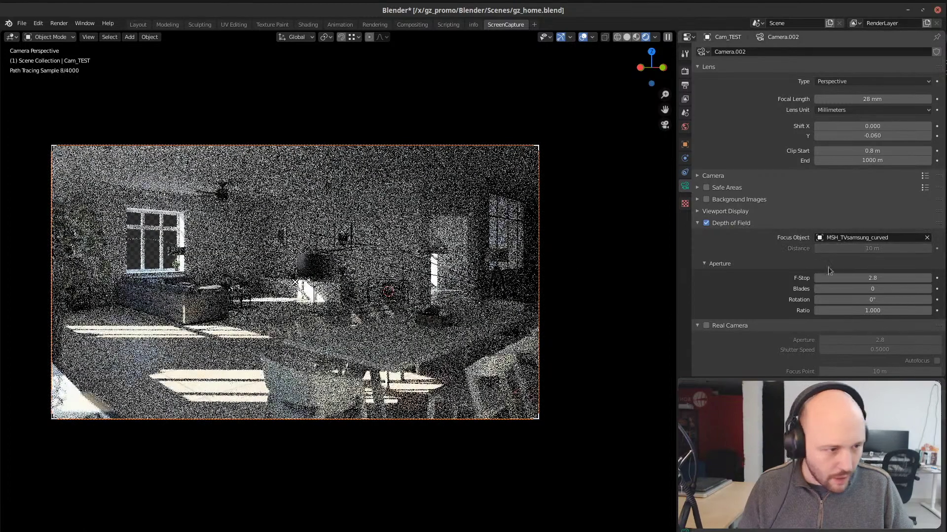
{"action": "double_click", "coordinate": [873, 278]}
{"action": "type", "text": "0.4"}
{"action": "key", "text": "Return"}
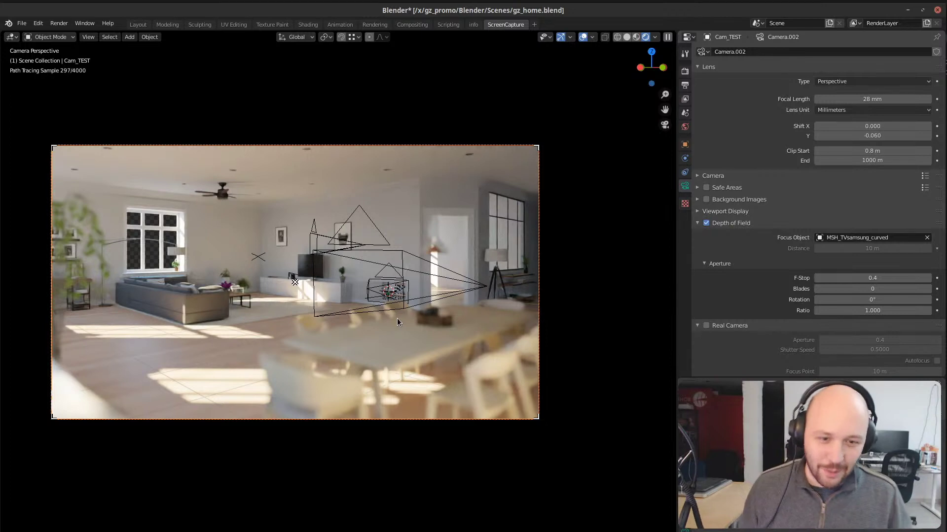
Step: Hide the viewport overlays and reframe the camera to look along the dining table toward the bowl
{"action": "left_click", "coordinate": [582, 37]}
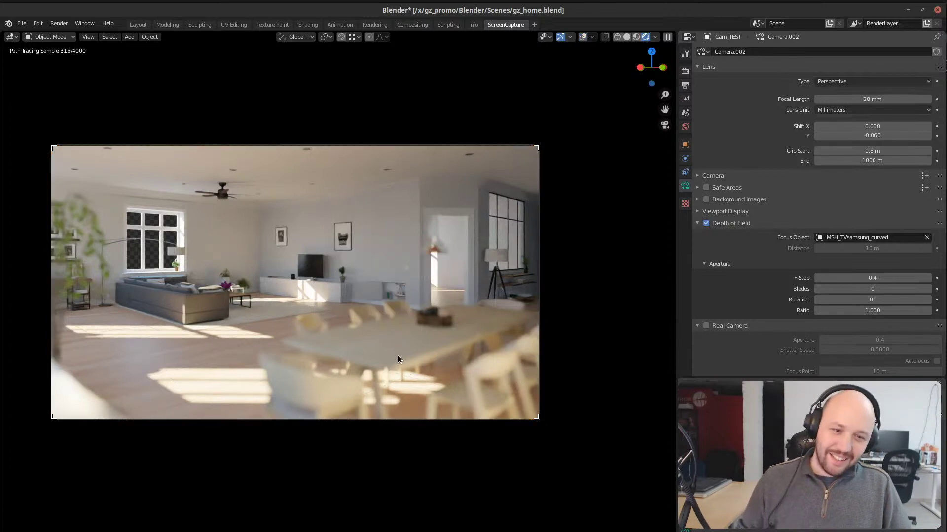
{"action": "key", "text": "ctrl+b"}
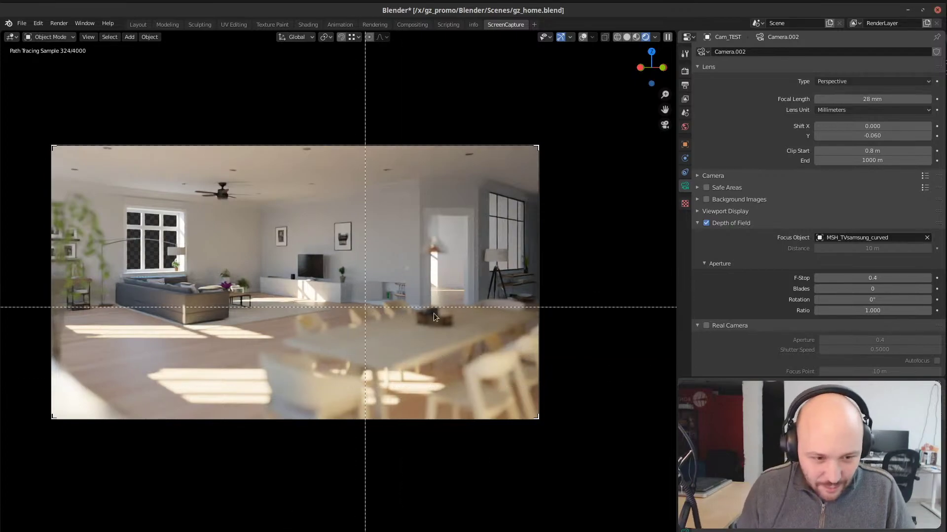
{"action": "left_click_drag", "start_coordinate": [291, 291], "coordinate": [337, 360]}
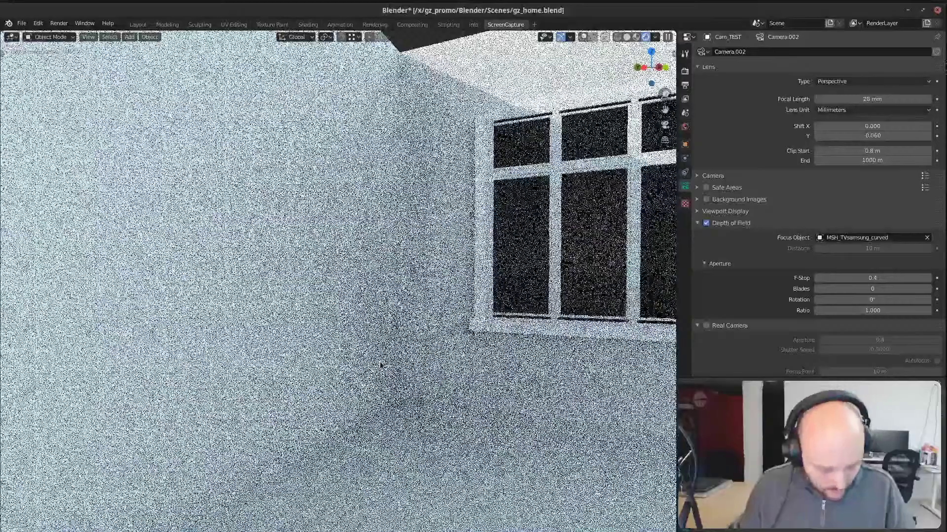
{"action": "key", "text": "KP_0"}
{"action": "middle_click_drag", "start_coordinate": [380, 364], "coordinate": [313, 356]}
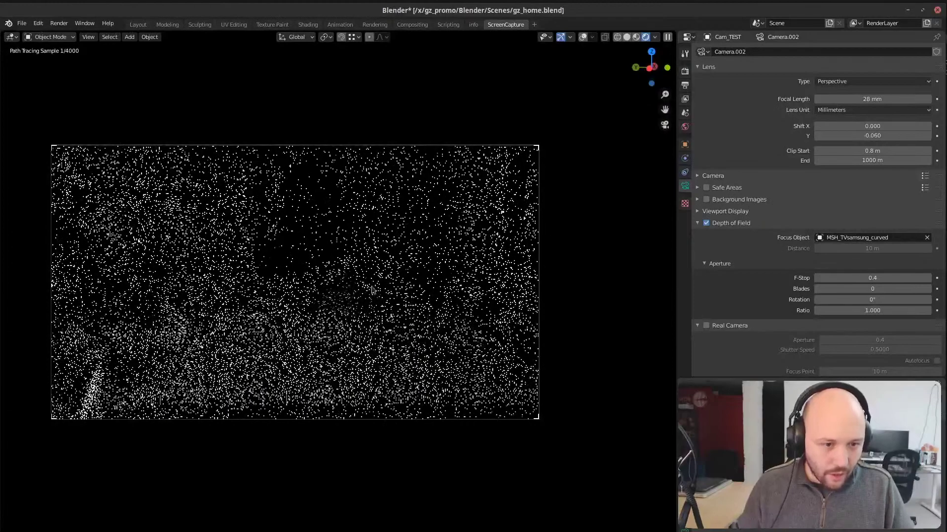
Step: Replace the camera's focus object with the bowl decoration on the dining table, AM160_032_04
{"action": "scroll", "coordinate": [759, 280], "scroll_direction": "down", "scroll_amount": 1}
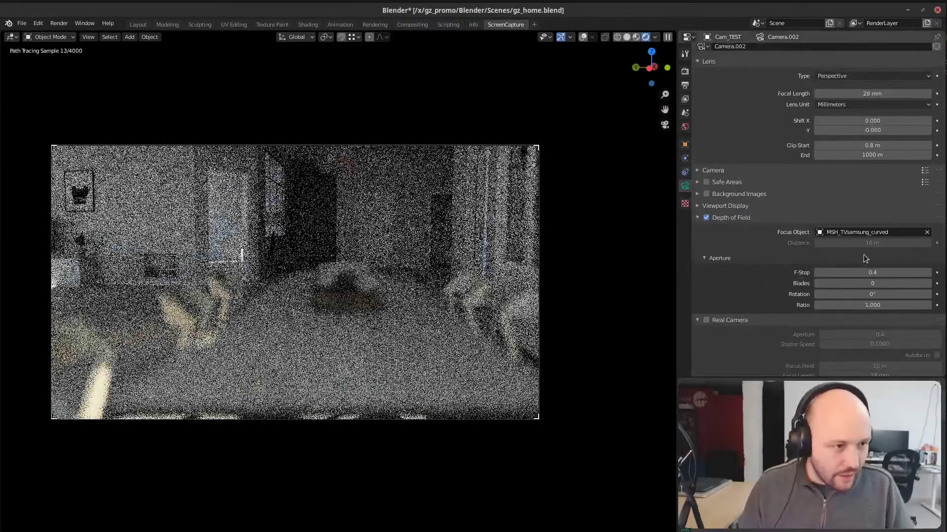
{"action": "left_click", "coordinate": [928, 232]}
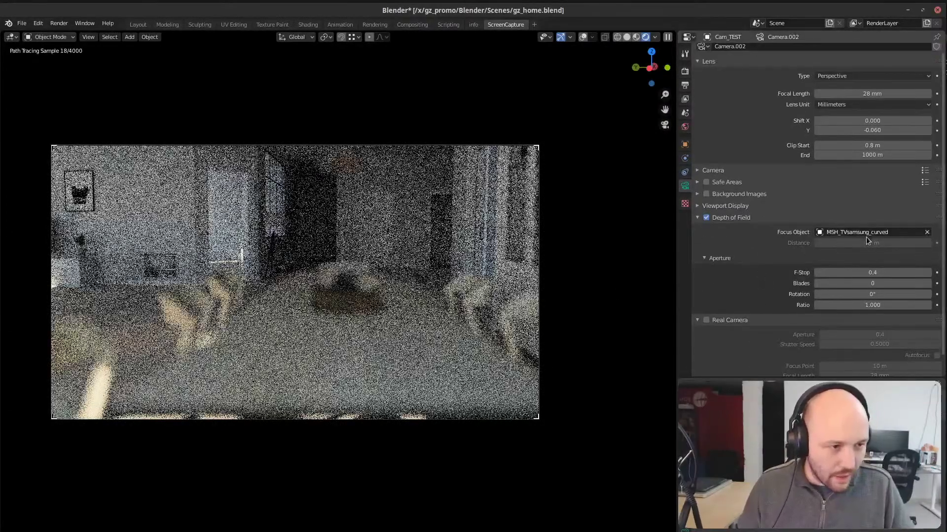
{"action": "left_click", "coordinate": [927, 231]}
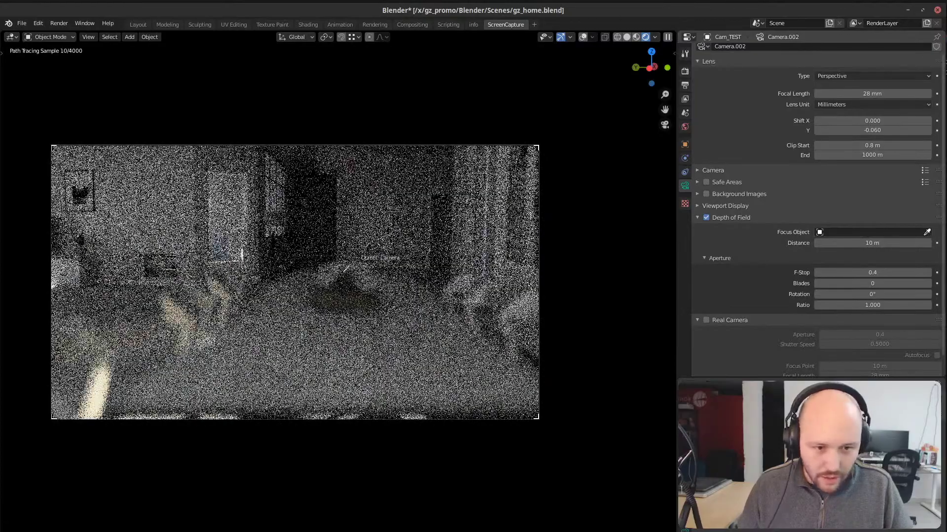
{"action": "left_click", "coordinate": [344, 303]}
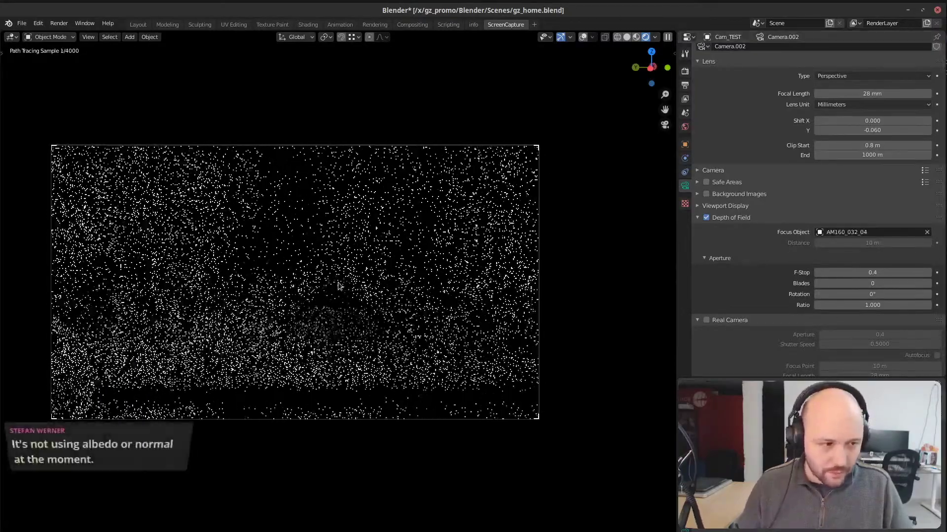
Step: Set the camera's clip start to 0.1 m and adjust the camera's framing of the bowl
{"action": "scroll", "coordinate": [750, 232], "scroll_direction": "up", "scroll_amount": 1}
{"action": "left_click", "coordinate": [861, 150]}
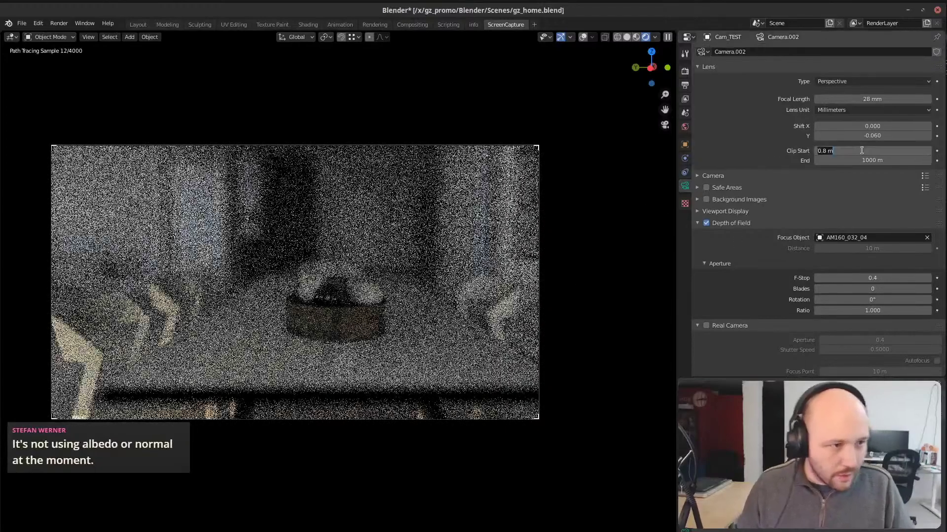
{"action": "type", "text": "1"}
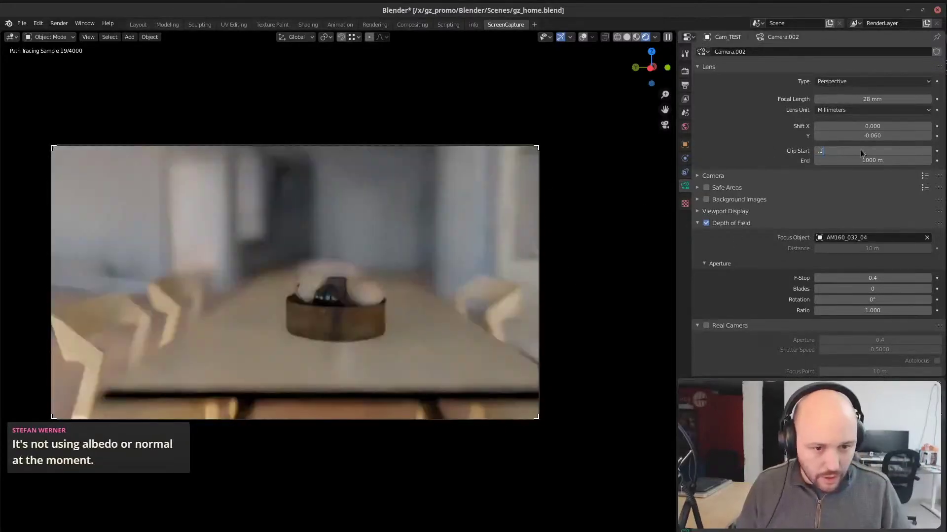
{"action": "key", "text": "Return"}
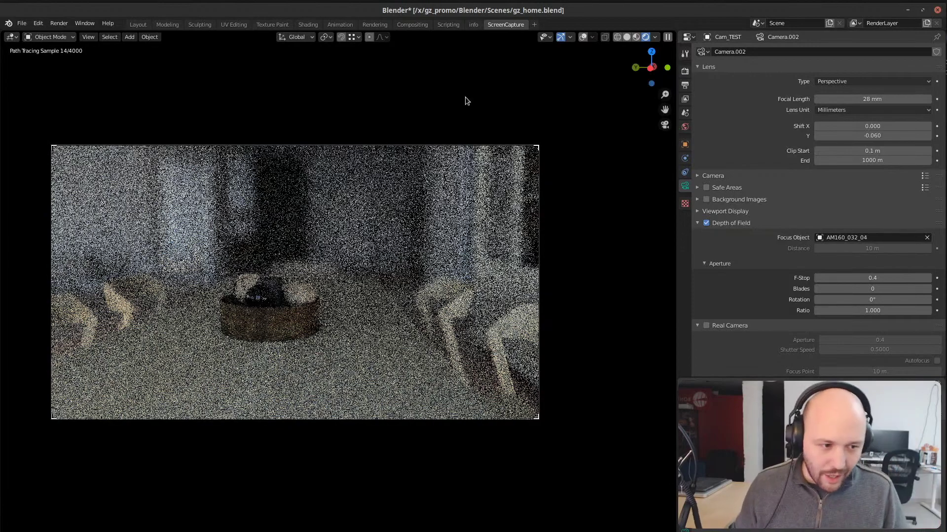
{"action": "middle_click_drag", "start_coordinate": [328, 301], "coordinate": [325, 307]}
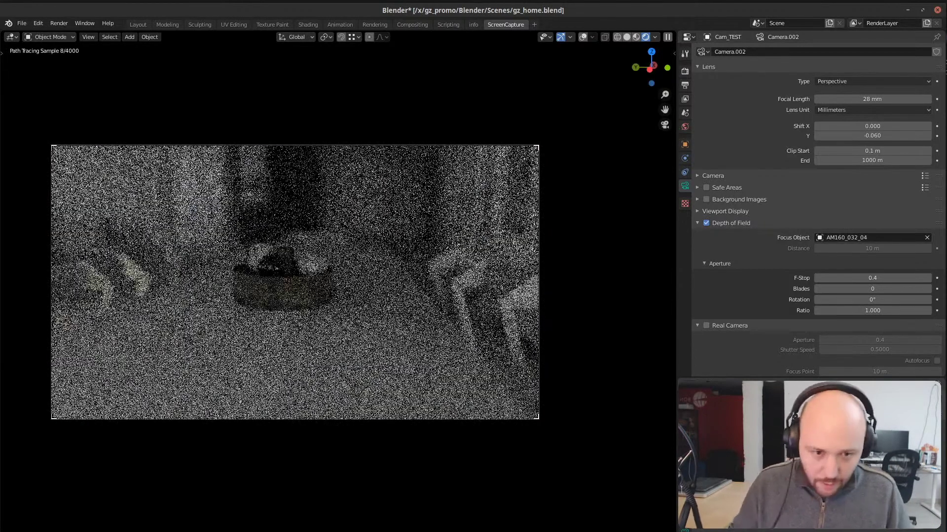
Step: Turn off auto-saving of temporary files in the preferences and close them
{"action": "key", "text": "F4"}
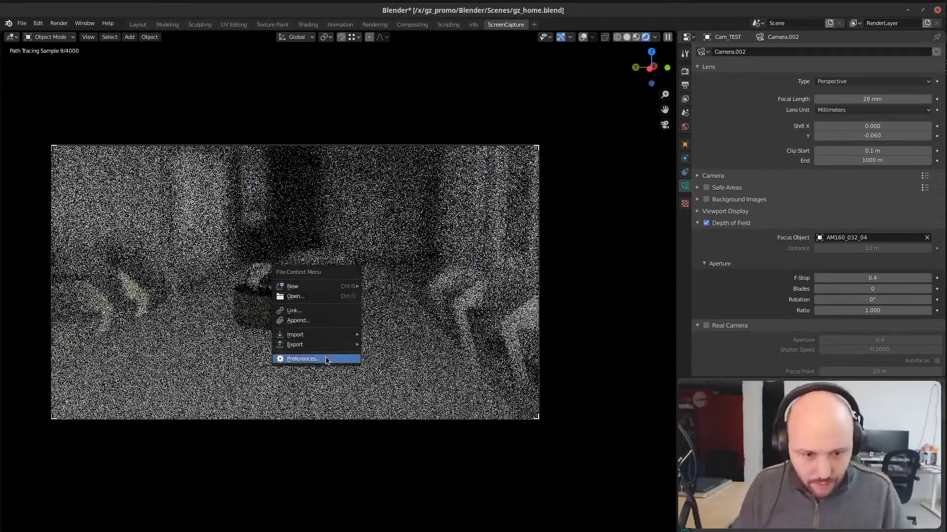
{"action": "left_click", "coordinate": [326, 360]}
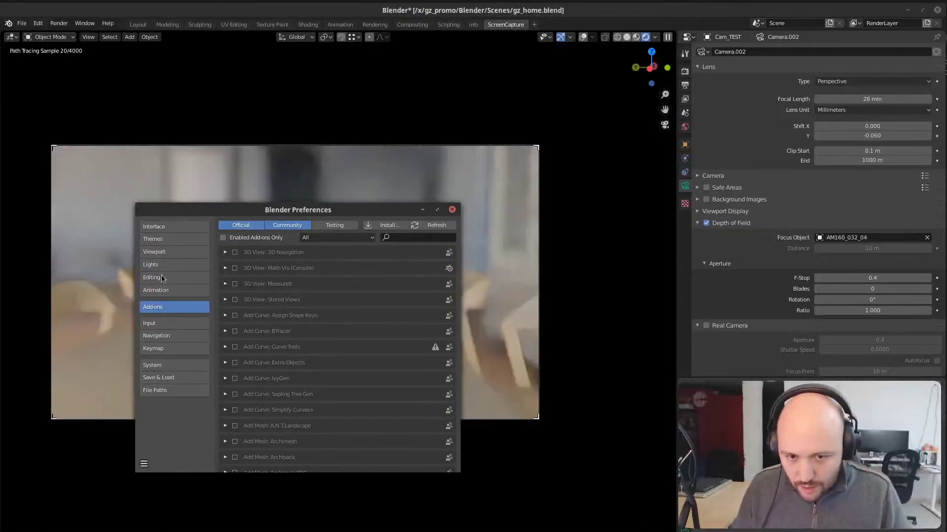
{"action": "left_click", "coordinate": [168, 379]}
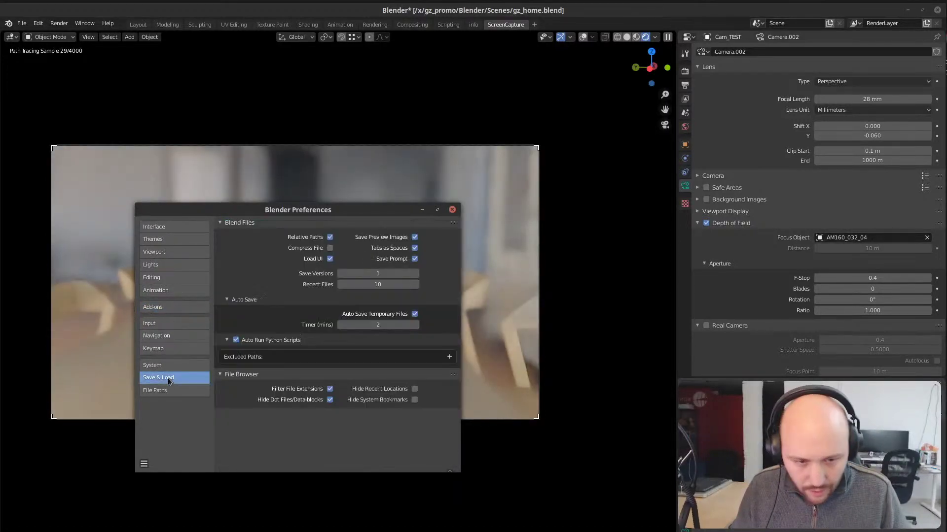
{"action": "left_click", "coordinate": [415, 313]}
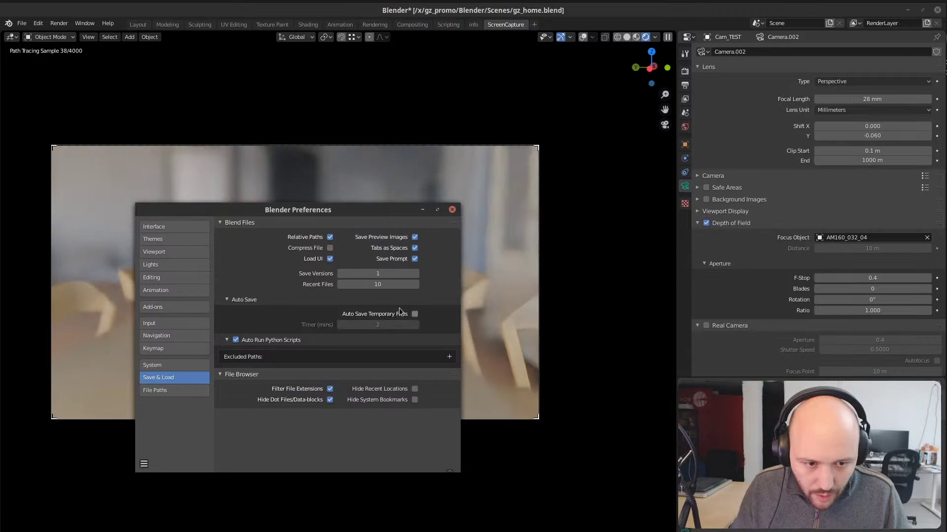
{"action": "left_click", "coordinate": [451, 210]}
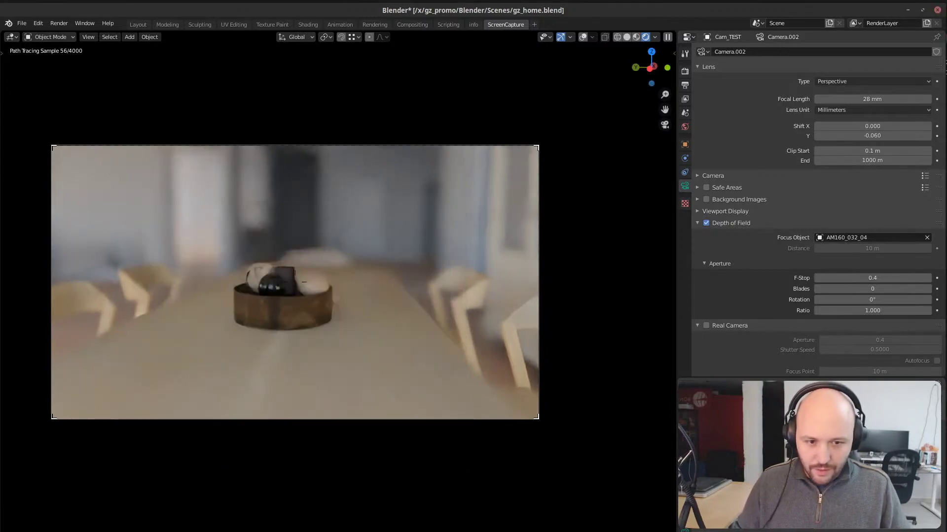
Step: Fly the camera along the dining table until the bowl decoration appears larger in the middle of the frame
{"action": "key", "text": "w"}
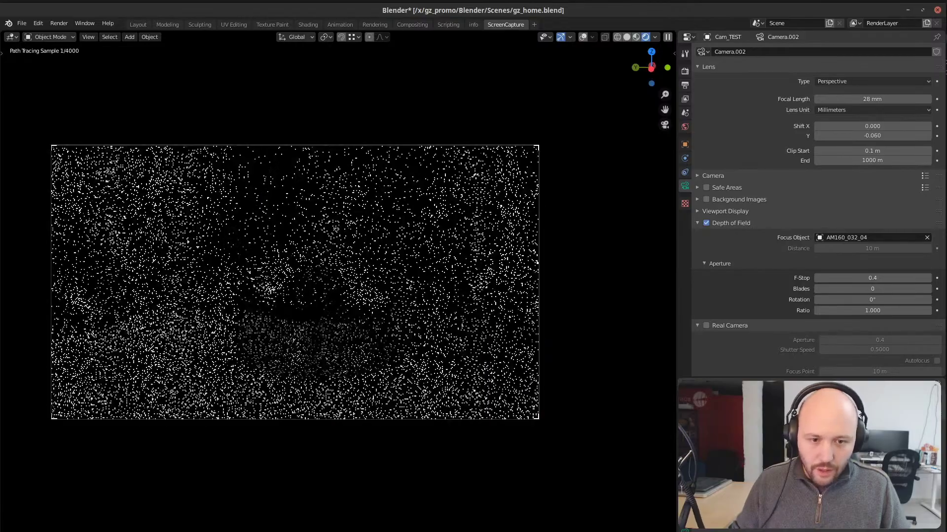
{"action": "key", "text": "e"}
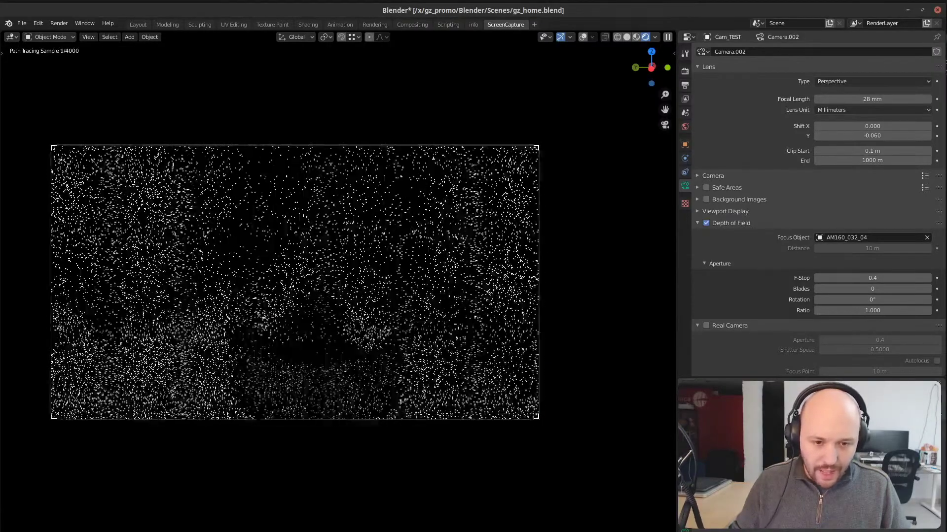
{"action": "key", "text": "q"}
{"action": "key", "text": "d"}
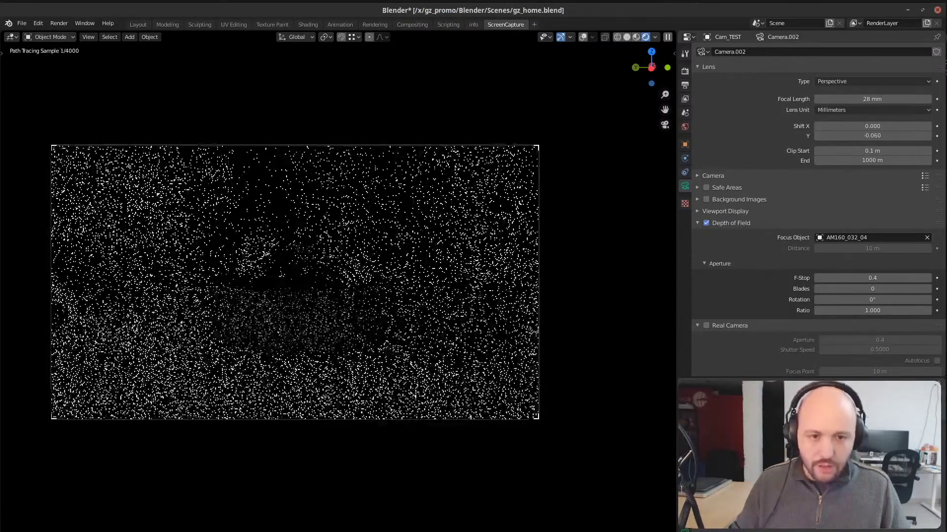
{"action": "left_click", "coordinate": [338, 286]}
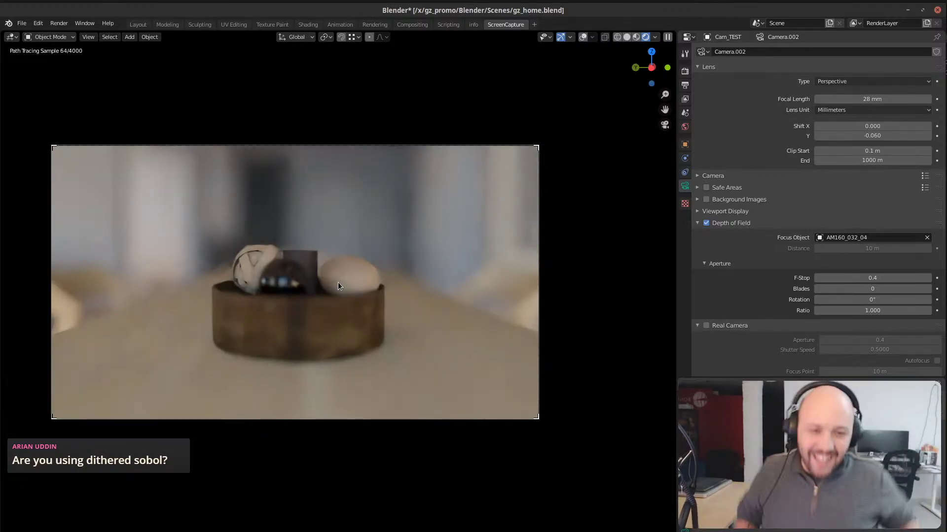
{"action": "scroll", "coordinate": [338, 286], "scroll_direction": "up", "scroll_amount": 1}
{"action": "scroll", "coordinate": [338, 286], "scroll_direction": "down", "scroll_amount": 1}
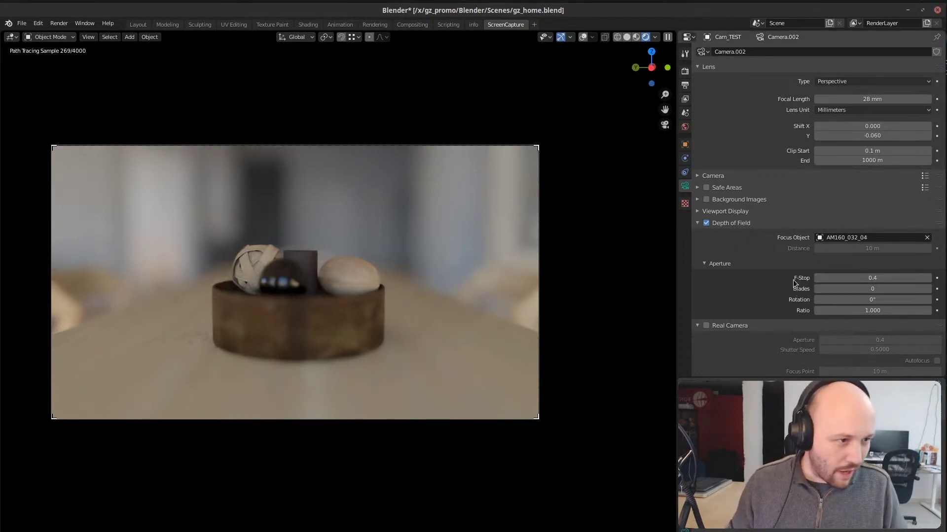
Step: Reveal the advanced sampling options in the render settings and set the scrambling distance to 0.25
{"action": "left_click", "coordinate": [685, 71]}
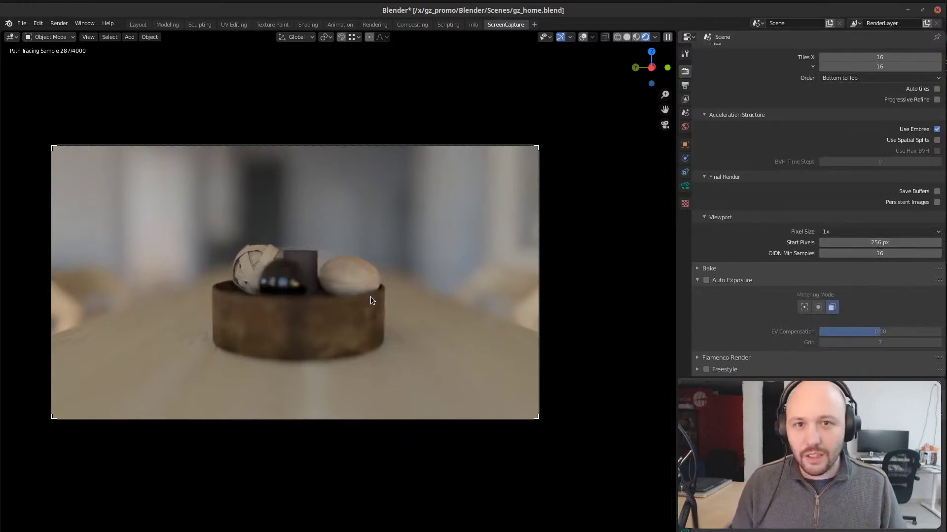
{"action": "scroll", "coordinate": [775, 257], "scroll_direction": "up", "scroll_amount": 10}
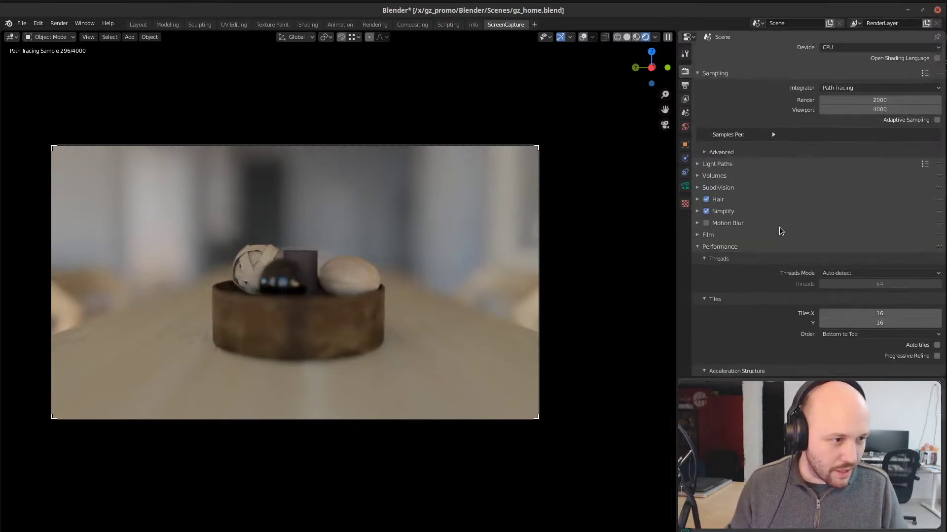
{"action": "scroll", "coordinate": [778, 251], "scroll_direction": "up", "scroll_amount": 2}
{"action": "left_click", "coordinate": [721, 182]}
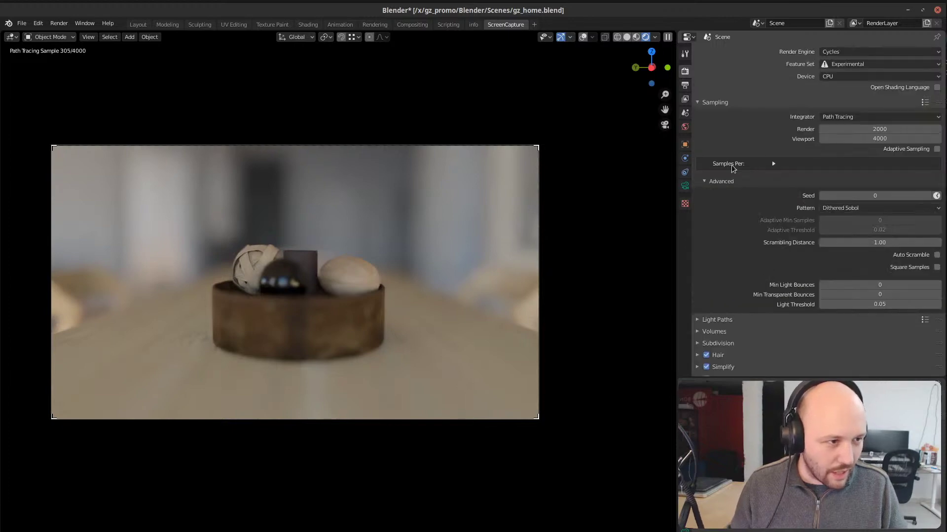
{"action": "left_click", "coordinate": [883, 244]}
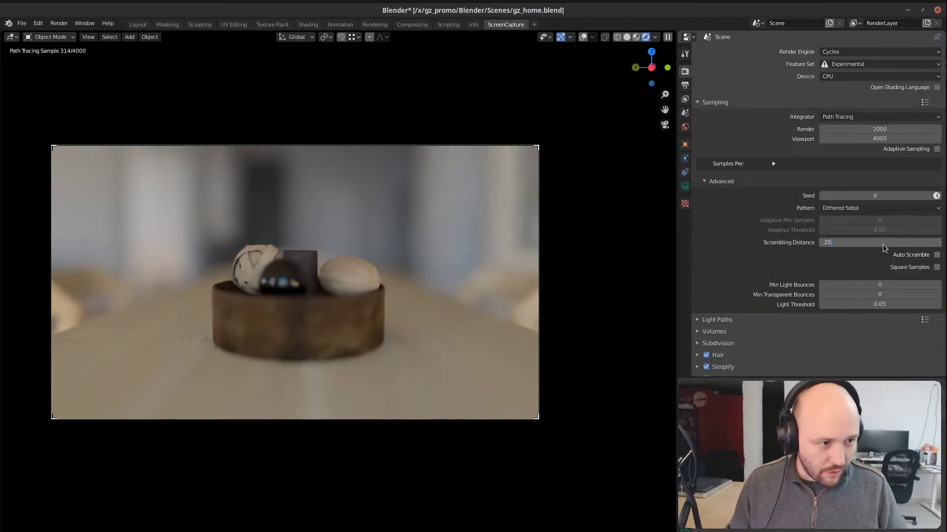
{"action": "type", "text": ".25"}
{"action": "key", "text": "Return"}
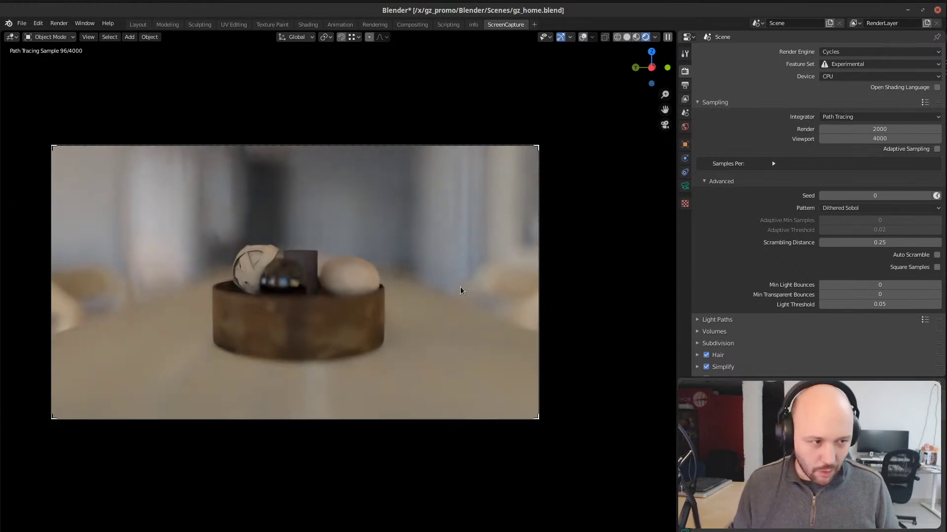
Step: Set the scrambling distance to 0.01 and enable adaptive sampling
{"action": "left_click", "coordinate": [855, 242]}
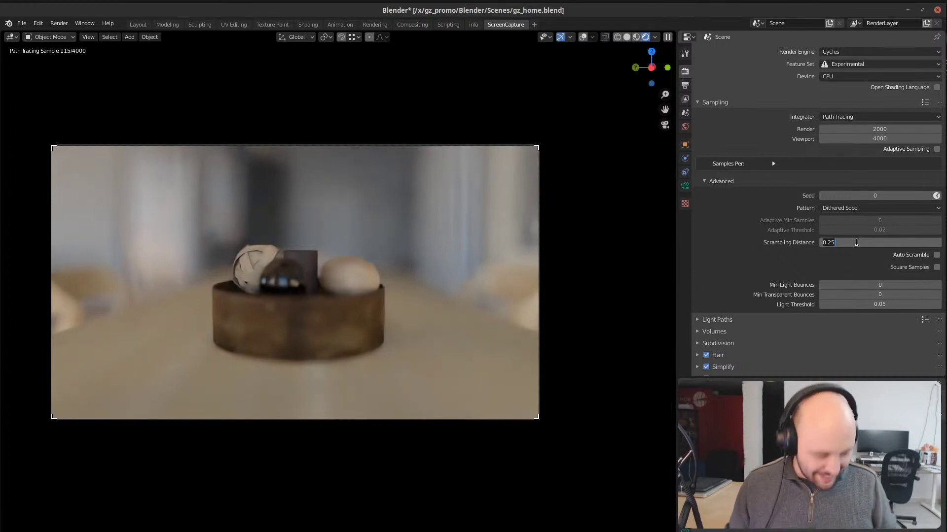
{"action": "type", "text": ".01"}
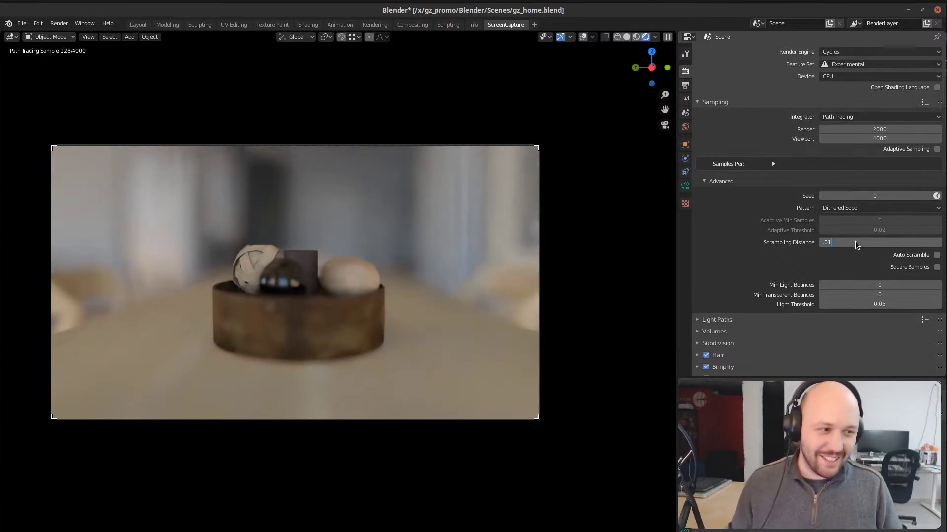
{"action": "key", "text": "Return"}
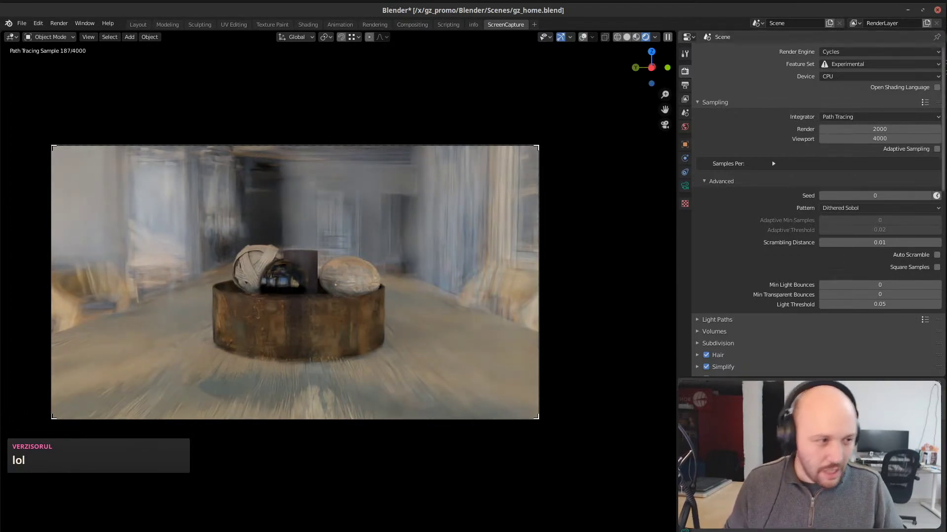
{"action": "left_click", "coordinate": [936, 149]}
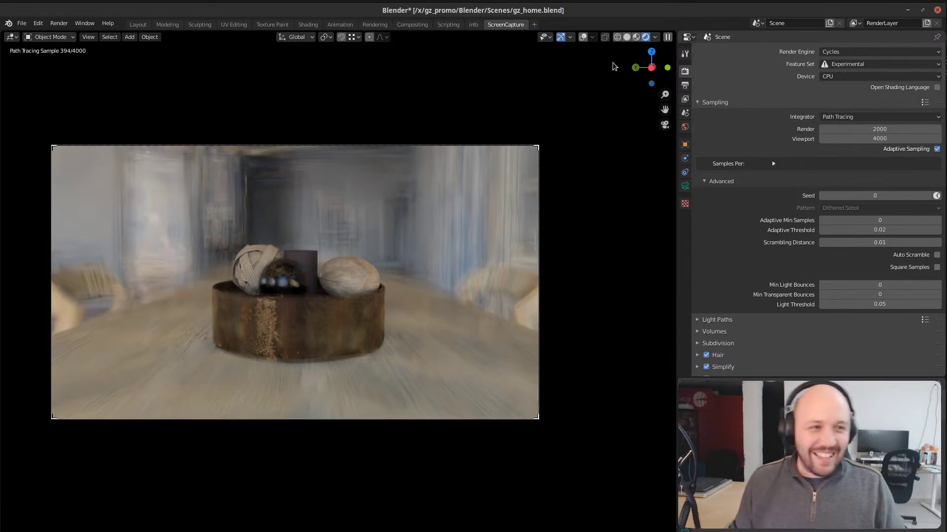
Step: Switch the viewport to solid shading and move the camera back to overlook the dining table and living room
{"action": "left_click", "coordinate": [626, 38]}
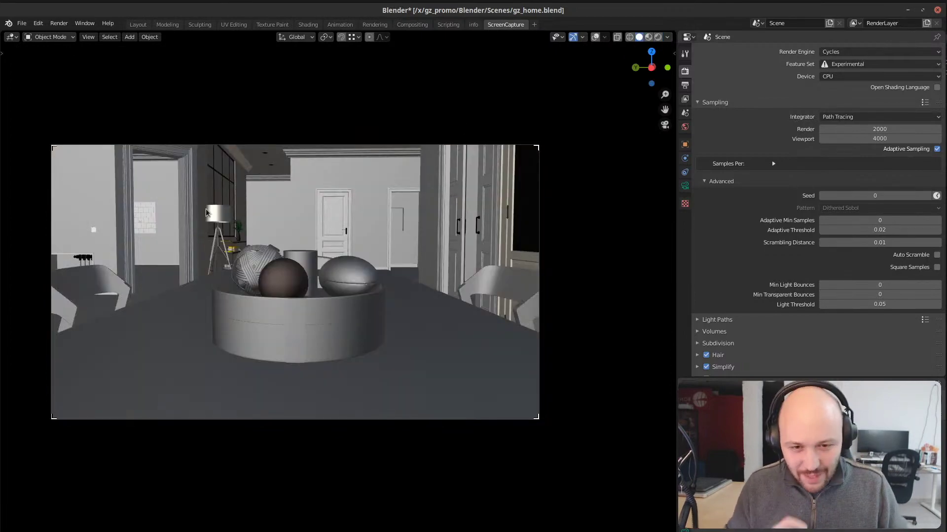
{"action": "key", "text": "KP_0"}
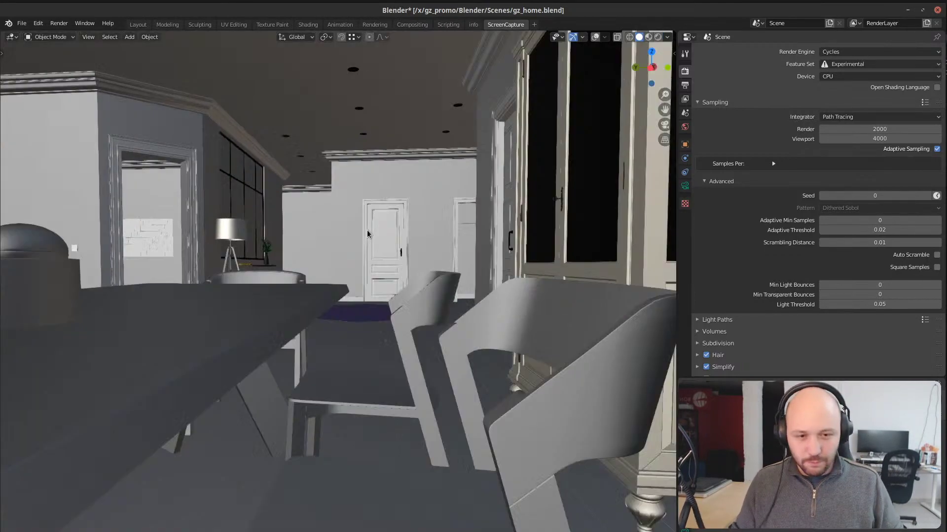
{"action": "key", "text": "KP_0"}
{"action": "key", "text": "s"}
{"action": "key", "text": "s"}
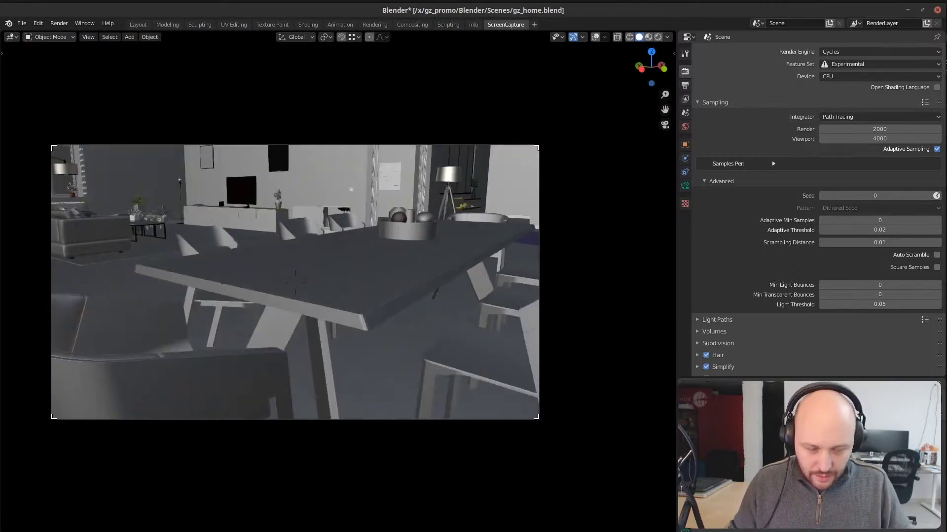
{"action": "key", "text": "w"}
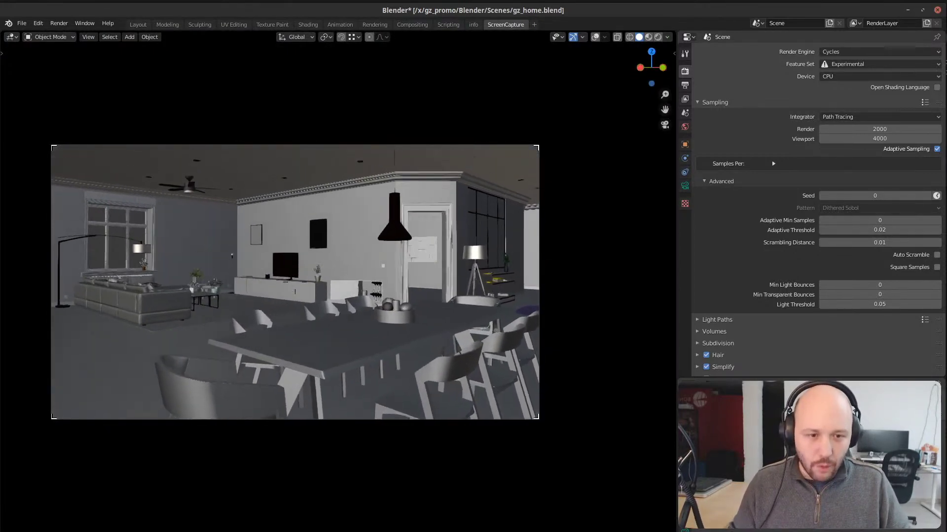
{"action": "key", "text": "w"}
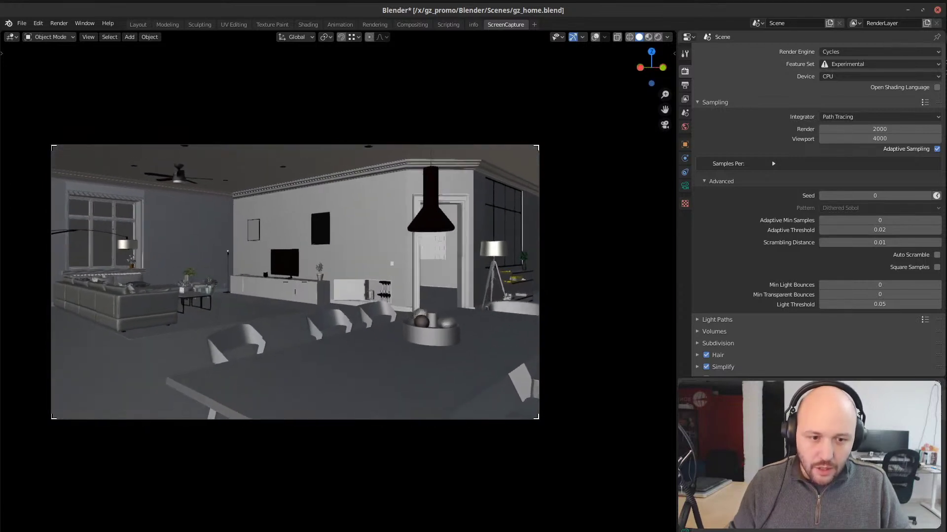
{"action": "left_click", "coordinate": [295, 282]}
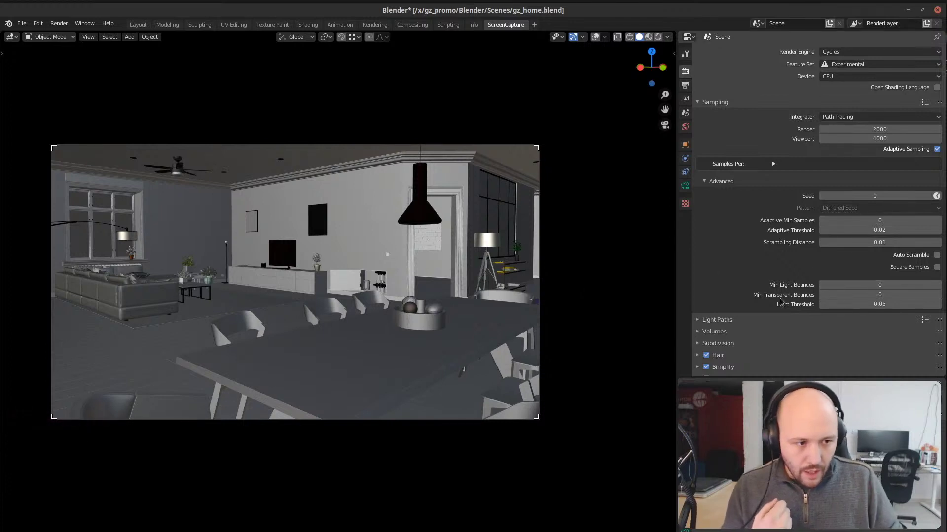
Step: Expand the Light Paths render settings and review the max bounces, clamping and caustics options
{"action": "left_click", "coordinate": [733, 320]}
{"action": "scroll", "coordinate": [741, 271], "scroll_direction": "down", "scroll_amount": 6}
{"action": "scroll", "coordinate": [741, 270], "scroll_direction": "down", "scroll_amount": 3}
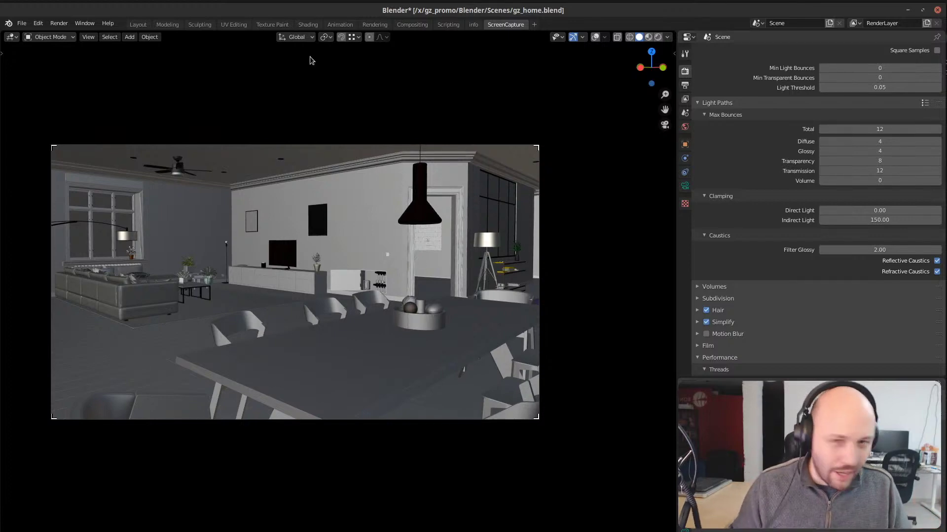
Step: Switch to the Layout workspace, exclude the Deco_Salon collection and fit the camera view in the viewport
{"action": "left_click", "coordinate": [140, 26]}
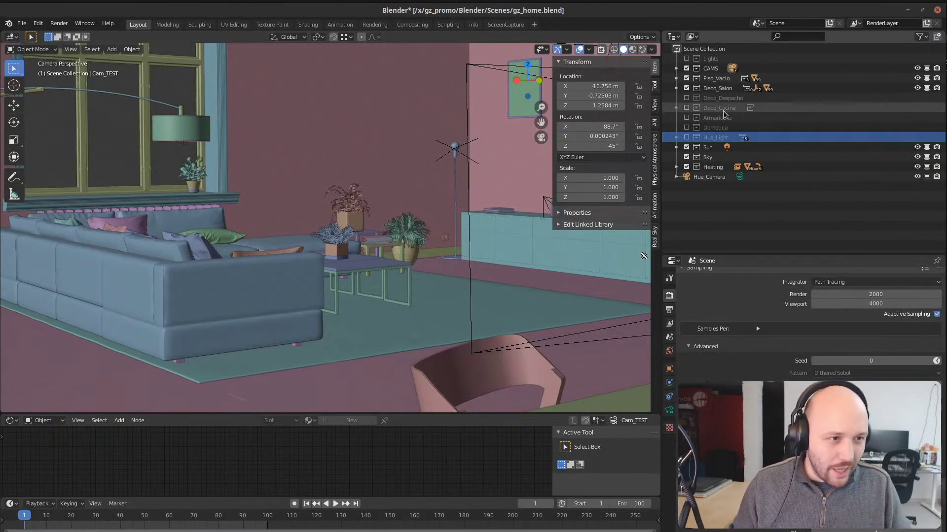
{"action": "left_click", "coordinate": [686, 88]}
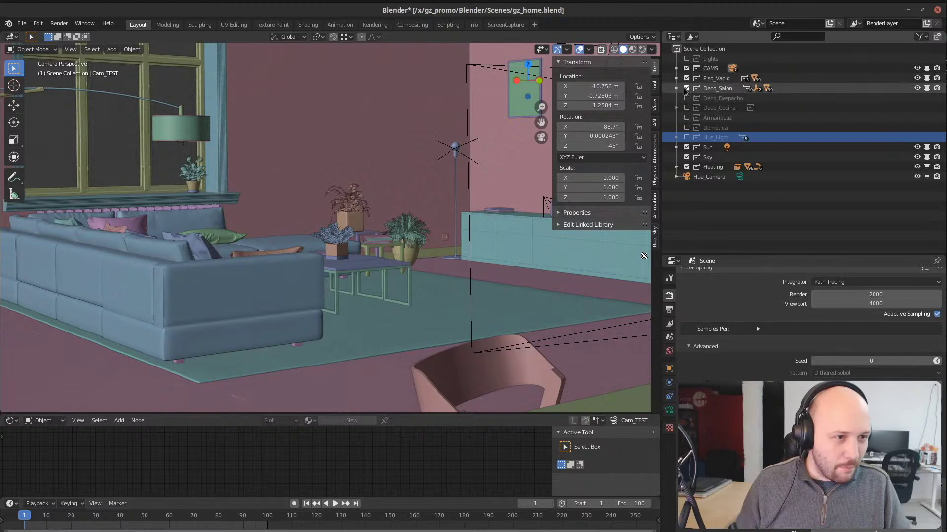
{"action": "middle_click_drag", "start_coordinate": [450, 163], "coordinate": [452, 164]}
{"action": "key", "text": "KP_0"}
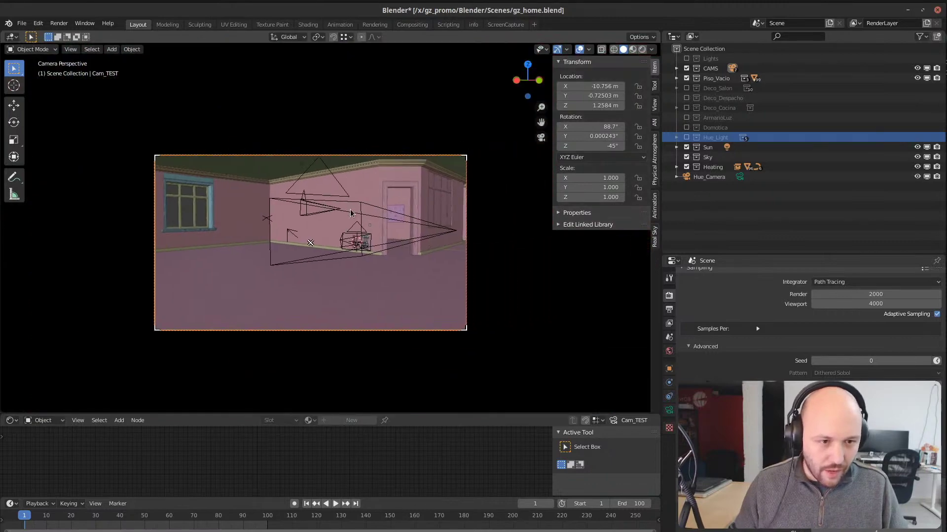
{"action": "key", "text": "Home"}
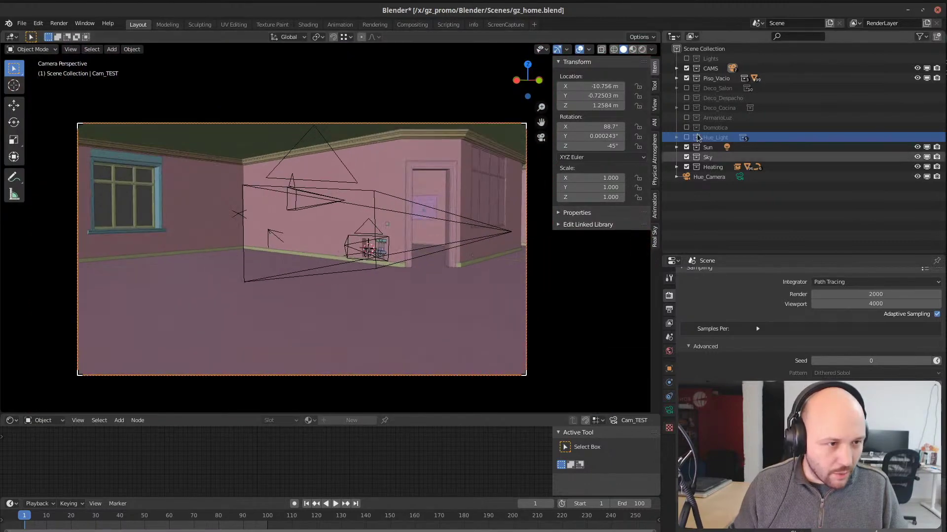
Step: Expand the Deco_Salon collection, include it briefly to inspect its subcollections, and exclude it again
{"action": "left_click", "coordinate": [677, 88]}
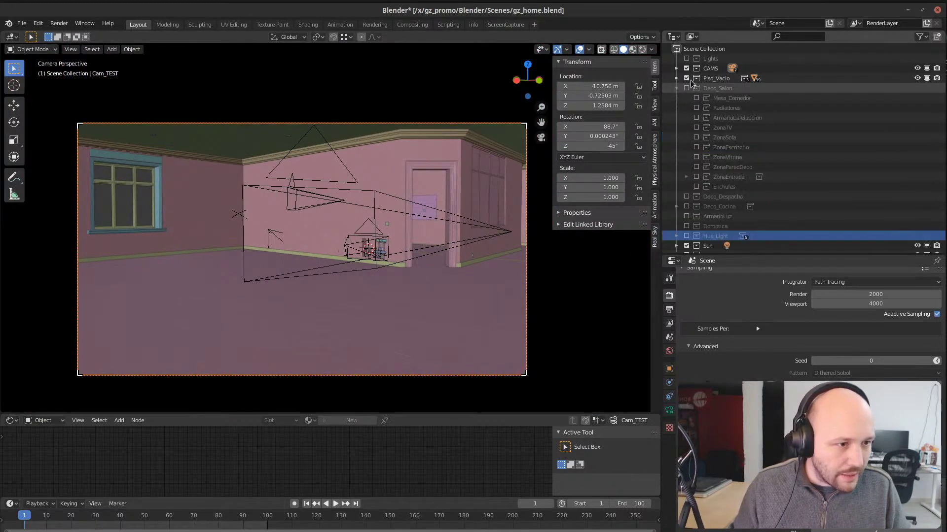
{"action": "left_click", "coordinate": [687, 88]}
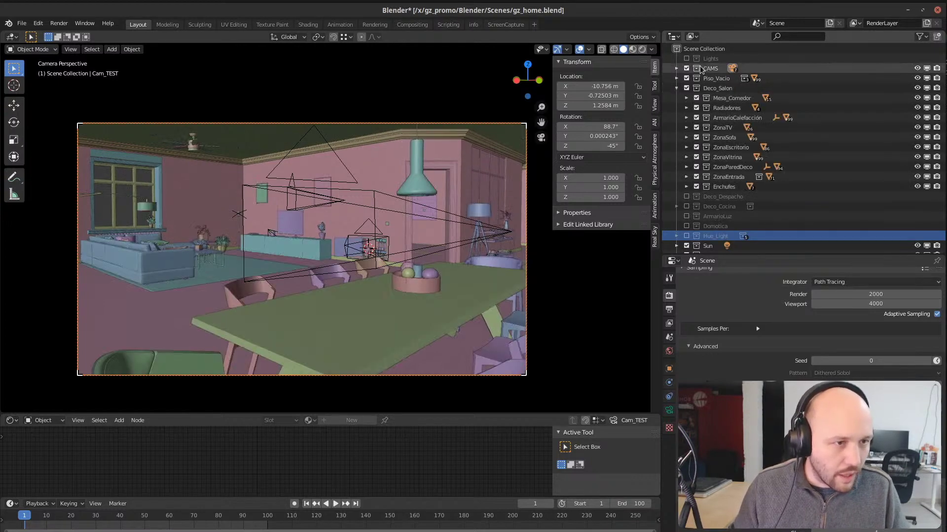
{"action": "left_click", "coordinate": [687, 89]}
Step: Include the Hue_Light collection, expand it and select its Comedor light subcollection
{"action": "left_click", "coordinate": [686, 236]}
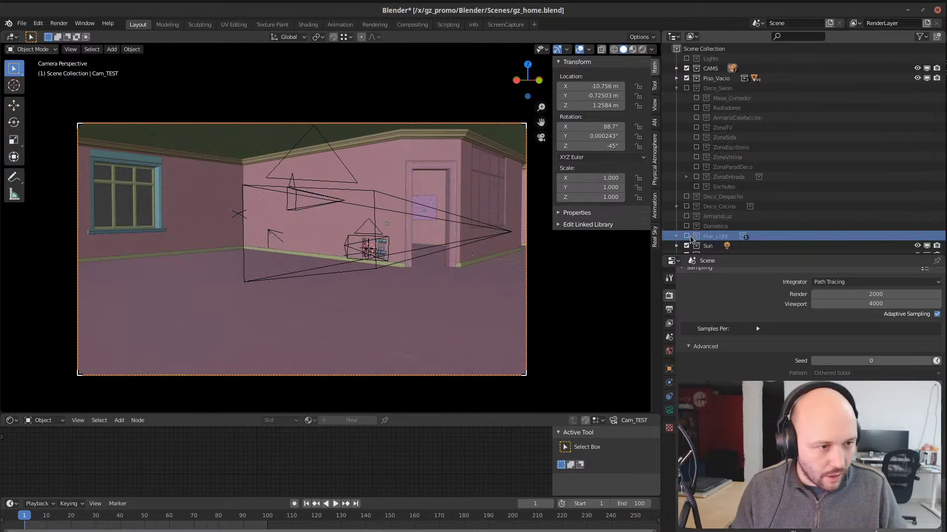
{"action": "left_click", "coordinate": [676, 236]}
{"action": "scroll", "coordinate": [714, 157], "scroll_direction": "down", "scroll_amount": 5}
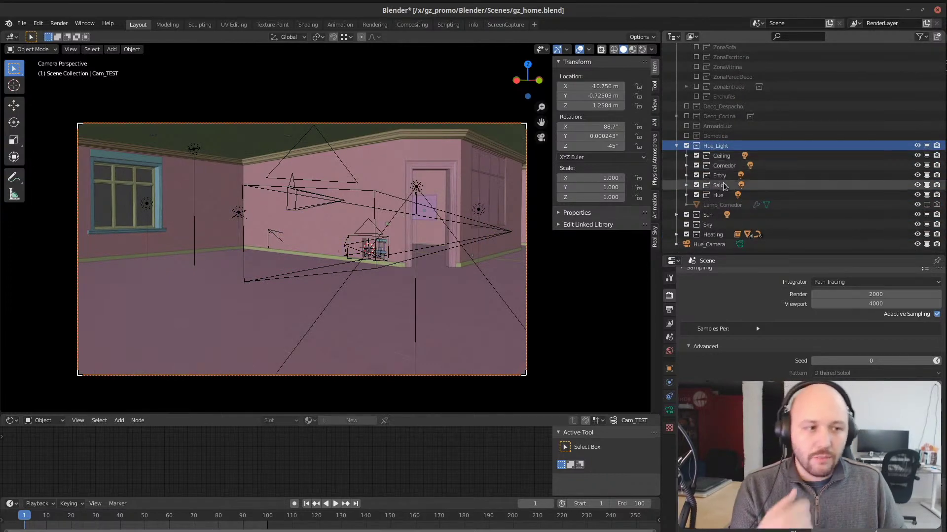
{"action": "left_click", "coordinate": [722, 155]}
{"action": "left_click", "coordinate": [725, 166]}
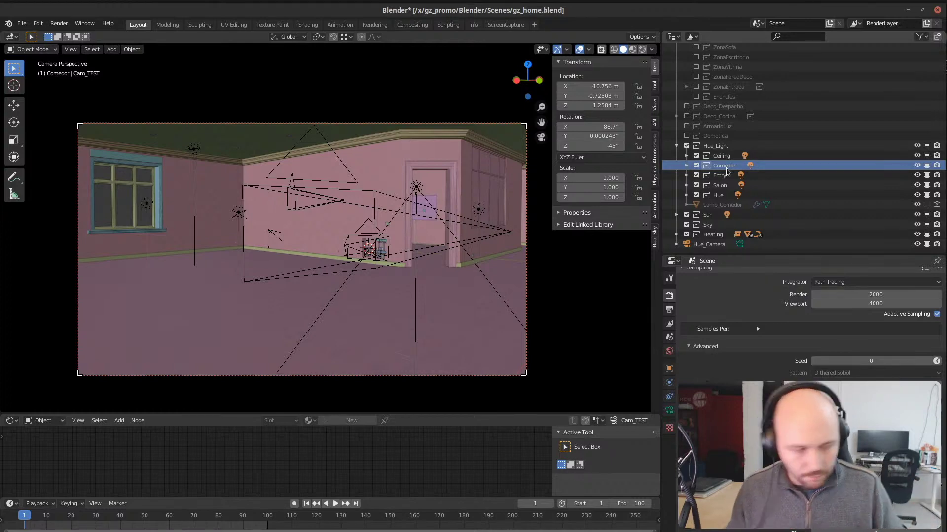
Step: Open the view layer's pass settings, find the Lightgroups section, and inspect the lights in the camera view
{"action": "left_click", "coordinate": [669, 323]}
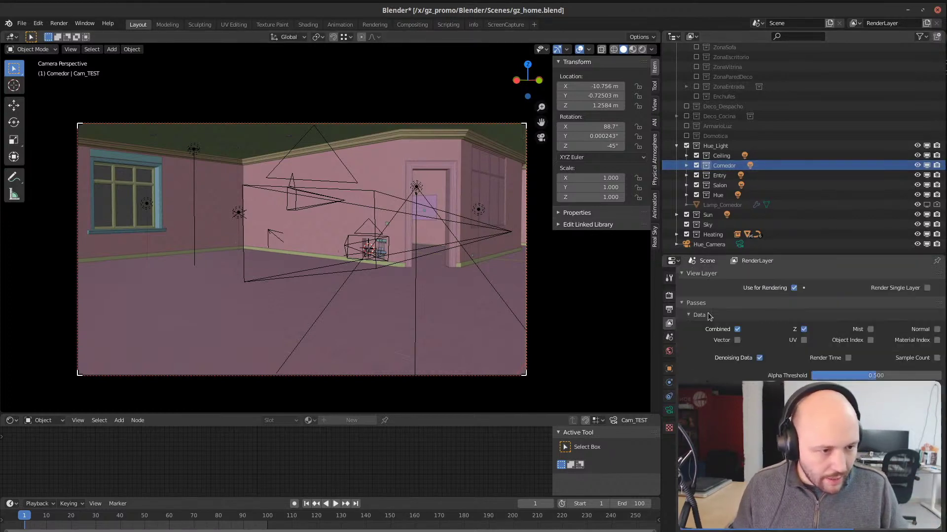
{"action": "scroll", "coordinate": [788, 320], "scroll_direction": "down", "scroll_amount": 10}
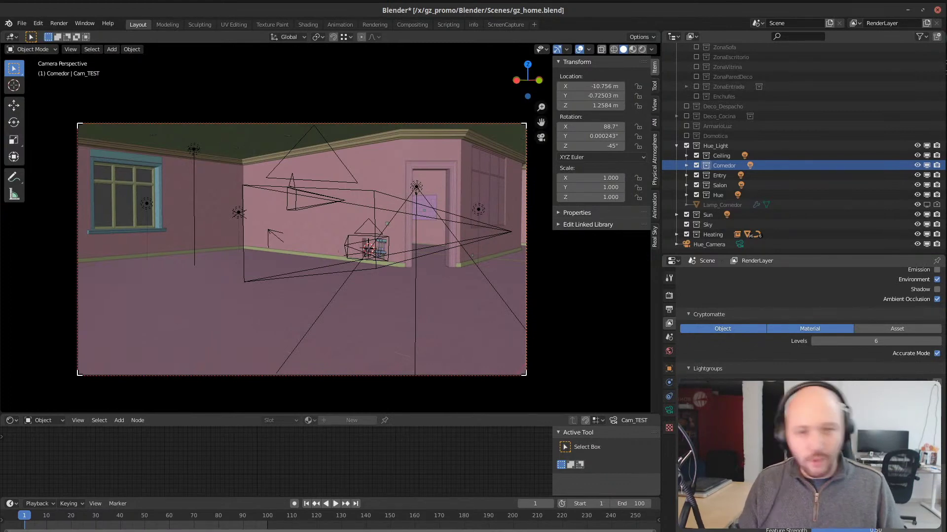
{"action": "scroll", "coordinate": [387, 233], "scroll_direction": "up", "scroll_amount": 10}
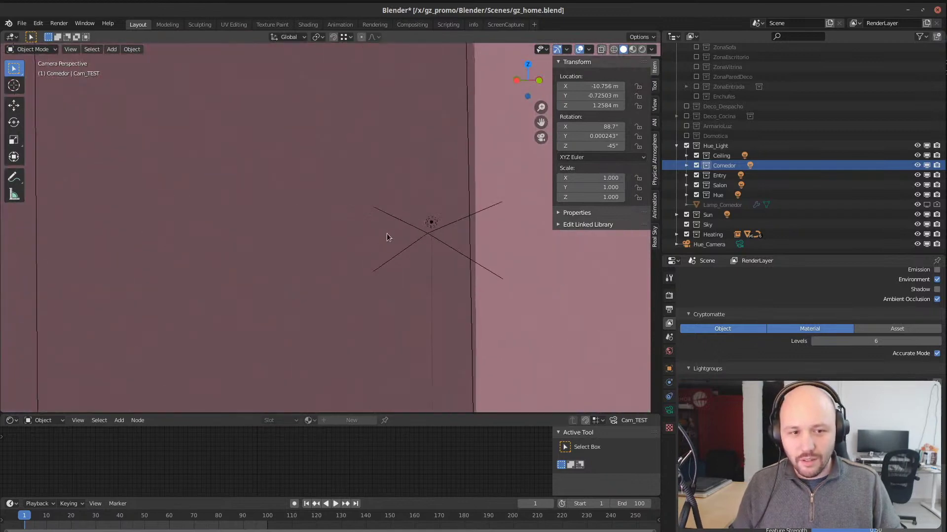
{"action": "scroll", "coordinate": [379, 283], "scroll_direction": "down", "scroll_amount": 6}
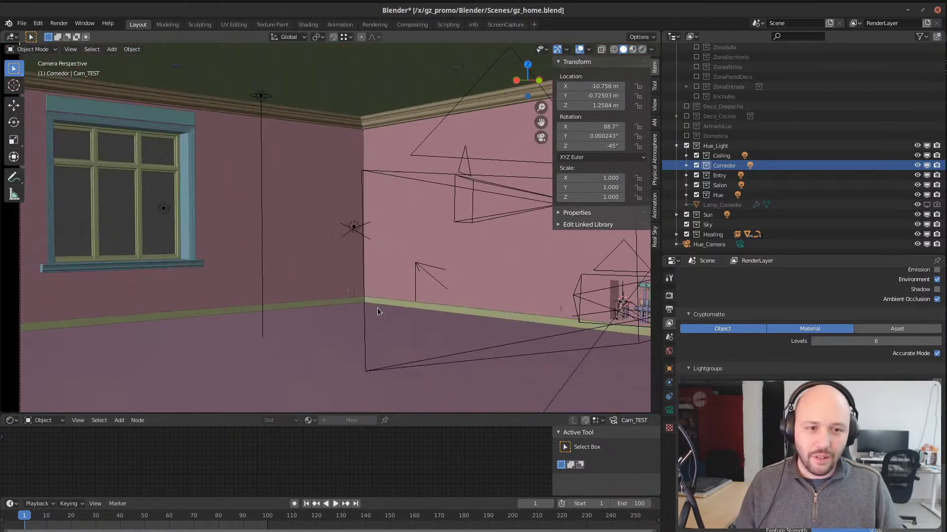
{"action": "scroll", "coordinate": [377, 307], "scroll_direction": "down", "scroll_amount": 6}
{"action": "middle_click_drag", "start_coordinate": [337, 278], "coordinate": [368, 280], "text": "shift"}
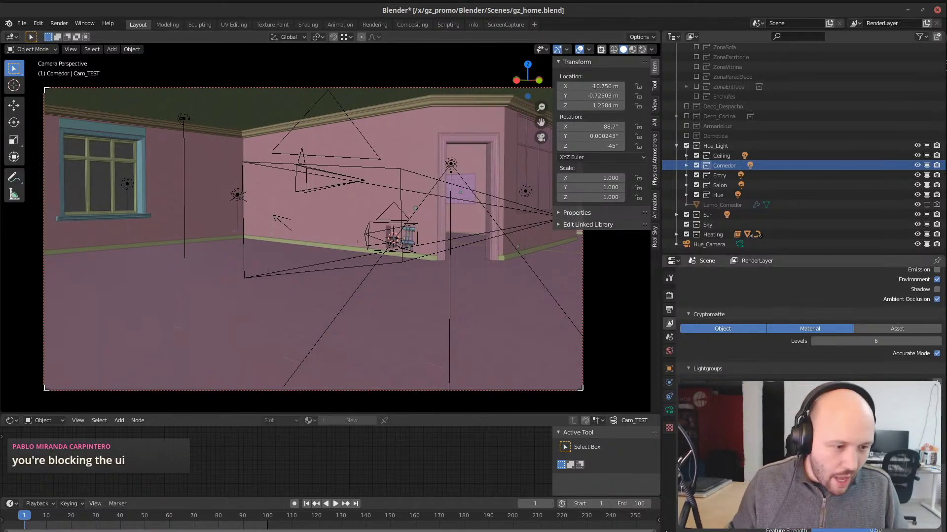
Step: Enlarge the properties editor and go through the Sun, Ceiling, Entry and Hue light groups to check their assigned collections
{"action": "left_click_drag", "start_coordinate": [660, 352], "coordinate": [661, 377]}
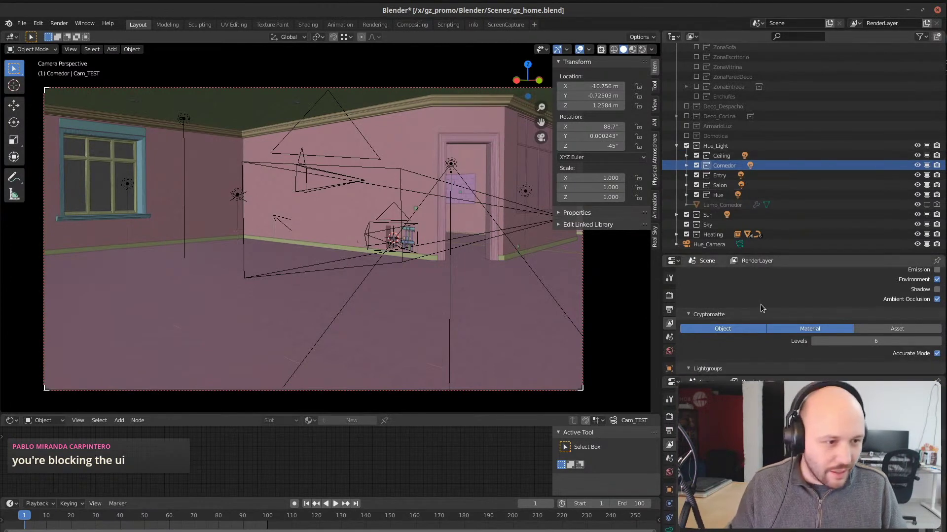
{"action": "left_click_drag", "start_coordinate": [753, 254], "coordinate": [754, 44]}
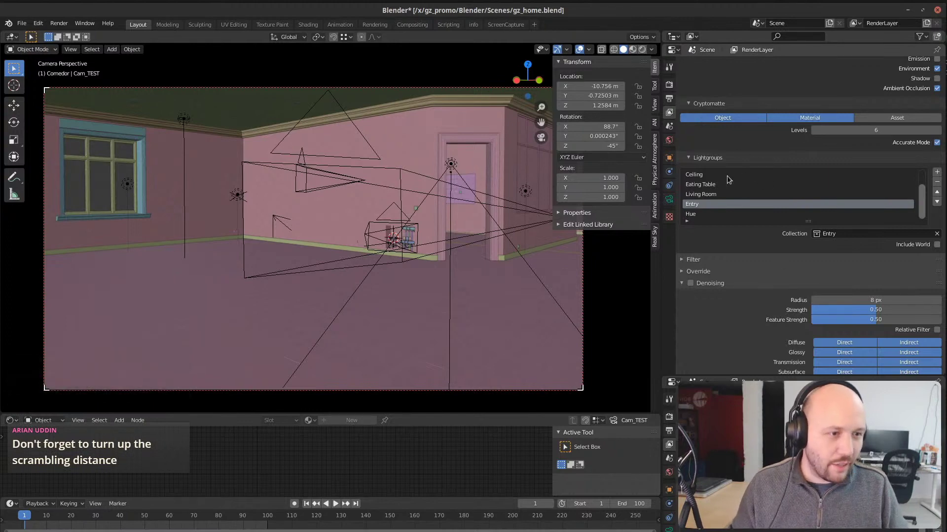
{"action": "scroll", "coordinate": [706, 178], "scroll_direction": "up", "scroll_amount": 2}
{"action": "left_click", "coordinate": [702, 180]}
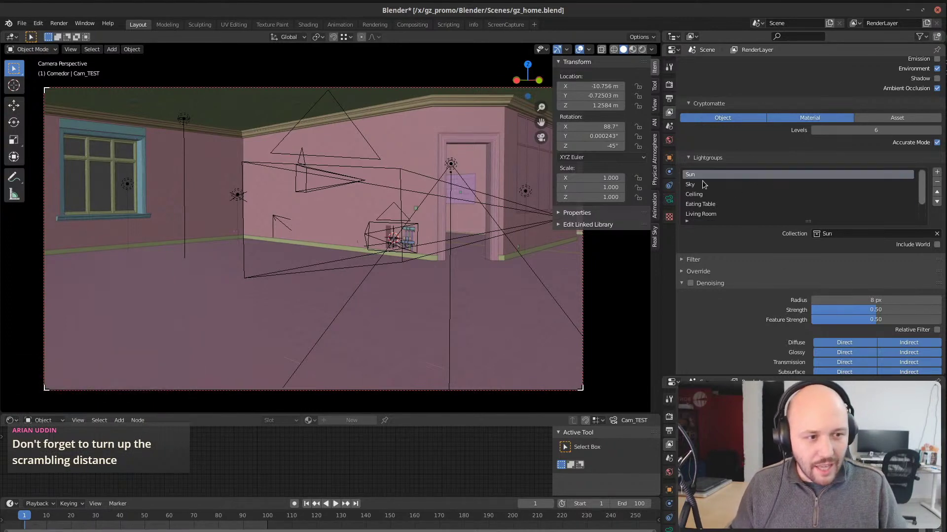
{"action": "left_click", "coordinate": [708, 194]}
{"action": "scroll", "coordinate": [720, 206], "scroll_direction": "down", "scroll_amount": 1}
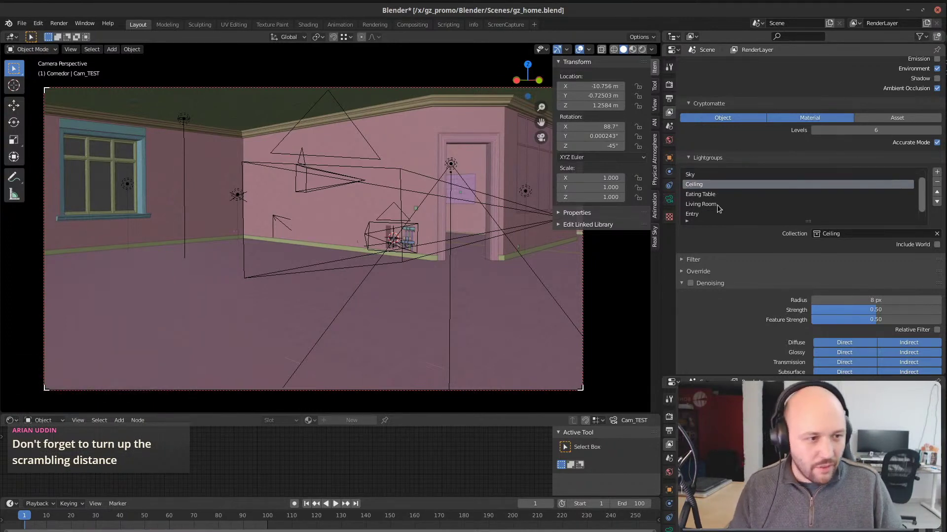
{"action": "scroll", "coordinate": [715, 203], "scroll_direction": "down", "scroll_amount": 1}
{"action": "left_click", "coordinate": [703, 204]}
{"action": "left_click", "coordinate": [695, 215]}
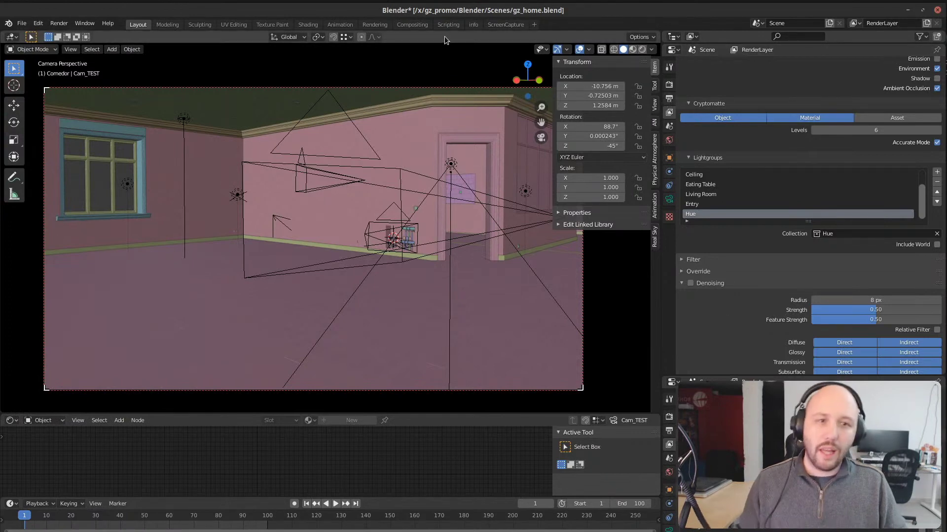
Step: Switch to the Rendering workspace and set the output resolution percentage to 25%
{"action": "left_click", "coordinate": [376, 25]}
{"action": "scroll", "coordinate": [276, 134], "scroll_direction": "down", "scroll_amount": 6}
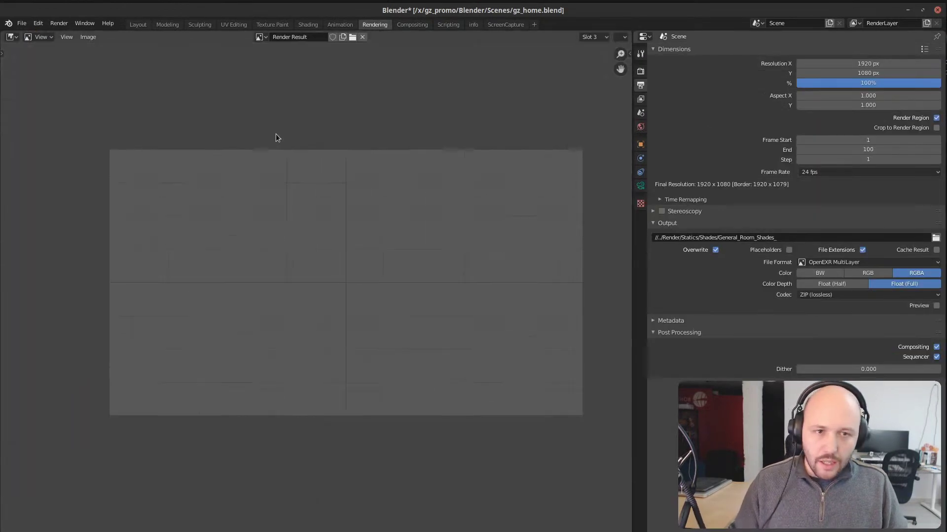
{"action": "left_click", "coordinate": [641, 71]}
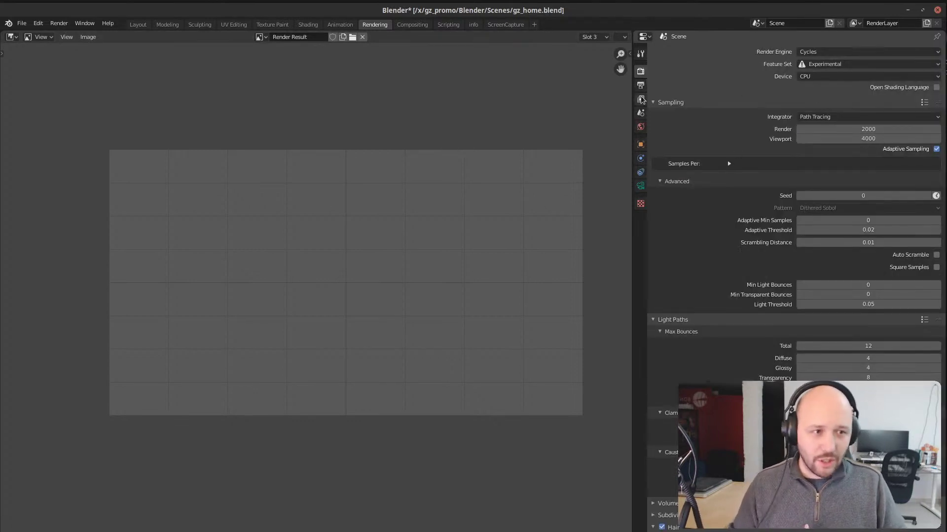
{"action": "left_click", "coordinate": [641, 84]}
{"action": "left_click", "coordinate": [860, 85]}
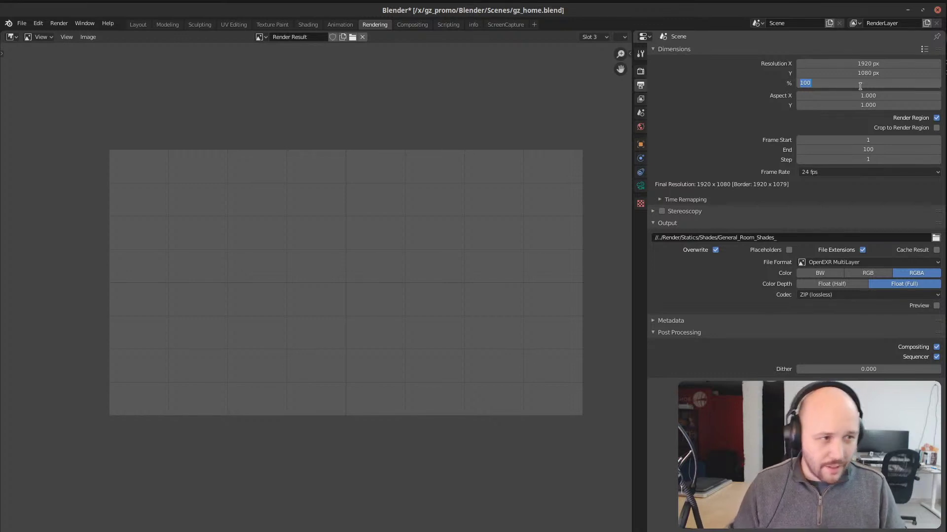
{"action": "type", "text": "25"}
{"action": "key", "text": "Return"}
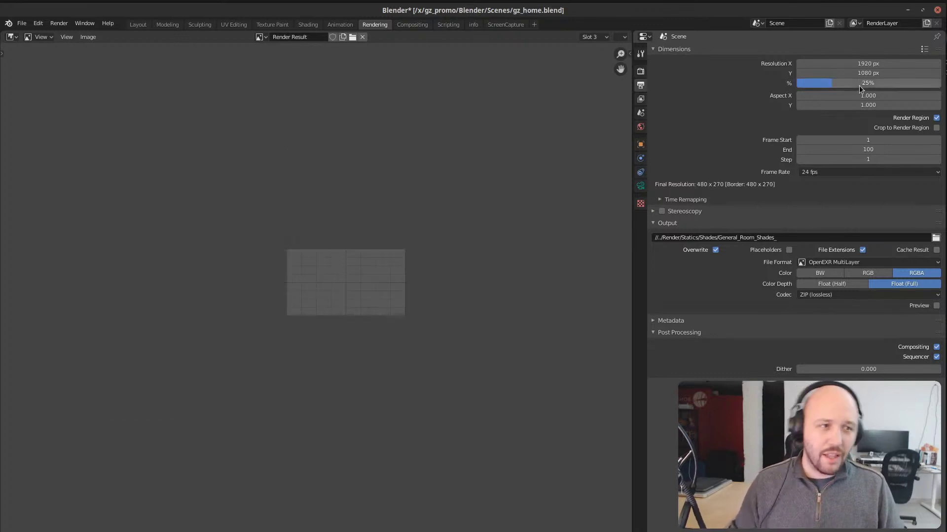
Step: Enlarge the render preview and set the Cycles render samples to 500
{"action": "scroll", "coordinate": [324, 268], "scroll_direction": "up", "scroll_amount": 4}
{"action": "middle_click_drag", "start_coordinate": [324, 267], "coordinate": [167, 259]}
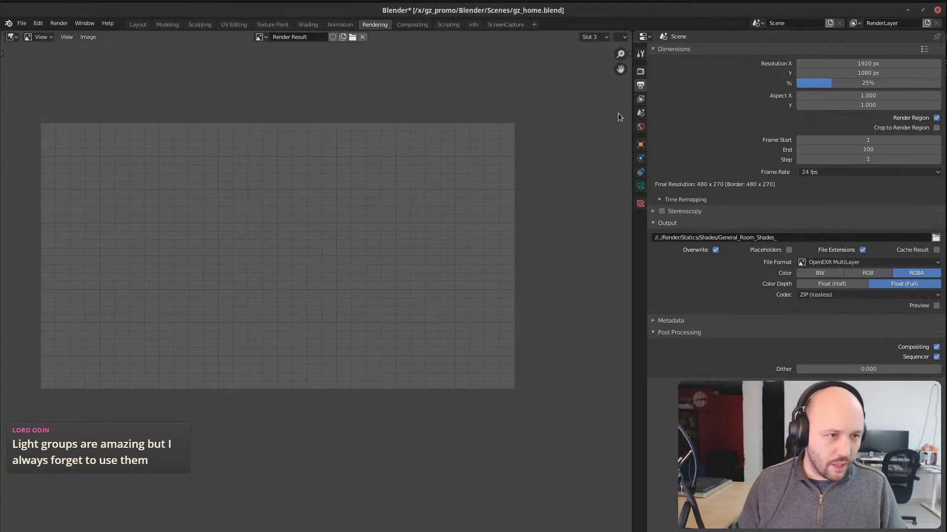
{"action": "left_click", "coordinate": [641, 71]}
{"action": "left_click", "coordinate": [881, 128]}
{"action": "type", "text": "500"}
{"action": "key", "text": "Return"}
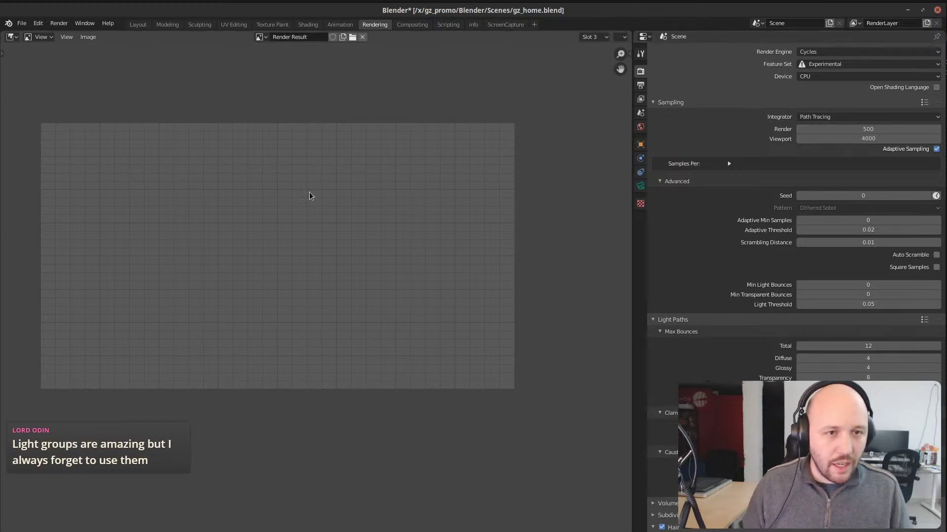
Step: Check the render device and performance settings and render the current frame
{"action": "middle_click_drag", "start_coordinate": [327, 194], "coordinate": [344, 193]}
{"action": "left_click", "coordinate": [841, 77]}
{"action": "left_click", "coordinate": [841, 78]}
{"action": "scroll", "coordinate": [739, 338], "scroll_direction": "down", "scroll_amount": 20}
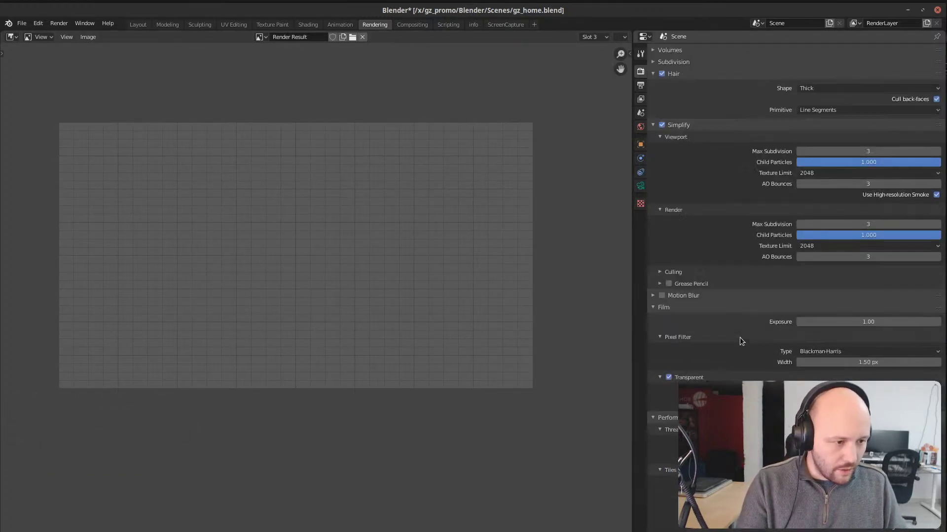
{"action": "scroll", "coordinate": [740, 337], "scroll_direction": "up", "scroll_amount": 20}
{"action": "left_click", "coordinate": [814, 57]}
{"action": "left_click", "coordinate": [814, 79]}
{"action": "scroll", "coordinate": [715, 327], "scroll_direction": "down", "scroll_amount": 15}
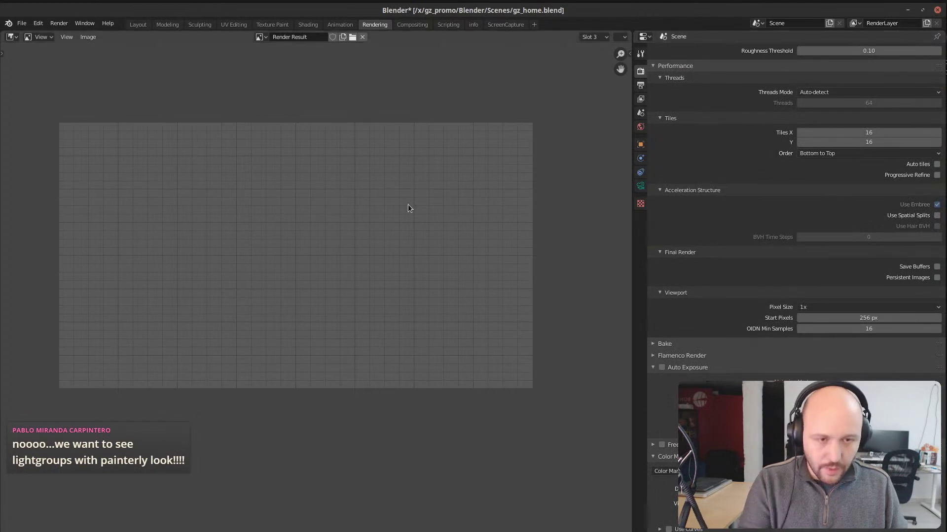
{"action": "key", "text": "F12"}
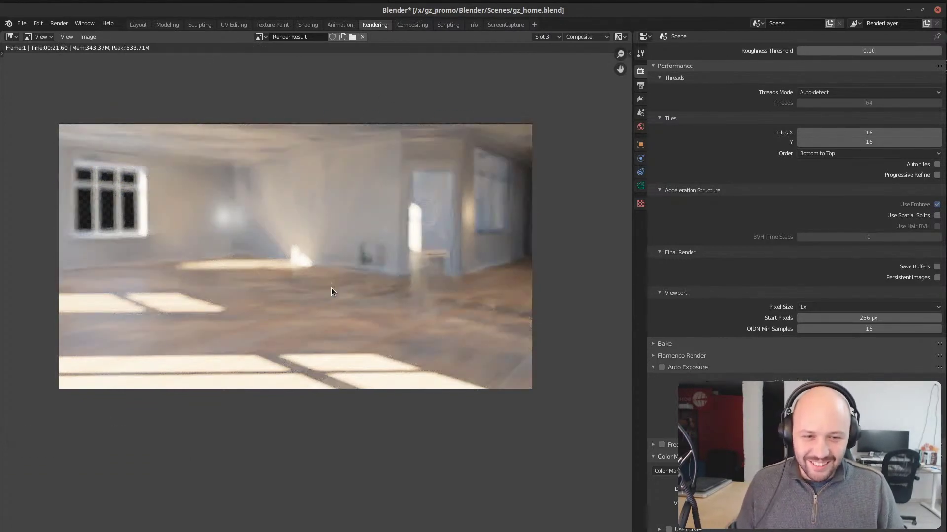
Step: Return to the Layout workspace, select the scene camera and disable its depth of field
{"action": "left_click", "coordinate": [134, 28]}
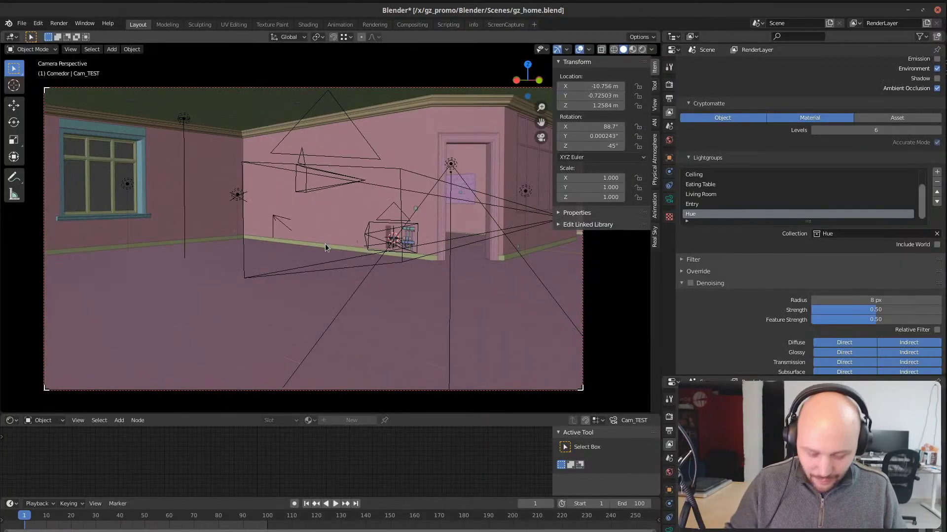
{"action": "key", "text": "F3"}
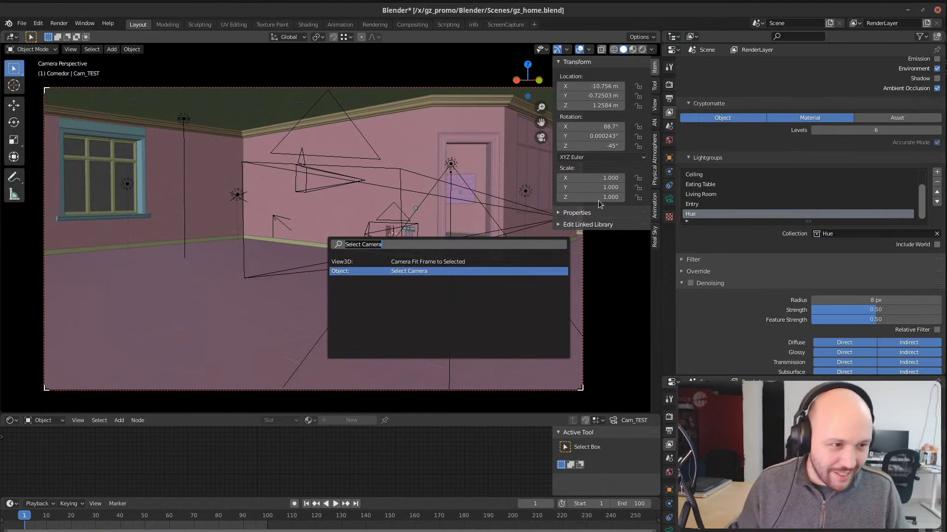
{"action": "key", "text": "Return"}
{"action": "left_click", "coordinate": [669, 199]}
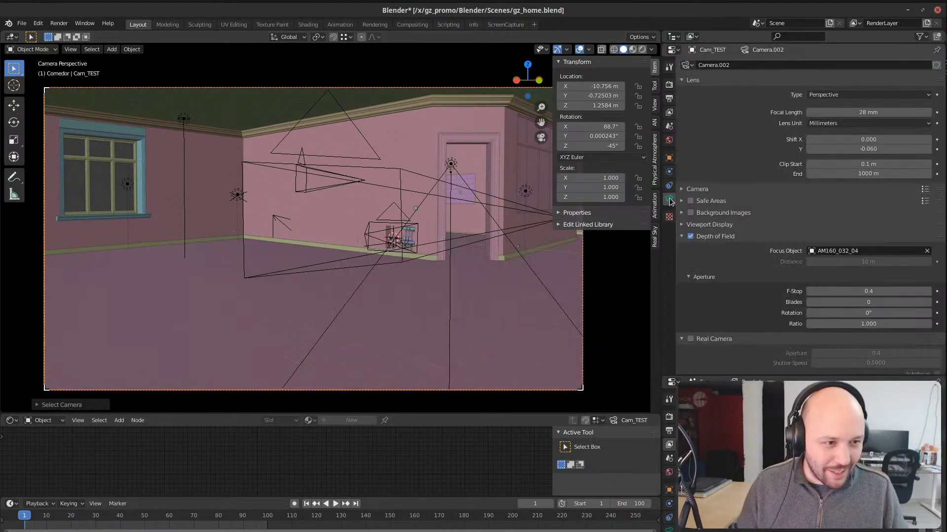
{"action": "left_click", "coordinate": [690, 236]}
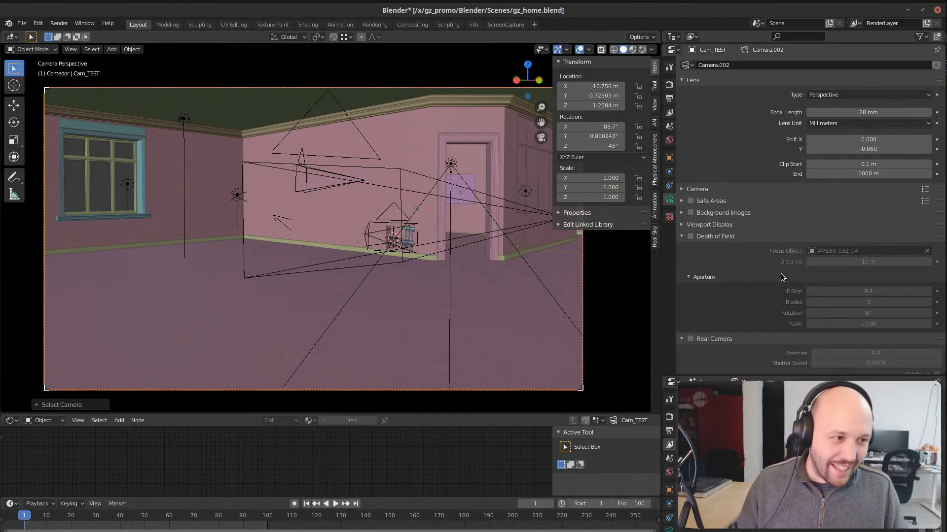
Step: Set the scrambling distance to 0.2 and disable adaptive sampling in the render settings
{"action": "left_click", "coordinate": [669, 85]}
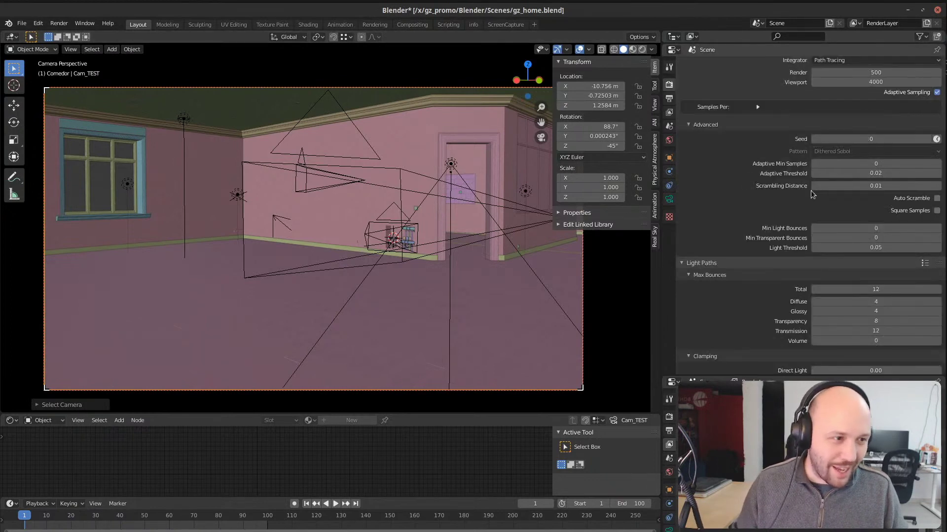
{"action": "left_click", "coordinate": [873, 187]}
{"action": "type", "text": "0.2"}
{"action": "key", "text": "Return"}
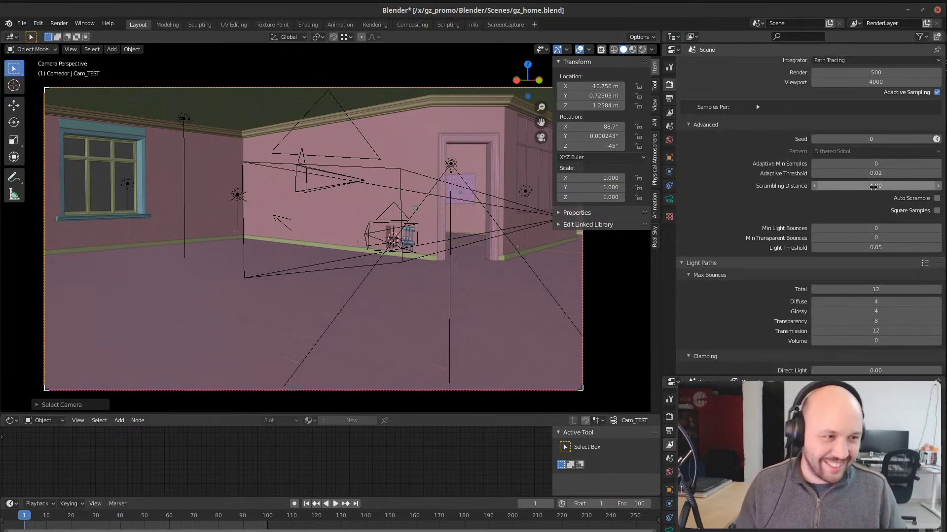
{"action": "left_click", "coordinate": [937, 92]}
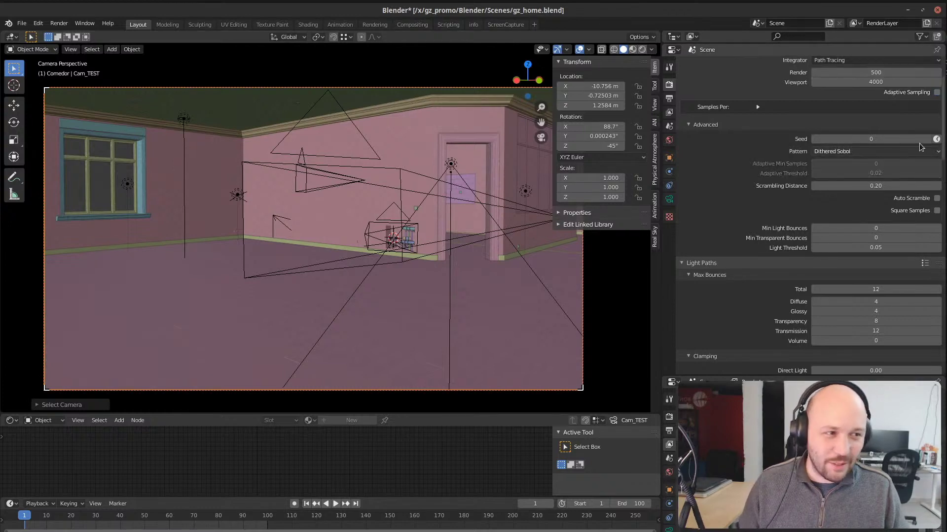
Step: Render the frame again in the Rendering workspace and display the RenderLayer's combined pass instead of the composite
{"action": "left_click", "coordinate": [375, 25]}
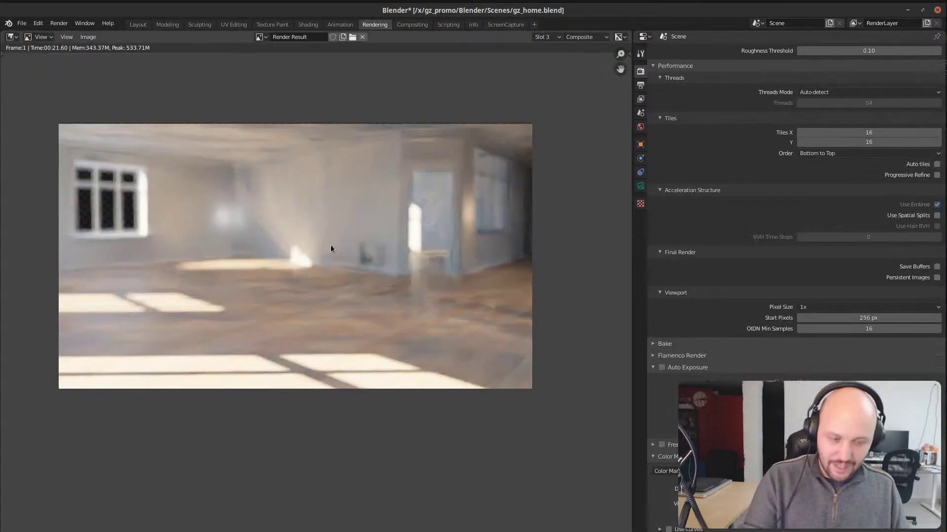
{"action": "key", "text": "3"}
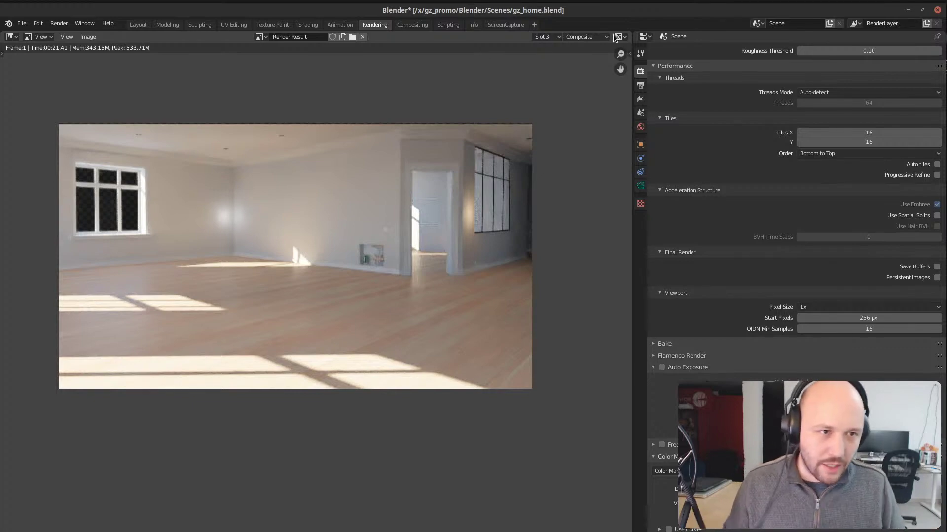
{"action": "left_click", "coordinate": [582, 37]}
{"action": "left_click", "coordinate": [586, 59]}
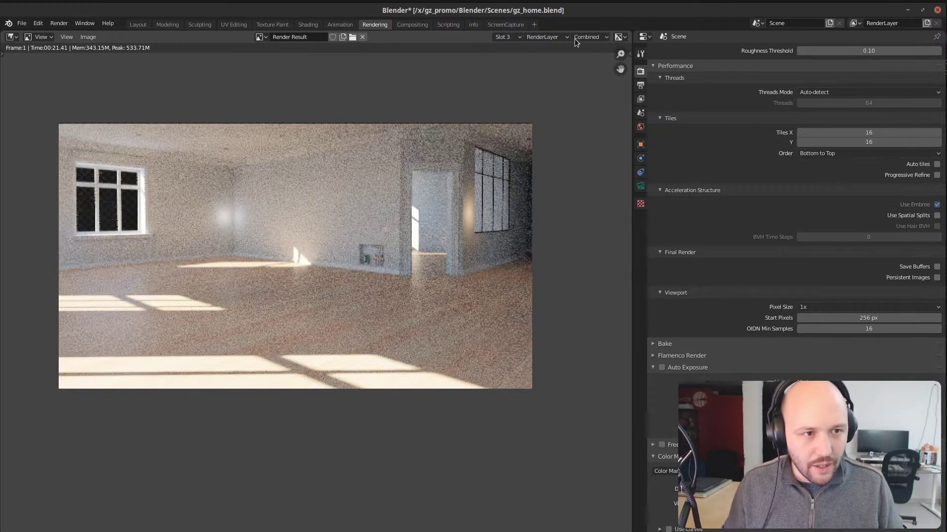
Step: View the light group passes LG Sun, LG Sky, LG Ceiling and LG Eating Table one after another
{"action": "left_click", "coordinate": [590, 37]}
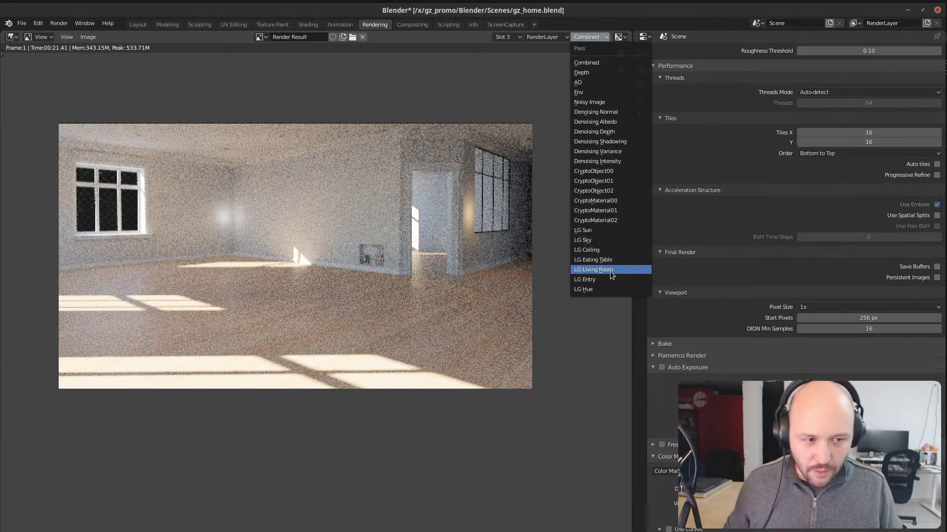
{"action": "left_click", "coordinate": [585, 231]}
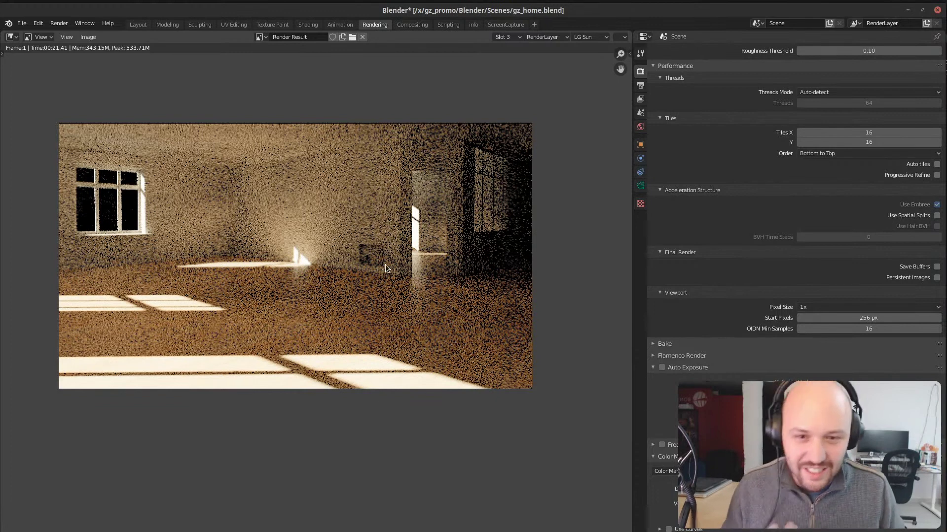
{"action": "left_click", "coordinate": [582, 38]}
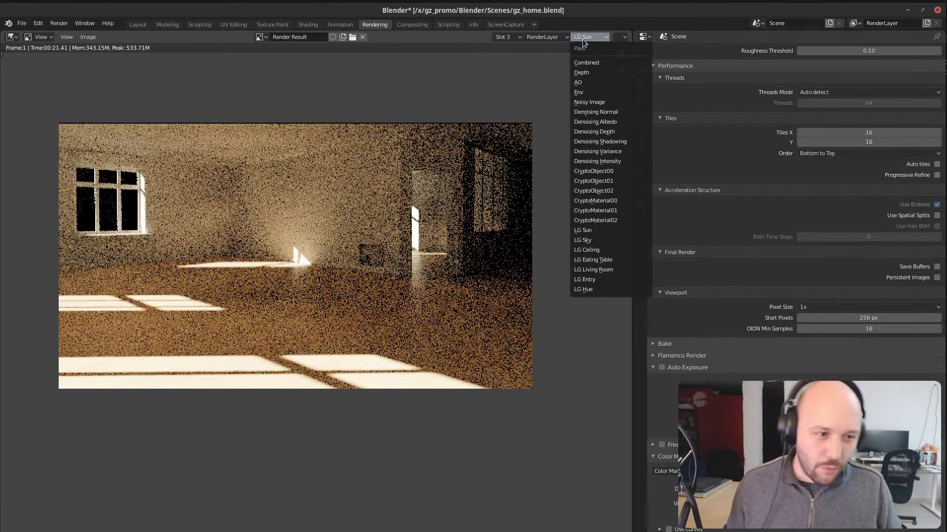
{"action": "left_click", "coordinate": [580, 240]}
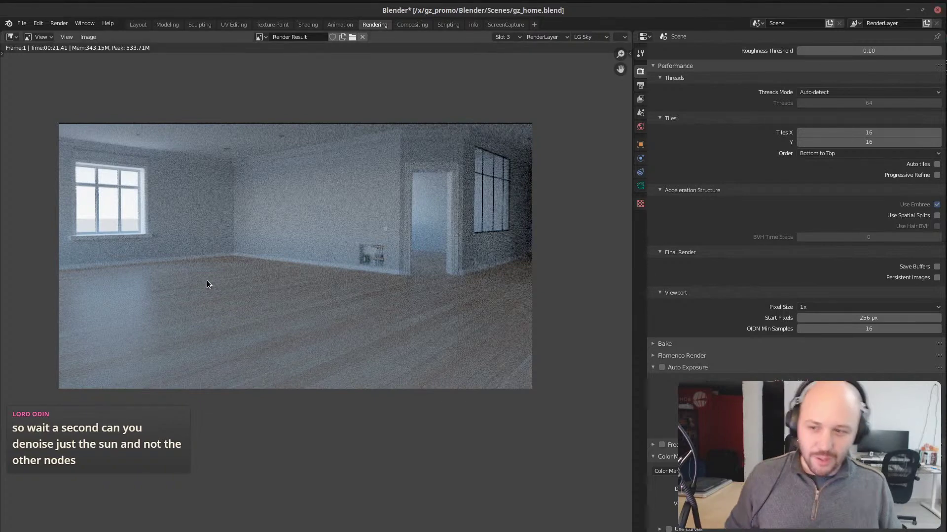
{"action": "left_click", "coordinate": [588, 39]}
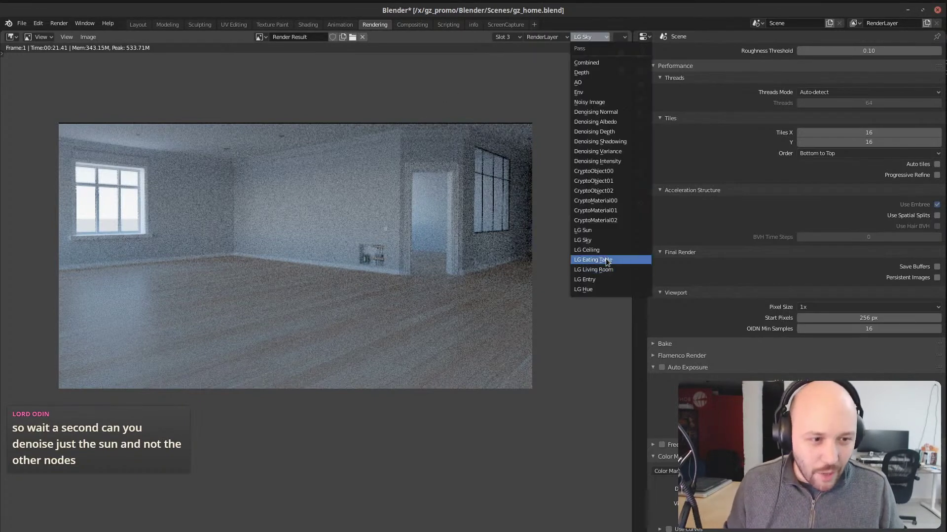
{"action": "left_click", "coordinate": [586, 250]}
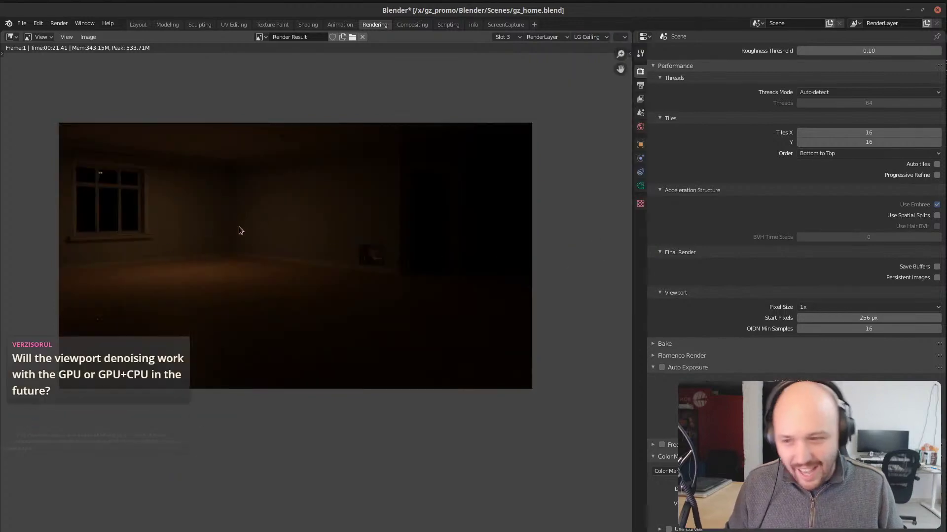
{"action": "left_click", "coordinate": [582, 38]}
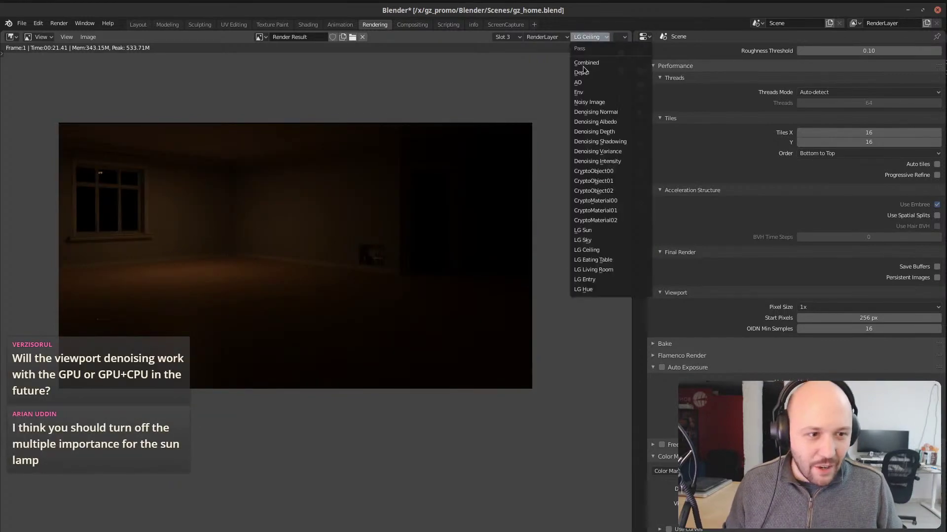
{"action": "left_click", "coordinate": [615, 261]}
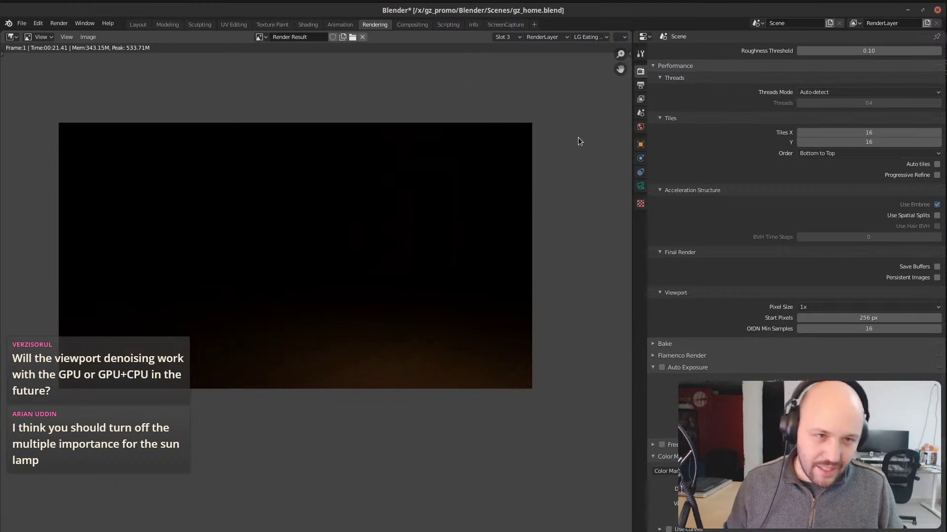
Step: Go back to the Layout workspace, enlarge the outliner and include the Deco_Salon collection in the view layer
{"action": "left_click", "coordinate": [138, 25]}
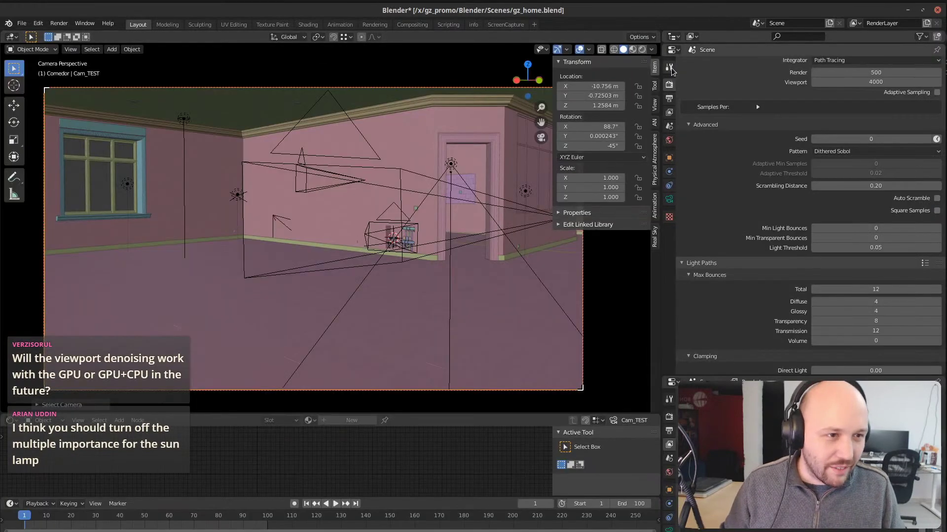
{"action": "left_click_drag", "start_coordinate": [705, 45], "coordinate": [695, 241]}
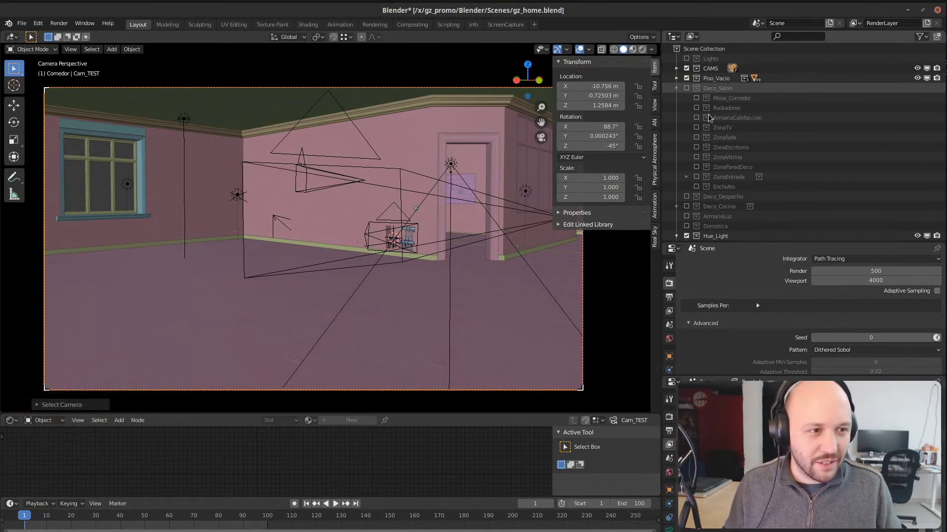
{"action": "left_click", "coordinate": [686, 88]}
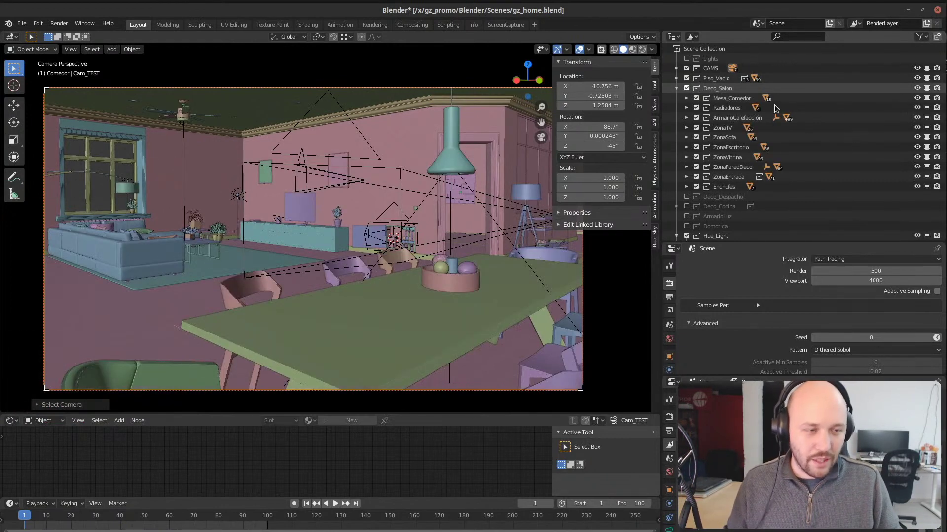
{"action": "left_click", "coordinate": [375, 25]}
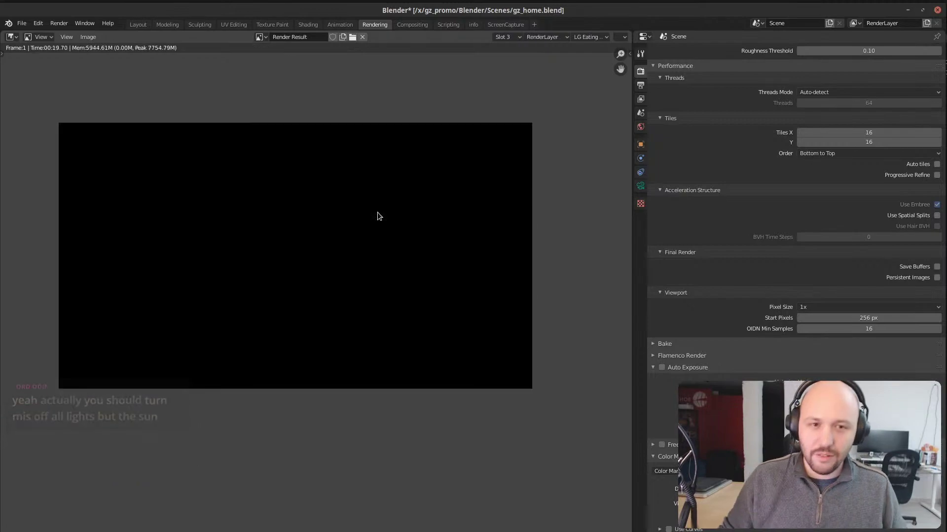
{"action": "left_click", "coordinate": [138, 25]}
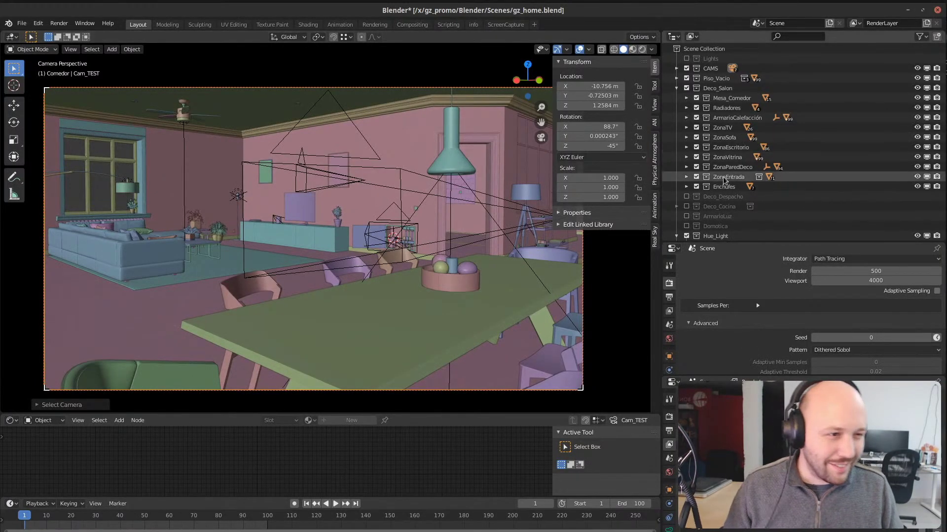
Step: Expand the Hue, Salon, Entry, Comedor and Ceiling collections inside Hue_Light to list their lamps
{"action": "scroll", "coordinate": [697, 202], "scroll_direction": "down", "scroll_amount": 5}
{"action": "left_click", "coordinate": [686, 183]}
{"action": "left_click", "coordinate": [687, 173]}
{"action": "left_click", "coordinate": [686, 163]}
{"action": "left_click", "coordinate": [687, 153]}
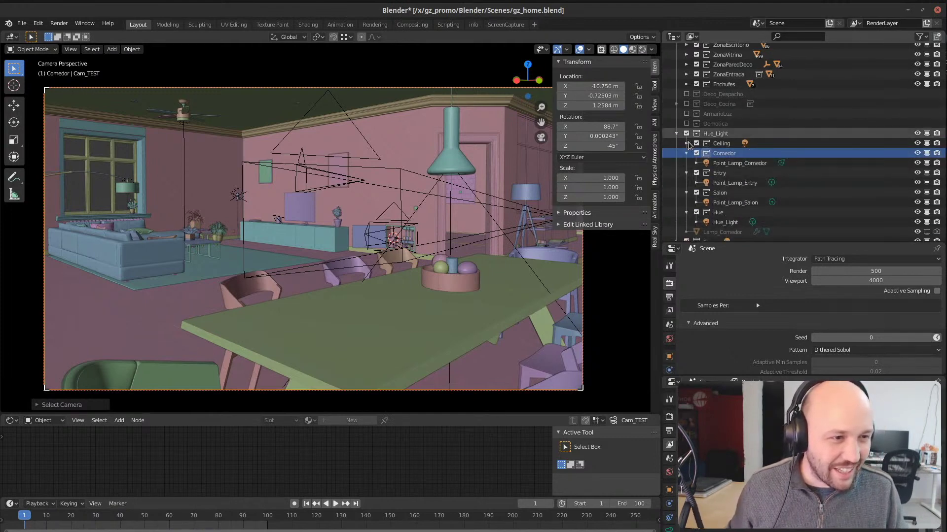
{"action": "left_click", "coordinate": [686, 144]}
Step: Disable Multiple Importance on Point_Lamp_Ceiling, Point_Lamp_Comedor, Point_Lamp_Entry, Point_Lamp_Salon and Hue_Light
{"action": "left_click", "coordinate": [737, 153]}
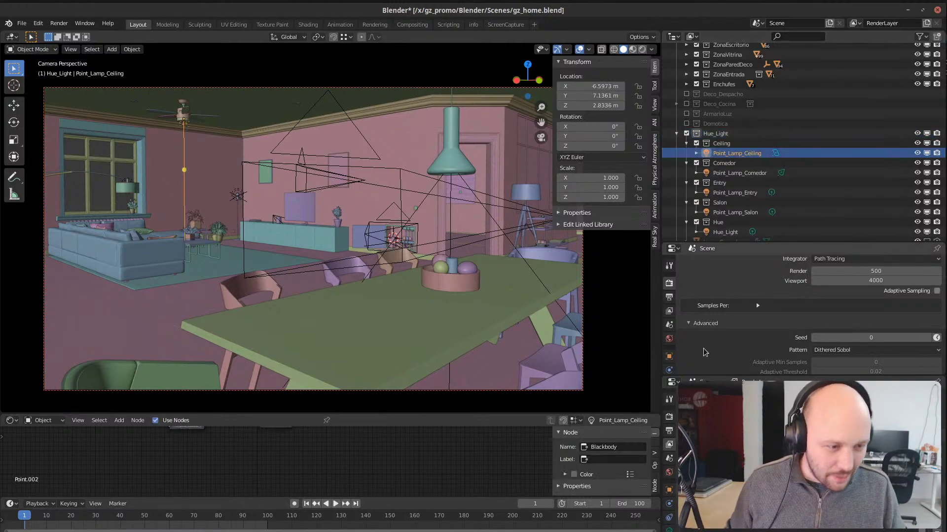
{"action": "left_click", "coordinate": [669, 346]}
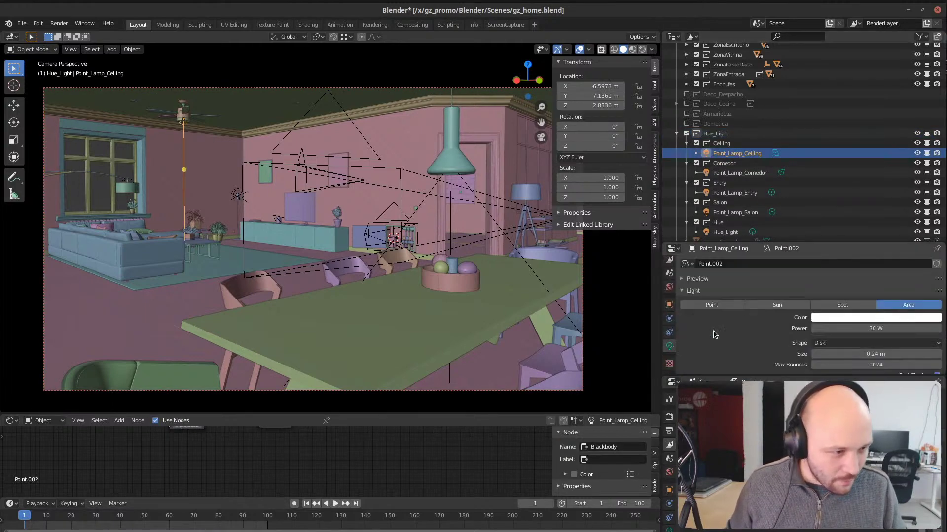
{"action": "scroll", "coordinate": [744, 341], "scroll_direction": "down", "scroll_amount": 4}
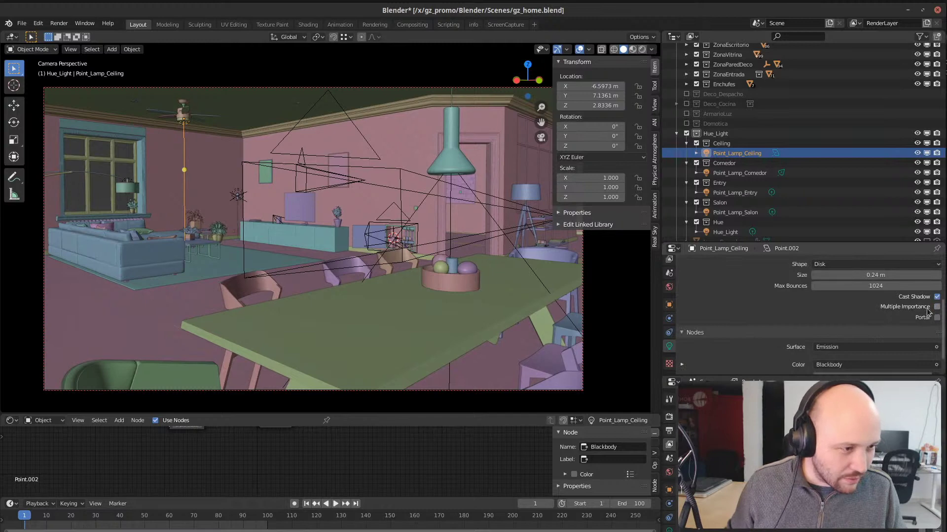
{"action": "left_click", "coordinate": [737, 173]}
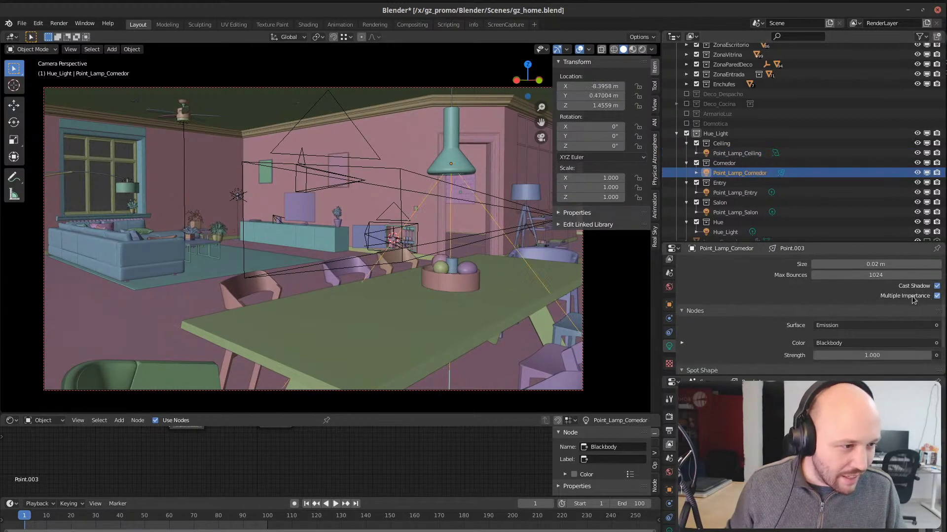
{"action": "left_click", "coordinate": [749, 194]}
{"action": "left_click", "coordinate": [937, 298]}
{"action": "left_click", "coordinate": [732, 215]}
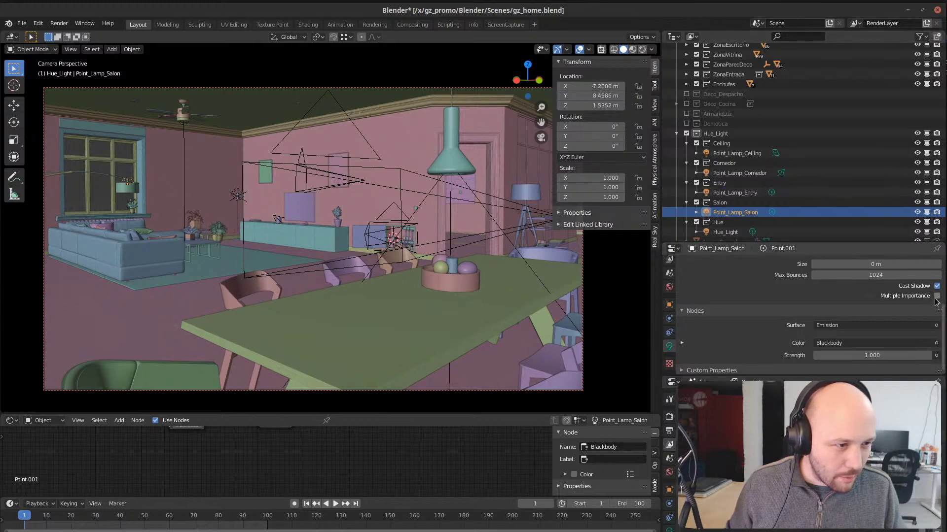
{"action": "scroll", "coordinate": [763, 195], "scroll_direction": "down", "scroll_amount": 5}
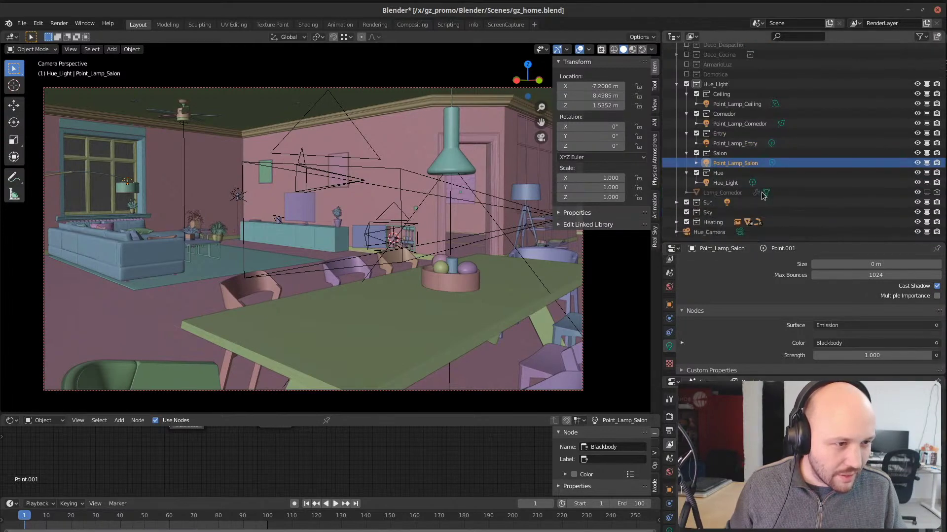
{"action": "left_click", "coordinate": [726, 183]}
{"action": "left_click", "coordinate": [936, 326]}
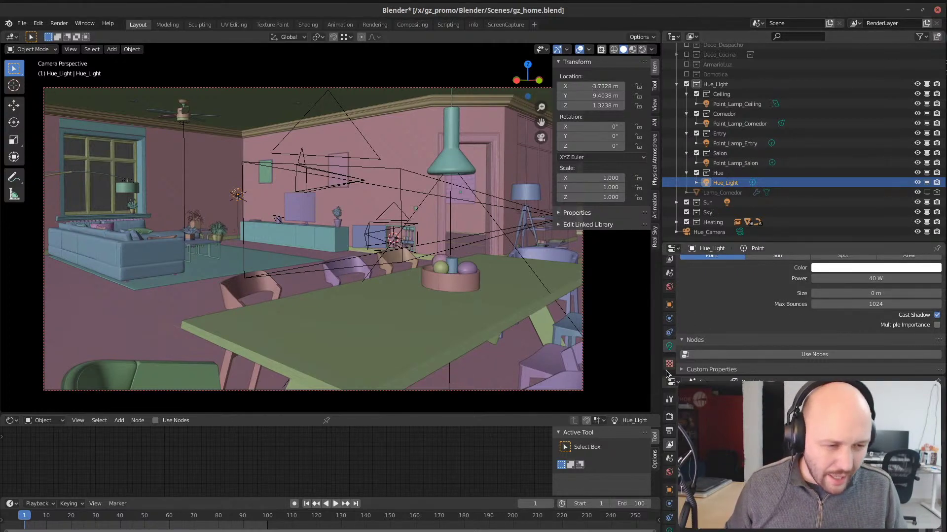
Step: Show the Real Sky world settings and enlarge the properties editor to inspect the surface sampling options
{"action": "scroll", "coordinate": [669, 345], "scroll_direction": "up", "scroll_amount": 2}
{"action": "left_click", "coordinate": [670, 317]}
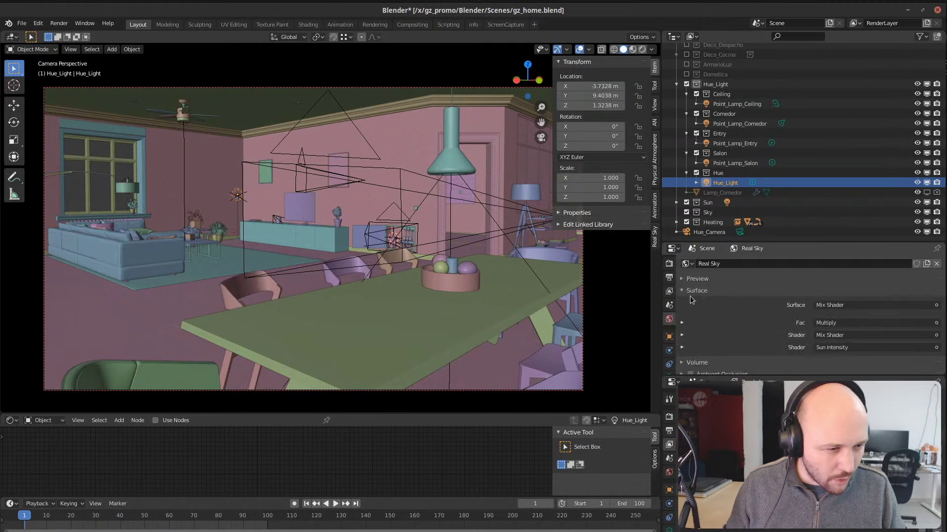
{"action": "left_click_drag", "start_coordinate": [733, 242], "coordinate": [733, 88]}
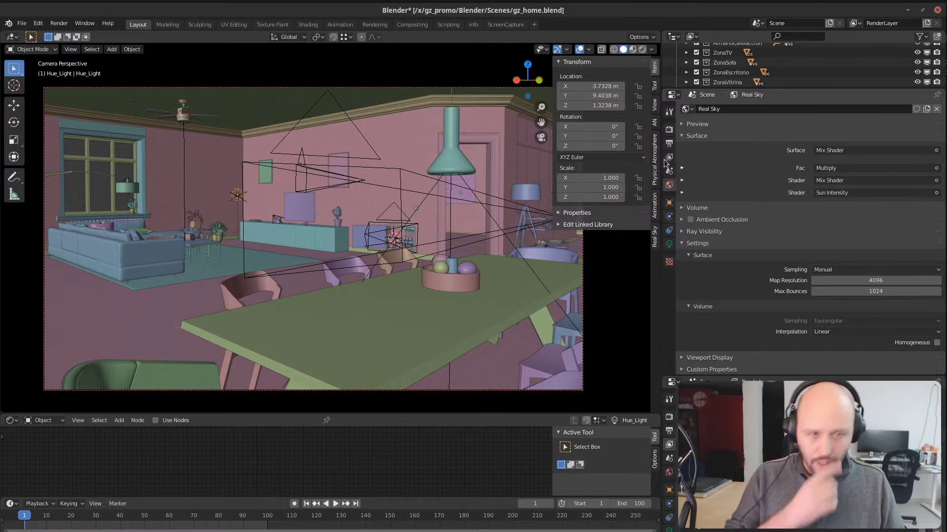
Step: Render the frame again in the Rendering workspace and check the world's surface sampling setting
{"action": "left_click", "coordinate": [375, 24]}
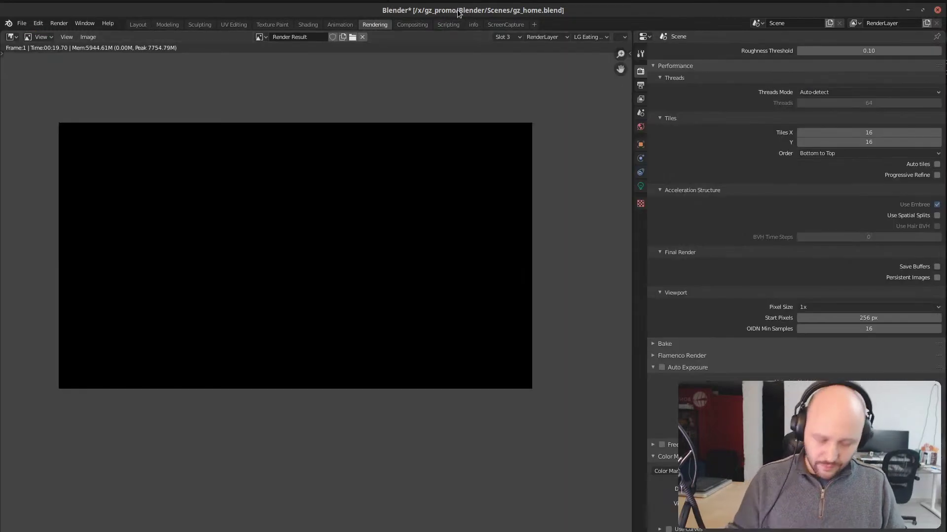
{"action": "key", "text": "F12"}
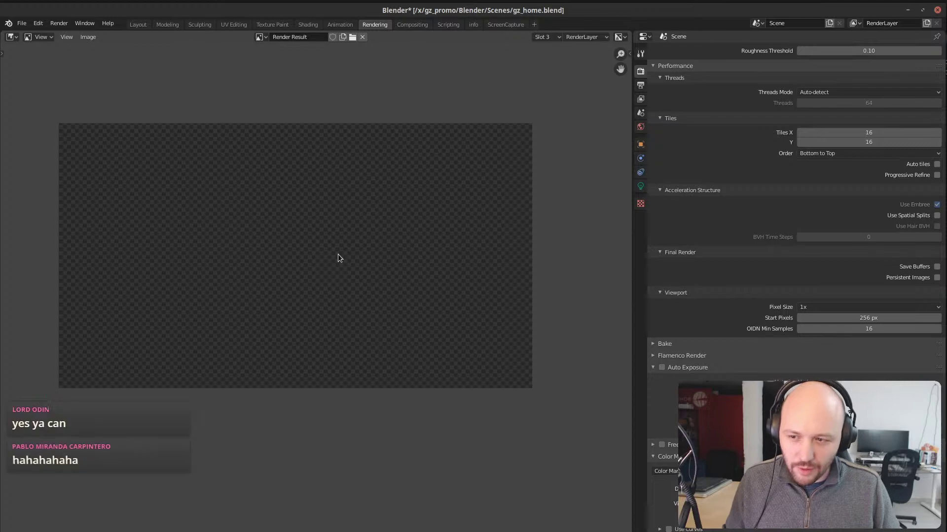
{"action": "key", "text": "F12"}
{"action": "left_click", "coordinate": [640, 126]}
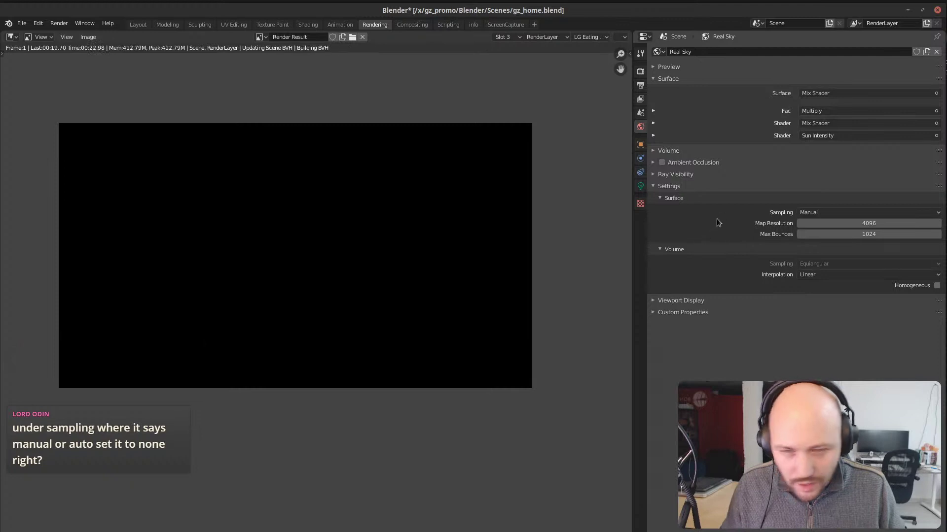
{"action": "left_click", "coordinate": [816, 215]}
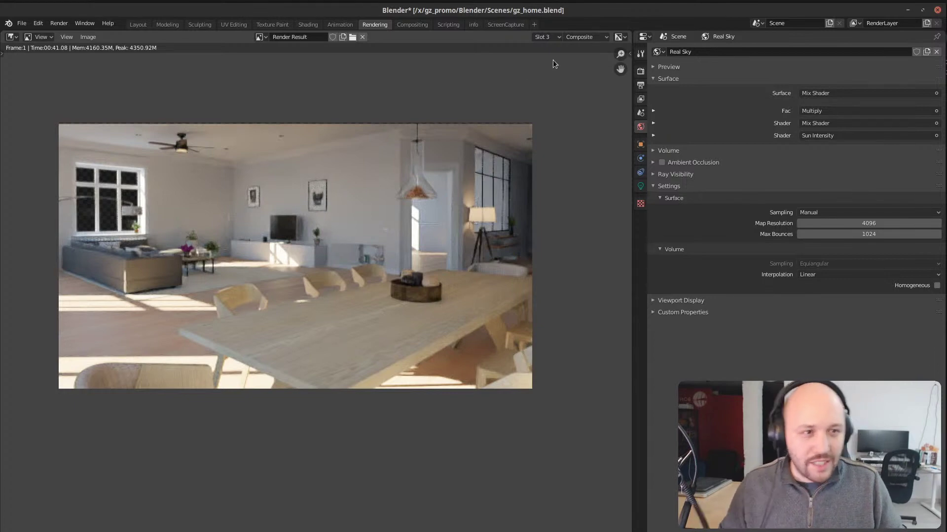
Step: Display the RenderLayer and inspect the LG Eating Table, LG Living Room, LG Entry and LG Hue passes in turn
{"action": "left_click", "coordinate": [586, 37]}
{"action": "left_click", "coordinate": [579, 66]}
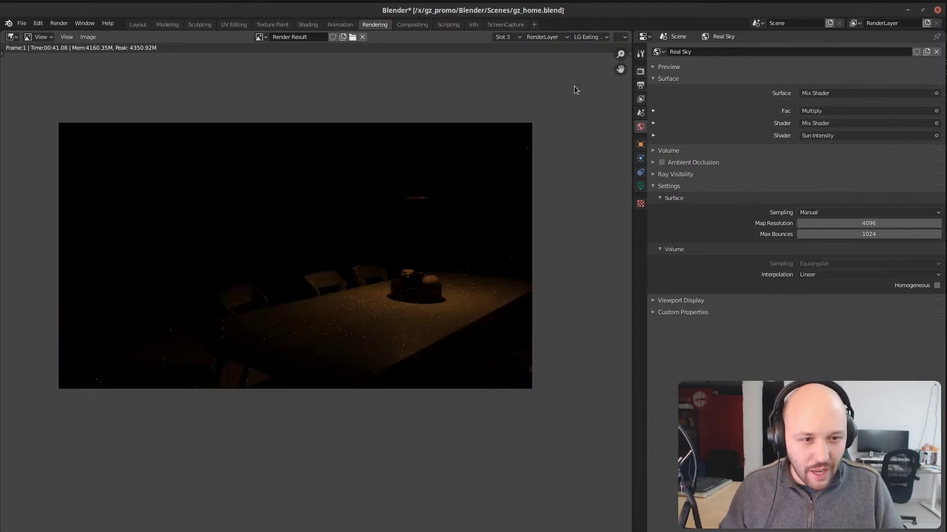
{"action": "scroll", "coordinate": [593, 37], "scroll_direction": "down", "scroll_amount": 1, "text": "ctrl"}
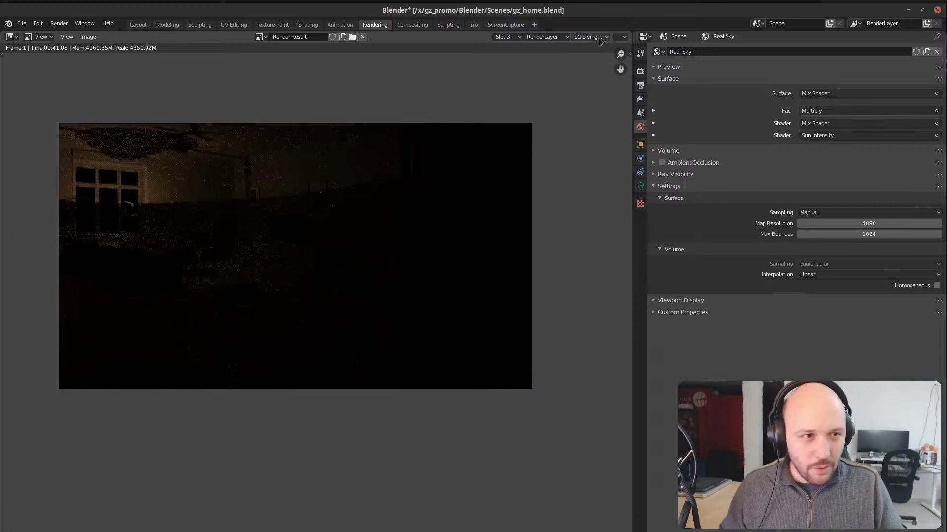
{"action": "scroll", "coordinate": [592, 39], "scroll_direction": "down", "scroll_amount": 1, "text": "ctrl"}
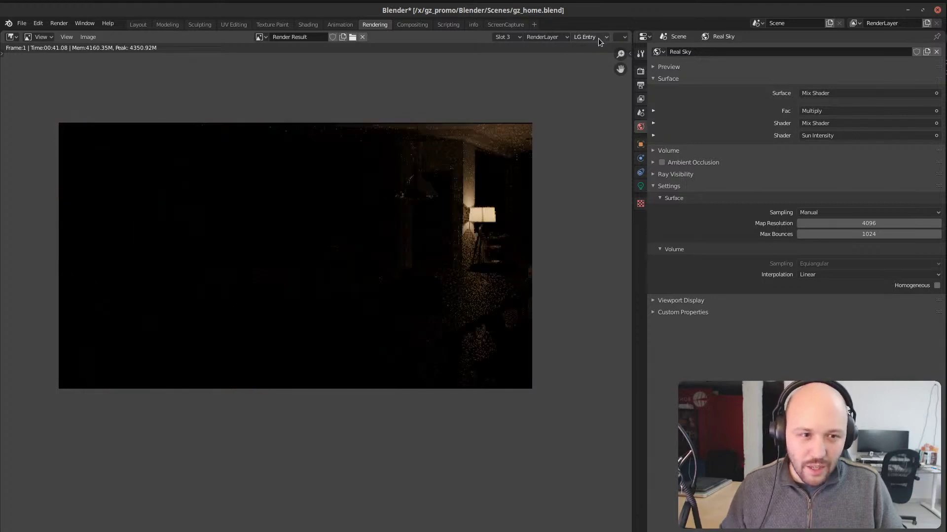
{"action": "scroll", "coordinate": [598, 38], "scroll_direction": "down", "scroll_amount": 1, "text": "ctrl"}
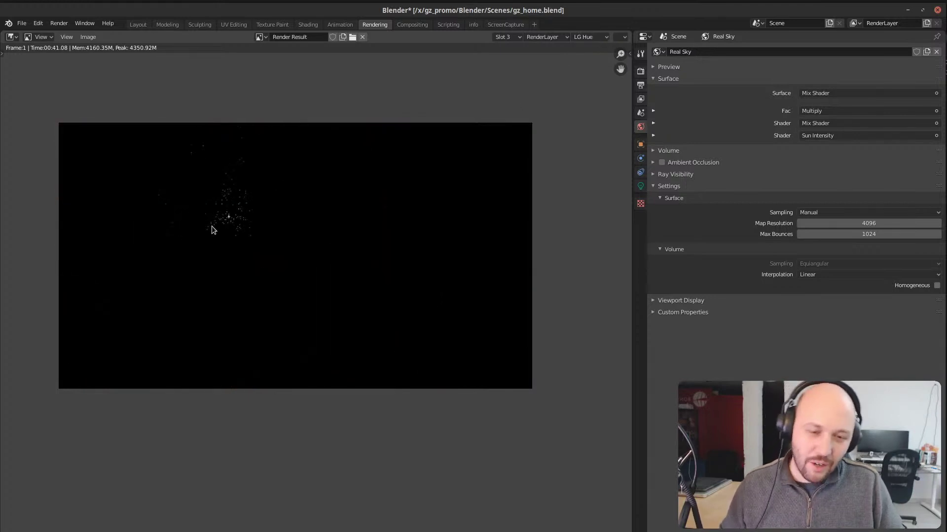
{"action": "scroll", "coordinate": [212, 230], "scroll_direction": "up", "scroll_amount": 6}
{"action": "middle_click_drag", "start_coordinate": [154, 136], "coordinate": [384, 280]}
{"action": "scroll", "coordinate": [196, 148], "scroll_direction": "up", "scroll_amount": 2}
{"action": "middle_click_drag", "start_coordinate": [236, 162], "coordinate": [289, 214]}
{"action": "scroll", "coordinate": [298, 229], "scroll_direction": "down", "scroll_amount": 7}
{"action": "scroll", "coordinate": [331, 280], "scroll_direction": "up", "scroll_amount": 1}
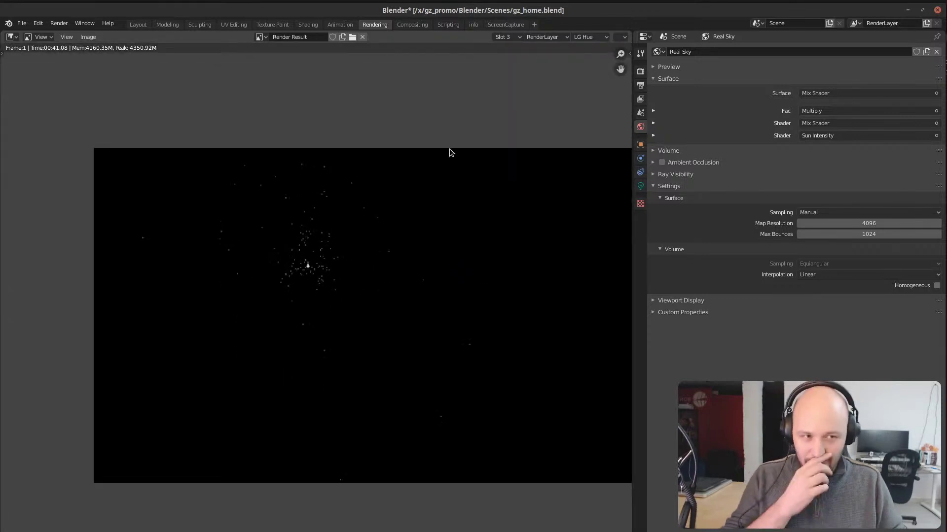
Step: Compare the LG Sun pass with the LG Sky pass, ending on LG Sun
{"action": "left_click", "coordinate": [590, 38]}
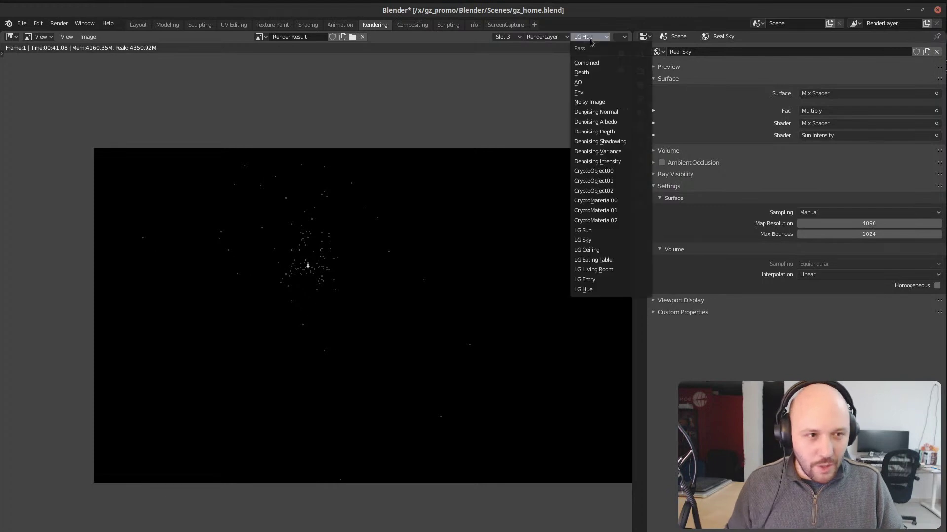
{"action": "left_click", "coordinate": [601, 230]}
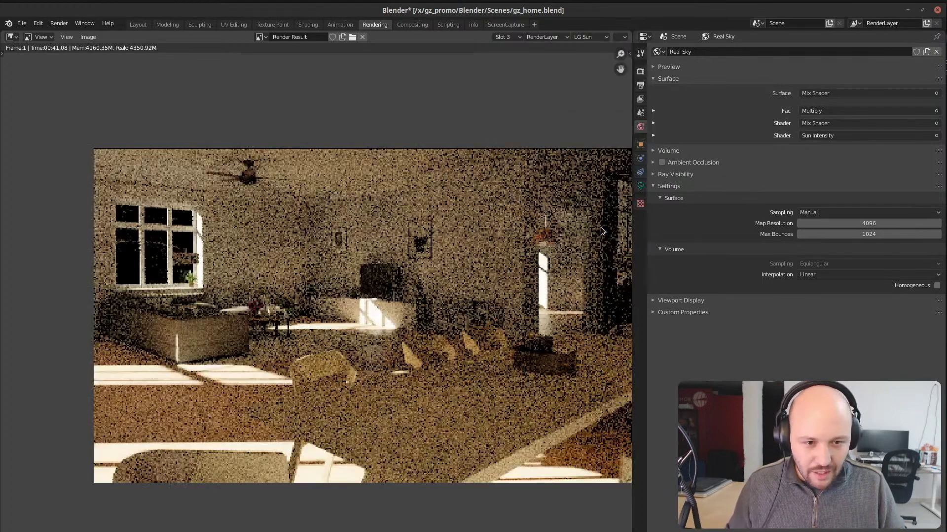
{"action": "middle_click_drag", "start_coordinate": [312, 292], "coordinate": [211, 266]}
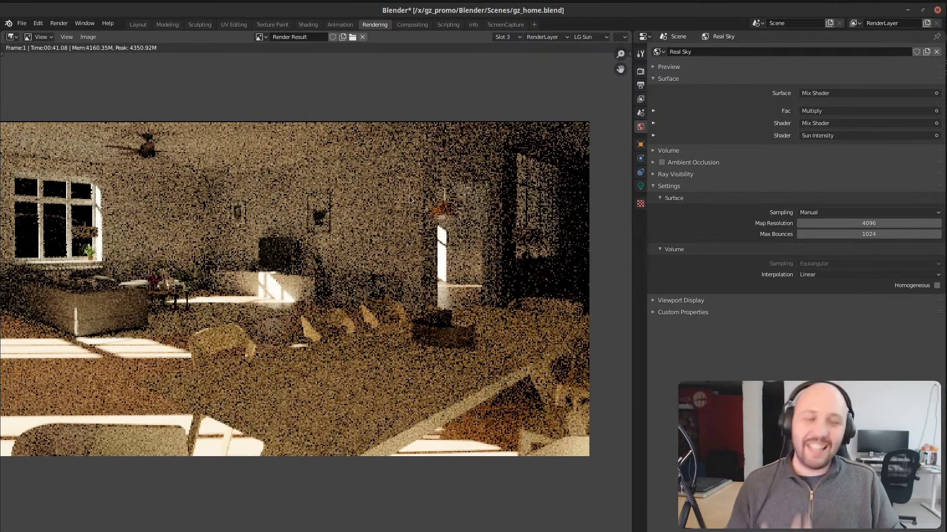
{"action": "left_click", "coordinate": [585, 39]}
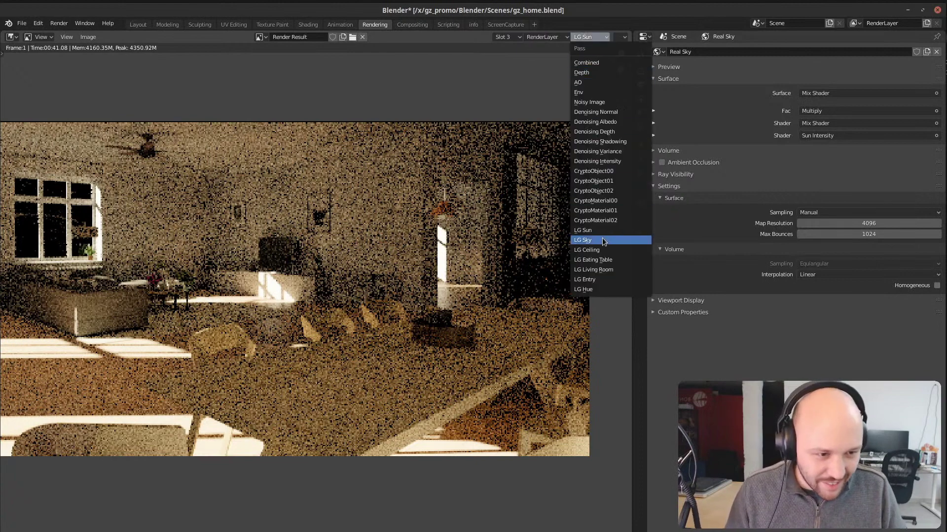
{"action": "left_click", "coordinate": [601, 239]}
{"action": "left_click", "coordinate": [585, 38]}
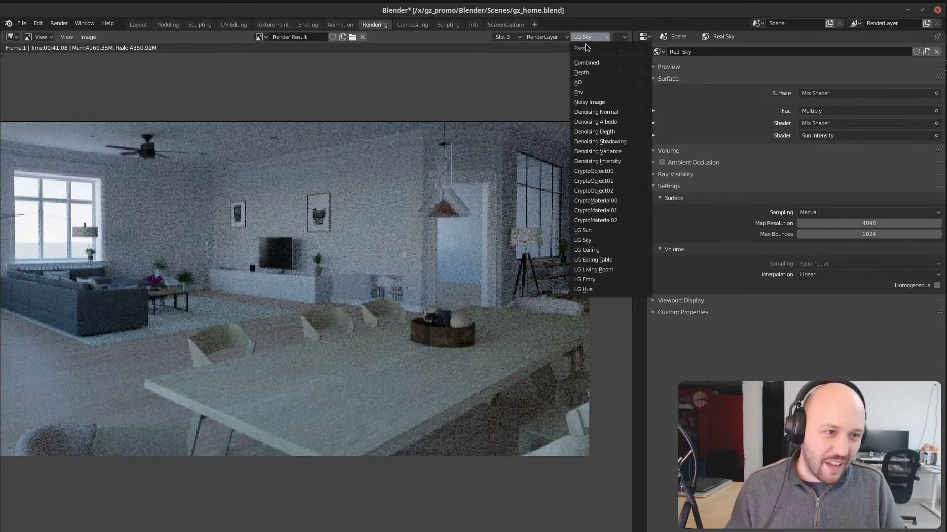
{"action": "left_click", "coordinate": [591, 232]}
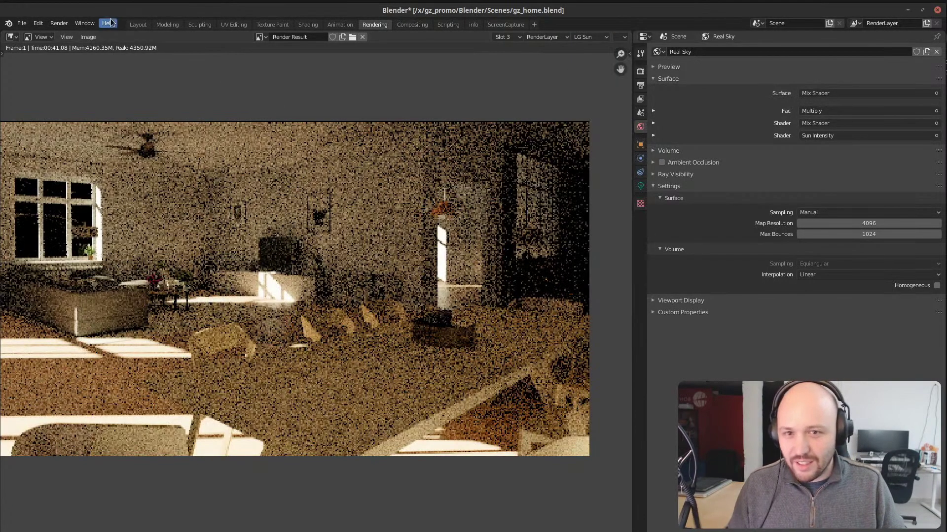
Step: Return to the Layout workspace and enable Multiple Importance on Point_Lamp_Ceiling
{"action": "left_click", "coordinate": [138, 24]}
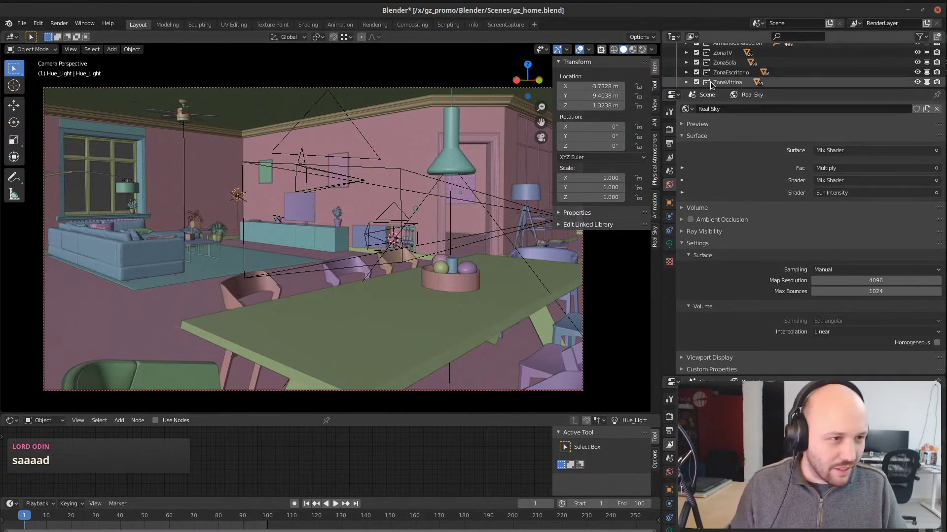
{"action": "left_click_drag", "start_coordinate": [715, 89], "coordinate": [716, 295]}
{"action": "scroll", "coordinate": [753, 182], "scroll_direction": "down", "scroll_amount": 1}
{"action": "left_click", "coordinate": [745, 156]}
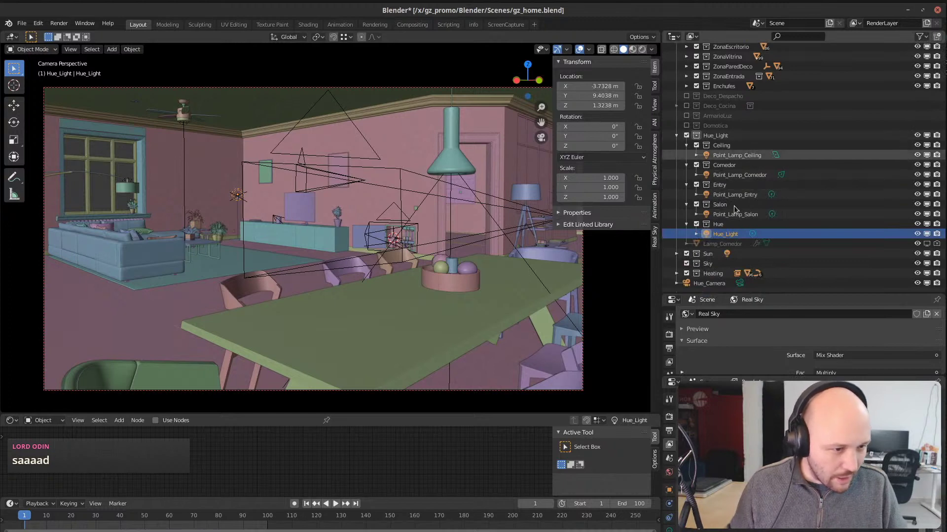
{"action": "left_click_drag", "start_coordinate": [774, 293], "coordinate": [775, 205]}
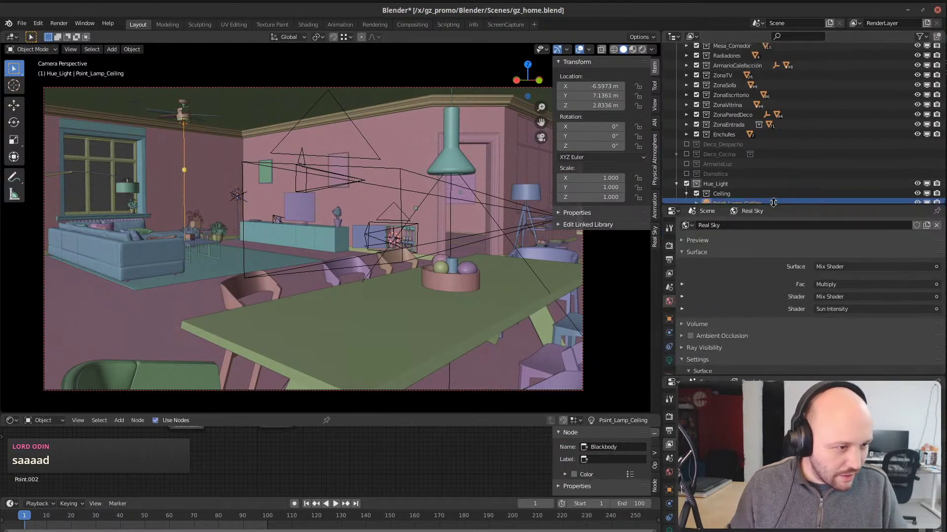
{"action": "scroll", "coordinate": [752, 287], "scroll_direction": "down", "scroll_amount": 4}
{"action": "left_click", "coordinate": [669, 361]}
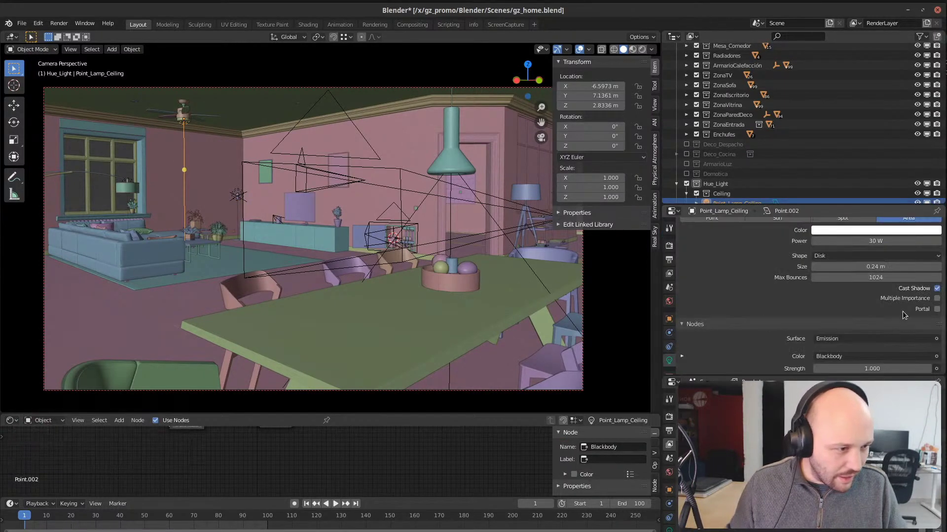
Step: Select the Comedor, Entry and Salon lamps and Hue_Light together, and enable Multiple Importance
{"action": "scroll", "coordinate": [724, 136], "scroll_direction": "down", "scroll_amount": 5}
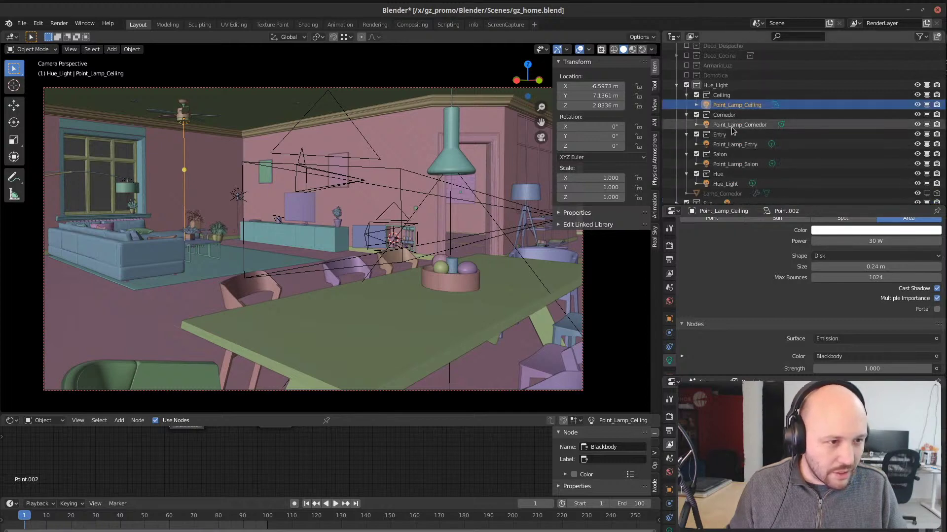
{"action": "left_click", "coordinate": [737, 125]}
{"action": "left_click", "coordinate": [727, 144], "text": "shift"}
{"action": "left_click", "coordinate": [750, 165], "text": "shift"}
{"action": "left_click", "coordinate": [727, 184], "text": "shift"}
{"action": "left_click", "coordinate": [936, 288]}
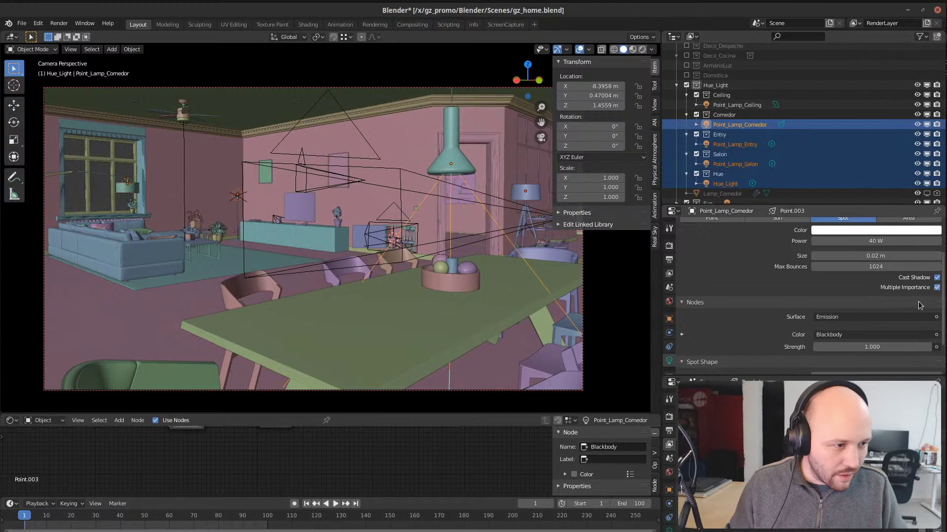
Step: Go through Hue_Light and the Salon, Entry, Comedor and Ceiling lamps individually to check their Multiple Importance setting
{"action": "left_click", "coordinate": [735, 184]}
{"action": "left_click", "coordinate": [733, 164]}
{"action": "left_click", "coordinate": [732, 144]}
{"action": "left_click", "coordinate": [734, 125]}
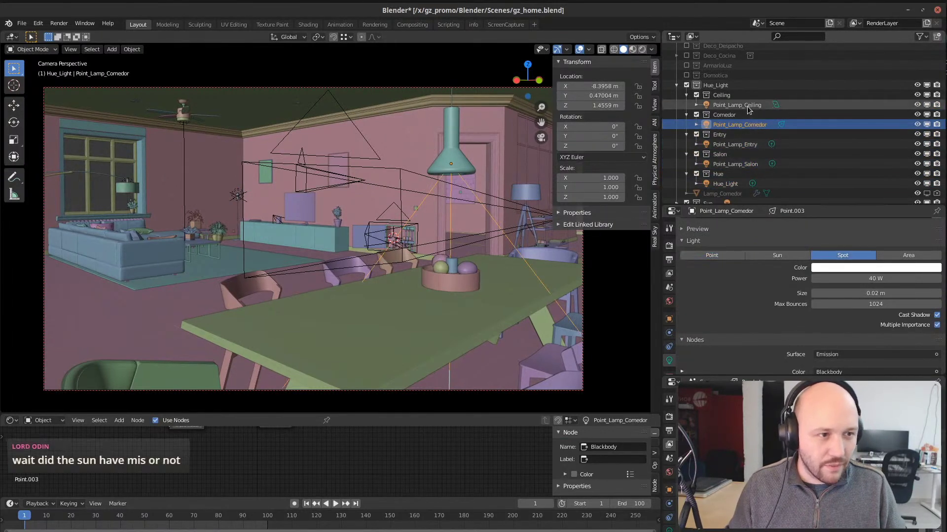
{"action": "left_click", "coordinate": [747, 105]}
{"action": "scroll", "coordinate": [759, 138], "scroll_direction": "down", "scroll_amount": 2}
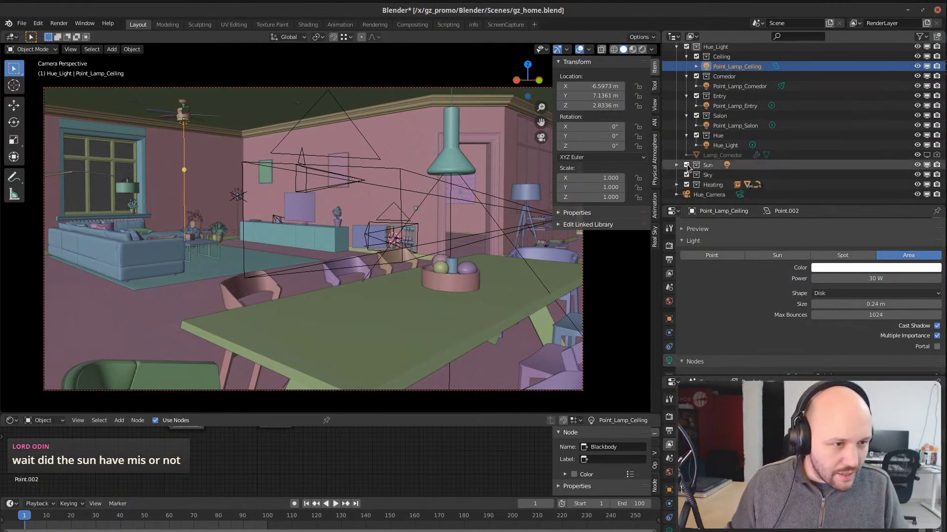
Step: Select the Sun light to check its Multiple Importance setting, and go back to the LG Sun pass in the Rendering workspace
{"action": "left_click", "coordinate": [676, 164]}
{"action": "left_click", "coordinate": [707, 174]}
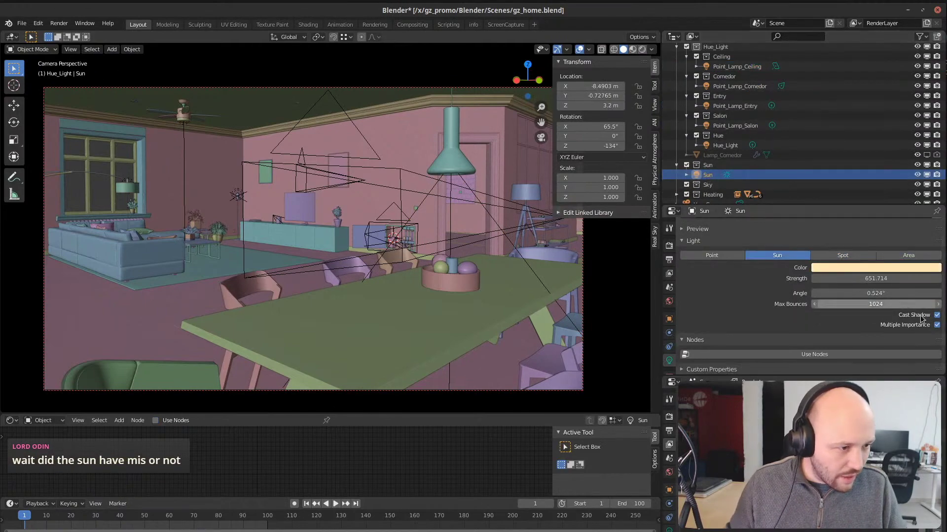
{"action": "left_click", "coordinate": [375, 25]}
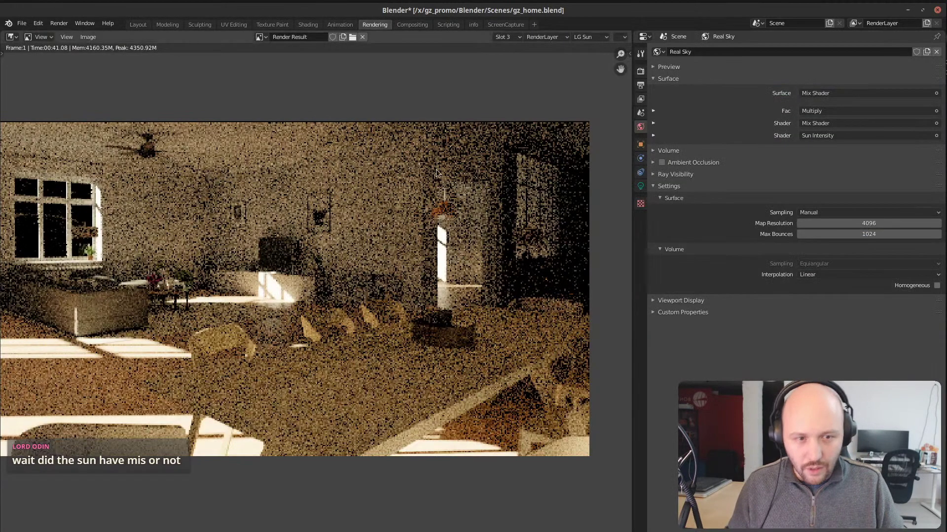
{"action": "scroll", "coordinate": [356, 205], "scroll_direction": "down", "scroll_amount": 2}
{"action": "middle_click_drag", "start_coordinate": [356, 205], "coordinate": [389, 209]}
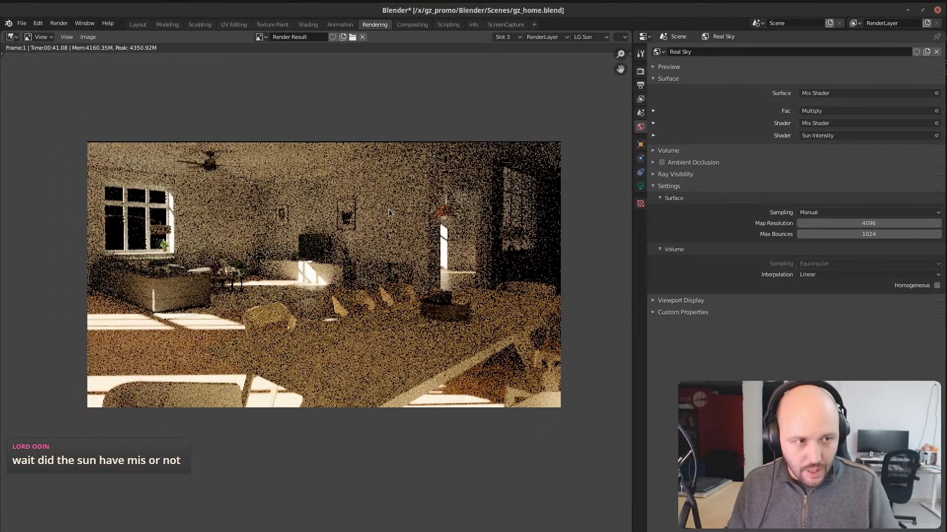
Step: Set the Cycles render samples to 1000 and render the scene again
{"action": "left_click", "coordinate": [641, 70]}
{"action": "scroll", "coordinate": [754, 167], "scroll_direction": "down", "scroll_amount": 8}
{"action": "scroll", "coordinate": [758, 166], "scroll_direction": "up", "scroll_amount": 8}
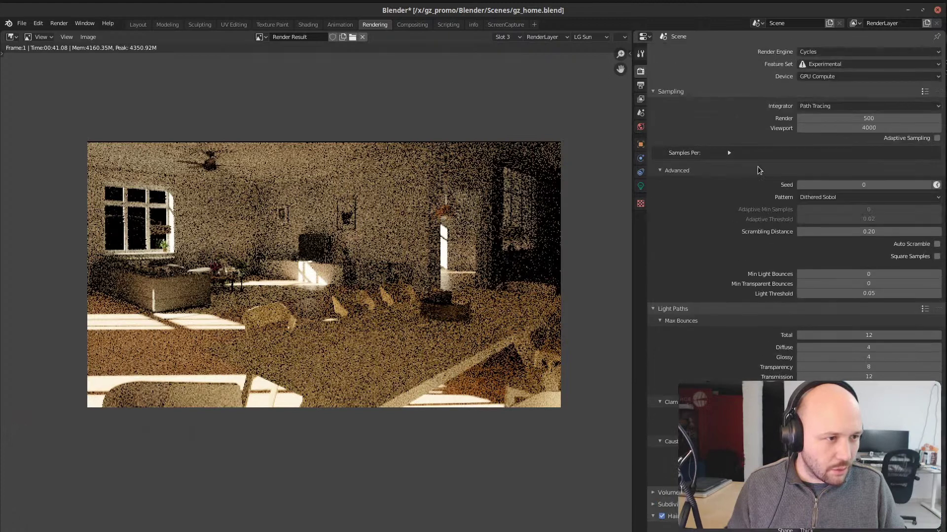
{"action": "left_click", "coordinate": [841, 119]}
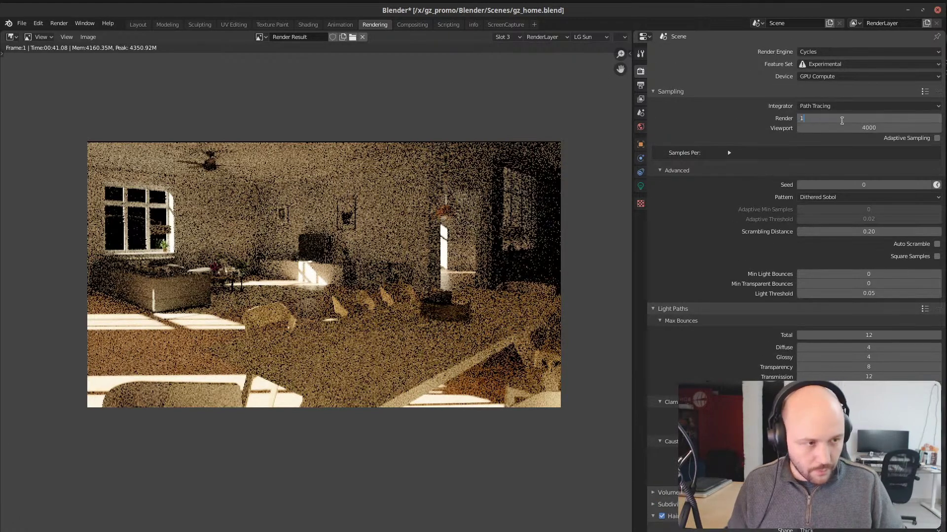
{"action": "type", "text": "1000"}
{"action": "key", "text": "Return"}
{"action": "key", "text": "F12"}
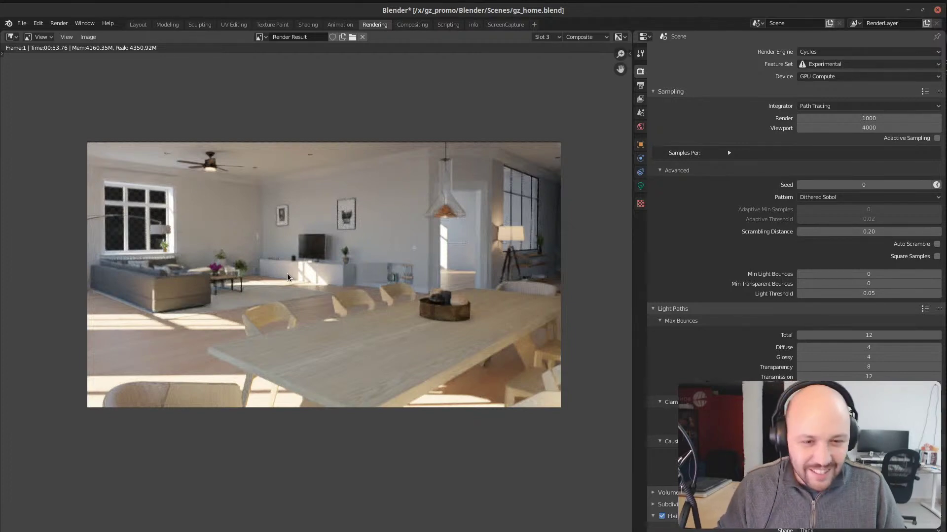
Step: Display the RenderLayer's LG Sun pass, and switch to the LG Hue pass to examine its noise up close
{"action": "left_click", "coordinate": [591, 39]}
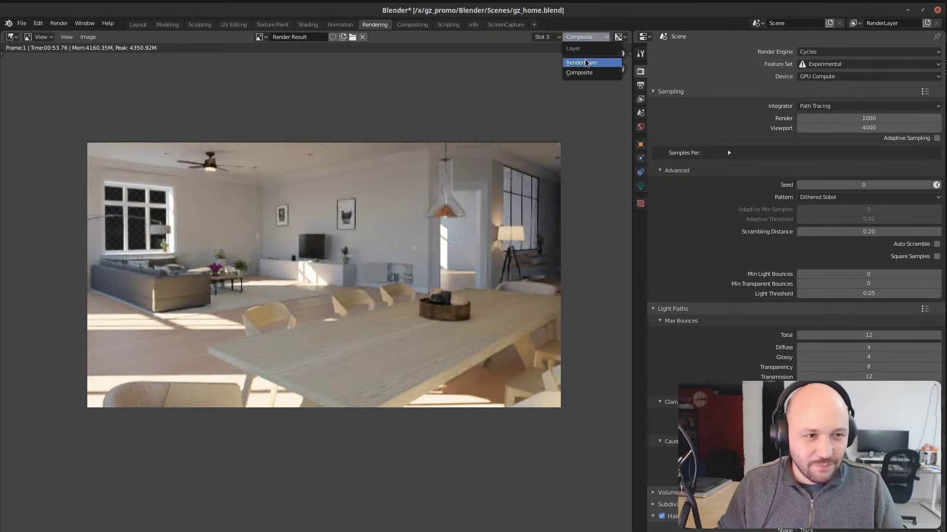
{"action": "left_click", "coordinate": [586, 60]}
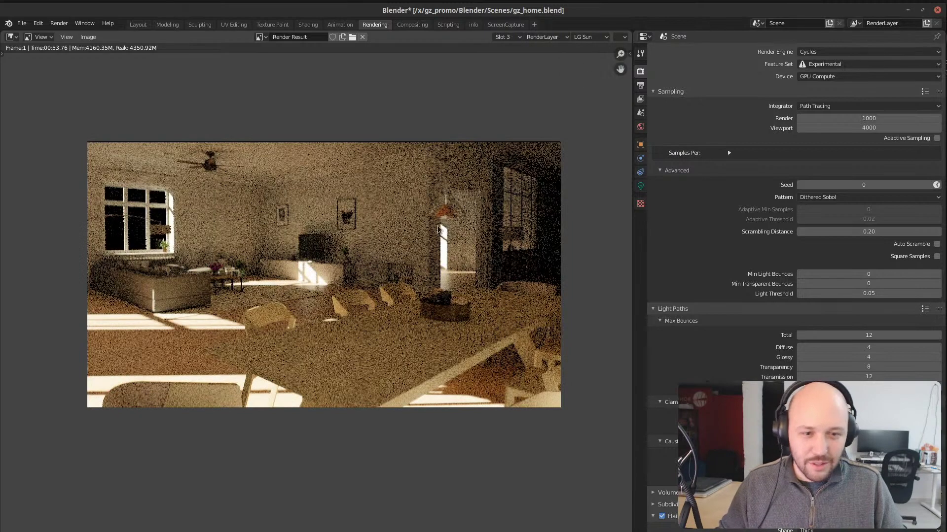
{"action": "left_click", "coordinate": [591, 38]}
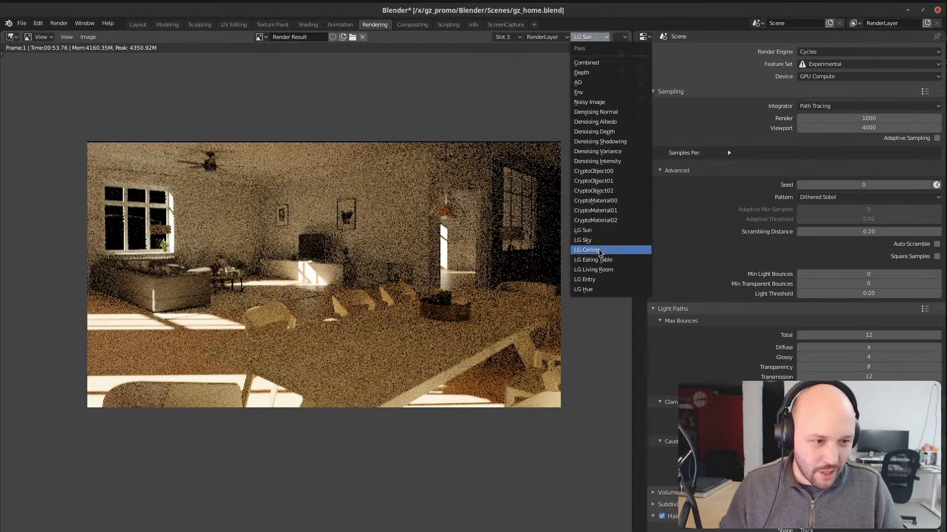
{"action": "left_click", "coordinate": [605, 289]}
{"action": "scroll", "coordinate": [264, 253], "scroll_direction": "up", "scroll_amount": 8}
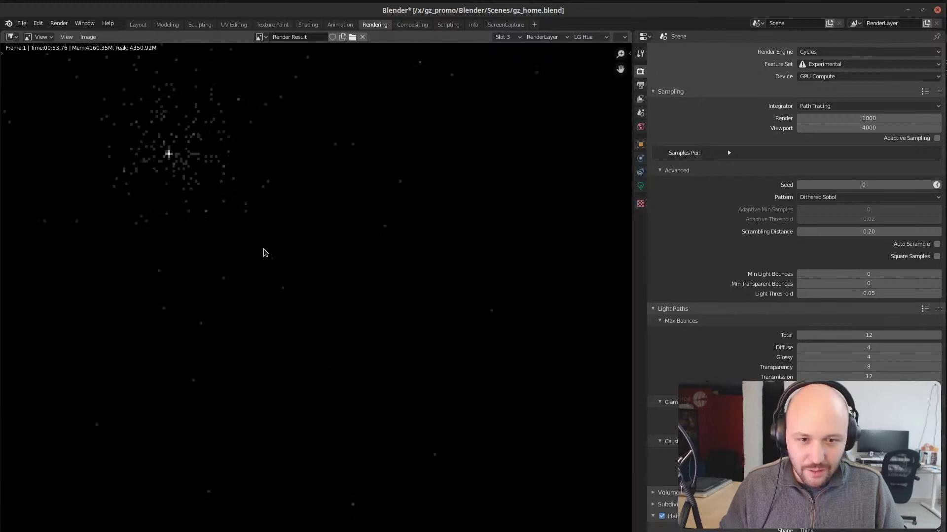
{"action": "scroll", "coordinate": [225, 216], "scroll_direction": "down", "scroll_amount": 8}
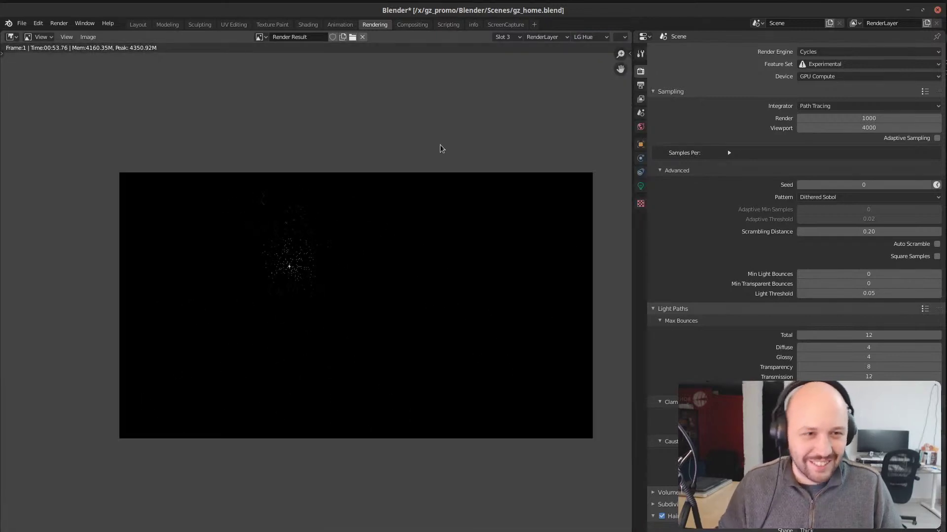
Step: Open the Compositing workspace and preview the Denoise node feeding the Sun output in the backdrop
{"action": "left_click", "coordinate": [412, 25]}
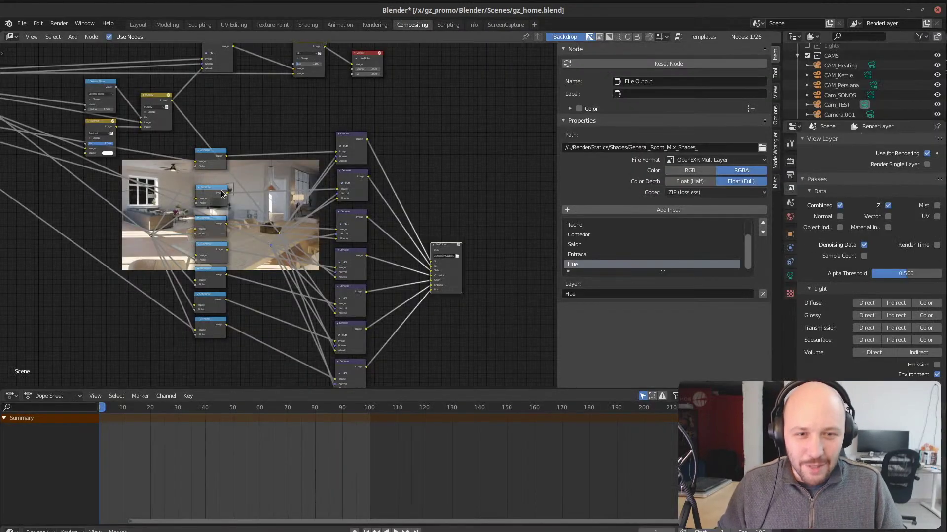
{"action": "scroll", "coordinate": [487, 232], "scroll_direction": "down", "scroll_amount": 5}
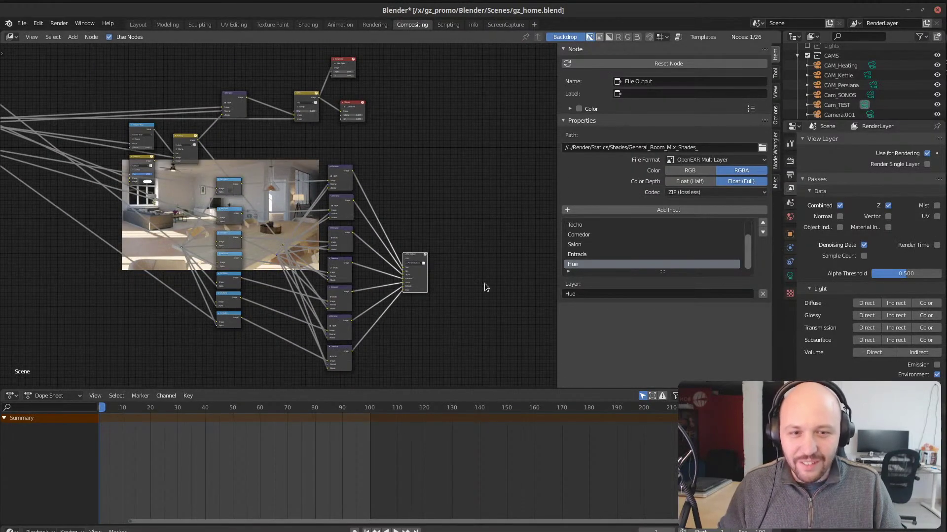
{"action": "middle_click_drag", "start_coordinate": [275, 257], "coordinate": [329, 226]}
{"action": "scroll", "coordinate": [330, 225], "scroll_direction": "up", "scroll_amount": 8}
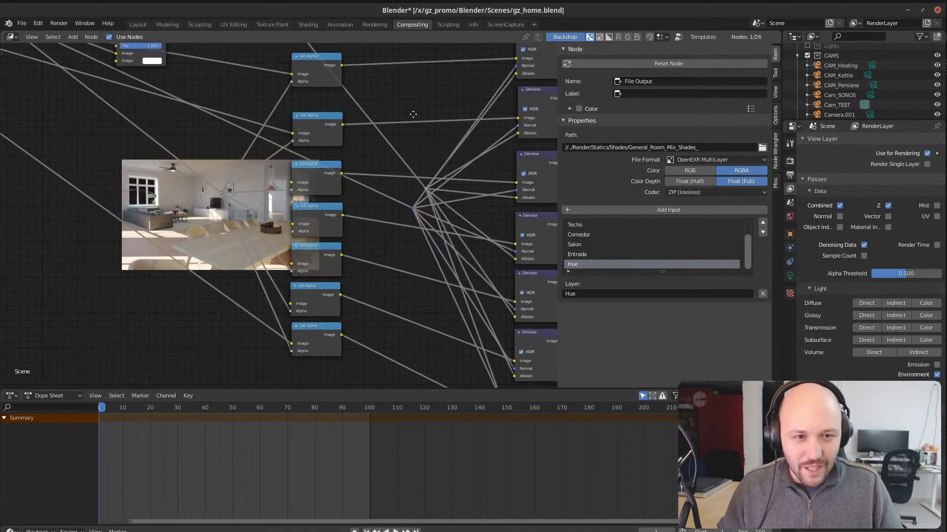
{"action": "middle_click_drag", "start_coordinate": [416, 179], "coordinate": [243, 148]}
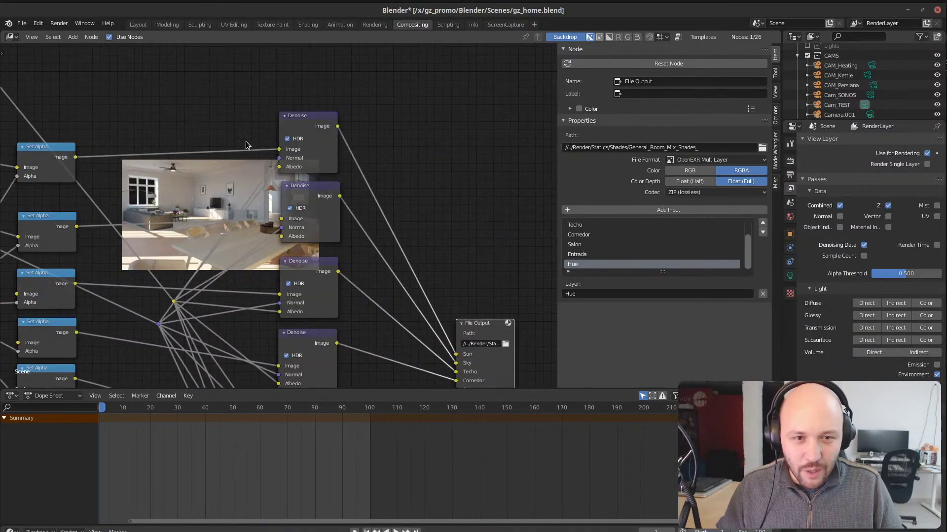
{"action": "left_click", "coordinate": [291, 128]}
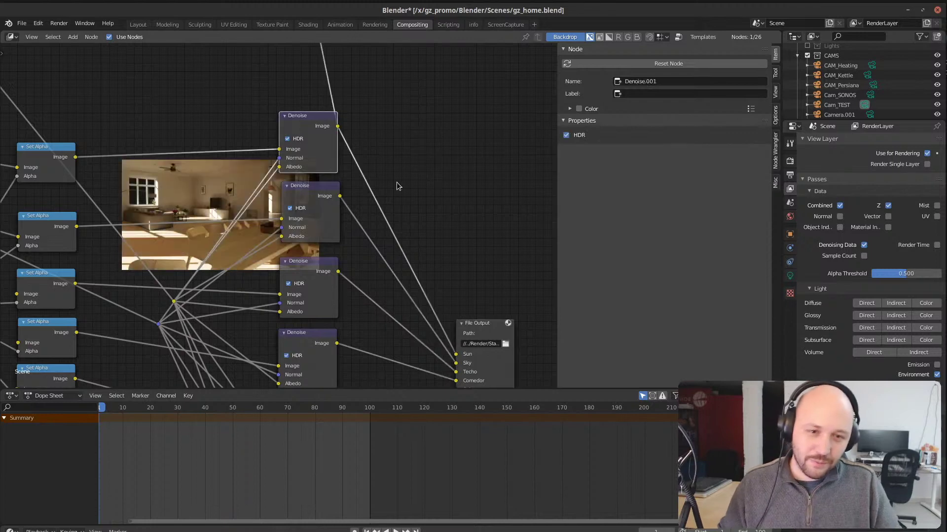
Step: Enlarge and reposition the backdrop to examine the denoised Sun pass clear of the nodes
{"action": "scroll", "coordinate": [249, 227], "scroll_direction": "up", "scroll_amount": 2}
{"action": "key", "text": "v"}
{"action": "key", "text": "v"}
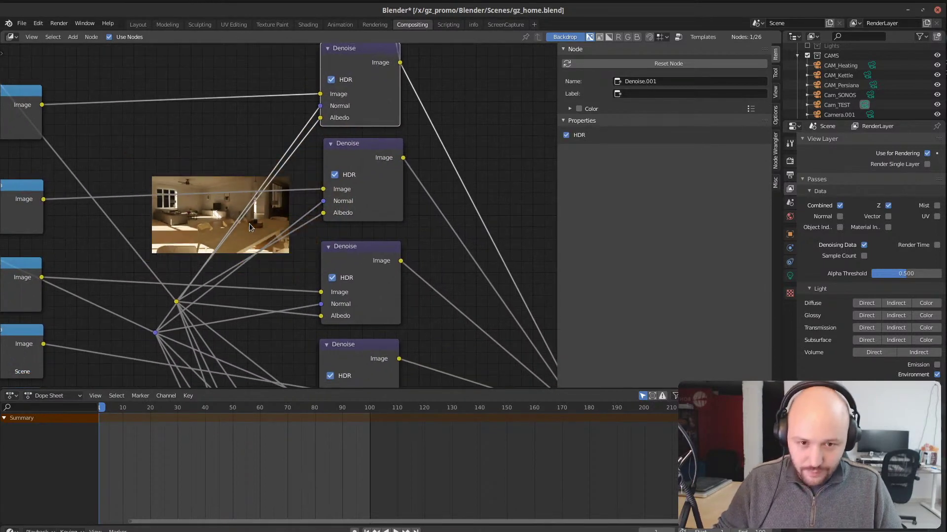
{"action": "key", "text": "alt+v"}
{"action": "key", "text": "alt+v"}
{"action": "key", "text": "alt+v"}
{"action": "key", "text": "alt+v"}
{"action": "key", "text": "alt+v"}
{"action": "key", "text": "alt+v"}
{"action": "key", "text": "alt+v"}
{"action": "key", "text": "alt+v"}
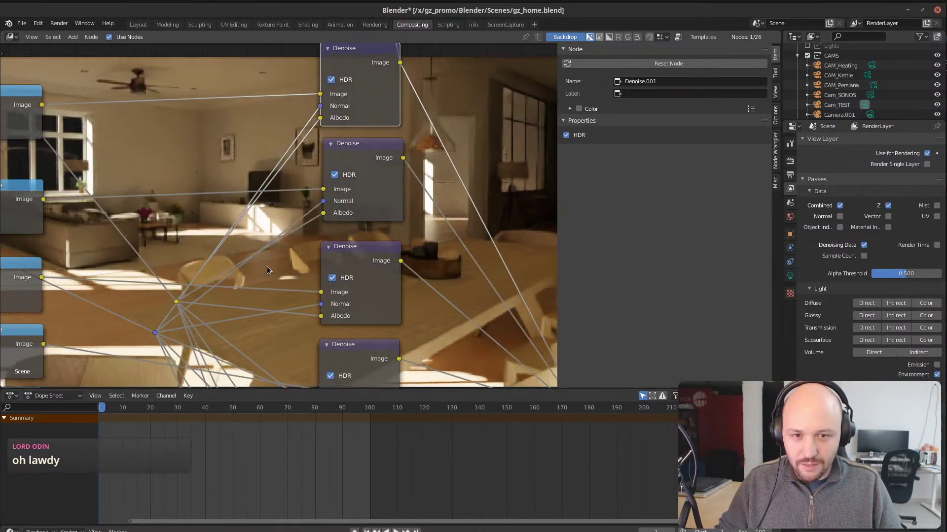
{"action": "scroll", "coordinate": [261, 266], "scroll_direction": "down", "scroll_amount": 1}
{"action": "key", "text": "v"}
{"action": "key", "text": "v"}
{"action": "middle_click_drag", "start_coordinate": [494, 262], "coordinate": [546, 252], "text": "alt"}
Step: Preview the Denoise node for Sky, followed by the one for Techo, in the backdrop
{"action": "middle_click_drag", "start_coordinate": [451, 240], "coordinate": [135, 250]}
{"action": "left_click", "coordinate": [36, 170], "text": "ctrl+shift"}
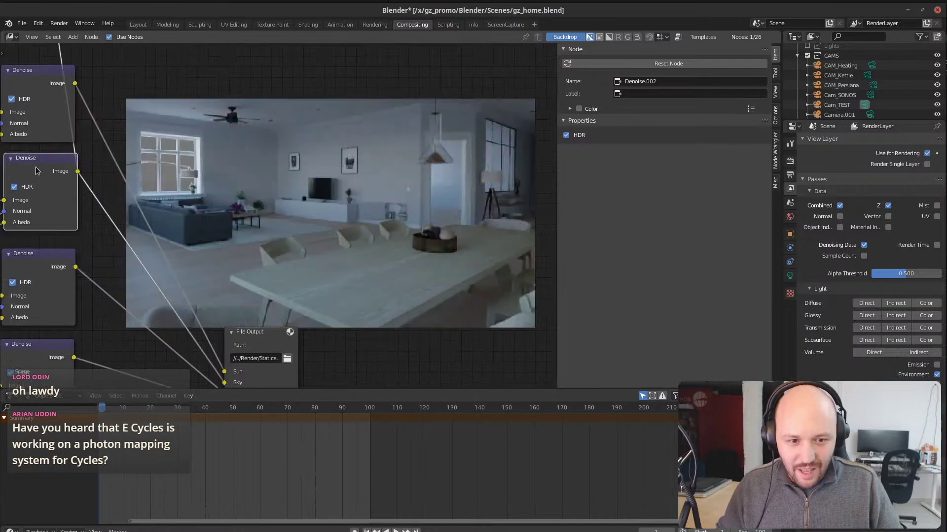
{"action": "middle_click_drag", "start_coordinate": [164, 299], "coordinate": [195, 204]}
{"action": "scroll", "coordinate": [195, 204], "scroll_direction": "down", "scroll_amount": 1}
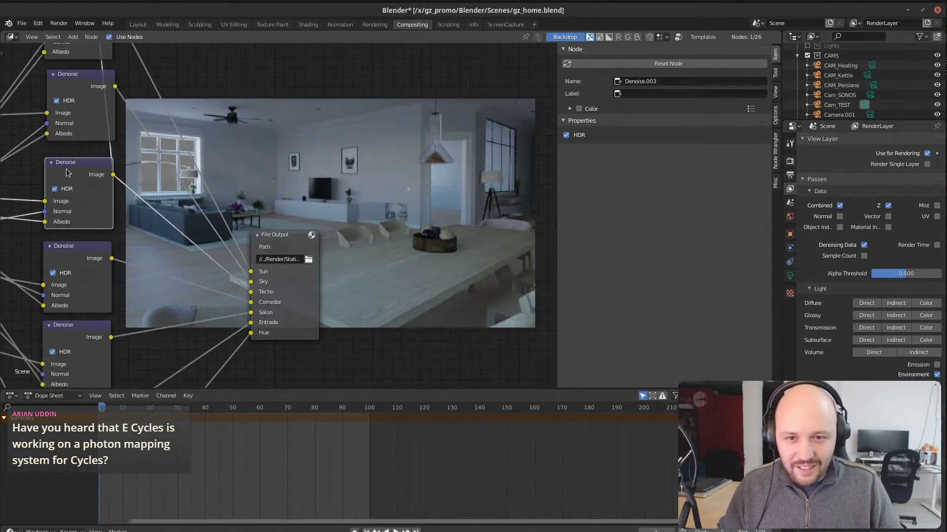
{"action": "left_click", "coordinate": [69, 267], "text": "ctrl+shift"}
{"action": "middle_click_drag", "start_coordinate": [326, 193], "coordinate": [478, 162]}
{"action": "middle_click_drag", "start_coordinate": [186, 249], "coordinate": [291, 250]}
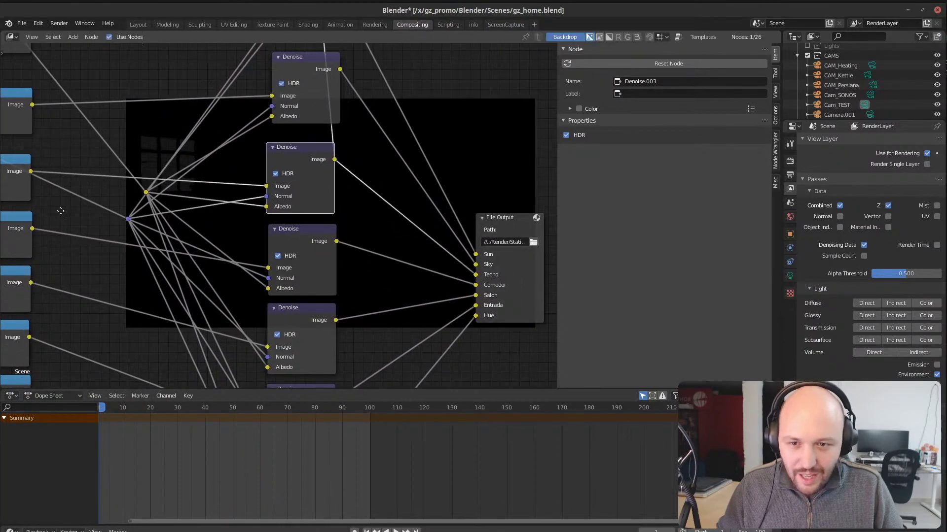
Step: Line up the third Set Alpha node with its column while checking the Set Alpha nodes' image inputs
{"action": "middle_click_drag", "start_coordinate": [57, 211], "coordinate": [407, 223]}
{"action": "left_click_drag", "start_coordinate": [337, 184], "coordinate": [347, 182]}
{"action": "scroll", "coordinate": [345, 249], "scroll_direction": "down", "scroll_amount": 4}
{"action": "scroll", "coordinate": [376, 236], "scroll_direction": "up", "scroll_amount": 1}
{"action": "middle_click_drag", "start_coordinate": [359, 234], "coordinate": [235, 244]}
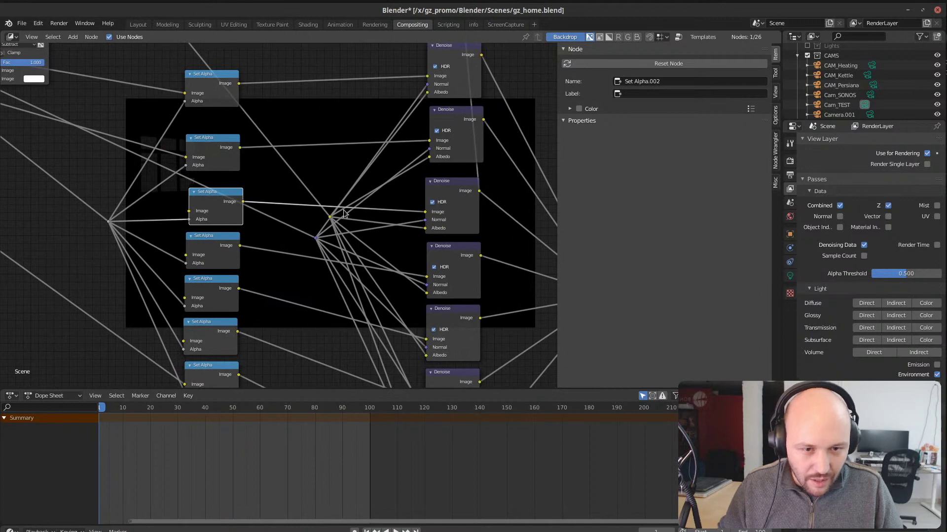
{"action": "left_click_drag", "start_coordinate": [213, 199], "coordinate": [208, 199]}
{"action": "middle_click_drag", "start_coordinate": [175, 174], "coordinate": [195, 205]}
{"action": "middle_click_drag", "start_coordinate": [114, 134], "coordinate": [186, 103]}
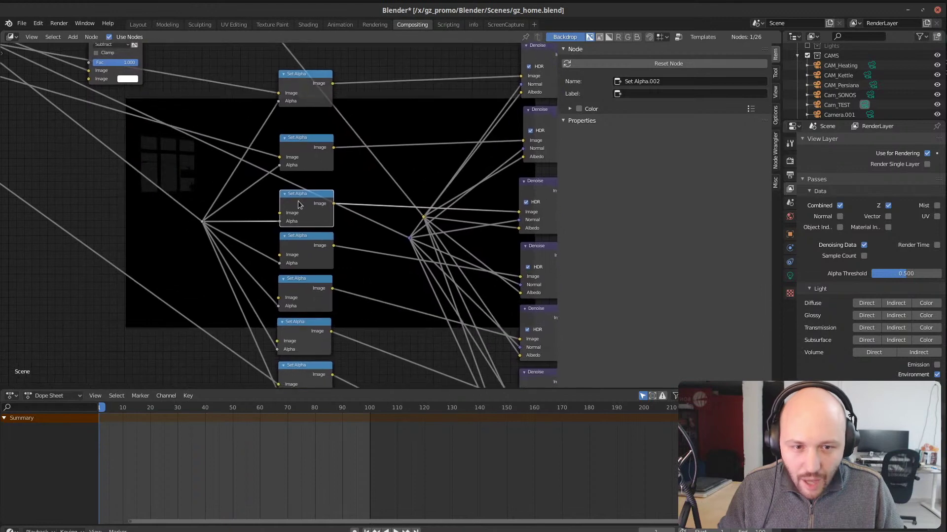
{"action": "middle_click_drag", "start_coordinate": [383, 223], "coordinate": [266, 235]}
{"action": "middle_click_drag", "start_coordinate": [227, 261], "coordinate": [281, 237]}
{"action": "left_click", "coordinate": [240, 237]}
{"action": "left_click", "coordinate": [245, 202]}
{"action": "middle_click_drag", "start_coordinate": [245, 202], "coordinate": [92, 167]}
Step: Move the Render Layers node closer to the Set Alpha column so its LG outputs are within reach
{"action": "scroll", "coordinate": [296, 219], "scroll_direction": "down", "scroll_amount": 2}
{"action": "scroll", "coordinate": [76, 115], "scroll_direction": "up", "scroll_amount": 2}
{"action": "middle_click_drag", "start_coordinate": [75, 117], "coordinate": [134, 151]}
{"action": "left_click_drag", "start_coordinate": [43, 137], "coordinate": [188, 299]}
{"action": "middle_click_drag", "start_coordinate": [349, 313], "coordinate": [202, 228]}
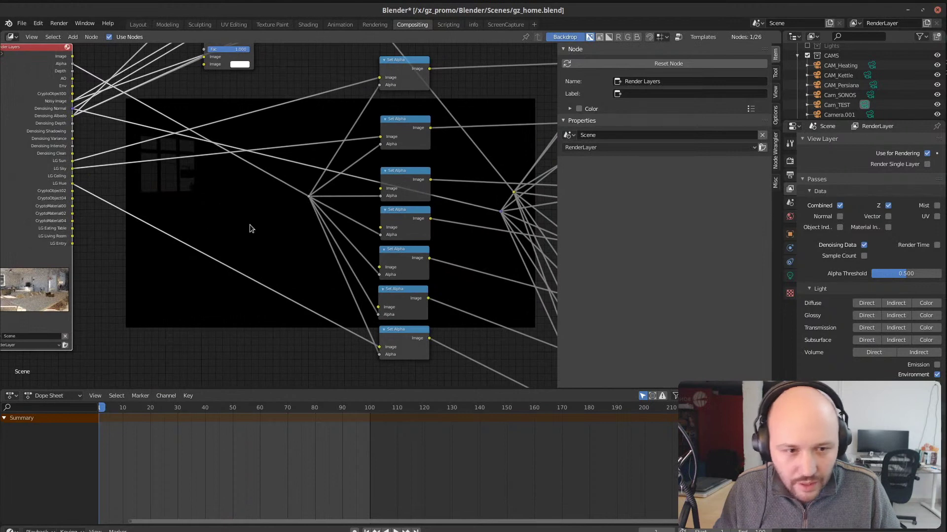
{"action": "scroll", "coordinate": [244, 214], "scroll_direction": "up", "scroll_amount": 2}
{"action": "middle_click_drag", "start_coordinate": [197, 186], "coordinate": [291, 243]}
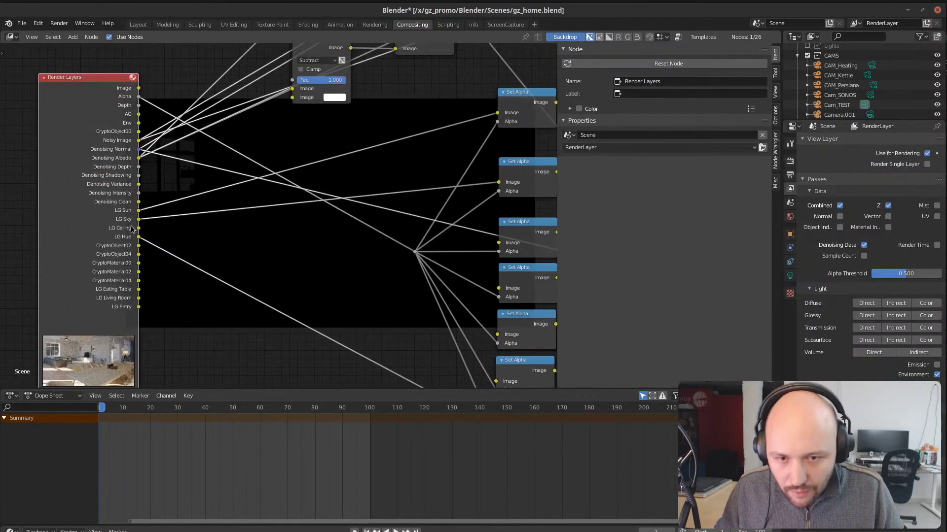
Step: Link LG Ceiling, LG Eating Table, LG Living Room and LG Entry to the Image inputs of the third to sixth Set Alpha nodes
{"action": "left_click_drag", "start_coordinate": [183, 246], "coordinate": [502, 248]}
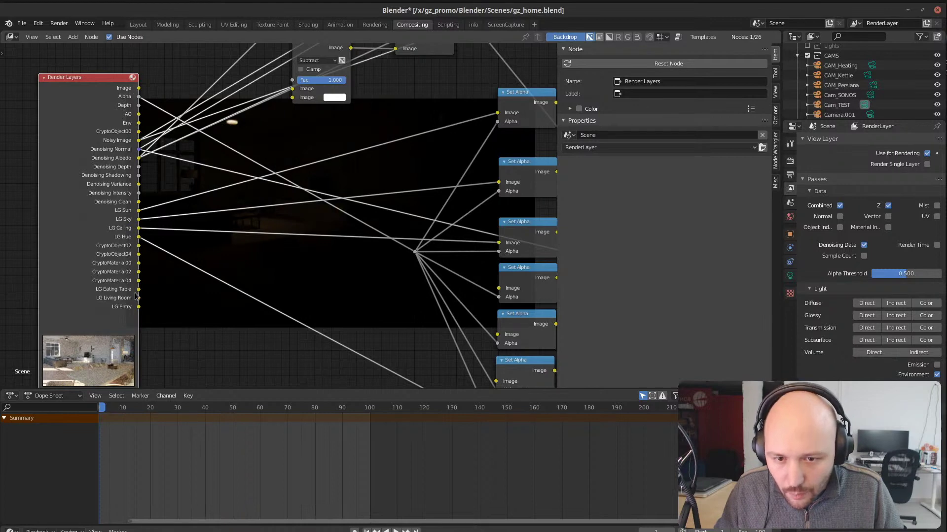
{"action": "left_click_drag", "start_coordinate": [138, 290], "coordinate": [499, 288]}
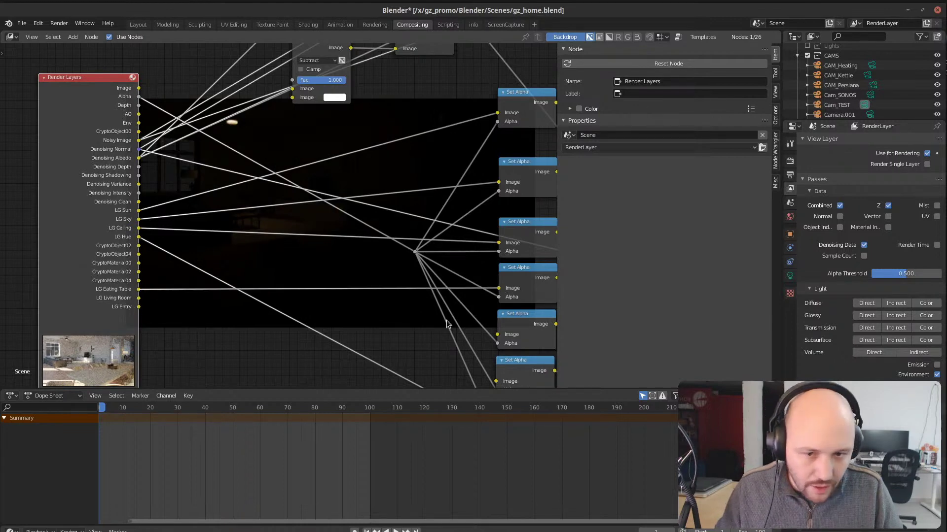
{"action": "middle_click_drag", "start_coordinate": [484, 300], "coordinate": [380, 223]}
{"action": "left_click_drag", "start_coordinate": [35, 222], "coordinate": [394, 258]}
{"action": "left_click_drag", "start_coordinate": [35, 231], "coordinate": [393, 306]}
Step: Preview the LG Sky Set Alpha node and then the LG Ceiling one in the backdrop
{"action": "middle_click_drag", "start_coordinate": [418, 97], "coordinate": [218, 195]}
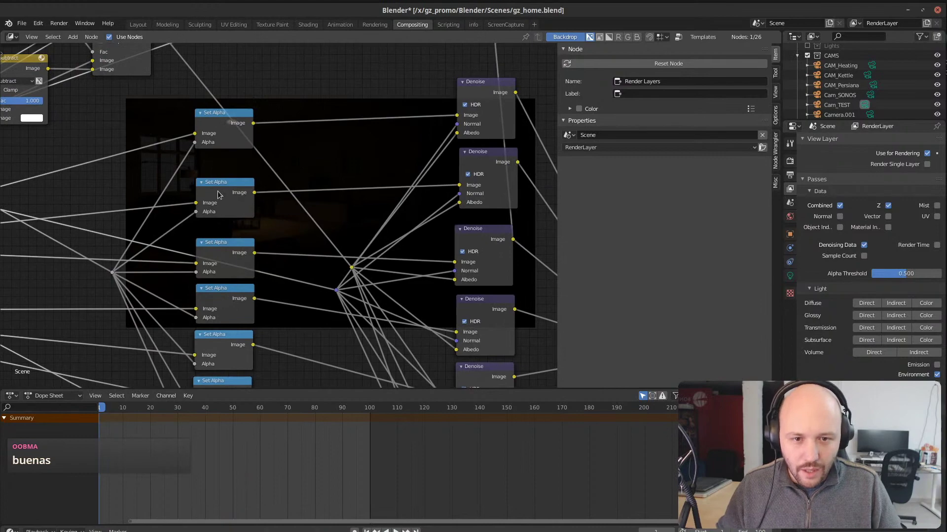
{"action": "left_click", "coordinate": [219, 194], "text": "ctrl+shift"}
{"action": "left_click", "coordinate": [223, 249], "text": "ctrl+shift"}
Step: Examine the ceiling pass's noise and the Greater Than, Subtract and Multiply nodes that feed the main Denoise node
{"action": "middle_click_drag", "start_coordinate": [298, 237], "coordinate": [261, 337]}
{"action": "middle_click_drag", "start_coordinate": [354, 255], "coordinate": [1, 171]}
{"action": "middle_click_drag", "start_coordinate": [228, 196], "coordinate": [506, 168]}
{"action": "middle_click_drag", "start_coordinate": [345, 207], "coordinate": [498, 207]}
{"action": "middle_click_drag", "start_coordinate": [265, 227], "coordinate": [438, 228]}
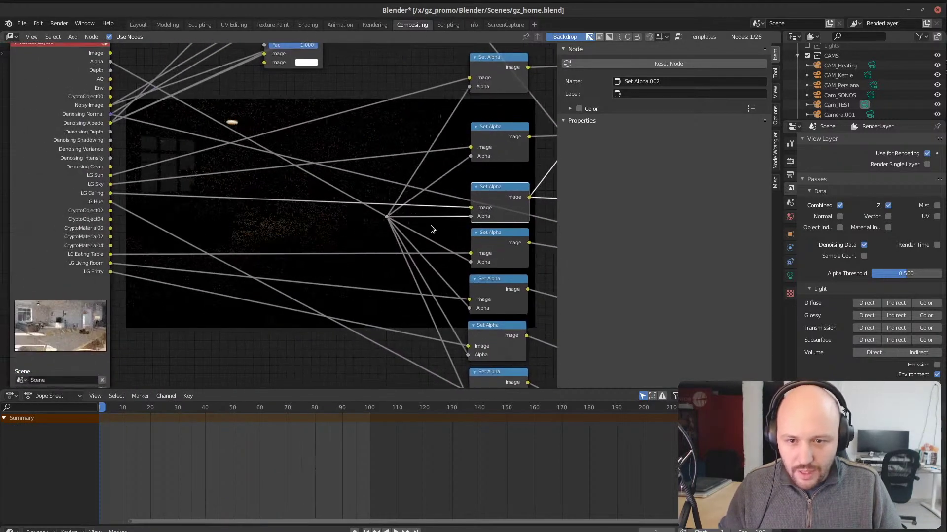
{"action": "left_click", "coordinate": [279, 225]}
{"action": "middle_click_drag", "start_coordinate": [276, 224], "coordinate": [284, 316]}
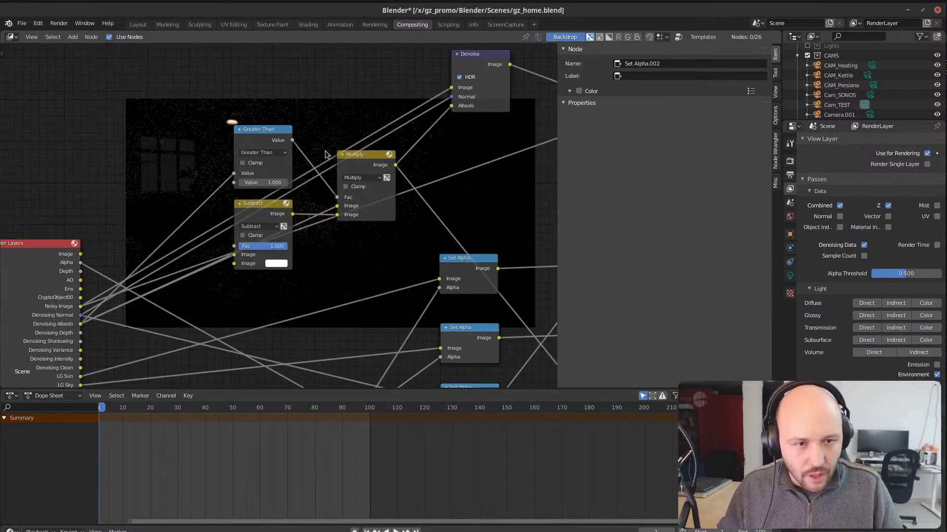
{"action": "scroll", "coordinate": [414, 262], "scroll_direction": "down", "scroll_amount": 2}
{"action": "middle_click_drag", "start_coordinate": [418, 294], "coordinate": [158, 286]}
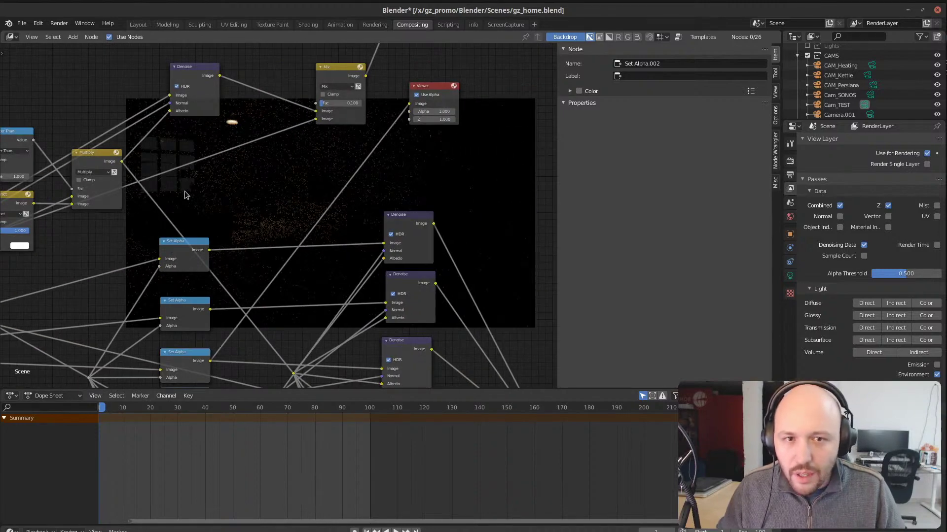
Step: Add a Mix node in the empty area below the Render Layers and Set Alpha nodes
{"action": "middle_click_drag", "start_coordinate": [192, 192], "coordinate": [374, 105]}
{"action": "scroll", "coordinate": [330, 177], "scroll_direction": "down", "scroll_amount": 1}
{"action": "middle_click_drag", "start_coordinate": [164, 365], "coordinate": [201, 168]}
{"action": "key", "text": "shift+a"}
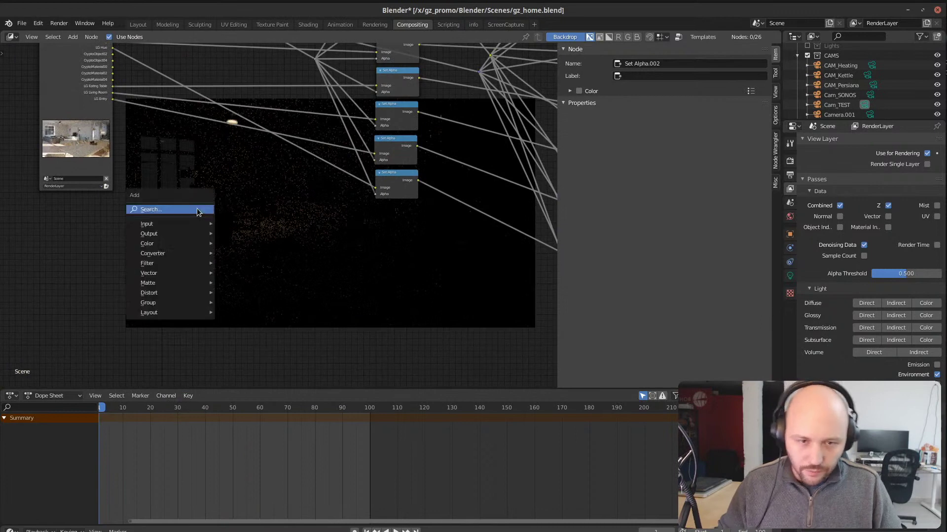
{"action": "left_click", "coordinate": [197, 210]}
{"action": "type", "text": "mix"}
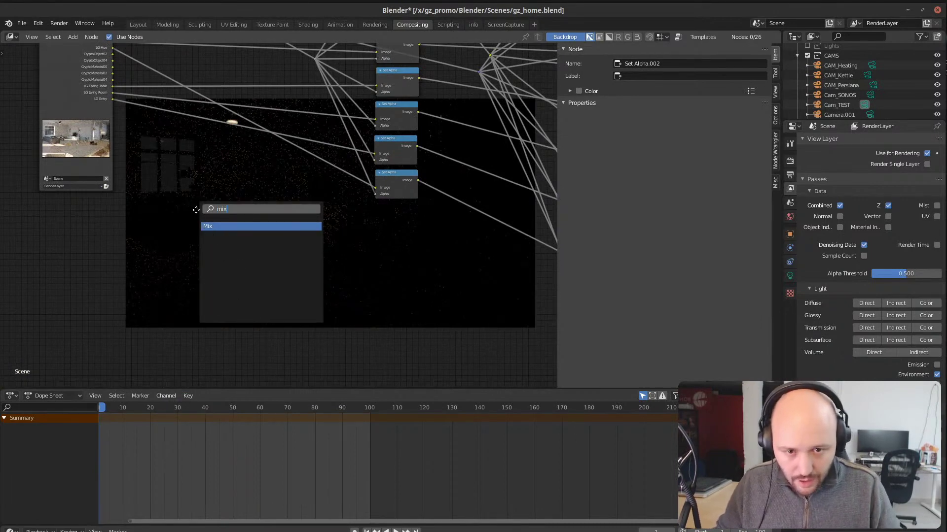
{"action": "key", "text": "Return"}
{"action": "left_click", "coordinate": [219, 215]}
Step: Add a Math node and place it just below and to the left of the new Mix node
{"action": "key", "text": "shift+a"}
{"action": "left_click", "coordinate": [154, 292]}
{"action": "type", "text": "math"}
{"action": "key", "text": "Return"}
{"action": "left_click", "coordinate": [153, 292]}
{"action": "scroll", "coordinate": [188, 315], "scroll_direction": "up", "scroll_amount": 3}
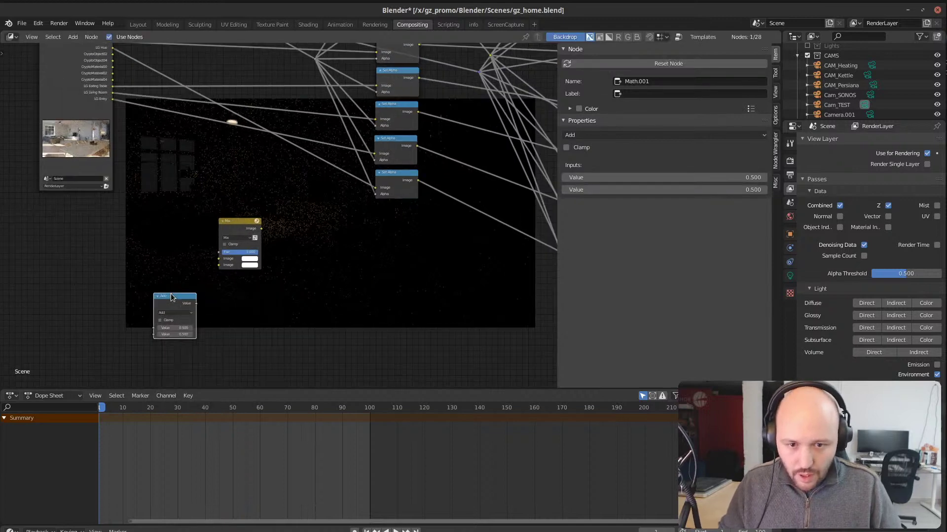
{"action": "left_click_drag", "start_coordinate": [124, 336], "coordinate": [144, 297]}
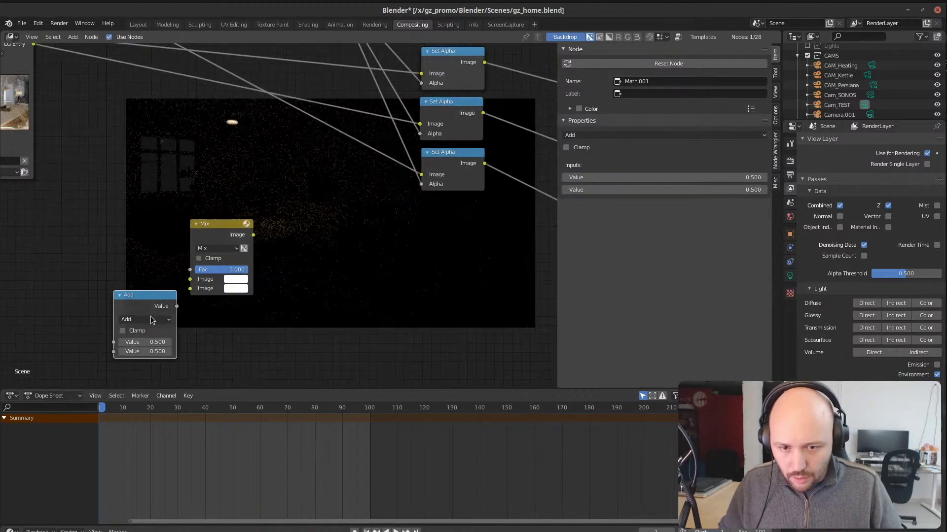
Step: Set the new Math node to Power with a base value of 2 and an exponent of 0
{"action": "left_click", "coordinate": [151, 319]}
{"action": "left_click", "coordinate": [138, 378]}
{"action": "left_click", "coordinate": [146, 343]}
{"action": "type", "text": "2"}
{"action": "key", "text": "Return"}
{"action": "left_click", "coordinate": [150, 353]}
{"action": "type", "text": "0"}
{"action": "key", "text": "Return"}
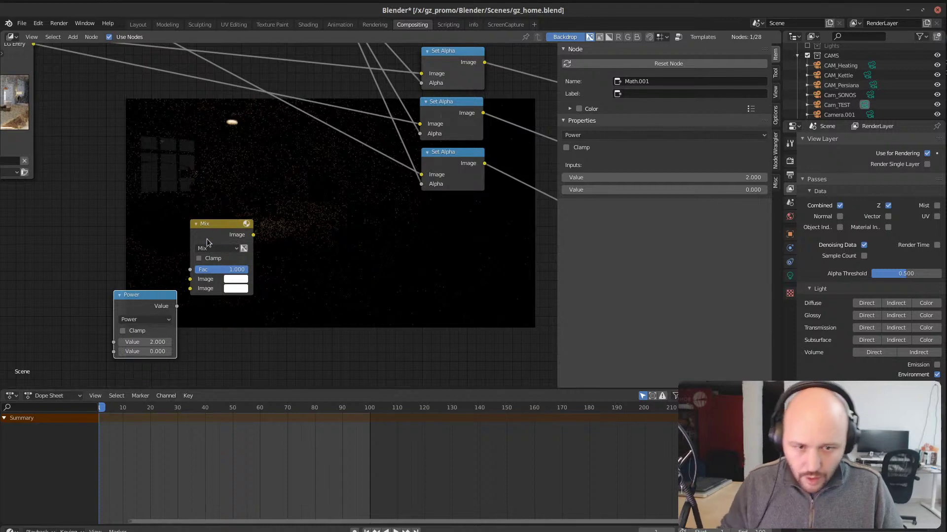
Step: Change the new Mix node to Multiply and link the Power node's output to its second Image input
{"action": "left_click", "coordinate": [222, 247]}
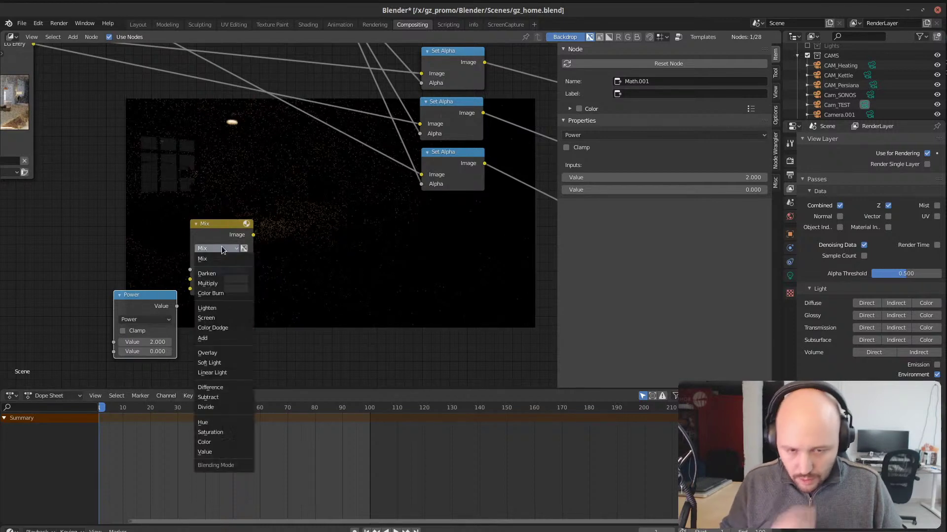
{"action": "left_click", "coordinate": [220, 281]}
{"action": "middle_click_drag", "start_coordinate": [223, 343], "coordinate": [271, 327]}
{"action": "scroll", "coordinate": [271, 327], "scroll_direction": "down", "scroll_amount": 1}
{"action": "left_click_drag", "start_coordinate": [202, 285], "coordinate": [189, 294]}
{"action": "left_click_drag", "start_coordinate": [241, 269], "coordinate": [241, 269]}
Step: Group the Power and Multiply nodes, exposing the first Image, the exponent and the Multiply result as group sockets, and return to the main node tree
{"action": "left_click_drag", "start_coordinate": [115, 189], "coordinate": [370, 367]}
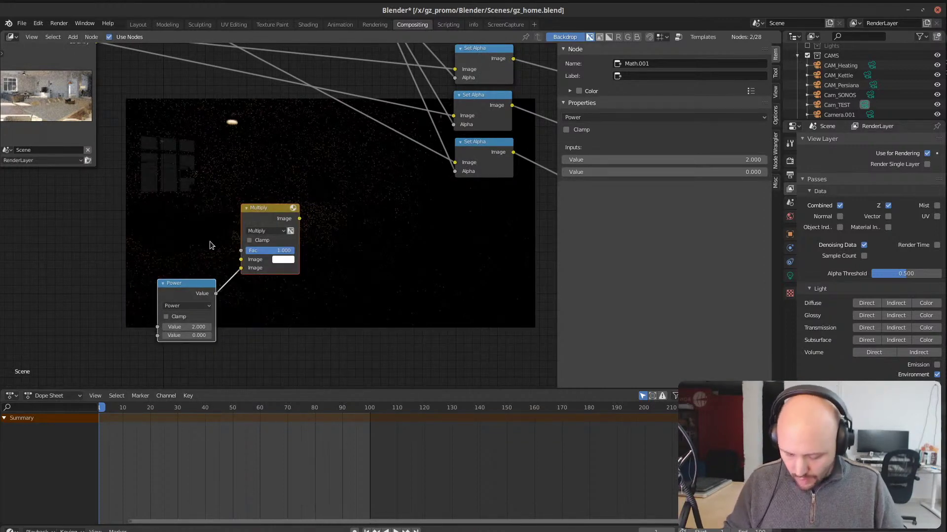
{"action": "key", "text": "ctrl+g"}
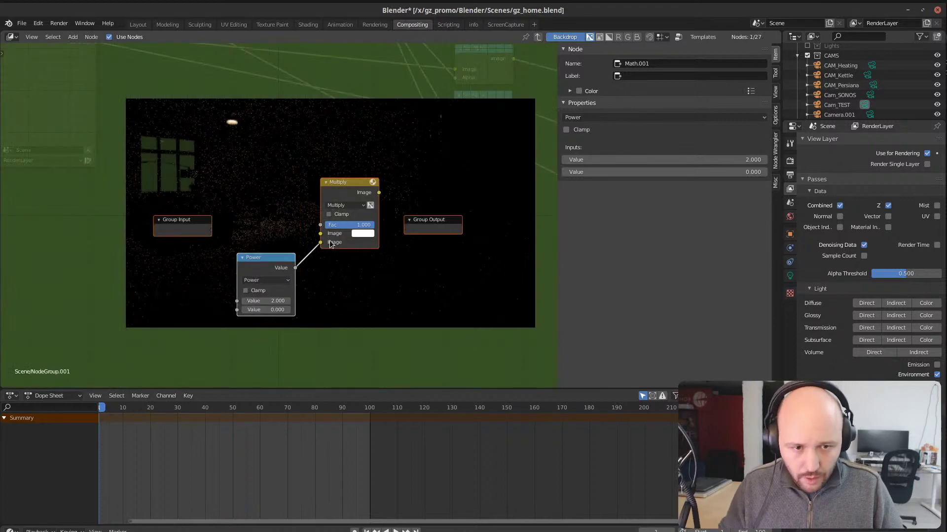
{"action": "left_click_drag", "start_coordinate": [320, 233], "coordinate": [223, 236]}
{"action": "left_click_drag", "start_coordinate": [321, 235], "coordinate": [208, 230]}
{"action": "left_click_drag", "start_coordinate": [238, 310], "coordinate": [209, 240]}
{"action": "left_click_drag", "start_coordinate": [378, 194], "coordinate": [406, 227]}
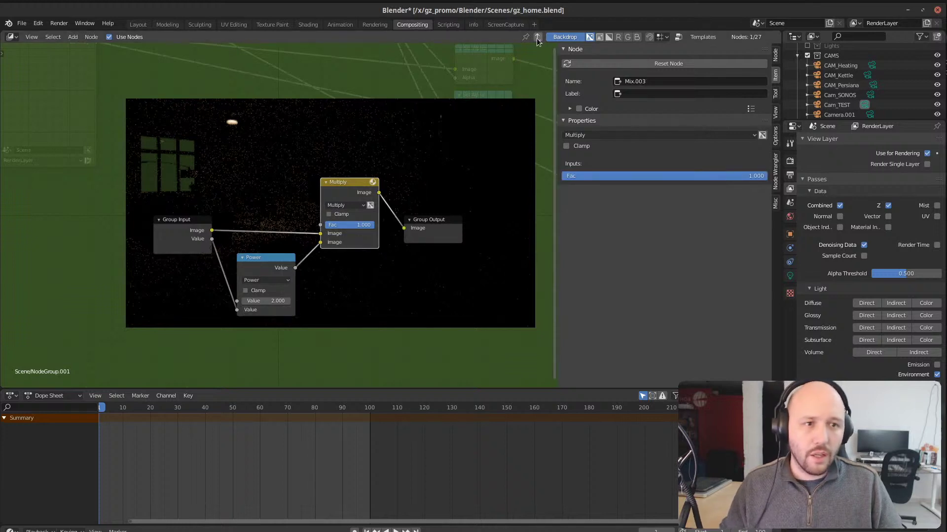
{"action": "left_click", "coordinate": [537, 38]}
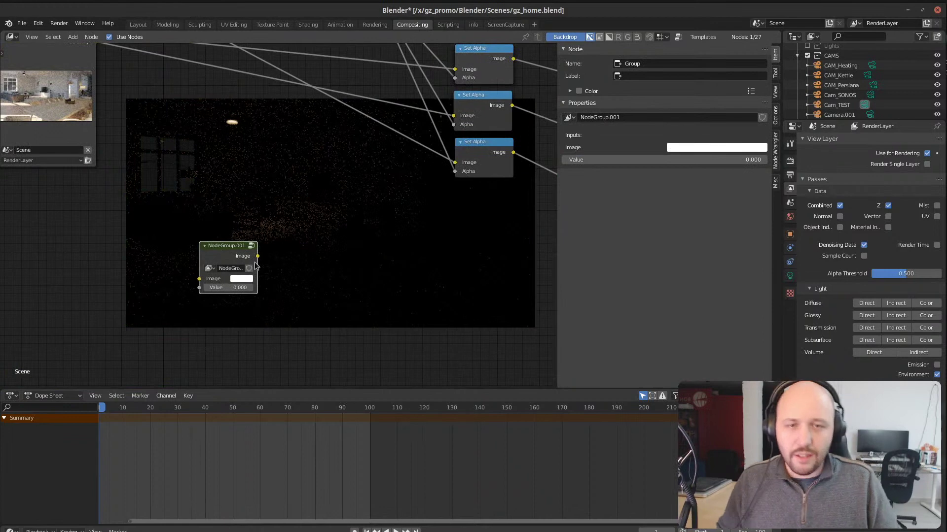
Step: Connect the LG Ceiling output to the new node group's Image input and preview the group in the backdrop
{"action": "middle_click_drag", "start_coordinate": [200, 251], "coordinate": [222, 294]}
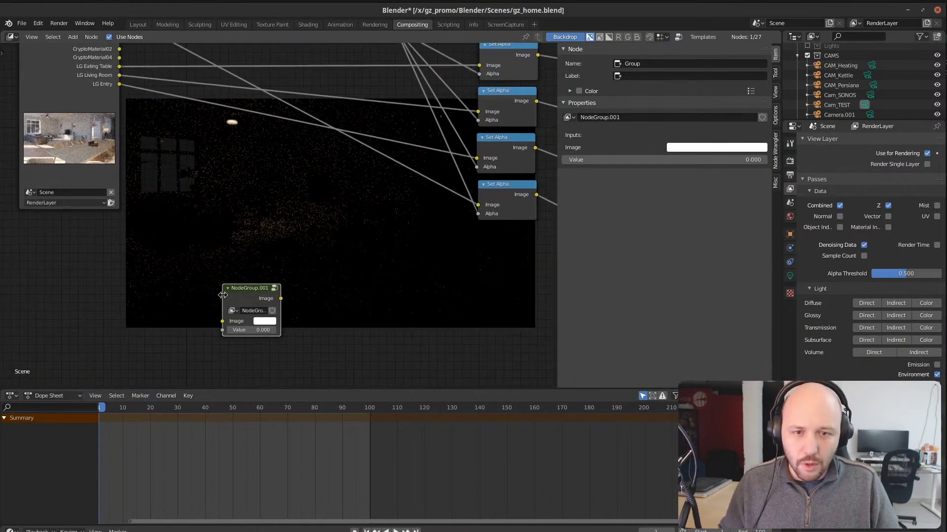
{"action": "left_click_drag", "start_coordinate": [228, 300], "coordinate": [230, 203]}
{"action": "scroll", "coordinate": [130, 74], "scroll_direction": "down", "scroll_amount": 1}
{"action": "middle_click_drag", "start_coordinate": [129, 74], "coordinate": [133, 208]}
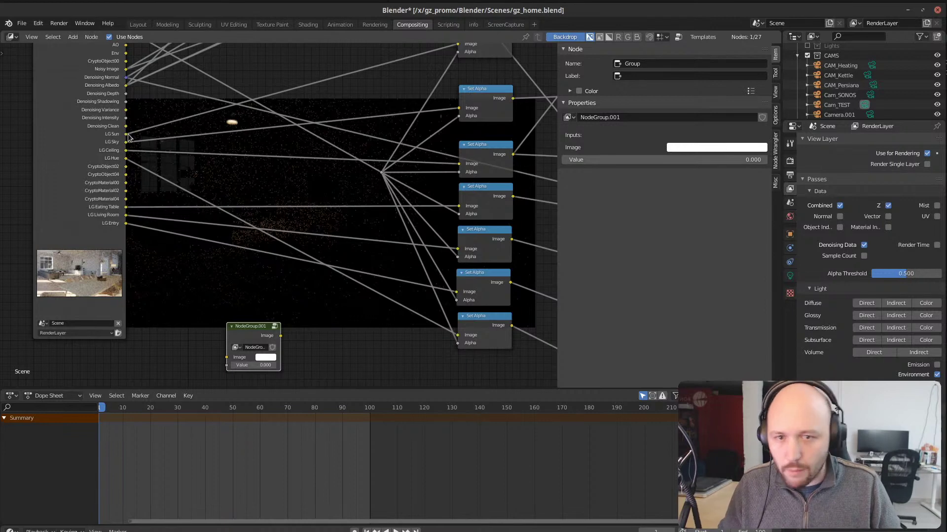
{"action": "left_click_drag", "start_coordinate": [126, 153], "coordinate": [227, 357]}
{"action": "left_click", "coordinate": [243, 334]}
{"action": "middle_click_drag", "start_coordinate": [243, 334], "coordinate": [169, 138]}
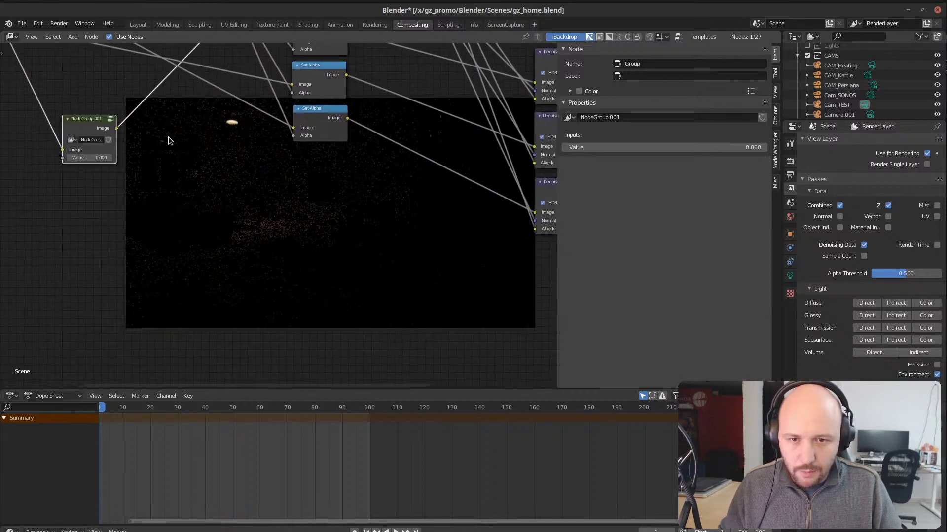
Step: Set the node group's Value to 5 to brighten the ceiling pass
{"action": "left_click", "coordinate": [98, 158]}
{"action": "type", "text": "5"}
{"action": "key", "text": "Return"}
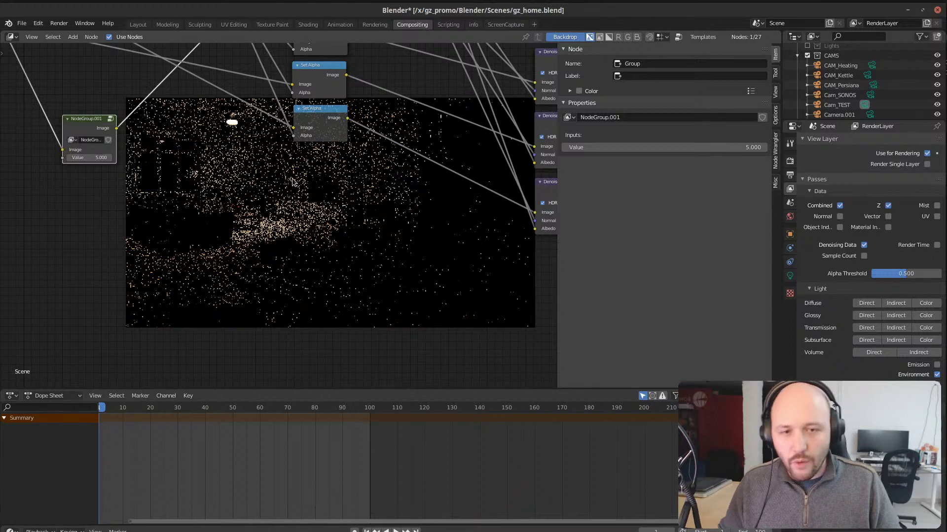
Step: Feed the node group's output into the ceiling pass's Set Alpha node and preview that pass's Denoise node in the backdrop
{"action": "middle_click_drag", "start_coordinate": [137, 141], "coordinate": [105, 328]}
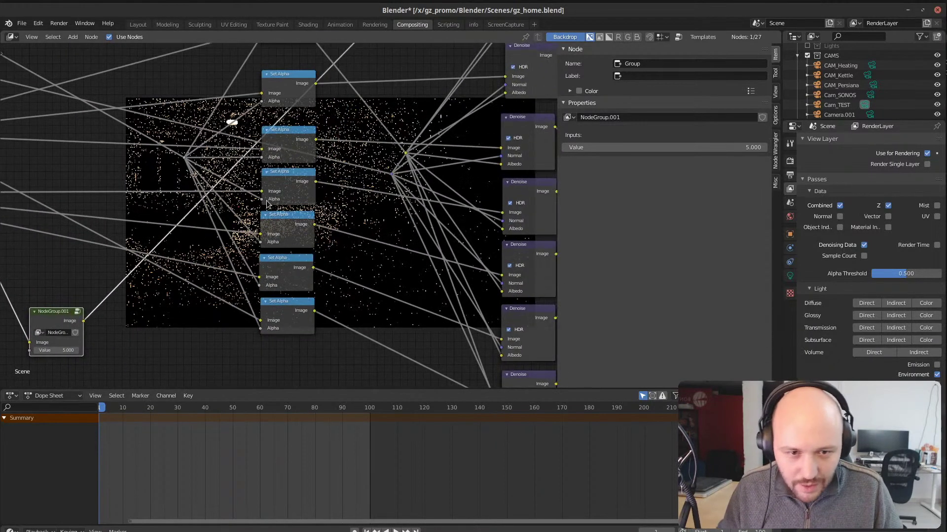
{"action": "left_click", "coordinate": [283, 174], "text": "ctrl+shift"}
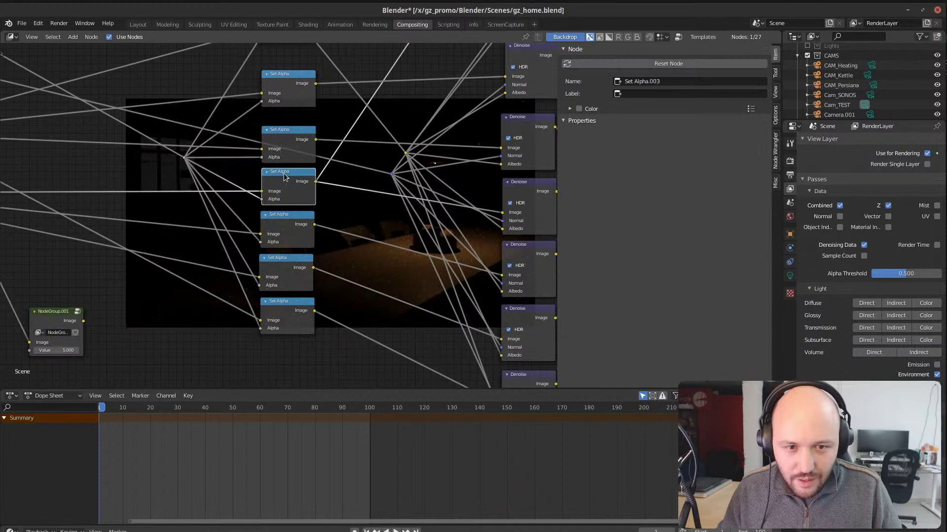
{"action": "left_click", "coordinate": [284, 138], "text": "ctrl+shift"}
{"action": "left_click", "coordinate": [55, 325], "text": "ctrl+shift"}
{"action": "middle_click_drag", "start_coordinate": [413, 349], "coordinate": [35, 136]}
{"action": "left_click", "coordinate": [258, 143], "text": "ctrl+shift"}
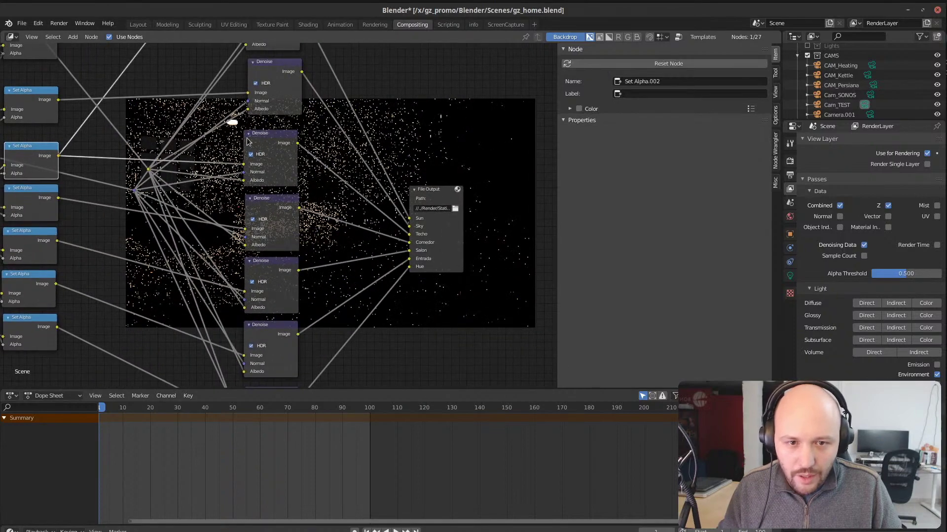
{"action": "middle_click_drag", "start_coordinate": [409, 282], "coordinate": [127, 307]}
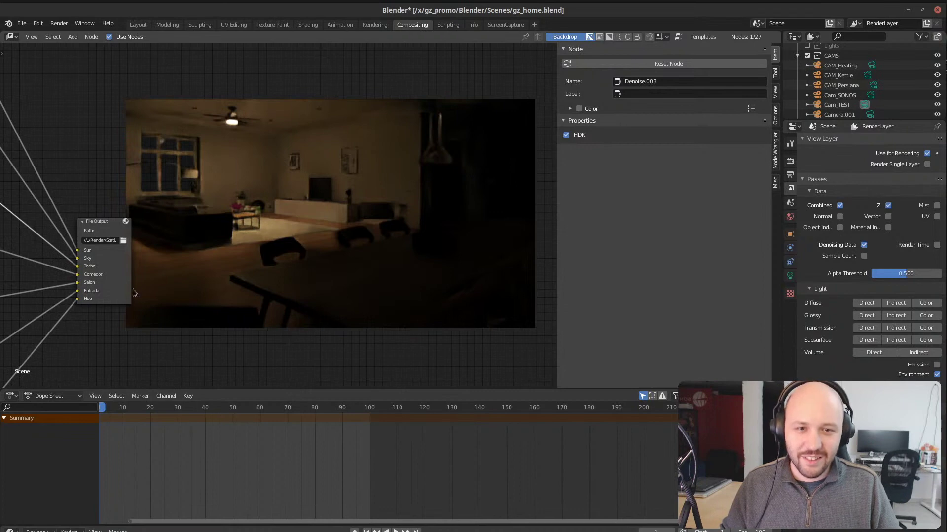
{"action": "middle_click_drag", "start_coordinate": [147, 149], "coordinate": [212, 167]}
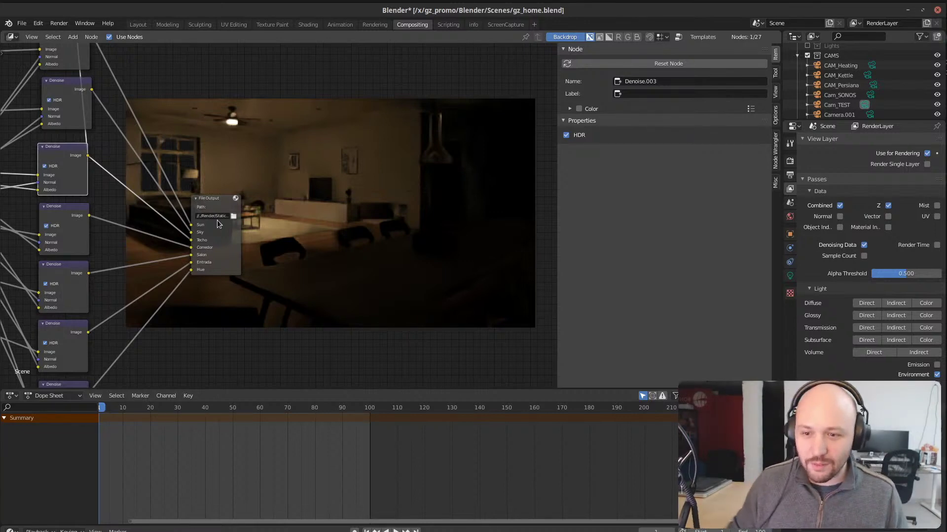
Step: Preview the Set Alpha nodes of the LG Eating Table and LG Living Room passes, ending on the eating table
{"action": "middle_click_drag", "start_coordinate": [254, 177], "coordinate": [476, 159]}
{"action": "middle_click_drag", "start_coordinate": [248, 286], "coordinate": [549, 230]}
{"action": "scroll", "coordinate": [325, 217], "scroll_direction": "down", "scroll_amount": 1}
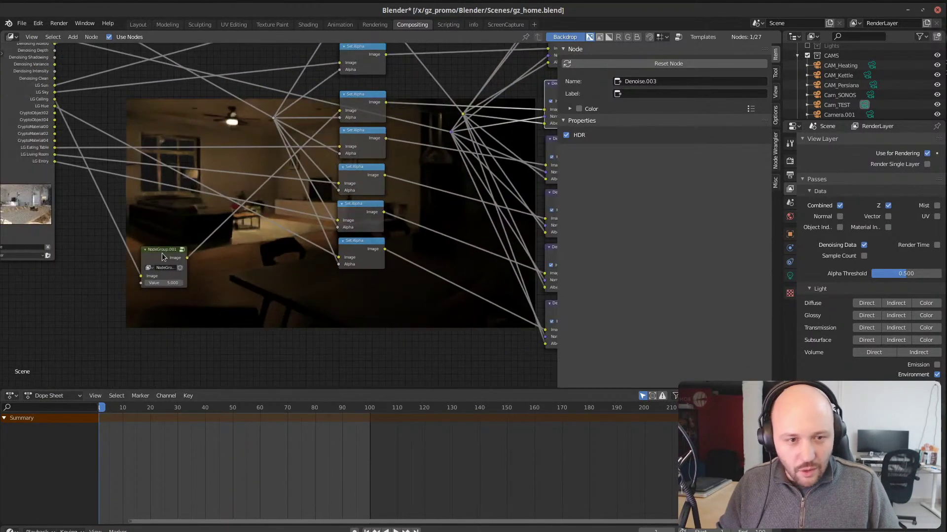
{"action": "left_click_drag", "start_coordinate": [163, 256], "coordinate": [147, 227]}
{"action": "left_click", "coordinate": [351, 141], "text": "ctrl+shift"}
{"action": "left_click", "coordinate": [355, 178], "text": "ctrl+shift"}
{"action": "left_click", "coordinate": [352, 151], "text": "ctrl+shift"}
{"action": "middle_click_drag", "start_coordinate": [422, 264], "coordinate": [35, 255]}
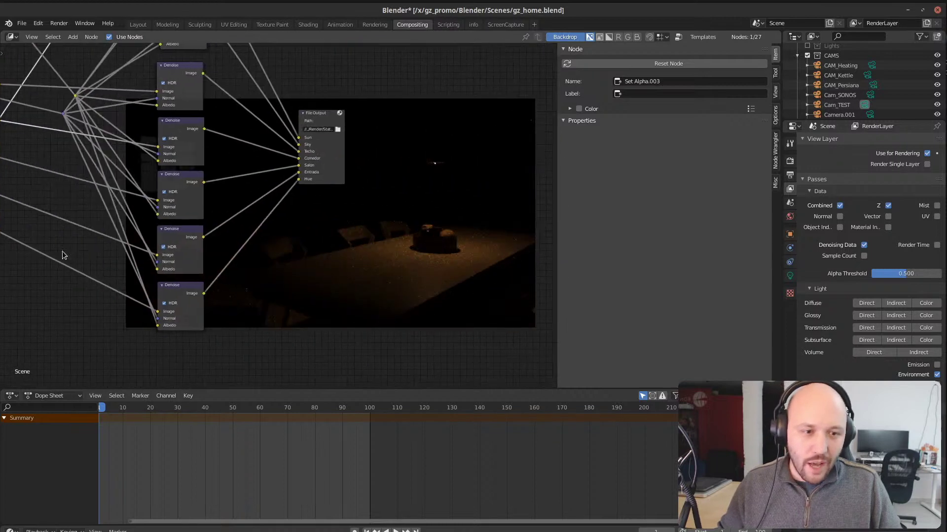
Step: Add a Reroute on the LG Eating Table link and connect it to the node group's Image input
{"action": "middle_click_drag", "start_coordinate": [211, 271], "coordinate": [417, 180]}
{"action": "left_click", "coordinate": [210, 165]}
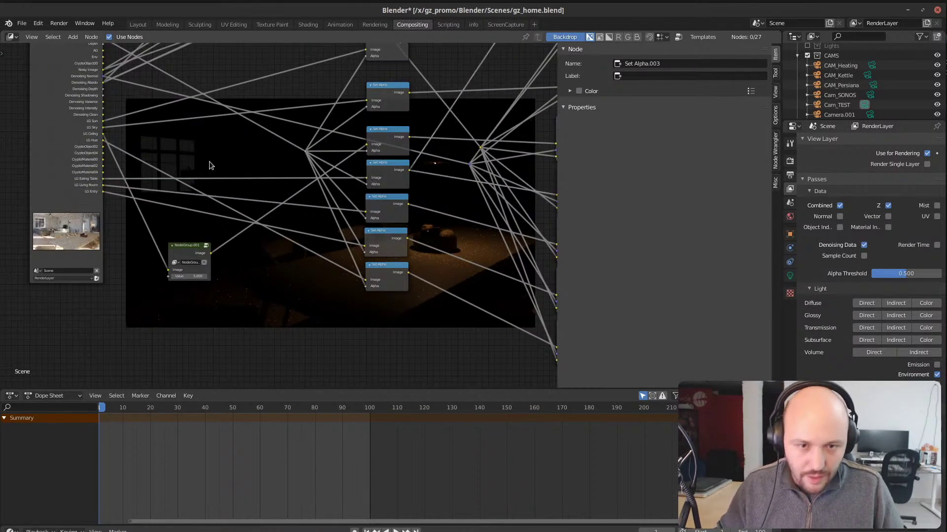
{"action": "key", "text": "shift+a"}
{"action": "mouse_move", "coordinate": [208, 266]}
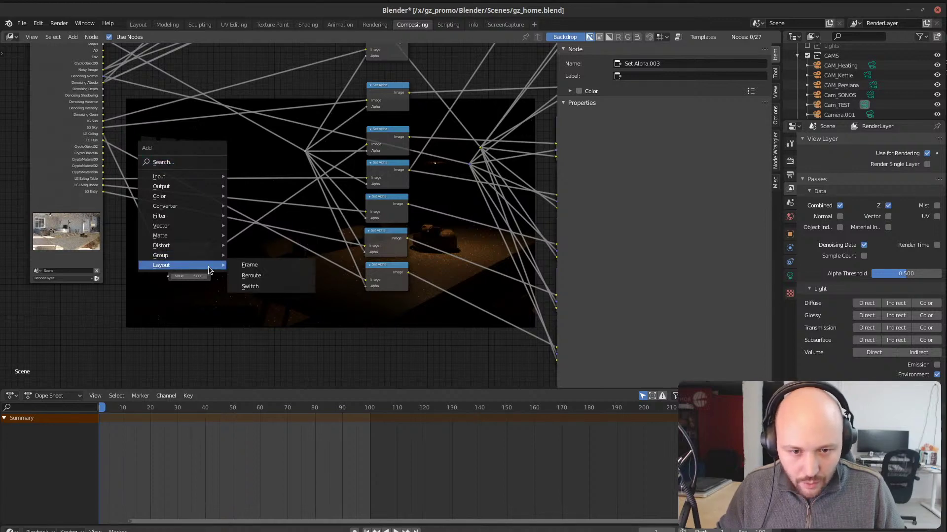
{"action": "left_click", "coordinate": [246, 275]}
{"action": "left_click", "coordinate": [241, 179]}
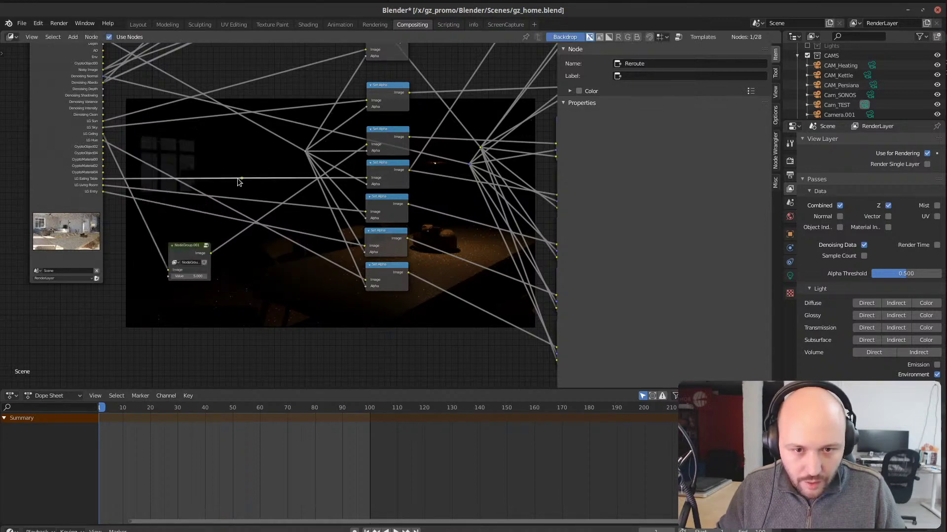
{"action": "left_click_drag", "start_coordinate": [241, 179], "coordinate": [179, 270]}
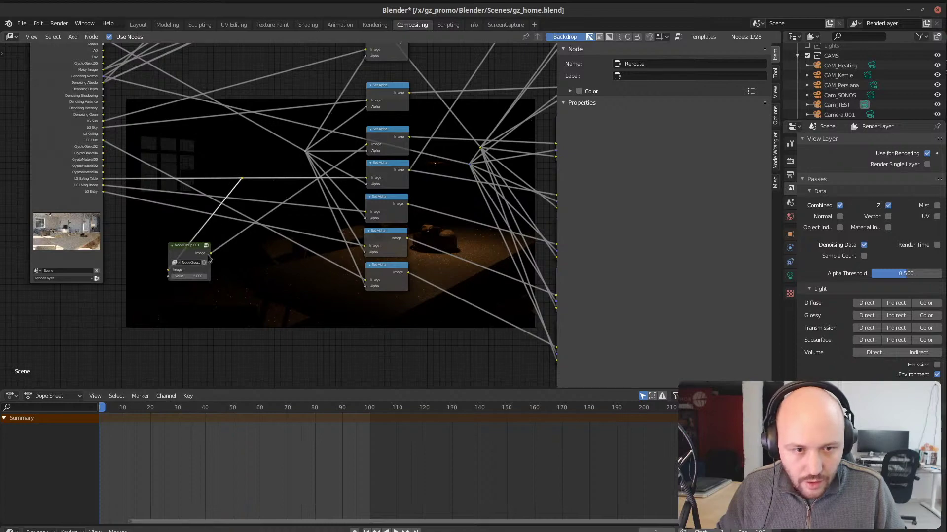
Step: Preview the Set Alpha node fed by the node group and examine the noise in the brightened eating table pass
{"action": "left_click", "coordinate": [385, 143], "text": "ctrl+shift"}
{"action": "middle_click_drag", "start_coordinate": [415, 240], "coordinate": [282, 278]}
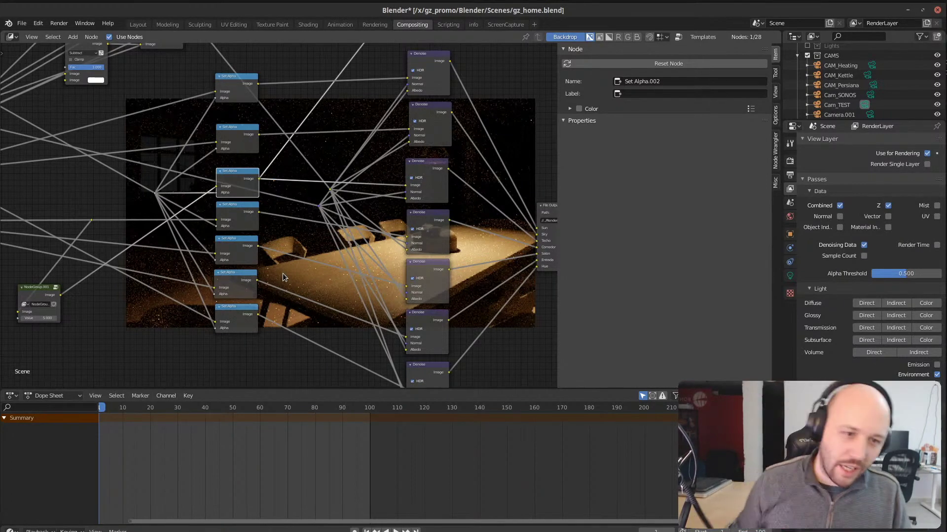
{"action": "middle_click_drag", "start_coordinate": [395, 224], "coordinate": [38, 265]}
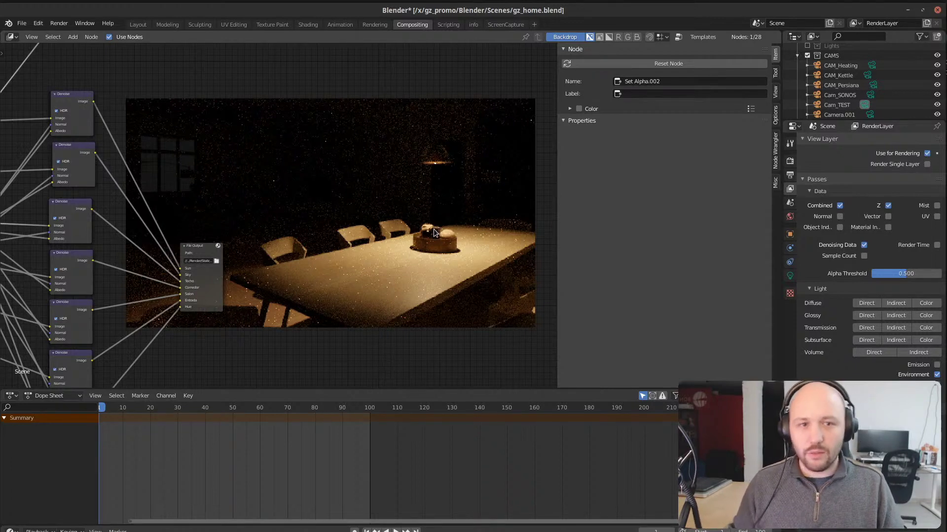
{"action": "middle_click_drag", "start_coordinate": [208, 208], "coordinate": [230, 129]}
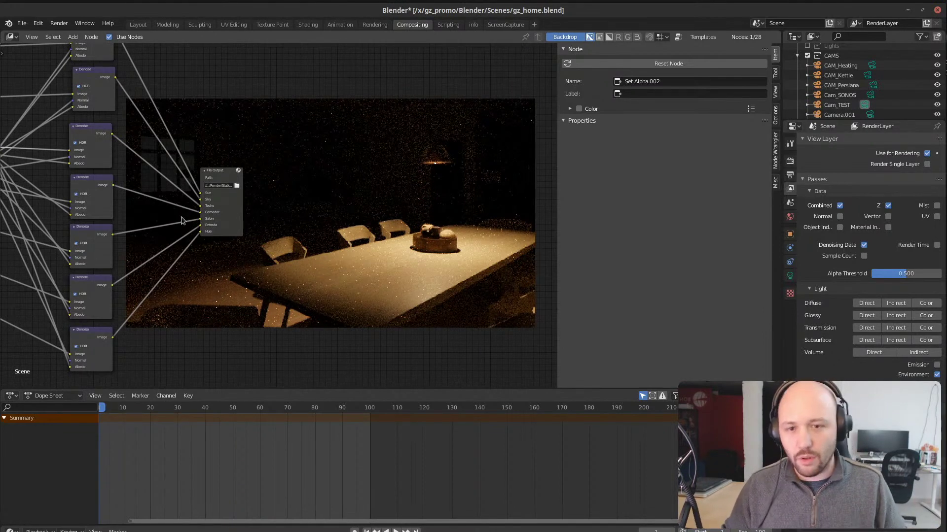
Step: Preview the Denoise nodes of the entry, Hue, Sun and Sky passes one after another in the backdrop
{"action": "left_click", "coordinate": [87, 283], "text": "ctrl+shift"}
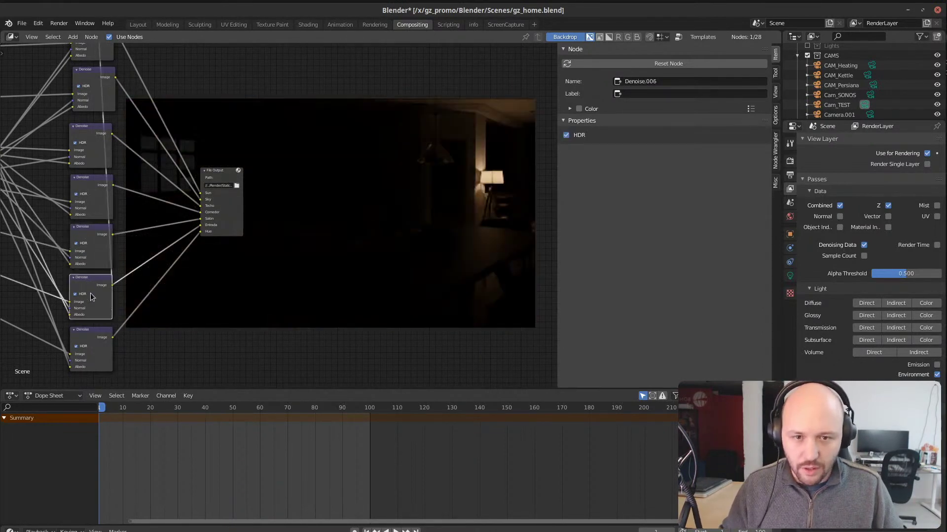
{"action": "left_click", "coordinate": [98, 331], "text": "ctrl+shift"}
{"action": "middle_click_drag", "start_coordinate": [409, 126], "coordinate": [429, 237]}
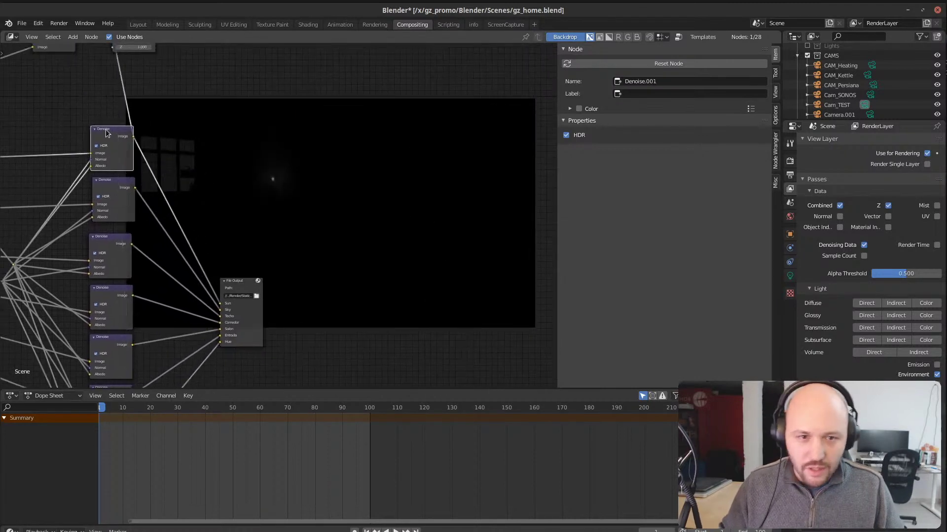
{"action": "left_click", "coordinate": [109, 135], "text": "ctrl+shift"}
{"action": "middle_click_drag", "start_coordinate": [238, 208], "coordinate": [163, 155]}
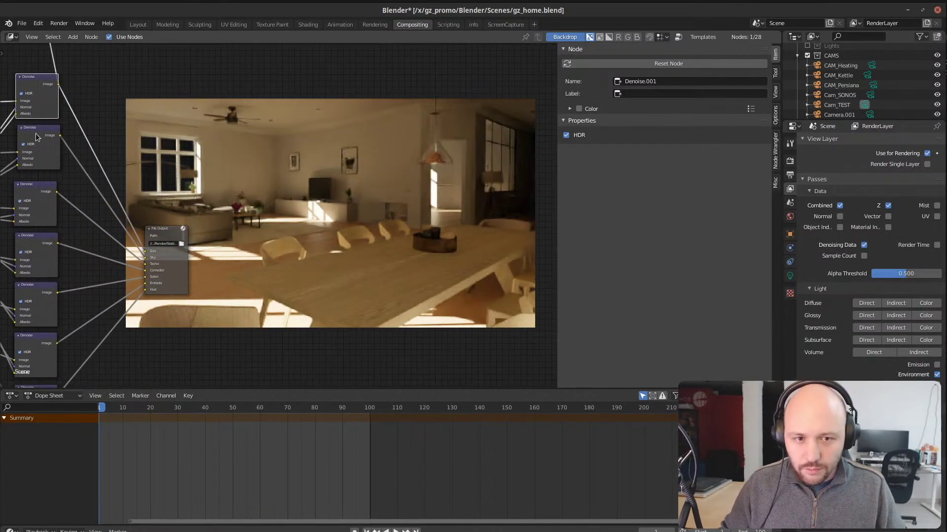
{"action": "left_click", "coordinate": [36, 137], "text": "ctrl+shift"}
Step: Add a Mix node in the empty area just beyond the Sun and Sky Denoise nodes, above the File Output node
{"action": "middle_click_drag", "start_coordinate": [240, 116], "coordinate": [440, 297]}
{"action": "left_click", "coordinate": [440, 297]}
{"action": "middle_click_drag", "start_coordinate": [359, 263], "coordinate": [211, 197]}
{"action": "scroll", "coordinate": [211, 197], "scroll_direction": "down", "scroll_amount": 1}
{"action": "key", "text": "shift+a"}
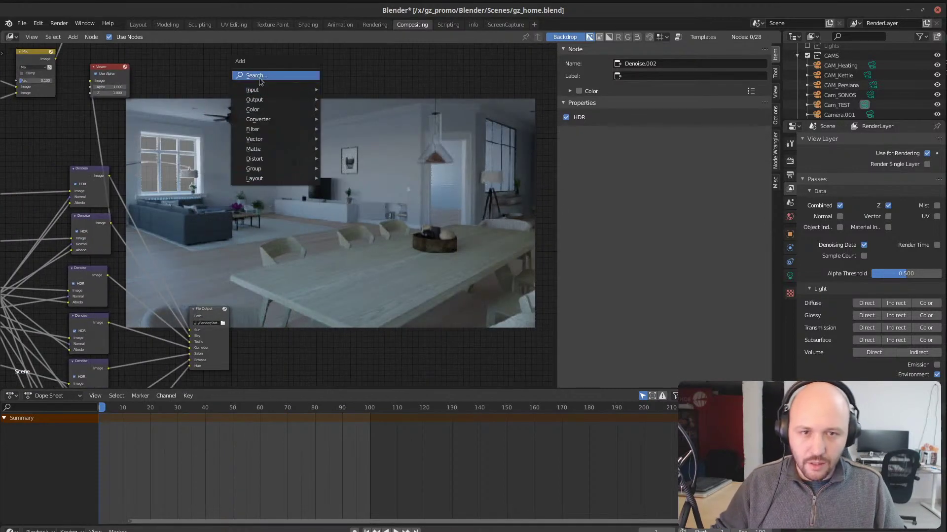
{"action": "left_click", "coordinate": [259, 78]}
{"action": "type", "text": "mix"}
{"action": "key", "text": "BackSpace"}
{"action": "key", "text": "BackSpace"}
{"action": "key", "text": "BackSpace"}
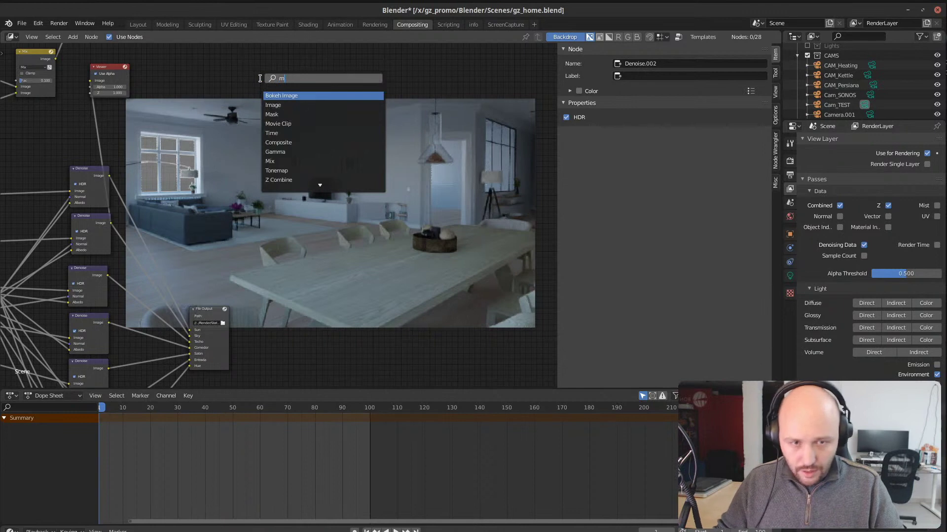
{"action": "type", "text": "mix"}
{"action": "key", "text": "Return"}
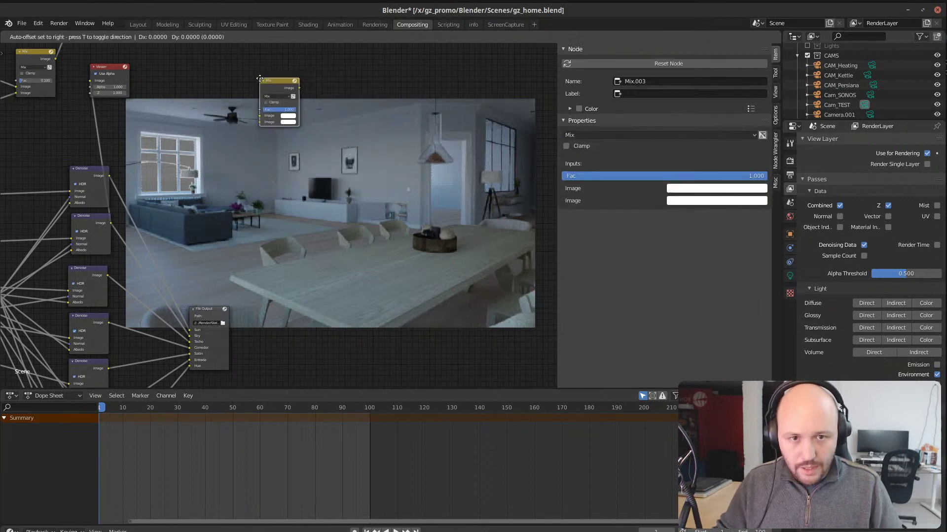
{"action": "left_click", "coordinate": [248, 208]}
{"action": "scroll", "coordinate": [165, 239], "scroll_direction": "up", "scroll_amount": 1}
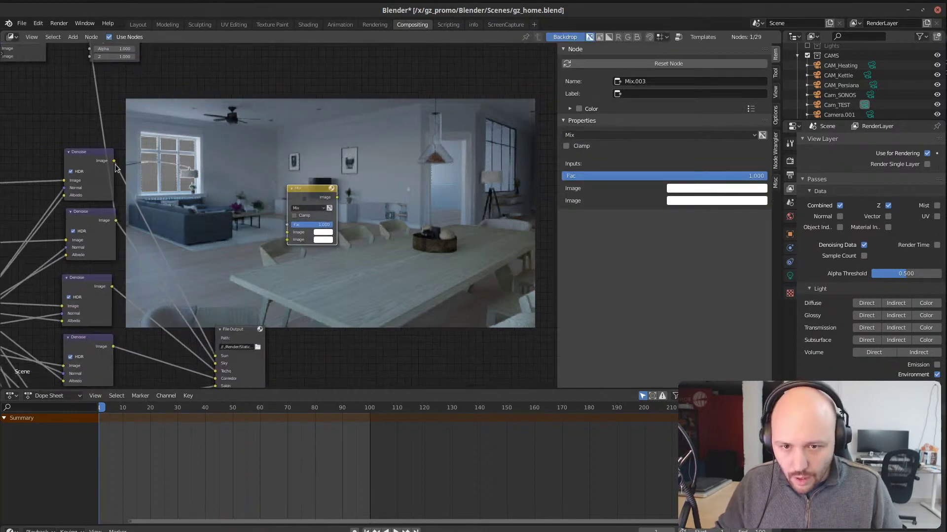
Step: Link the Sky pass's Denoise output to the new Mix node's first Image input and preview the Mix node
{"action": "left_click_drag", "start_coordinate": [115, 220], "coordinate": [287, 233]}
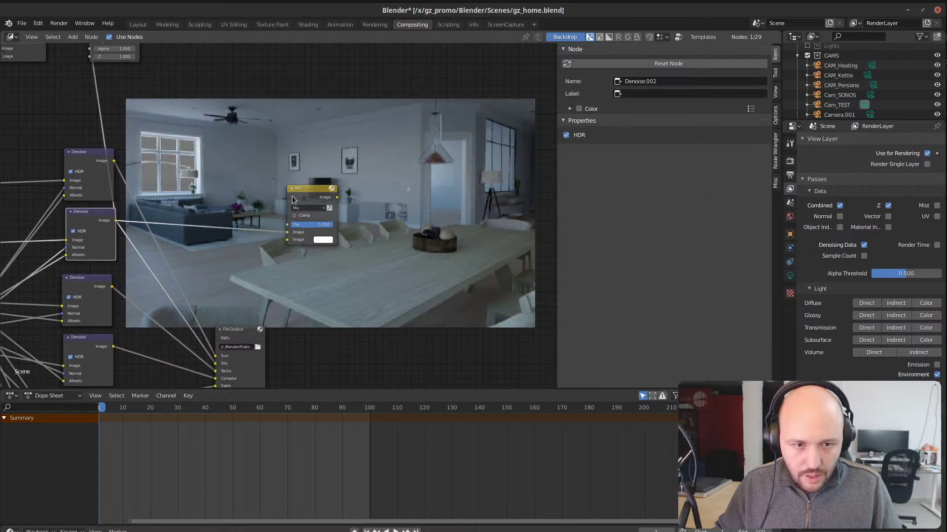
{"action": "left_click", "coordinate": [309, 196], "text": "ctrl+shift"}
{"action": "left_click_drag", "start_coordinate": [309, 196], "coordinate": [241, 160]}
{"action": "scroll", "coordinate": [98, 223], "scroll_direction": "up", "scroll_amount": 1}
{"action": "scroll", "coordinate": [95, 226], "scroll_direction": "up", "scroll_amount": 1}
{"action": "left_click", "coordinate": [56, 227], "text": "ctrl+shift"}
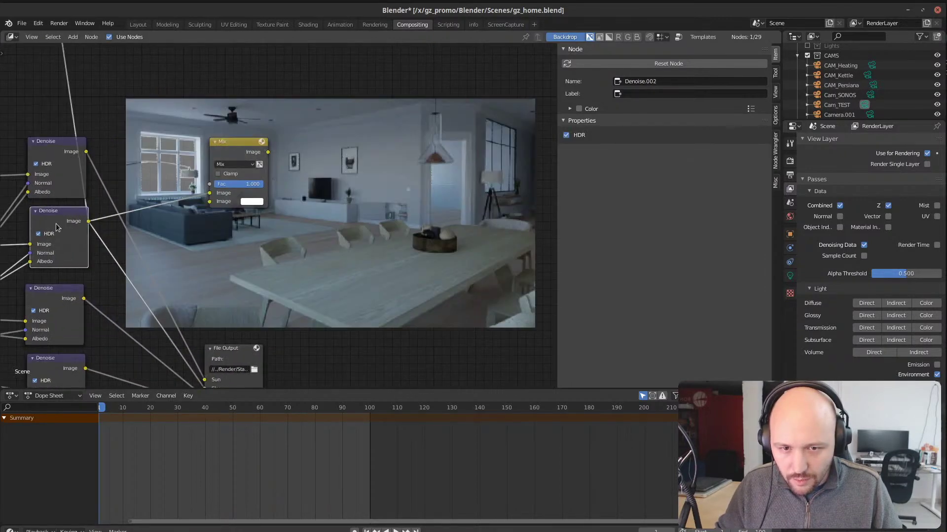
{"action": "left_click", "coordinate": [234, 155], "text": "ctrl+shift"}
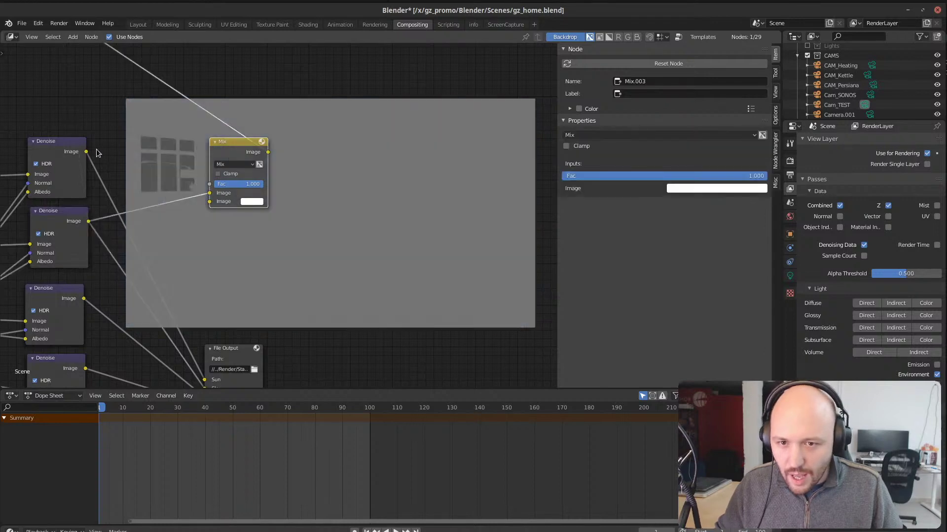
Step: Link the Sun pass's Denoise output to the Mix node's second Image input and set the node's blend mode to Add
{"action": "left_click_drag", "start_coordinate": [86, 151], "coordinate": [207, 203]}
{"action": "left_click", "coordinate": [234, 164]}
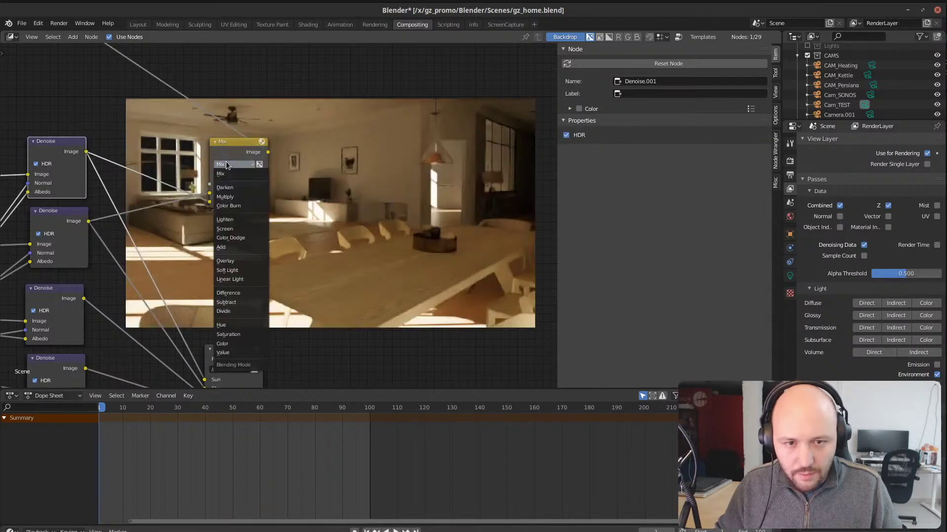
{"action": "left_click", "coordinate": [235, 247]}
Step: Reroute the undenoised Sky pass from its Denoise node's Image input to the Add node's first Image input
{"action": "middle_click_drag", "start_coordinate": [194, 255], "coordinate": [372, 203]}
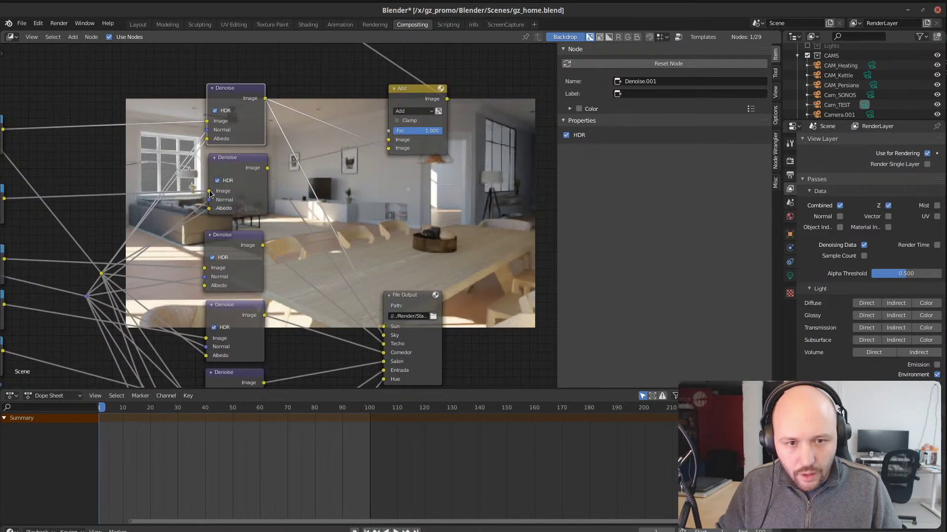
{"action": "left_click_drag", "start_coordinate": [209, 192], "coordinate": [388, 143]}
{"action": "middle_click_drag", "start_coordinate": [418, 226], "coordinate": [134, 255]}
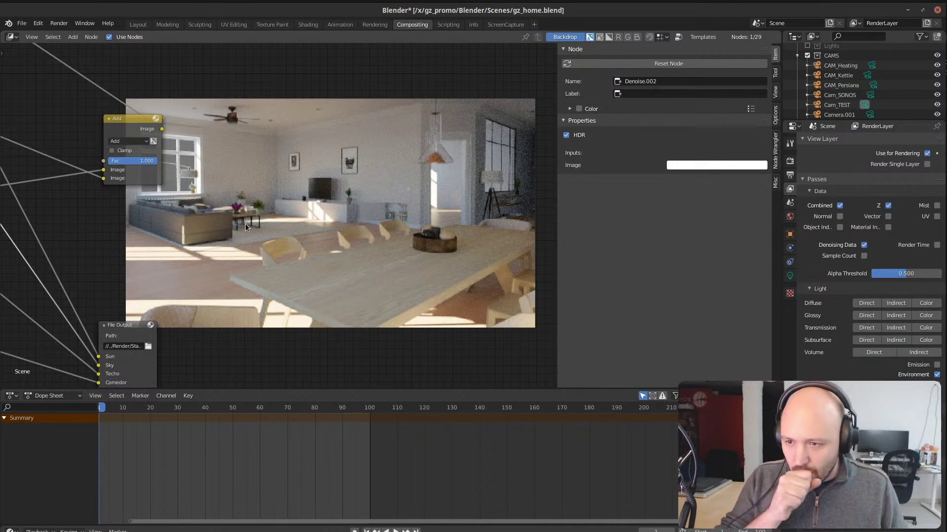
Step: Preview the main image's Denoise node, the one feeding the Mix node set to 0.100, in the backdrop
{"action": "scroll", "coordinate": [279, 202], "scroll_direction": "down", "scroll_amount": 4}
{"action": "middle_click_drag", "start_coordinate": [121, 214], "coordinate": [407, 235]}
{"action": "middle_click_drag", "start_coordinate": [300, 255], "coordinate": [215, 272]}
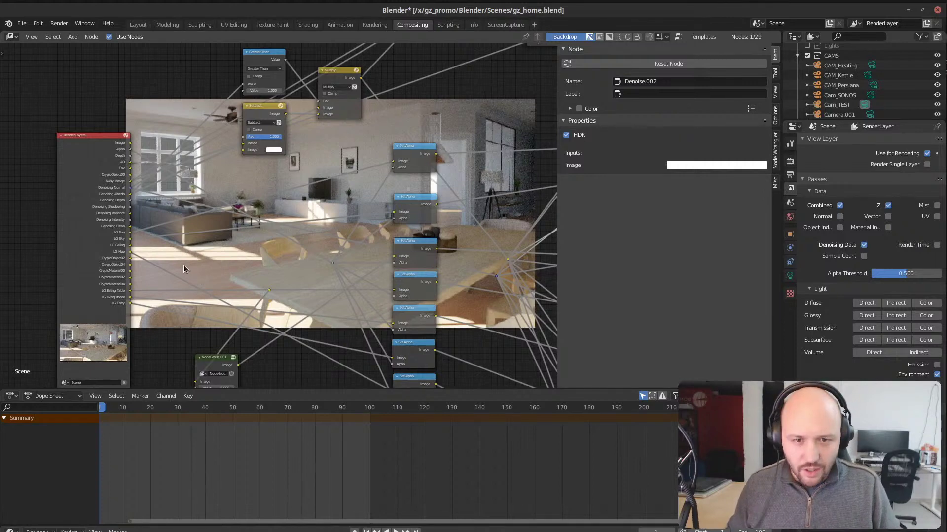
{"action": "scroll", "coordinate": [150, 220], "scroll_direction": "up", "scroll_amount": 2}
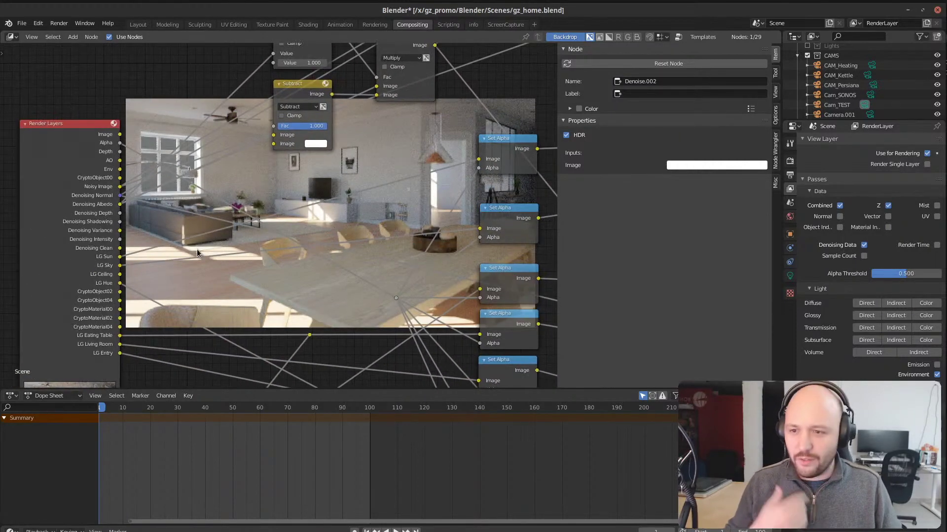
{"action": "middle_click_drag", "start_coordinate": [179, 227], "coordinate": [215, 184]}
{"action": "scroll", "coordinate": [246, 202], "scroll_direction": "up", "scroll_amount": 1}
{"action": "middle_click_drag", "start_coordinate": [285, 218], "coordinate": [184, 297]}
{"action": "scroll", "coordinate": [368, 138], "scroll_direction": "down", "scroll_amount": 3}
{"action": "middle_click_drag", "start_coordinate": [368, 138], "coordinate": [188, 228]}
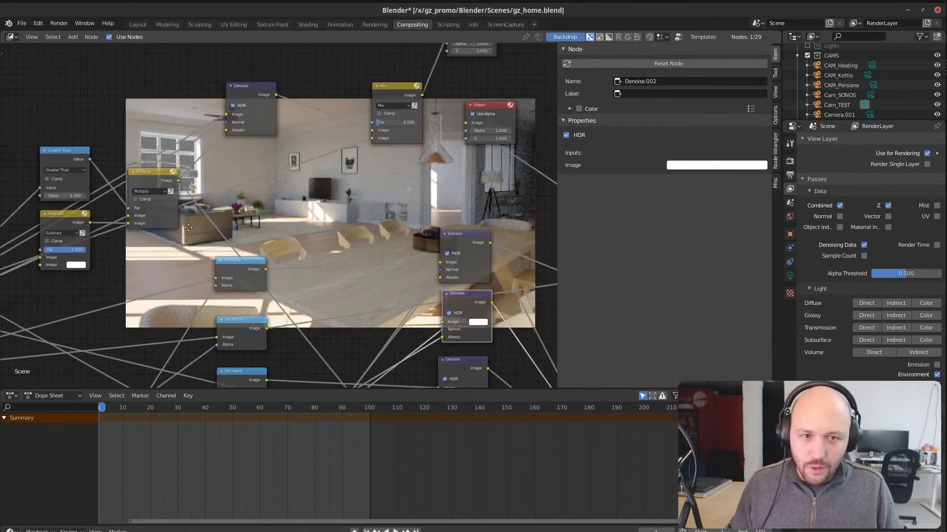
{"action": "left_click", "coordinate": [246, 90]}
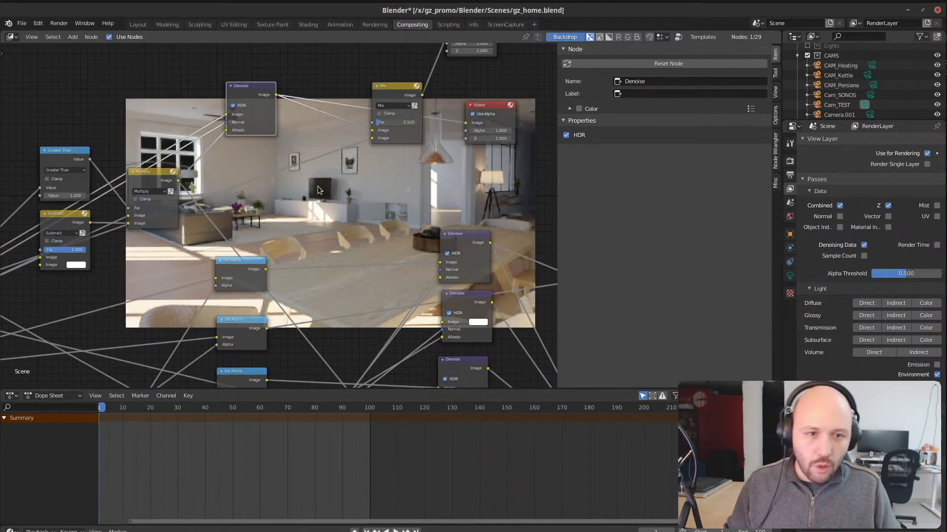
Step: Preview the Render Layers outputs one after another in the backdrop, ending on the Denoising Albedo pass
{"action": "middle_click_drag", "start_coordinate": [277, 218], "coordinate": [305, 299]}
{"action": "middle_click_drag", "start_coordinate": [211, 285], "coordinate": [283, 239]}
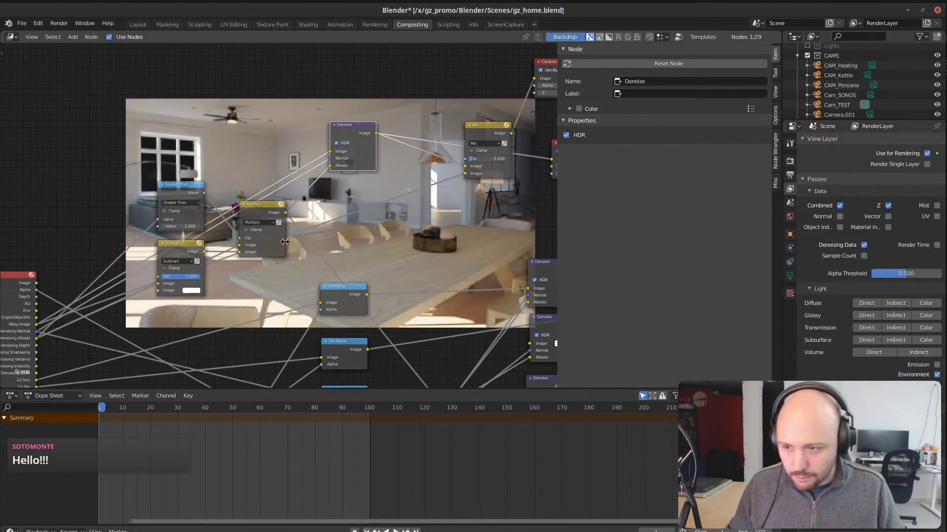
{"action": "scroll", "coordinate": [281, 238], "scroll_direction": "up", "scroll_amount": 3}
{"action": "middle_click_drag", "start_coordinate": [154, 285], "coordinate": [263, 119]}
{"action": "middle_click_drag", "start_coordinate": [176, 192], "coordinate": [156, 171]}
{"action": "middle_click_drag", "start_coordinate": [43, 211], "coordinate": [91, 230]}
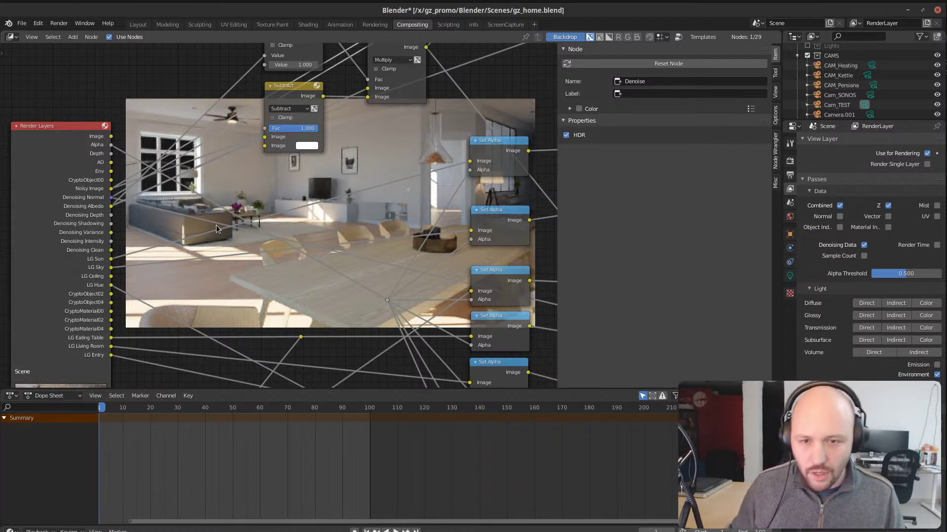
{"action": "left_click", "coordinate": [60, 186], "text": "ctrl+shift"}
{"action": "left_click", "coordinate": [60, 186], "text": "ctrl+shift"}
{"action": "left_click", "coordinate": [60, 186], "text": "ctrl+shift"}
{"action": "left_click", "coordinate": [60, 185], "text": "ctrl+shift"}
{"action": "left_click", "coordinate": [60, 186], "text": "ctrl+shift"}
{"action": "left_click", "coordinate": [60, 187], "text": "ctrl+shift"}
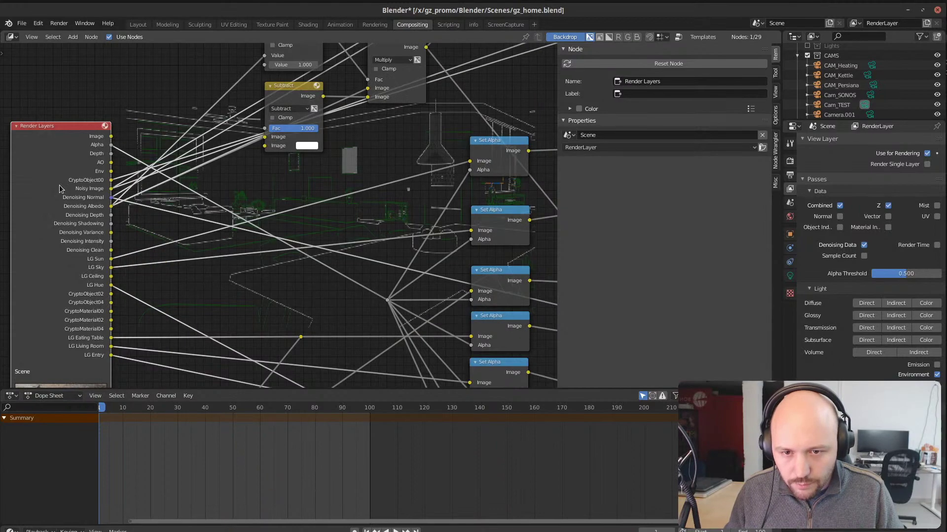
{"action": "left_click", "coordinate": [60, 186], "text": "ctrl+shift"}
{"action": "left_click", "coordinate": [60, 186], "text": "ctrl+shift"}
Step: Move the Add node that combines Sun and Sky slightly lower beside their Denoise nodes
{"action": "mouse_move", "coordinate": [345, 294]}
{"action": "middle_mouse_down"}
{"action": "mouse_move", "coordinate": [124, 263]}
{"action": "mouse_move", "coordinate": [161, 64]}
{"action": "mouse_move", "coordinate": [96, 83]}
{"action": "middle_mouse_up"}
{"action": "middle_click_drag", "start_coordinate": [476, 190], "coordinate": [29, 203]}
{"action": "middle_click_drag", "start_coordinate": [276, 225], "coordinate": [222, 246]}
{"action": "left_click_drag", "start_coordinate": [208, 263], "coordinate": [192, 309]}
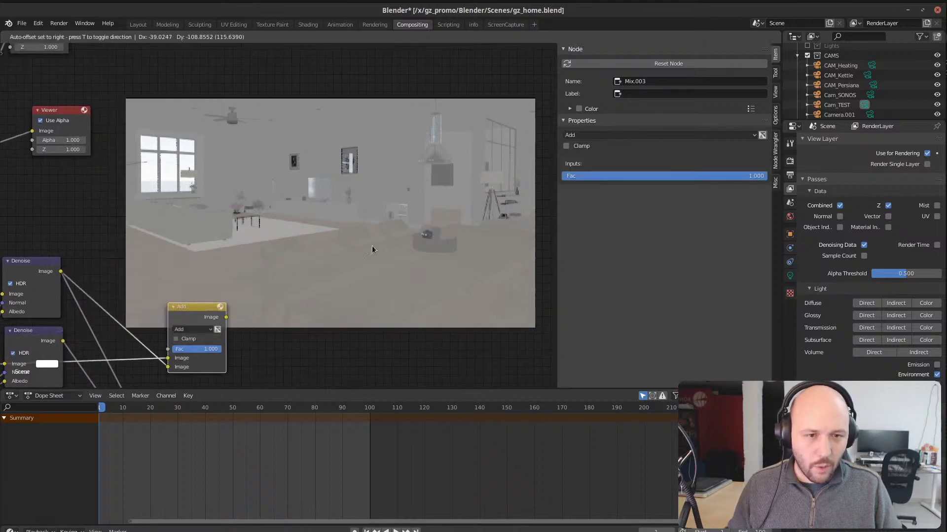
{"action": "middle_click_drag", "start_coordinate": [198, 195], "coordinate": [252, 184]}
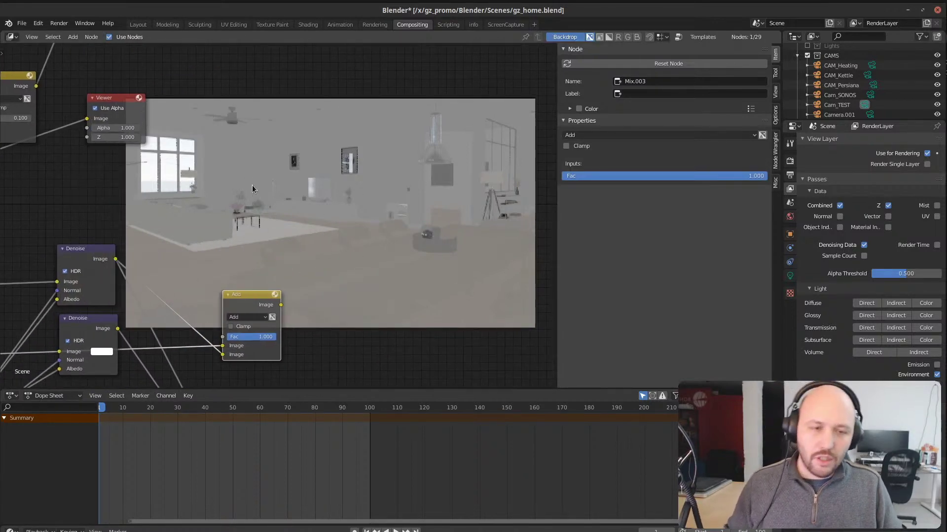
Step: Move the Greater Than, Subtract and Multiply nodes up and away from the Set Alpha column, and preview the Multiply node
{"action": "middle_click_drag", "start_coordinate": [85, 180], "coordinate": [400, 183]}
{"action": "middle_click_drag", "start_coordinate": [177, 216], "coordinate": [410, 137]}
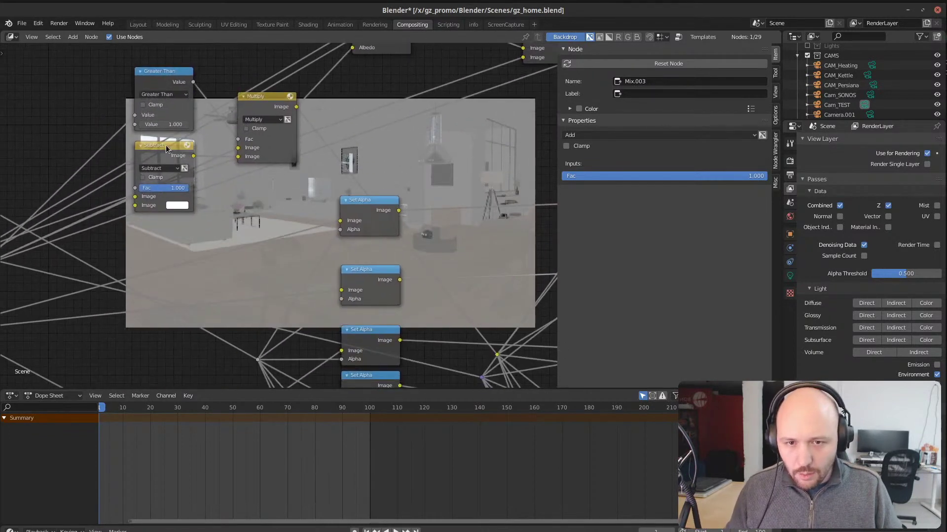
{"action": "middle_click_drag", "start_coordinate": [231, 194], "coordinate": [393, 353]}
{"action": "left_click_drag", "start_coordinate": [319, 240], "coordinate": [210, 110]}
{"action": "left_click_drag", "start_coordinate": [326, 308], "coordinate": [214, 189]}
{"action": "left_click_drag", "start_coordinate": [433, 265], "coordinate": [313, 131]}
{"action": "middle_click_drag", "start_coordinate": [312, 131], "coordinate": [208, 296]}
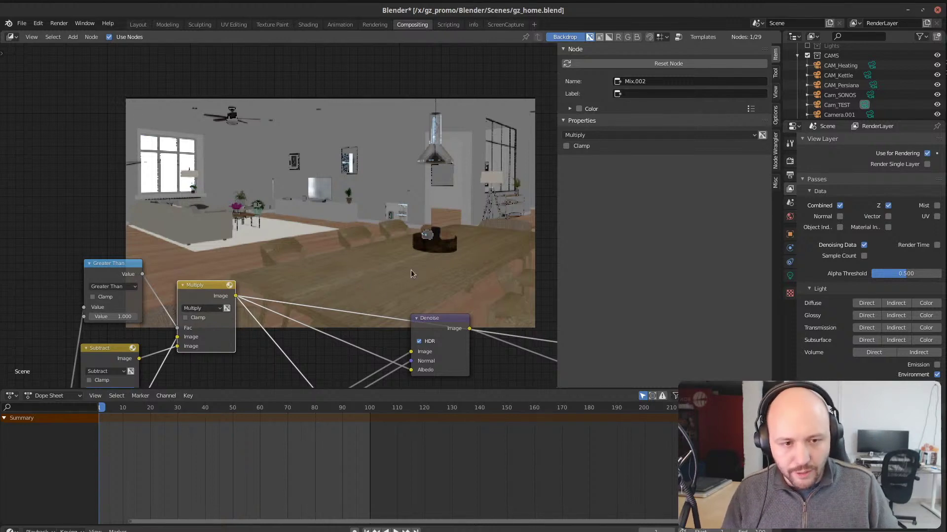
Step: Preview the main image's Denoise node and enlarge the backdrop to examine the denoised wood detail on the table
{"action": "middle_click_drag", "start_coordinate": [389, 272], "coordinate": [331, 167]}
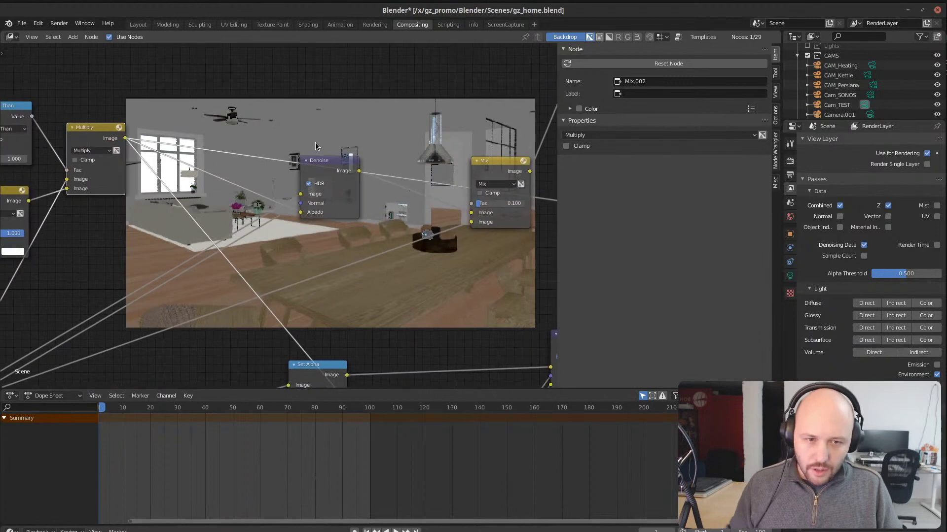
{"action": "left_click", "coordinate": [329, 165]}
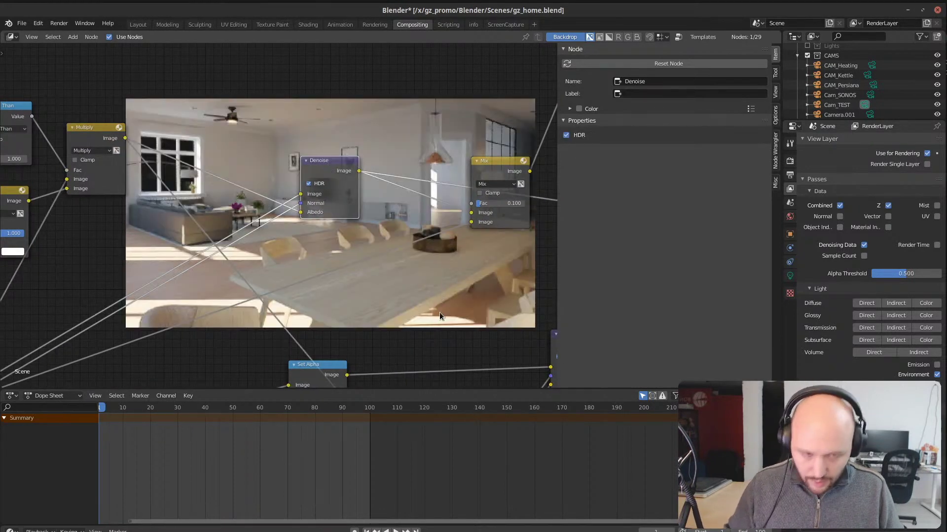
{"action": "key", "text": "alt+v"}
{"action": "key", "text": "alt+v"}
{"action": "key", "text": "alt+v"}
{"action": "key", "text": "alt+v"}
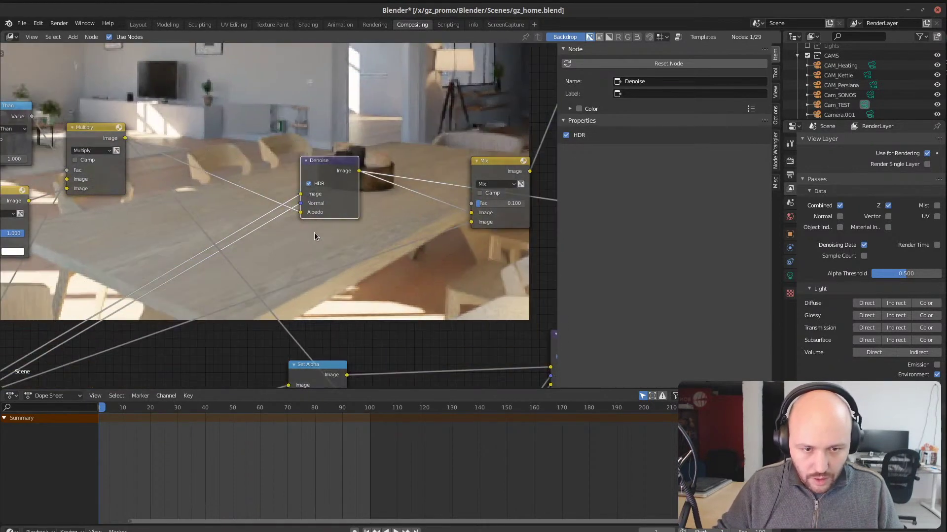
{"action": "key", "text": "v"}
{"action": "key", "text": "v"}
{"action": "key", "text": "v"}
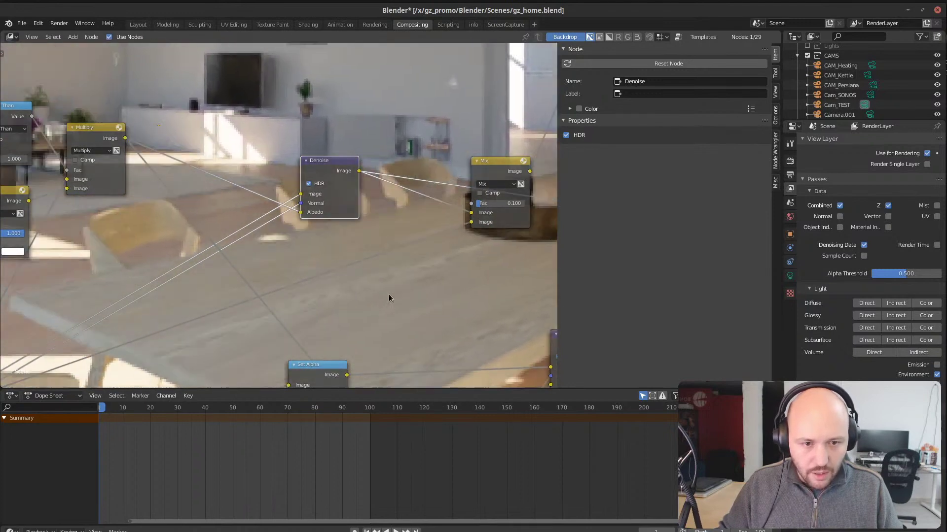
{"action": "middle_click_drag", "start_coordinate": [394, 291], "coordinate": [295, 265]}
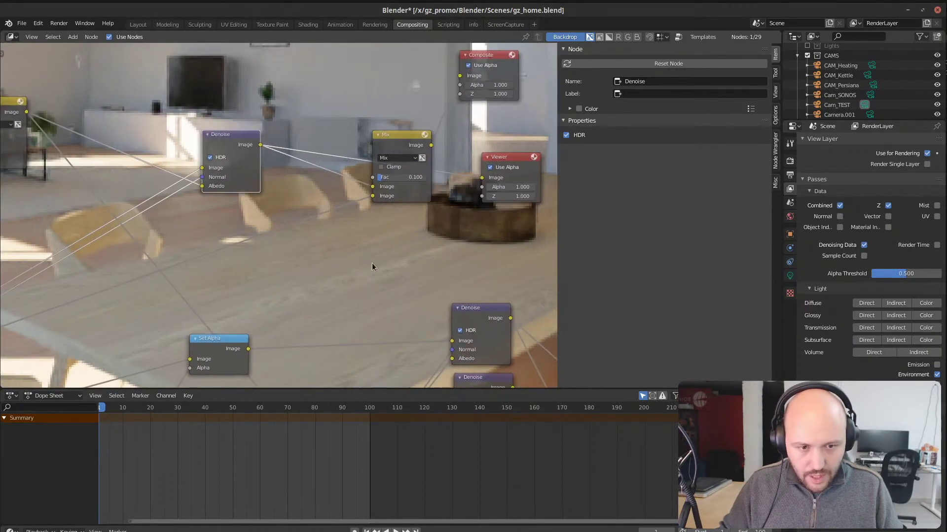
Step: Link the Render Layers' Denoising Albedo output to the main Denoise node's Albedo input and compare the table's wood detail
{"action": "middle_click_drag", "start_coordinate": [366, 273], "coordinate": [415, 200]}
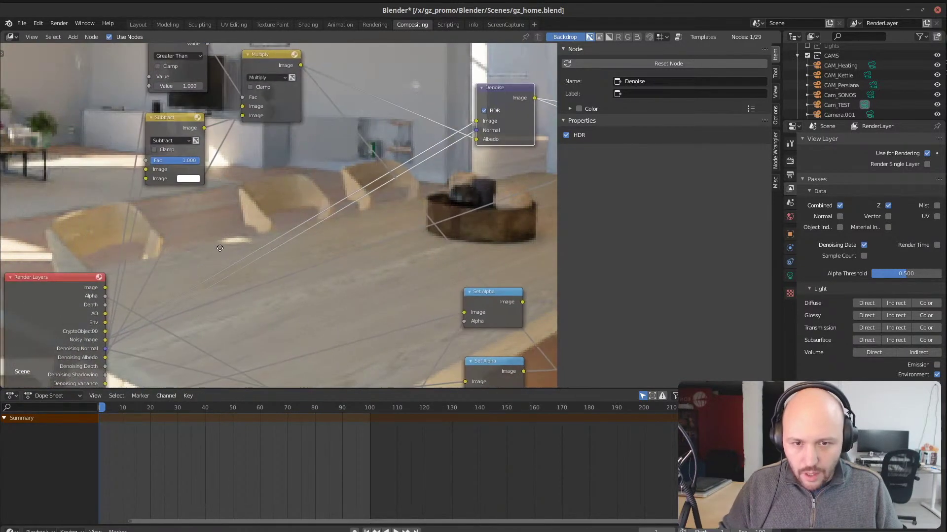
{"action": "left_click_drag", "start_coordinate": [79, 346], "coordinate": [449, 129]}
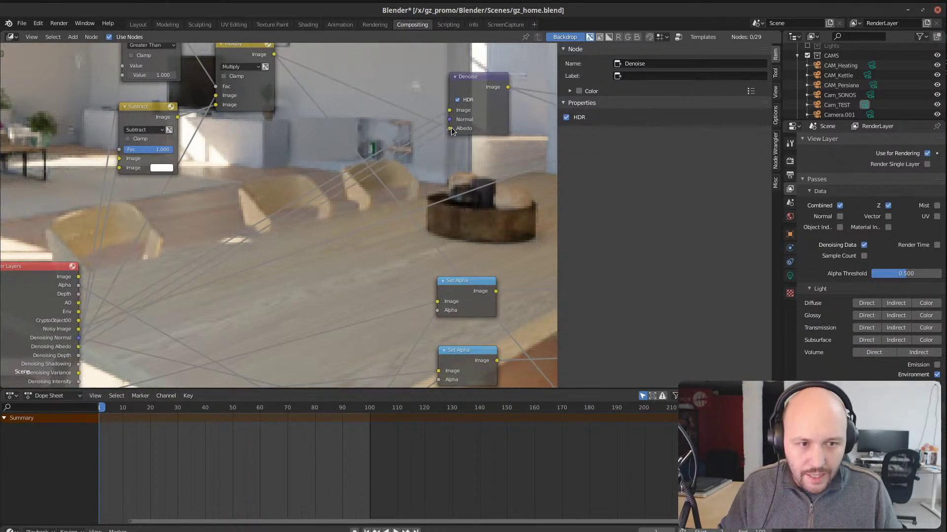
{"action": "middle_click_drag", "start_coordinate": [449, 149], "coordinate": [406, 304]}
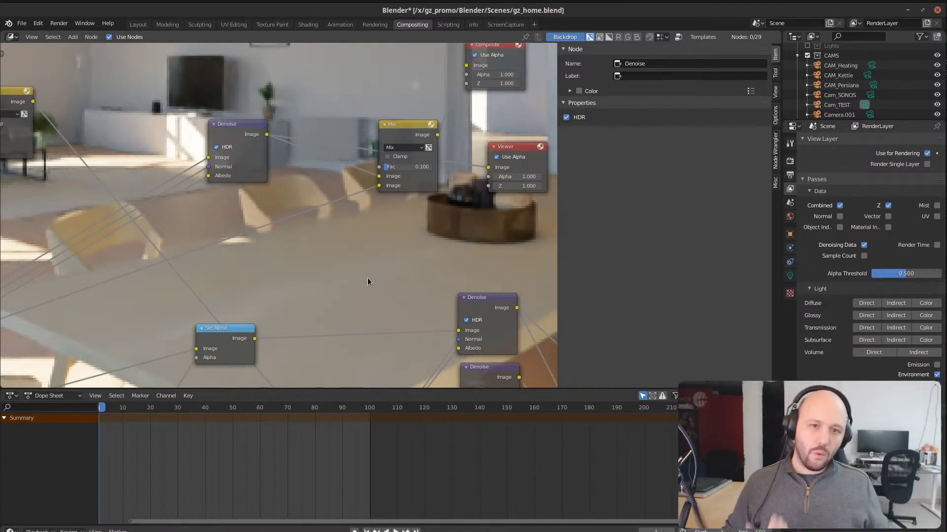
{"action": "middle_click_drag", "start_coordinate": [135, 207], "coordinate": [263, 210]}
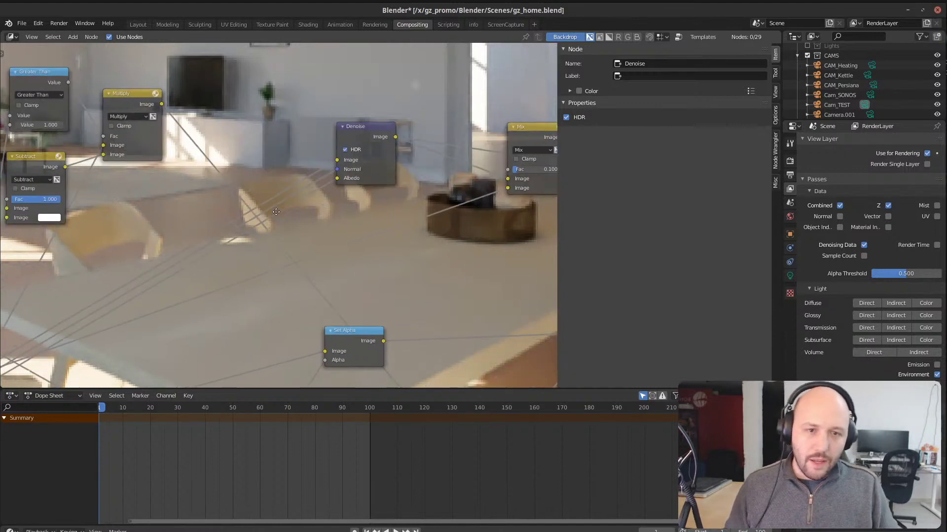
{"action": "left_click", "coordinate": [362, 129]}
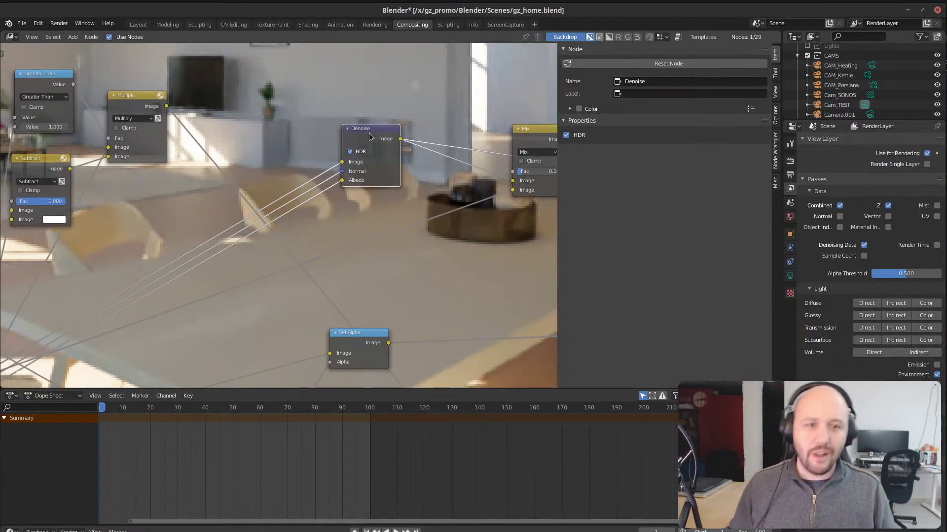
{"action": "middle_click_drag", "start_coordinate": [369, 136], "coordinate": [549, 36]}
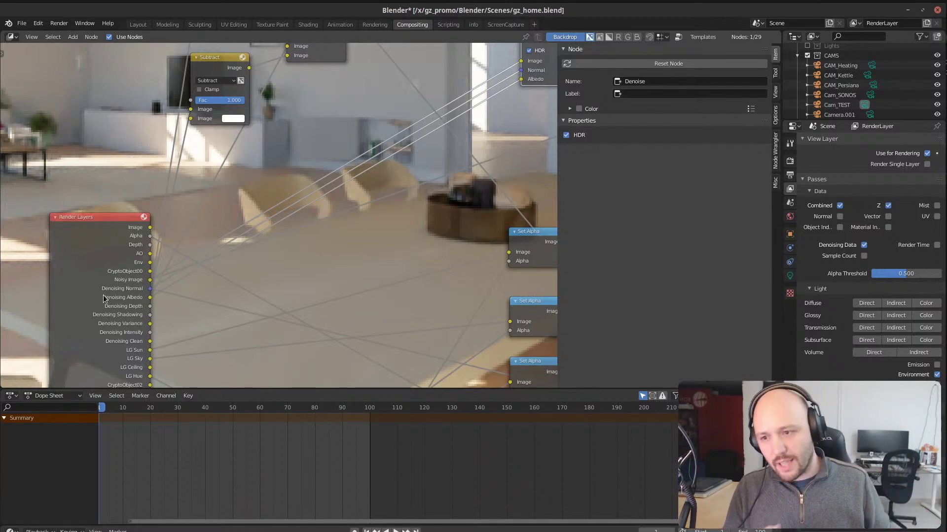
Step: Link the Multiply node's Image output back to the main Denoise node's Albedo input
{"action": "middle_click_drag", "start_coordinate": [402, 134], "coordinate": [259, 194]}
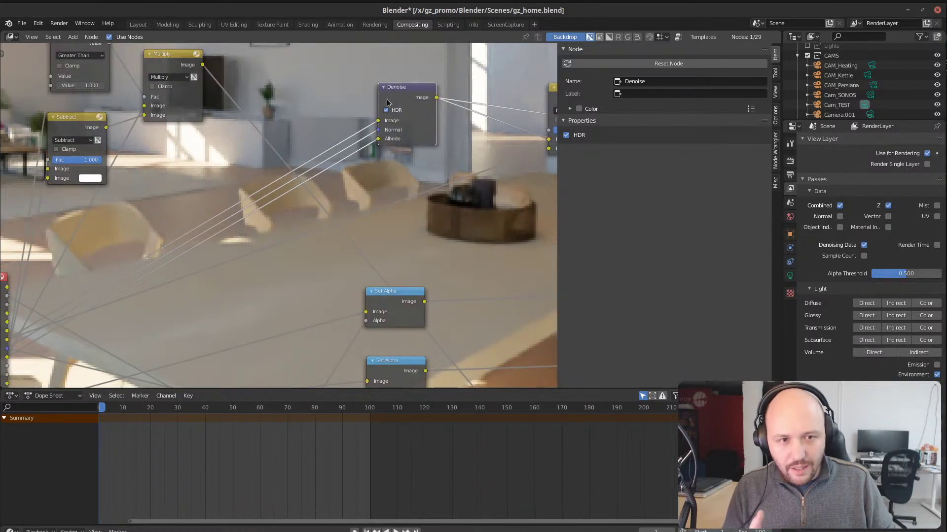
{"action": "middle_click_drag", "start_coordinate": [407, 161], "coordinate": [157, 88]}
{"action": "left_click_drag", "start_coordinate": [146, 76], "coordinate": [323, 151]}
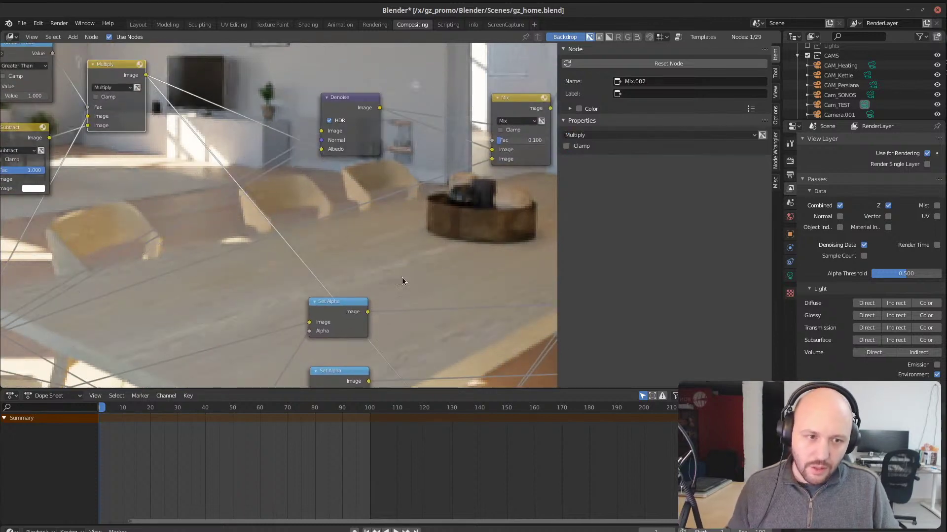
Step: Preview the Subtract, Greater Than and Multiply nodes one after another to examine how the corrected albedo is built
{"action": "middle_click_drag", "start_coordinate": [389, 275], "coordinate": [21, 314]}
{"action": "scroll", "coordinate": [382, 212], "scroll_direction": "down", "scroll_amount": 4}
{"action": "middle_click_drag", "start_coordinate": [266, 230], "coordinate": [479, 226]}
{"action": "mouse_move", "coordinate": [44, 192]}
{"action": "middle_mouse_down"}
{"action": "mouse_move", "coordinate": [158, 183]}
{"action": "mouse_move", "coordinate": [280, 218]}
{"action": "middle_mouse_up"}
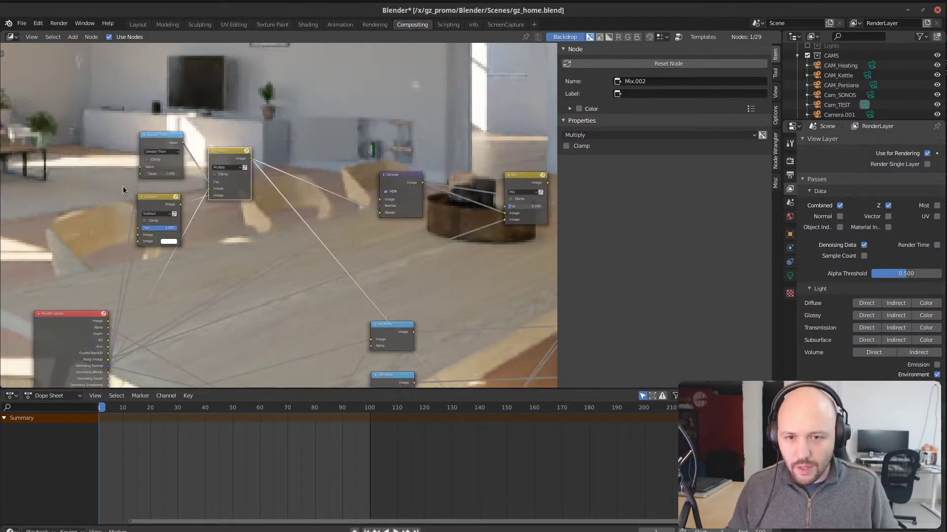
{"action": "scroll", "coordinate": [257, 212], "scroll_direction": "up", "scroll_amount": 5}
{"action": "middle_click_drag", "start_coordinate": [150, 196], "coordinate": [243, 228]}
{"action": "scroll", "coordinate": [243, 228], "scroll_direction": "up", "scroll_amount": 4}
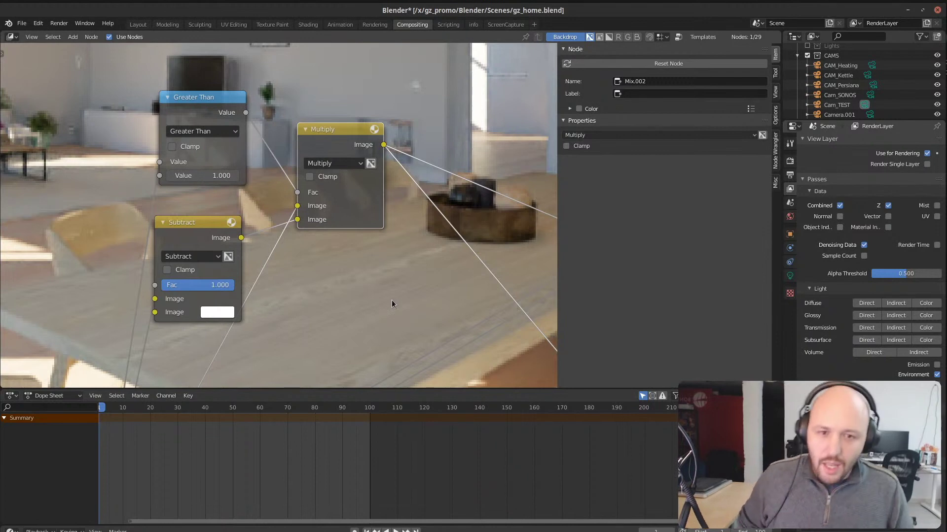
{"action": "left_click", "coordinate": [199, 228], "text": "ctrl+shift"}
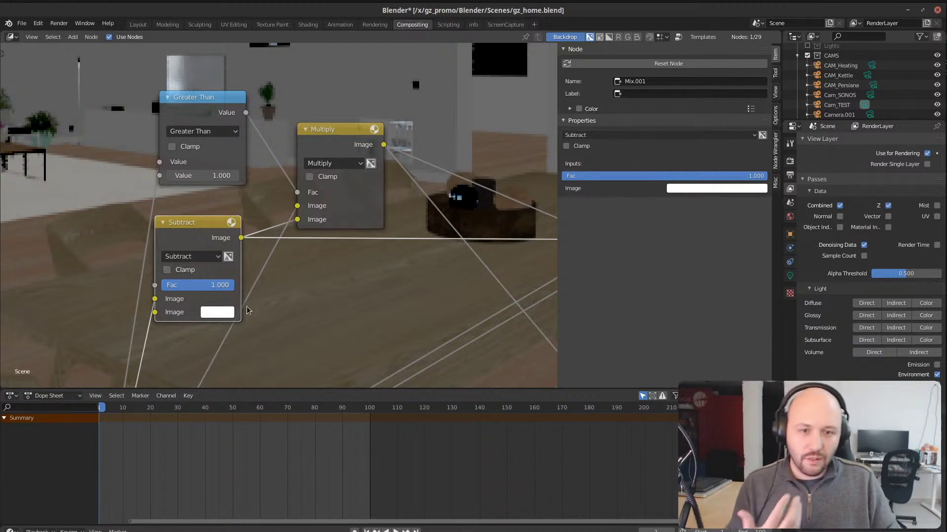
{"action": "left_click", "coordinate": [193, 114], "text": "ctrl+shift"}
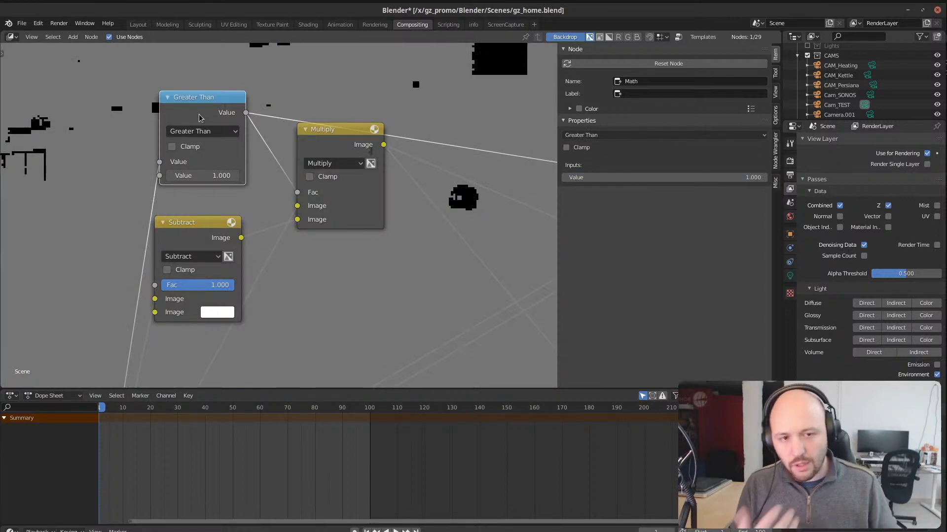
{"action": "left_click", "coordinate": [332, 150], "text": "ctrl+shift"}
Step: Shrink the backdrop image to show the whole room and preview the main image's Denoise node
{"action": "middle_click_drag", "start_coordinate": [388, 231], "coordinate": [318, 302]}
{"action": "scroll", "coordinate": [348, 261], "scroll_direction": "down", "scroll_amount": 4}
{"action": "scroll", "coordinate": [348, 262], "scroll_direction": "up", "scroll_amount": 3}
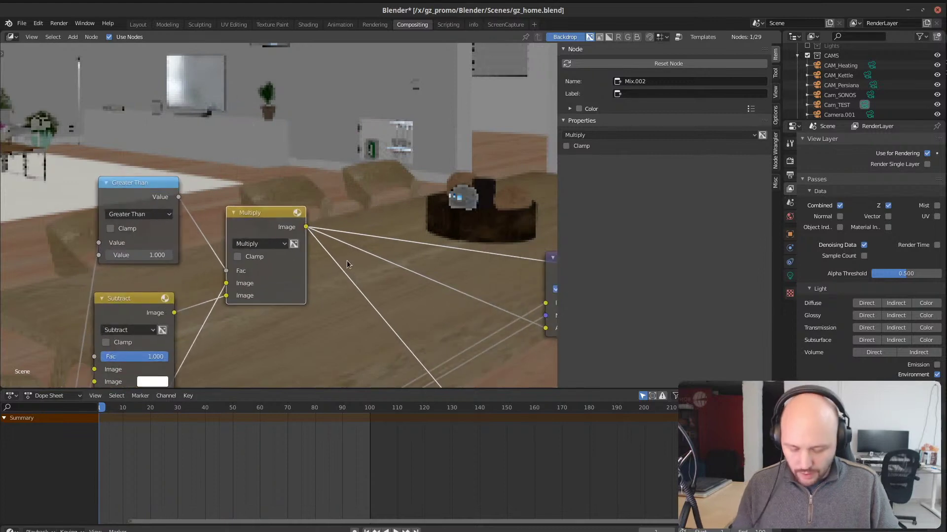
{"action": "key", "text": "v"}
{"action": "key", "text": "v"}
{"action": "key", "text": "v"}
{"action": "key", "text": "v"}
{"action": "key", "text": "v"}
{"action": "middle_click_drag", "start_coordinate": [362, 277], "coordinate": [114, 242]}
{"action": "left_click", "coordinate": [328, 238], "text": "ctrl+shift"}
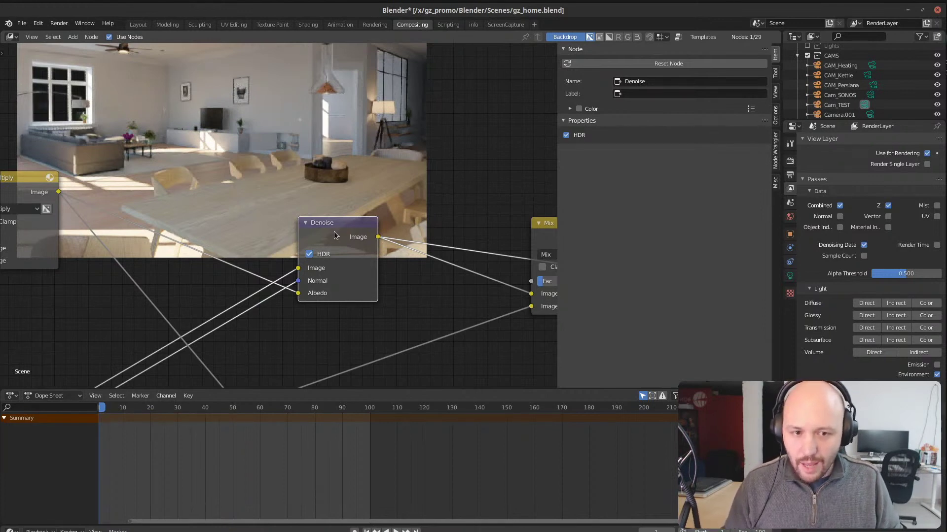
Step: Examine the Render Layers node's denoising outputs, the view layer's pass settings and the surrounding Denoise node tree
{"action": "middle_click_drag", "start_coordinate": [333, 232], "coordinate": [279, 238]}
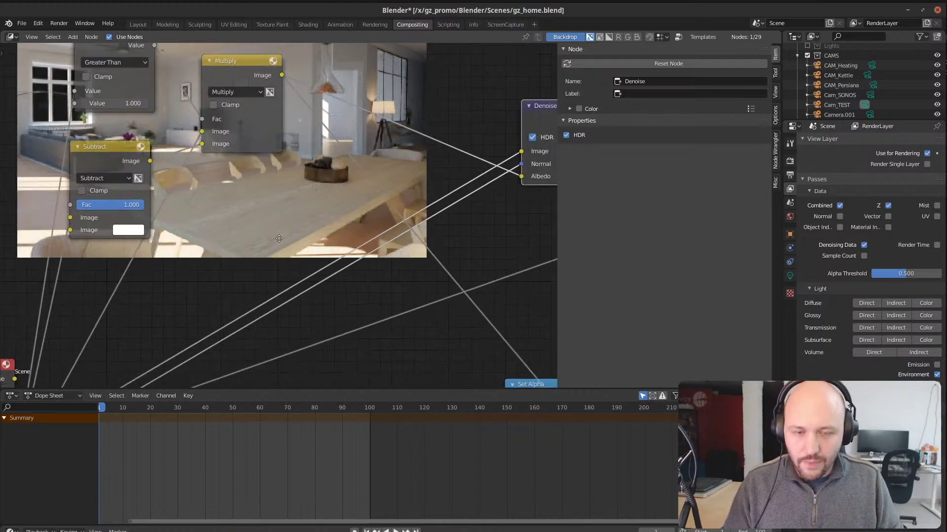
{"action": "scroll", "coordinate": [261, 246], "scroll_direction": "down", "scroll_amount": 3}
{"action": "middle_click_drag", "start_coordinate": [140, 313], "coordinate": [160, 202]}
{"action": "scroll", "coordinate": [126, 276], "scroll_direction": "up", "scroll_amount": 3}
{"action": "middle_click_drag", "start_coordinate": [183, 268], "coordinate": [362, 179]}
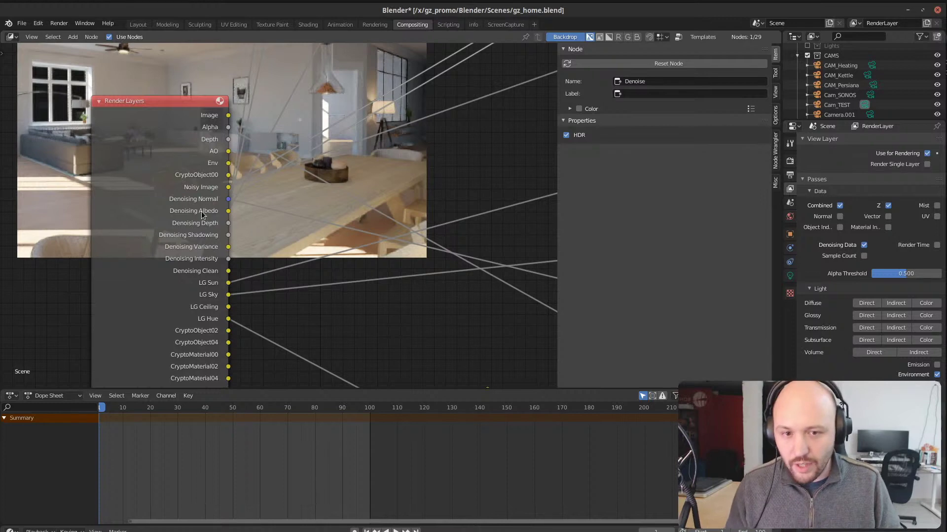
{"action": "left_click", "coordinate": [790, 175]}
{"action": "left_click", "coordinate": [789, 189]}
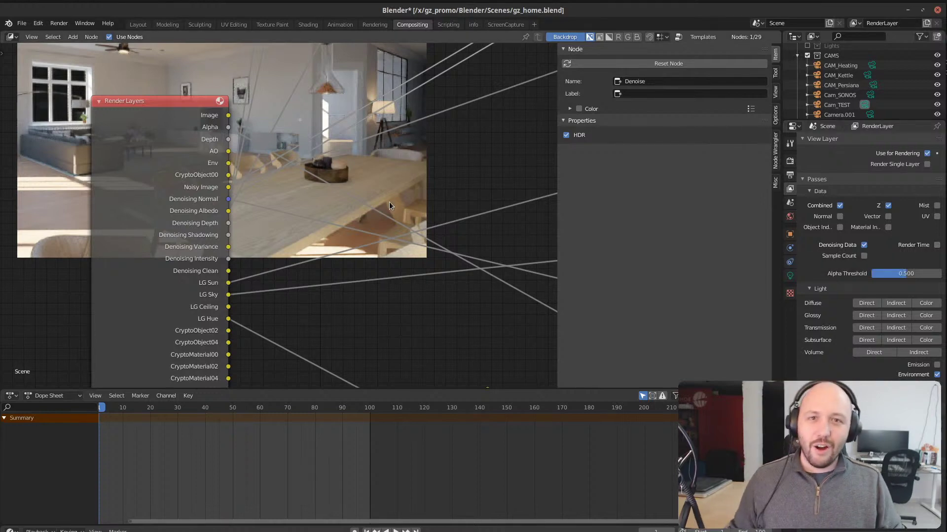
{"action": "scroll", "coordinate": [389, 202], "scroll_direction": "down", "scroll_amount": 4}
{"action": "middle_click_drag", "start_coordinate": [409, 224], "coordinate": [252, 217]}
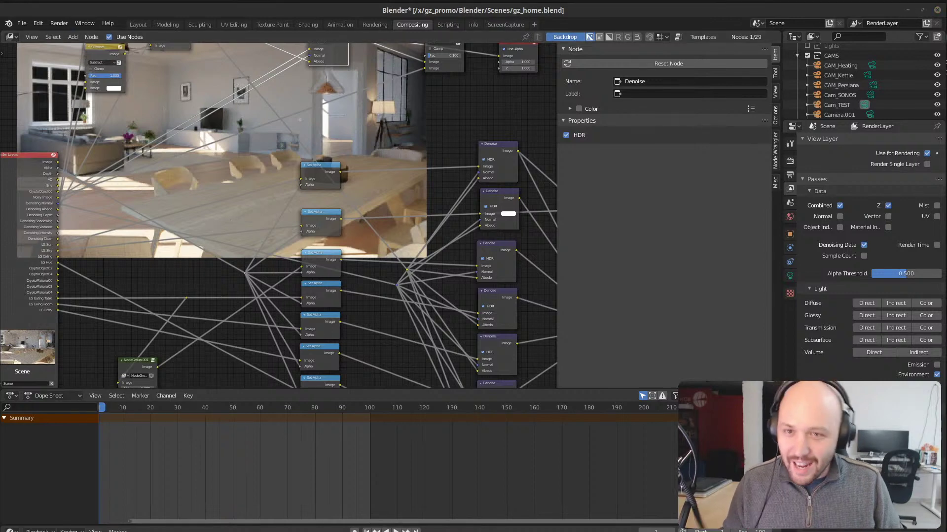
Step: Start a new General file in place of the interior scene
{"action": "left_click", "coordinate": [35, 24]}
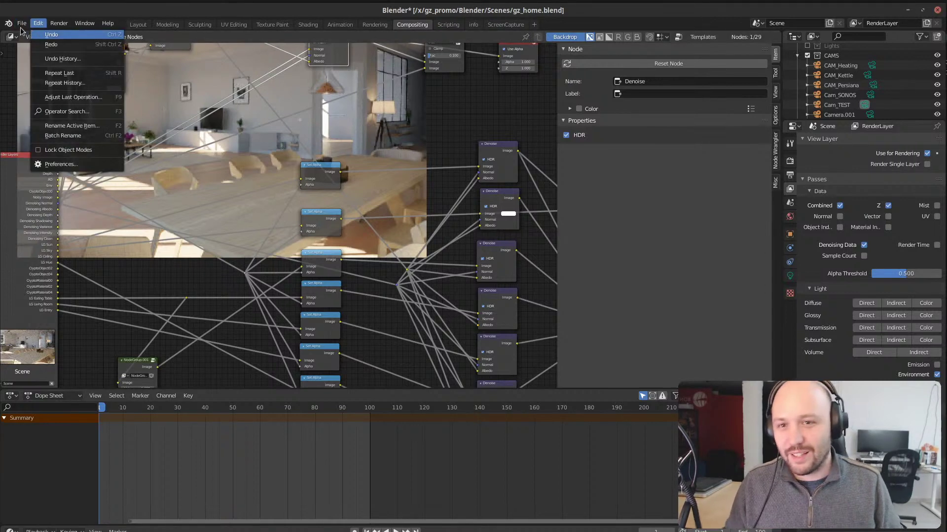
{"action": "left_click", "coordinate": [23, 25]}
{"action": "mouse_move", "coordinate": [26, 35]}
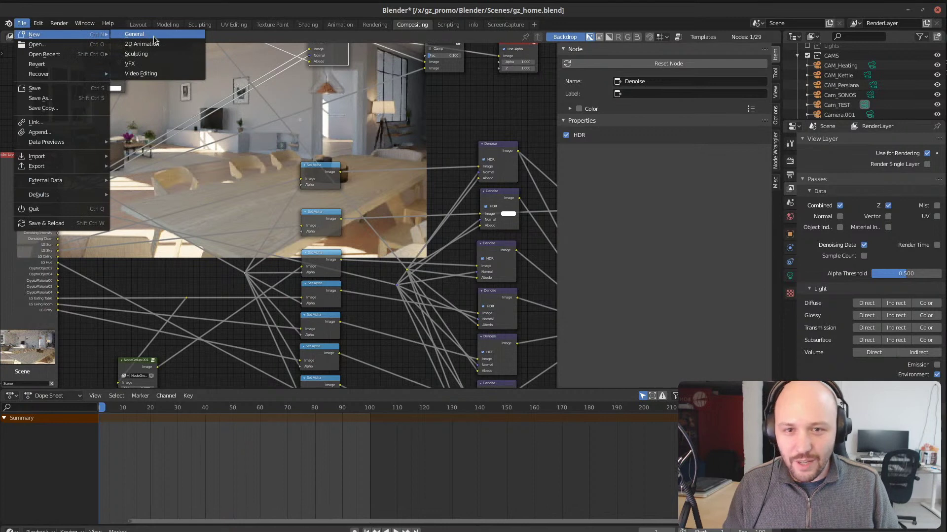
{"action": "left_click", "coordinate": [146, 36]}
{"action": "left_click", "coordinate": [383, 294]}
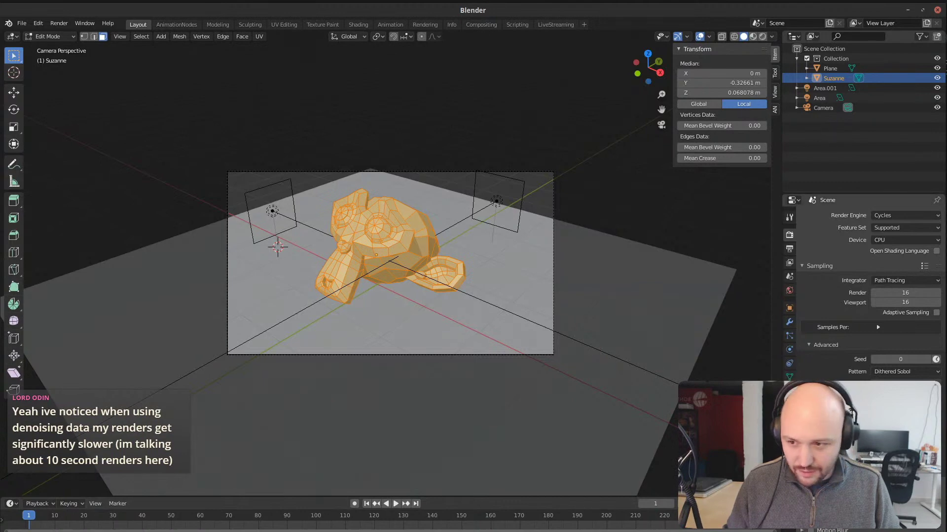
Step: Widen the properties editor, then switch Suzanne to Object Mode and delete all objects in the scene
{"action": "left_click_drag", "start_coordinate": [781, 494], "coordinate": [673, 493]}
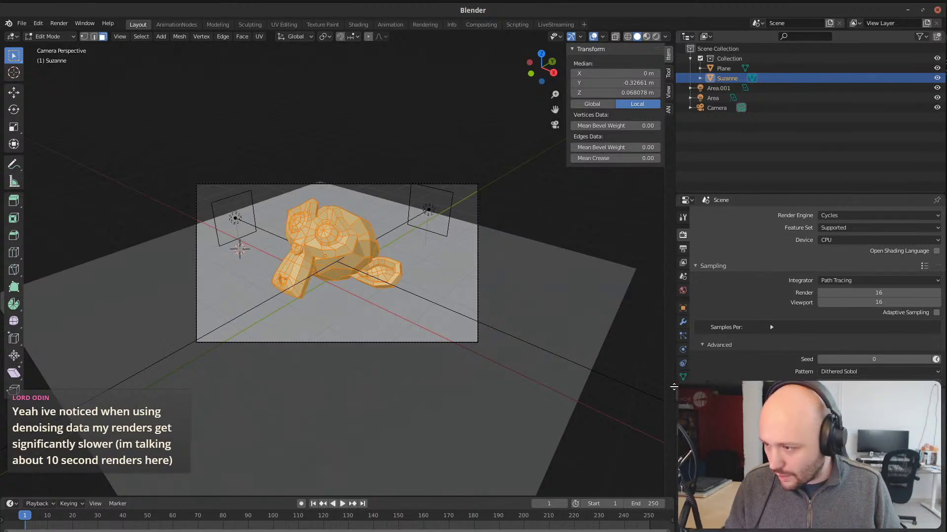
{"action": "scroll", "coordinate": [765, 294], "scroll_direction": "down", "scroll_amount": 3}
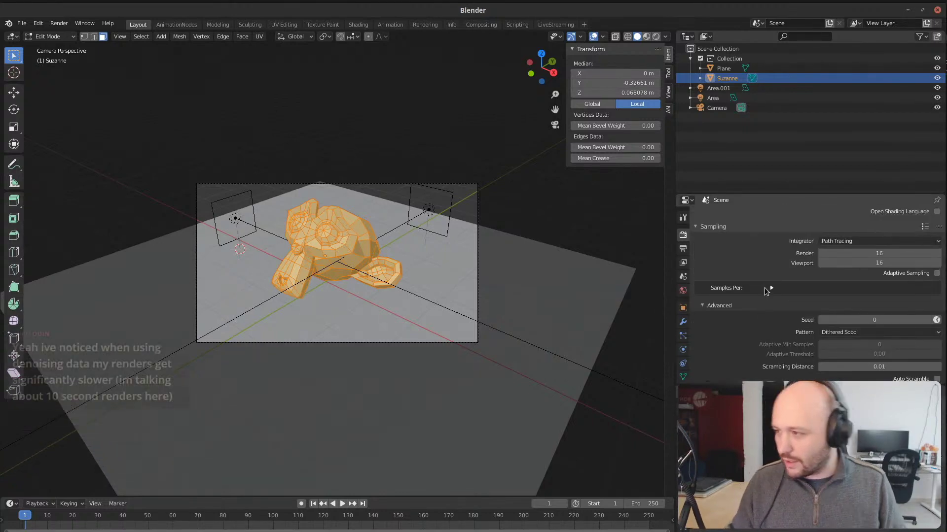
{"action": "middle_click_drag", "start_coordinate": [250, 261], "coordinate": [459, 277]}
{"action": "key", "text": "ctrl+Tab"}
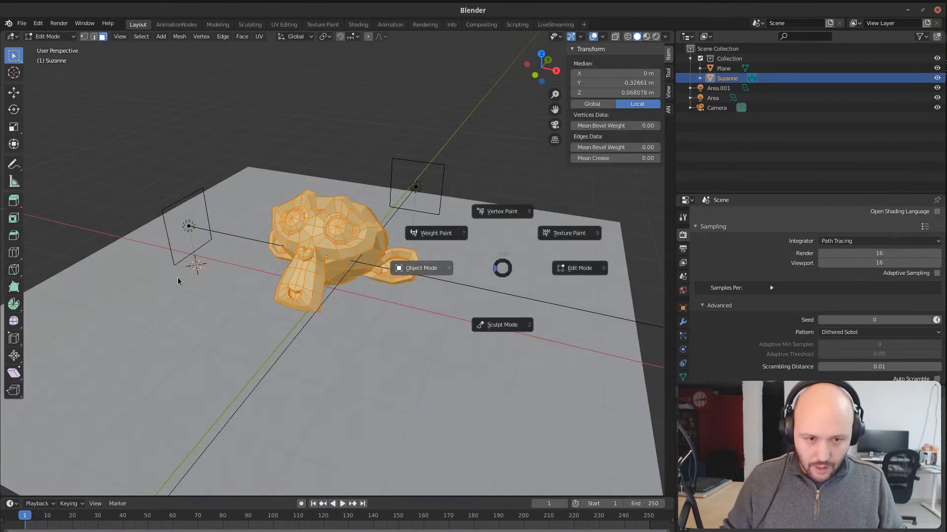
{"action": "left_click", "coordinate": [434, 268]}
{"action": "key", "text": "a"}
{"action": "key", "text": "Delete"}
{"action": "middle_click_drag", "start_coordinate": [400, 286], "coordinate": [266, 265]}
{"action": "key", "text": "shift+a"}
{"action": "mouse_move", "coordinate": [242, 261]}
{"action": "left_click", "coordinate": [344, 262]}
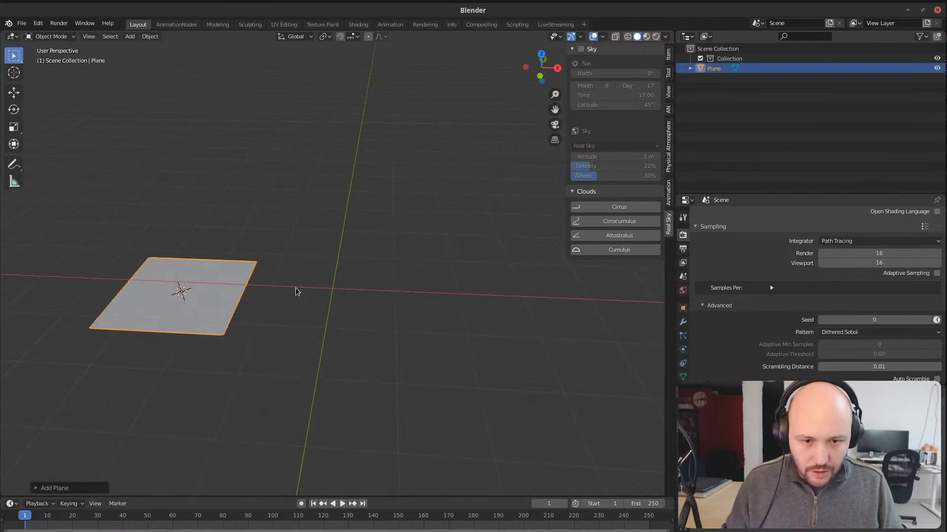
{"action": "key", "text": "x"}
{"action": "left_click", "coordinate": [283, 312]}
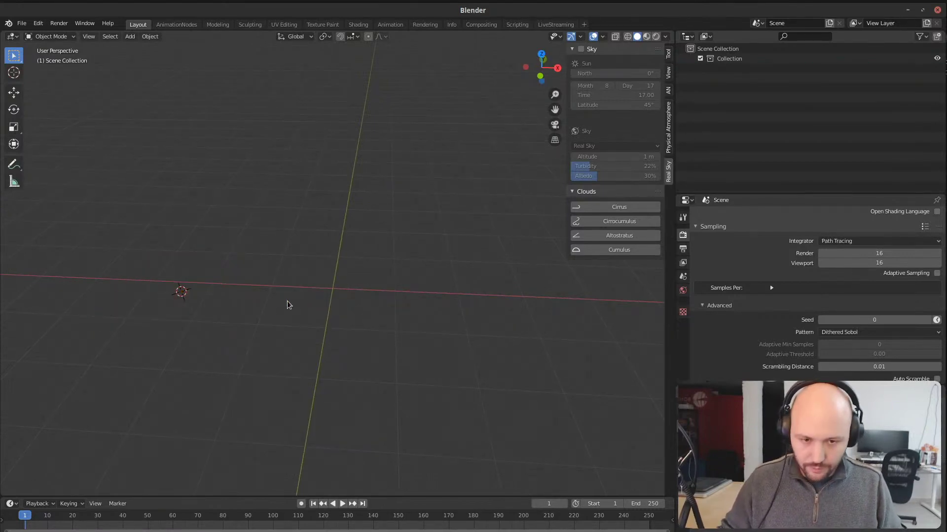
Step: Add a plane at the world origin and scale it up into a large ground plane
{"action": "key", "text": "shift+a"}
{"action": "mouse_move", "coordinate": [367, 291]}
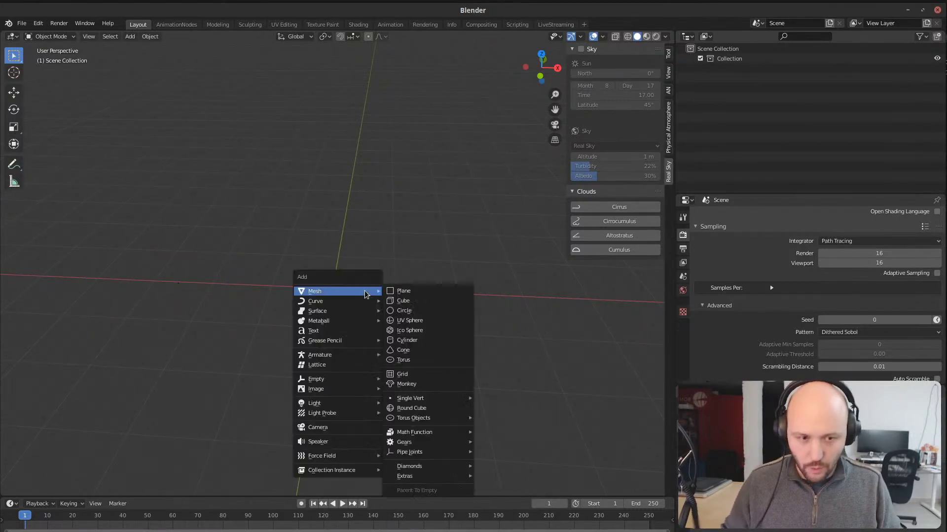
{"action": "left_click", "coordinate": [434, 291]}
{"action": "key", "text": "s"}
{"action": "left_click", "coordinate": [518, 384]}
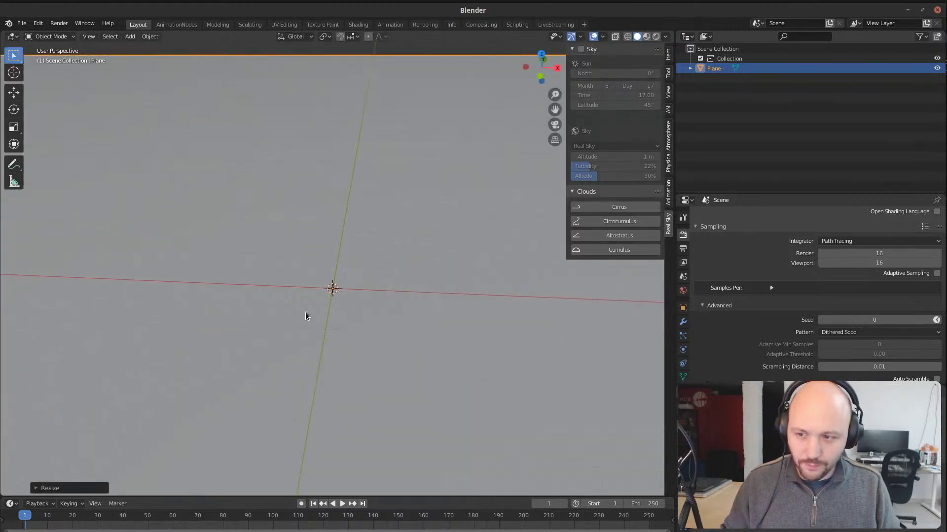
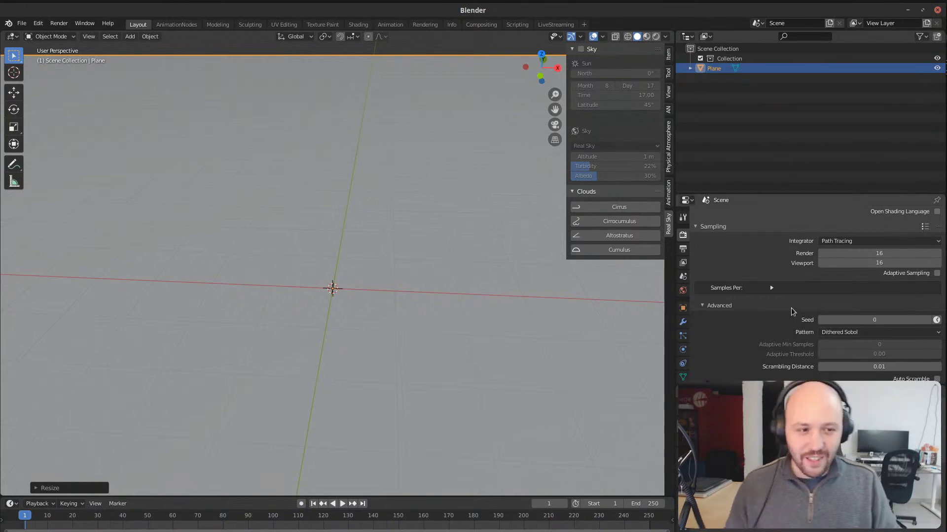
{"action": "left_click", "coordinate": [683, 262]}
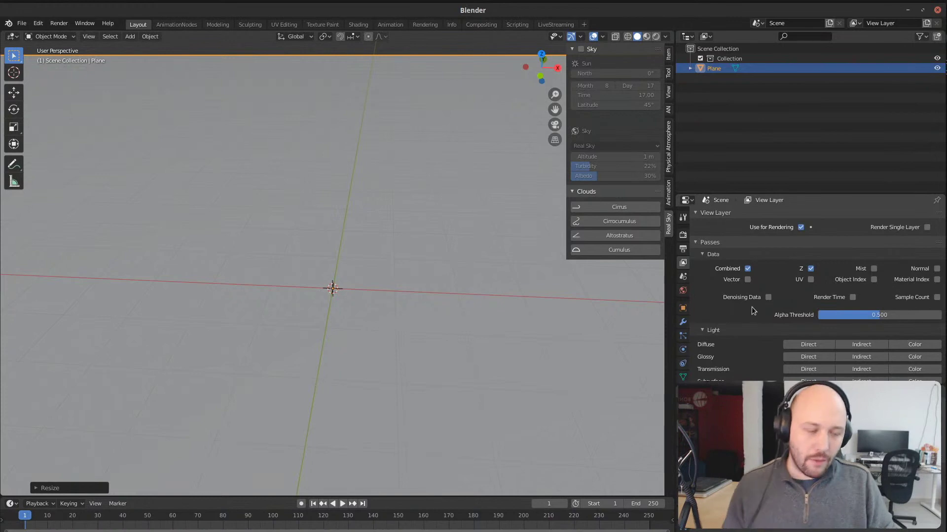
{"action": "key", "text": "shift+a"}
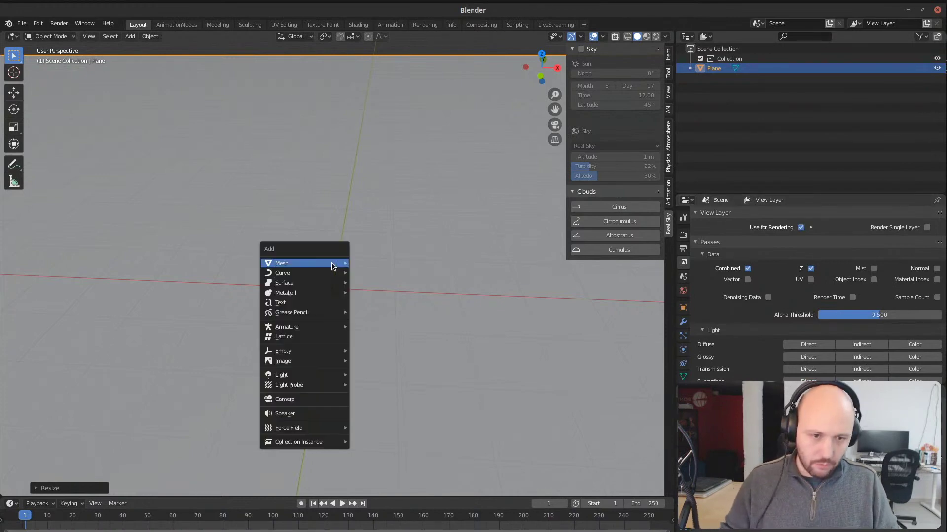
{"action": "mouse_move", "coordinate": [333, 264]}
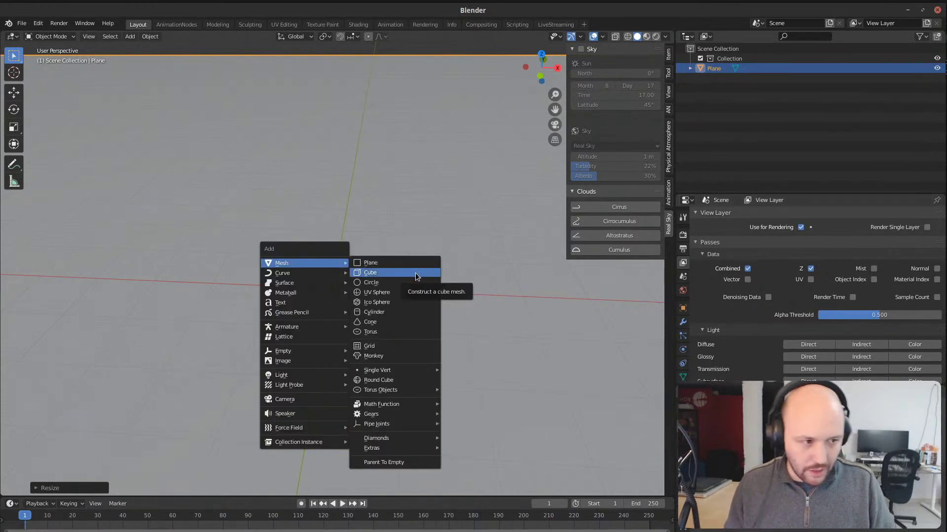
{"action": "left_click", "coordinate": [413, 274]}
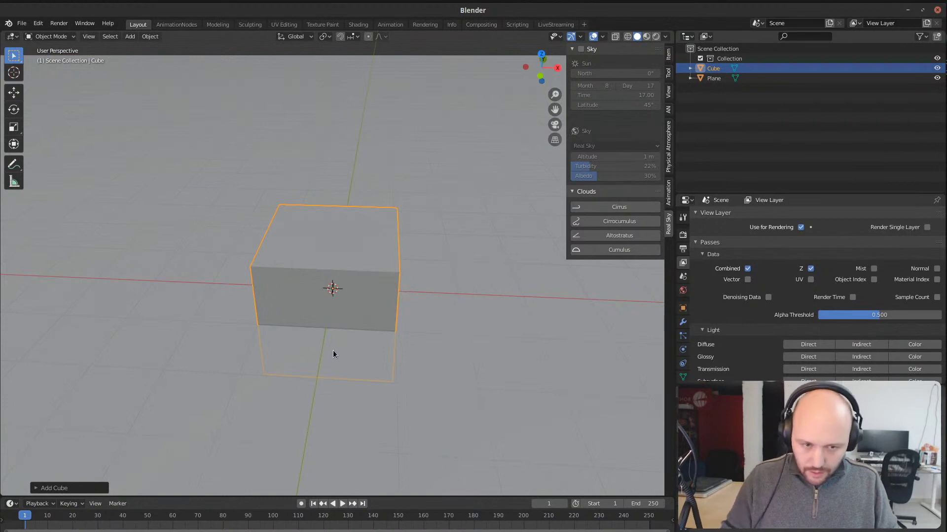
{"action": "key", "text": "x"}
{"action": "left_click", "coordinate": [340, 311]}
Step: Add a UV sphere and move it to about X -2.41 m, Y 0.35 m, Z 0.95 m above the ground plane
{"action": "key", "text": "shift+a"}
{"action": "mouse_move", "coordinate": [363, 298]}
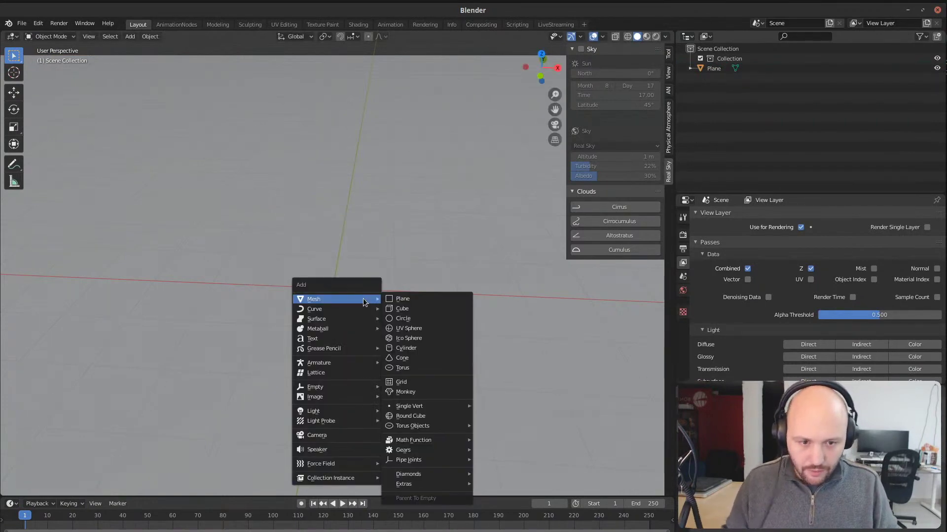
{"action": "left_click", "coordinate": [422, 328]}
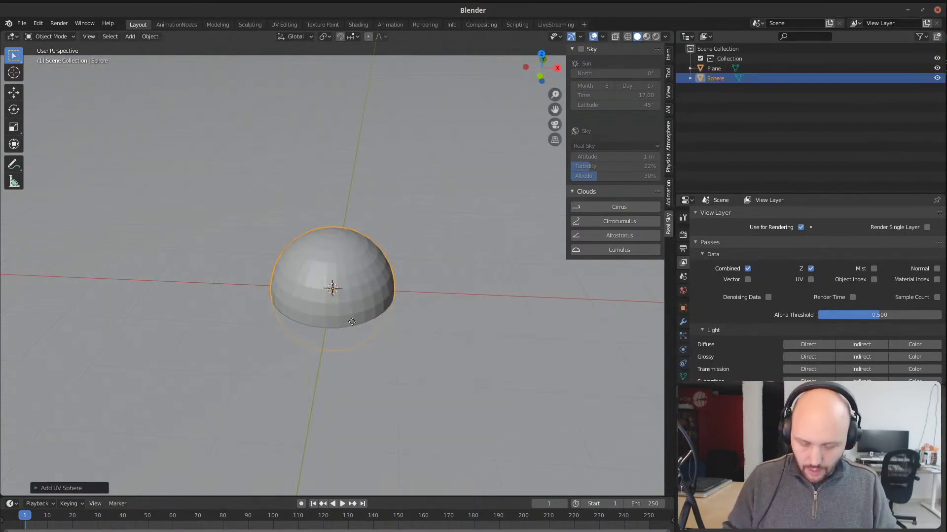
{"action": "key", "text": "g"}
{"action": "left_click", "coordinate": [201, 250]}
{"action": "scroll", "coordinate": [205, 237], "scroll_direction": "down", "scroll_amount": 2}
{"action": "middle_click_drag", "start_coordinate": [206, 235], "coordinate": [229, 251]}
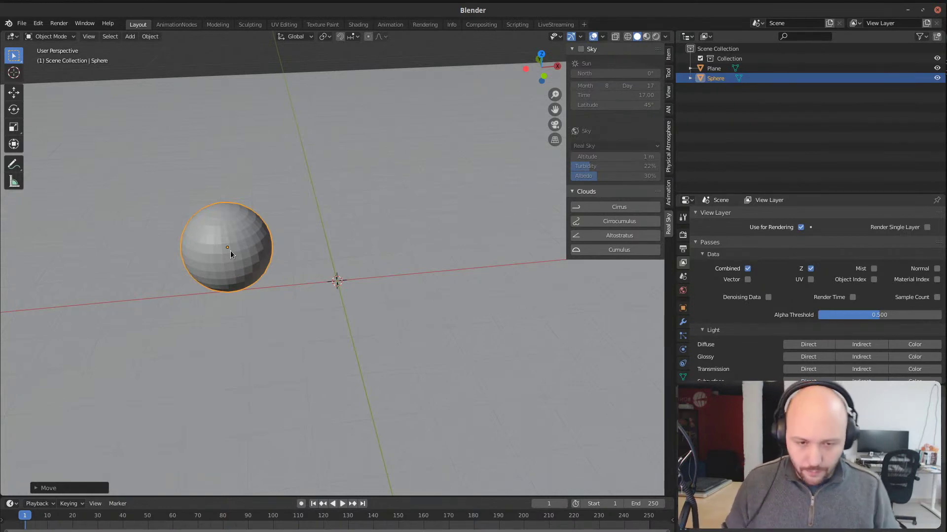
{"action": "middle_click_drag", "start_coordinate": [230, 250], "coordinate": [276, 225]}
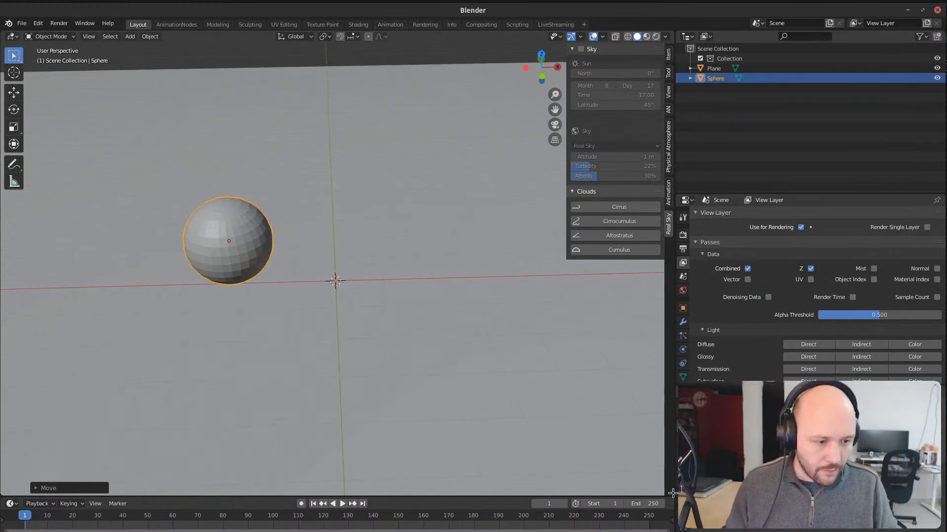
Step: Split the 3D viewport into two areas, one above the other, and make the lower one a Shader Editor
{"action": "left_click_drag", "start_coordinate": [674, 494], "coordinate": [327, 267]}
{"action": "left_click", "coordinate": [13, 275]}
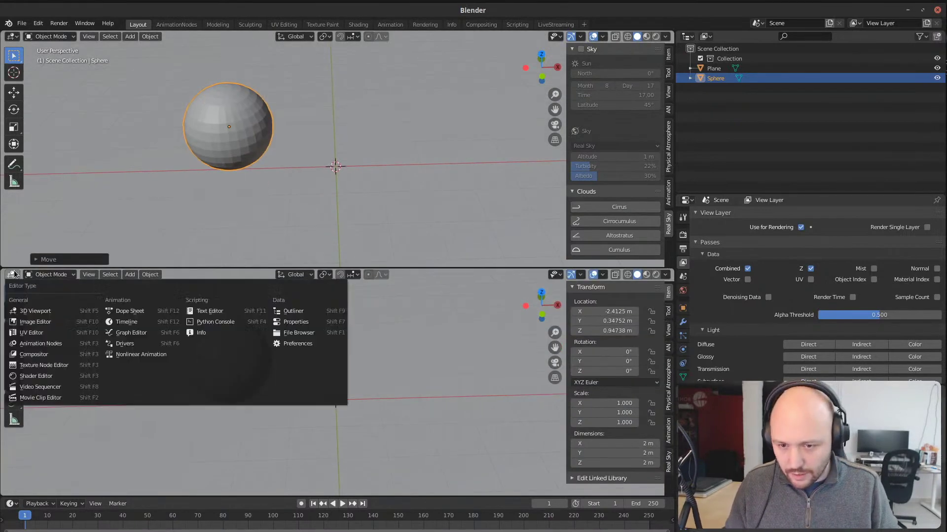
{"action": "left_click", "coordinate": [84, 376]}
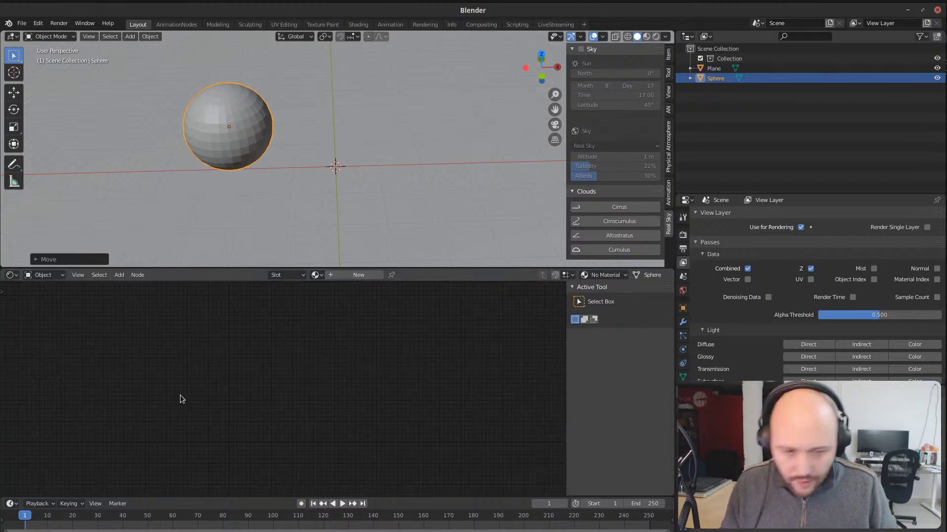
Step: Create a new material for the sphere and shade the sphere smooth
{"action": "scroll", "coordinate": [683, 345], "scroll_direction": "down", "scroll_amount": 2}
{"action": "left_click", "coordinate": [683, 355]}
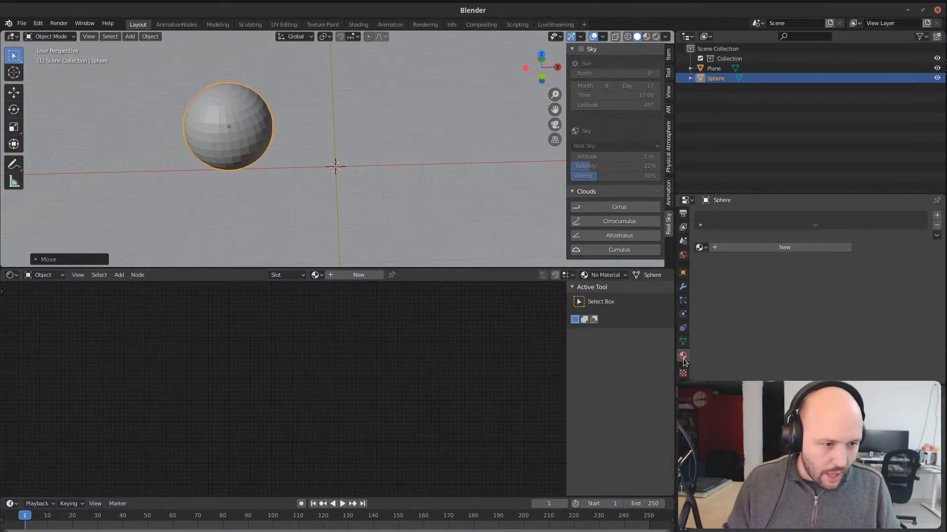
{"action": "left_click", "coordinate": [732, 250]}
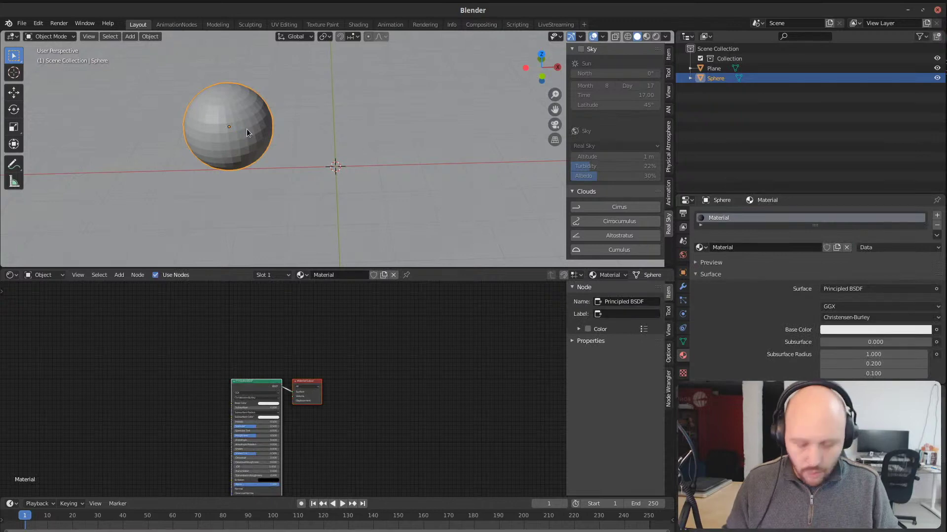
{"action": "right_click", "coordinate": [247, 129]}
{"action": "left_click", "coordinate": [248, 129]}
{"action": "scroll", "coordinate": [253, 411], "scroll_direction": "up", "scroll_amount": 2}
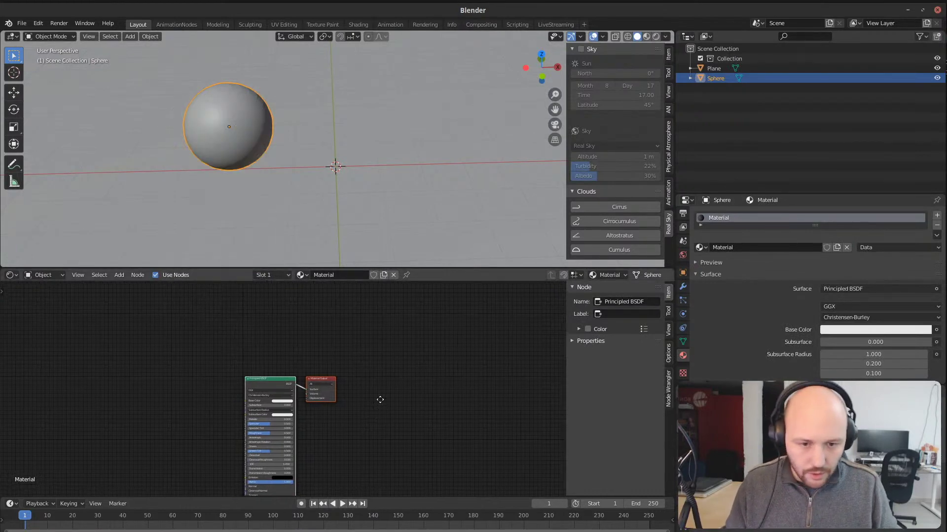
Step: Show the viewport in Rendered shading and enable the Real Sky add-on's sky to light the sphere
{"action": "left_click", "coordinate": [656, 36]}
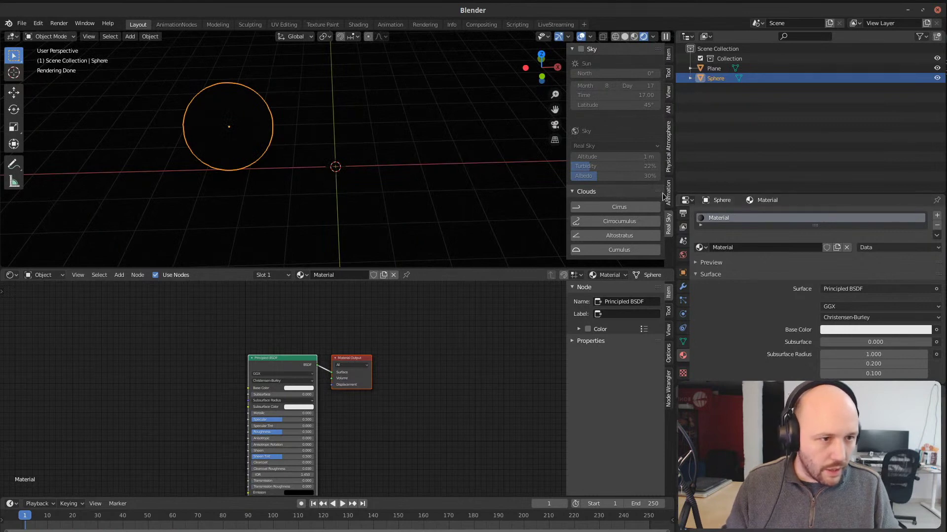
{"action": "left_click", "coordinate": [581, 49]}
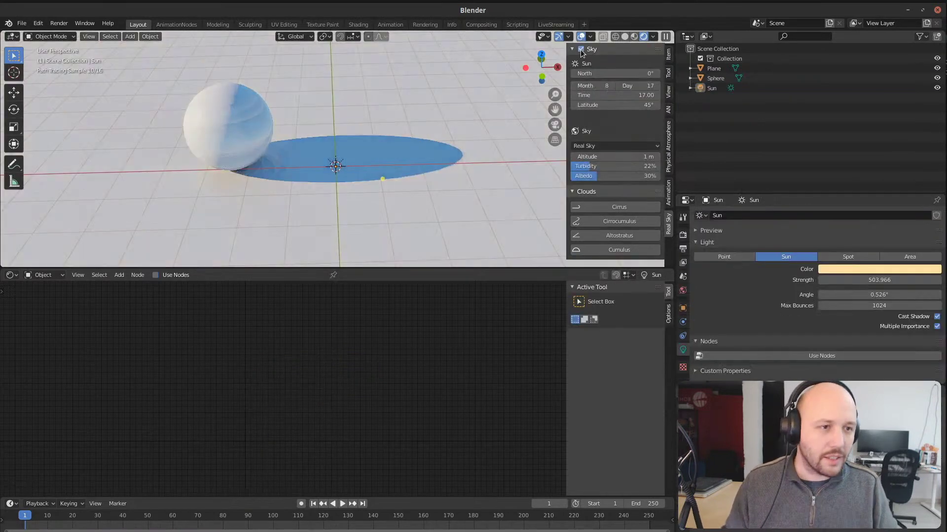
{"action": "middle_click_drag", "start_coordinate": [246, 126], "coordinate": [277, 141]}
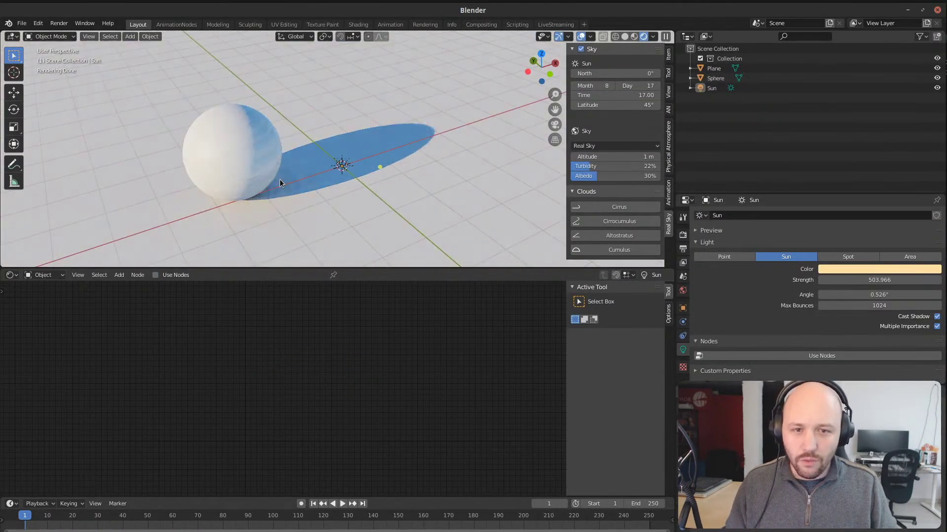
{"action": "scroll", "coordinate": [311, 175], "scroll_direction": "up", "scroll_amount": 3}
{"action": "scroll", "coordinate": [404, 170], "scroll_direction": "down", "scroll_amount": 2}
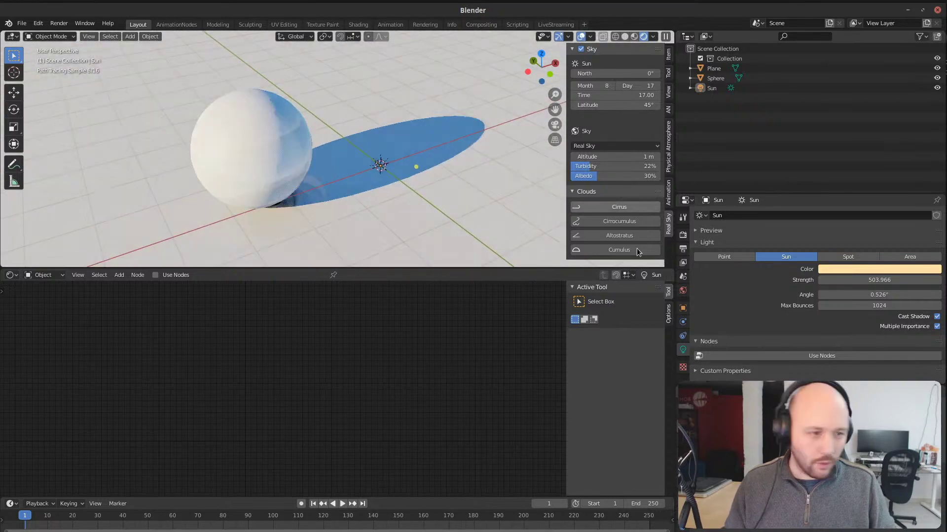
Step: Check the render settings and compare the Physical Atmosphere add-on's options with those of Real Sky
{"action": "left_click", "coordinate": [683, 235]}
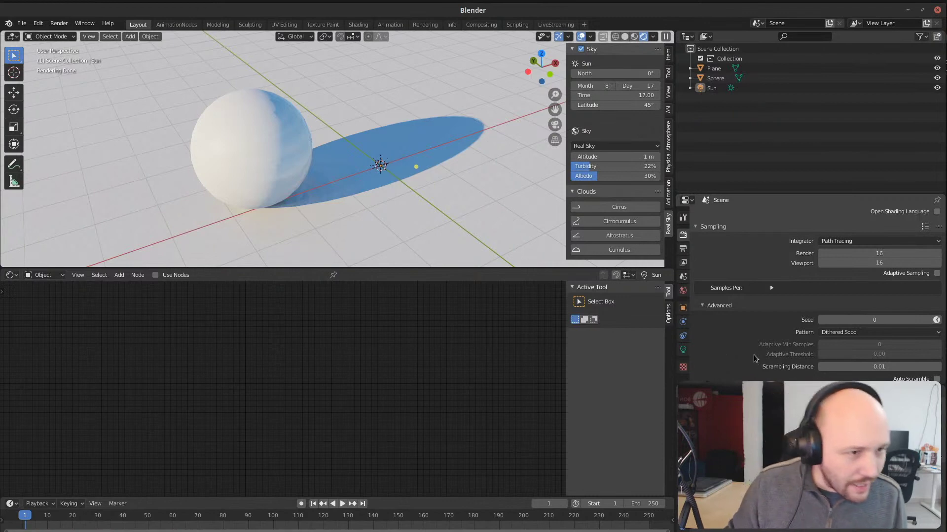
{"action": "left_click", "coordinate": [668, 148]}
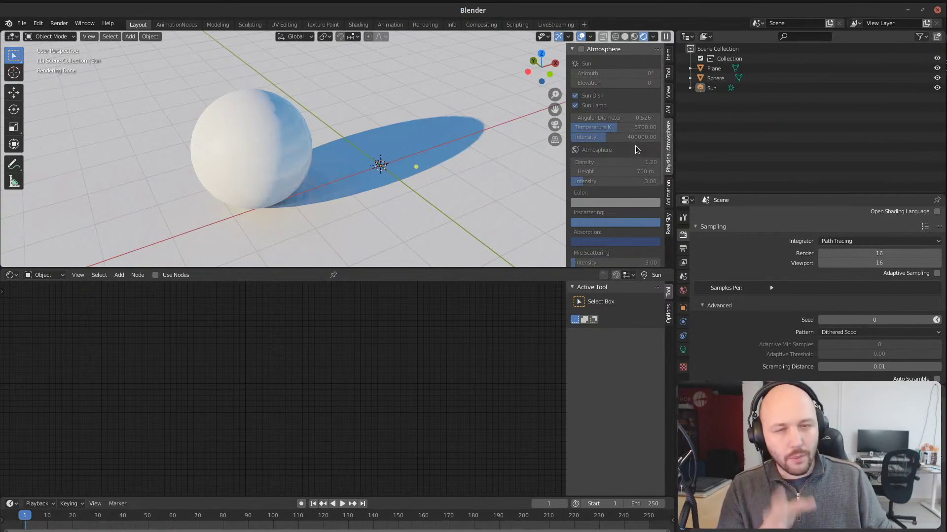
{"action": "left_click", "coordinate": [670, 225]}
{"action": "left_click", "coordinate": [672, 143]}
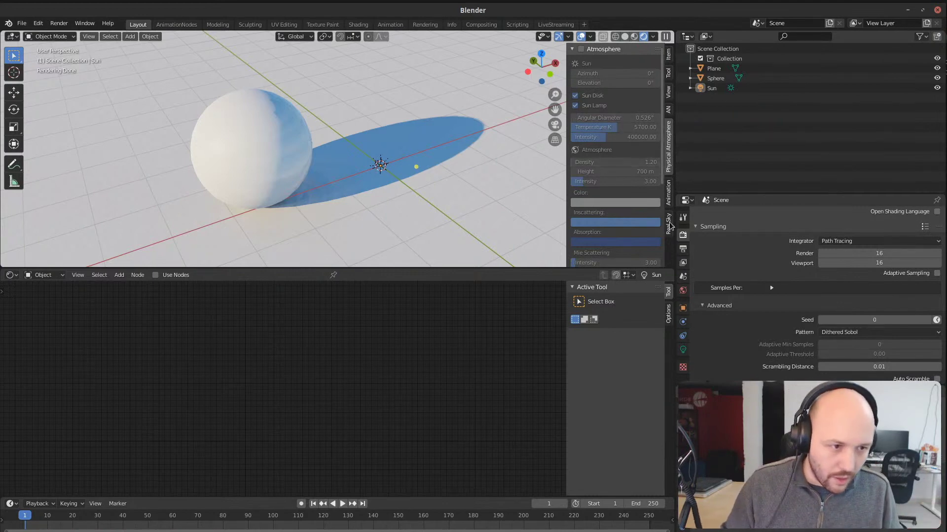
Step: Set the Real Sky time of day to 17.10 and compare its settings with the Physical Atmosphere options
{"action": "left_click", "coordinate": [664, 194]}
{"action": "mouse_move", "coordinate": [617, 95]}
{"action": "left_mouse_down"}
{"action": "mouse_move", "coordinate": [599, 95]}
{"action": "mouse_move", "coordinate": [644, 95]}
{"action": "mouse_move", "coordinate": [619, 95]}
{"action": "left_mouse_up"}
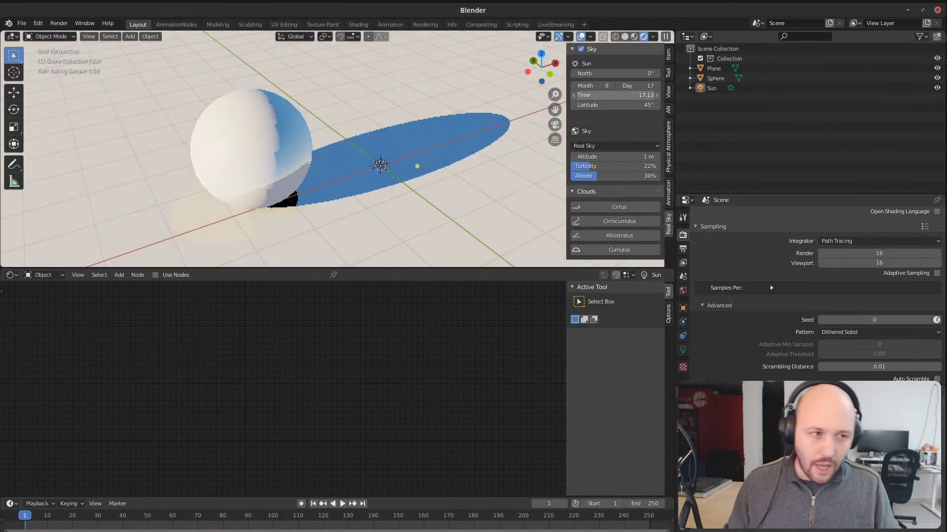
{"action": "left_click", "coordinate": [669, 147]}
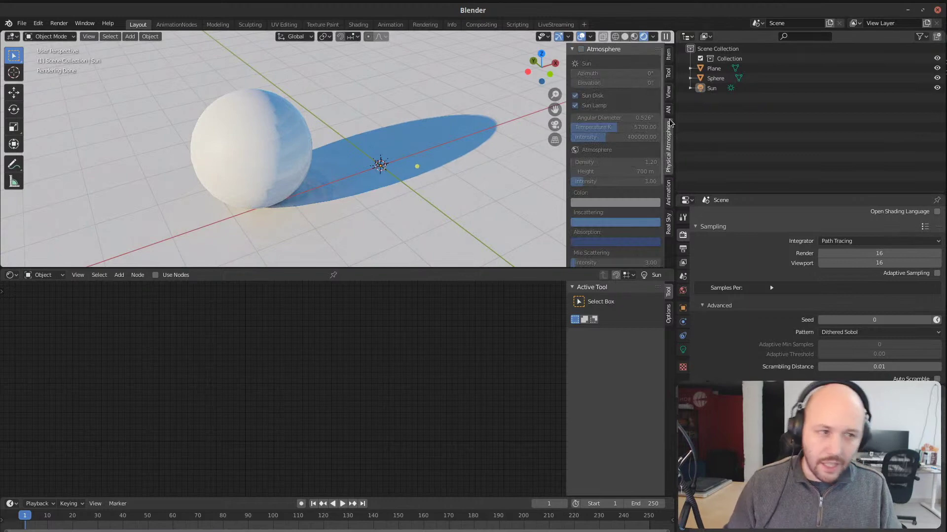
{"action": "scroll", "coordinate": [611, 143], "scroll_direction": "down", "scroll_amount": 6}
{"action": "scroll", "coordinate": [611, 149], "scroll_direction": "up", "scroll_amount": 6}
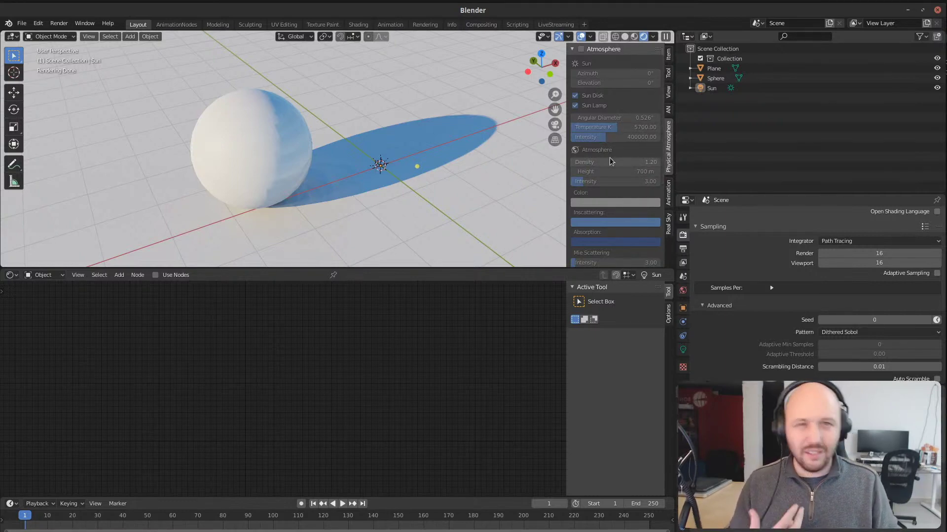
{"action": "left_click", "coordinate": [669, 233]}
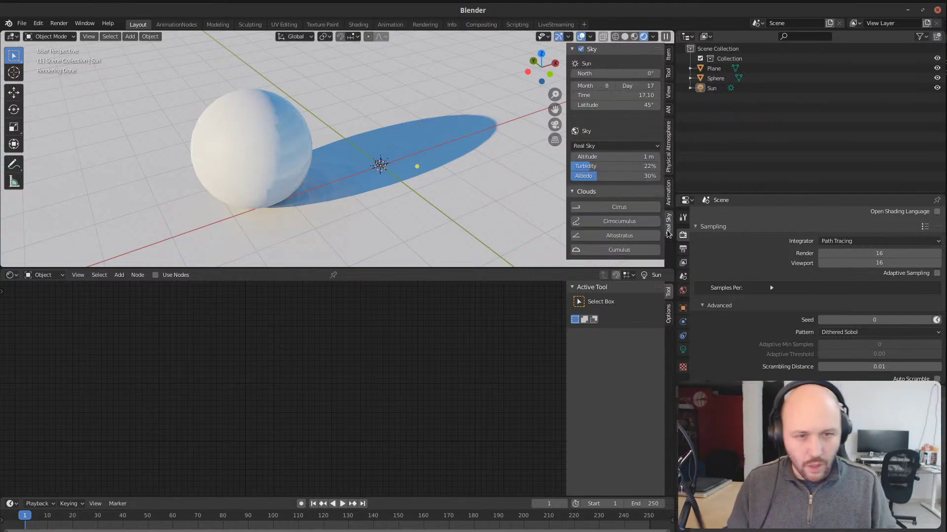
Step: Add a Subdivision Surface modifier to the sphere
{"action": "left_click", "coordinate": [286, 143]}
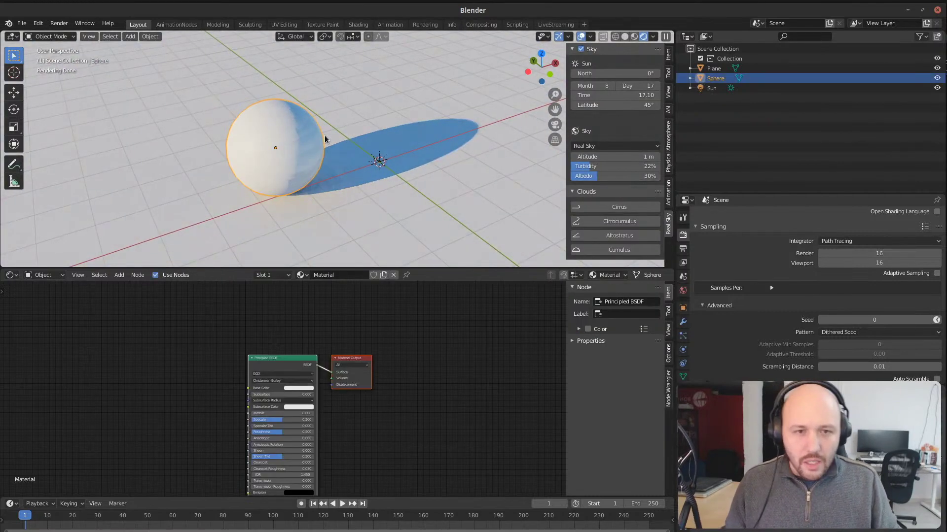
{"action": "left_click", "coordinate": [684, 323]}
{"action": "left_click", "coordinate": [769, 216]}
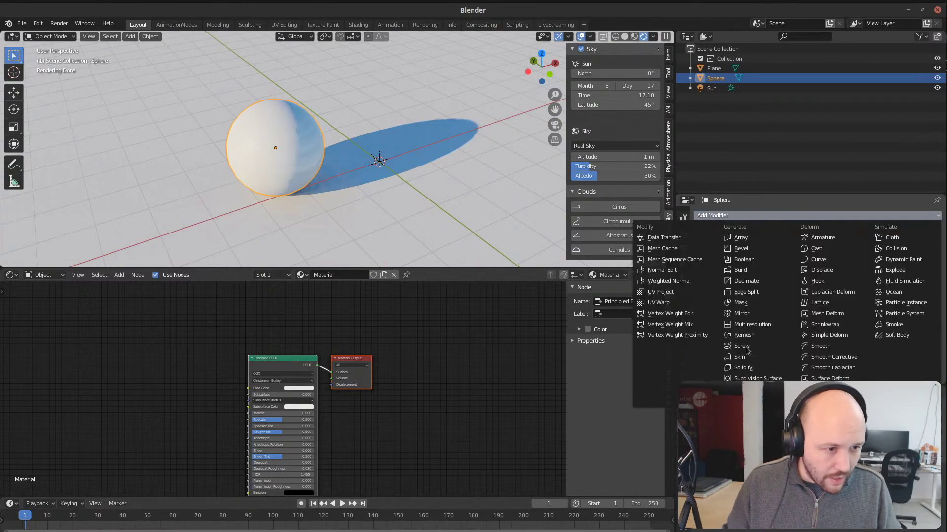
{"action": "left_click", "coordinate": [754, 378]}
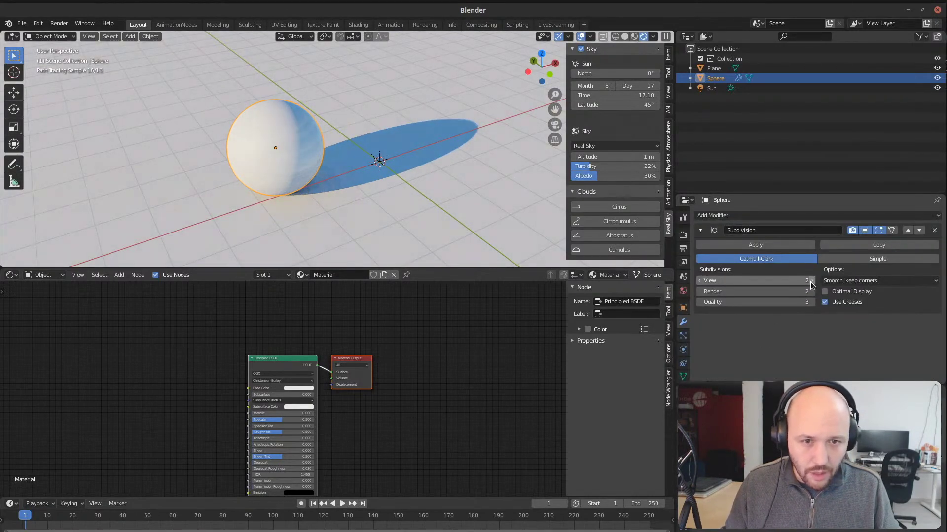
{"action": "scroll", "coordinate": [308, 144], "scroll_direction": "up", "scroll_amount": 2}
Step: Set the render sampling's Scrambling Distance to 0.20
{"action": "left_click", "coordinate": [683, 236]}
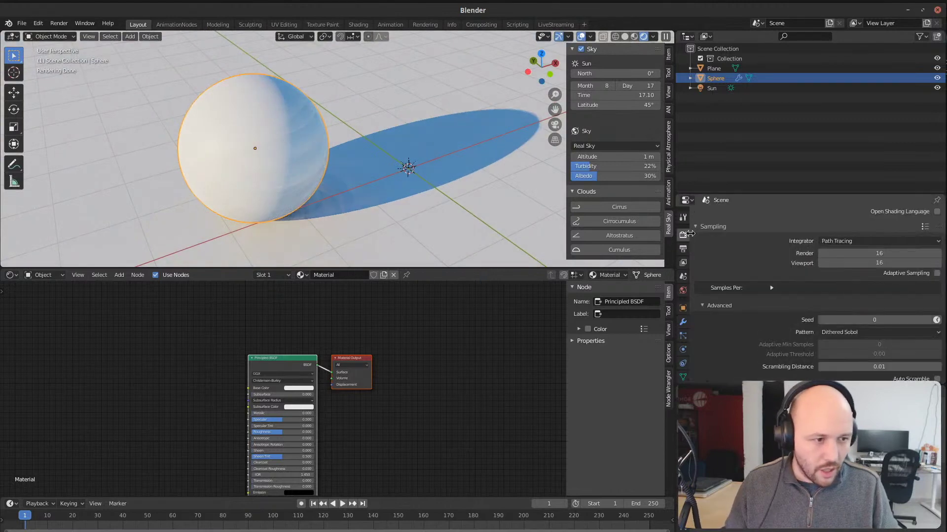
{"action": "left_click", "coordinate": [848, 336]}
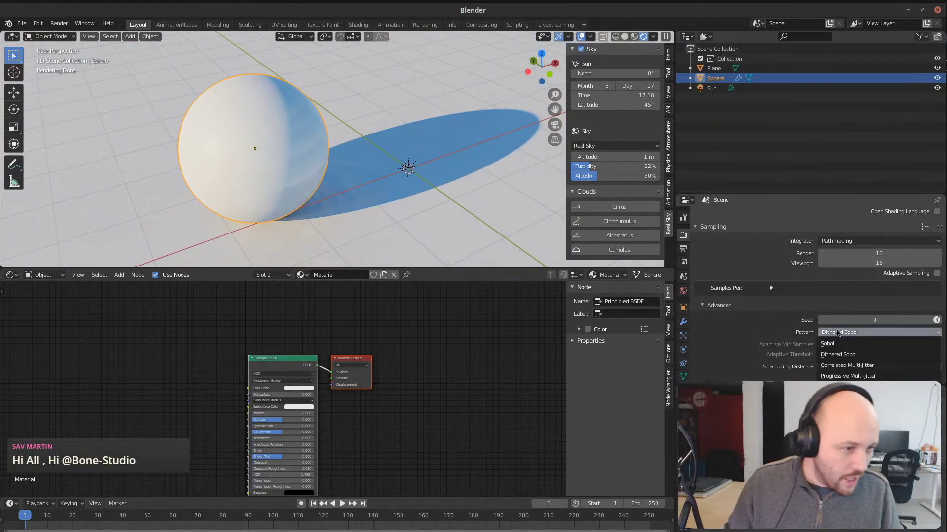
{"action": "left_click", "coordinate": [853, 368]}
{"action": "type", "text": ".2"}
{"action": "key", "text": "Return"}
{"action": "middle_click_drag", "start_coordinate": [237, 133], "coordinate": [319, 184]}
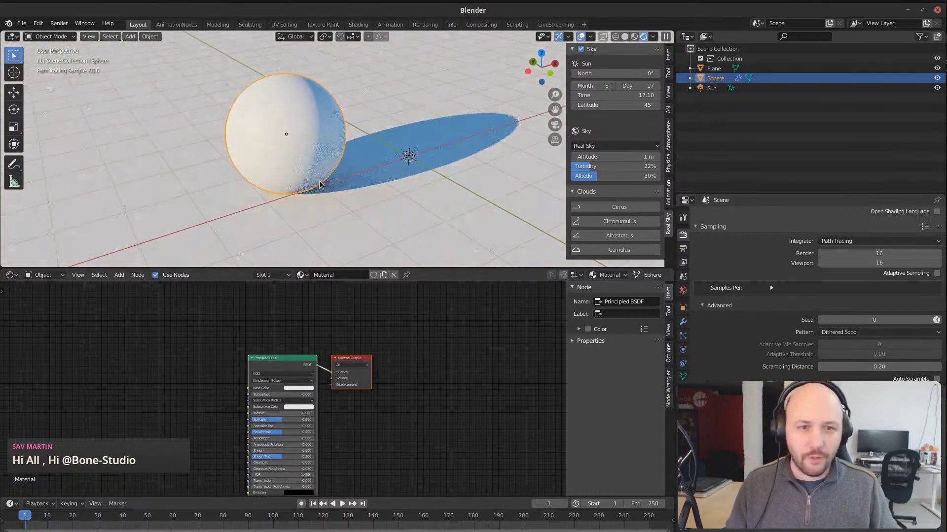
Step: Give the sphere's Principled BSDF a blue base color
{"action": "scroll", "coordinate": [289, 354], "scroll_direction": "up", "scroll_amount": 3}
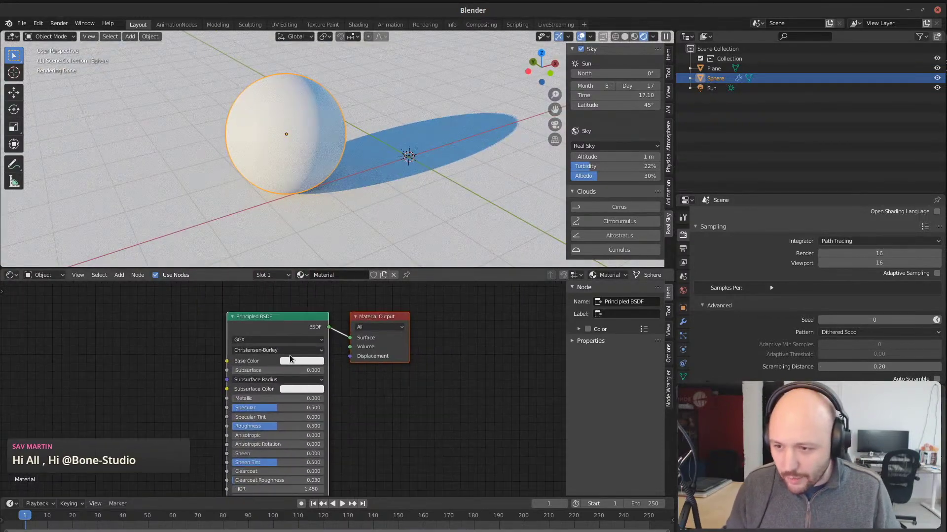
{"action": "left_click", "coordinate": [306, 362]}
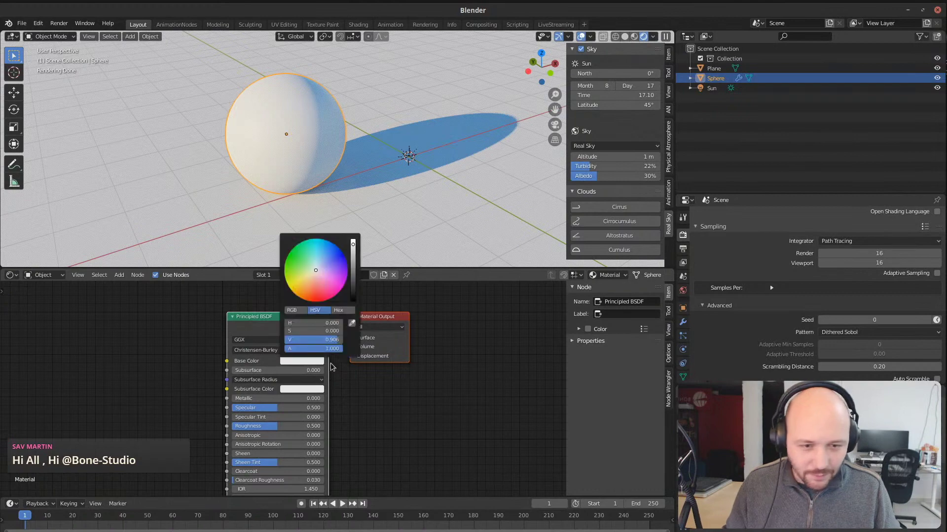
{"action": "left_click", "coordinate": [326, 248]}
Step: Duplicate the sphere three times, placing the copies in a row along the red X axis on both sides of the original
{"action": "middle_click_drag", "start_coordinate": [375, 187], "coordinate": [303, 140]}
{"action": "key", "text": "shift+d"}
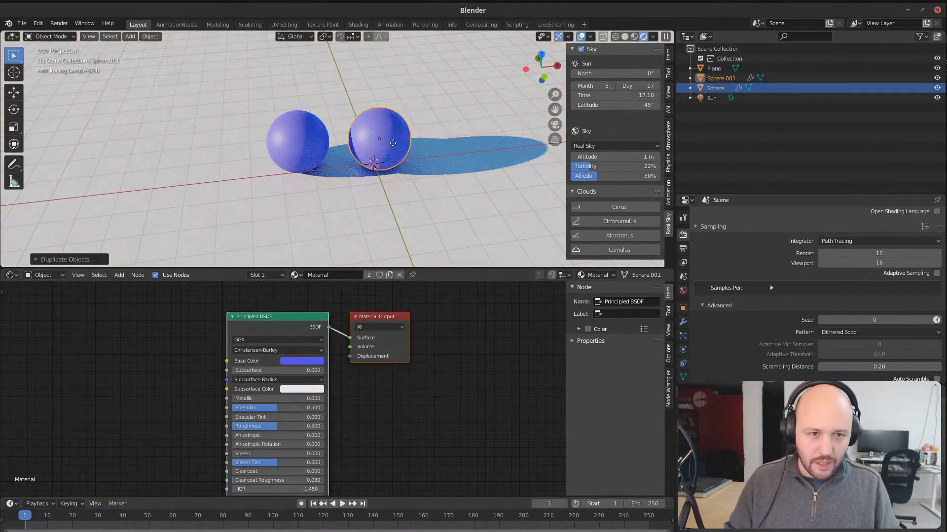
{"action": "left_click", "coordinate": [384, 144]}
{"action": "key", "text": "shift+d"}
{"action": "left_click", "coordinate": [460, 139]}
{"action": "key", "text": "shift+d"}
{"action": "left_click", "coordinate": [235, 153]}
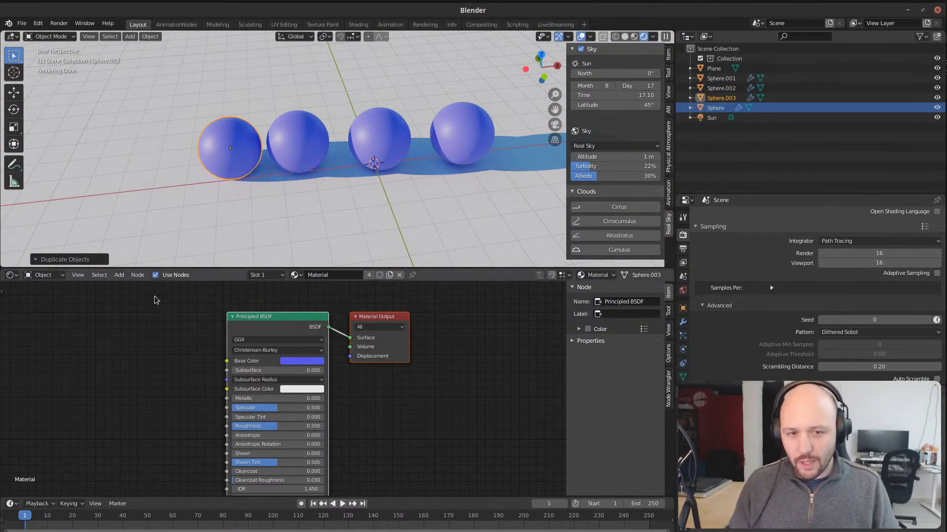
Step: Add an Object Info node to the spheres' material, placed well ahead of the Principled BSDF
{"action": "scroll", "coordinate": [148, 375], "scroll_direction": "down", "scroll_amount": 1}
{"action": "key", "text": "shift+a"}
{"action": "left_click", "coordinate": [119, 370]}
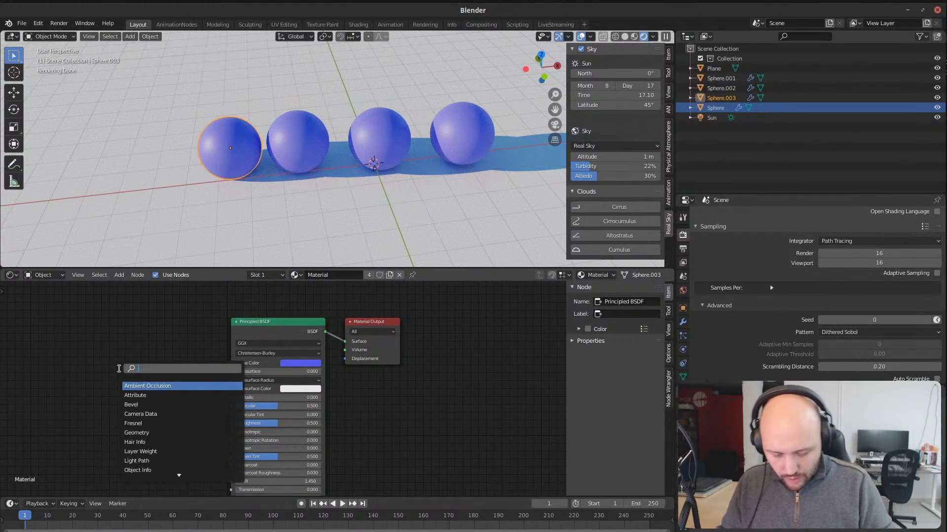
{"action": "type", "text": "info"}
{"action": "key", "text": "Down"}
{"action": "key", "text": "Return"}
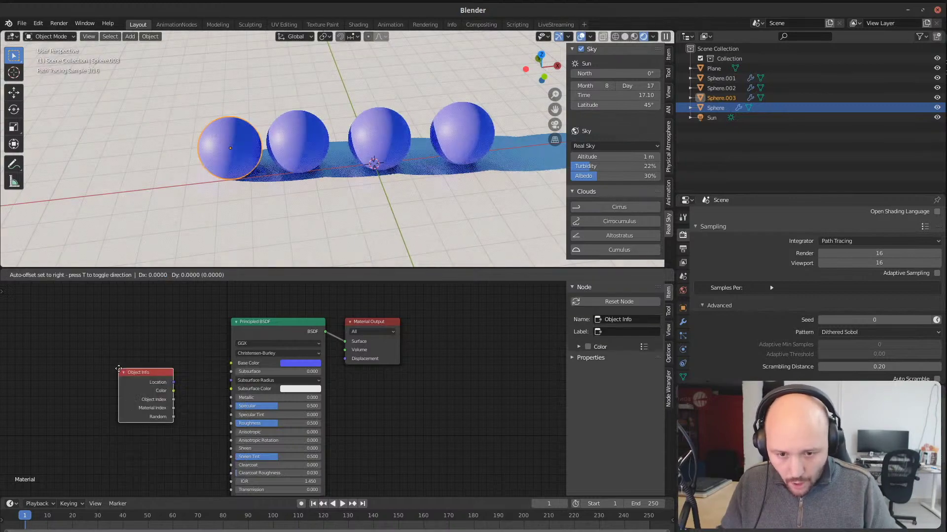
{"action": "left_click", "coordinate": [118, 368]}
{"action": "middle_click_drag", "start_coordinate": [117, 369], "coordinate": [271, 323]}
{"action": "left_click_drag", "start_coordinate": [281, 325], "coordinate": [111, 336]}
Step: Add a ColorRamp node between the Object Info and Principled BSDF nodes
{"action": "key", "text": "shift+a"}
{"action": "left_click", "coordinate": [261, 349]}
{"action": "type", "text": "ramp"}
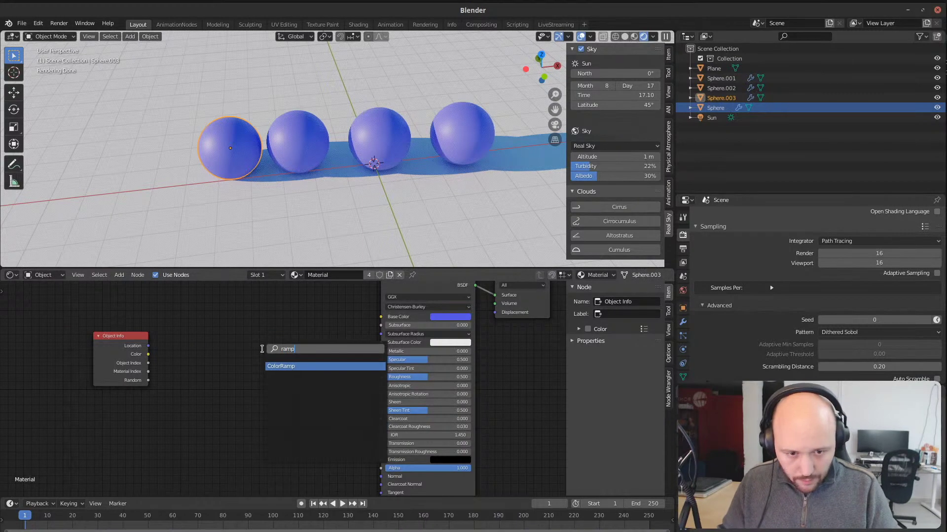
{"action": "key", "text": "Return"}
{"action": "left_click", "coordinate": [189, 326]}
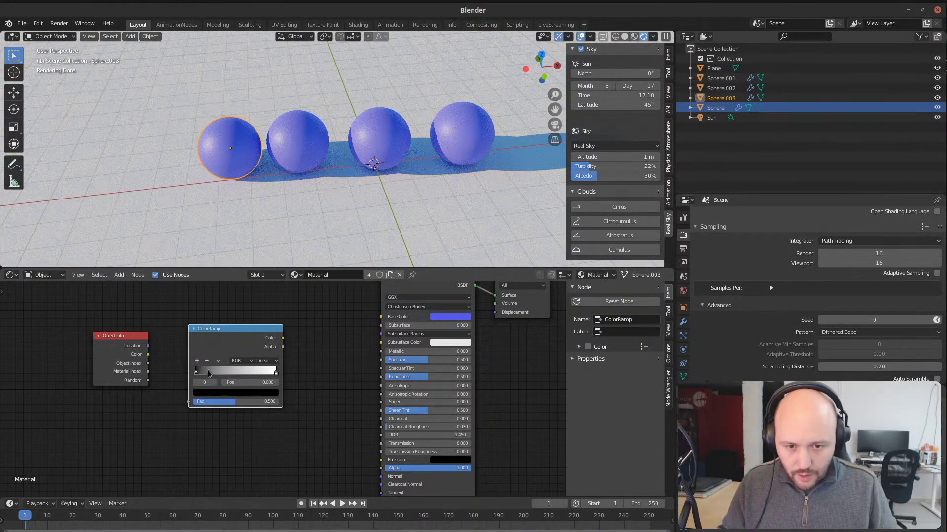
Step: Give the ColorRamp three stops with the middle one at position 0.5, using linear interpolation
{"action": "left_click", "coordinate": [198, 362]}
{"action": "left_click", "coordinate": [198, 363]}
{"action": "mouse_move", "coordinate": [236, 374]}
{"action": "left_mouse_down"}
{"action": "mouse_move", "coordinate": [252, 373]}
{"action": "mouse_move", "coordinate": [223, 374]}
{"action": "left_mouse_up"}
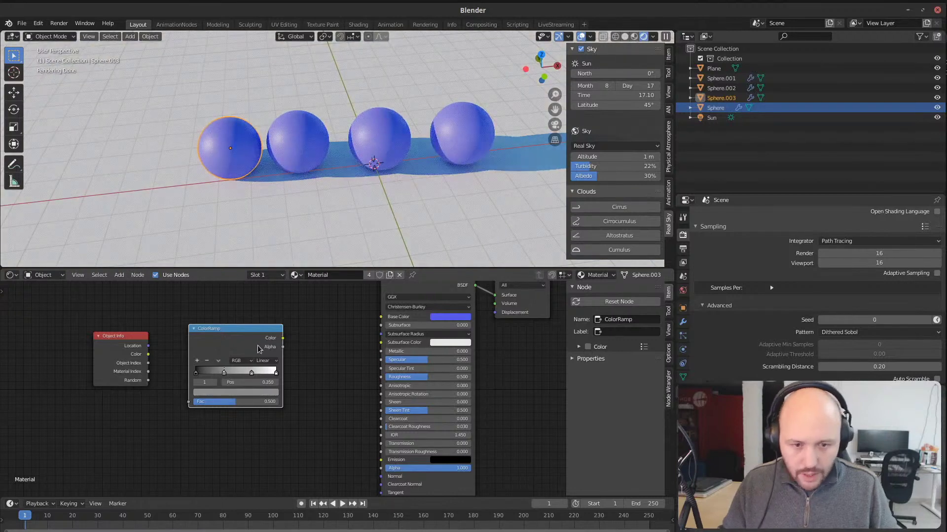
{"action": "left_click", "coordinate": [266, 360]}
{"action": "left_click", "coordinate": [272, 387]}
{"action": "left_click", "coordinate": [250, 373]}
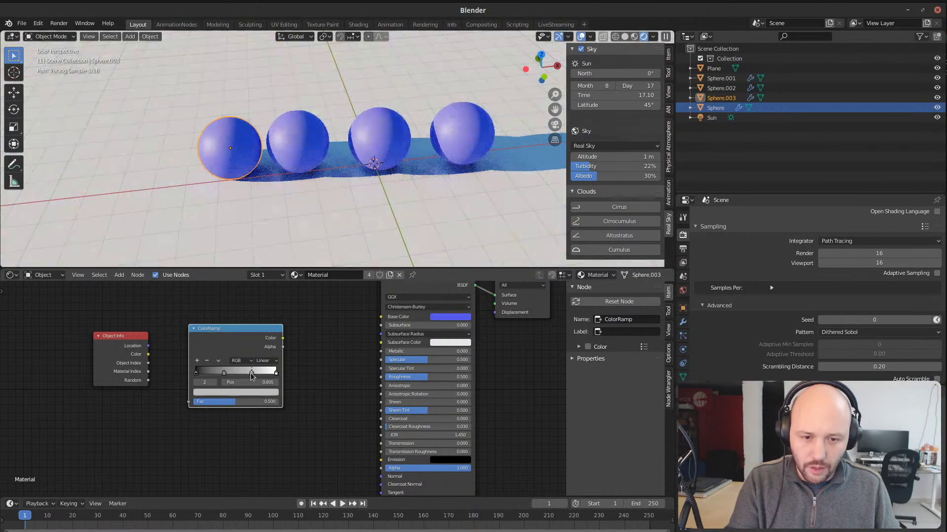
{"action": "left_click", "coordinate": [206, 361]}
{"action": "left_click_drag", "start_coordinate": [223, 375], "coordinate": [247, 374]}
Step: Color the ColorRamp's first stop red, its last stop blue and its middle stop green
{"action": "left_click", "coordinate": [208, 373]}
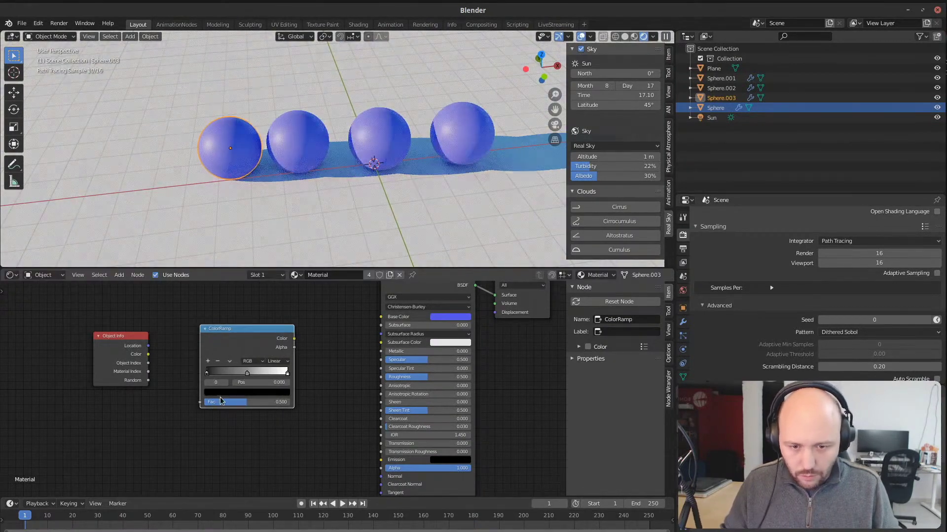
{"action": "left_click", "coordinate": [221, 393]}
{"action": "left_click", "coordinate": [272, 305]}
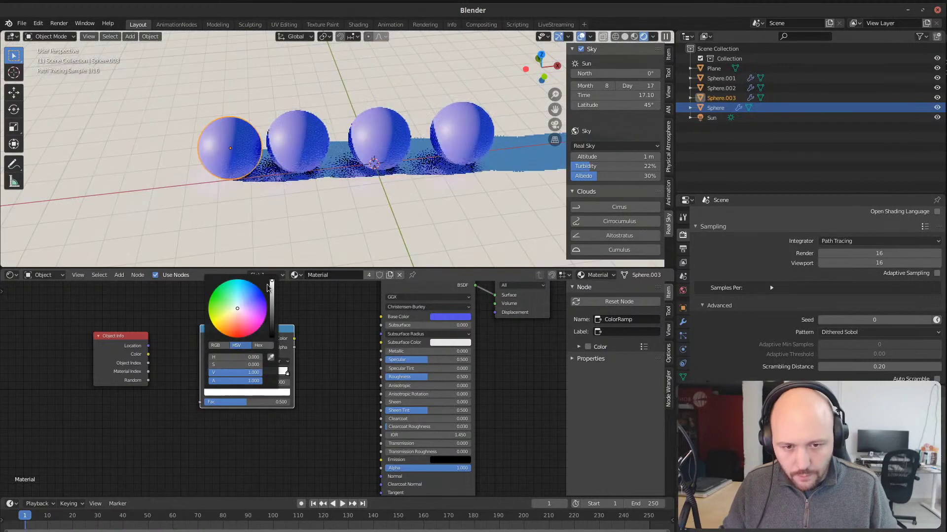
{"action": "left_click", "coordinate": [238, 328]}
{"action": "left_click", "coordinate": [288, 374]}
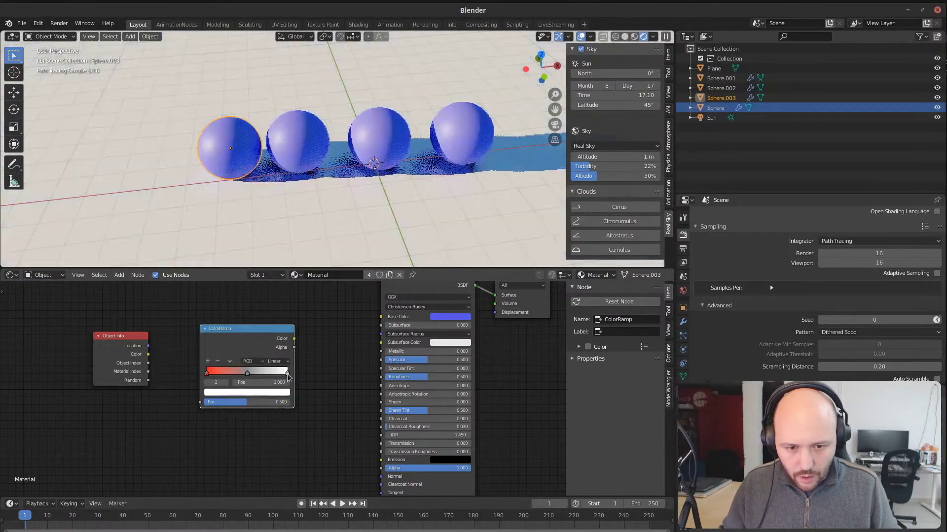
{"action": "left_click", "coordinate": [271, 392]}
{"action": "left_click", "coordinate": [263, 294]}
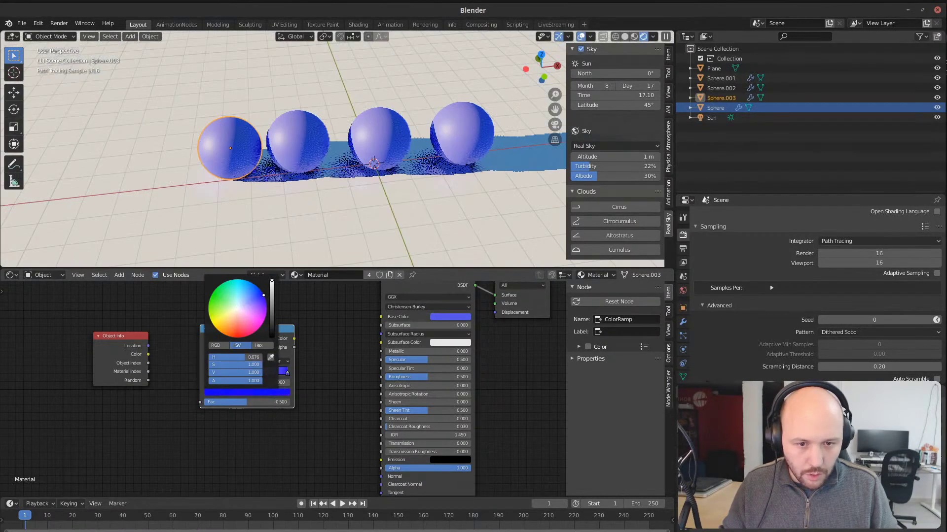
{"action": "left_click", "coordinate": [247, 374]}
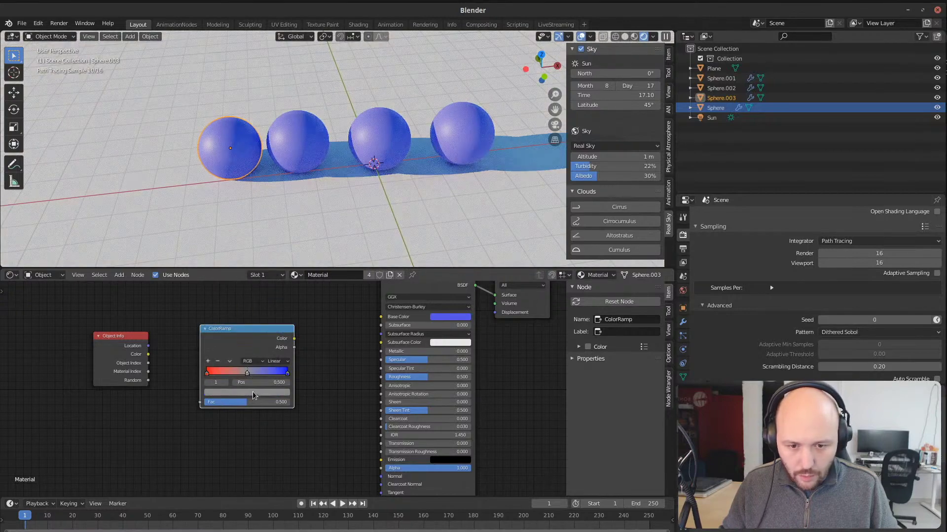
{"action": "left_click", "coordinate": [253, 390]}
{"action": "left_click", "coordinate": [213, 295]}
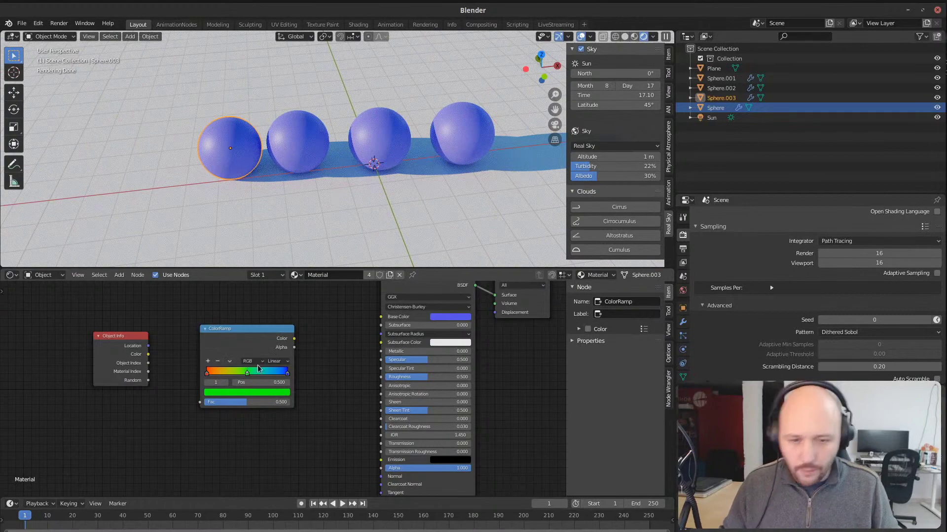
Step: Connect the Object Info's Random output to the ColorRamp's Fac, and the ramp's Color to the Principled BSDF's Base Color
{"action": "left_click_drag", "start_coordinate": [148, 380], "coordinate": [200, 402]}
{"action": "left_click_drag", "start_coordinate": [294, 339], "coordinate": [381, 317]}
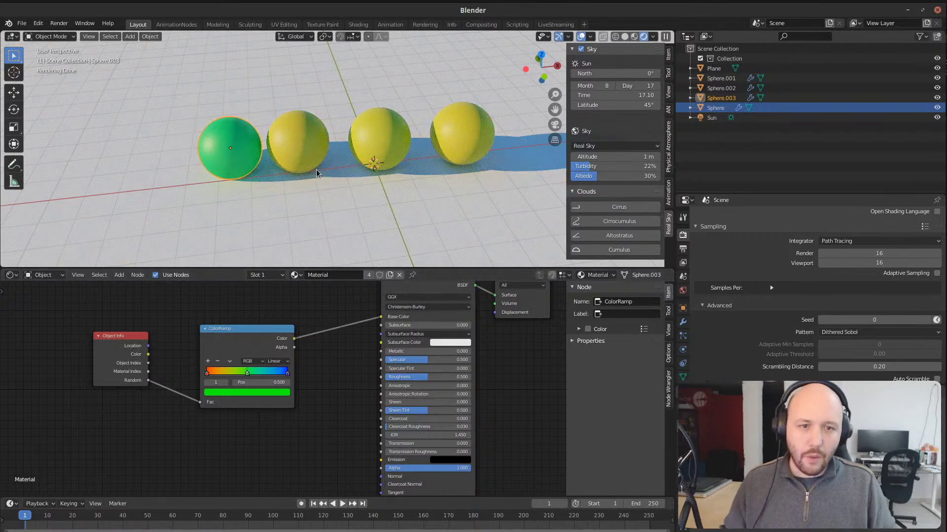
{"action": "middle_click_drag", "start_coordinate": [316, 172], "coordinate": [314, 190]}
Step: Switch the ColorRamp to Constant interpolation and reposition its stops, with green at 0.432 and blue a little beyond it
{"action": "mouse_move", "coordinate": [246, 373]}
{"action": "left_mouse_down"}
{"action": "mouse_move", "coordinate": [226, 372]}
{"action": "mouse_move", "coordinate": [250, 374]}
{"action": "left_mouse_up"}
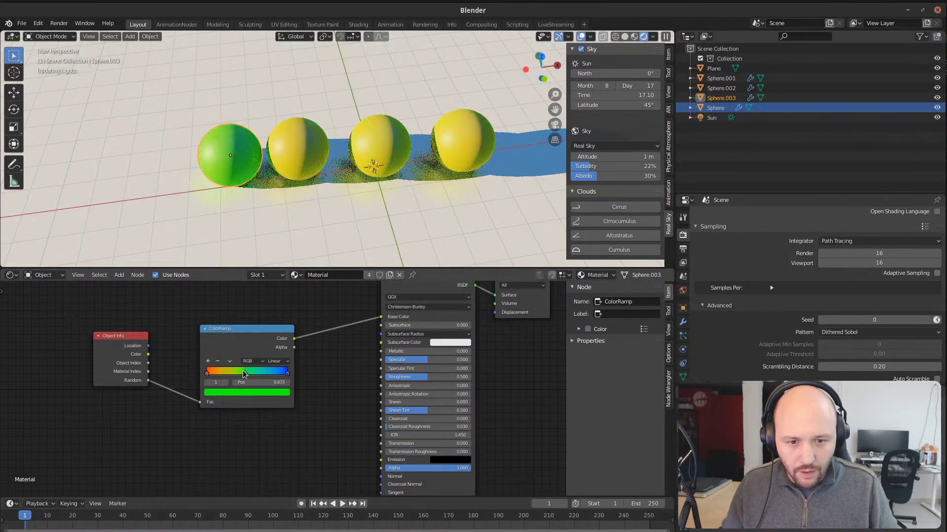
{"action": "left_click", "coordinate": [273, 362]}
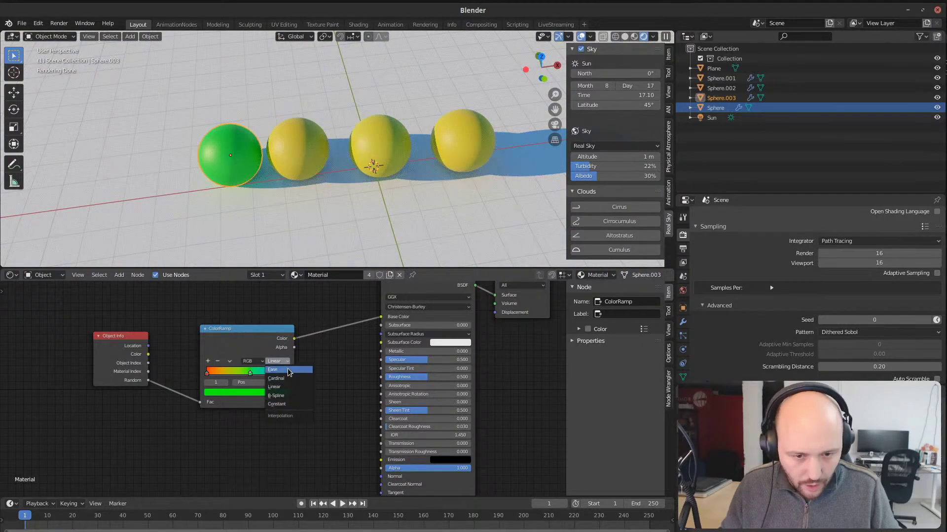
{"action": "left_click", "coordinate": [290, 403]}
{"action": "left_click_drag", "start_coordinate": [262, 353], "coordinate": [208, 375]}
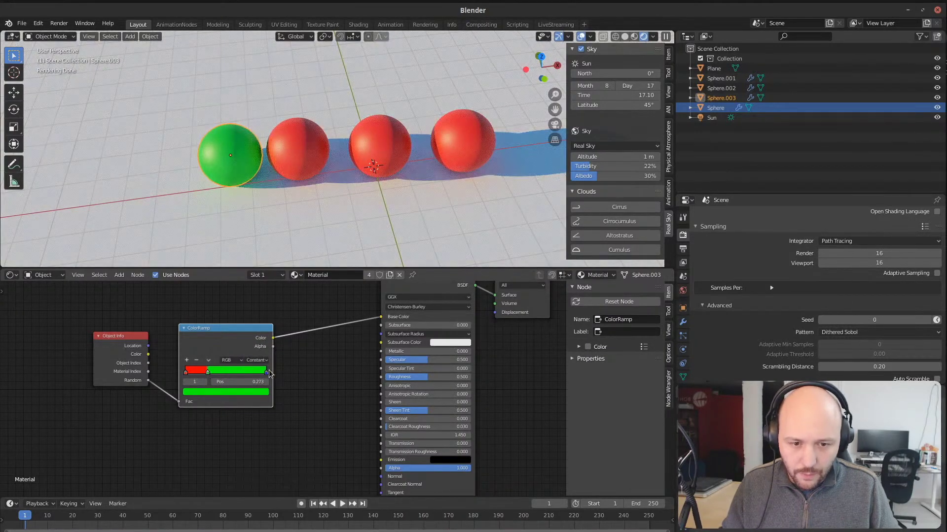
{"action": "left_click_drag", "start_coordinate": [266, 373], "coordinate": [216, 374]}
{"action": "left_click_drag", "start_coordinate": [214, 372], "coordinate": [228, 372]}
Step: Insert a Math node between the Object Info's Random output and the ColorRamp and set it to Divide
{"action": "middle_click_drag", "start_coordinate": [167, 394], "coordinate": [218, 384]}
{"action": "left_click_drag", "start_coordinate": [154, 339], "coordinate": [80, 349]}
{"action": "key", "text": "shift+a"}
{"action": "type", "text": "math"}
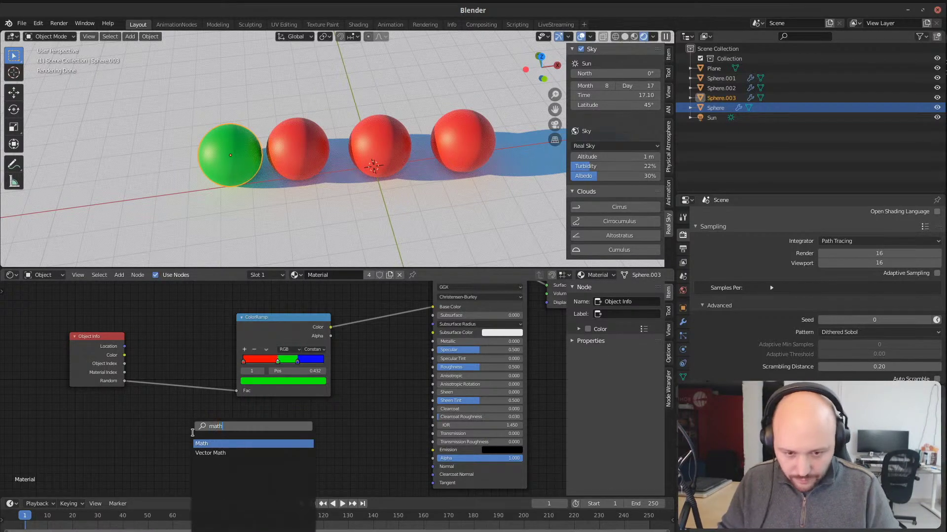
{"action": "key", "text": "Return"}
{"action": "left_click", "coordinate": [192, 389]}
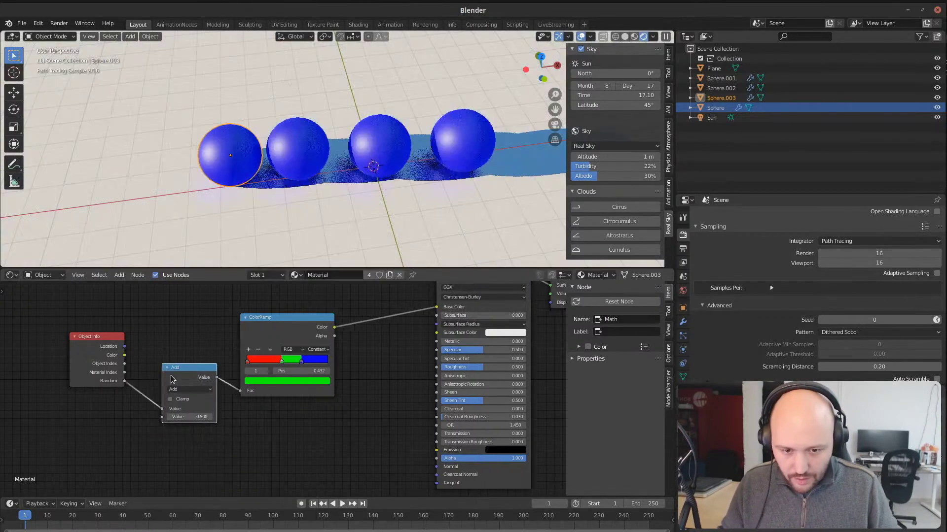
{"action": "left_click", "coordinate": [194, 390]}
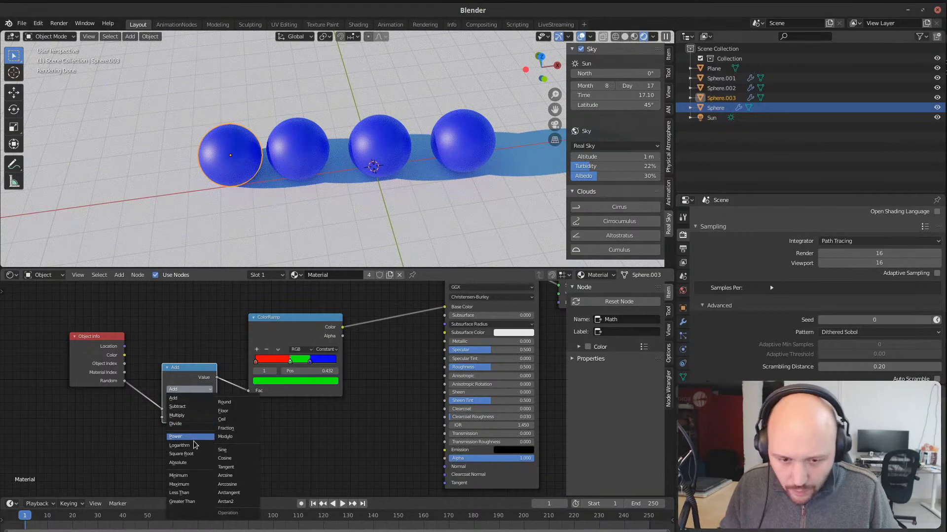
{"action": "left_click", "coordinate": [194, 424]}
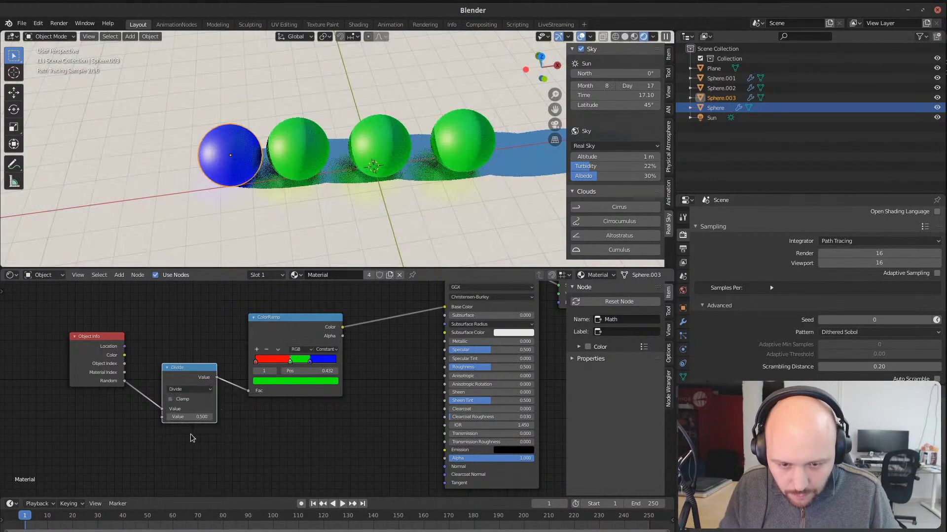
Step: Shift the ColorRamp's green stop to 0.386 and preview the Object Info's Random output on the spheres
{"action": "left_click", "coordinate": [310, 361]}
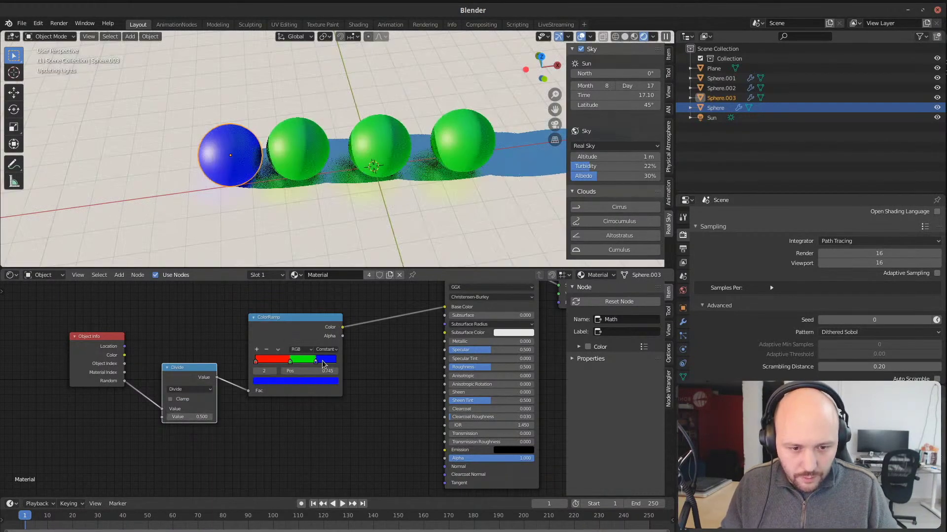
{"action": "left_click_drag", "start_coordinate": [290, 362], "coordinate": [286, 362]}
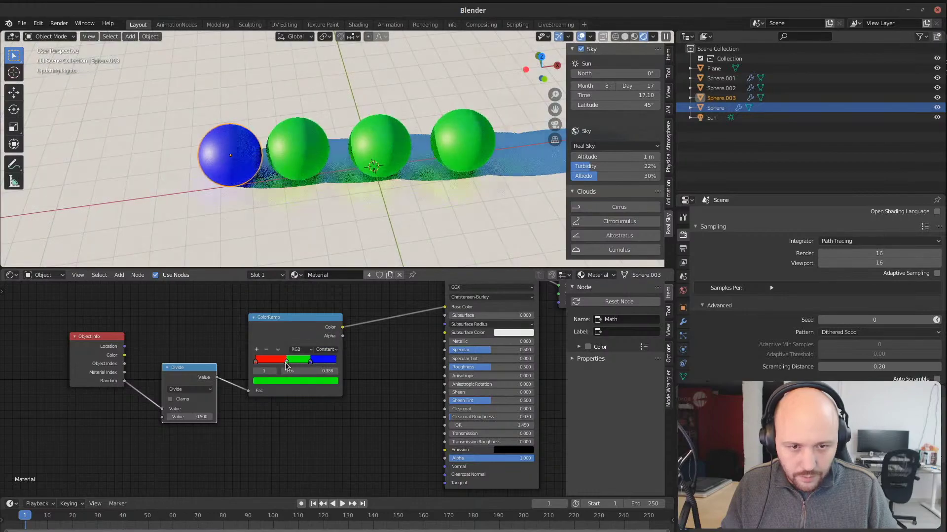
{"action": "left_click", "coordinate": [101, 357], "text": "ctrl+shift"}
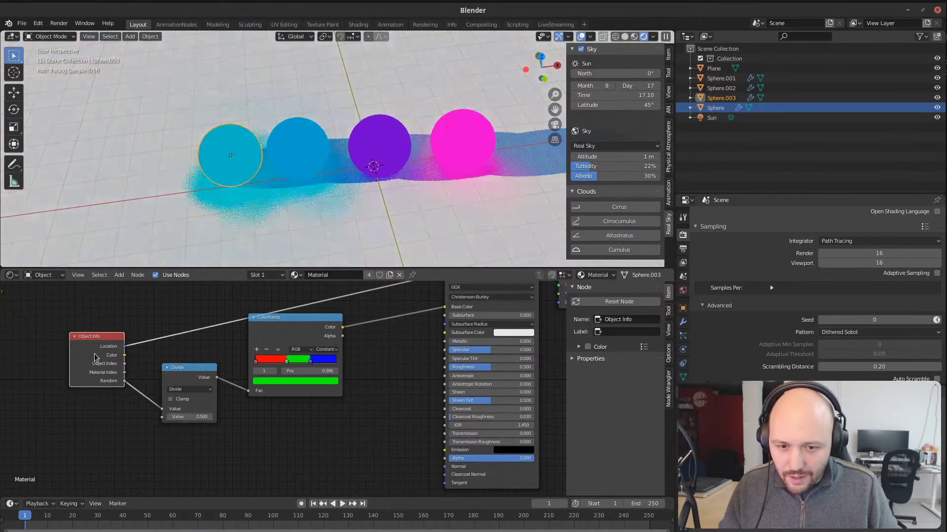
{"action": "left_click", "coordinate": [101, 357], "text": "ctrl+shift"}
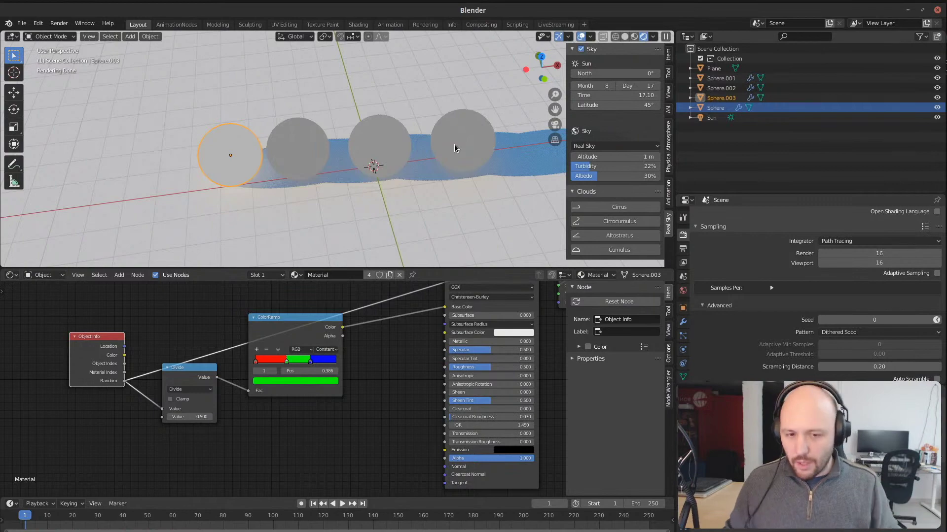
Step: Delete the Object Info and Divide nodes, and preview the Principled BSDF on the spheres again
{"action": "middle_click_drag", "start_coordinate": [352, 336], "coordinate": [261, 377]}
{"action": "scroll", "coordinate": [247, 379], "scroll_direction": "down", "scroll_amount": 1}
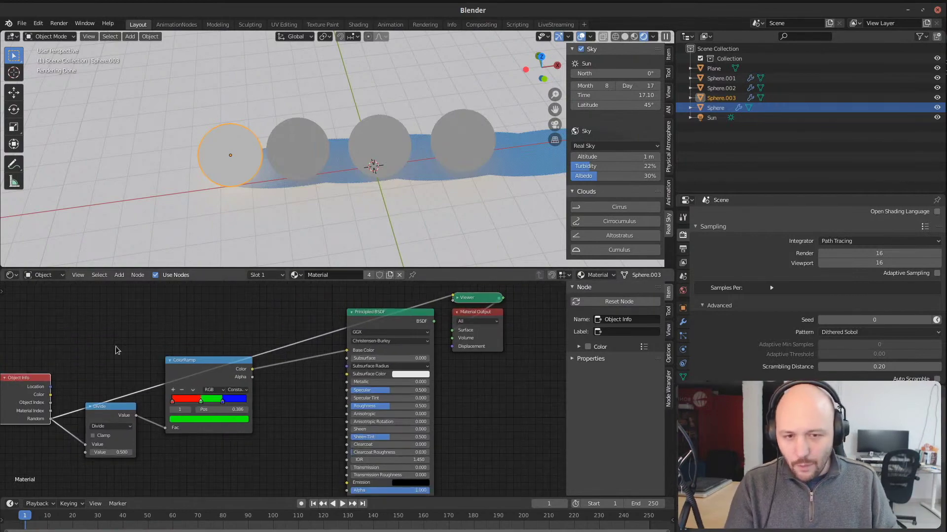
{"action": "key", "text": "x"}
{"action": "left_click", "coordinate": [100, 412]}
{"action": "key", "text": "x"}
{"action": "left_click_drag", "start_coordinate": [220, 370], "coordinate": [253, 400]}
{"action": "left_click", "coordinate": [402, 318], "text": "ctrl+shift"}
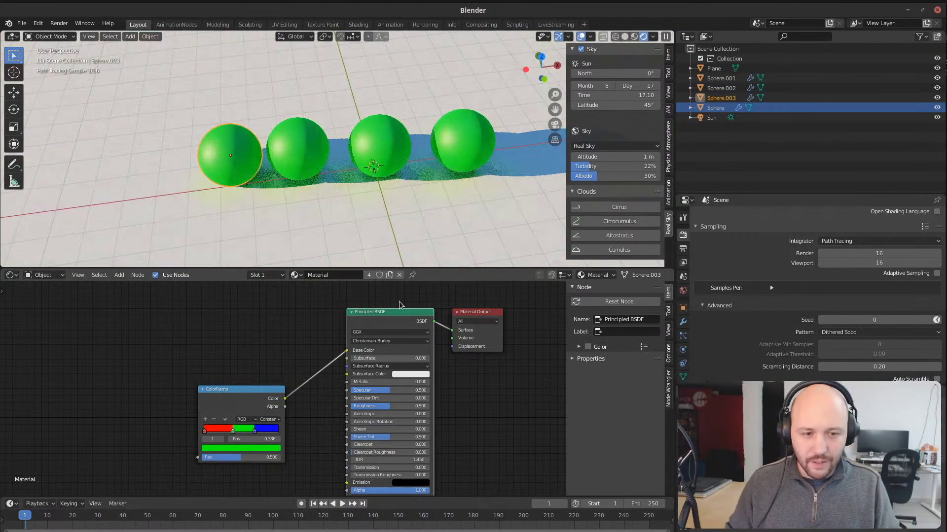
Step: Join the four spheres into a single object, with the sphere at the far end of the row as the active one
{"action": "left_click", "coordinate": [314, 155]}
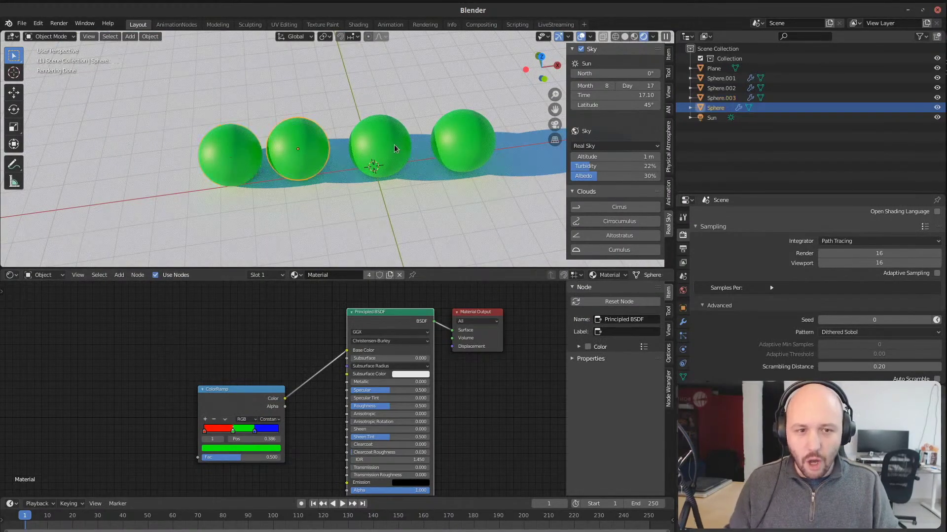
{"action": "left_click", "coordinate": [395, 144]}
{"action": "left_click", "coordinate": [444, 138]}
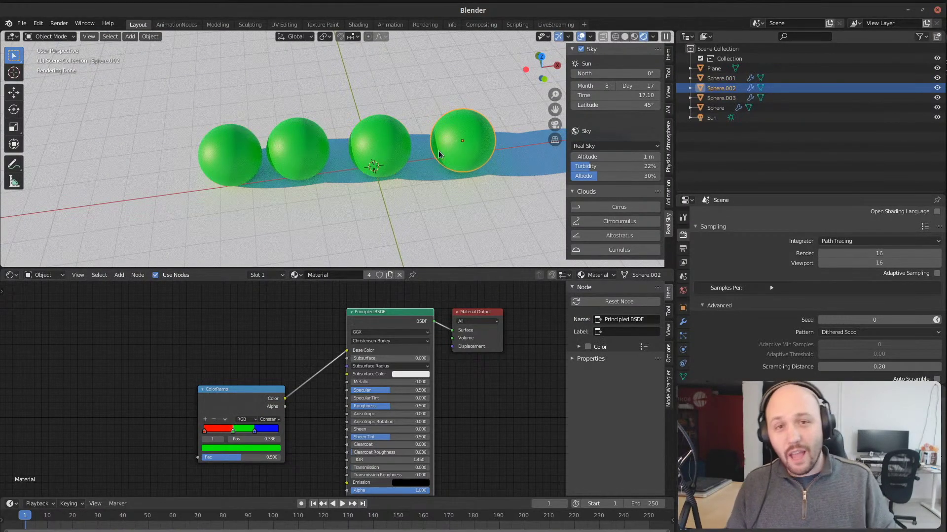
{"action": "left_click", "coordinate": [220, 154], "text": "shift"}
{"action": "left_click", "coordinate": [299, 147], "text": "shift"}
{"action": "left_click", "coordinate": [380, 145], "text": "shift"}
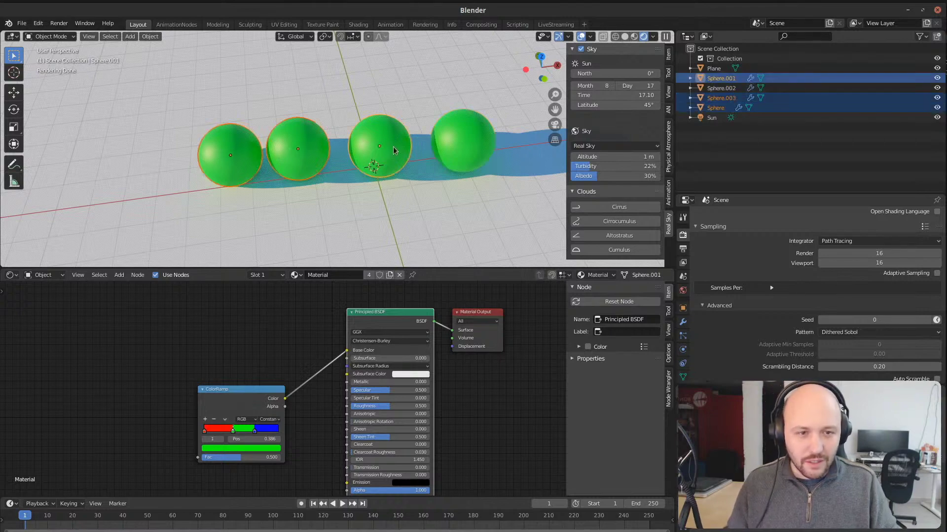
{"action": "left_click", "coordinate": [445, 143], "text": "shift"}
{"action": "key", "text": "ctrl+j"}
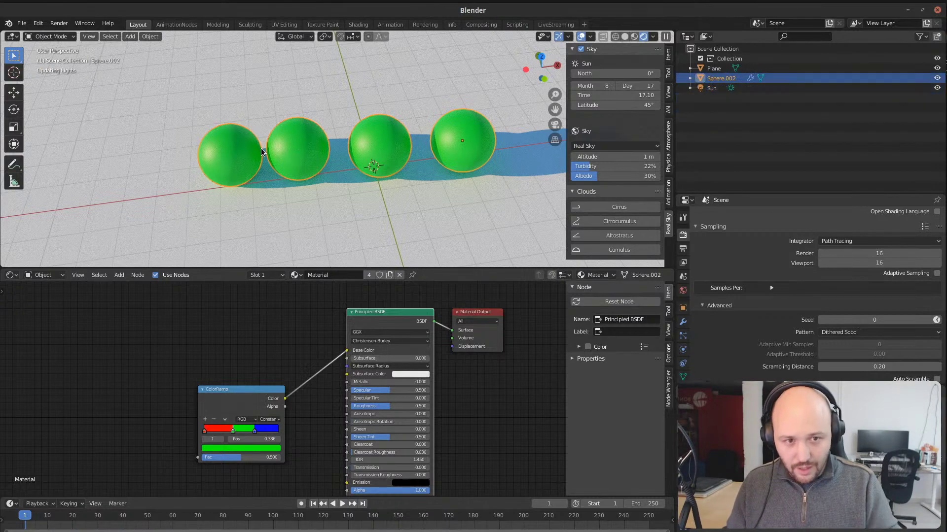
Step: Add a new Object Info node well ahead of the ColorRamp and preview its Random output on the joined spheres
{"action": "middle_click_drag", "start_coordinate": [223, 356], "coordinate": [267, 353]}
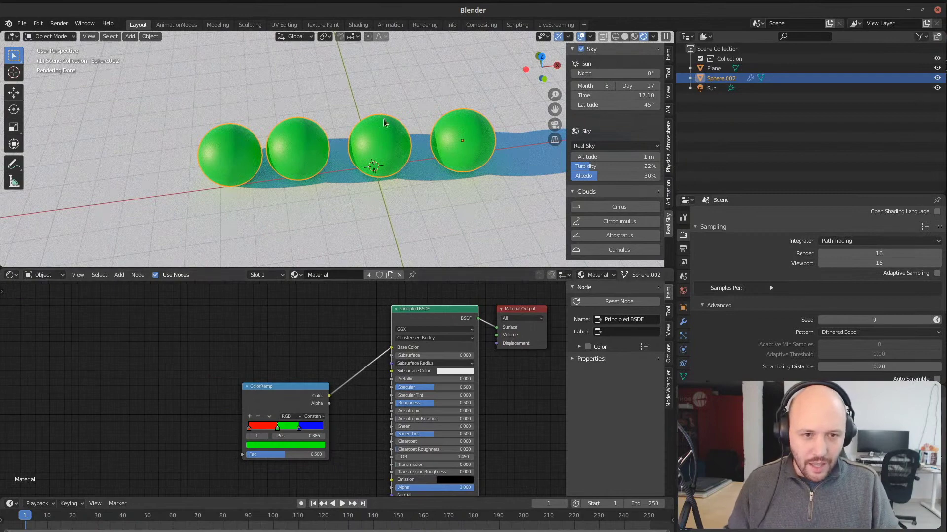
{"action": "key", "text": "shift+a"}
{"action": "left_click", "coordinate": [151, 394]}
{"action": "type", "text": "obj"}
{"action": "key", "text": "Return"}
{"action": "left_click", "coordinate": [163, 404]}
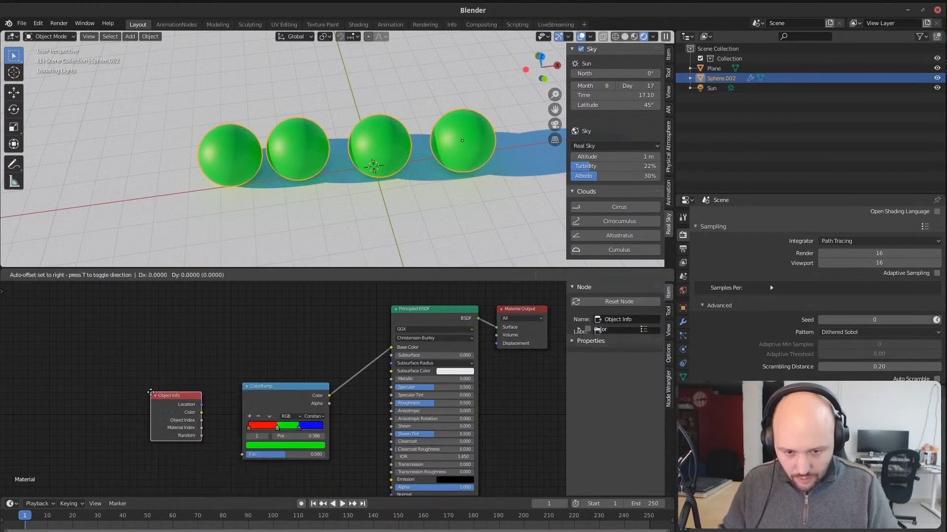
{"action": "left_click", "coordinate": [168, 413], "text": "ctrl+shift"}
{"action": "left_click_drag", "start_coordinate": [168, 413], "coordinate": [44, 395]}
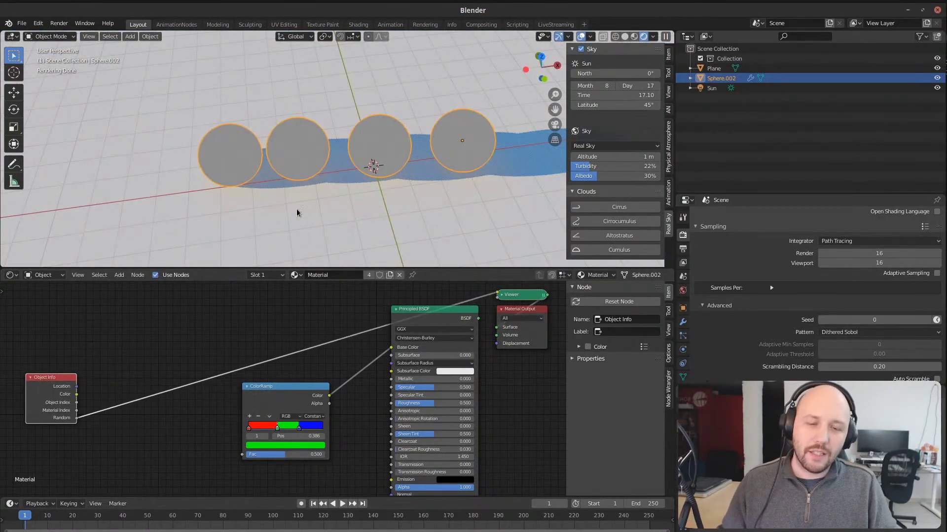
Step: Open the node search for adding another node between the Object Info and the ColorRamp
{"action": "middle_click_drag", "start_coordinate": [167, 454], "coordinate": [214, 407]}
{"action": "key", "text": "shift+a"}
{"action": "left_click", "coordinate": [214, 408]}
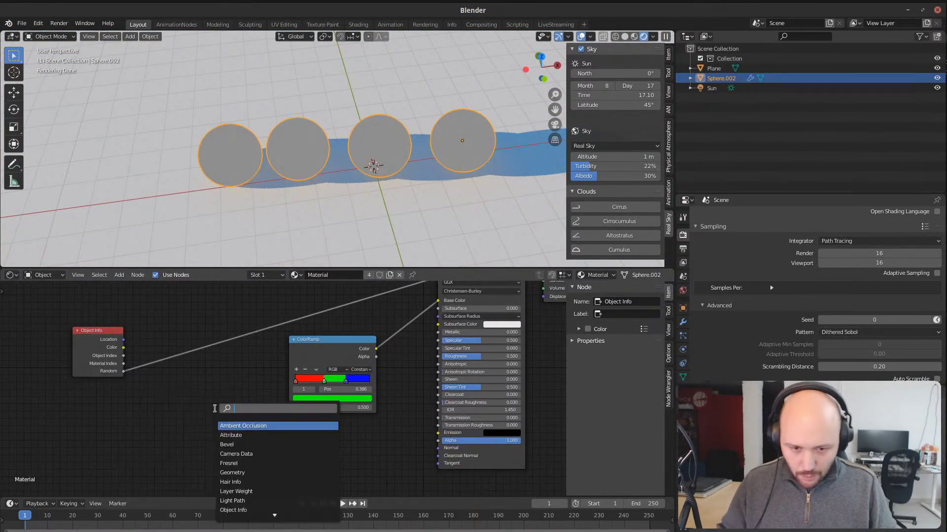
Step: Insert a ColorRamp node on the Object Info Random link and move its white stop to 0.759
{"action": "type", "text": "ramp"}
{"action": "key", "text": "Return"}
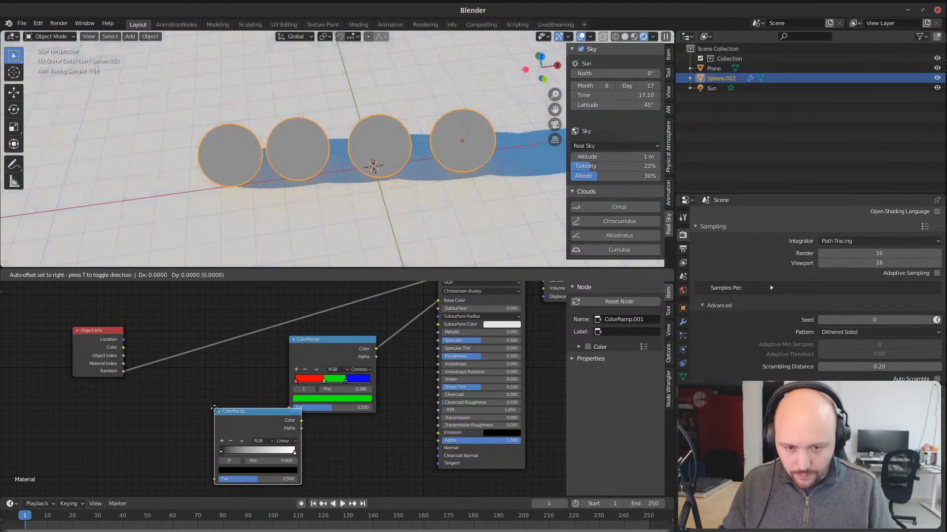
{"action": "left_click", "coordinate": [161, 326]}
{"action": "left_click_drag", "start_coordinate": [170, 370], "coordinate": [226, 372]}
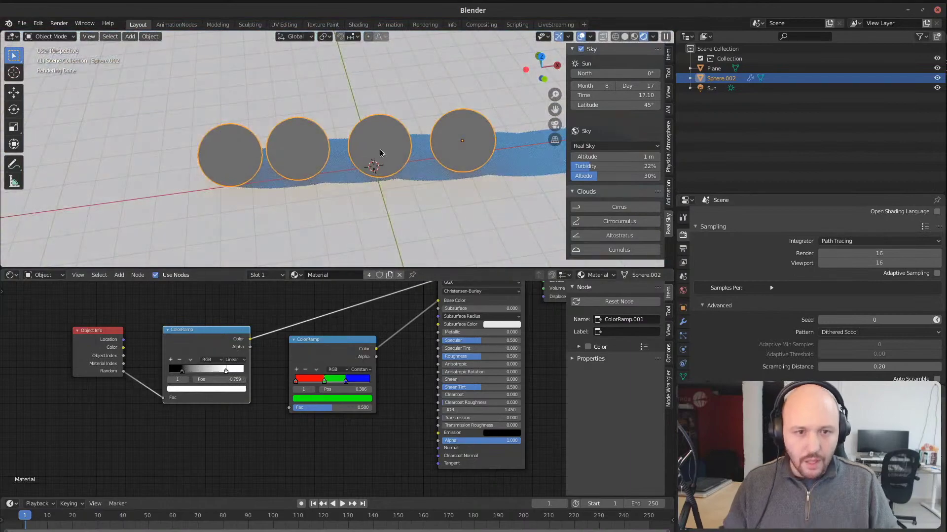
Step: Duplicate the row of spheres twice, placing one copy behind the original row and one in front of it
{"action": "key", "text": "shift+d"}
{"action": "left_click", "coordinate": [329, 113]}
{"action": "key", "text": "shift+d"}
{"action": "left_click", "coordinate": [232, 220]}
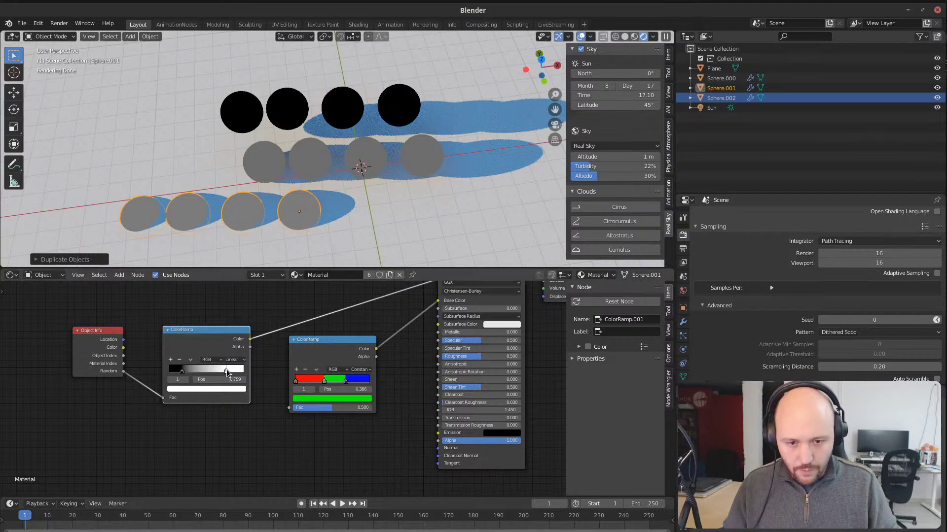
Step: Move the white stop of the black-to-white ColorRamp to 0.650
{"action": "left_click_drag", "start_coordinate": [180, 375], "coordinate": [176, 376]}
{"action": "left_click_drag", "start_coordinate": [177, 371], "coordinate": [211, 371]}
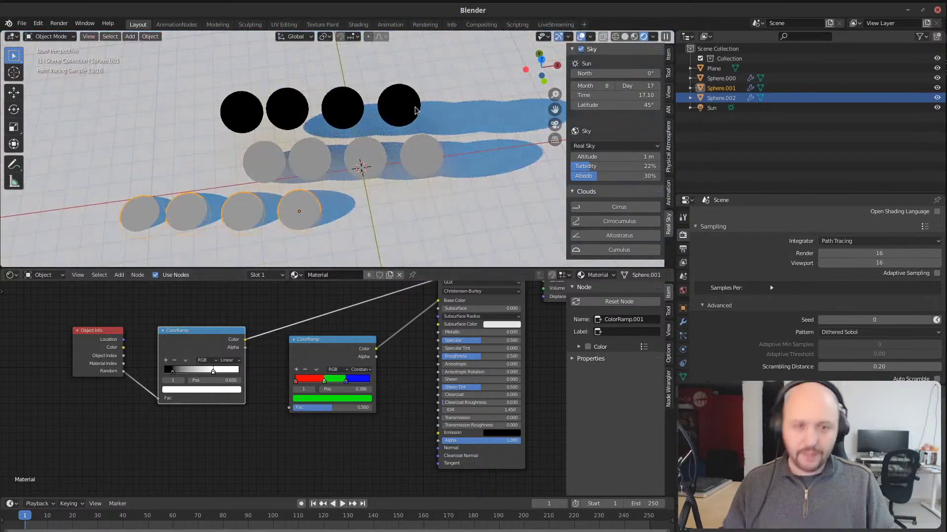
Step: Duplicate the rear row of black spheres and place the copy beside it, further along the X axis
{"action": "left_click", "coordinate": [287, 114]}
{"action": "middle_click_drag", "start_coordinate": [443, 164], "coordinate": [404, 127]}
{"action": "key", "text": "shift+d"}
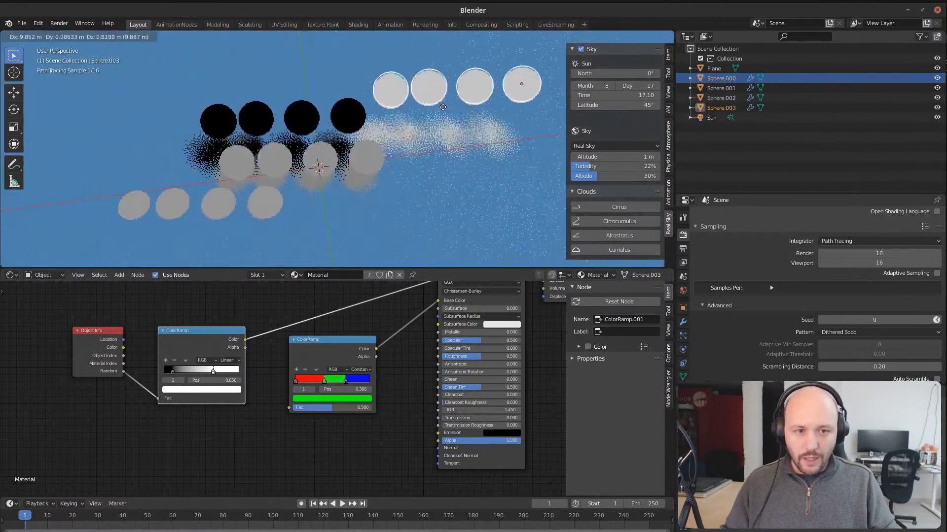
{"action": "left_click", "coordinate": [495, 108]}
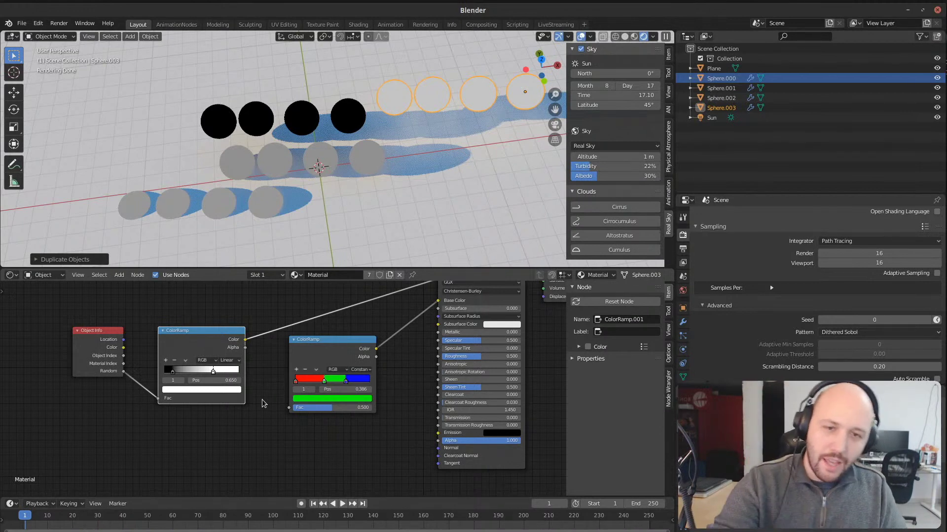
{"action": "middle_click_drag", "start_coordinate": [202, 436], "coordinate": [261, 414]}
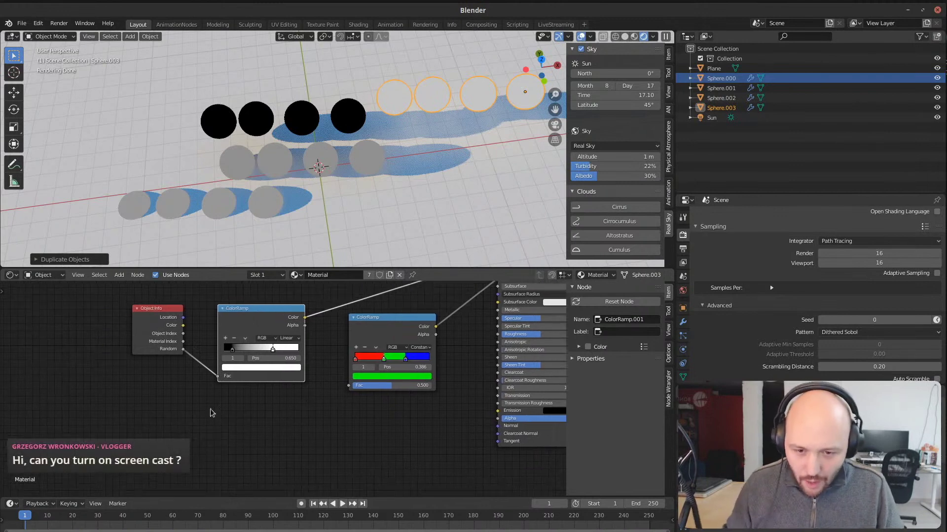
{"action": "key", "text": "shift+a"}
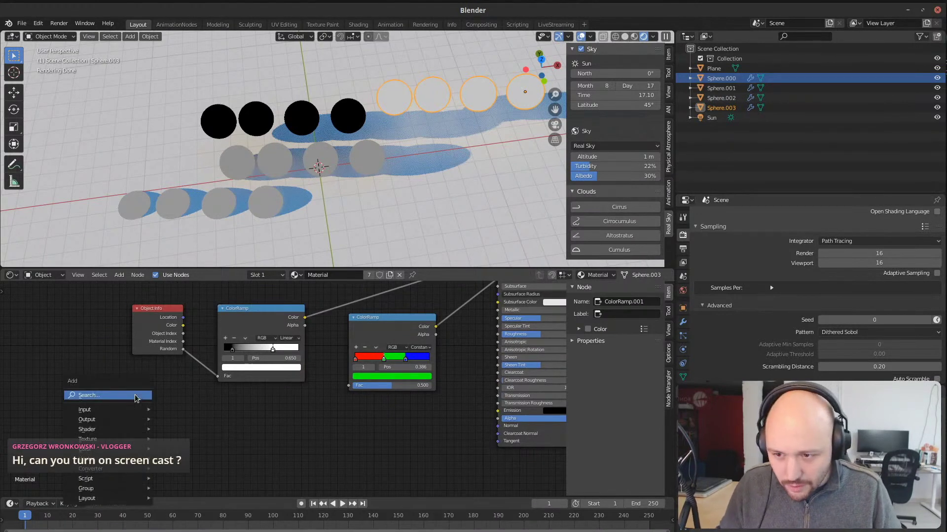
{"action": "left_click", "coordinate": [136, 397]}
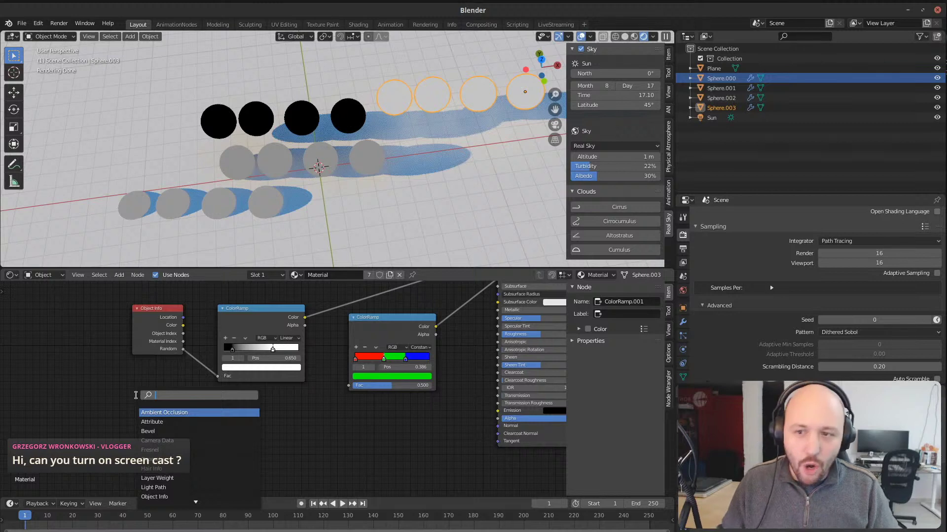
{"action": "key", "text": "Escape"}
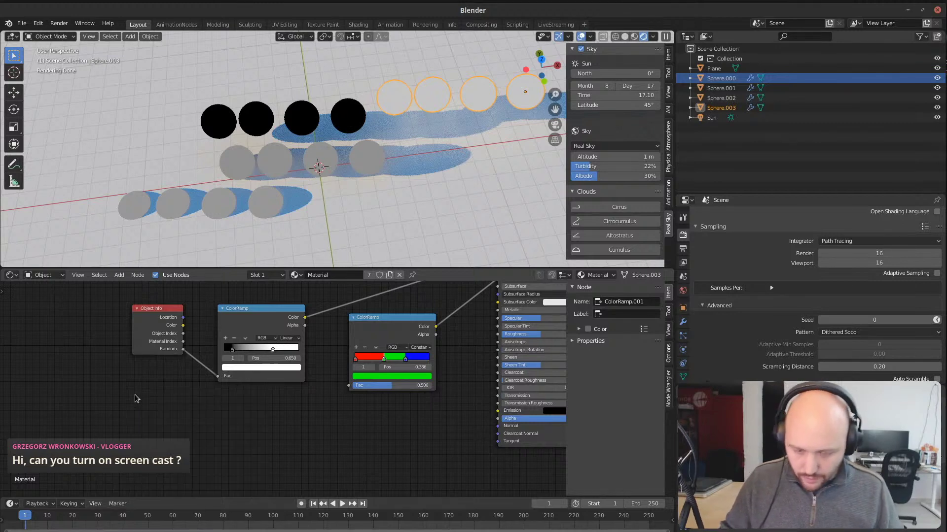
Step: Search the preferences' add-ons for "scree", enable System: Screencast Keys, and close the preferences
{"action": "key", "text": "F4"}
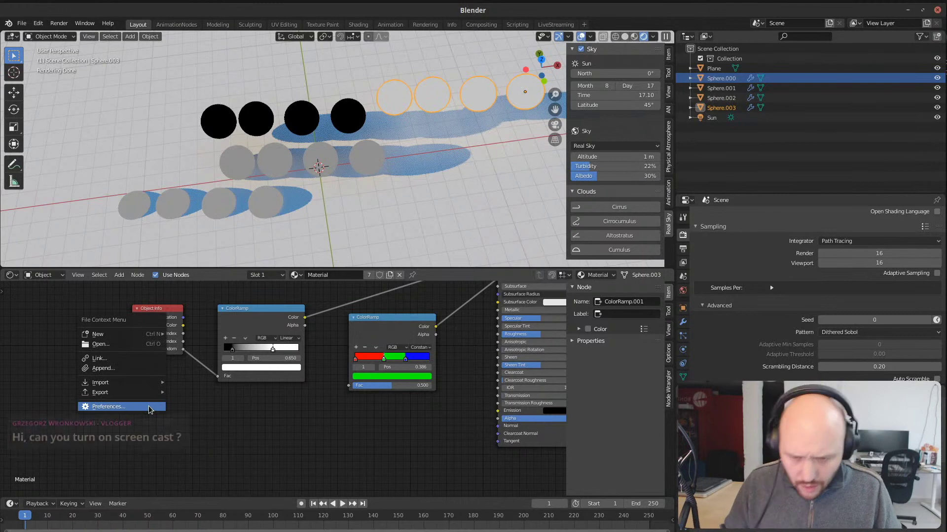
{"action": "left_click", "coordinate": [149, 406]}
{"action": "left_click_drag", "start_coordinate": [134, 287], "coordinate": [275, 179]}
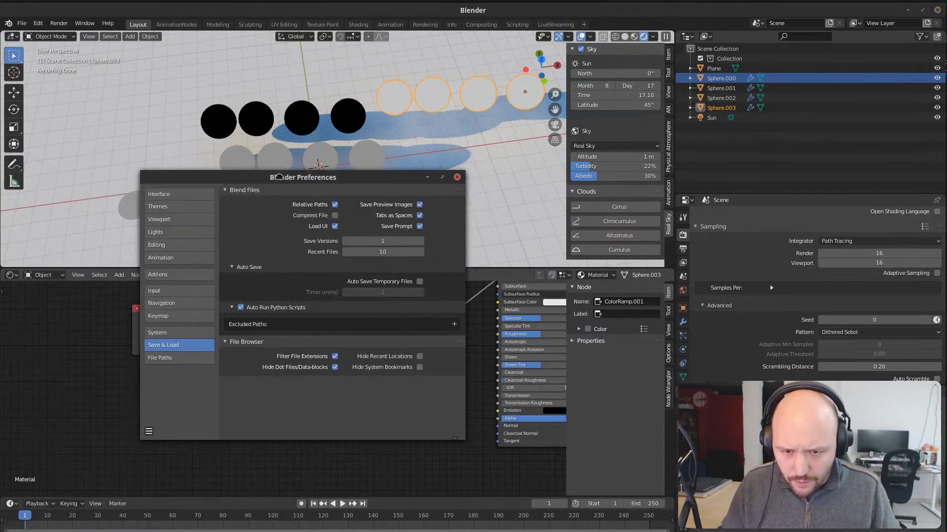
{"action": "left_click", "coordinate": [181, 274]}
{"action": "left_click", "coordinate": [409, 203]}
{"action": "type", "text": "scree"}
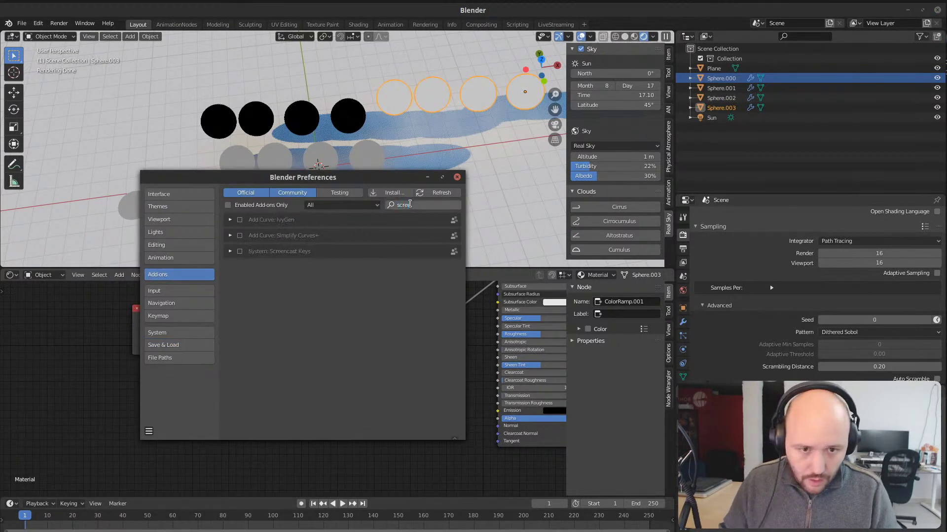
{"action": "key", "text": "Return"}
{"action": "left_click", "coordinate": [240, 252]}
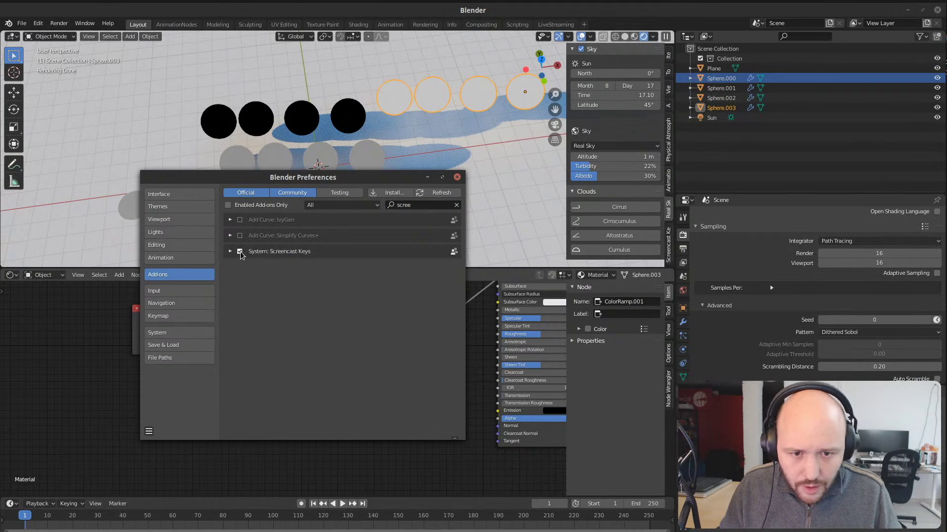
{"action": "left_click", "coordinate": [156, 436]}
{"action": "left_click", "coordinate": [166, 423]}
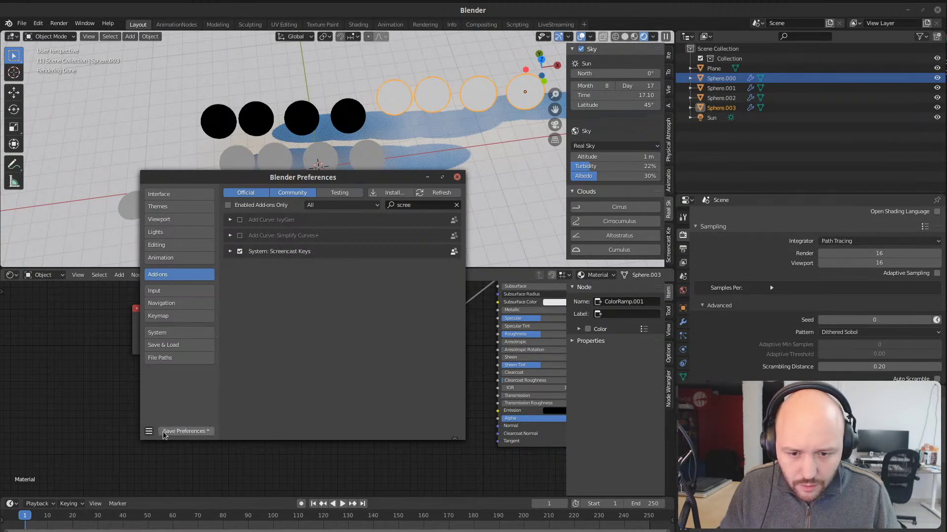
{"action": "left_click", "coordinate": [457, 177]}
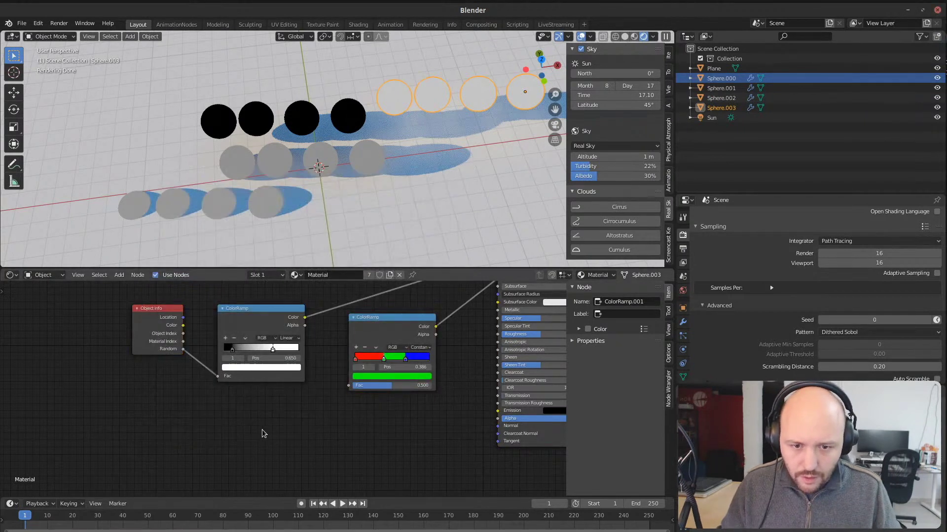
Step: Delete the Object Info node from the material and add a Geometry node in its place
{"action": "mouse_move", "coordinate": [276, 165]}
{"action": "middle_mouse_down"}
{"action": "mouse_move", "coordinate": [315, 200]}
{"action": "mouse_move", "coordinate": [250, 161]}
{"action": "mouse_move", "coordinate": [315, 165]}
{"action": "mouse_move", "coordinate": [312, 199]}
{"action": "mouse_move", "coordinate": [293, 174]}
{"action": "mouse_move", "coordinate": [321, 218]}
{"action": "mouse_move", "coordinate": [294, 223]}
{"action": "middle_mouse_up"}
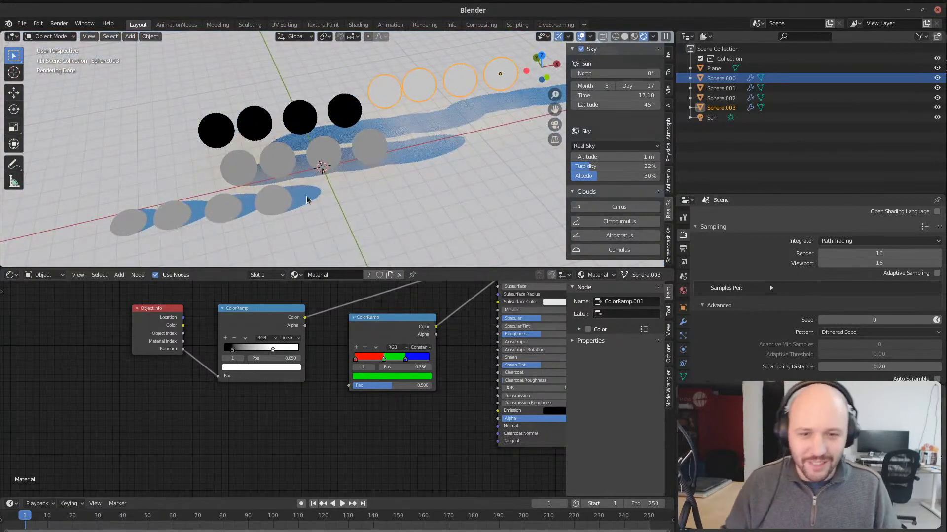
{"action": "middle_click_drag", "start_coordinate": [187, 335], "coordinate": [130, 342]}
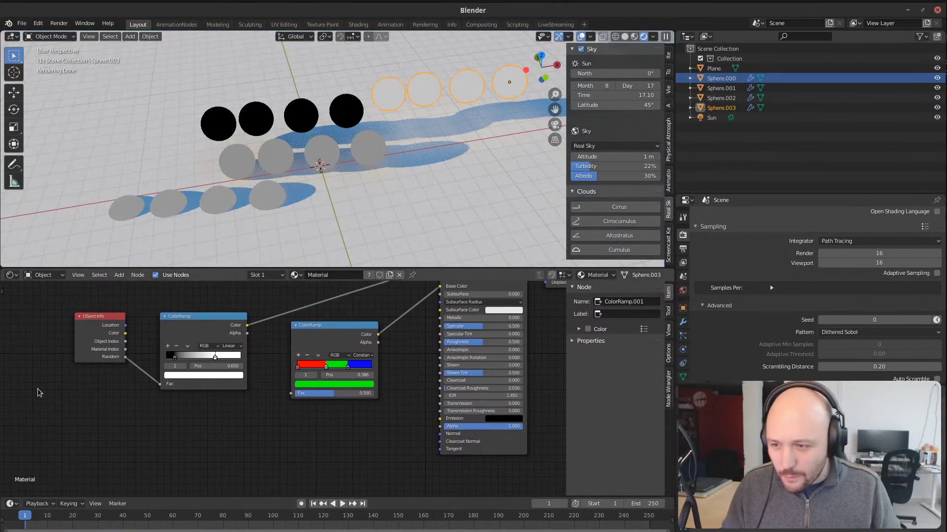
{"action": "left_click", "coordinate": [96, 335]}
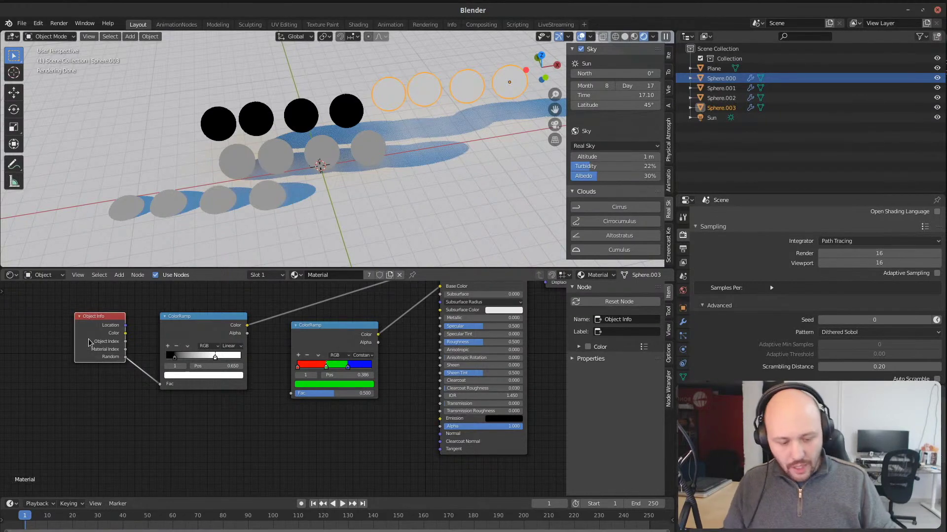
{"action": "key", "text": "x"}
{"action": "key", "text": "shift+a"}
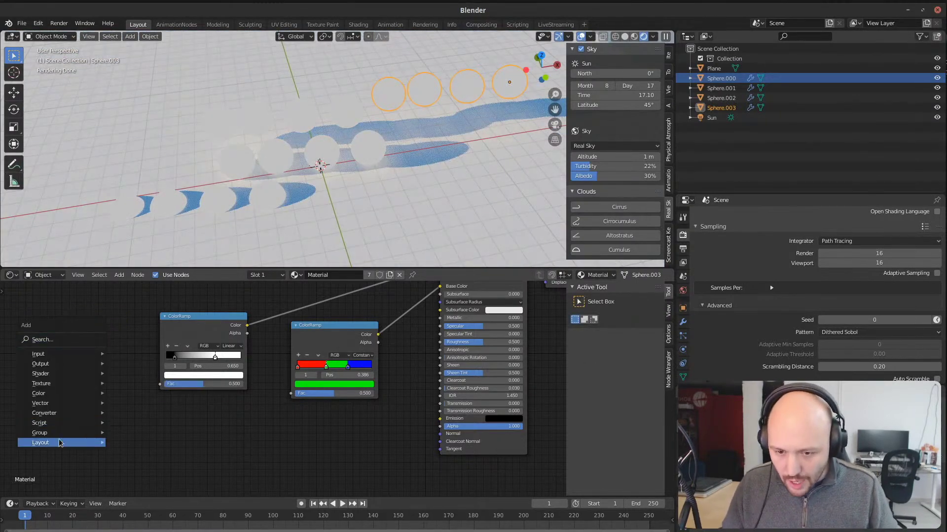
{"action": "type", "text": "s"}
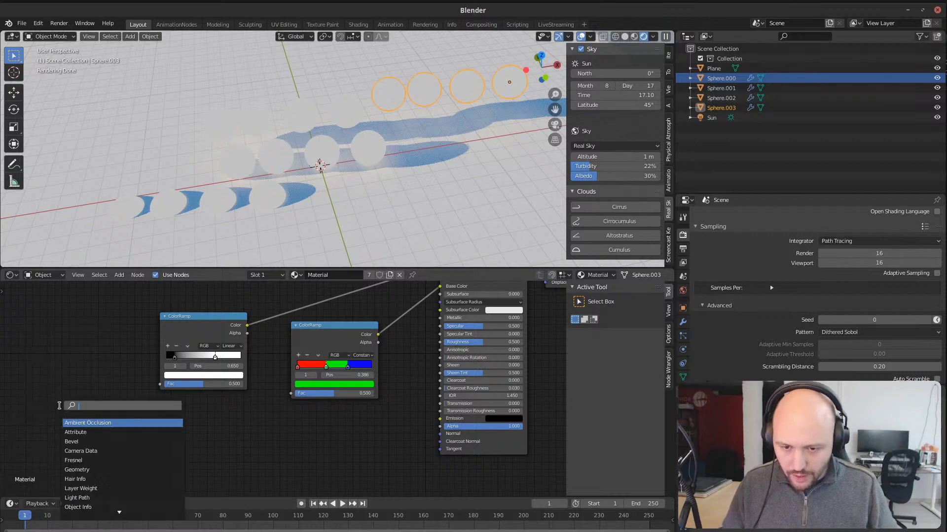
{"action": "type", "text": "geom"}
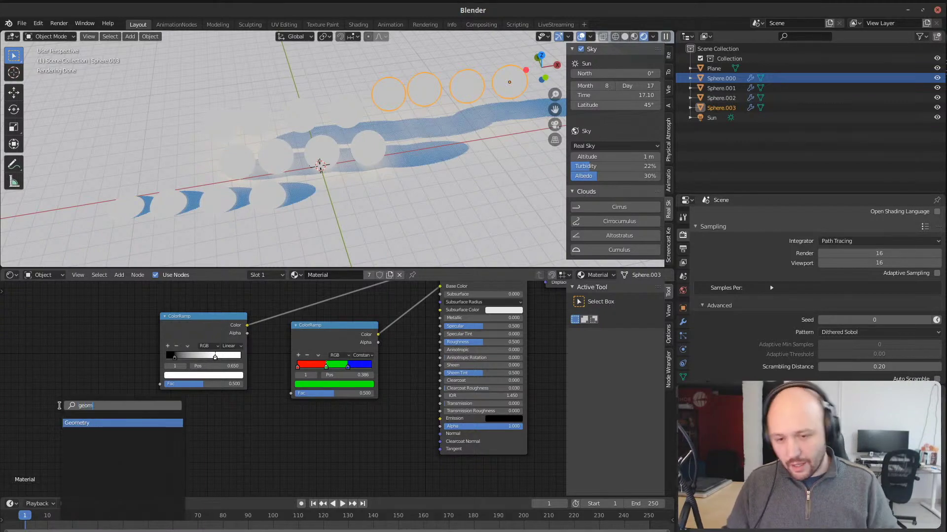
{"action": "key", "text": "Return"}
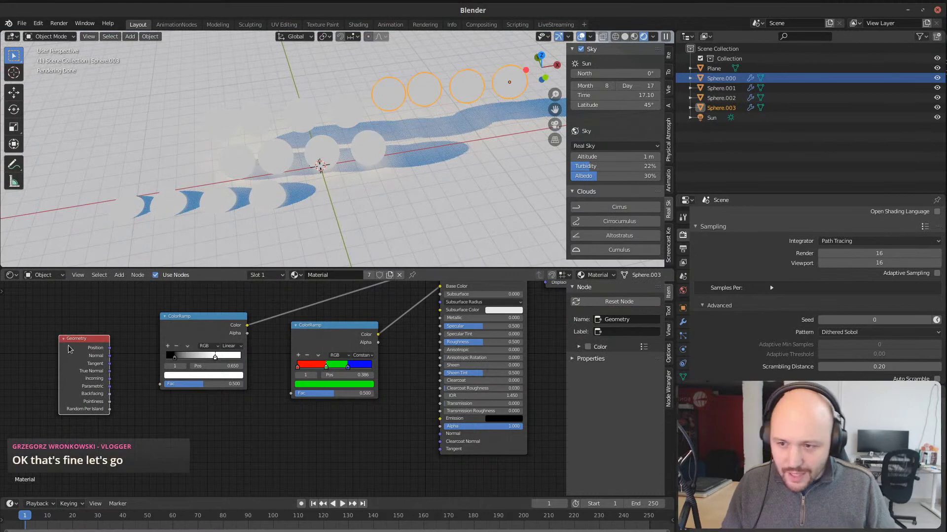
Step: Connect the Geometry node's Random Per Island output to the black-to-white ColorRamp's Fac, and select the Sphere.003 row
{"action": "scroll", "coordinate": [94, 384], "scroll_direction": "up", "scroll_amount": 2}
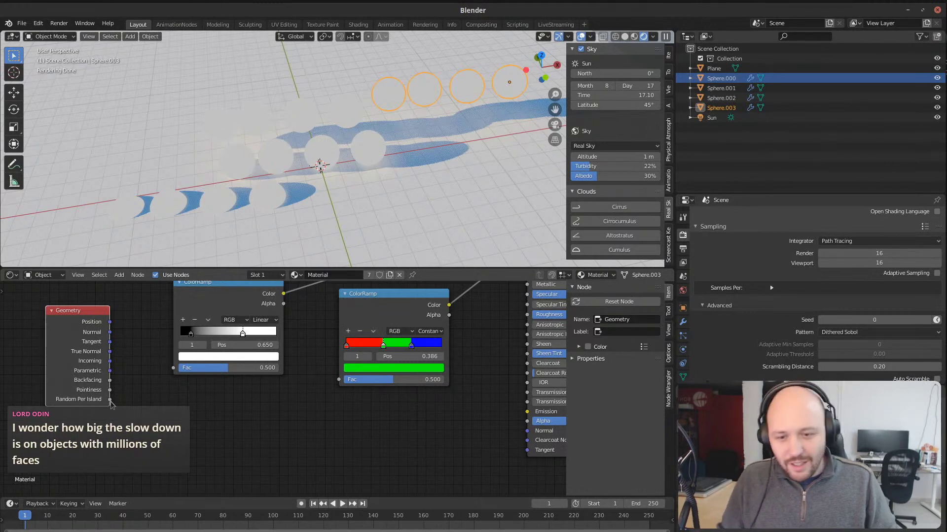
{"action": "left_click", "coordinate": [166, 407]}
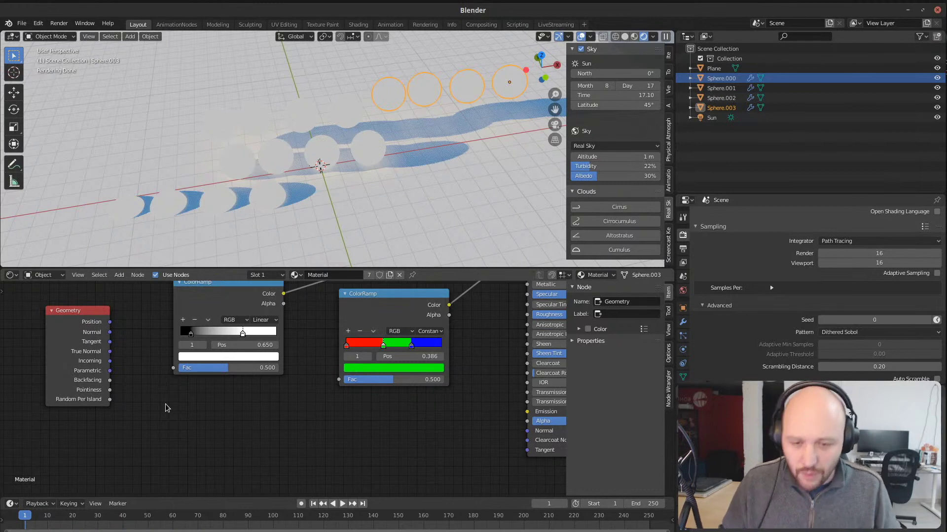
{"action": "left_click_drag", "start_coordinate": [110, 399], "coordinate": [177, 369]}
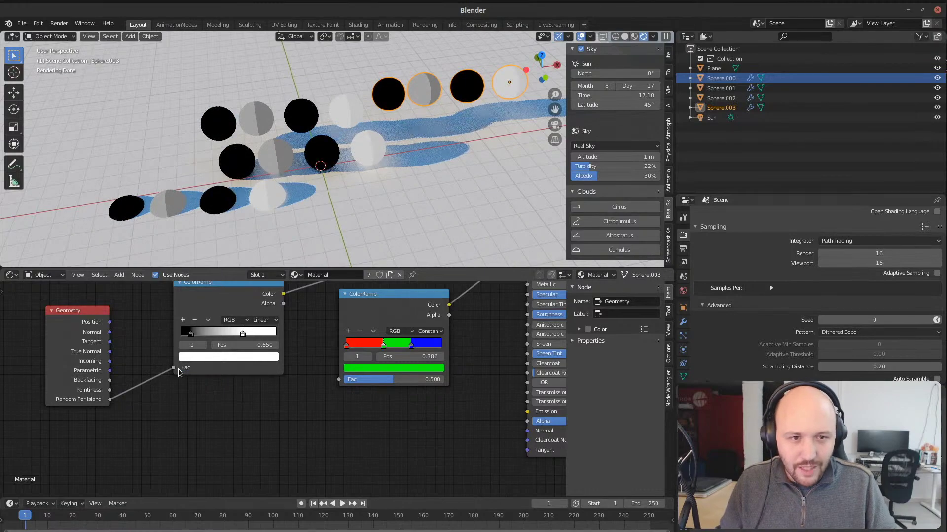
{"action": "middle_click_drag", "start_coordinate": [377, 151], "coordinate": [317, 179], "text": "shift"}
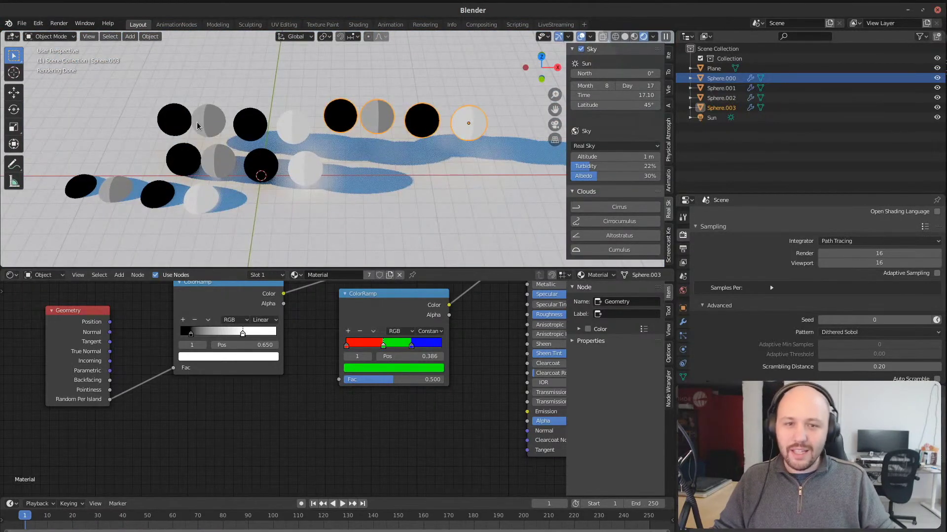
{"action": "left_click", "coordinate": [250, 123]}
{"action": "left_click", "coordinate": [352, 121]}
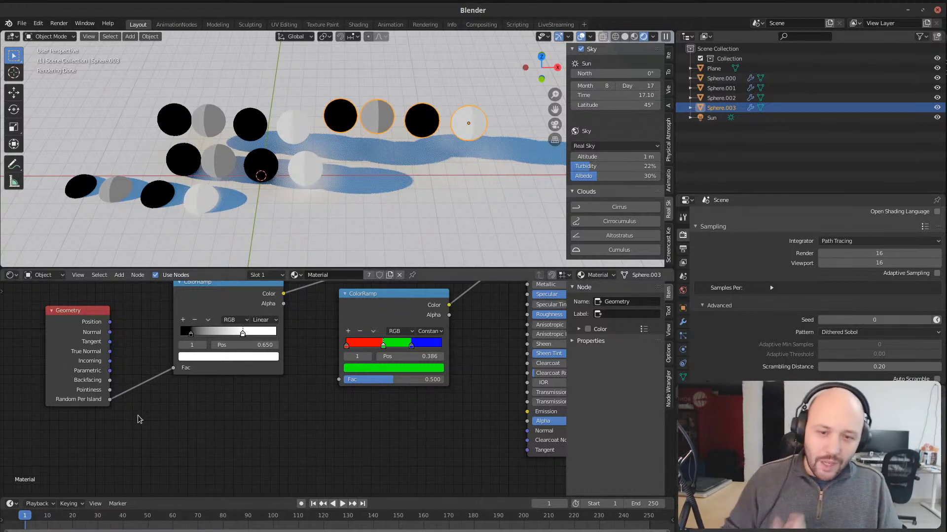
Step: Move the Geometry node down and add an Object Info node directly above it
{"action": "middle_click_drag", "start_coordinate": [89, 378], "coordinate": [212, 350]}
{"action": "left_click_drag", "start_coordinate": [212, 350], "coordinate": [139, 444]}
{"action": "key", "text": "shift+a"}
{"action": "left_click", "coordinate": [122, 331]}
{"action": "type", "text": "obje"}
{"action": "key", "text": "Return"}
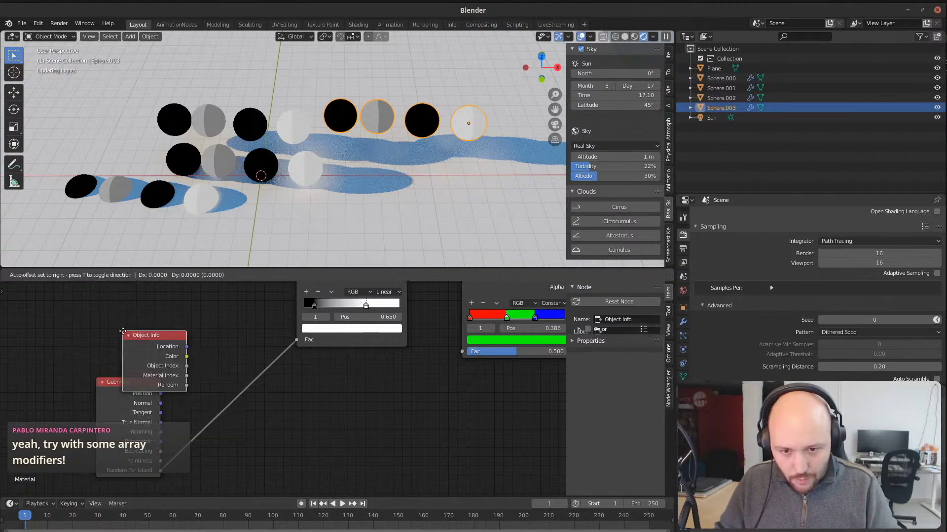
{"action": "left_click", "coordinate": [90, 312]}
Step: Insert a Math node on the Random Per Island link and connect Object Info's Random output to its free Value input
{"action": "key", "text": "shift+a"}
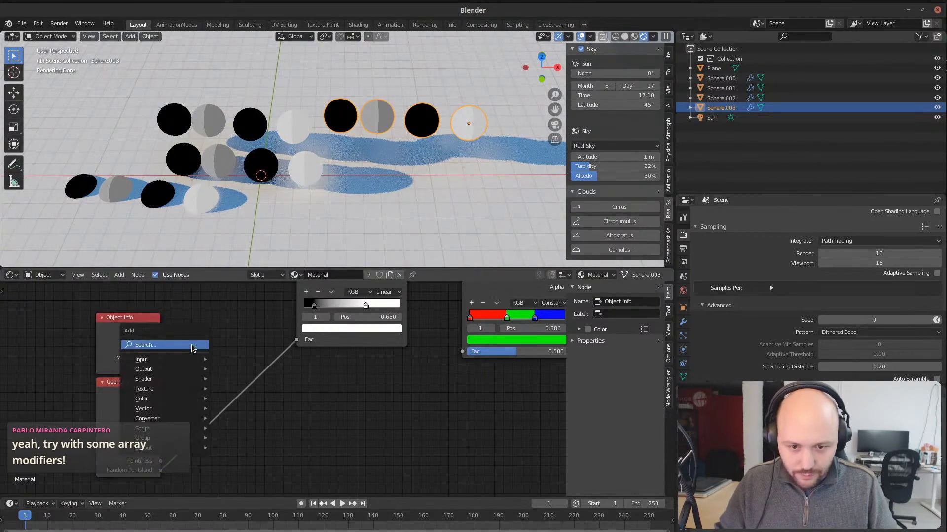
{"action": "left_click", "coordinate": [193, 344]}
{"action": "type", "text": "math"}
{"action": "key", "text": "Return"}
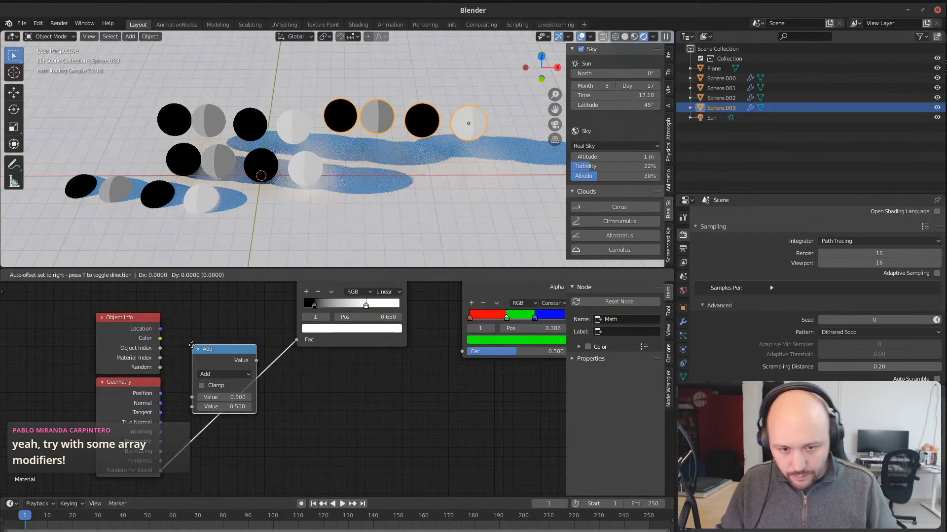
{"action": "left_click", "coordinate": [206, 424]}
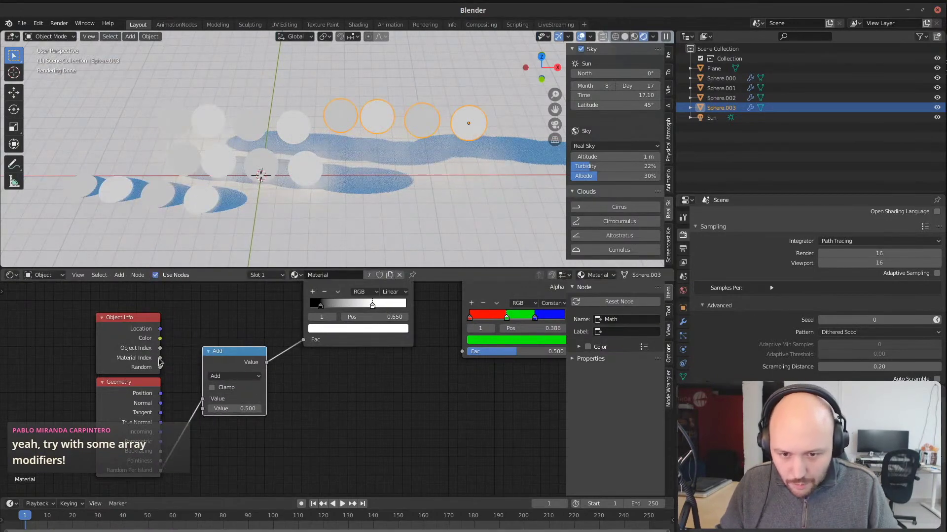
{"action": "left_click_drag", "start_coordinate": [160, 367], "coordinate": [203, 400]}
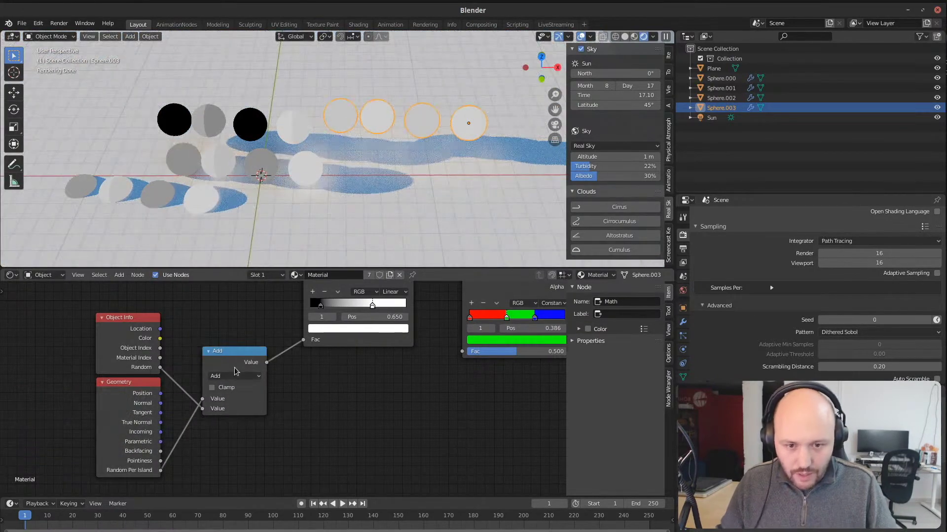
Step: Set the Math node to Multiply and spread the black-to-white ColorRamp's stops to both ends, with white at 1.000
{"action": "left_click", "coordinate": [235, 376]}
{"action": "left_click", "coordinate": [220, 407]}
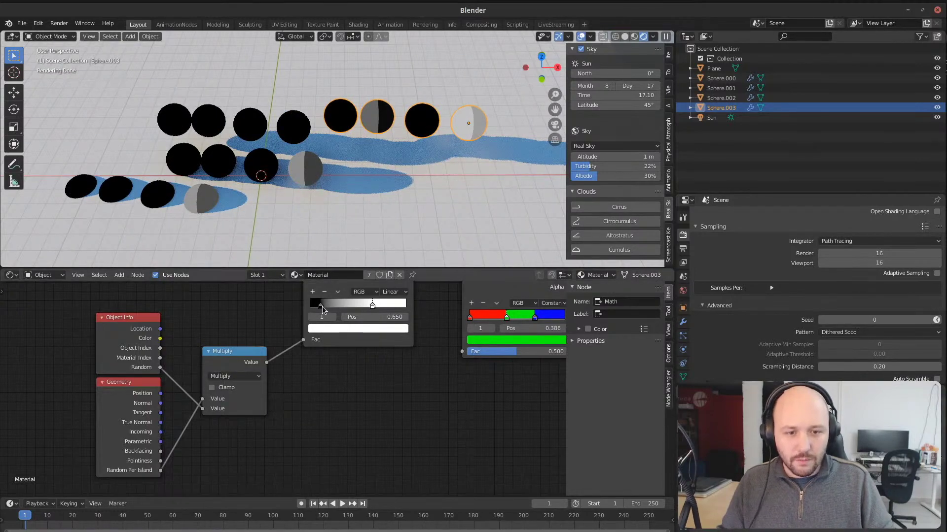
{"action": "left_click_drag", "start_coordinate": [322, 306], "coordinate": [300, 306]}
{"action": "left_click_drag", "start_coordinate": [373, 306], "coordinate": [412, 309]}
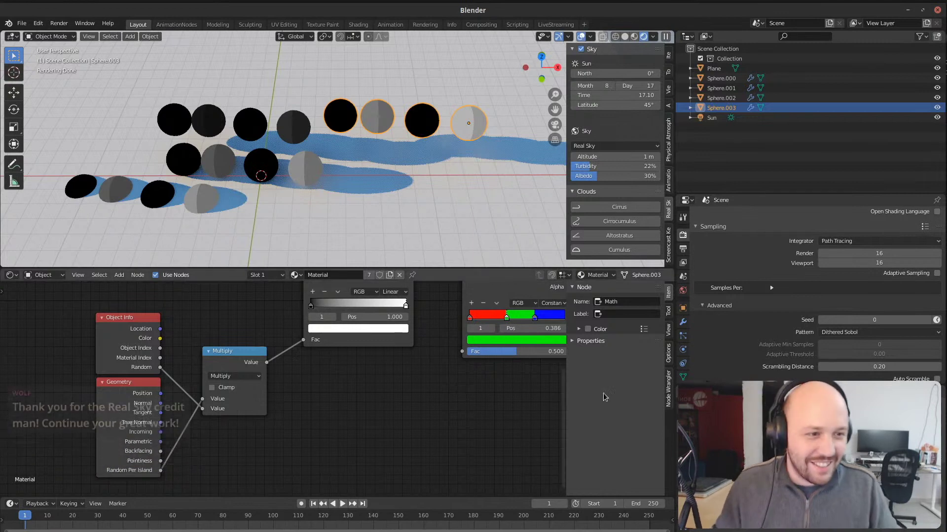
Step: Connect the Geometry node's Random Per Island output directly to the black-to-white ColorRamp's Fac, bypassing the Multiply node
{"action": "scroll", "coordinate": [239, 443], "scroll_direction": "down", "scroll_amount": 2}
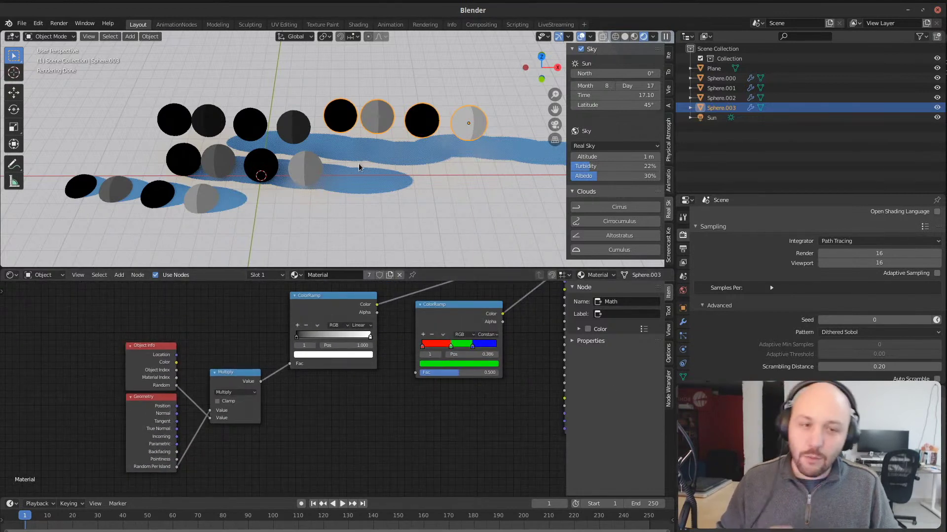
{"action": "scroll", "coordinate": [337, 166], "scroll_direction": "up", "scroll_amount": 5}
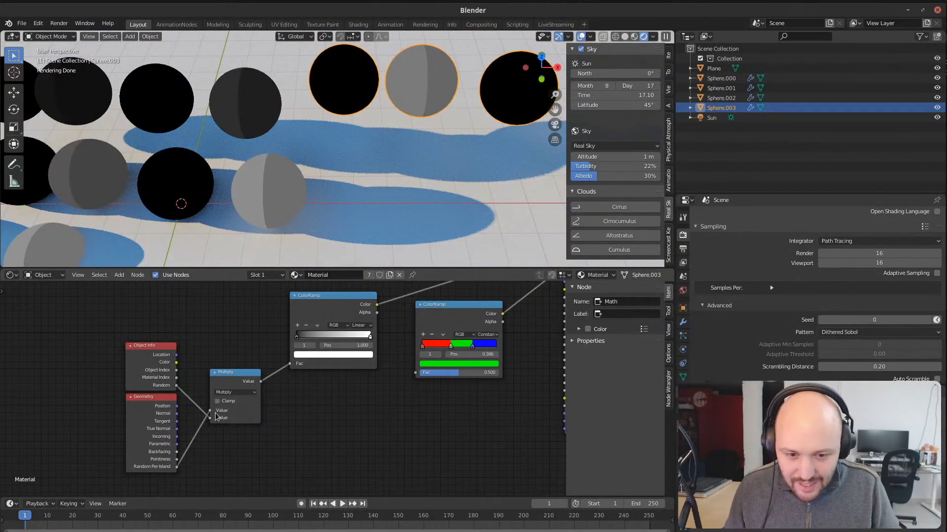
{"action": "mouse_move", "coordinate": [176, 468]}
{"action": "left_mouse_down"}
{"action": "mouse_move", "coordinate": [292, 381]}
{"action": "mouse_move", "coordinate": [289, 364]}
{"action": "left_mouse_up"}
{"action": "middle_click_drag", "start_coordinate": [276, 153], "coordinate": [338, 143]}
Step: Move the Multiply and Object Info nodes clear above the Geometry node and inspect the grayscale spheres
{"action": "left_click_drag", "start_coordinate": [232, 373], "coordinate": [212, 325]}
{"action": "left_click_drag", "start_coordinate": [144, 359], "coordinate": [60, 347]}
{"action": "left_click_drag", "start_coordinate": [230, 332], "coordinate": [133, 319]}
{"action": "middle_click_drag", "start_coordinate": [262, 342], "coordinate": [138, 414]}
{"action": "middle_click_drag", "start_coordinate": [306, 158], "coordinate": [359, 140], "text": "shift"}
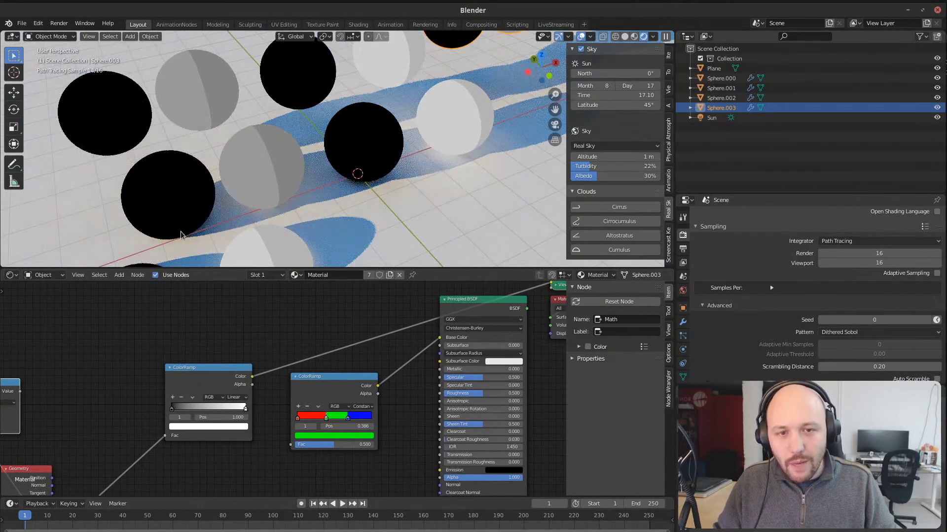
{"action": "middle_click_drag", "start_coordinate": [324, 170], "coordinate": [217, 163]}
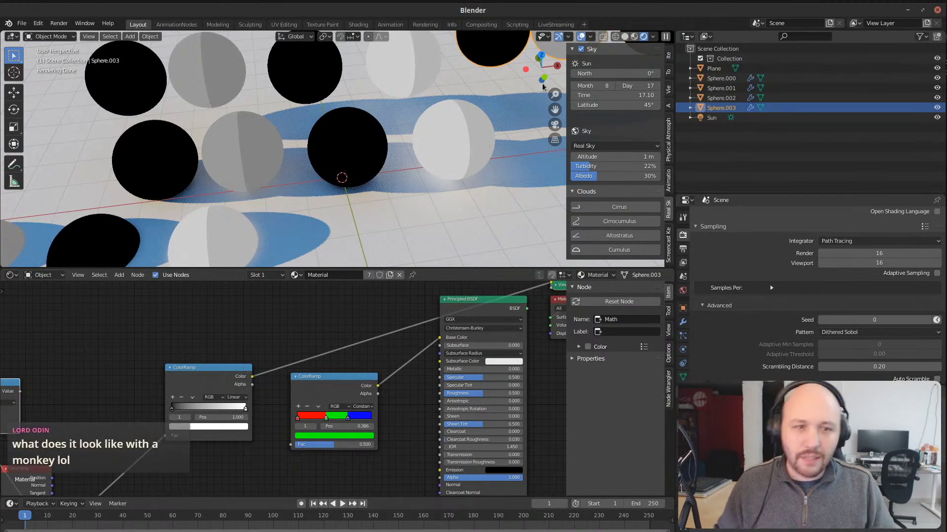
{"action": "scroll", "coordinate": [295, 144], "scroll_direction": "down", "scroll_amount": 3}
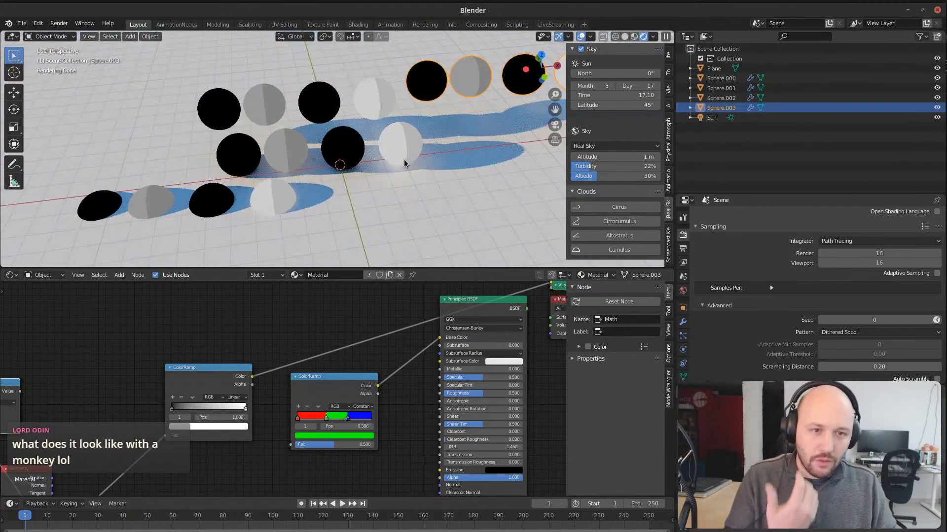
Step: Connect the black-to-white ColorRamp's Color to the red-green-blue ColorRamp's Fac and send the Principled BSDF to the Material Output
{"action": "middle_click_drag", "start_coordinate": [332, 404], "coordinate": [327, 347]}
{"action": "left_click_drag", "start_coordinate": [191, 339], "coordinate": [283, 396]}
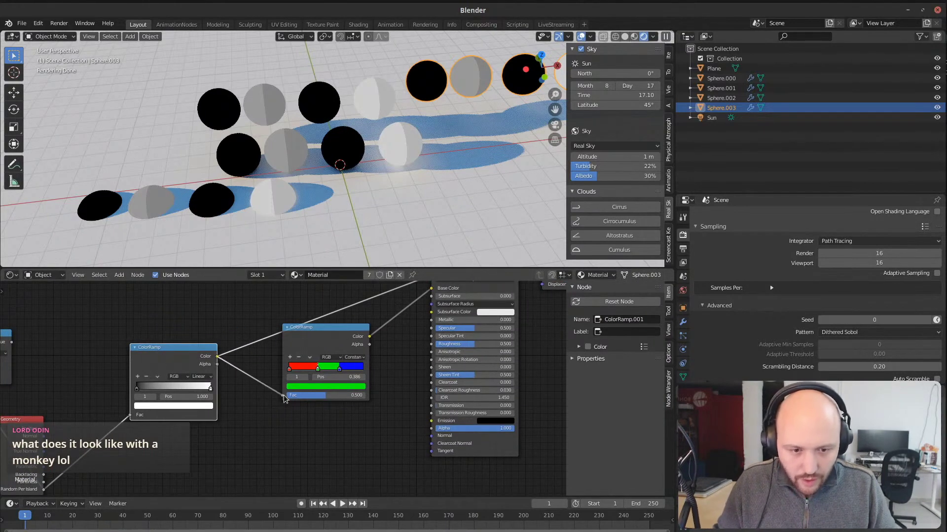
{"action": "middle_click_drag", "start_coordinate": [336, 424], "coordinate": [175, 495]}
{"action": "left_click", "coordinate": [307, 333]}
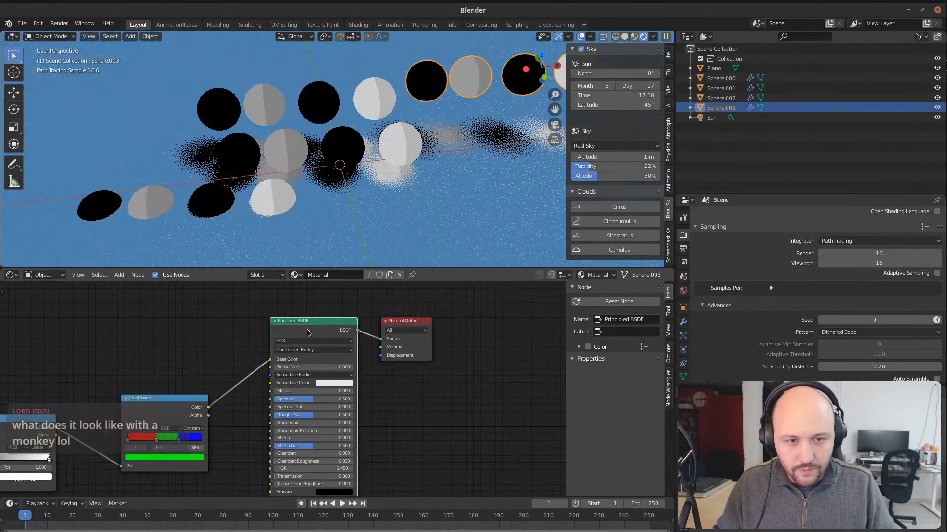
{"action": "middle_click_drag", "start_coordinate": [256, 153], "coordinate": [302, 146]}
Step: Set the red-green-blue ColorRamp's interpolation to Ease and inspect the blended colors on the spheres
{"action": "middle_click_drag", "start_coordinate": [171, 370], "coordinate": [305, 311]}
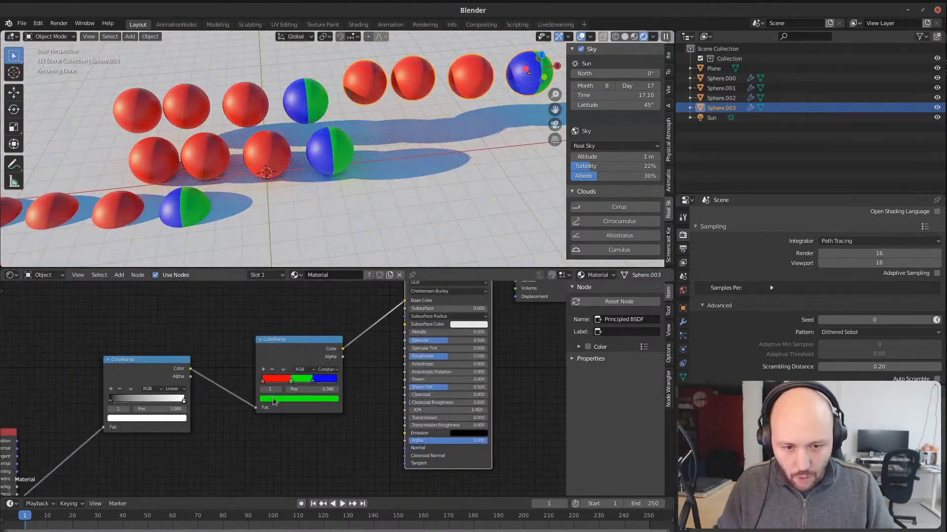
{"action": "left_click", "coordinate": [327, 369]}
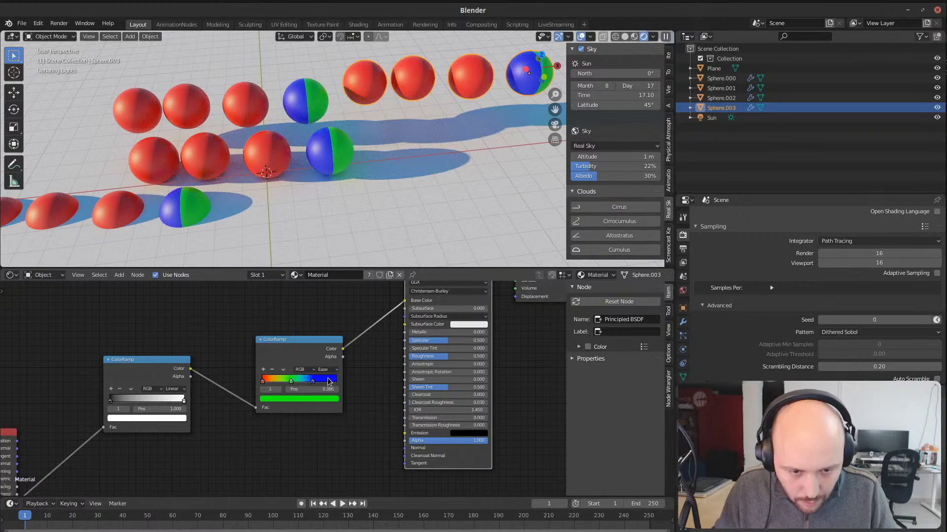
{"action": "left_click", "coordinate": [329, 378]}
{"action": "middle_click_drag", "start_coordinate": [288, 166], "coordinate": [291, 185]}
{"action": "scroll", "coordinate": [288, 180], "scroll_direction": "up", "scroll_amount": 8}
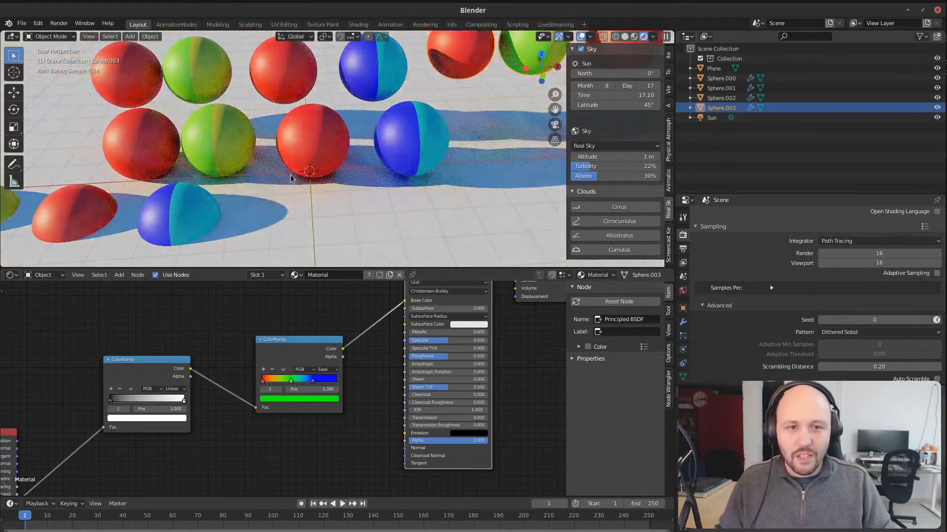
{"action": "scroll", "coordinate": [288, 178], "scroll_direction": "down", "scroll_amount": 8}
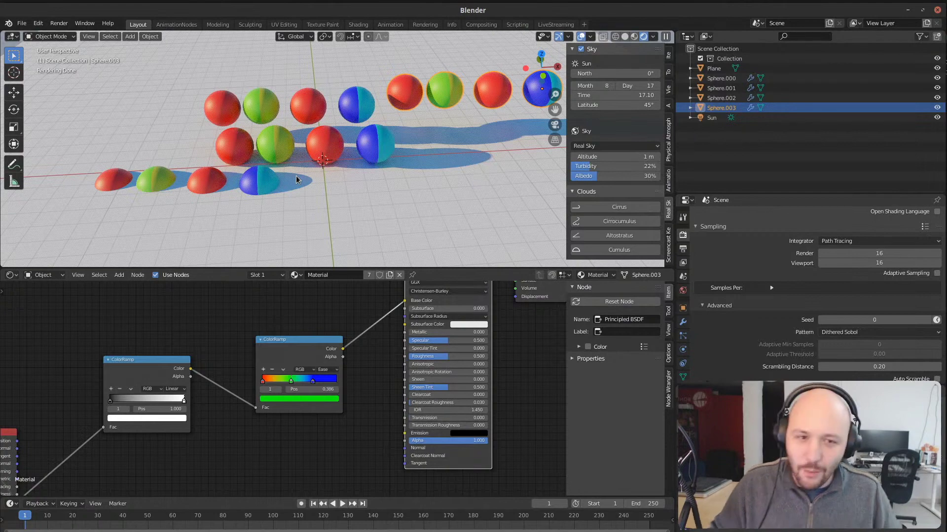
Step: Place the 3D cursor on the third sphere of the second-farthest row, add a Monkey mesh there and move it about 2.1 m up and back
{"action": "middle_click_drag", "start_coordinate": [305, 125], "coordinate": [301, 153], "text": "shift"}
{"action": "right_click", "coordinate": [311, 129], "text": "shift"}
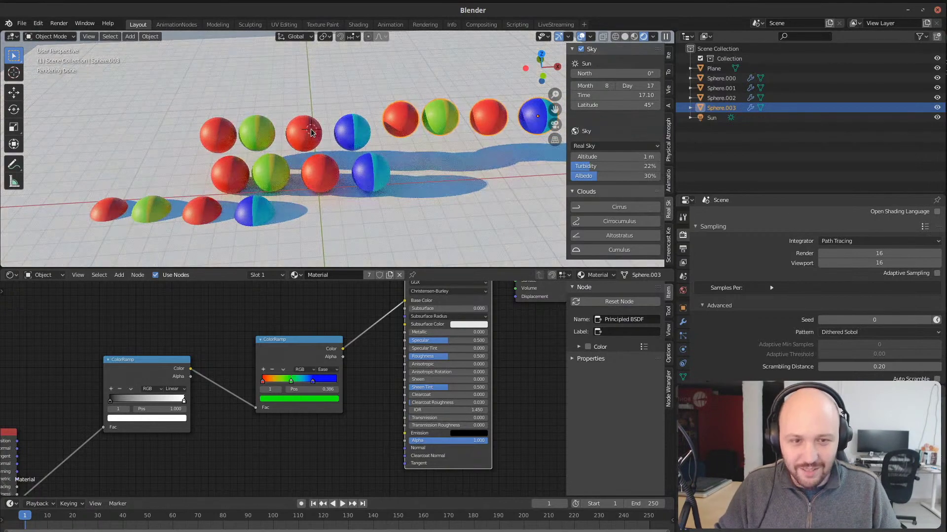
{"action": "key", "text": "shift+a"}
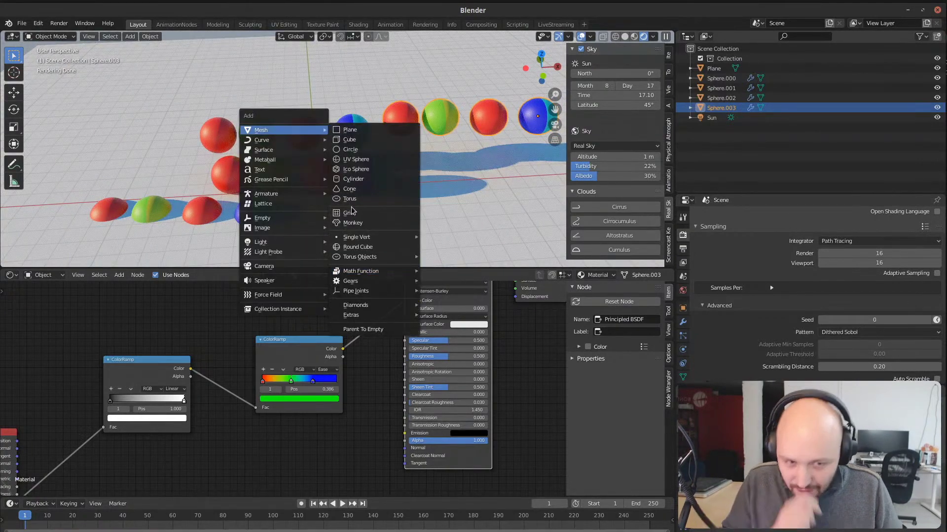
{"action": "left_click", "coordinate": [353, 223]}
{"action": "key", "text": "g"}
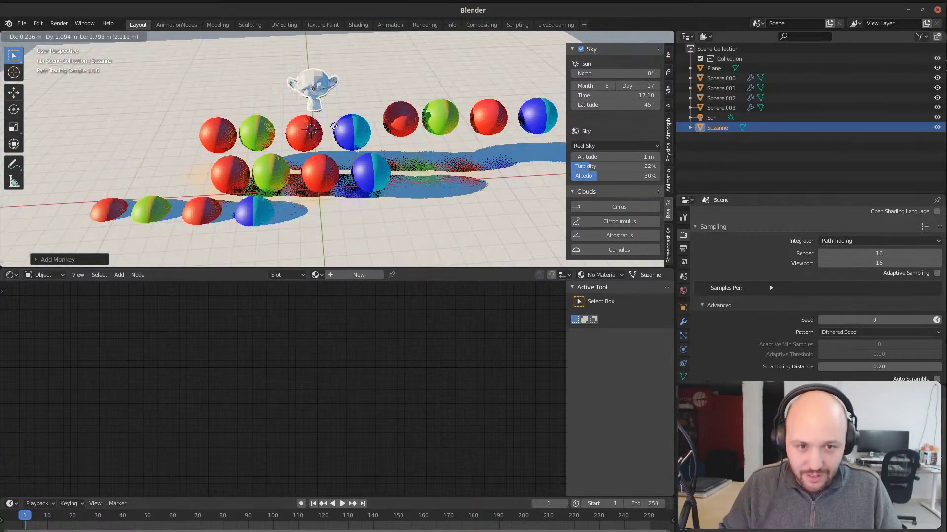
{"action": "left_click", "coordinate": [334, 120]}
Step: Move the monkey backwards in the horizontal plane so it stands behind the sphere rows
{"action": "scroll", "coordinate": [335, 121], "scroll_direction": "down", "scroll_amount": 2}
{"action": "scroll", "coordinate": [337, 123], "scroll_direction": "up", "scroll_amount": 1}
{"action": "middle_click_drag", "start_coordinate": [338, 138], "coordinate": [330, 186]}
{"action": "key", "text": "g"}
{"action": "key", "text": "shift+z"}
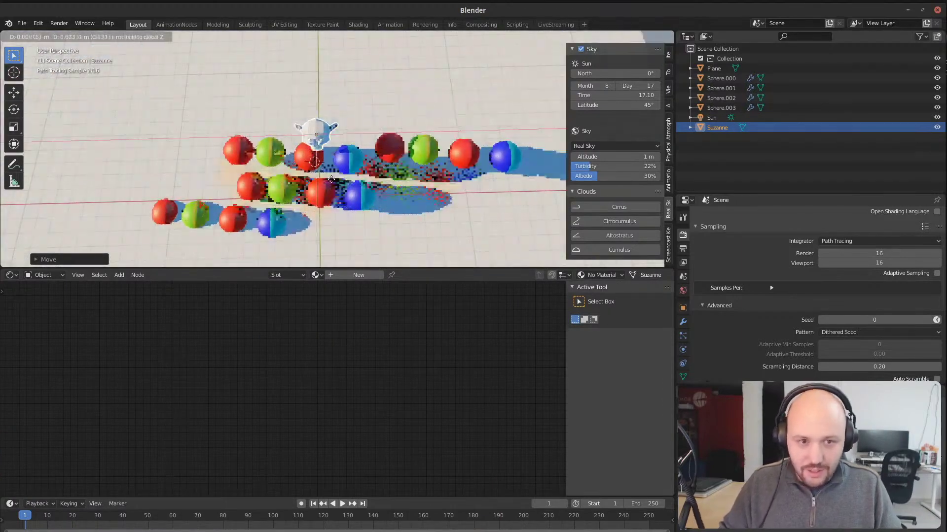
{"action": "left_click", "coordinate": [334, 120]}
Step: Scale the monkey up to more than three times its size and raise it vertically behind the spheres
{"action": "middle_click_drag", "start_coordinate": [337, 140], "coordinate": [342, 107]}
{"action": "key", "text": "s"}
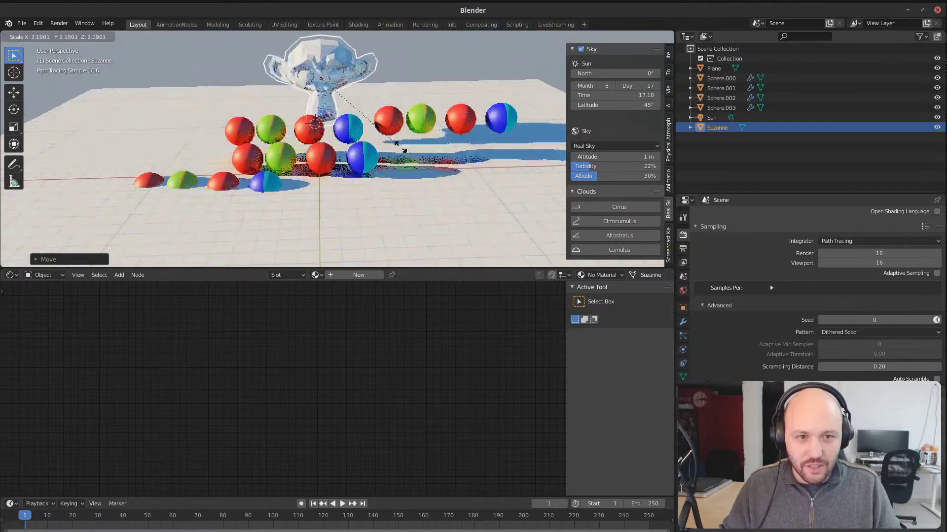
{"action": "left_click", "coordinate": [439, 184]}
{"action": "scroll", "coordinate": [366, 157], "scroll_direction": "up", "scroll_amount": 3}
{"action": "middle_click_drag", "start_coordinate": [366, 157], "coordinate": [365, 141]}
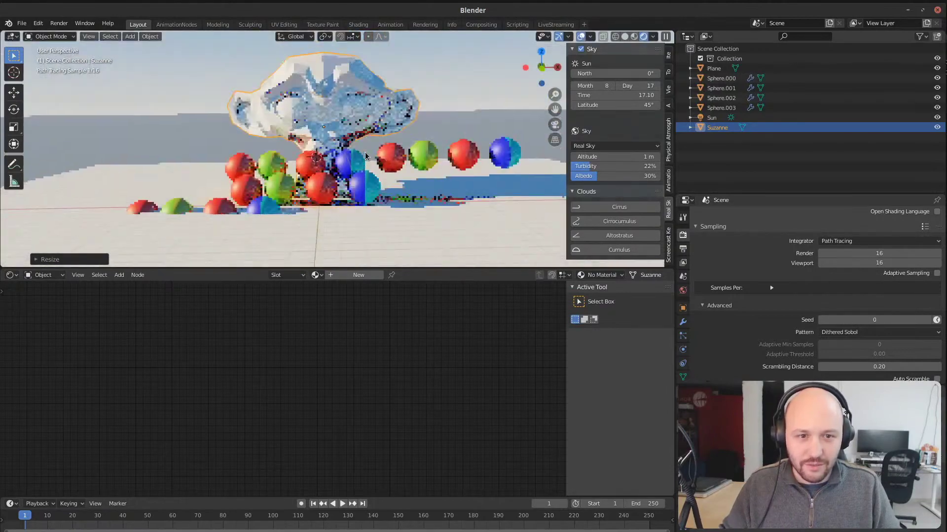
{"action": "key", "text": "g"}
{"action": "key", "text": "z"}
{"action": "left_click", "coordinate": [370, 128]}
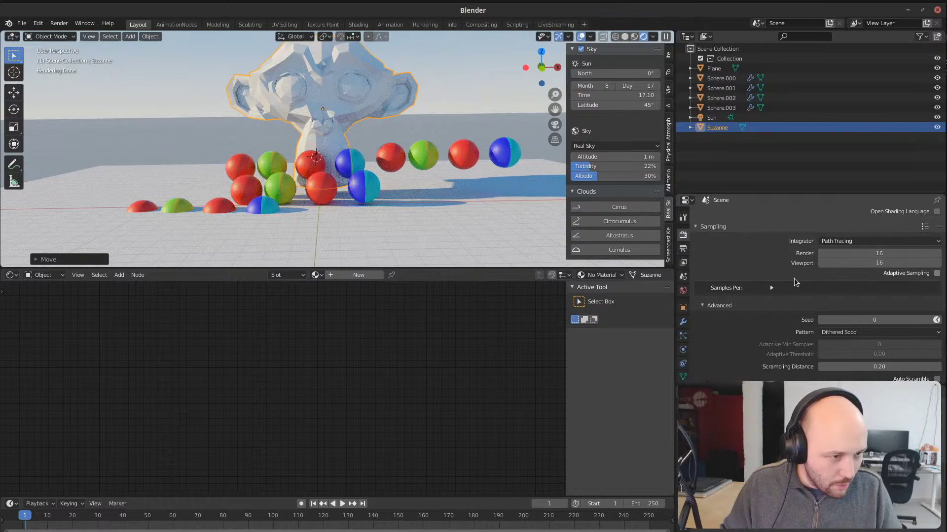
Step: Assign the existing material named Material to the monkey
{"action": "scroll", "coordinate": [683, 345], "scroll_direction": "down", "scroll_amount": 2}
{"action": "left_click", "coordinate": [682, 354]}
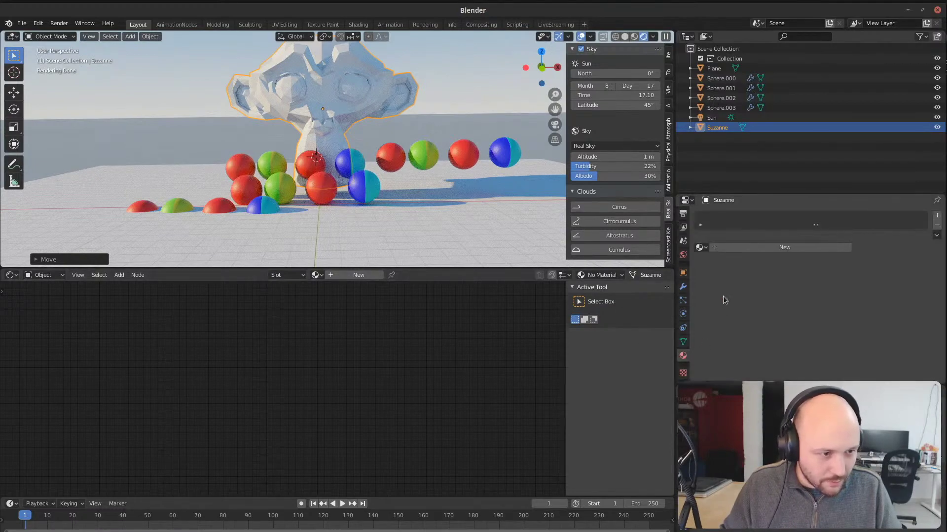
{"action": "left_click", "coordinate": [700, 247]}
{"action": "left_click", "coordinate": [712, 260]}
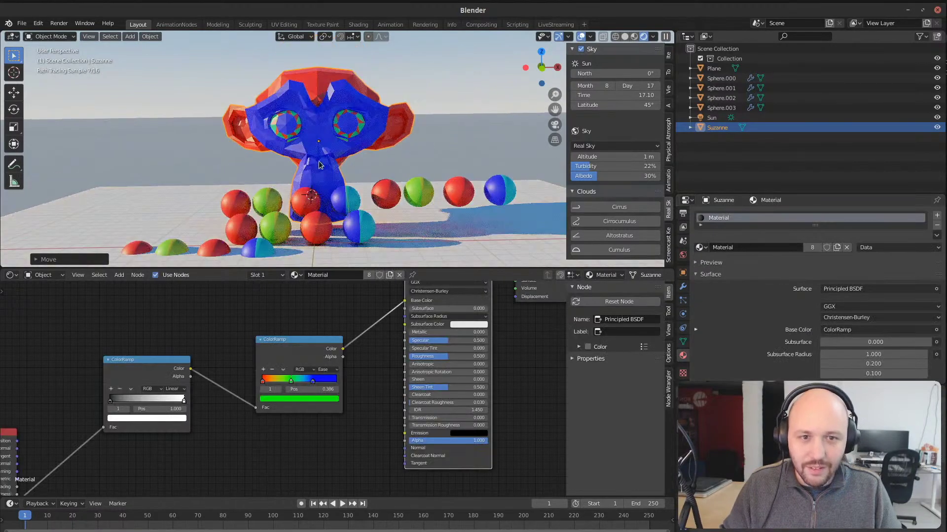
Step: Examine up close how the random island colors are distributed over the monkey's eyes, face and ears
{"action": "scroll", "coordinate": [318, 167], "scroll_direction": "up", "scroll_amount": 6}
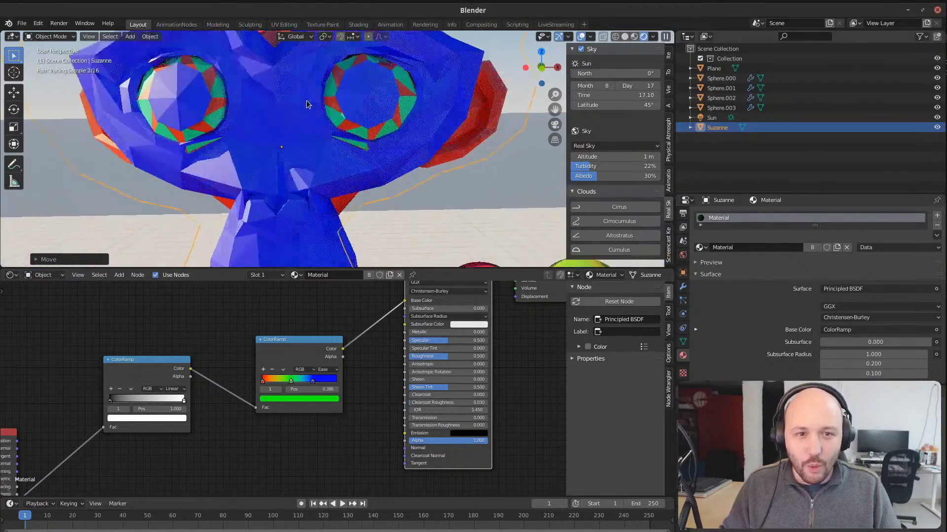
{"action": "scroll", "coordinate": [309, 134], "scroll_direction": "down", "scroll_amount": 4}
{"action": "scroll", "coordinate": [301, 143], "scroll_direction": "up", "scroll_amount": 5}
{"action": "scroll", "coordinate": [297, 139], "scroll_direction": "down", "scroll_amount": 3}
{"action": "scroll", "coordinate": [297, 143], "scroll_direction": "up", "scroll_amount": 3}
{"action": "scroll", "coordinate": [291, 138], "scroll_direction": "down", "scroll_amount": 3}
{"action": "scroll", "coordinate": [288, 143], "scroll_direction": "up", "scroll_amount": 3}
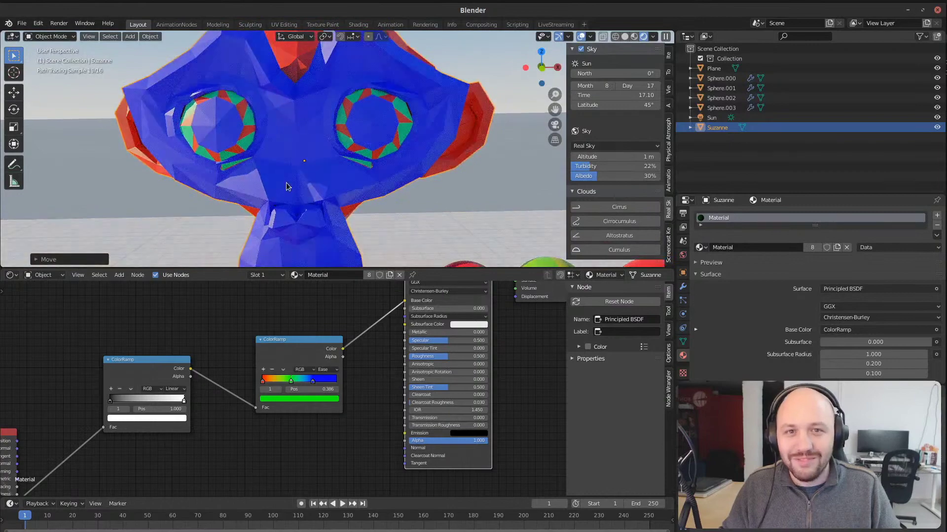
{"action": "scroll", "coordinate": [684, 232], "scroll_direction": "up", "scroll_amount": 2}
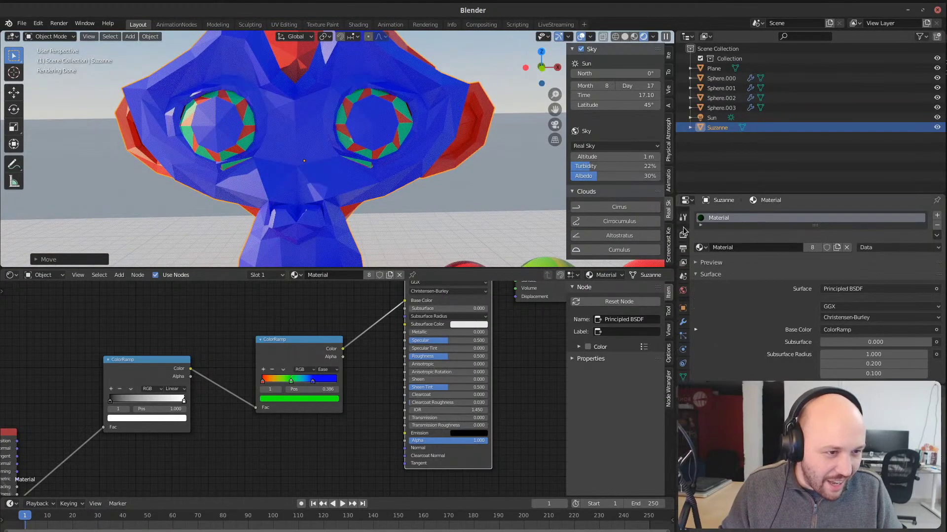
Step: Set the Cycles viewport samples to 200
{"action": "left_click", "coordinate": [684, 234]}
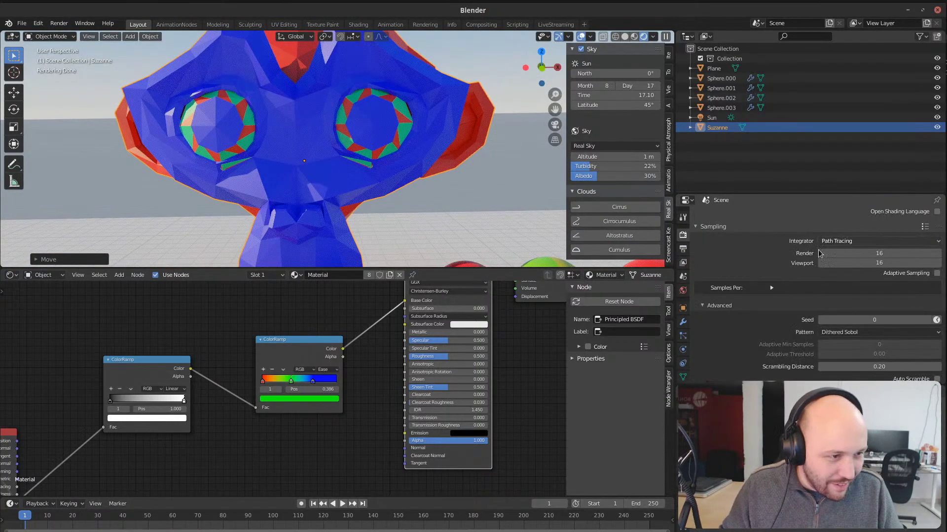
{"action": "scroll", "coordinate": [836, 244], "scroll_direction": "up", "scroll_amount": 2}
{"action": "left_click", "coordinate": [878, 304]}
{"action": "type", "text": "200"}
{"action": "key", "text": "Return"}
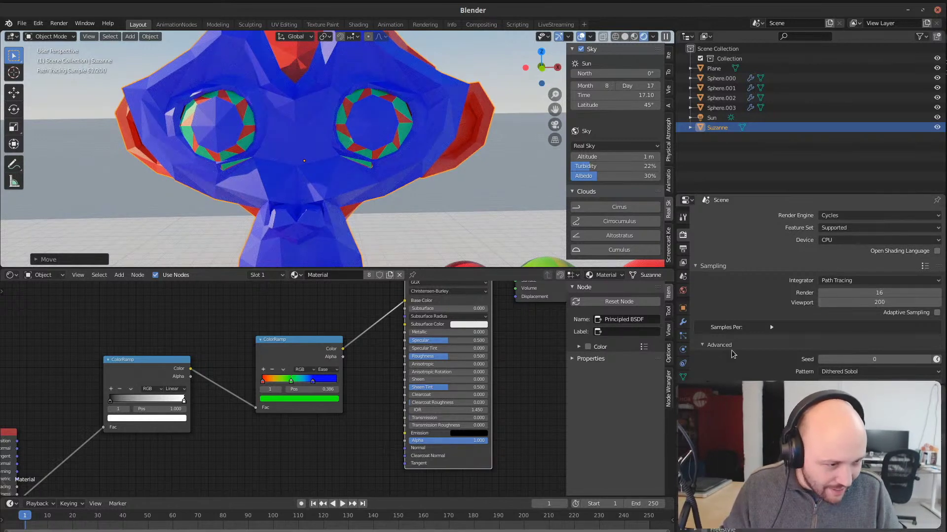
Step: Set the viewport's OIDN Min Samples to 1 and deselect the monkey
{"action": "scroll", "coordinate": [758, 320], "scroll_direction": "down", "scroll_amount": 10}
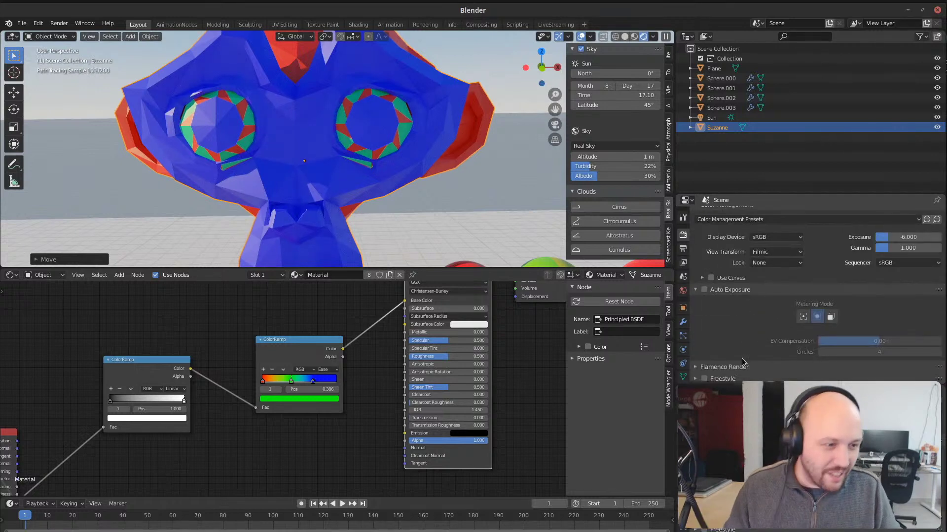
{"action": "scroll", "coordinate": [739, 322], "scroll_direction": "up", "scroll_amount": 5}
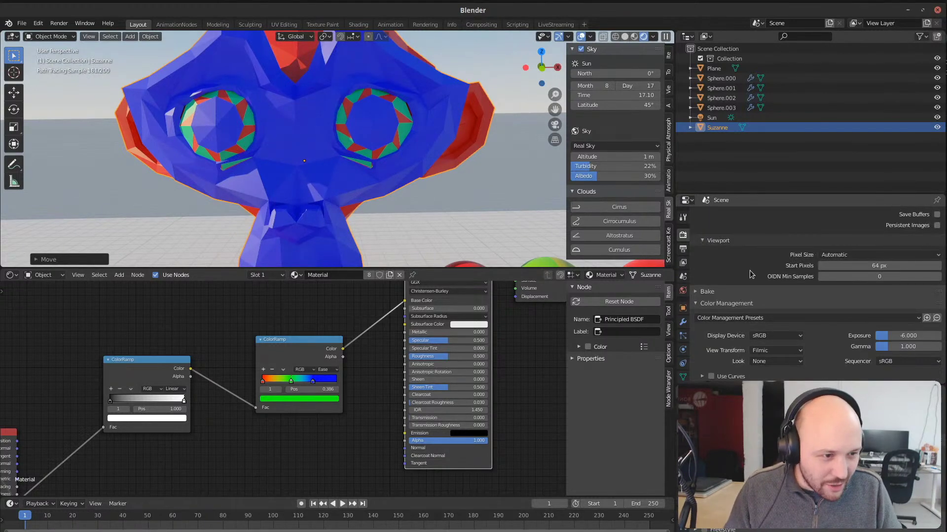
{"action": "scroll", "coordinate": [751, 278], "scroll_direction": "up", "scroll_amount": 2}
{"action": "scroll", "coordinate": [770, 284], "scroll_direction": "up", "scroll_amount": 2}
{"action": "scroll", "coordinate": [776, 286], "scroll_direction": "down", "scroll_amount": 2}
{"action": "left_click", "coordinate": [867, 318]}
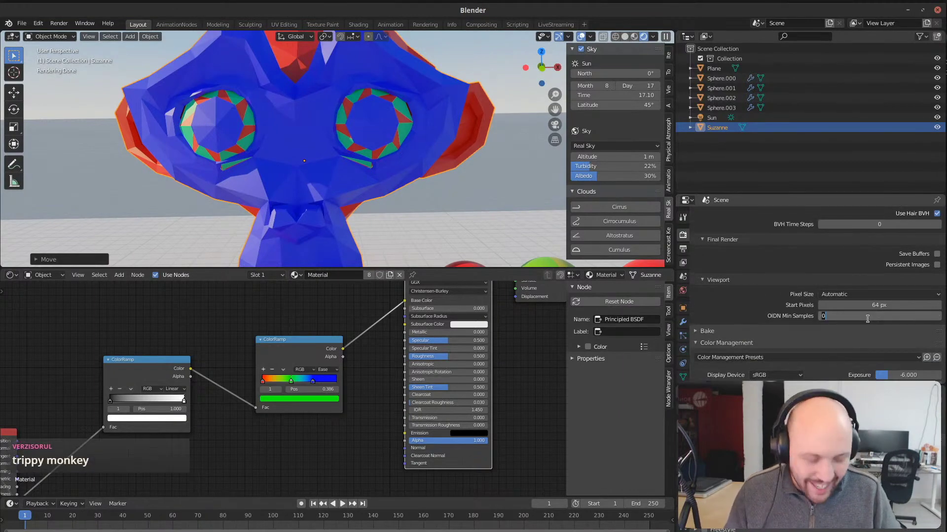
{"action": "key", "text": "Return"}
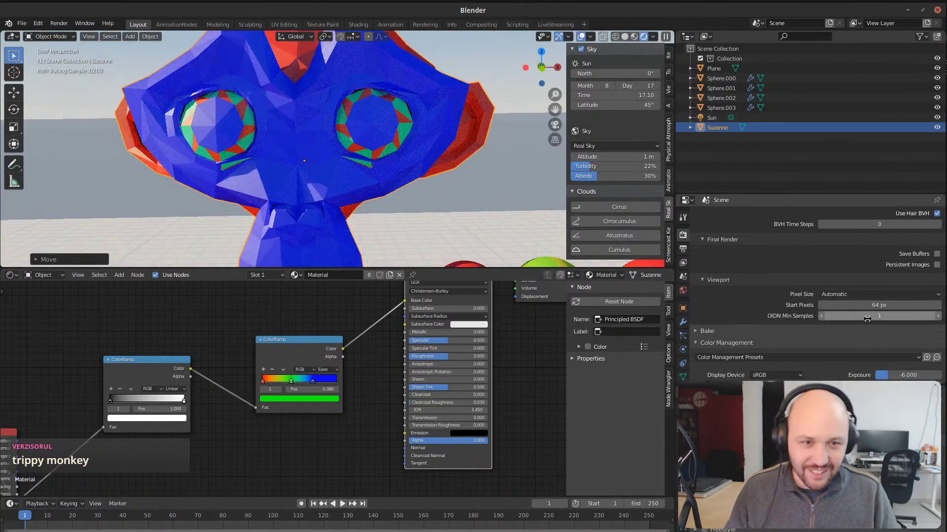
{"action": "scroll", "coordinate": [292, 162], "scroll_direction": "down", "scroll_amount": 8}
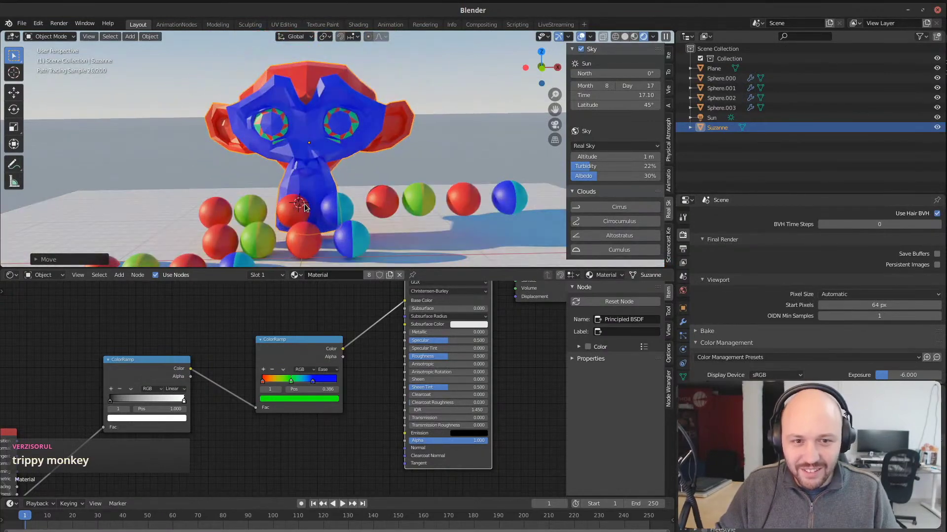
{"action": "key", "text": "alt+a"}
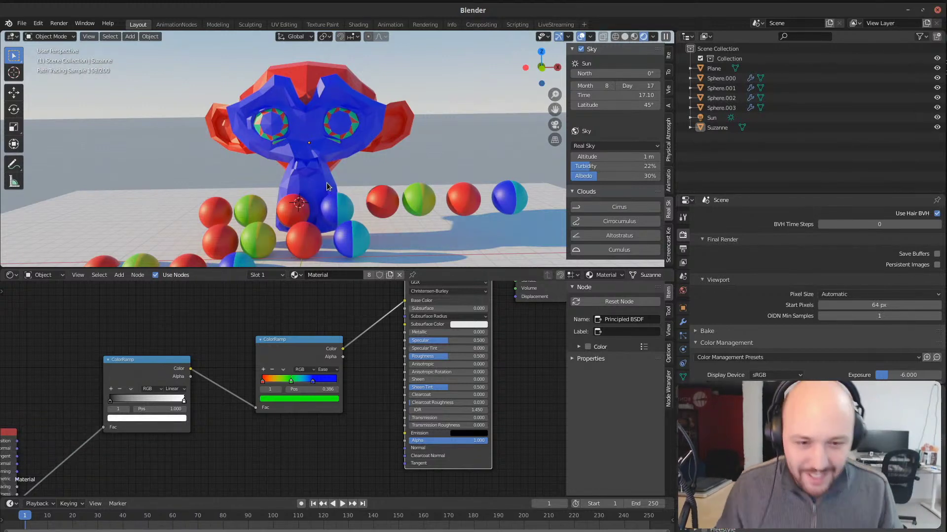
Step: Reconnect the Multiply node's Value output to the black-to-white ColorRamp's Fac and enable Clamp on the Multiply node
{"action": "middle_click_drag", "start_coordinate": [172, 388], "coordinate": [307, 353]}
{"action": "scroll", "coordinate": [112, 328], "scroll_direction": "down", "scroll_amount": 1}
{"action": "left_click_drag", "start_coordinate": [112, 328], "coordinate": [241, 391]}
{"action": "left_click", "coordinate": [136, 352]}
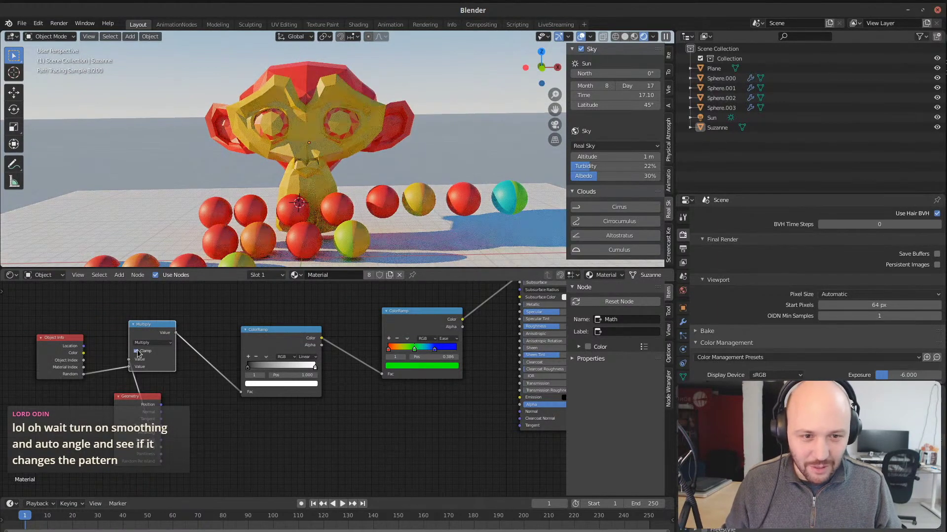
Step: Move the Multiply node closer to the black-to-white ColorRamp and place the Geometry node below Object Info
{"action": "left_click_drag", "start_coordinate": [143, 335], "coordinate": [168, 336]}
{"action": "middle_click_drag", "start_coordinate": [420, 220], "coordinate": [417, 209]}
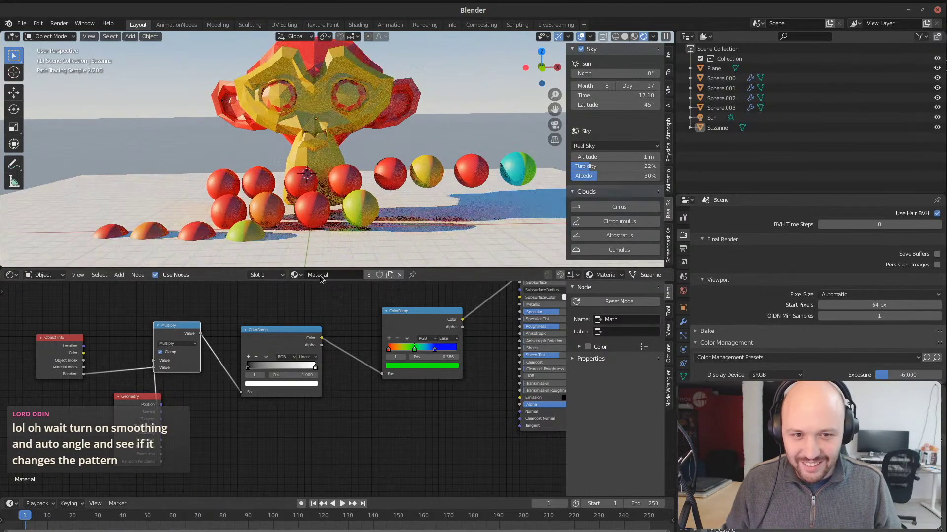
{"action": "left_click_drag", "start_coordinate": [136, 396], "coordinate": [69, 390]}
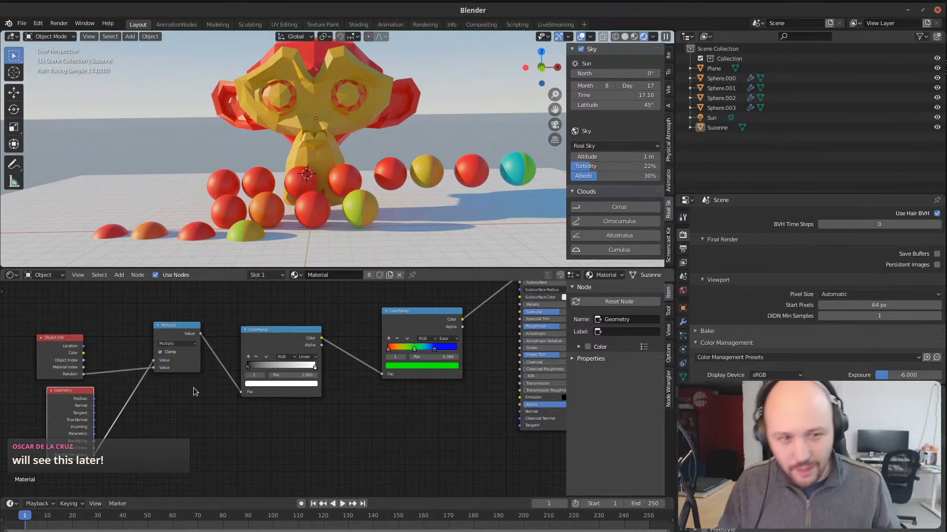
Step: Select the monkey, display its mesh data properties and shade it smooth
{"action": "scroll", "coordinate": [361, 182], "scroll_direction": "up", "scroll_amount": 5}
{"action": "left_click", "coordinate": [374, 172]}
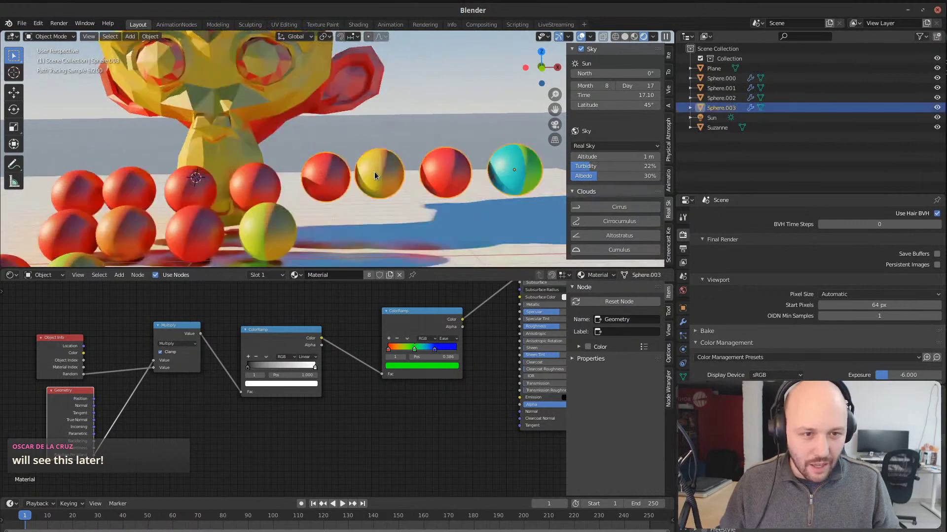
{"action": "middle_click_drag", "start_coordinate": [239, 123], "coordinate": [360, 154]}
{"action": "left_click", "coordinate": [223, 106]}
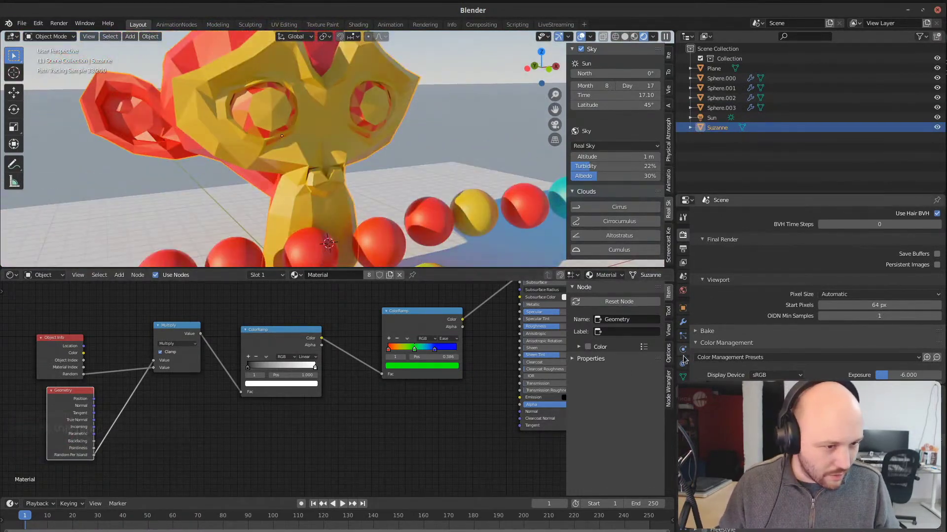
{"action": "left_click", "coordinate": [683, 377]}
{"action": "scroll", "coordinate": [705, 321], "scroll_direction": "down", "scroll_amount": 3}
{"action": "right_click", "coordinate": [290, 107]}
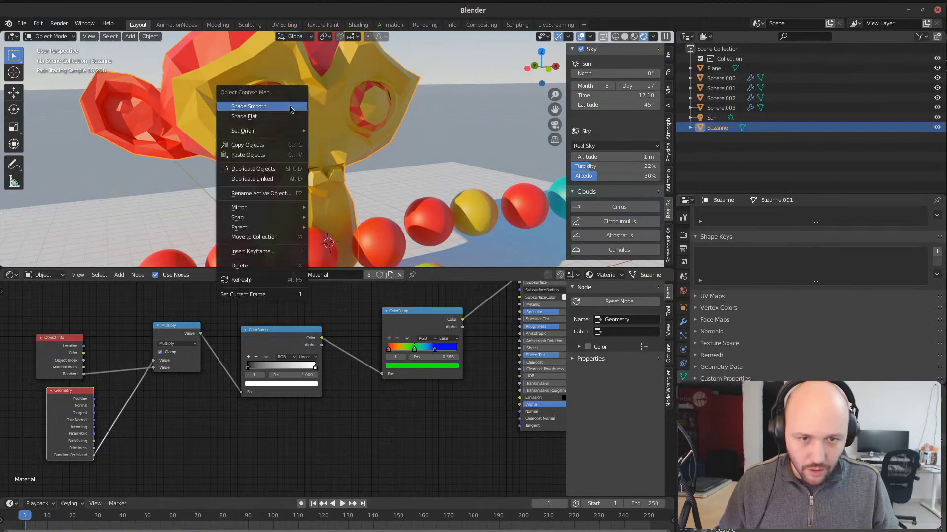
{"action": "left_click", "coordinate": [291, 107]}
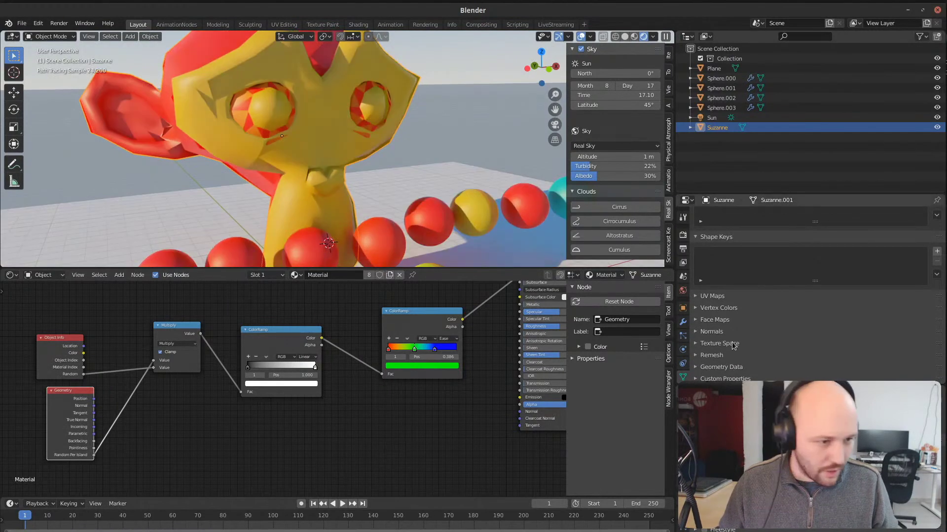
Step: Enable Auto Smooth in the monkey's Normals settings, toggling it off and on again to compare the shading
{"action": "left_click", "coordinate": [715, 334]}
{"action": "scroll", "coordinate": [715, 330], "scroll_direction": "down", "scroll_amount": 1}
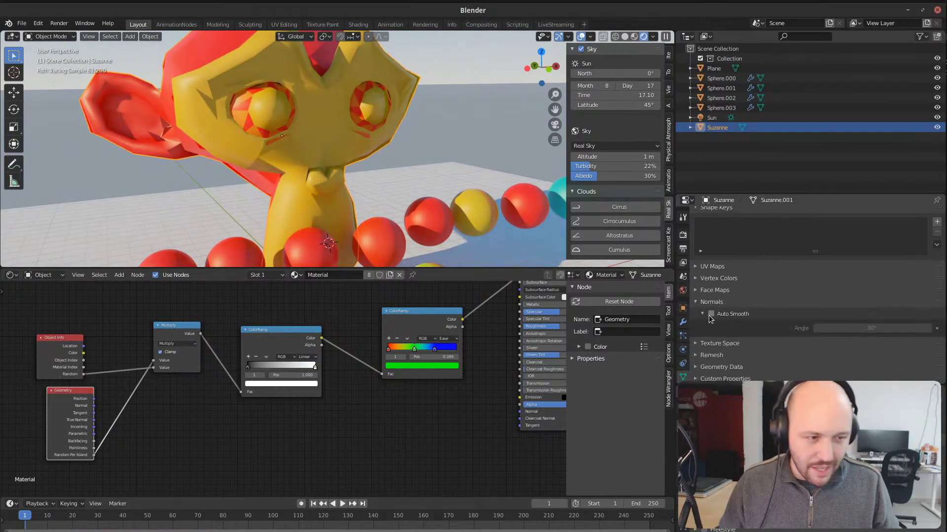
{"action": "left_click", "coordinate": [711, 315]}
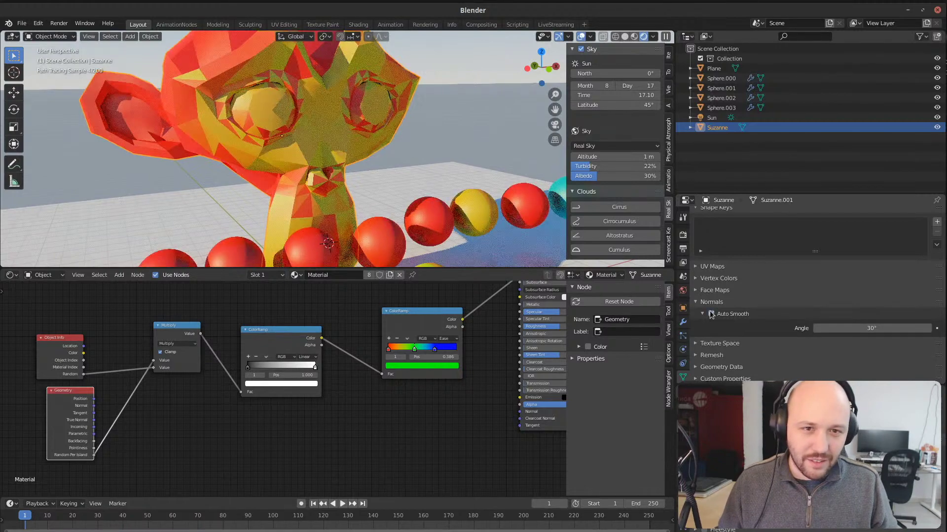
{"action": "left_click", "coordinate": [711, 316]}
{"action": "left_click", "coordinate": [711, 316]}
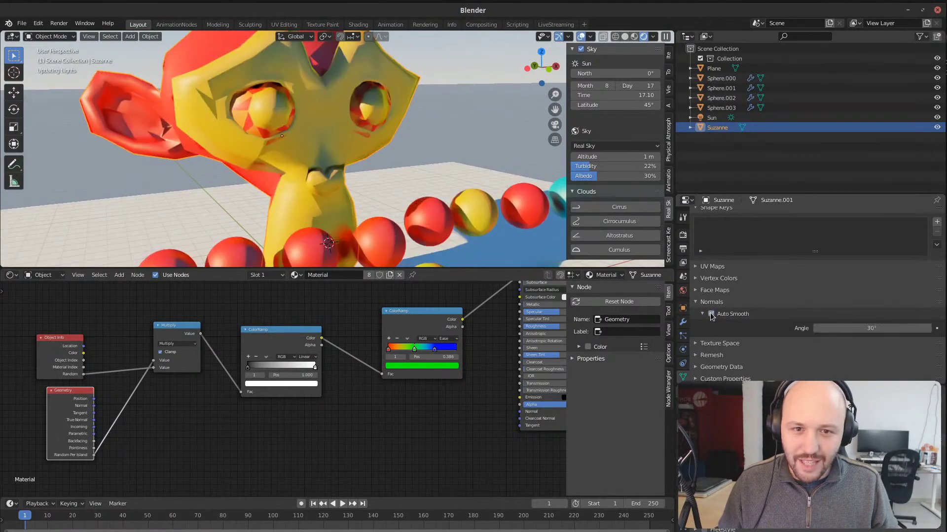
Step: Inspect the monkey's face up close and switch its shading to flat
{"action": "middle_click_drag", "start_coordinate": [318, 137], "coordinate": [356, 140]}
{"action": "scroll", "coordinate": [285, 149], "scroll_direction": "up", "scroll_amount": 3}
{"action": "mouse_move", "coordinate": [285, 150]}
{"action": "middle_mouse_down"}
{"action": "mouse_move", "coordinate": [301, 149]}
{"action": "mouse_move", "coordinate": [294, 143]}
{"action": "middle_mouse_up"}
{"action": "scroll", "coordinate": [295, 144], "scroll_direction": "down", "scroll_amount": 4}
{"action": "right_click", "coordinate": [299, 137]}
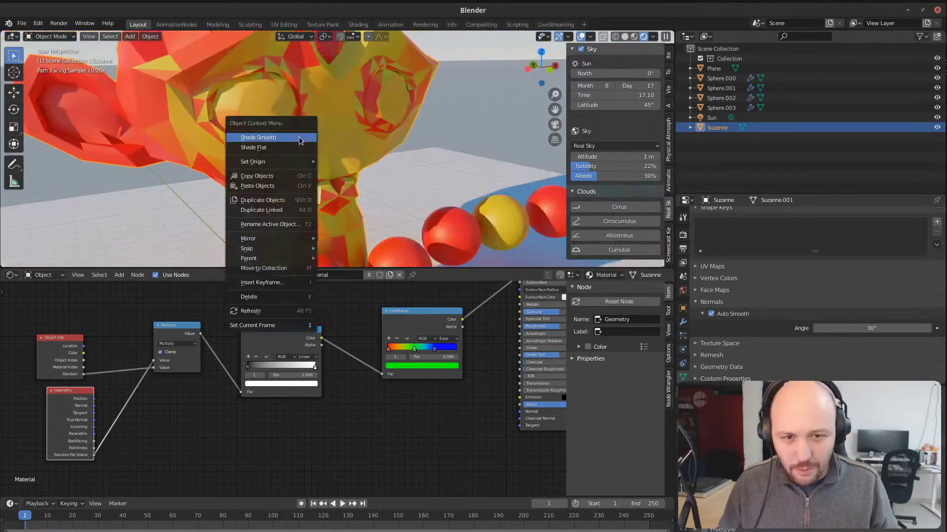
{"action": "left_click", "coordinate": [279, 148]}
Step: Compare the flat-shaded monkey with Auto Smooth off and on, and return the monkey to smooth shading
{"action": "scroll", "coordinate": [278, 147], "scroll_direction": "up", "scroll_amount": 2}
{"action": "middle_click_drag", "start_coordinate": [278, 147], "coordinate": [305, 166]}
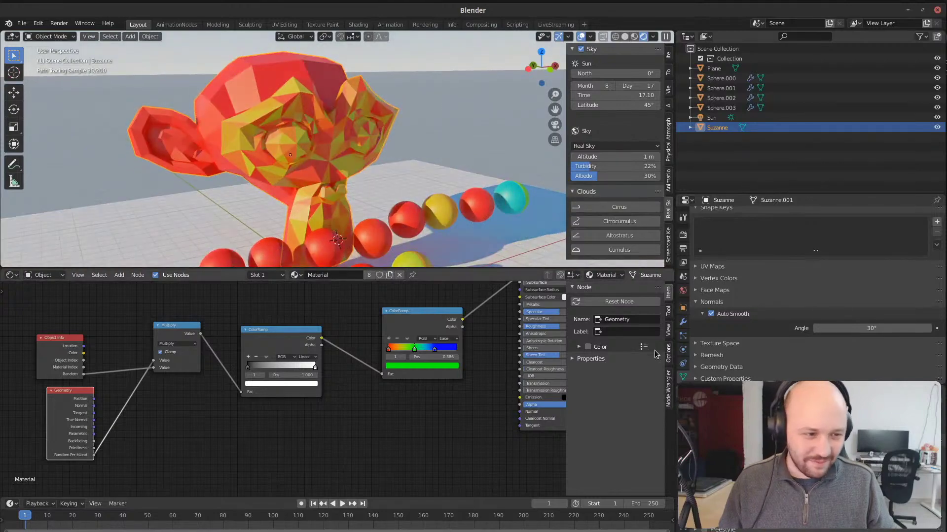
{"action": "left_click", "coordinate": [710, 314]}
{"action": "left_click", "coordinate": [710, 314]}
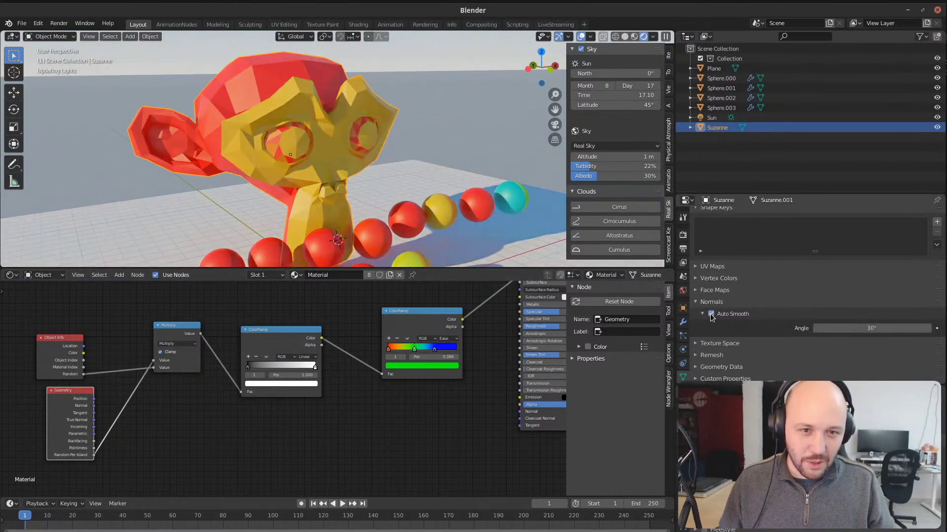
{"action": "right_click", "coordinate": [296, 143]}
{"action": "left_click", "coordinate": [288, 131]}
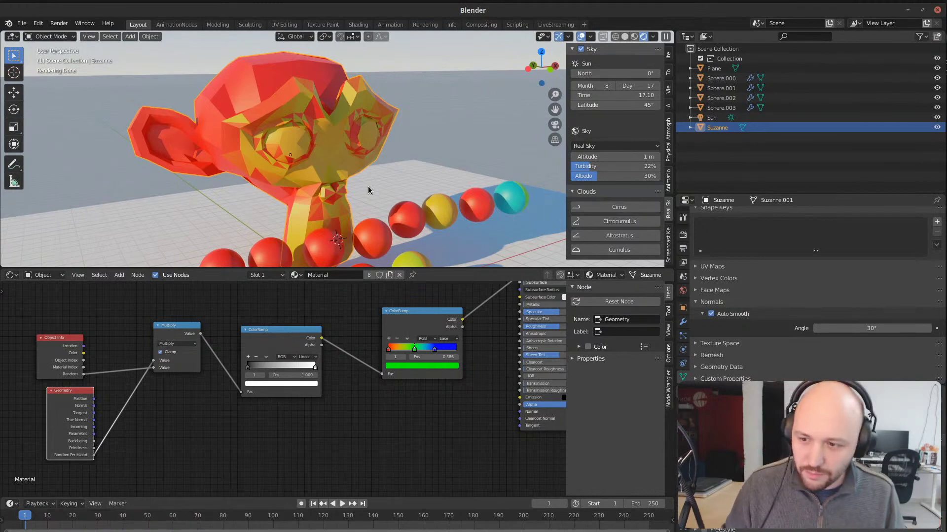
Step: Examine the random island colors on the monkey and spheres from several angles
{"action": "mouse_move", "coordinate": [316, 187]}
{"action": "middle_mouse_down"}
{"action": "mouse_move", "coordinate": [313, 160]}
{"action": "mouse_move", "coordinate": [321, 158]}
{"action": "mouse_move", "coordinate": [306, 169]}
{"action": "mouse_move", "coordinate": [336, 200]}
{"action": "mouse_move", "coordinate": [457, 170]}
{"action": "middle_mouse_up"}
{"action": "scroll", "coordinate": [336, 182], "scroll_direction": "down", "scroll_amount": 5}
{"action": "scroll", "coordinate": [336, 200], "scroll_direction": "up", "scroll_amount": 3}
{"action": "mouse_move", "coordinate": [279, 180]}
{"action": "middle_mouse_down"}
{"action": "mouse_move", "coordinate": [427, 195]}
{"action": "mouse_move", "coordinate": [295, 177]}
{"action": "mouse_move", "coordinate": [438, 109]}
{"action": "middle_mouse_up"}
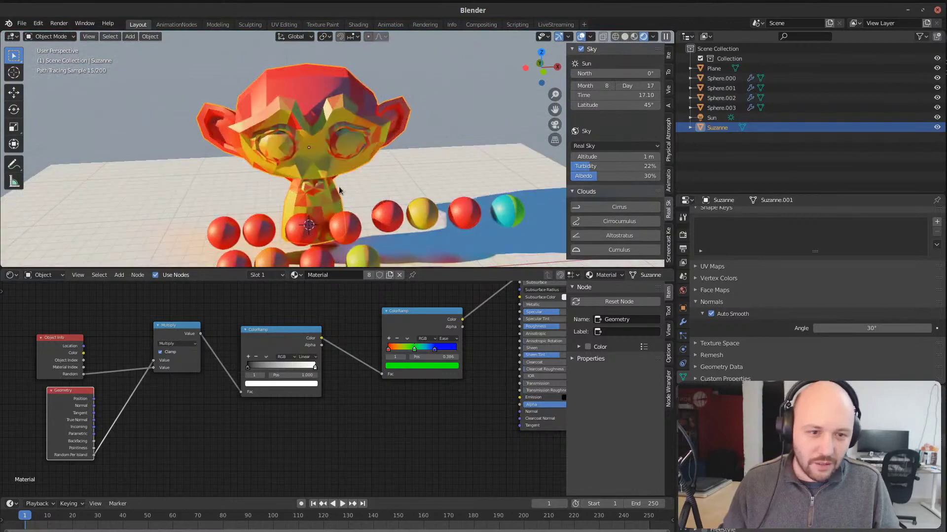
{"action": "middle_click_drag", "start_coordinate": [356, 202], "coordinate": [343, 165]}
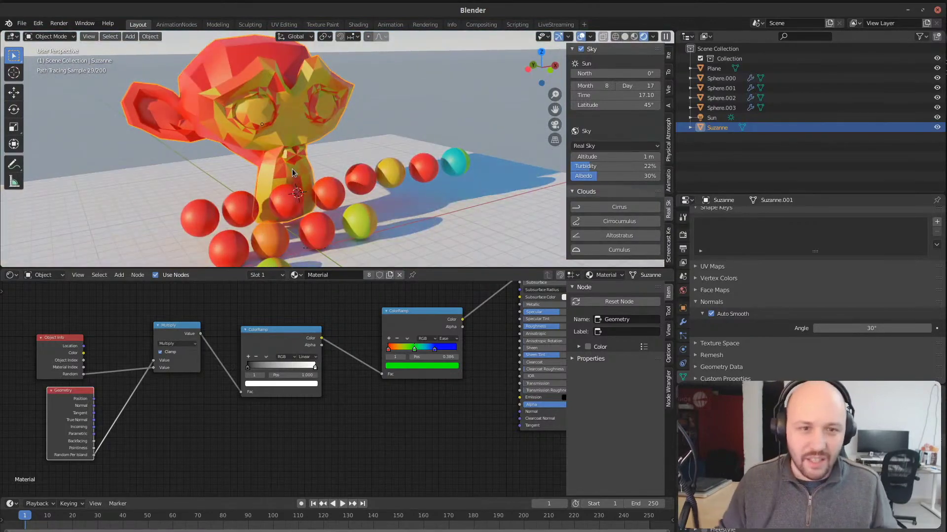
{"action": "mouse_move", "coordinate": [311, 164]}
{"action": "middle_mouse_down"}
{"action": "mouse_move", "coordinate": [276, 159]}
{"action": "mouse_move", "coordinate": [326, 160]}
{"action": "middle_mouse_up"}
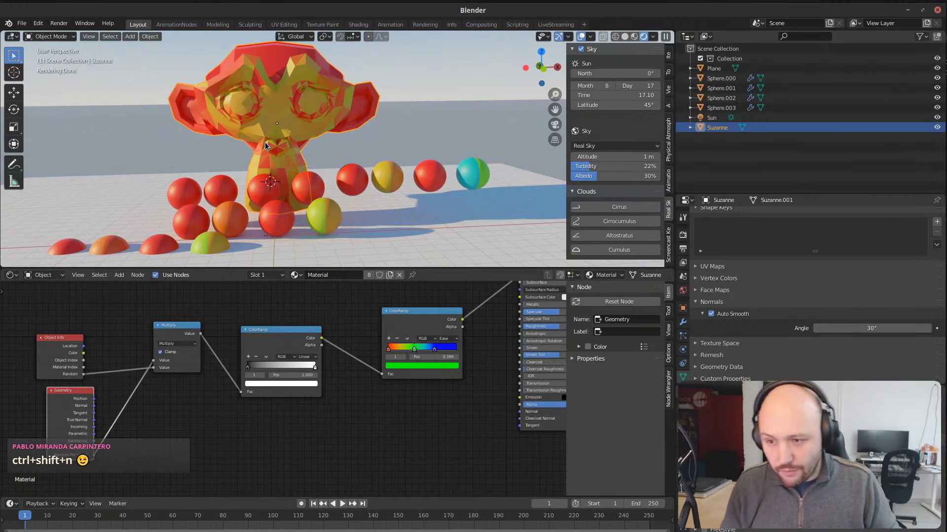
{"action": "middle_click_drag", "start_coordinate": [280, 133], "coordinate": [277, 130]}
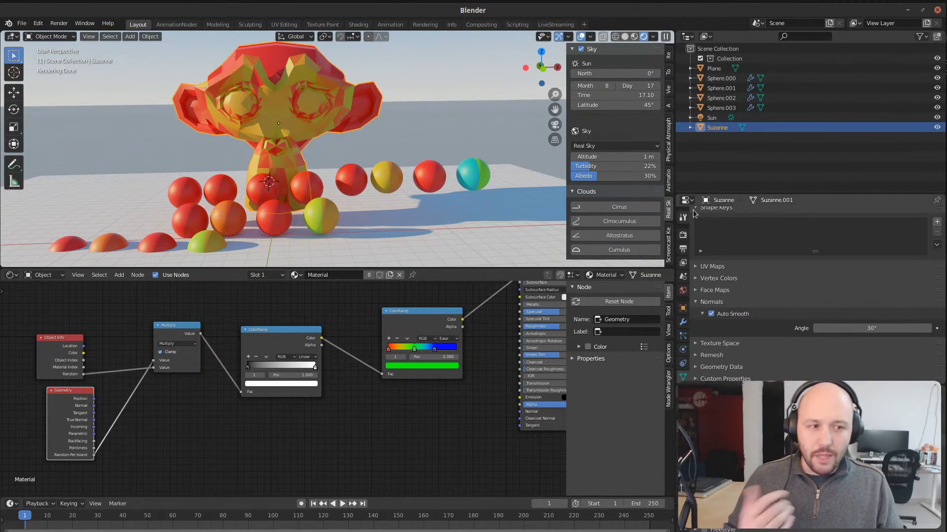
Step: Display the Cycles sampling settings and enlarge both the properties editor and the 3D viewport
{"action": "left_click_drag", "start_coordinate": [698, 193], "coordinate": [698, 77]}
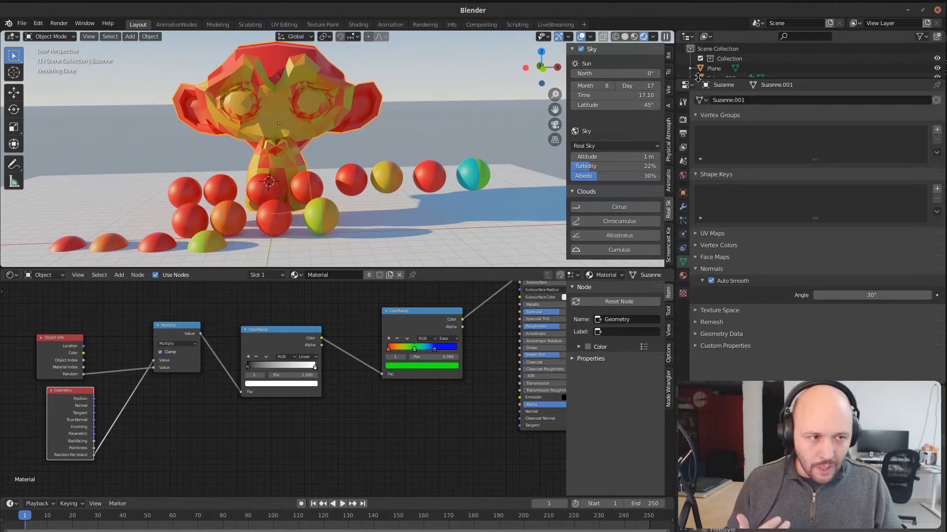
{"action": "left_click", "coordinate": [683, 120]}
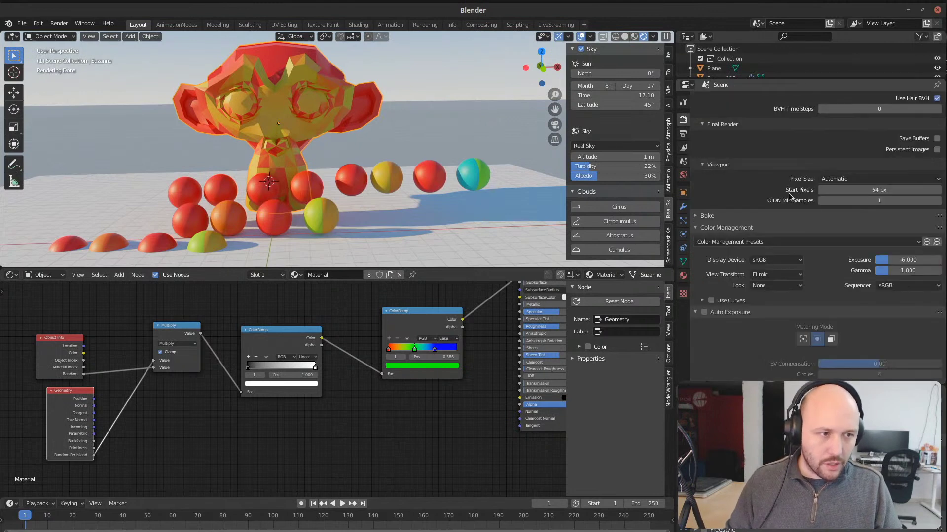
{"action": "scroll", "coordinate": [793, 196], "scroll_direction": "up", "scroll_amount": 10}
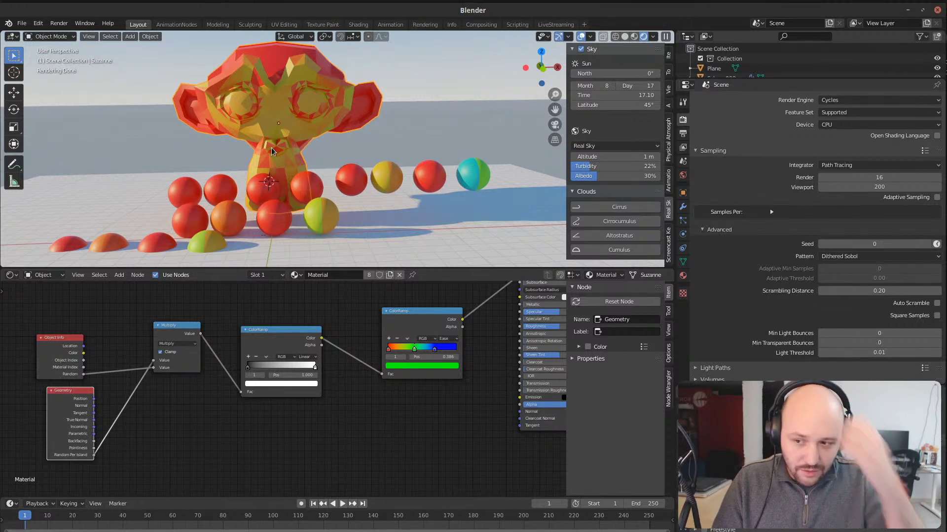
{"action": "left_click_drag", "start_coordinate": [288, 267], "coordinate": [286, 345]}
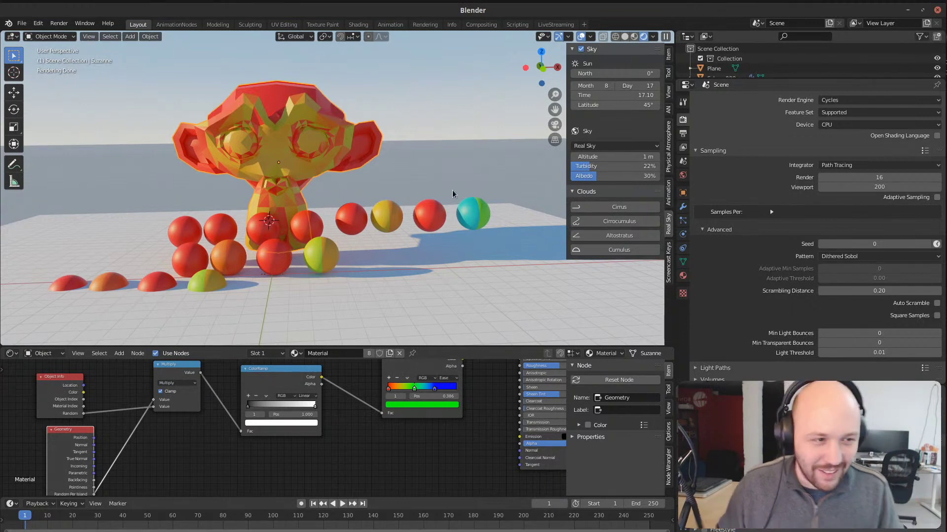
{"action": "middle_click_drag", "start_coordinate": [376, 228], "coordinate": [280, 178]}
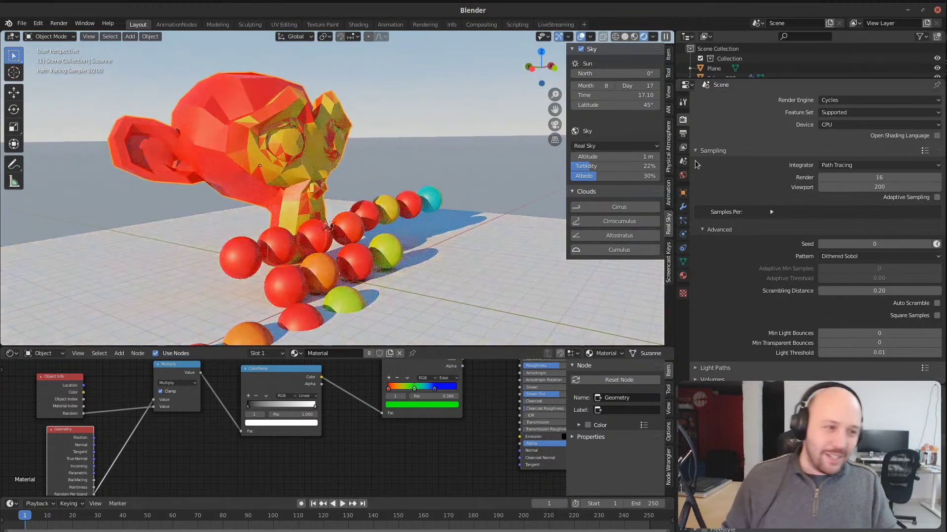
Step: Expand the Remesh settings in the monkey's mesh data and try Quad mode before returning to Voxel
{"action": "left_click", "coordinate": [683, 205]}
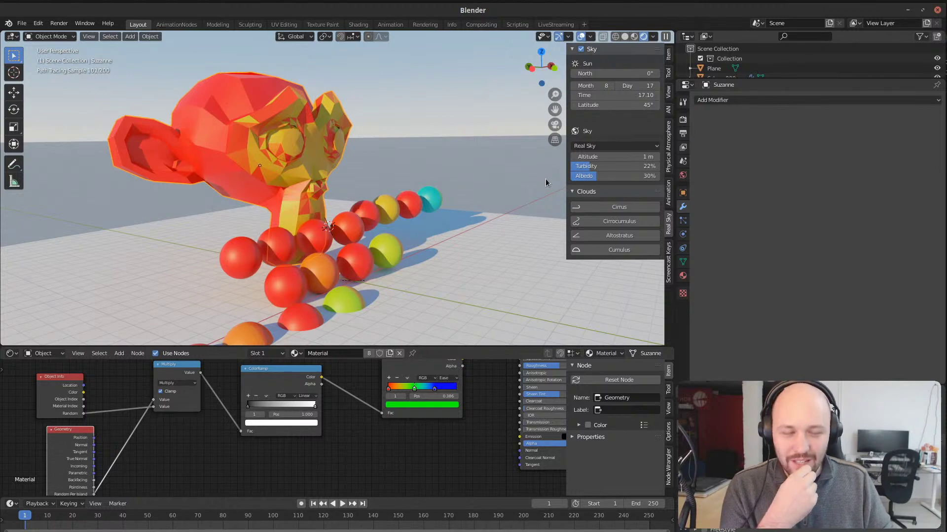
{"action": "left_click", "coordinate": [736, 100]}
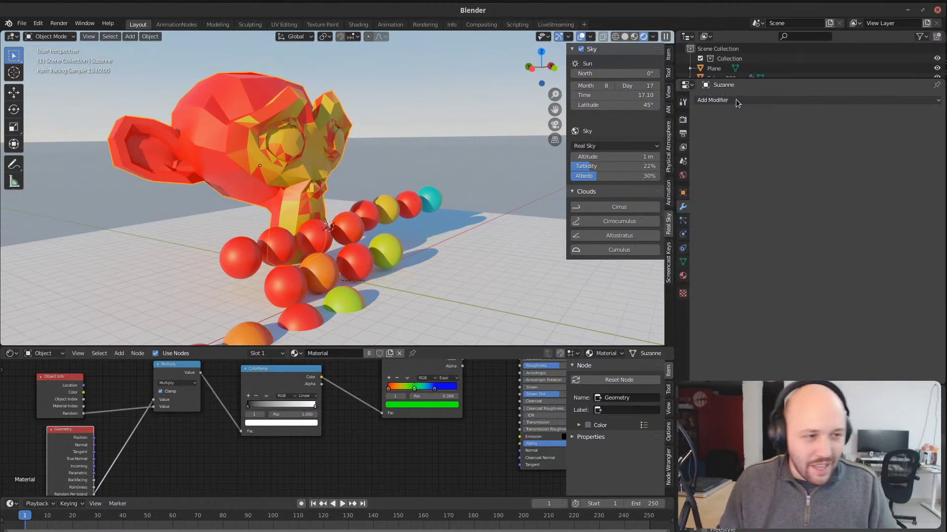
{"action": "left_click", "coordinate": [682, 264]}
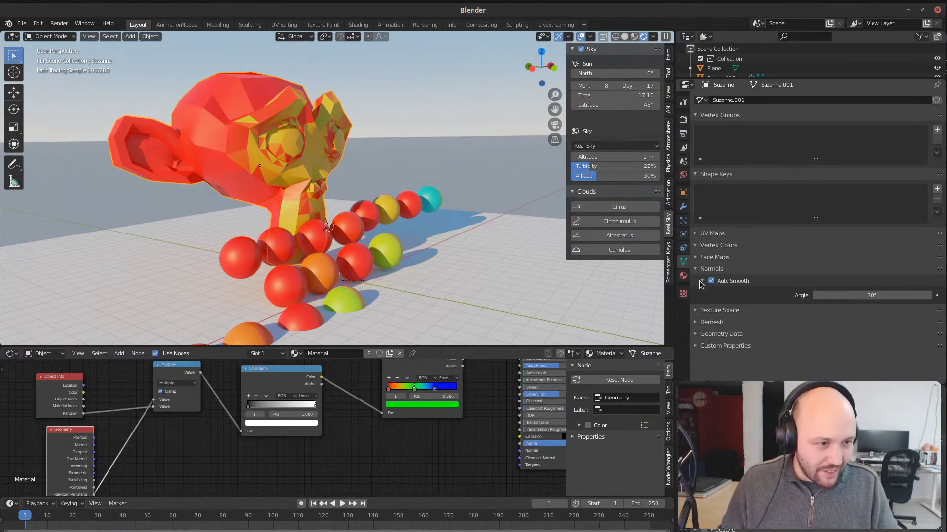
{"action": "left_click", "coordinate": [735, 321]}
{"action": "scroll", "coordinate": [827, 274], "scroll_direction": "down", "scroll_amount": 3}
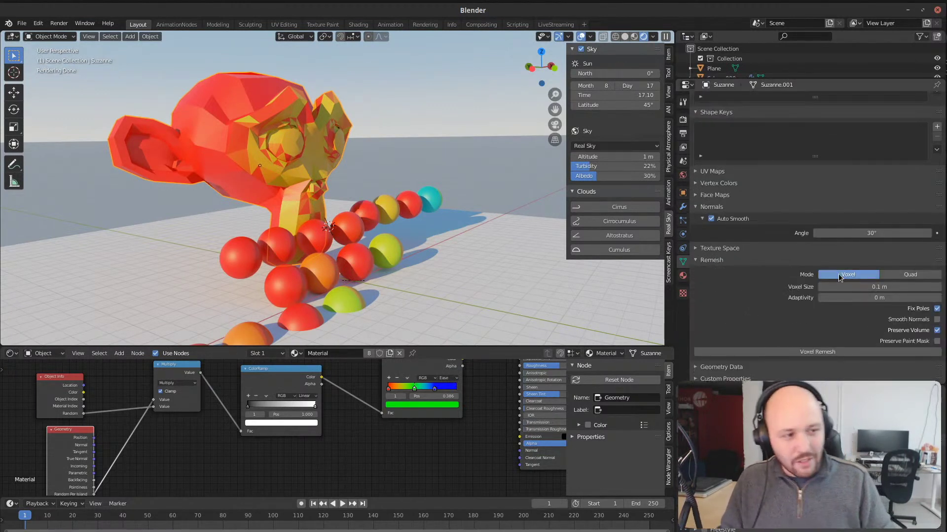
{"action": "left_click", "coordinate": [907, 274]}
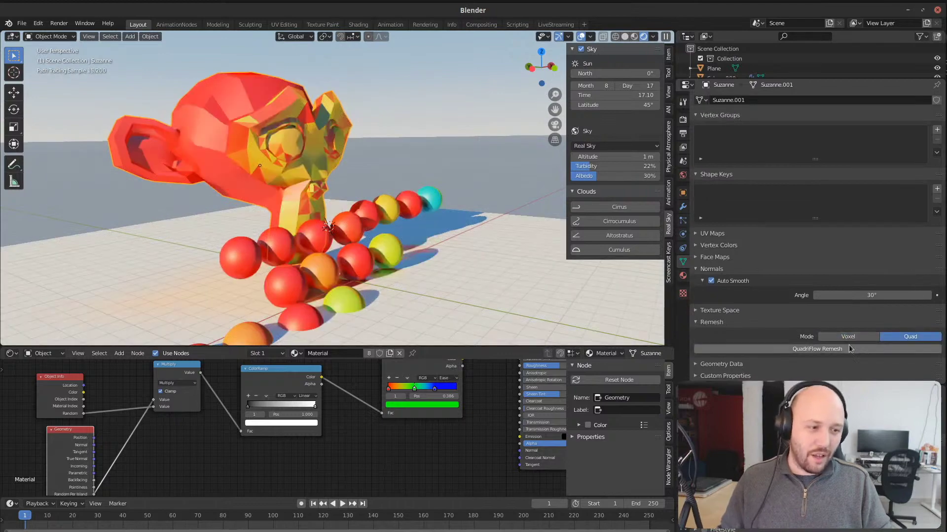
{"action": "left_click", "coordinate": [861, 338]}
Step: Add a Remesh modifier to the monkey and set its mode to Voxel
{"action": "middle_click_drag", "start_coordinate": [287, 179], "coordinate": [358, 170]}
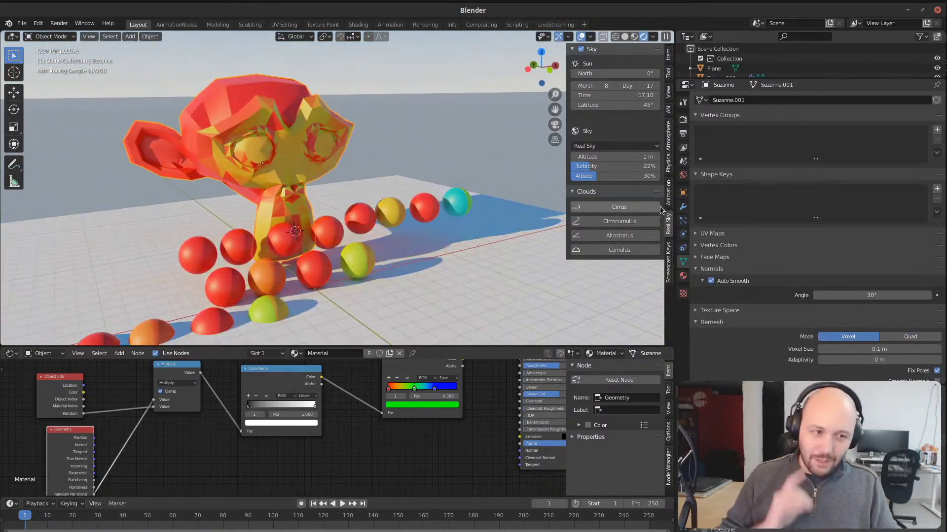
{"action": "left_click", "coordinate": [683, 206]}
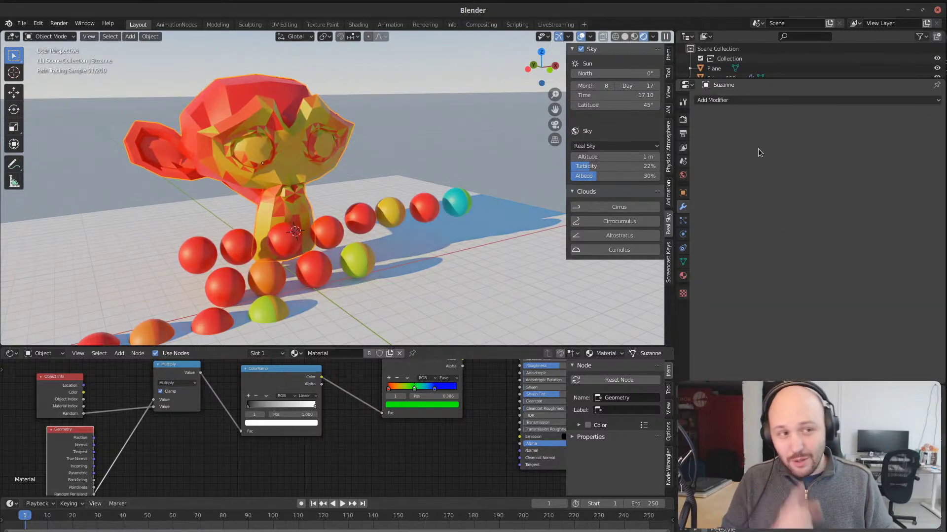
{"action": "left_click", "coordinate": [754, 100]}
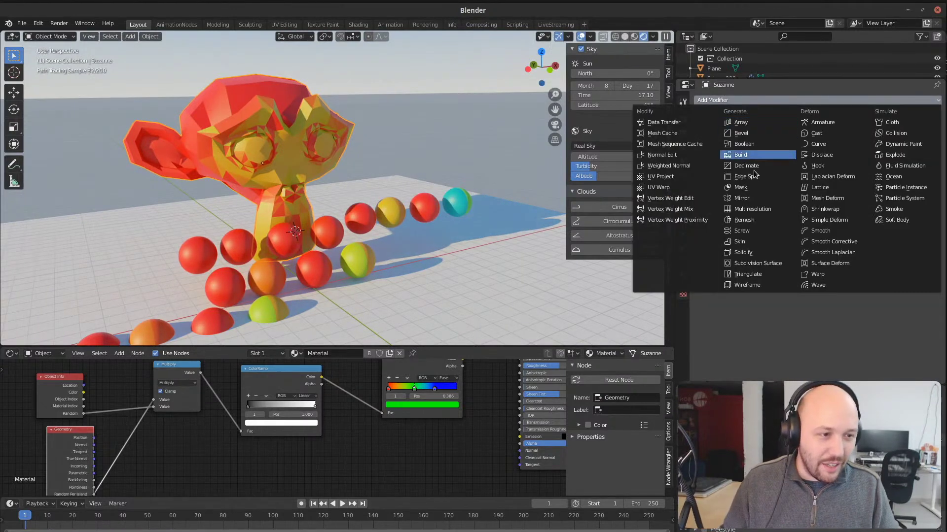
{"action": "left_click", "coordinate": [745, 220]}
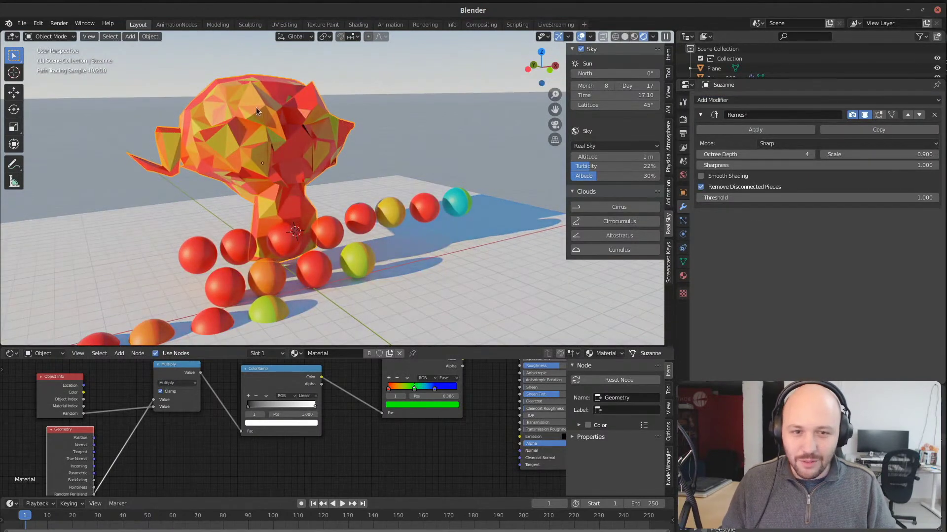
{"action": "left_click", "coordinate": [799, 144]}
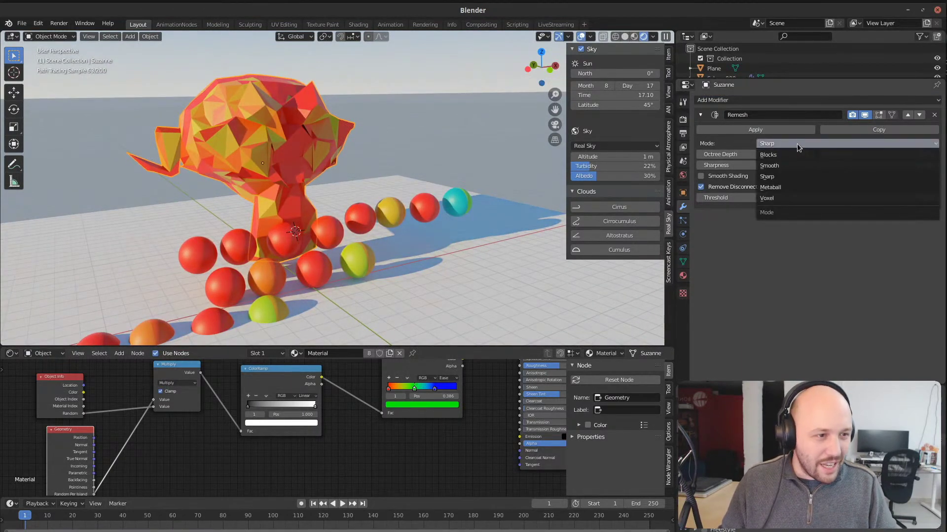
{"action": "left_click", "coordinate": [770, 198]}
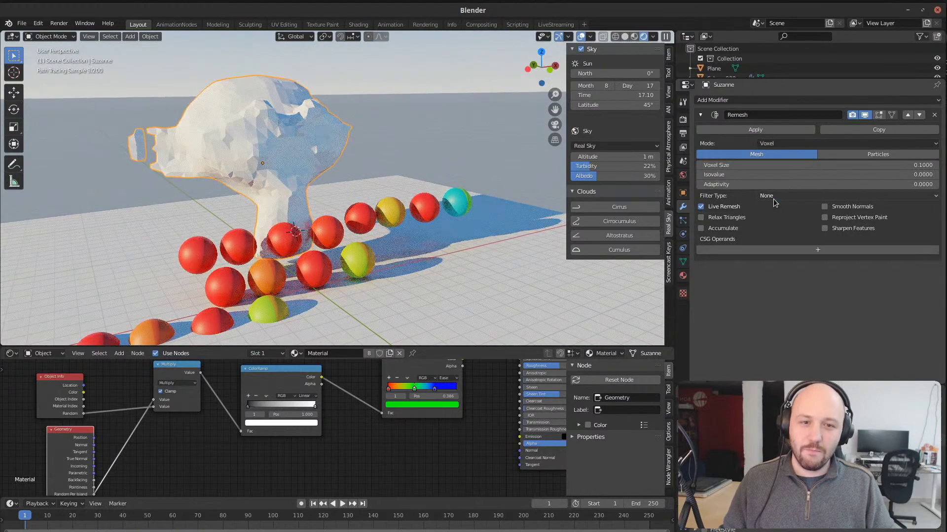
Step: Try a Voxel Size of 0.2 on the monkey's Remesh modifier and set it to 0.01
{"action": "scroll", "coordinate": [341, 160], "scroll_direction": "up", "scroll_amount": 6}
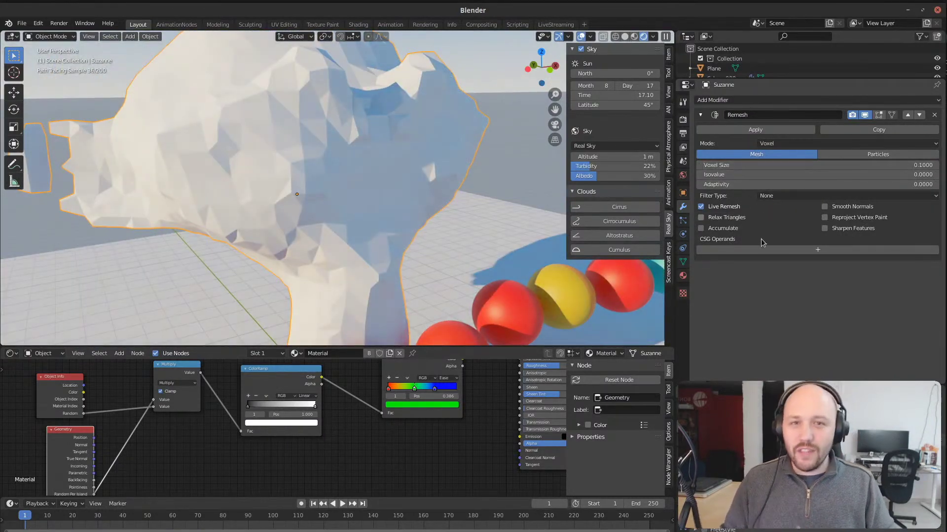
{"action": "left_click", "coordinate": [765, 167]}
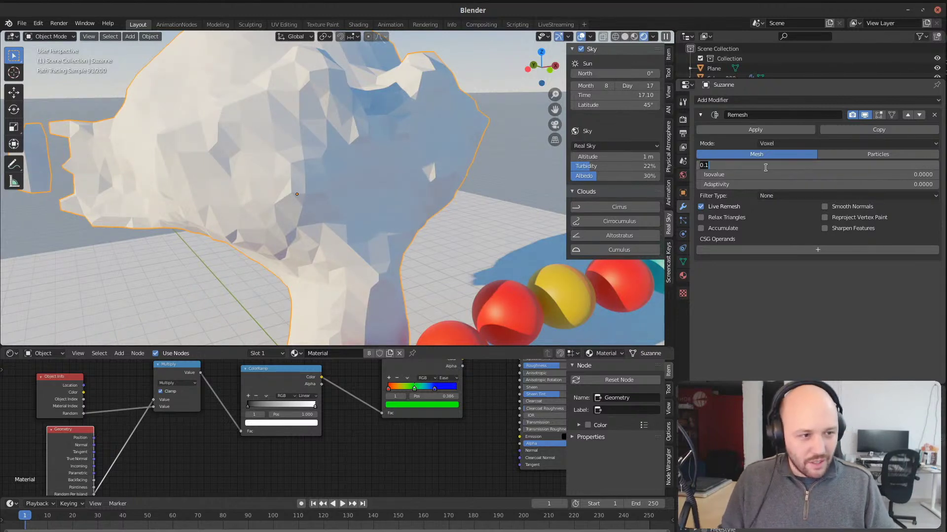
{"action": "type", "text": ".2"}
{"action": "key", "text": "Return"}
{"action": "left_click", "coordinate": [765, 168]}
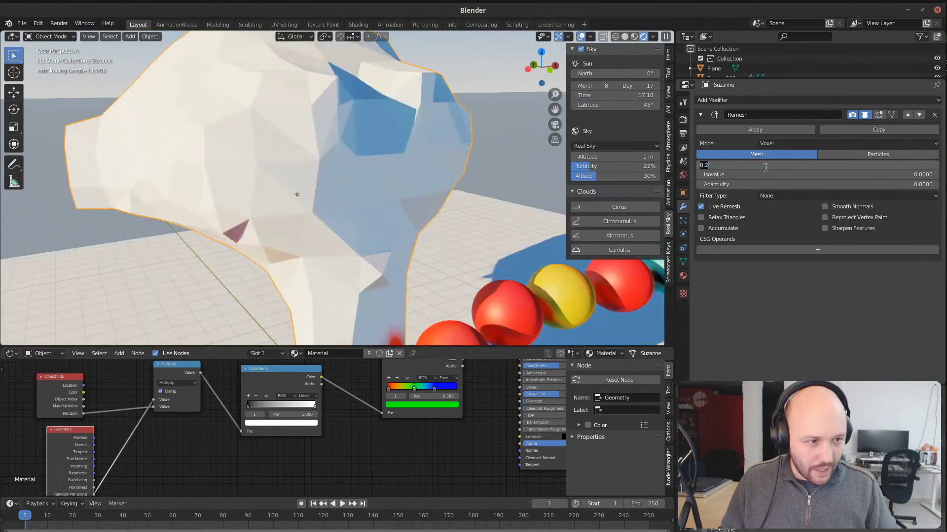
{"action": "type", "text": ".01"}
{"action": "key", "text": "Return"}
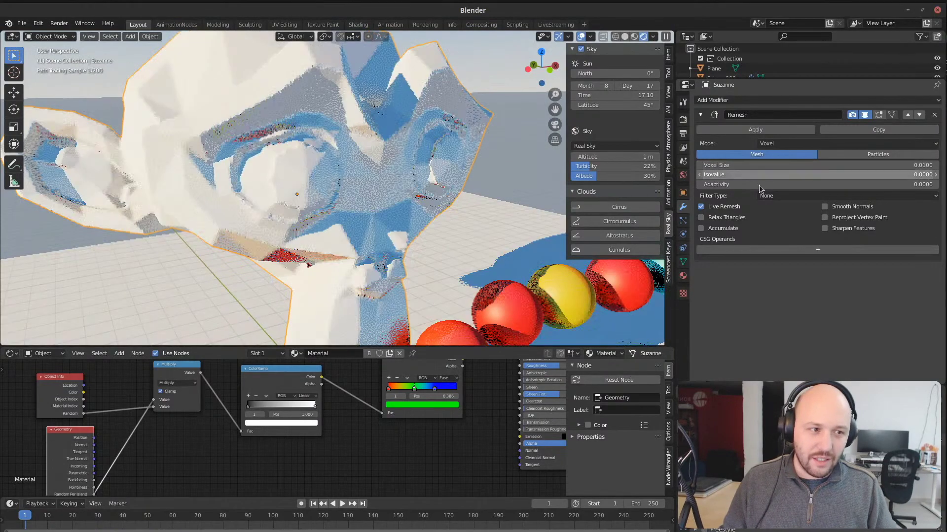
Step: Switch the 3D viewport to Solid shading and set its object color option to Random
{"action": "mouse_move", "coordinate": [362, 144]}
{"action": "middle_mouse_down"}
{"action": "mouse_move", "coordinate": [321, 138]}
{"action": "mouse_move", "coordinate": [366, 151]}
{"action": "middle_mouse_up"}
{"action": "scroll", "coordinate": [366, 149], "scroll_direction": "down", "scroll_amount": 5}
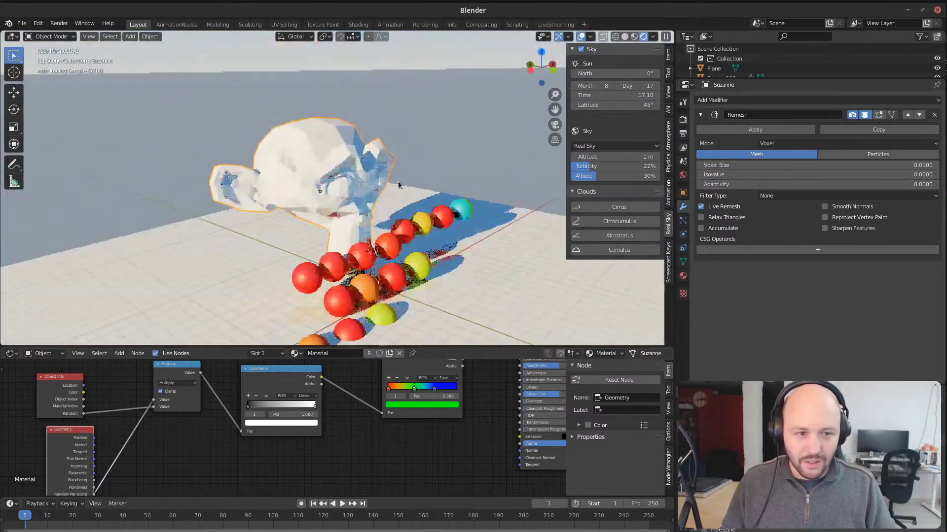
{"action": "left_click", "coordinate": [624, 36]}
{"action": "scroll", "coordinate": [383, 248], "scroll_direction": "up", "scroll_amount": 3}
{"action": "middle_click_drag", "start_coordinate": [382, 247], "coordinate": [444, 249]}
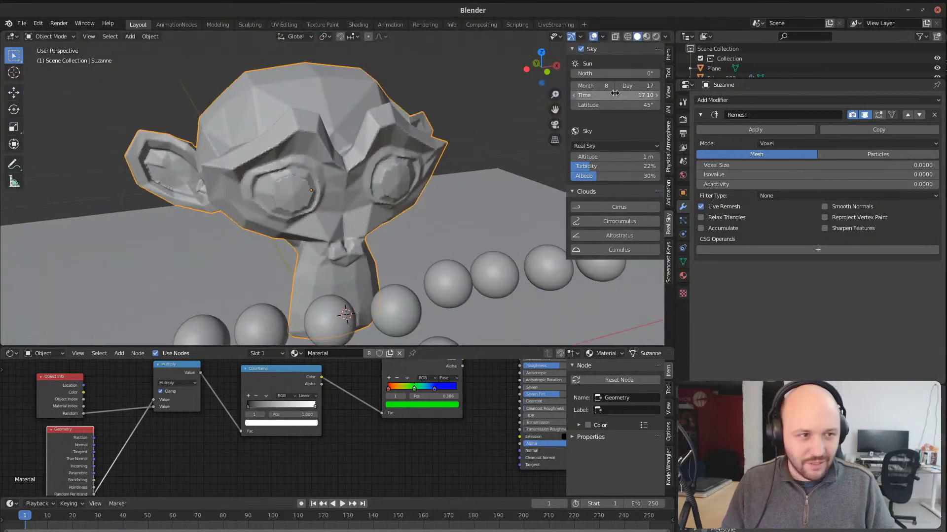
{"action": "left_click", "coordinate": [665, 37]}
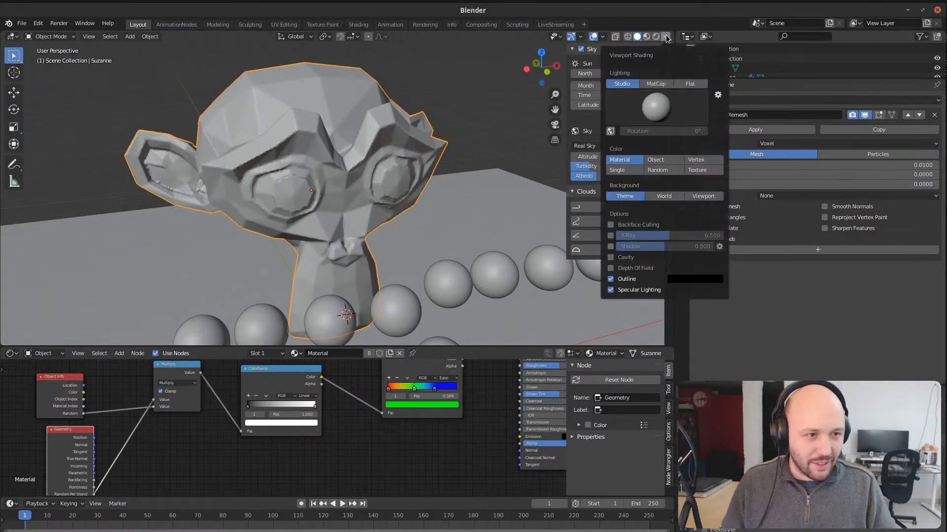
{"action": "left_click", "coordinate": [665, 171]}
Step: Select all the spheres in front of the monkey and delete them
{"action": "scroll", "coordinate": [347, 265], "scroll_direction": "down", "scroll_amount": 3}
{"action": "middle_click_drag", "start_coordinate": [347, 264], "coordinate": [367, 261]}
{"action": "left_click", "coordinate": [366, 262]}
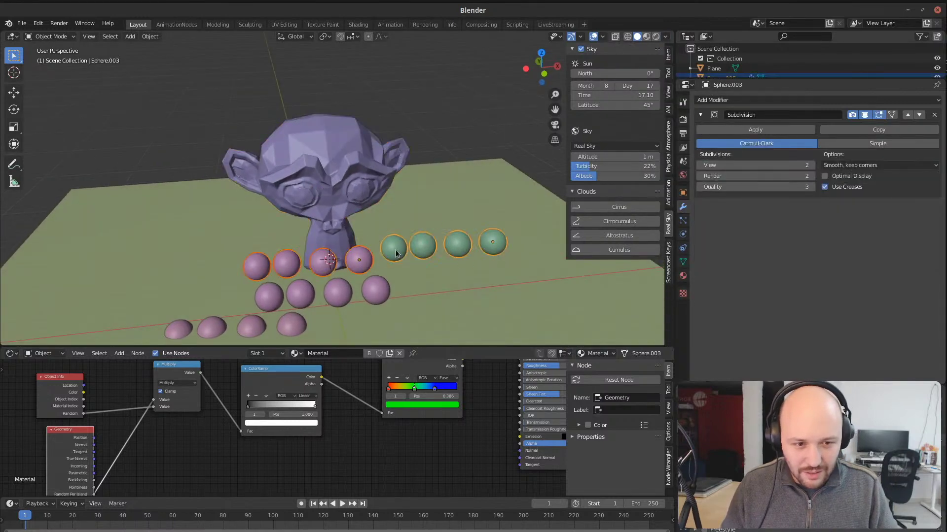
{"action": "key", "text": "x"}
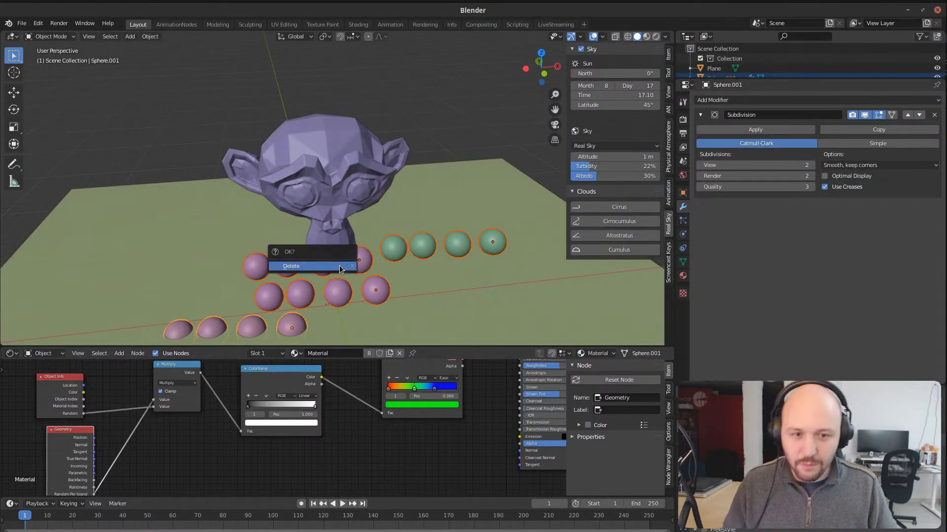
{"action": "left_click", "coordinate": [317, 269]}
Step: Frame the monkey head in the viewport and inspect its remeshed topology in Wireframe shading
{"action": "left_click", "coordinate": [310, 198]}
{"action": "key", "text": "KP_Decimal"}
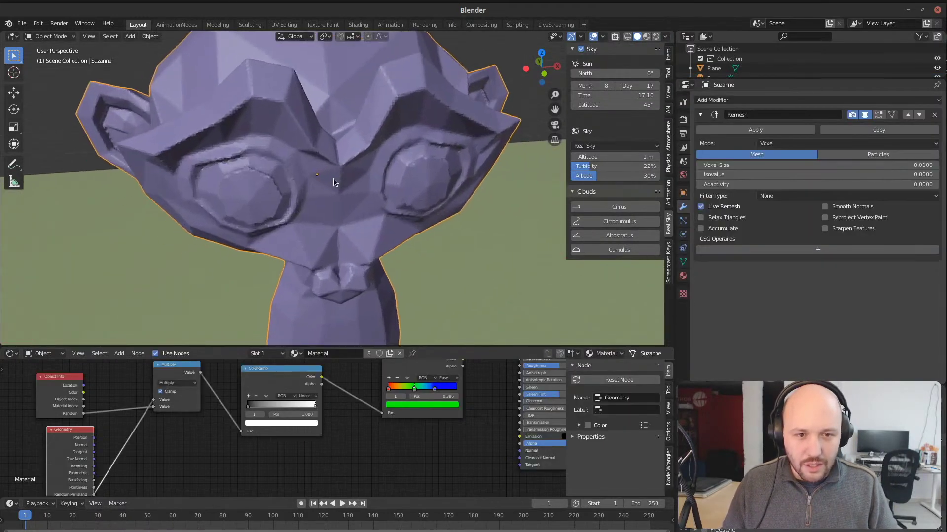
{"action": "left_click", "coordinate": [628, 37]}
{"action": "mouse_move", "coordinate": [315, 148]}
{"action": "middle_mouse_down"}
{"action": "mouse_move", "coordinate": [330, 120]}
{"action": "mouse_move", "coordinate": [355, 128]}
{"action": "mouse_move", "coordinate": [410, 177]}
{"action": "middle_mouse_up"}
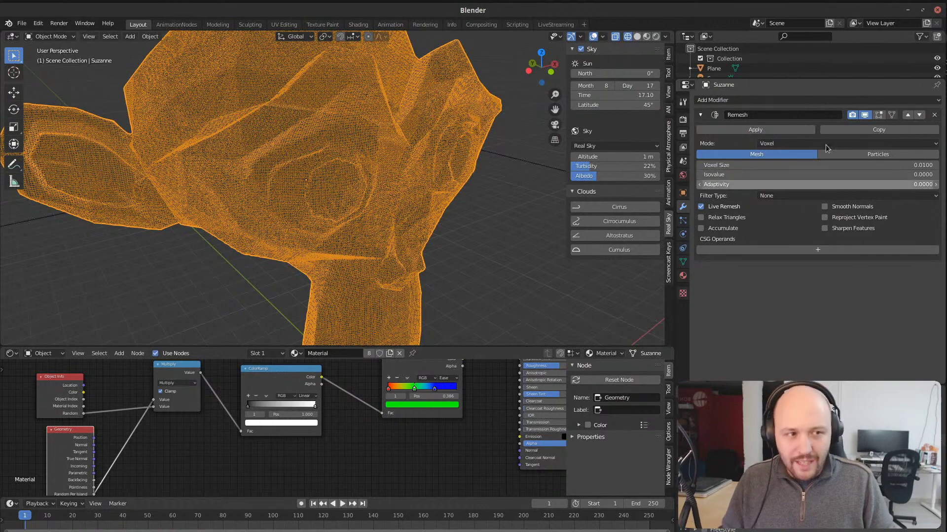
Step: Set the Adaptivity of the monkey's Remesh modifier to 0.2 and return the viewport to Solid shading
{"action": "left_click", "coordinate": [754, 184]}
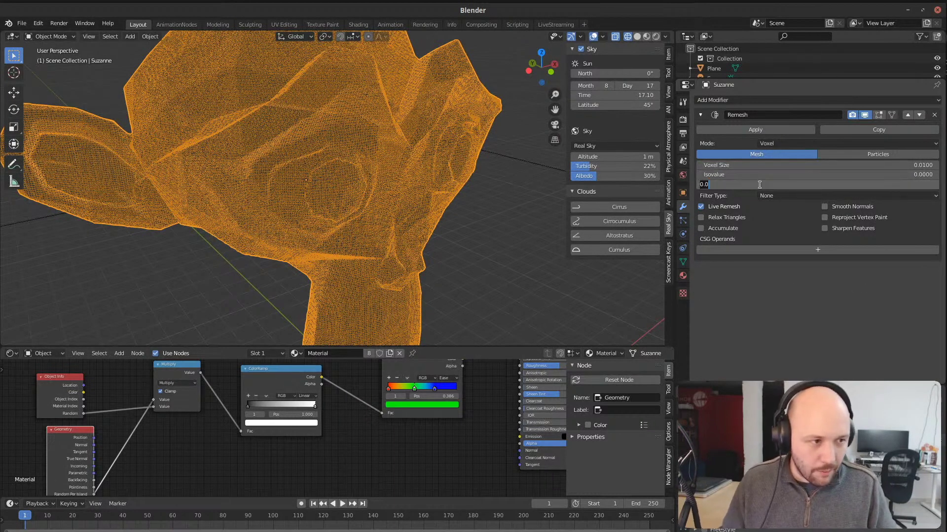
{"action": "type", "text": ".2"}
{"action": "key", "text": "Return"}
{"action": "middle_click_drag", "start_coordinate": [345, 197], "coordinate": [373, 208]}
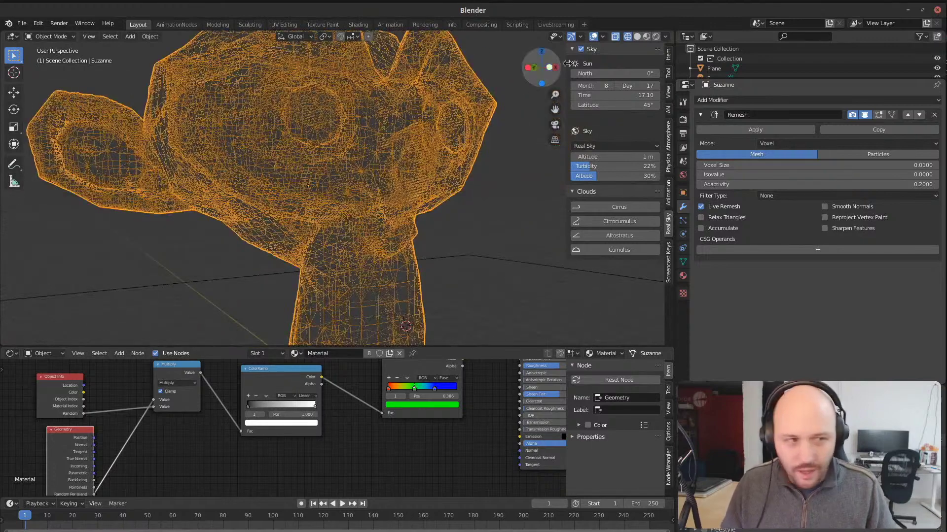
{"action": "left_click", "coordinate": [636, 37]}
{"action": "middle_click_drag", "start_coordinate": [315, 162], "coordinate": [323, 198]}
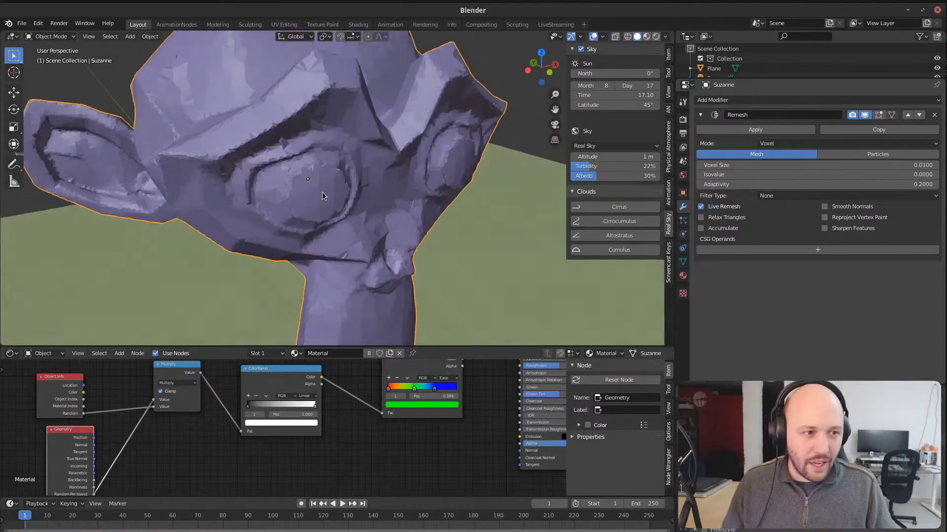
{"action": "scroll", "coordinate": [341, 221], "scroll_direction": "down", "scroll_amount": 6}
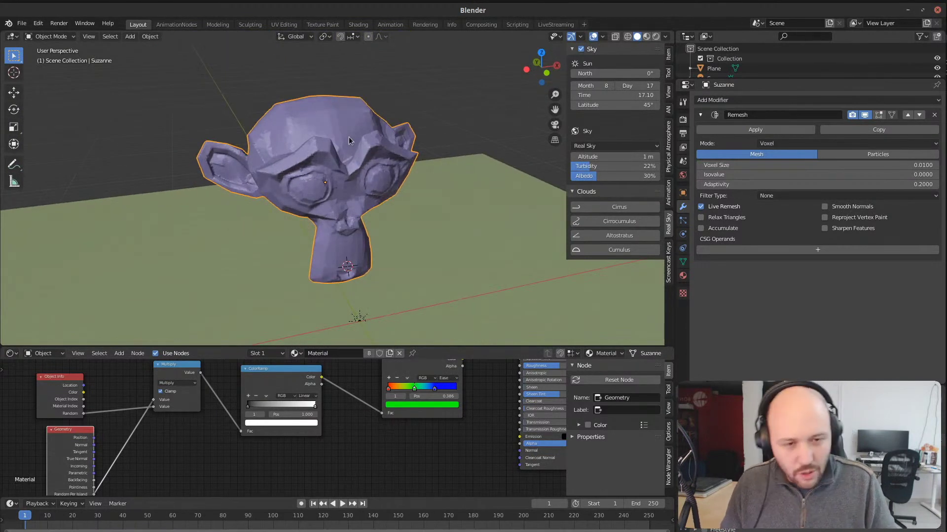
{"action": "scroll", "coordinate": [348, 136], "scroll_direction": "up", "scroll_amount": 5}
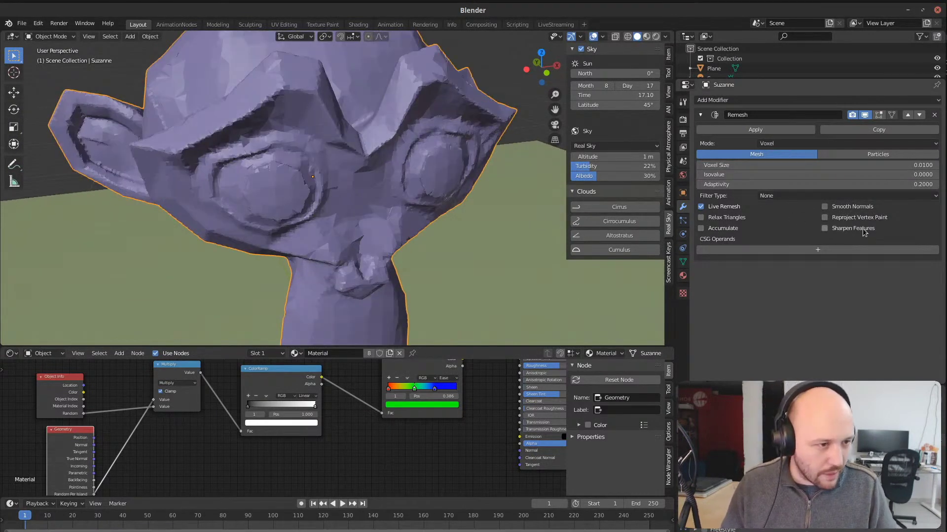
Step: Try Smooth Normals on the monkey's Remesh modifier, enable Sharpen Features, and turn Smooth Normals back off
{"action": "left_click", "coordinate": [824, 207]}
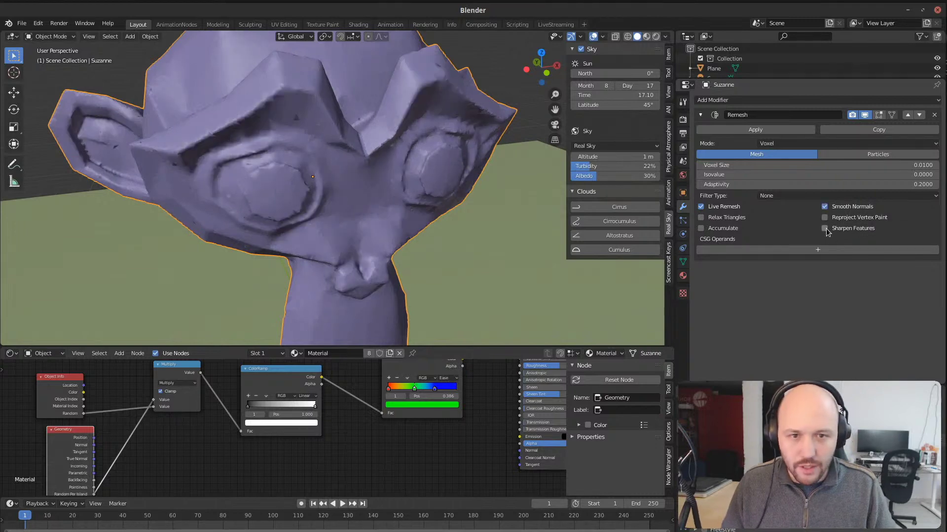
{"action": "left_click", "coordinate": [824, 228]}
{"action": "middle_click_drag", "start_coordinate": [355, 163], "coordinate": [295, 192]}
{"action": "scroll", "coordinate": [390, 160], "scroll_direction": "up", "scroll_amount": 5}
{"action": "left_click", "coordinate": [825, 207]}
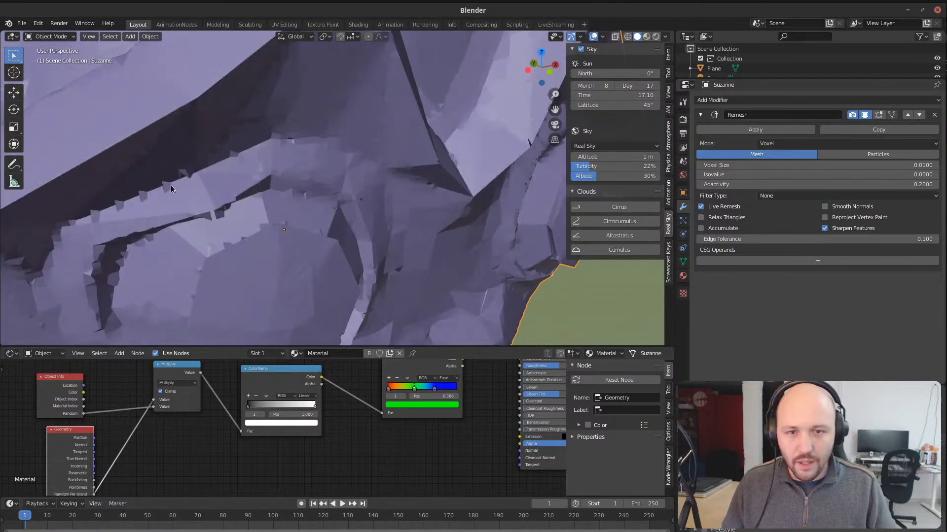
{"action": "scroll", "coordinate": [212, 190], "scroll_direction": "down", "scroll_amount": 6}
{"action": "middle_click_drag", "start_coordinate": [239, 146], "coordinate": [332, 182]}
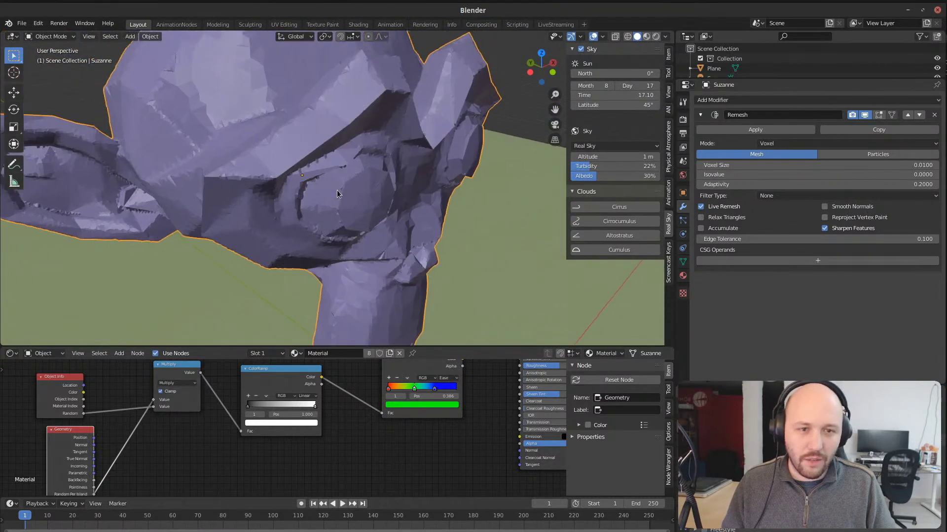
{"action": "scroll", "coordinate": [372, 212], "scroll_direction": "up", "scroll_amount": 6}
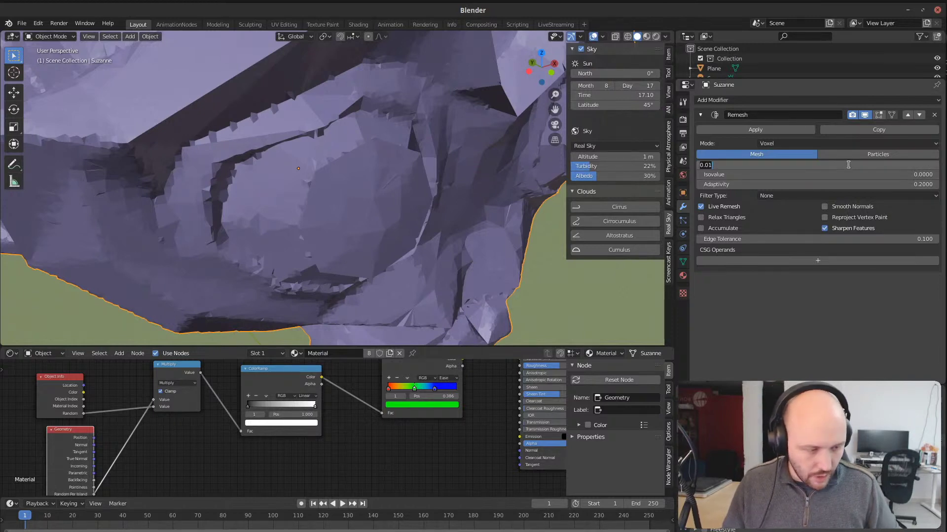
Step: Try Voxel Sizes of 0.006 and 0.003 on the monkey's Remesh modifier and set it to 0.007
{"action": "key", "text": "Return"}
{"action": "left_click", "coordinate": [793, 162]}
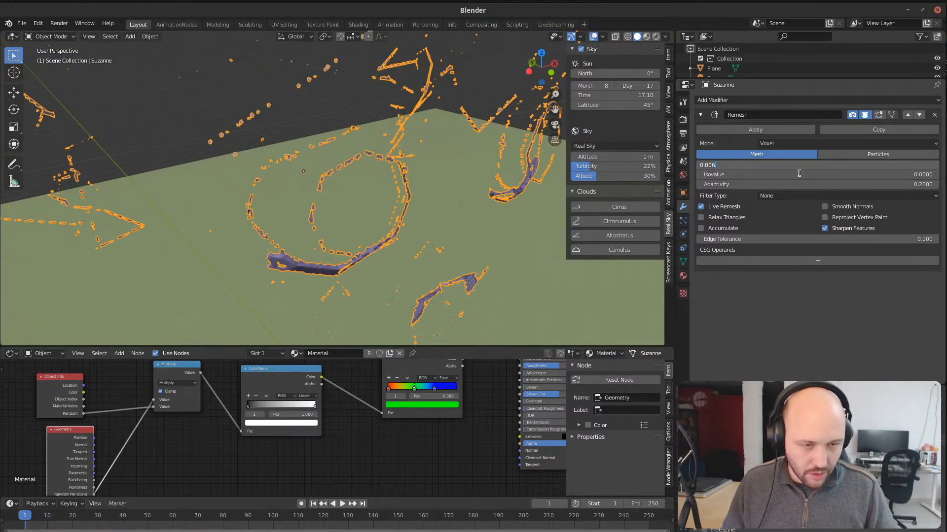
{"action": "type", "text": "0.006"}
{"action": "key", "text": "Return"}
{"action": "left_click", "coordinate": [824, 165]}
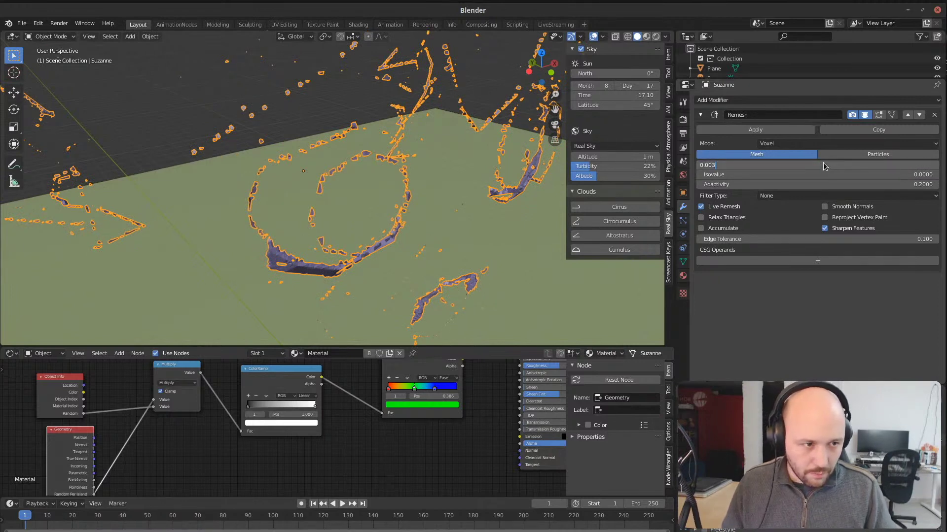
{"action": "key", "text": "Return"}
{"action": "left_click", "coordinate": [824, 164]}
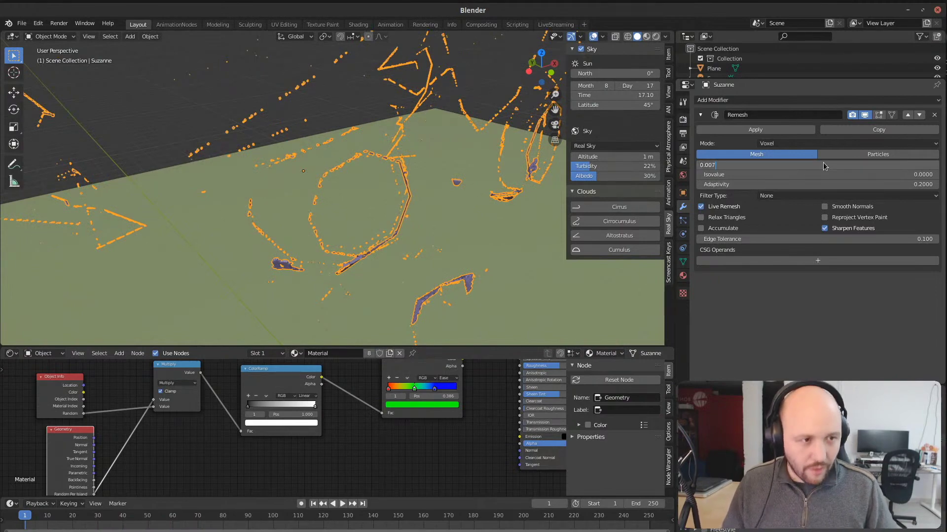
{"action": "key", "text": "Return"}
{"action": "middle_click_drag", "start_coordinate": [364, 147], "coordinate": [238, 207]}
{"action": "scroll", "coordinate": [330, 135], "scroll_direction": "down", "scroll_amount": 6}
{"action": "scroll", "coordinate": [327, 155], "scroll_direction": "up", "scroll_amount": 5}
{"action": "scroll", "coordinate": [328, 155], "scroll_direction": "down", "scroll_amount": 6}
Step: Add a cube on the open plane beside the monkey and raise it along Z above the ground
{"action": "middle_click_drag", "start_coordinate": [237, 207], "coordinate": [342, 156], "text": "shift"}
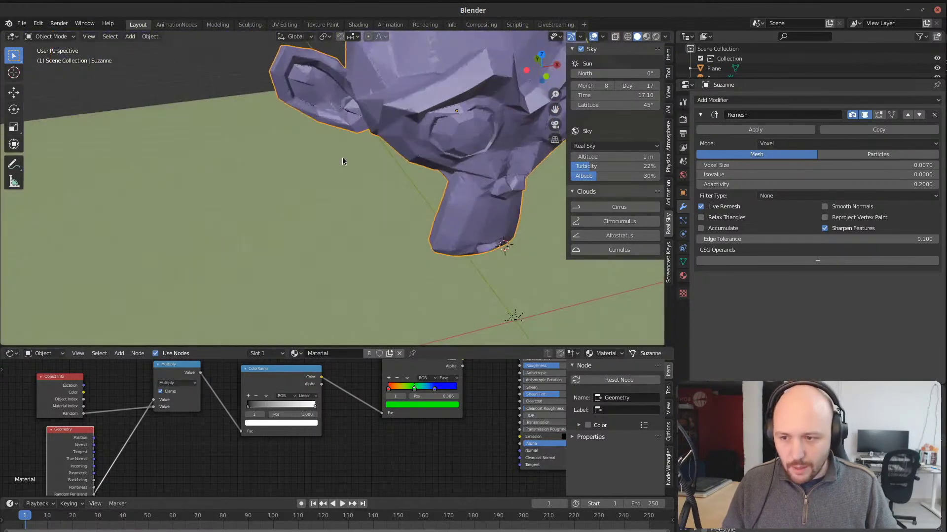
{"action": "key", "text": "shift+a"}
{"action": "mouse_move", "coordinate": [119, 255]}
{"action": "left_click", "coordinate": [188, 265]}
{"action": "middle_click_drag", "start_coordinate": [186, 261], "coordinate": [356, 253]}
{"action": "scroll", "coordinate": [353, 256], "scroll_direction": "up", "scroll_amount": 2}
{"action": "key", "text": "g"}
{"action": "key", "text": "z"}
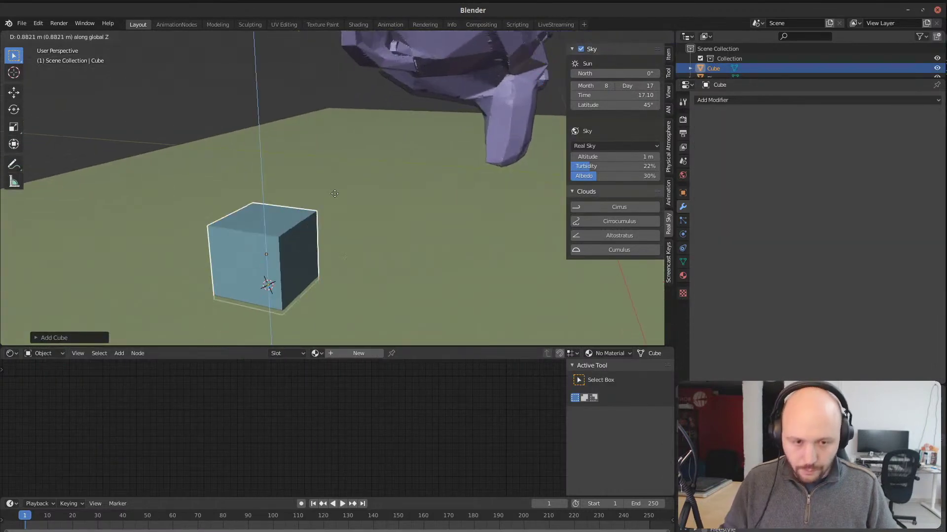
{"action": "left_click", "coordinate": [100, 186]}
Step: In Edit Mode, extrude the cube's negative-Y side face about 4.6 m outward
{"action": "key", "text": "Tab"}
{"action": "left_click", "coordinate": [292, 214]}
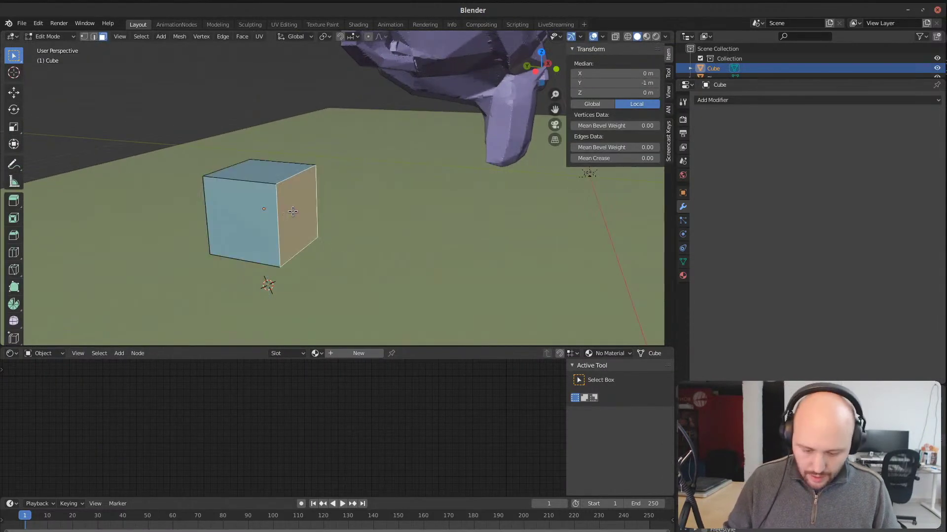
{"action": "key", "text": "e"}
{"action": "left_click", "coordinate": [492, 253]}
{"action": "middle_click_drag", "start_coordinate": [378, 250], "coordinate": [351, 256]}
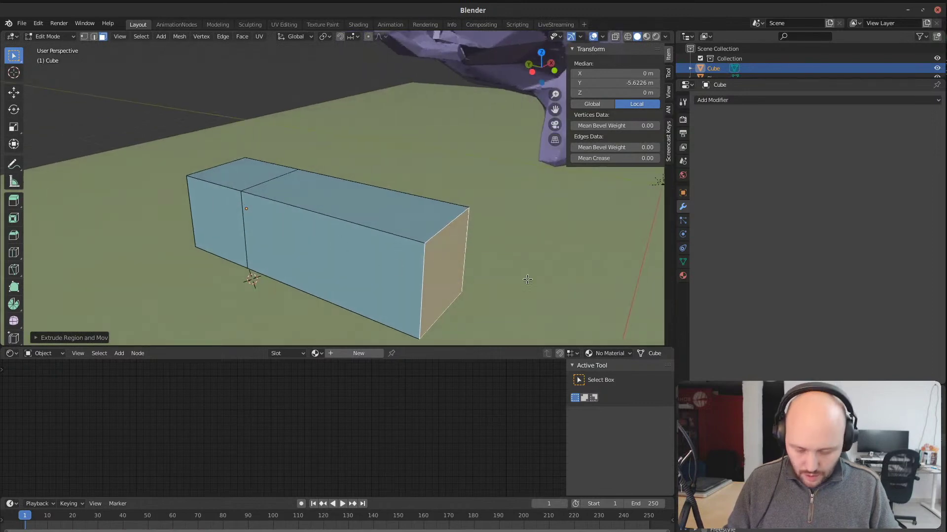
Step: Rotate the bar's end face about the X axis and extrude it twice to form an upward bend
{"action": "key", "text": "r"}
{"action": "key", "text": "x"}
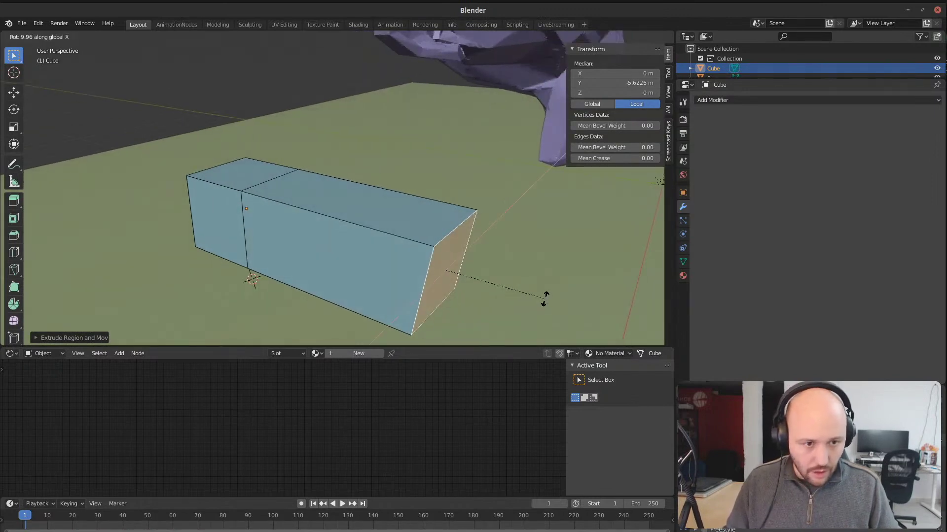
{"action": "left_click", "coordinate": [503, 205]}
{"action": "key", "text": "e"}
{"action": "left_click", "coordinate": [408, 184]}
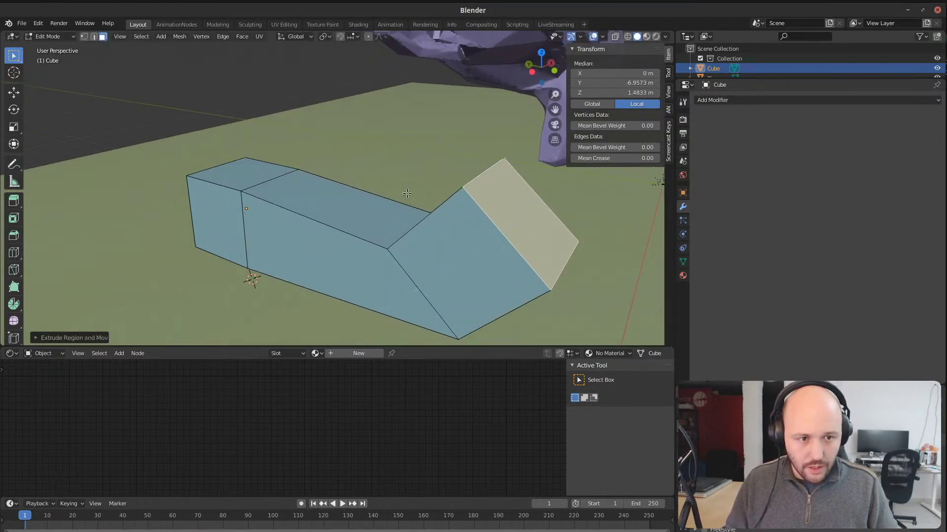
{"action": "scroll", "coordinate": [408, 184], "scroll_direction": "down", "scroll_amount": 2}
{"action": "key", "text": "e"}
{"action": "left_click", "coordinate": [488, 187]}
Step: Extrude a side face of the bent end about 3.2 m, extrude another end face into a second branch, and return to Object Mode
{"action": "middle_click_drag", "start_coordinate": [458, 170], "coordinate": [500, 173]}
{"action": "left_click", "coordinate": [524, 186]}
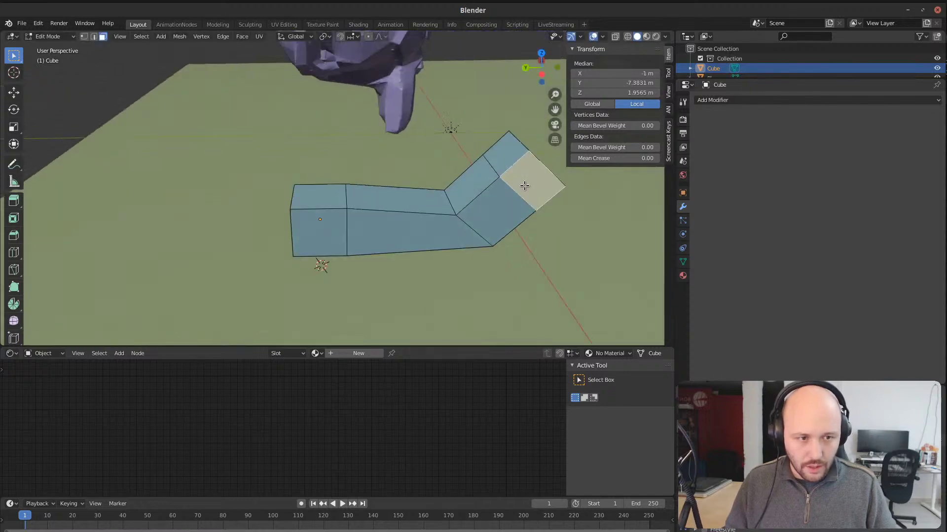
{"action": "key", "text": "e"}
{"action": "left_click", "coordinate": [571, 240]}
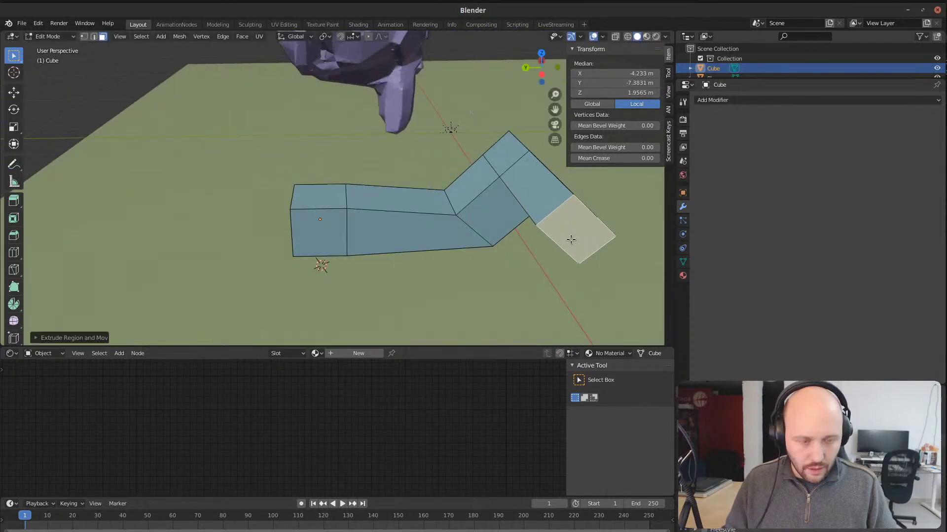
{"action": "left_click", "coordinate": [513, 164]}
{"action": "key", "text": "e"}
{"action": "left_click", "coordinate": [493, 178]}
{"action": "middle_click_drag", "start_coordinate": [493, 178], "coordinate": [439, 211]}
{"action": "key", "text": "Tab"}
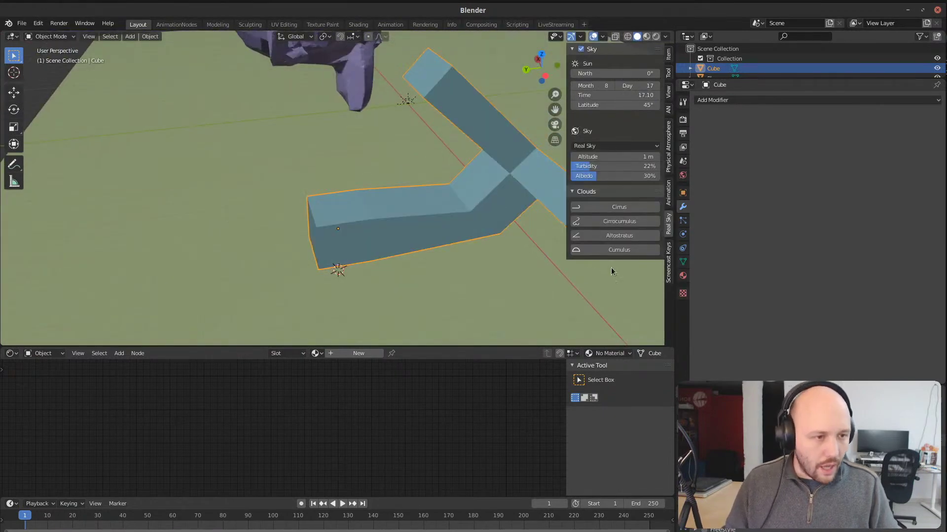
Step: Add a Remesh modifier to the branching cube and set its mode to Voxel
{"action": "left_click", "coordinate": [747, 99]}
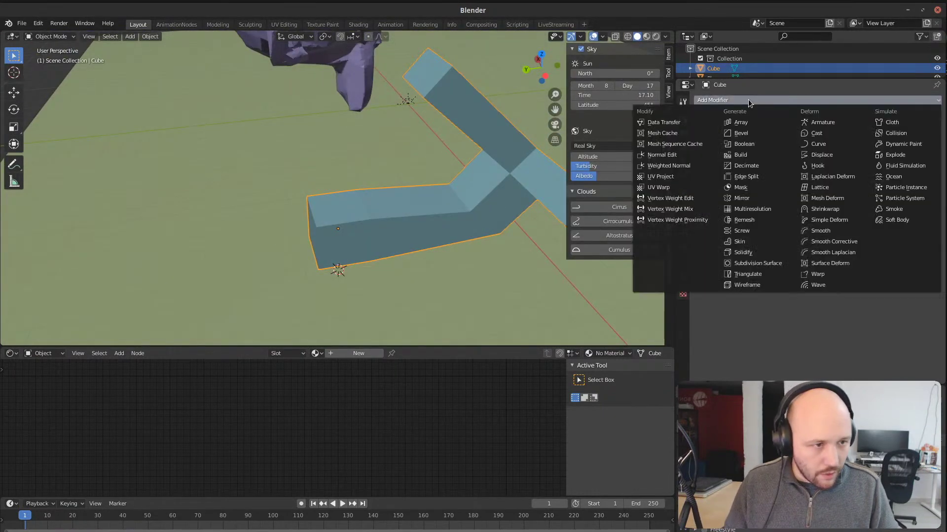
{"action": "left_click", "coordinate": [743, 220]}
{"action": "middle_click_drag", "start_coordinate": [442, 188], "coordinate": [376, 148]}
{"action": "left_click", "coordinate": [844, 143]}
{"action": "left_click", "coordinate": [791, 201]}
{"action": "scroll", "coordinate": [387, 146], "scroll_direction": "up", "scroll_amount": 4}
{"action": "scroll", "coordinate": [441, 152], "scroll_direction": "down", "scroll_amount": 1}
Step: Try Voxel Sizes of 0.5 and 0.05 on the cube's Remesh modifier and inspect the inner corners
{"action": "left_click", "coordinate": [926, 165]}
{"action": "type", "text": ".5"}
{"action": "key", "text": "Return"}
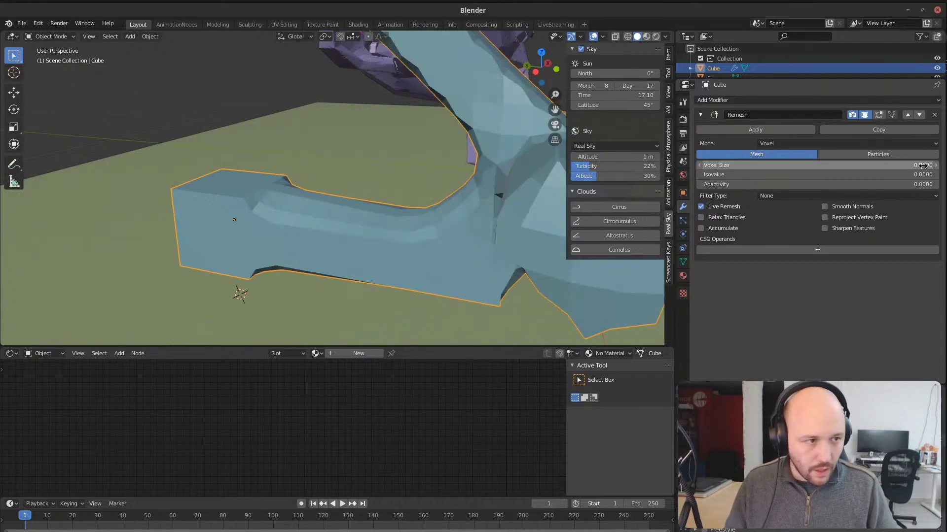
{"action": "left_click", "coordinate": [922, 165]}
{"action": "type", "text": ".05"}
{"action": "key", "text": "Return"}
{"action": "scroll", "coordinate": [292, 189], "scroll_direction": "up", "scroll_amount": 6}
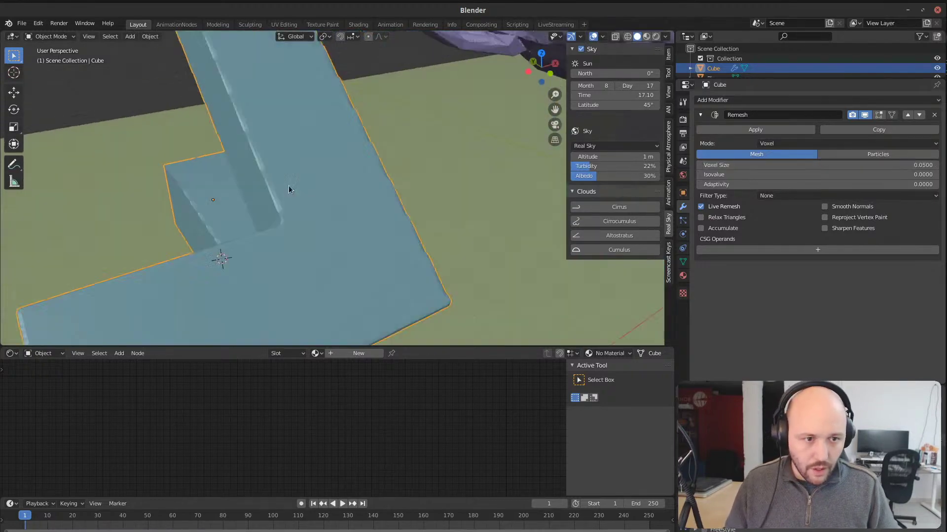
{"action": "middle_click_drag", "start_coordinate": [363, 158], "coordinate": [260, 242]}
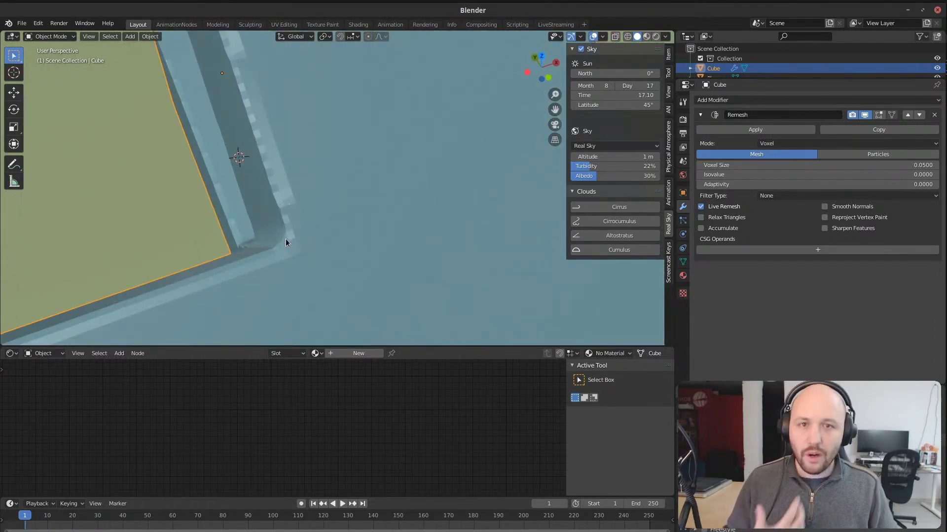
Step: Set the Voxel Size of the cube's Remesh modifier to 0.01 and examine the inner corner up close
{"action": "left_click", "coordinate": [890, 166]}
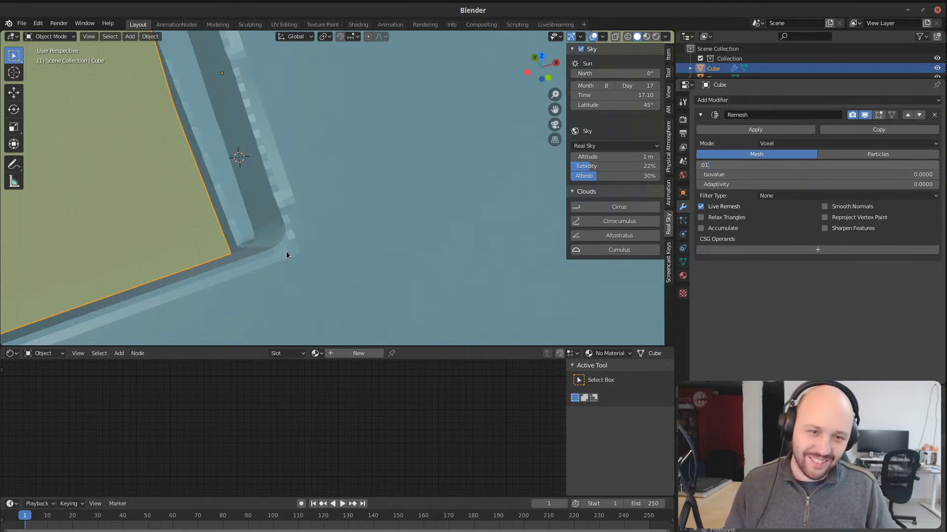
{"action": "key", "text": "Return"}
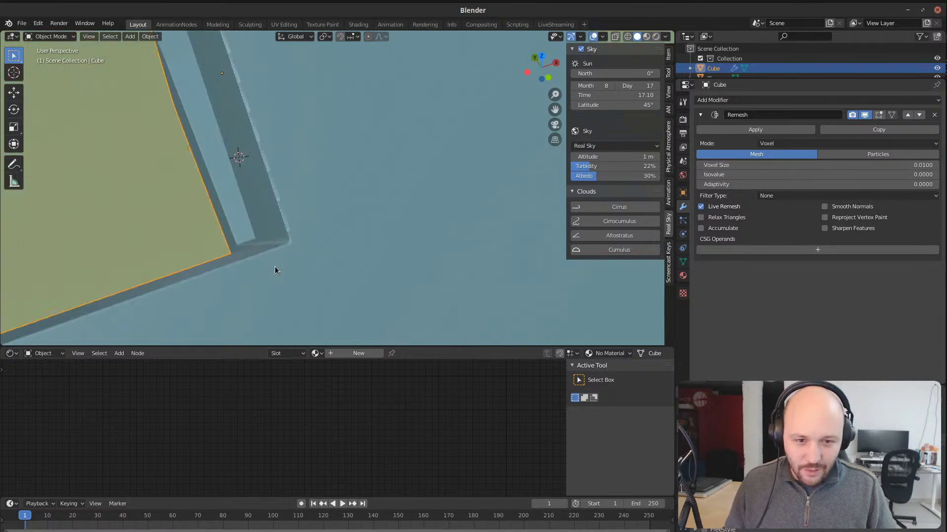
{"action": "middle_click_drag", "start_coordinate": [321, 248], "coordinate": [422, 240]}
{"action": "middle_click_drag", "start_coordinate": [380, 154], "coordinate": [369, 179], "text": "shift"}
{"action": "scroll", "coordinate": [369, 180], "scroll_direction": "up", "scroll_amount": 1}
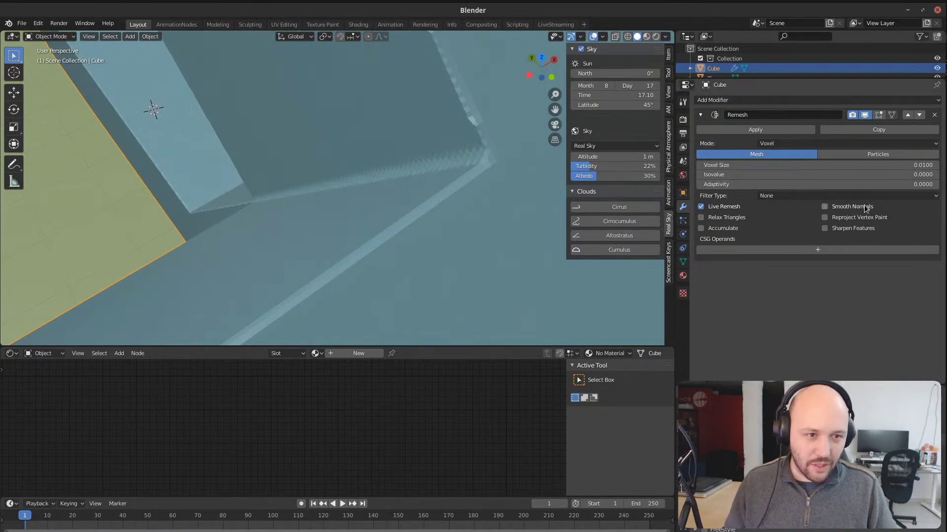
Step: Try Smooth Normals on the cube's Remesh modifier, undo it, and enable Sharpen Features instead
{"action": "left_click", "coordinate": [831, 206]}
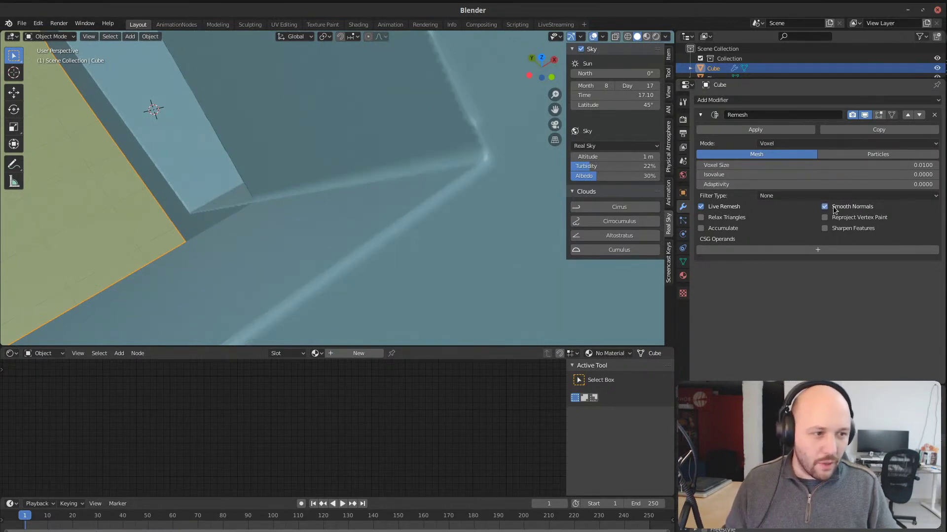
{"action": "key", "text": "ctrl+z"}
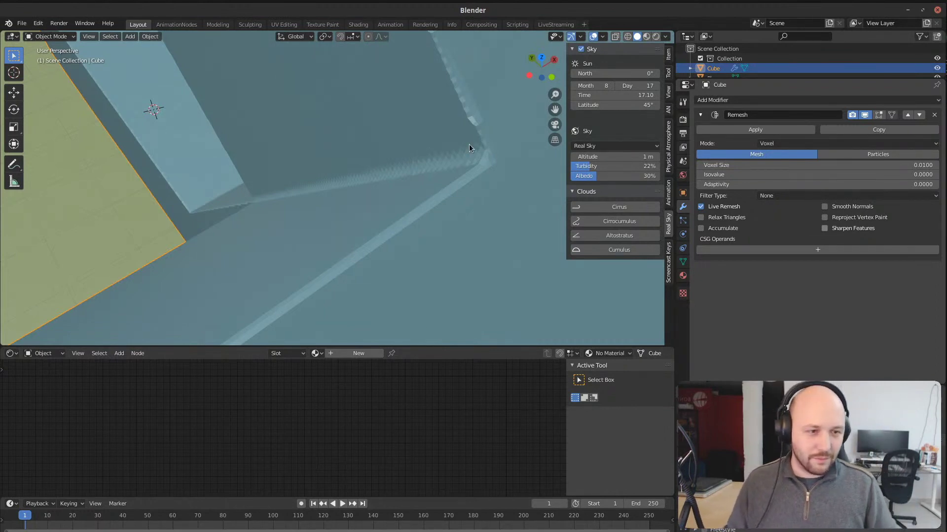
{"action": "middle_click_drag", "start_coordinate": [469, 185], "coordinate": [295, 244]}
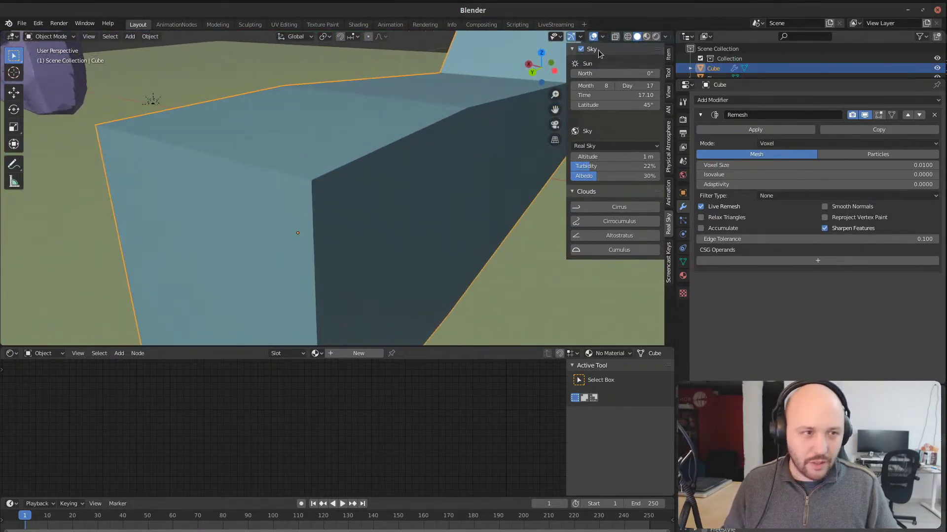
Step: Show the wireframe overlay and examine the sharpened edges and inner corner of the remeshed cube up close
{"action": "left_click", "coordinate": [666, 37]}
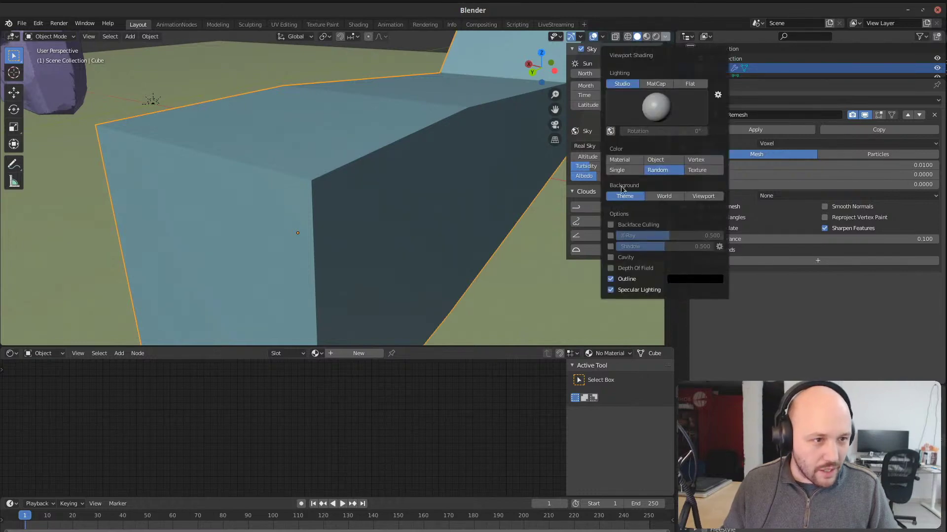
{"action": "left_click", "coordinate": [601, 37]}
{"action": "left_click", "coordinate": [544, 204]}
{"action": "scroll", "coordinate": [229, 211], "scroll_direction": "up", "scroll_amount": 3}
{"action": "scroll", "coordinate": [261, 170], "scroll_direction": "down", "scroll_amount": 6}
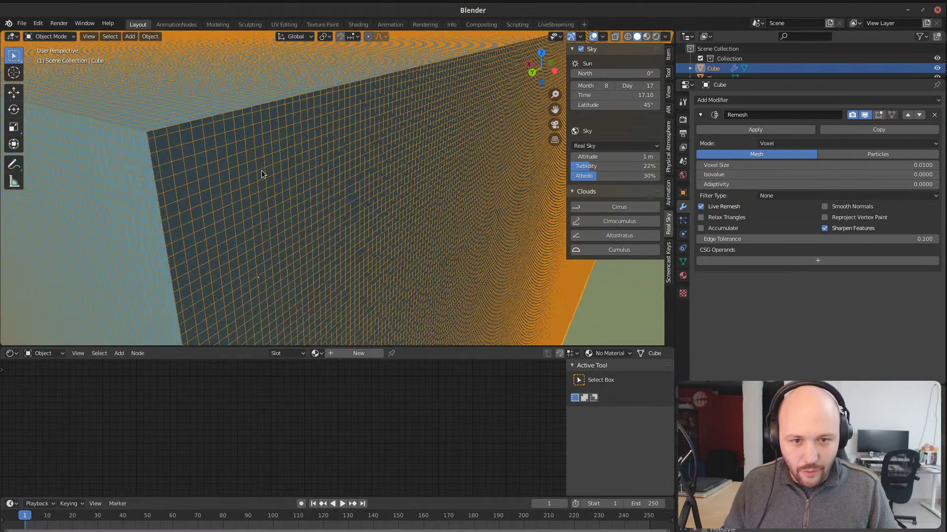
{"action": "middle_click_drag", "start_coordinate": [422, 166], "coordinate": [370, 142]}
{"action": "scroll", "coordinate": [369, 123], "scroll_direction": "up", "scroll_amount": 5}
{"action": "scroll", "coordinate": [366, 128], "scroll_direction": "up", "scroll_amount": 6}
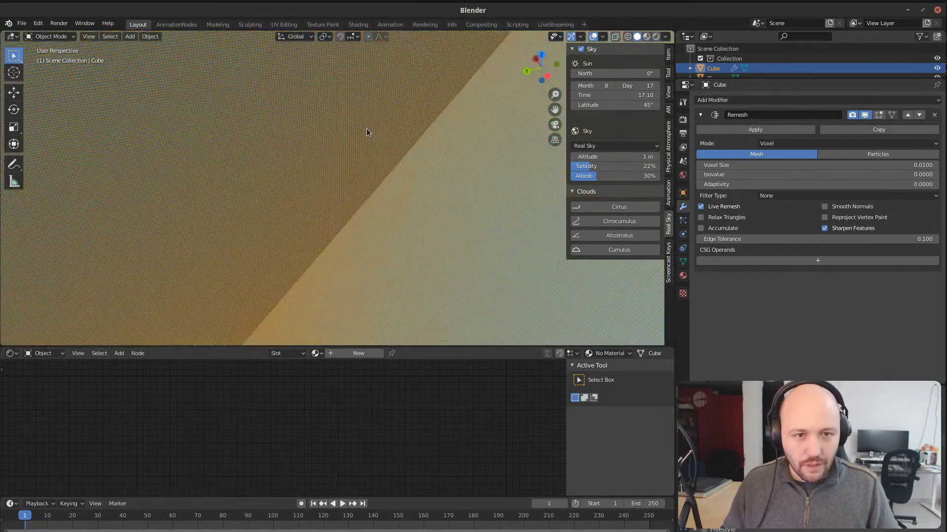
{"action": "middle_click_drag", "start_coordinate": [348, 163], "coordinate": [304, 243]}
{"action": "scroll", "coordinate": [298, 199], "scroll_direction": "up", "scroll_amount": 8}
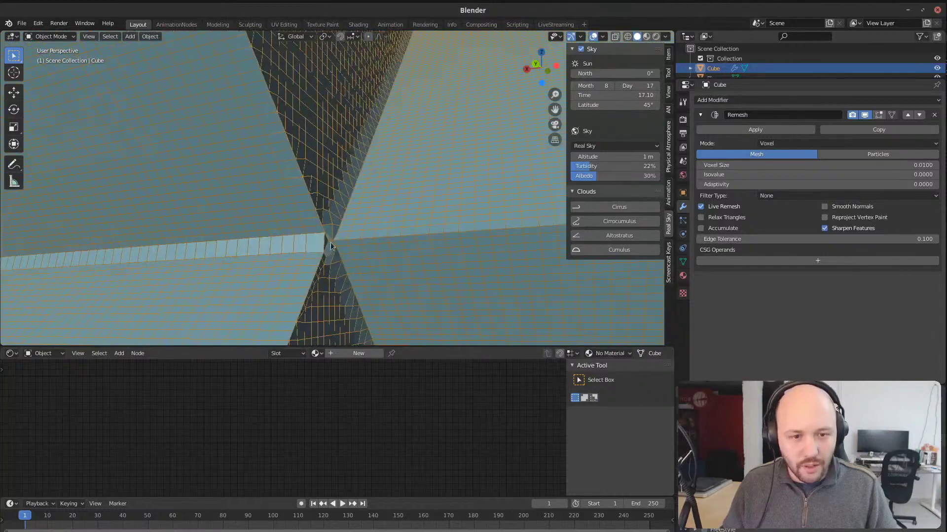
Step: Set the Voxel Size of the cube's Remesh modifier to 0.05 and inspect the topology around the branches
{"action": "left_click", "coordinate": [866, 165]}
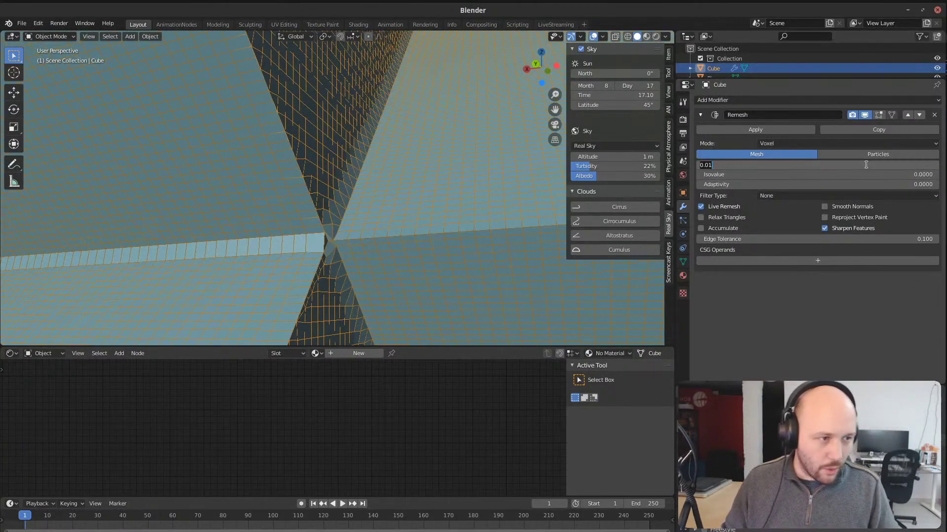
{"action": "type", "text": ".05"}
{"action": "key", "text": "Return"}
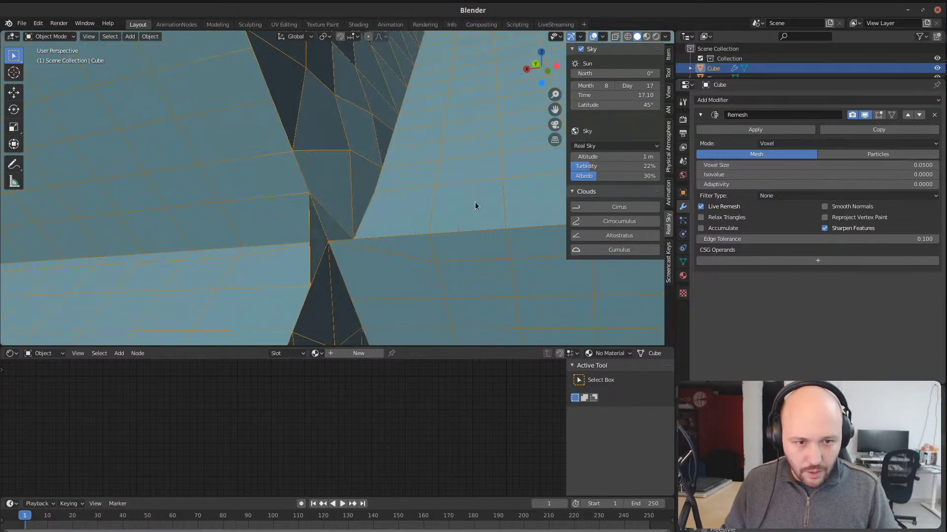
{"action": "middle_click_drag", "start_coordinate": [386, 191], "coordinate": [214, 170]}
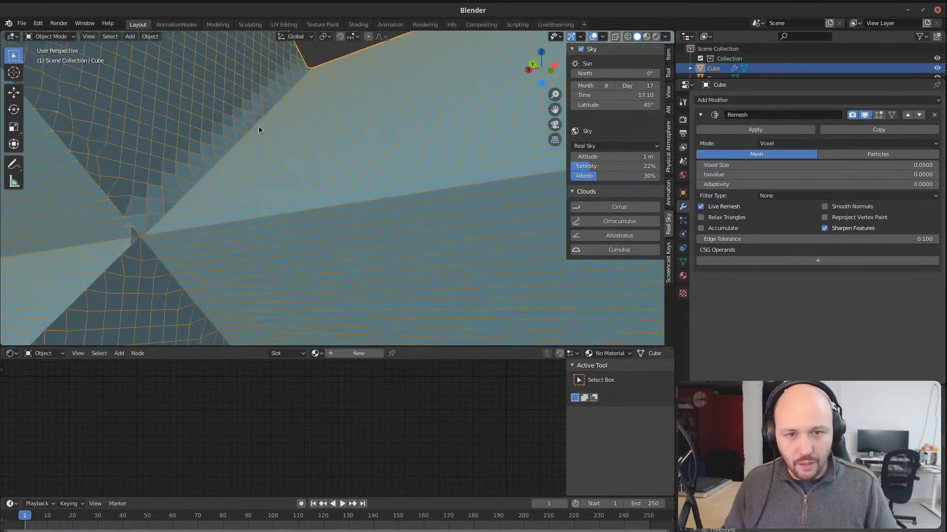
{"action": "scroll", "coordinate": [241, 201], "scroll_direction": "down", "scroll_amount": 7}
{"action": "middle_click_drag", "start_coordinate": [240, 201], "coordinate": [338, 217]}
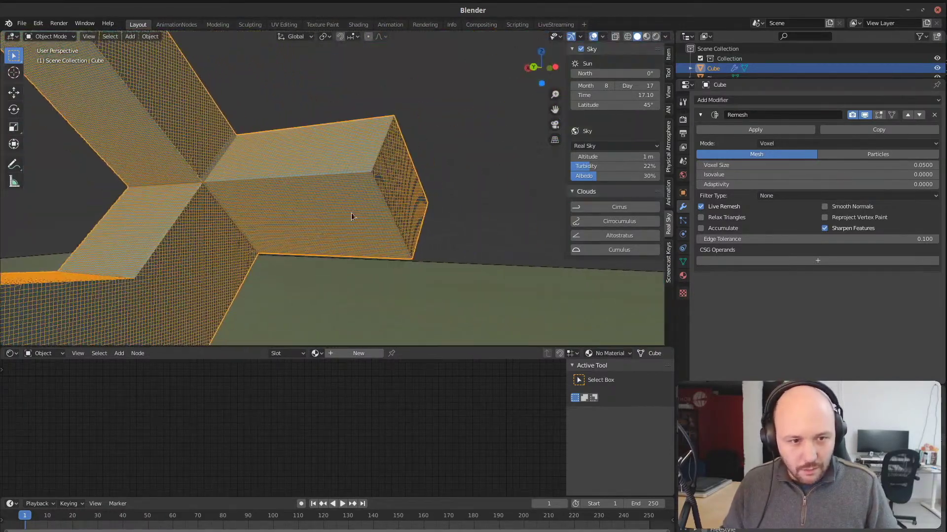
{"action": "scroll", "coordinate": [354, 178], "scroll_direction": "up", "scroll_amount": 4}
{"action": "scroll", "coordinate": [355, 175], "scroll_direction": "up", "scroll_amount": 1}
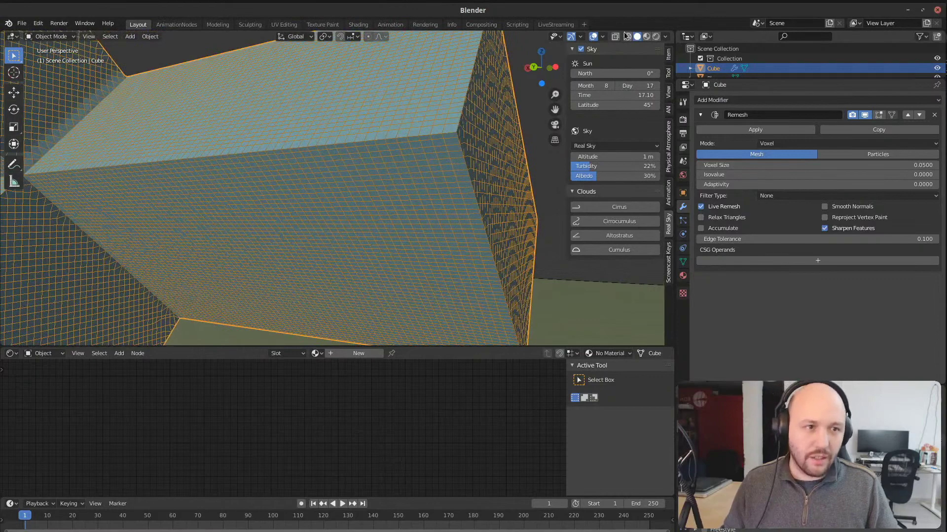
Step: Hide the wireframe overlay and look over the whole branching shape
{"action": "left_click", "coordinate": [603, 38]}
{"action": "left_click", "coordinate": [544, 203]}
{"action": "scroll", "coordinate": [246, 158], "scroll_direction": "down", "scroll_amount": 4}
{"action": "middle_click_drag", "start_coordinate": [247, 158], "coordinate": [338, 173]}
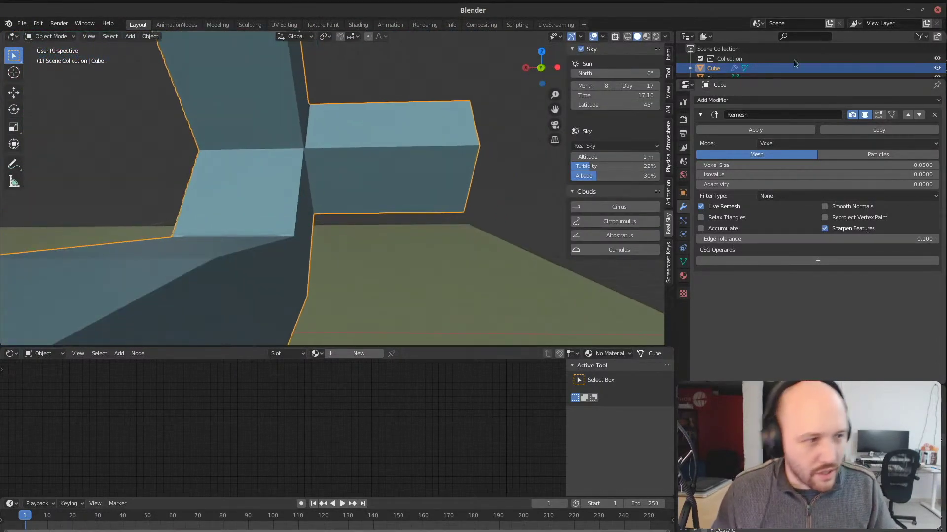
{"action": "scroll", "coordinate": [341, 239], "scroll_direction": "down", "scroll_amount": 4}
{"action": "scroll", "coordinate": [341, 239], "scroll_direction": "up", "scroll_amount": 1}
{"action": "middle_click_drag", "start_coordinate": [341, 238], "coordinate": [311, 221]}
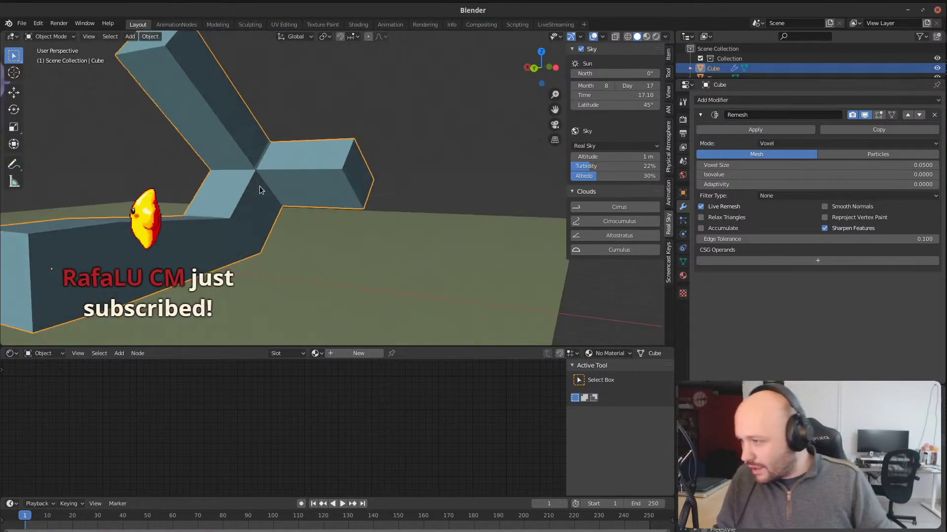
Step: Delete the branching cube and the monkey, leaving the ground plane in place
{"action": "key", "text": "x"}
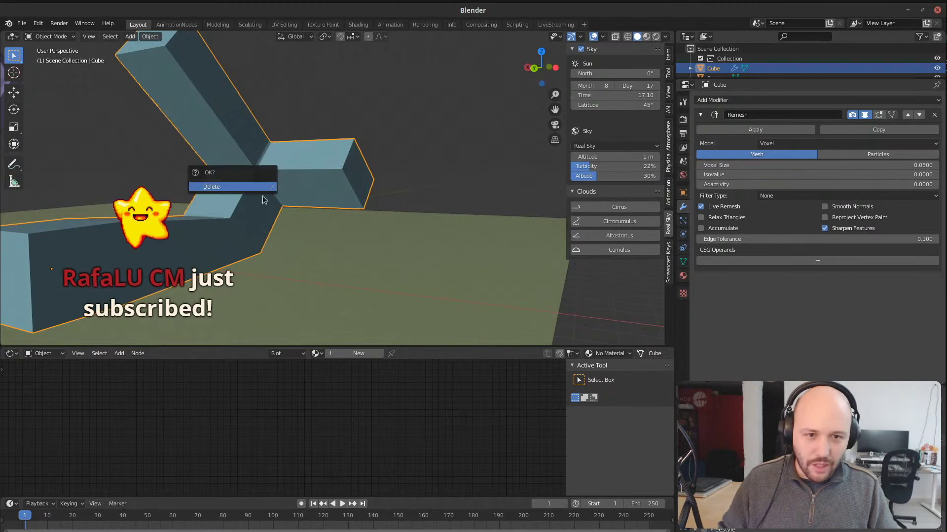
{"action": "left_click", "coordinate": [248, 187]}
{"action": "middle_click_drag", "start_coordinate": [331, 154], "coordinate": [296, 163]}
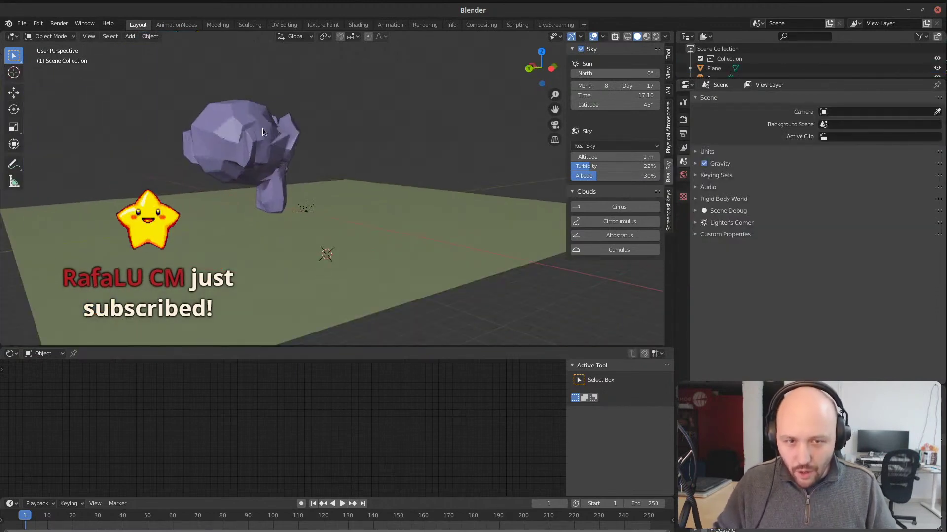
{"action": "left_click", "coordinate": [263, 128]}
{"action": "key", "text": "x"}
{"action": "left_click", "coordinate": [249, 154]}
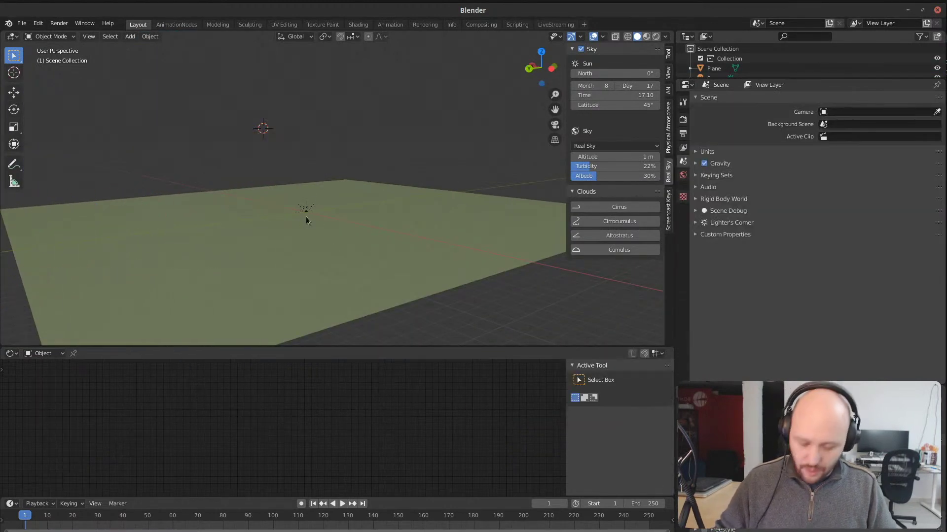
Step: Add a plane mesh at the 3D cursor, rotate it to a steep tilt, and scale it up
{"action": "middle_click_drag", "start_coordinate": [305, 216], "coordinate": [262, 157]}
{"action": "key", "text": "shift+a"}
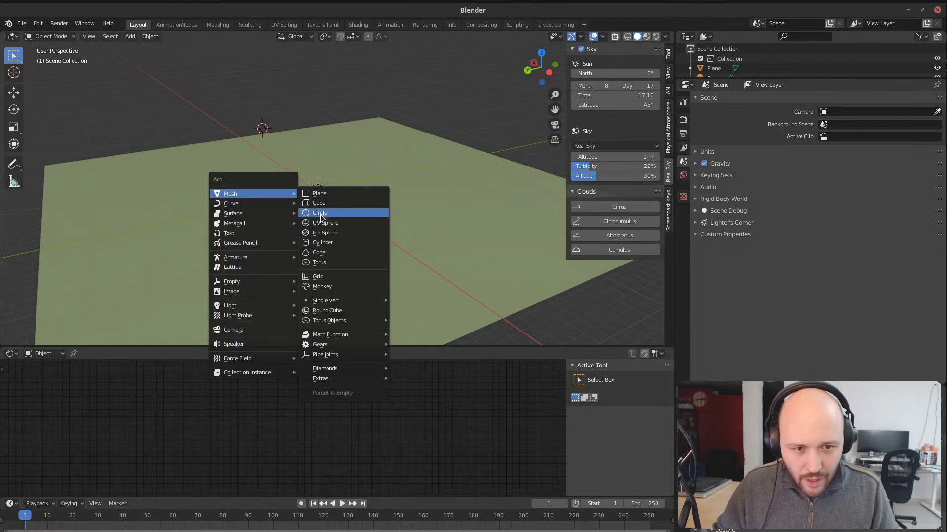
{"action": "left_click", "coordinate": [323, 197]}
{"action": "key", "text": "r"}
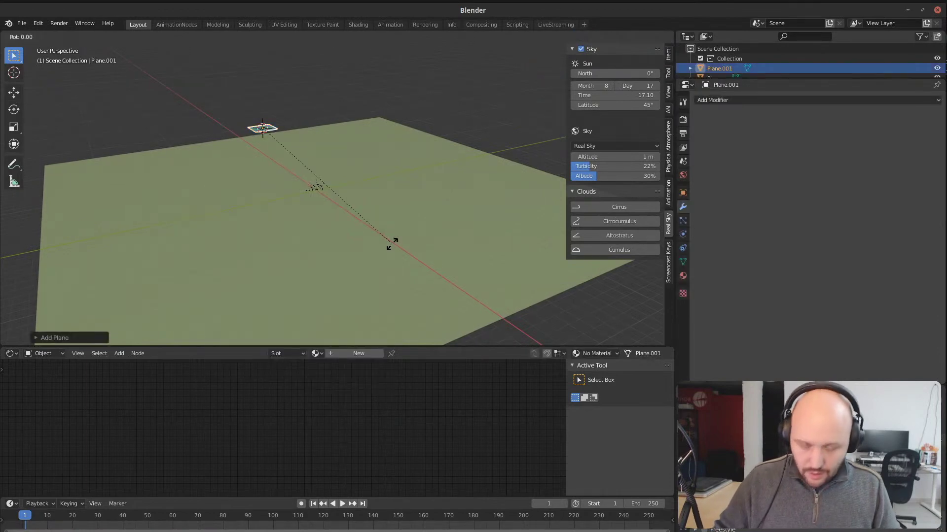
{"action": "left_click", "coordinate": [340, 143]}
{"action": "key", "text": "s"}
{"action": "left_click", "coordinate": [320, 212]}
{"action": "mouse_move", "coordinate": [321, 212]}
{"action": "middle_mouse_down"}
{"action": "mouse_move", "coordinate": [297, 195]}
{"action": "mouse_move", "coordinate": [322, 193]}
{"action": "mouse_move", "coordinate": [318, 132]}
{"action": "mouse_move", "coordinate": [317, 205]}
{"action": "mouse_move", "coordinate": [335, 215]}
{"action": "middle_mouse_up"}
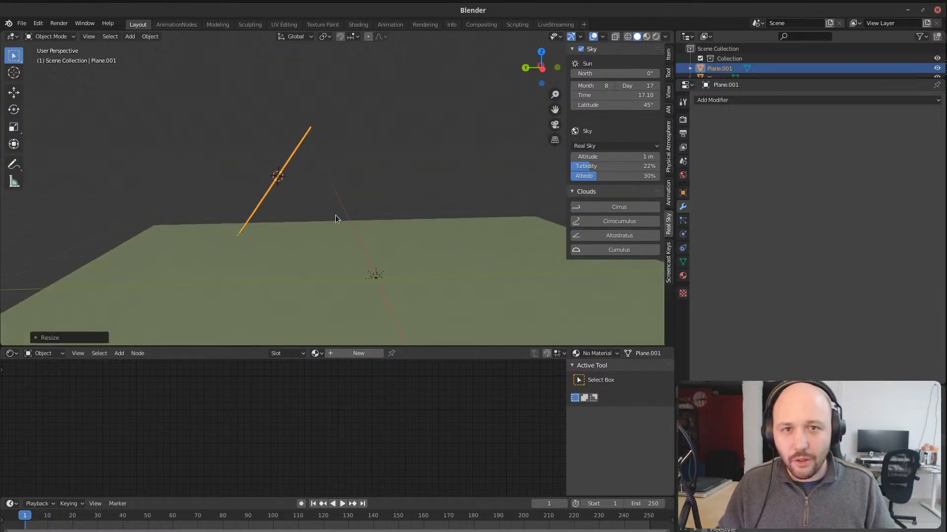
Step: Add an emitter particle system to the tilted plane, preview the emission briefly, and return to the first frame
{"action": "left_click", "coordinate": [683, 220]}
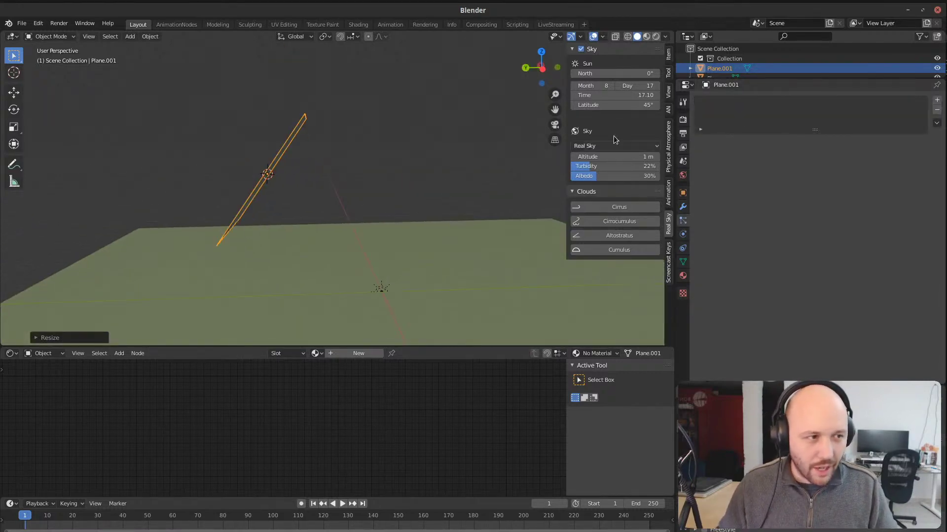
{"action": "left_click", "coordinate": [937, 100]}
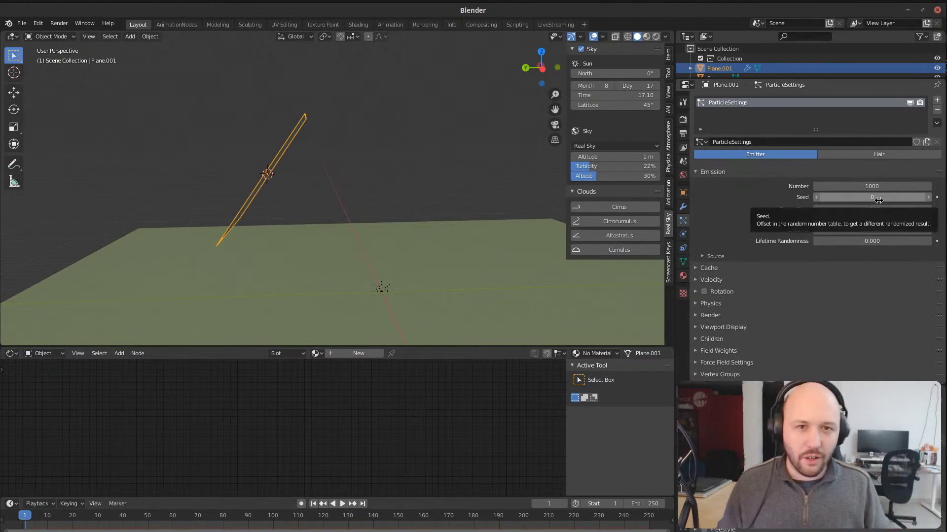
{"action": "mouse_move", "coordinate": [282, 199]}
{"action": "middle_mouse_down"}
{"action": "mouse_move", "coordinate": [299, 212]}
{"action": "mouse_move", "coordinate": [277, 215]}
{"action": "middle_mouse_up"}
{"action": "key", "text": "space"}
{"action": "key", "text": "space"}
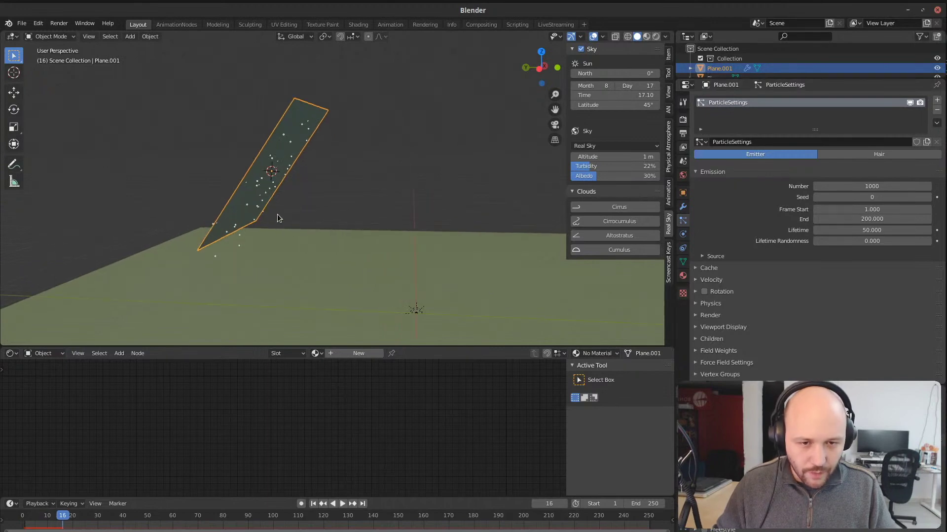
{"action": "key", "text": "space"}
{"action": "key", "text": "space"}
{"action": "key", "text": "shift+Left"}
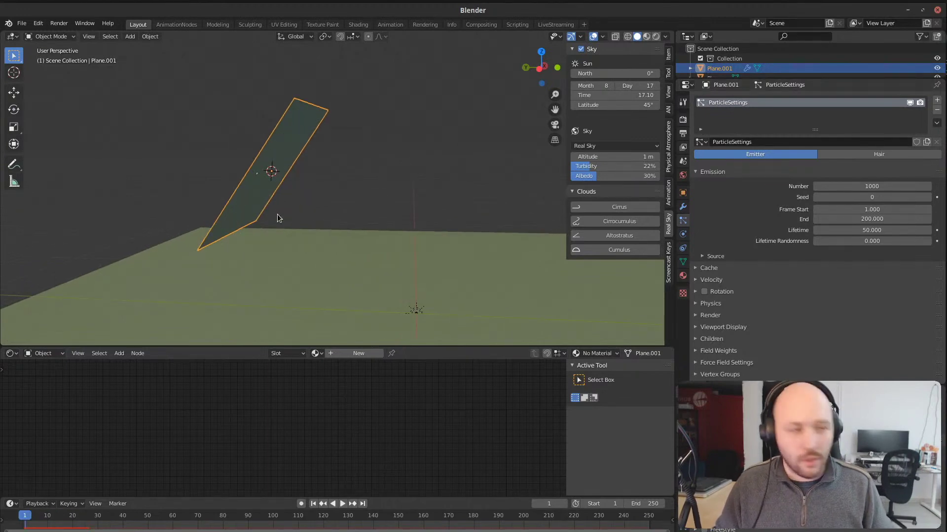
Step: Set the particles' Normal velocity to 10 m/s and start playback
{"action": "left_click", "coordinate": [725, 278]}
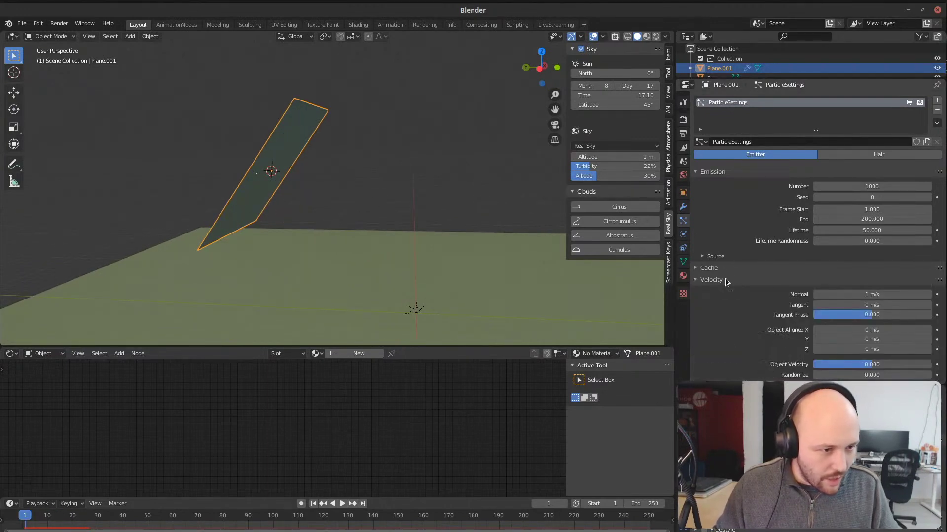
{"action": "scroll", "coordinate": [793, 287], "scroll_direction": "down", "scroll_amount": 3}
{"action": "type", "text": "0"}
{"action": "key", "text": "Return"}
{"action": "key", "text": "space"}
Step: Scale the emitter plane down and rotate it 180° about the global X axis
{"action": "key", "text": "s"}
{"action": "left_click", "coordinate": [353, 189]}
{"action": "type", "text": "rx180"}
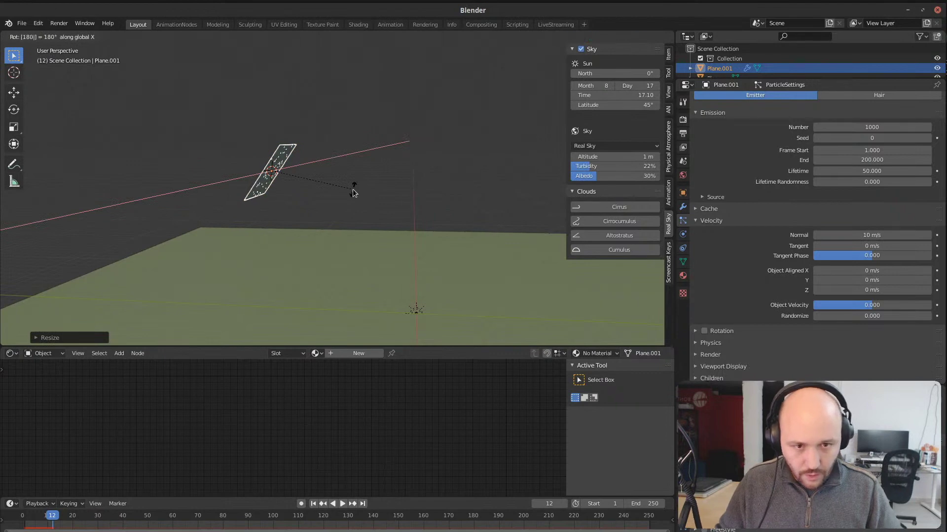
{"action": "key", "text": "Return"}
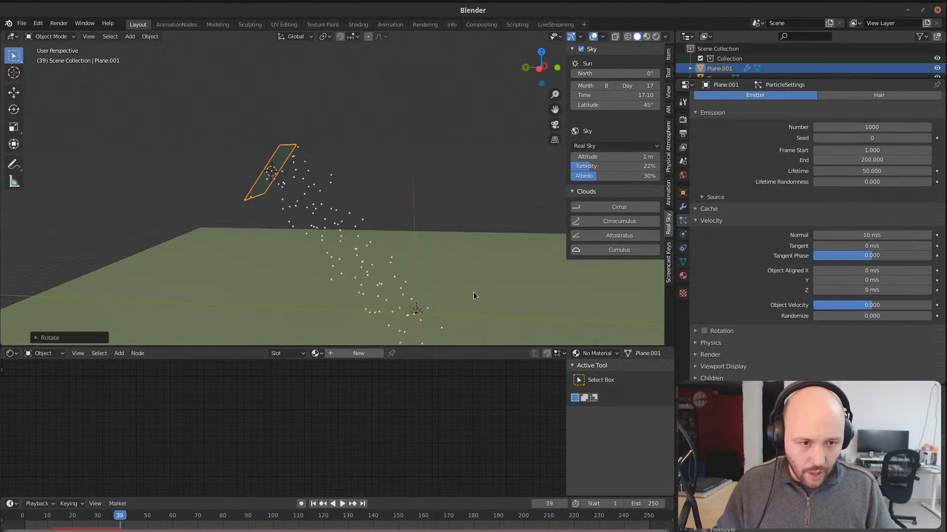
Step: Enable Collision physics on the ground plane and replay the particle simulation from the first frame
{"action": "left_click", "coordinate": [474, 296]}
{"action": "left_click", "coordinate": [682, 249]}
{"action": "left_click", "coordinate": [682, 235]}
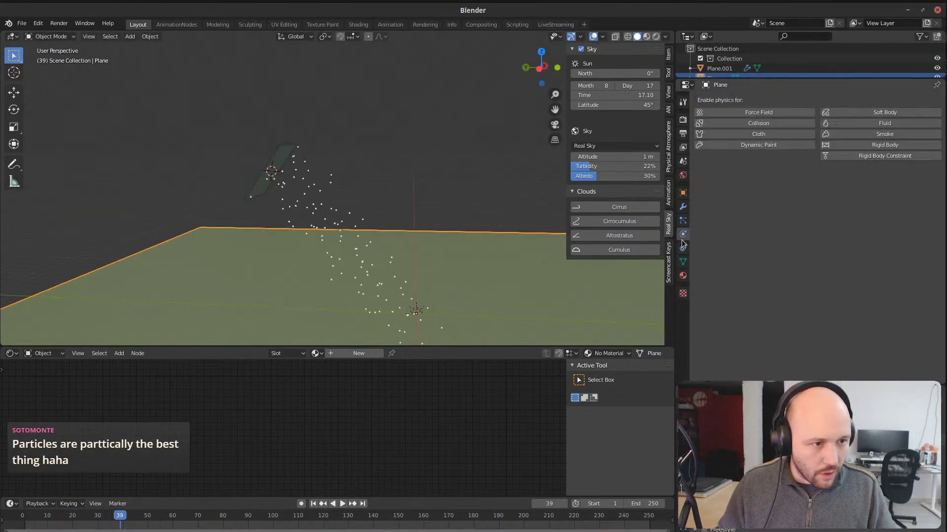
{"action": "left_click", "coordinate": [756, 123]}
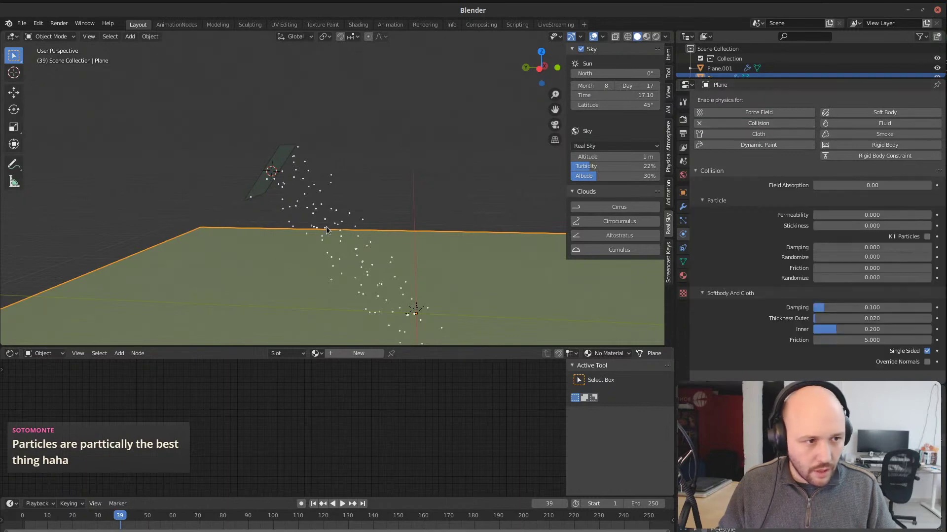
{"action": "key", "text": "shift+Left"}
{"action": "key", "text": "space"}
{"action": "middle_click_drag", "start_coordinate": [354, 255], "coordinate": [375, 244]}
{"action": "key", "text": "space"}
Step: Set the ground's particle collision Damping and Friction to 0.7 with both Randomize values at 0.3, and replay the simulation
{"action": "left_click", "coordinate": [866, 248]}
{"action": "type", "text": ".7"}
{"action": "key", "text": "Tab"}
{"action": "type", "text": ".3"}
{"action": "key", "text": "Tab"}
{"action": "type", "text": ".7"}
{"action": "key", "text": "Tab"}
{"action": "type", "text": ".3"}
{"action": "key", "text": "Return"}
{"action": "key", "text": "shift+Left"}
{"action": "key", "text": "space"}
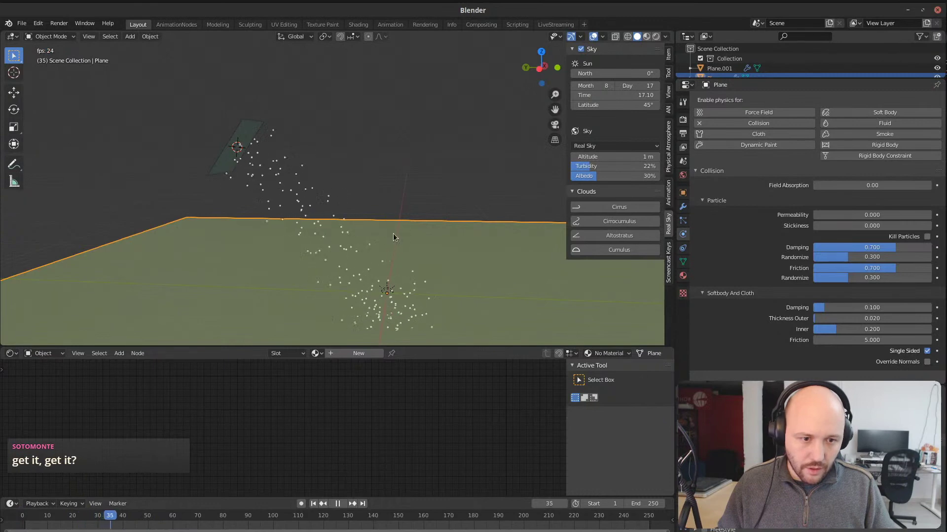
{"action": "key", "text": "space"}
{"action": "middle_click_drag", "start_coordinate": [459, 300], "coordinate": [403, 245]}
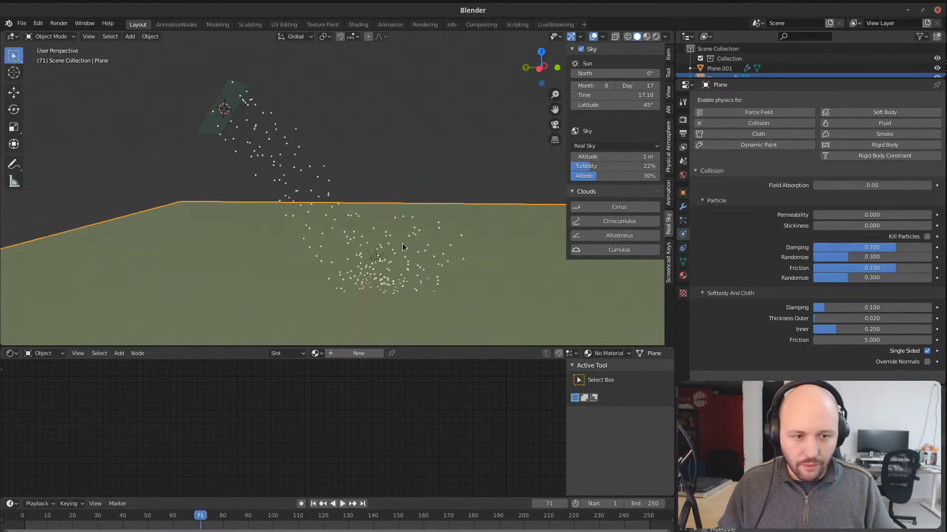
Step: Set the emitter plane's particle Number to 10000 and replay the simulation from the first frame
{"action": "left_click", "coordinate": [222, 108]}
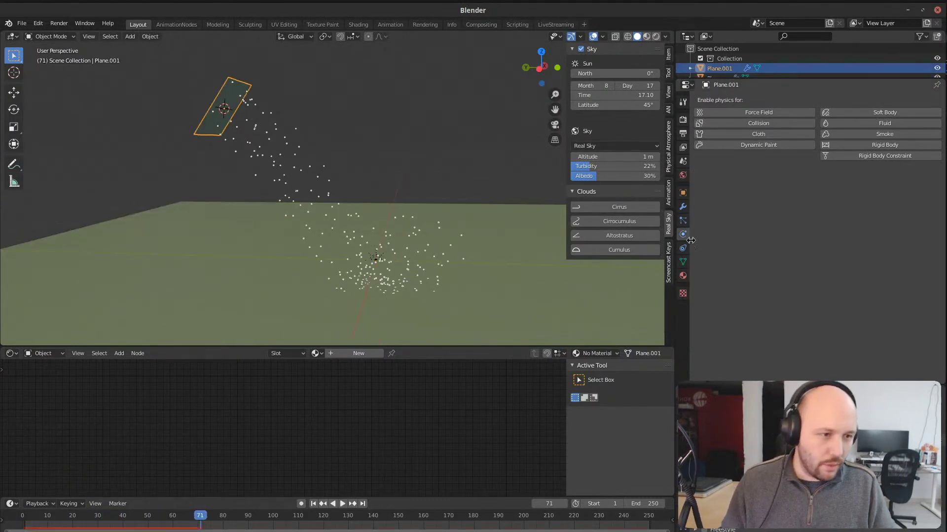
{"action": "left_click", "coordinate": [683, 222]}
{"action": "scroll", "coordinate": [744, 229], "scroll_direction": "down", "scroll_amount": 8}
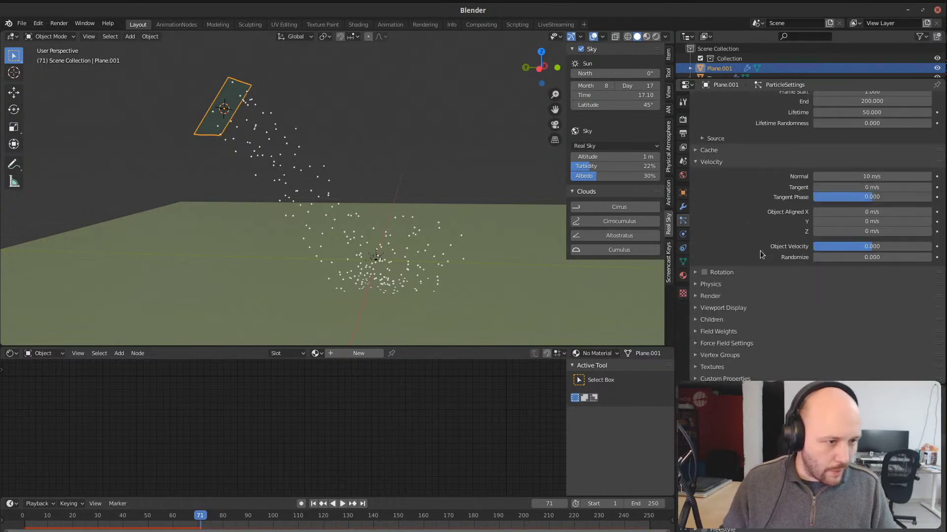
{"action": "scroll", "coordinate": [727, 200], "scroll_direction": "up", "scroll_amount": 5}
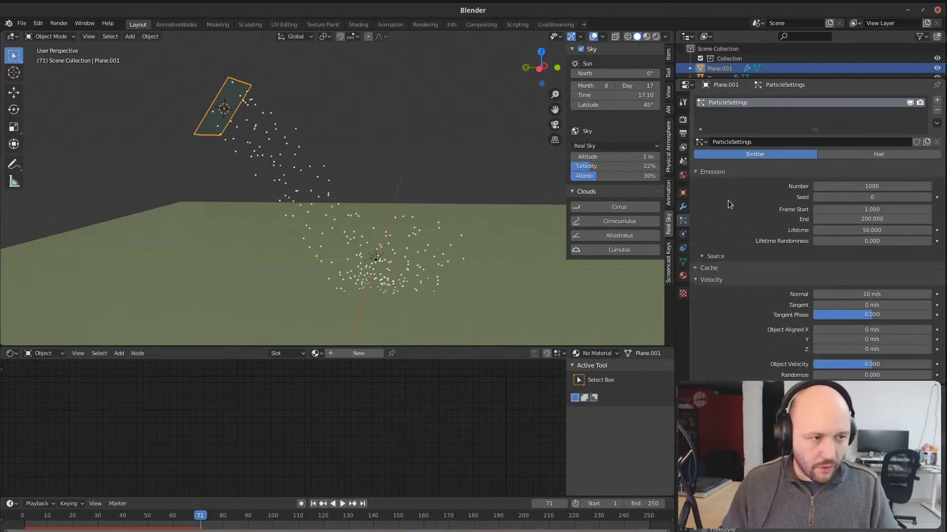
{"action": "left_click", "coordinate": [858, 186]}
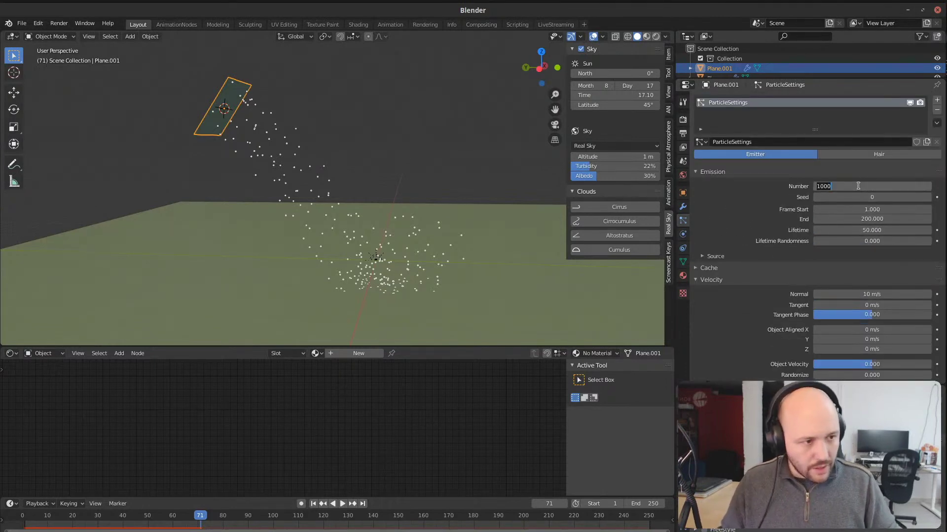
{"action": "type", "text": "10000"}
{"action": "key", "text": "Return"}
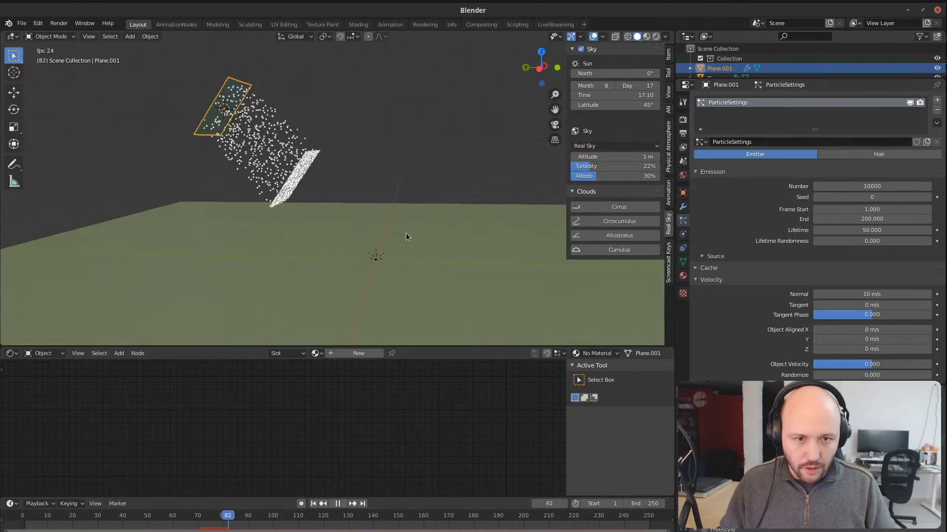
{"action": "key", "text": "shift+Left"}
{"action": "key", "text": "space"}
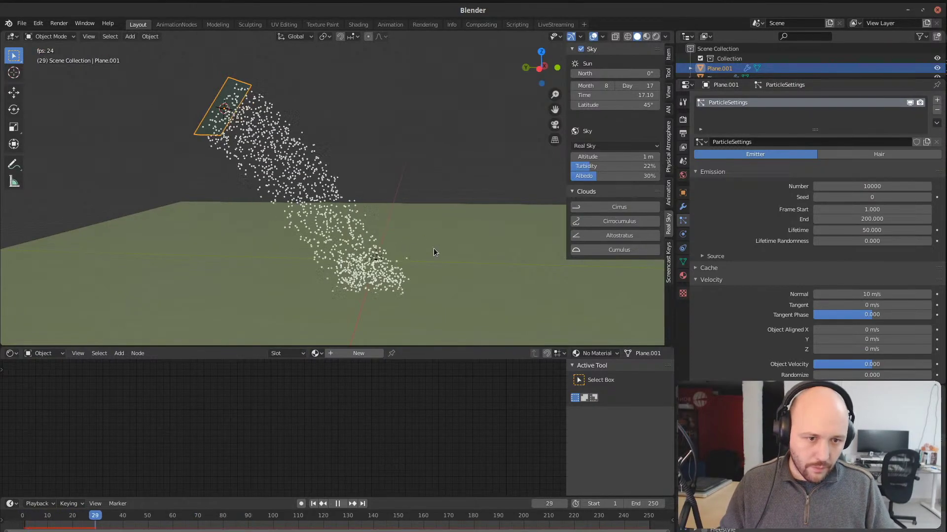
{"action": "key", "text": "space"}
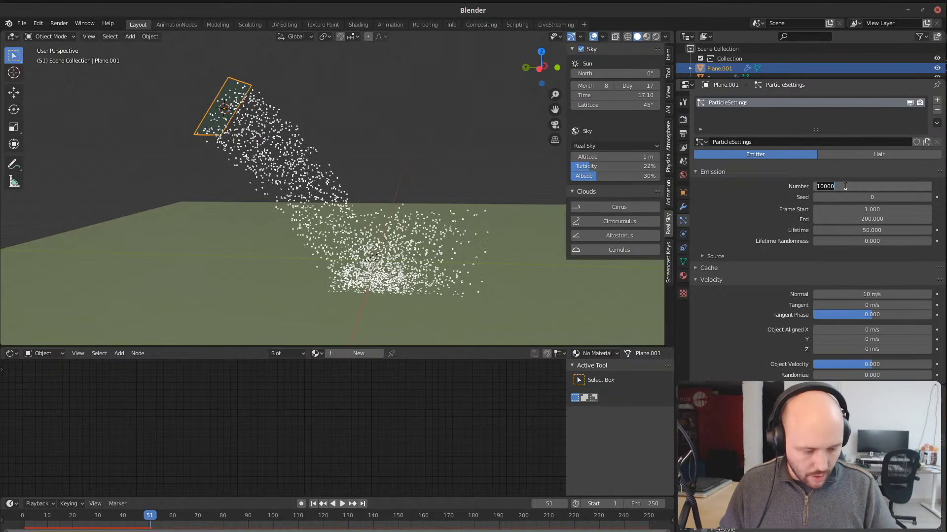
Step: Raise the emitter's particle Number to 100000 and replay the simulation from the first frame
{"action": "key", "text": "Return"}
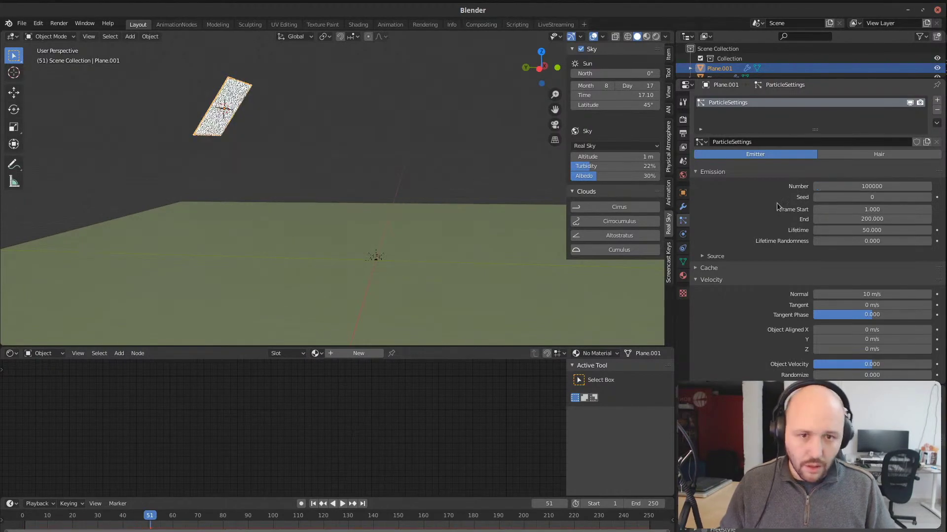
{"action": "key", "text": "shift+Left"}
{"action": "key", "text": "space"}
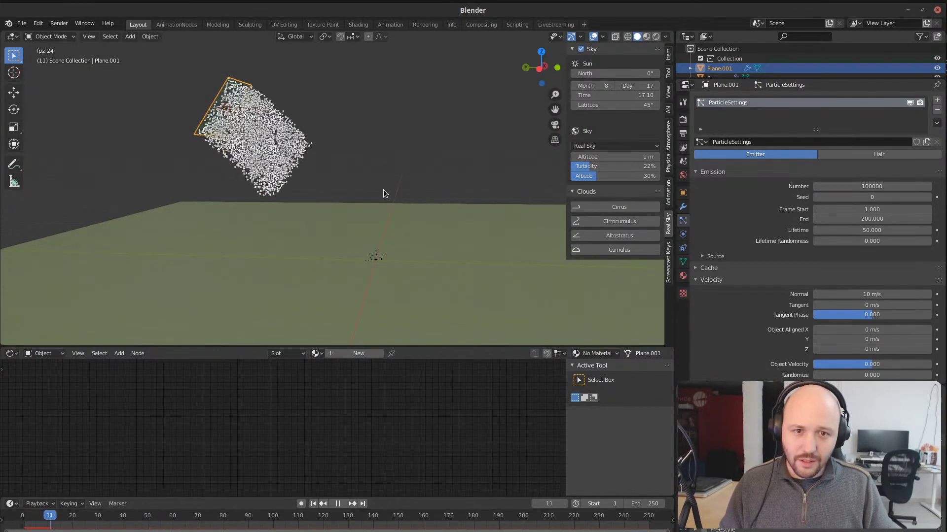
{"action": "key", "text": "space"}
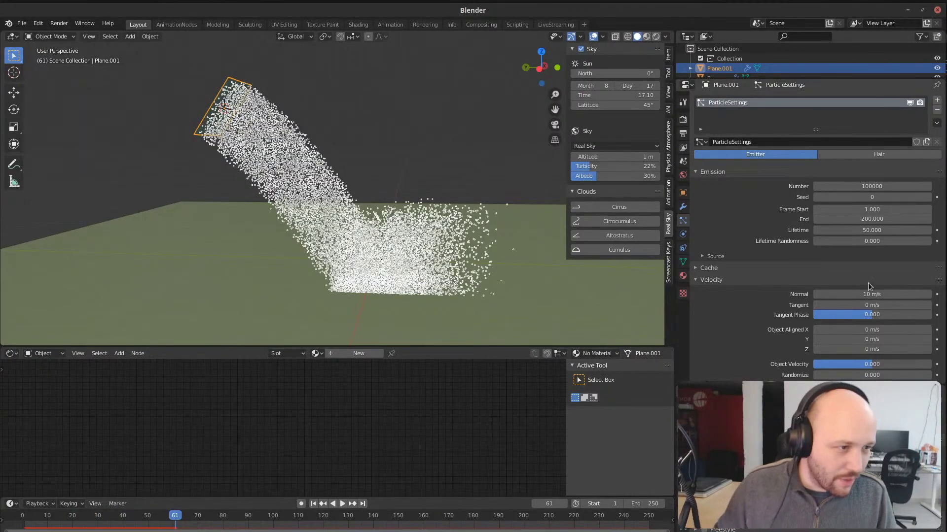
{"action": "left_click", "coordinate": [862, 188]}
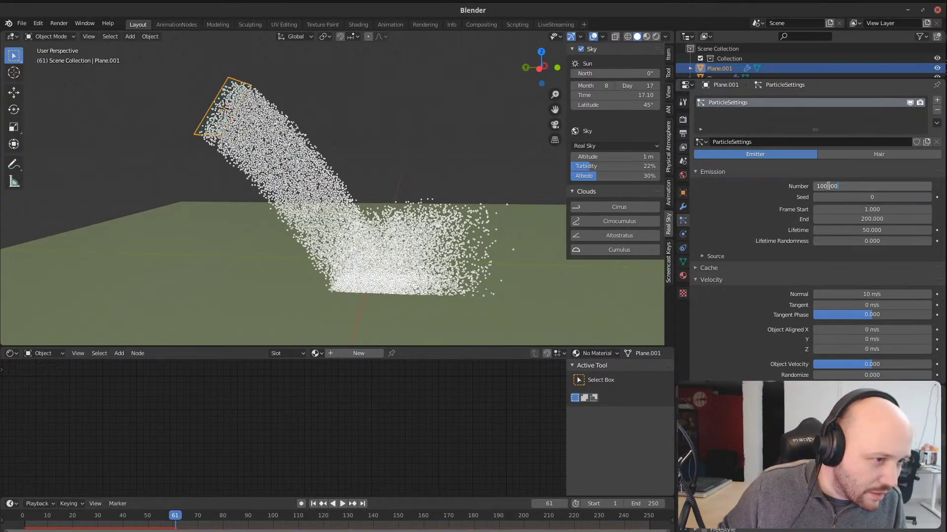
{"action": "key", "text": "Return"}
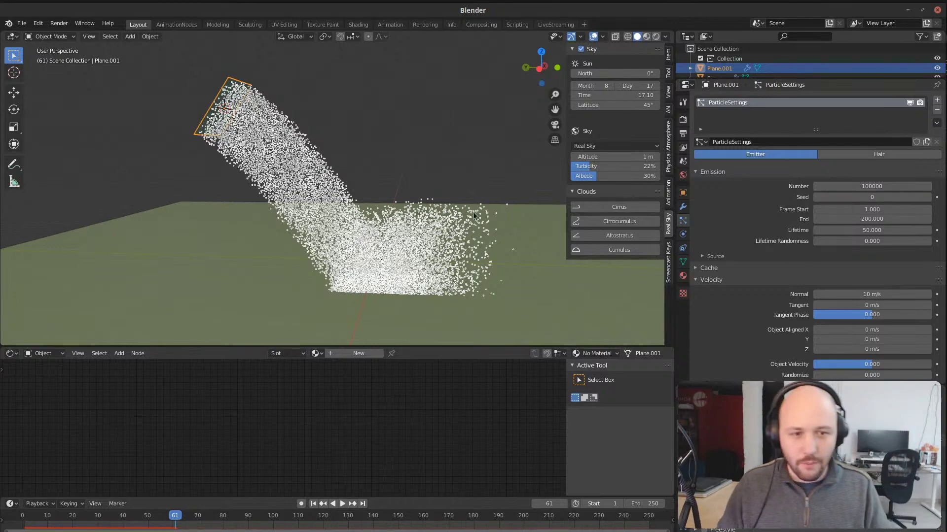
{"action": "key", "text": "shift+Left"}
{"action": "key", "text": "space"}
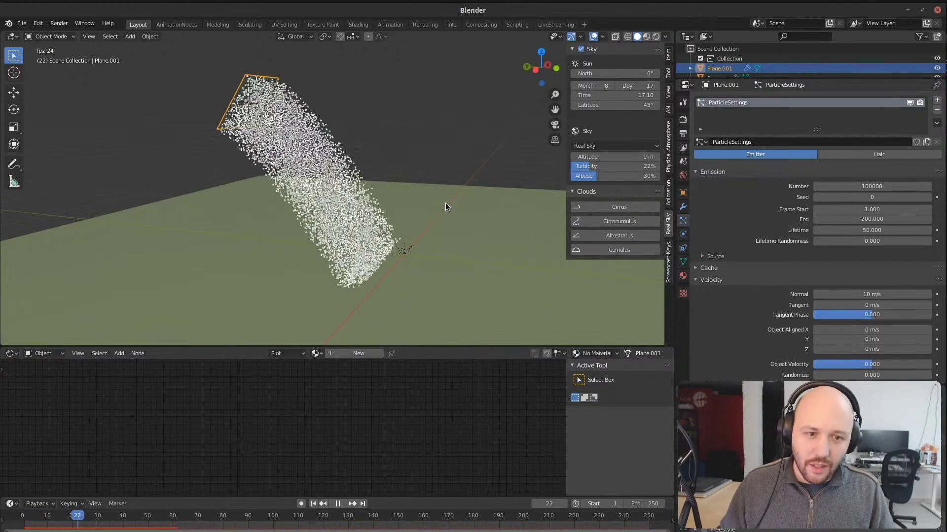
{"action": "key", "text": "space"}
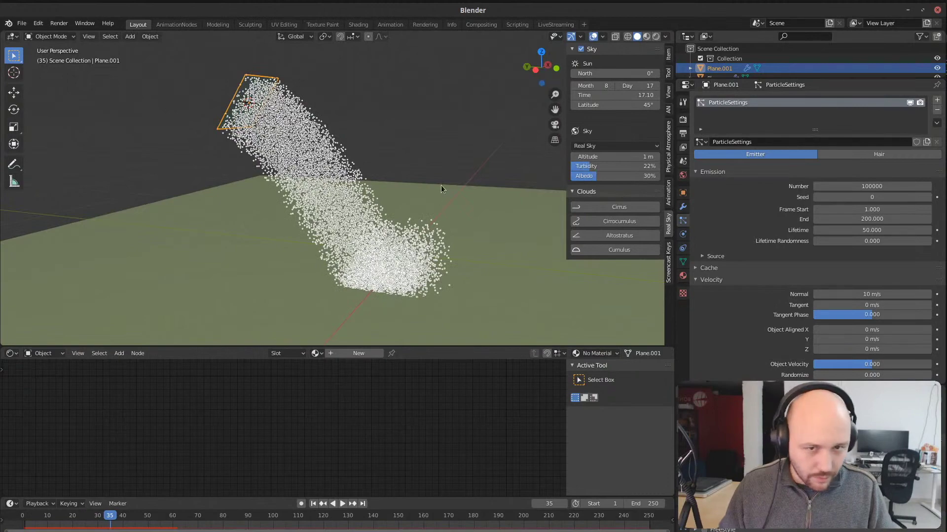
Step: Scale the emitter plane down to narrow the particle stream, and replay the simulation from the first frame
{"action": "key", "text": "s"}
{"action": "left_click", "coordinate": [340, 151]}
{"action": "key", "text": "shift+Left"}
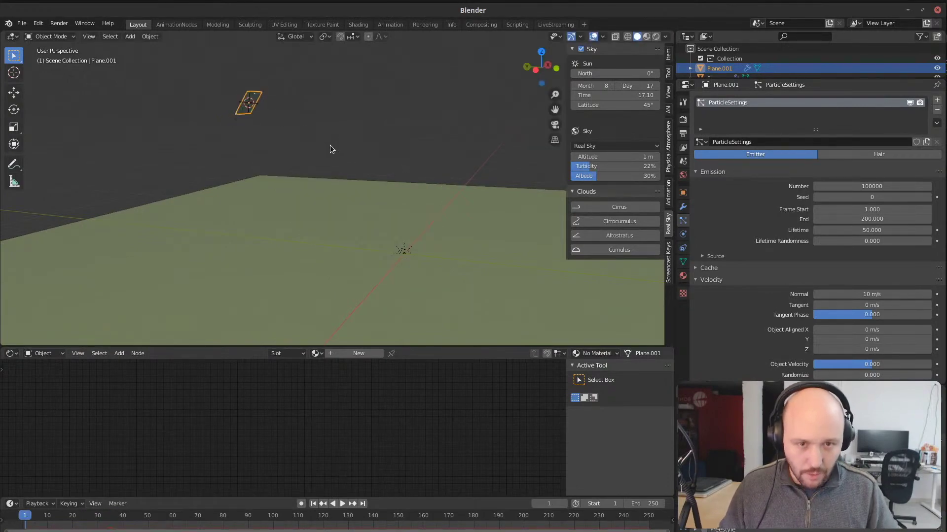
{"action": "key", "text": "space"}
{"action": "key", "text": "space"}
Step: Add a Remesh modifier to the emitter plane and set its Mode to Voxel
{"action": "left_click", "coordinate": [683, 206]}
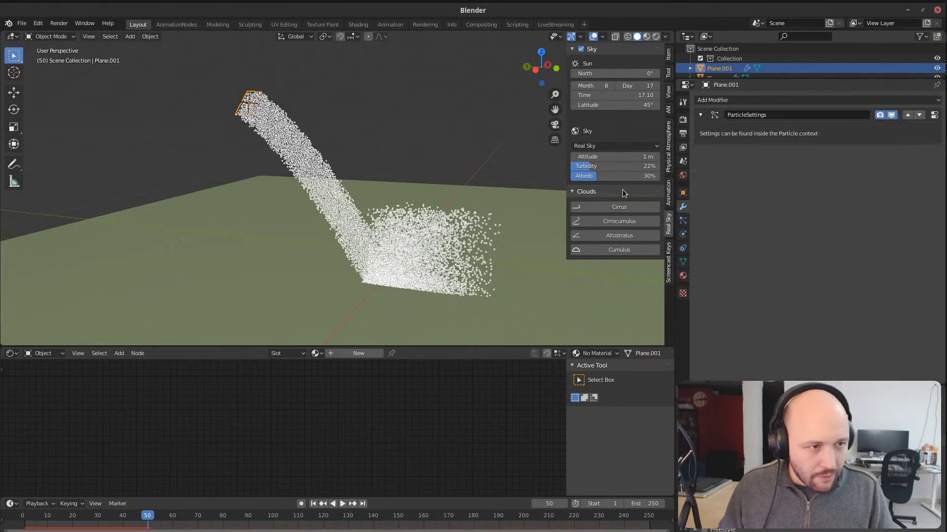
{"action": "left_click", "coordinate": [778, 100]}
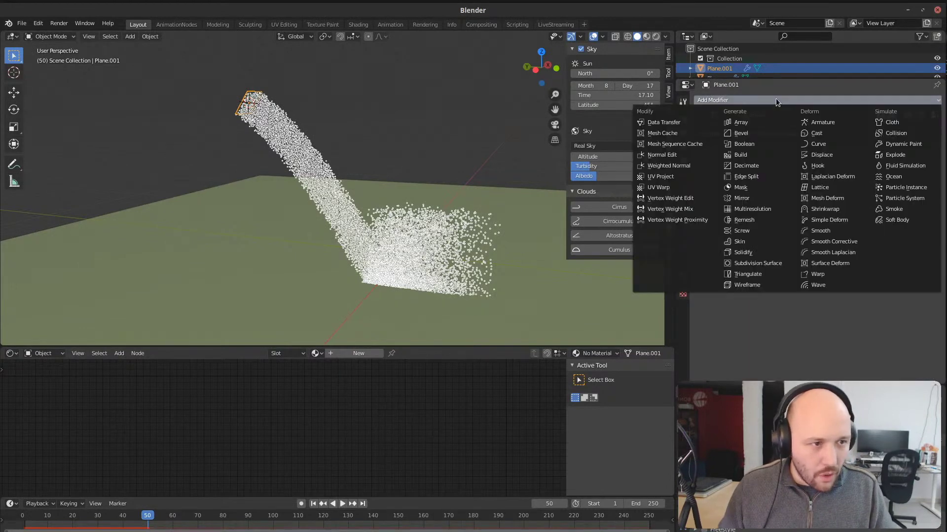
{"action": "left_click", "coordinate": [753, 221]}
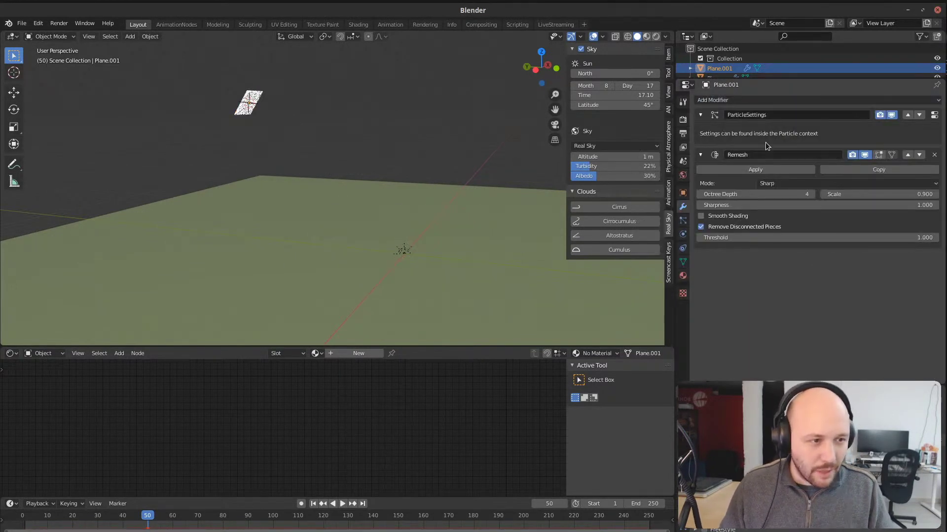
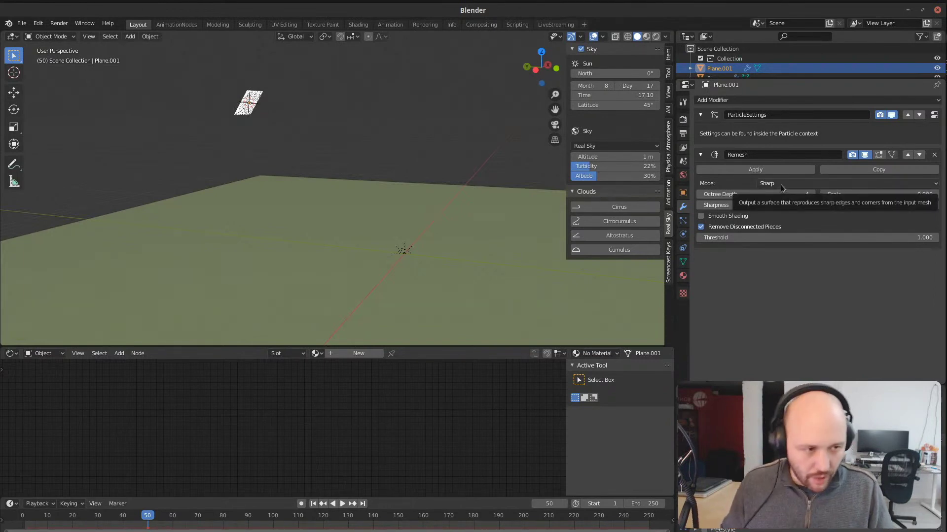
{"action": "left_click", "coordinate": [780, 185]}
{"action": "left_click", "coordinate": [776, 238]}
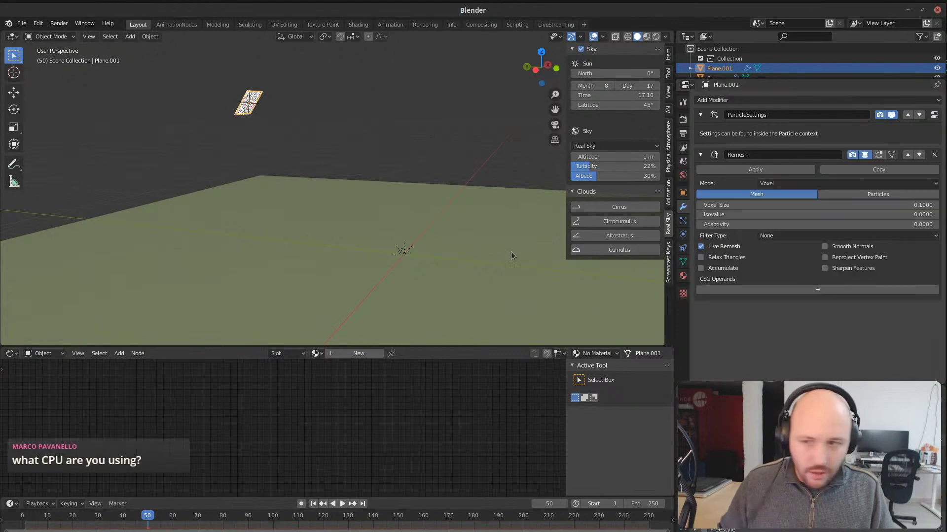
Step: Switch to the system monitor and check the CPU usage while the particle simulation plays in Blender
{"action": "middle_click_drag", "start_coordinate": [247, 194], "coordinate": [232, 217]}
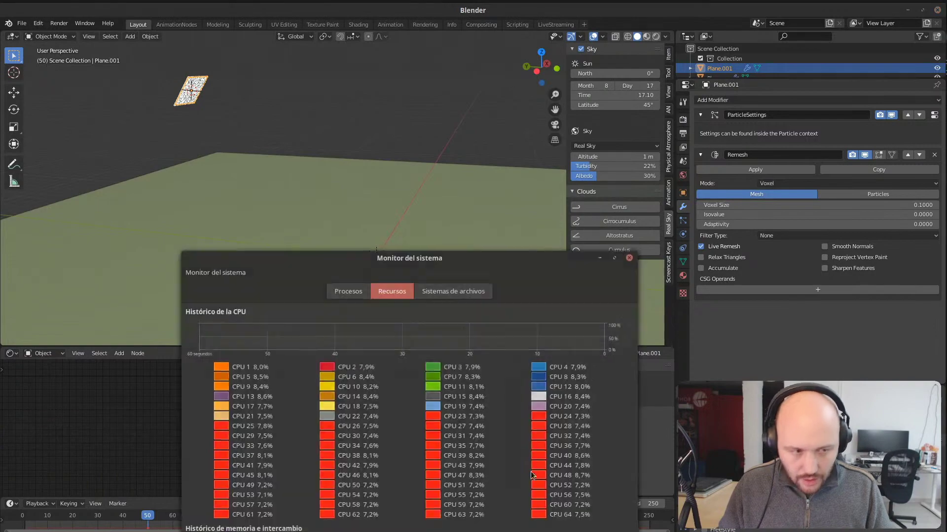
{"action": "left_click_drag", "start_coordinate": [462, 262], "coordinate": [366, 181]}
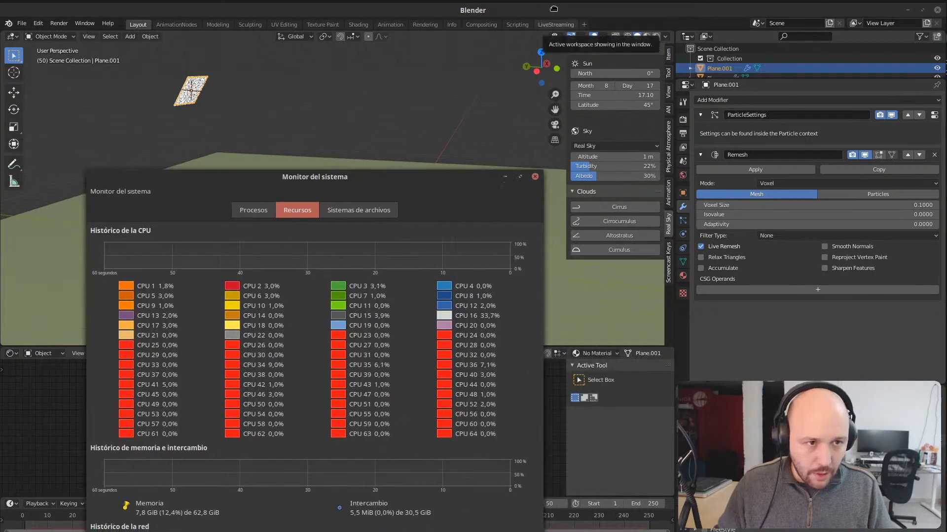
{"action": "left_click", "coordinate": [556, 11]}
{"action": "key", "text": "space"}
{"action": "left_click", "coordinate": [480, 530]}
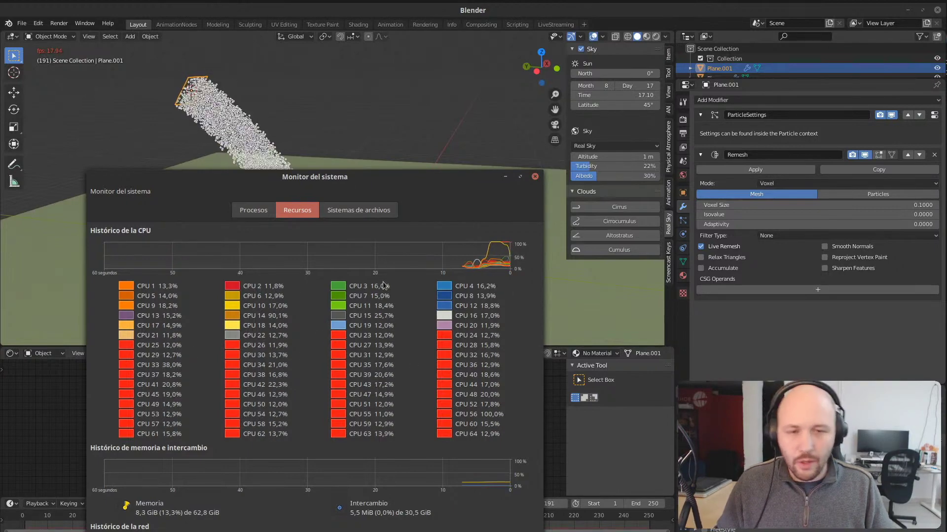
{"action": "left_click", "coordinate": [535, 177]}
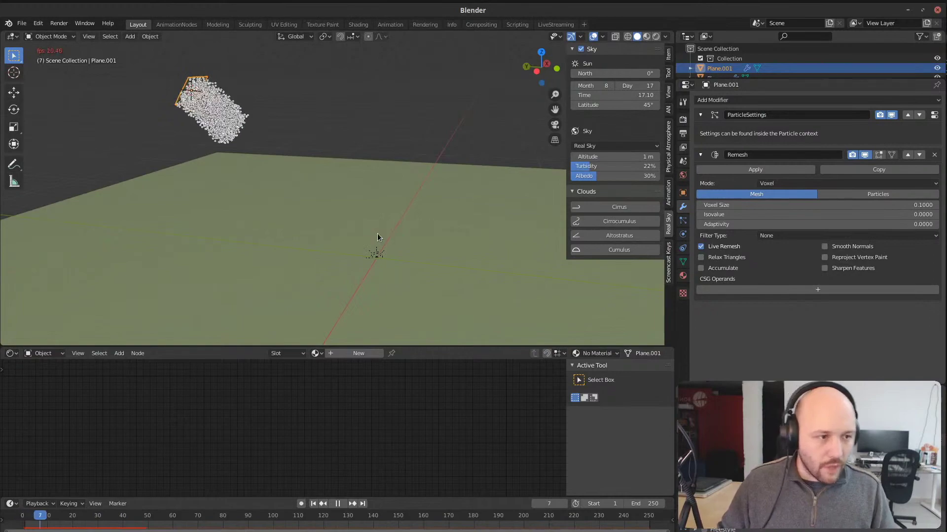
Step: Switch the Remesh modifier's source from Mesh to Particles and play the simulation
{"action": "scroll", "coordinate": [386, 232], "scroll_direction": "up", "scroll_amount": 2}
{"action": "key", "text": "space"}
{"action": "middle_click_drag", "start_coordinate": [383, 235], "coordinate": [370, 236]}
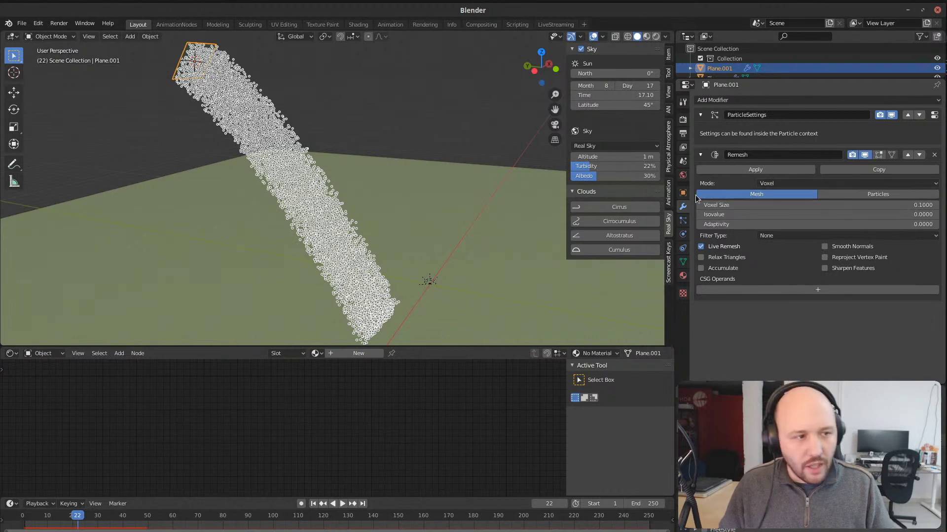
{"action": "left_click", "coordinate": [820, 196]}
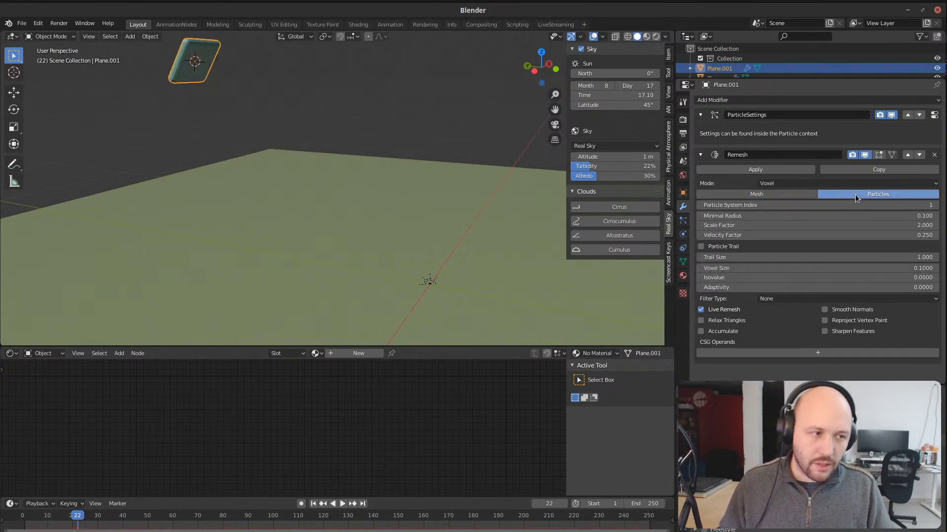
{"action": "key", "text": "space"}
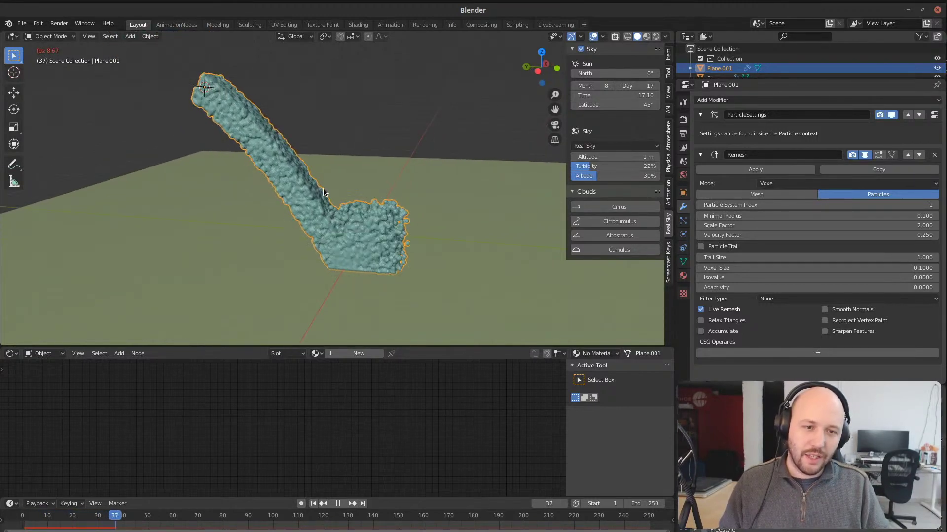
Step: Set the Remesh Filter Type to Gaussian, replay the simulation from the first frame, and inspect the particle mesh around the impact
{"action": "left_click", "coordinate": [806, 297]}
{"action": "left_click", "coordinate": [789, 321]}
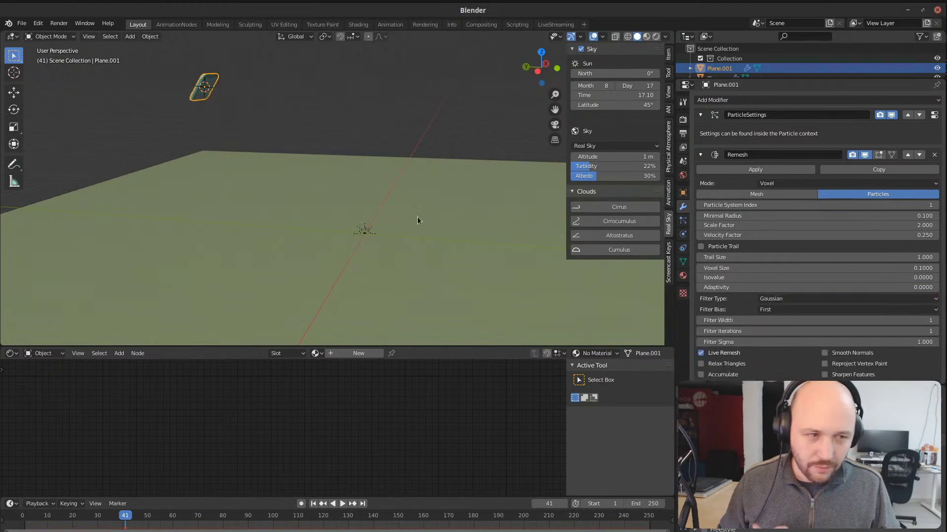
{"action": "key", "text": "shift+Left"}
{"action": "key", "text": "space"}
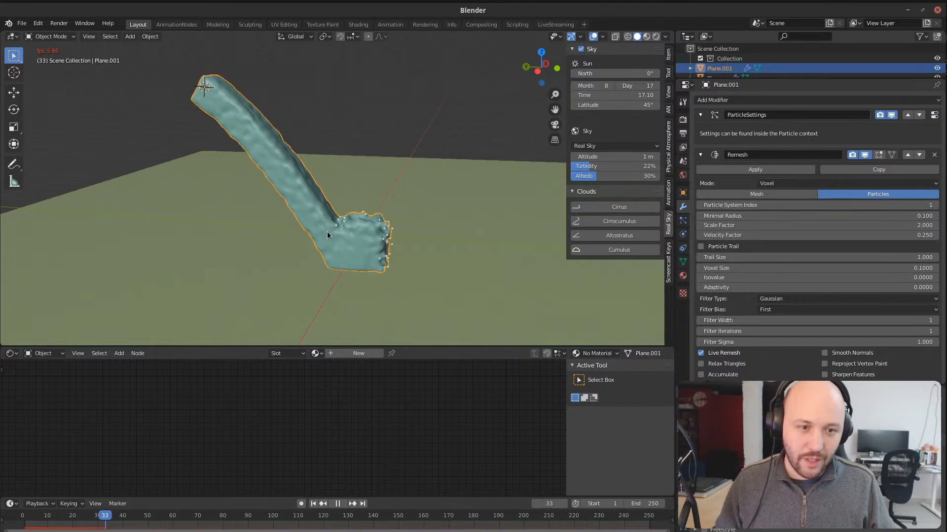
{"action": "key", "text": "space"}
{"action": "middle_click_drag", "start_coordinate": [364, 240], "coordinate": [331, 225]}
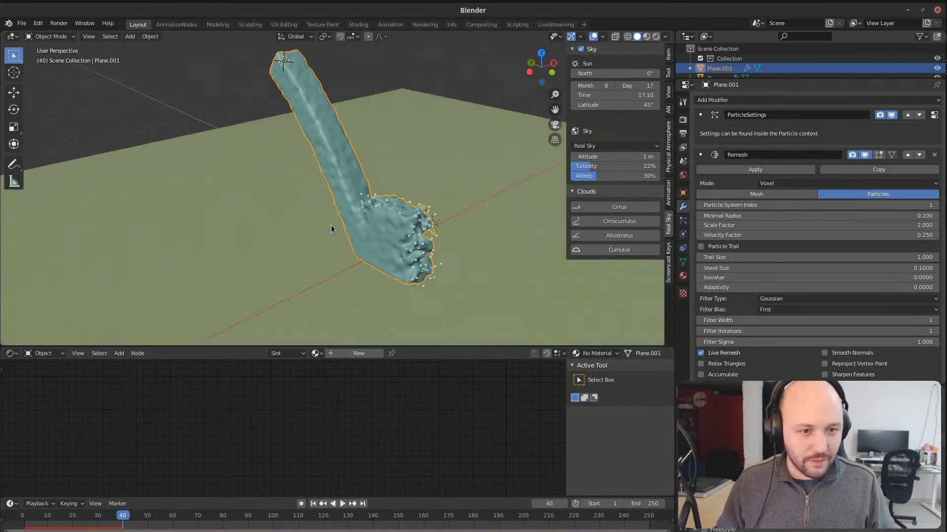
{"action": "scroll", "coordinate": [403, 244], "scroll_direction": "up", "scroll_amount": 3}
{"action": "mouse_move", "coordinate": [404, 244]}
{"action": "middle_mouse_down"}
{"action": "mouse_move", "coordinate": [227, 223]}
{"action": "mouse_move", "coordinate": [329, 222]}
{"action": "mouse_move", "coordinate": [293, 247]}
{"action": "mouse_move", "coordinate": [392, 235]}
{"action": "middle_mouse_up"}
{"action": "scroll", "coordinate": [741, 302], "scroll_direction": "down", "scroll_amount": 2}
Step: Add a cylinder mesh at the particle stream and rotate it 90° so that it lies along the X axis
{"action": "key", "text": "shift+a"}
{"action": "mouse_move", "coordinate": [285, 154]}
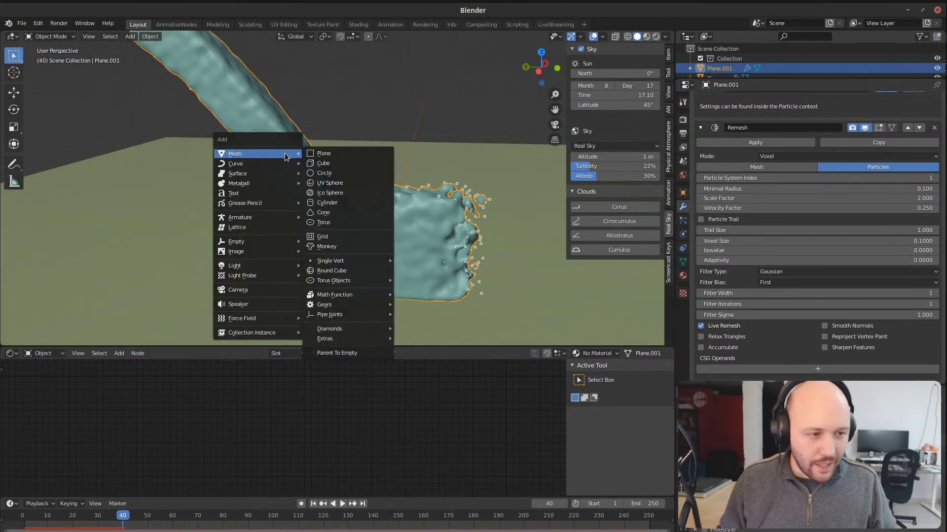
{"action": "left_click", "coordinate": [338, 202]}
{"action": "middle_click_drag", "start_coordinate": [338, 203], "coordinate": [493, 221]}
{"action": "key", "text": "r"}
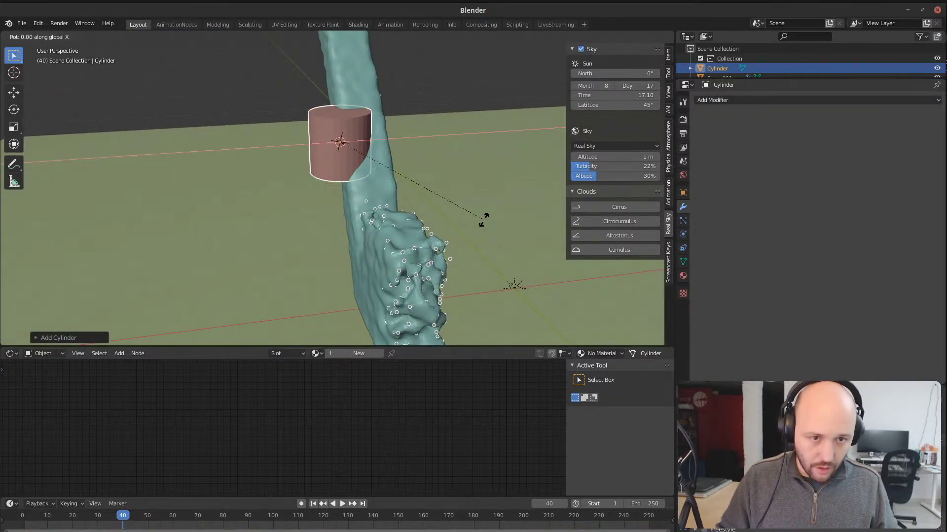
{"action": "type", "text": "90"}
{"action": "key", "text": "Return"}
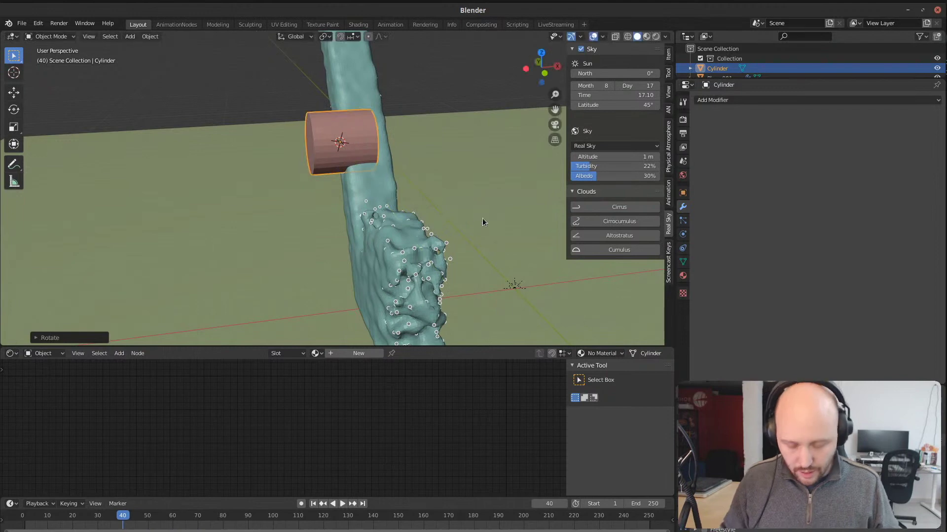
Step: Stretch the cylinder along the X axis into a long bar across the stream and apply its scale
{"action": "key", "text": "s"}
{"action": "key", "text": "x"}
{"action": "key", "text": "Return"}
{"action": "key", "text": "ctrl+a"}
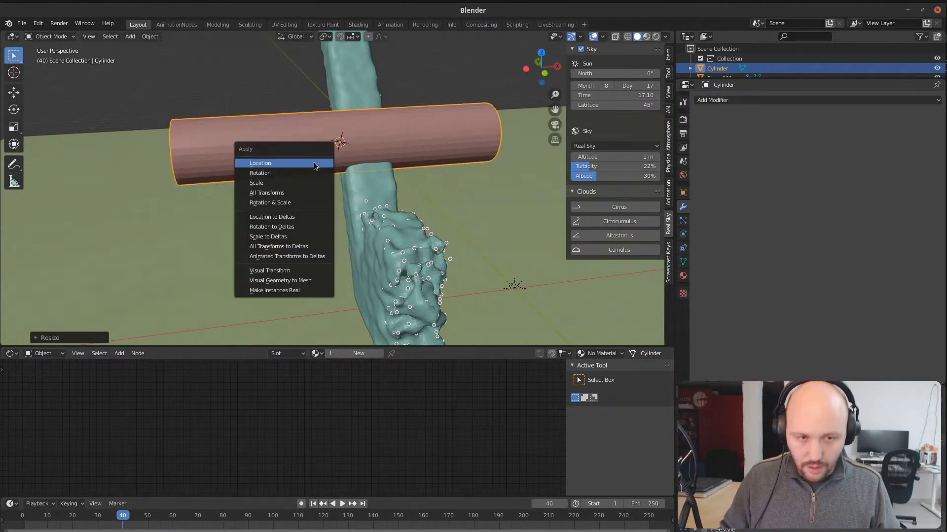
{"action": "left_click", "coordinate": [310, 183]}
{"action": "middle_click_drag", "start_coordinate": [310, 130], "coordinate": [380, 188]}
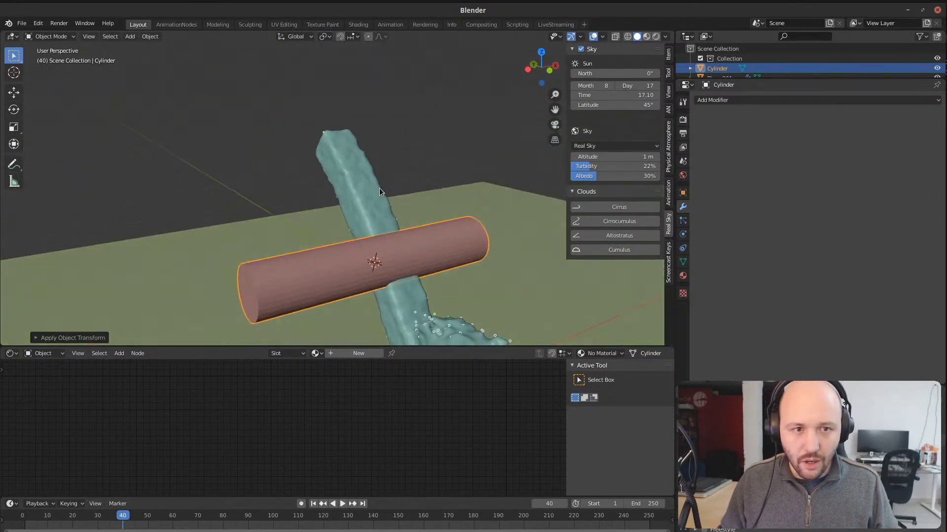
Step: Apply the scale of the particle-emitting plane and replay the simulation from the first frame
{"action": "left_click", "coordinate": [325, 139]}
{"action": "middle_click_drag", "start_coordinate": [319, 141], "coordinate": [349, 184]}
{"action": "key", "text": "ctrl+a"}
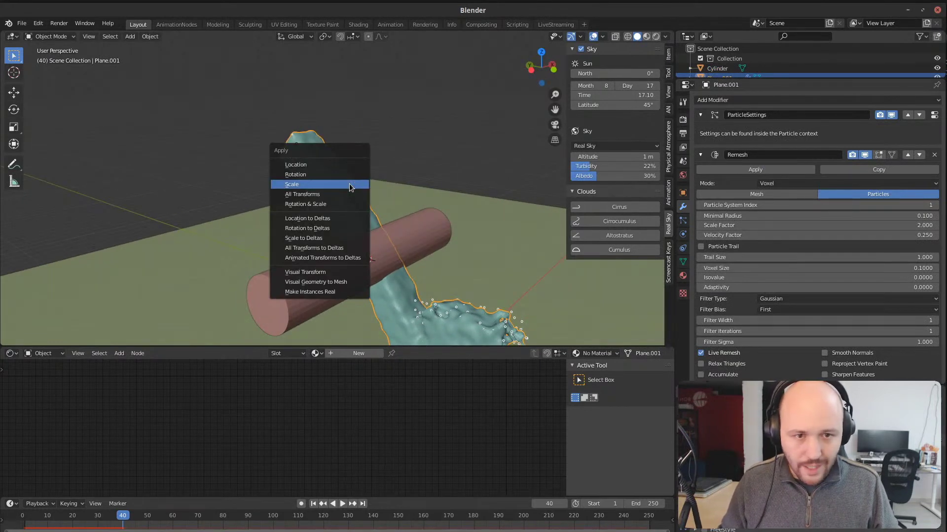
{"action": "left_click", "coordinate": [349, 185]}
{"action": "key", "text": "shift+Left"}
{"action": "key", "text": "space"}
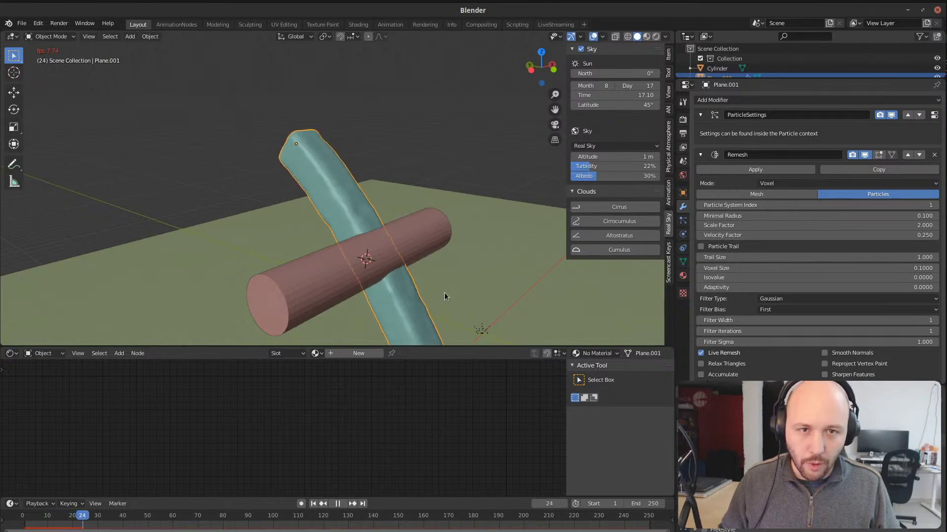
{"action": "key", "text": "space"}
{"action": "middle_click_drag", "start_coordinate": [355, 214], "coordinate": [351, 263]}
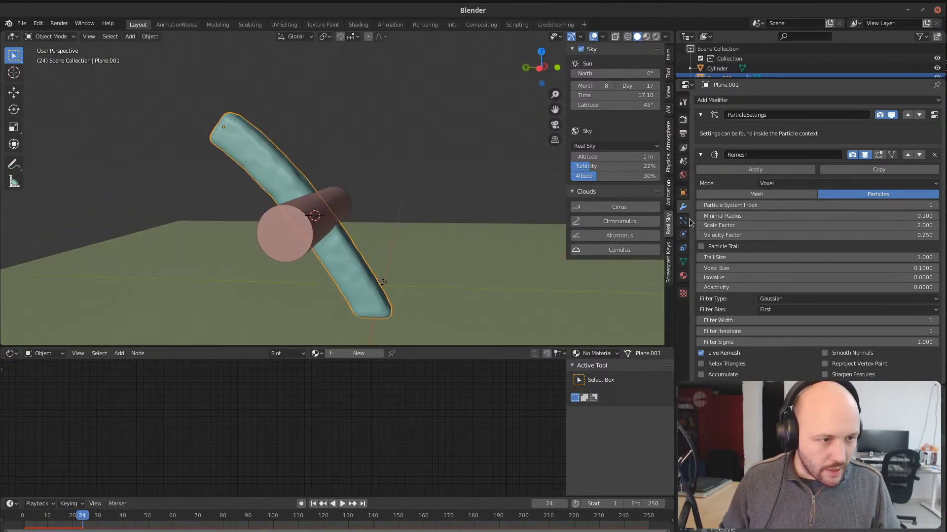
Step: Add a CSG operand to the Remesh modifier and choose the cylinder as its object
{"action": "scroll", "coordinate": [813, 205], "scroll_direction": "down", "scroll_amount": 2}
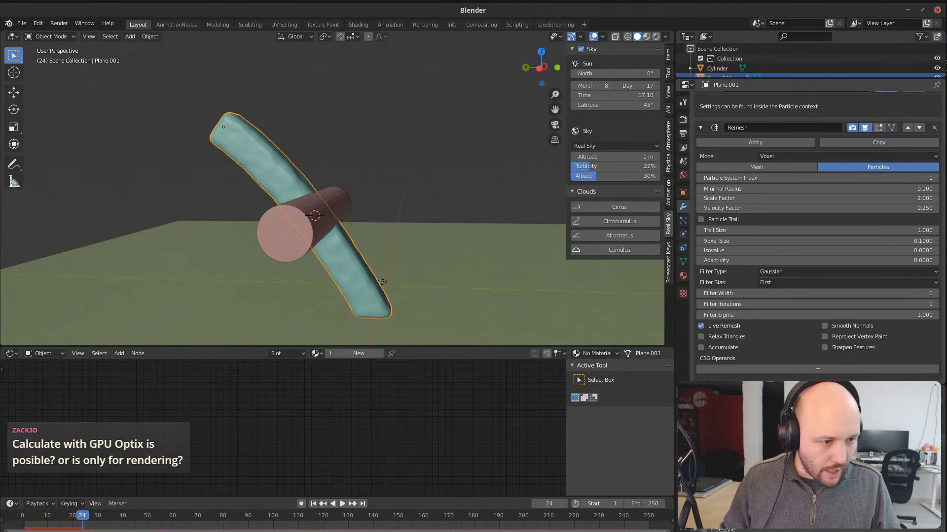
{"action": "left_click", "coordinate": [773, 367]}
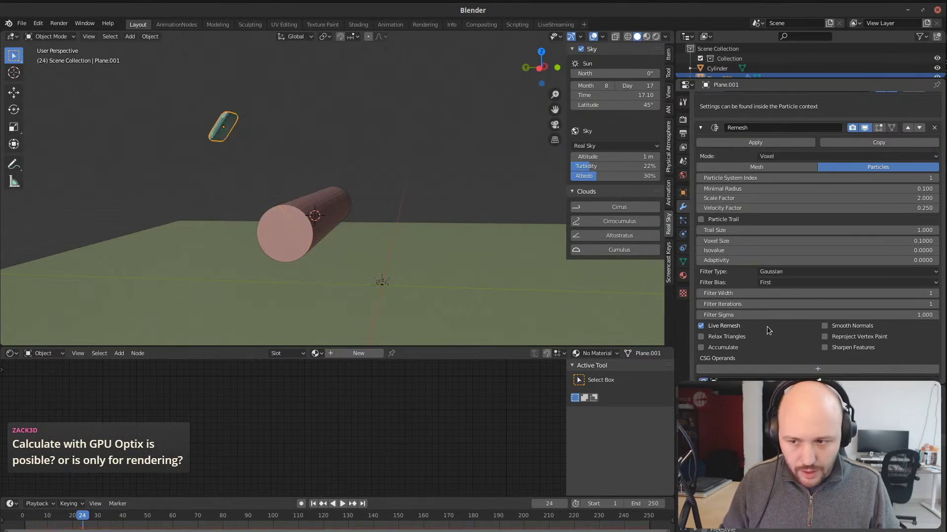
{"action": "scroll", "coordinate": [767, 326], "scroll_direction": "down", "scroll_amount": 2}
{"action": "left_click", "coordinate": [819, 353]}
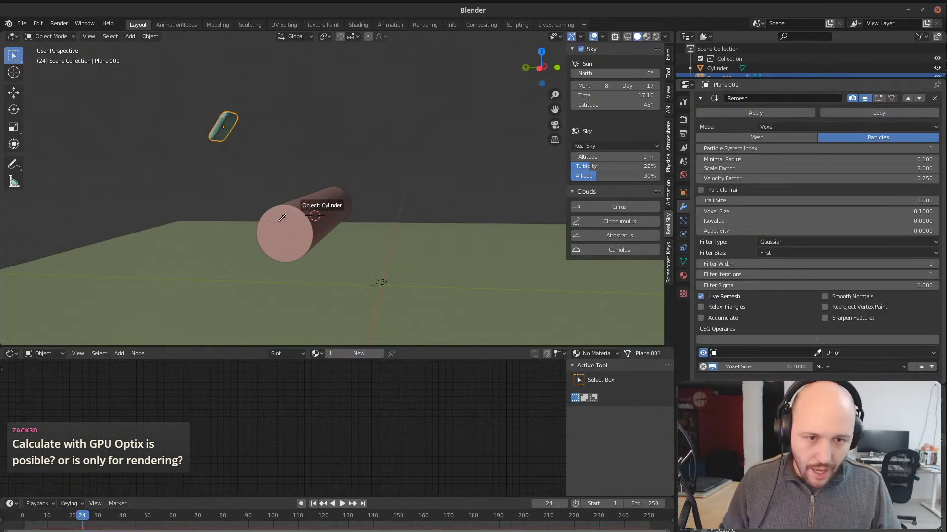
{"action": "left_click", "coordinate": [288, 219]}
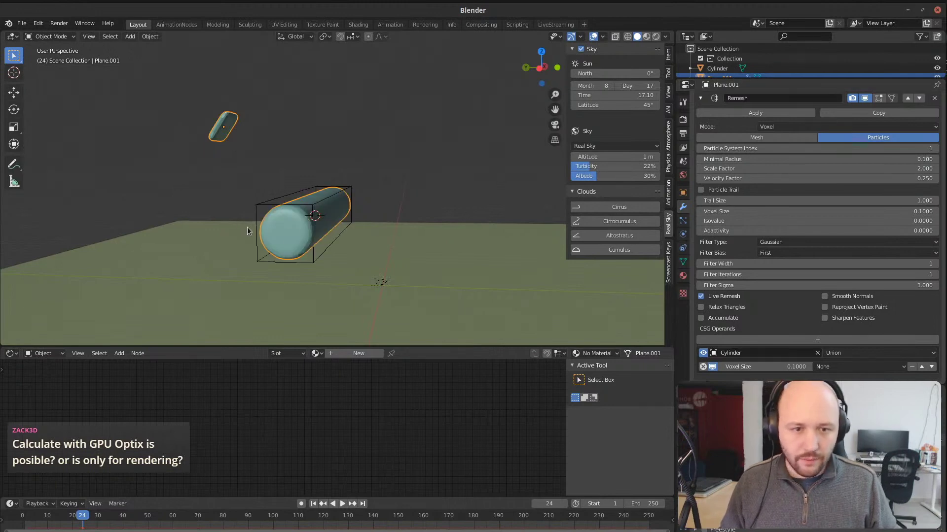
Step: Set the cylinder operand's operation to Difference and play the simulation to inspect the cut in the stream
{"action": "middle_click_drag", "start_coordinate": [345, 228], "coordinate": [259, 236]}
{"action": "middle_click_drag", "start_coordinate": [382, 220], "coordinate": [355, 192]}
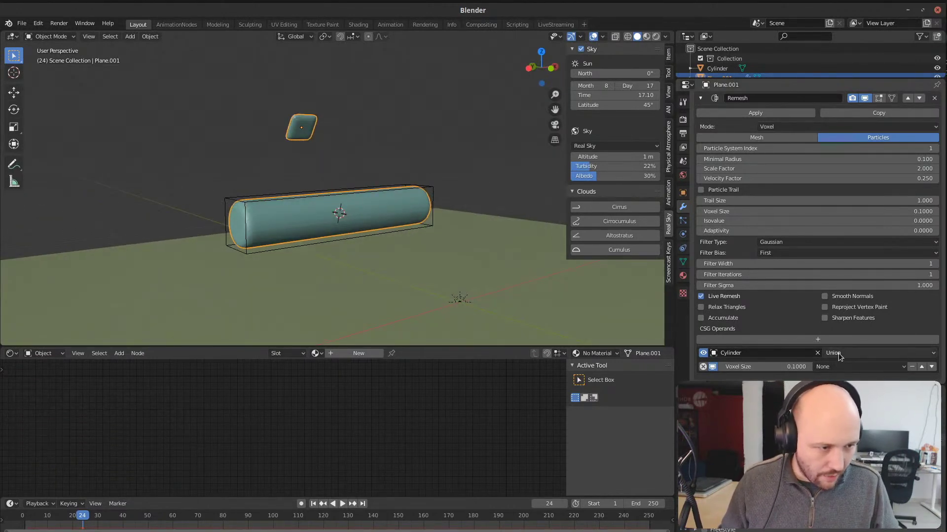
{"action": "left_click", "coordinate": [856, 352]}
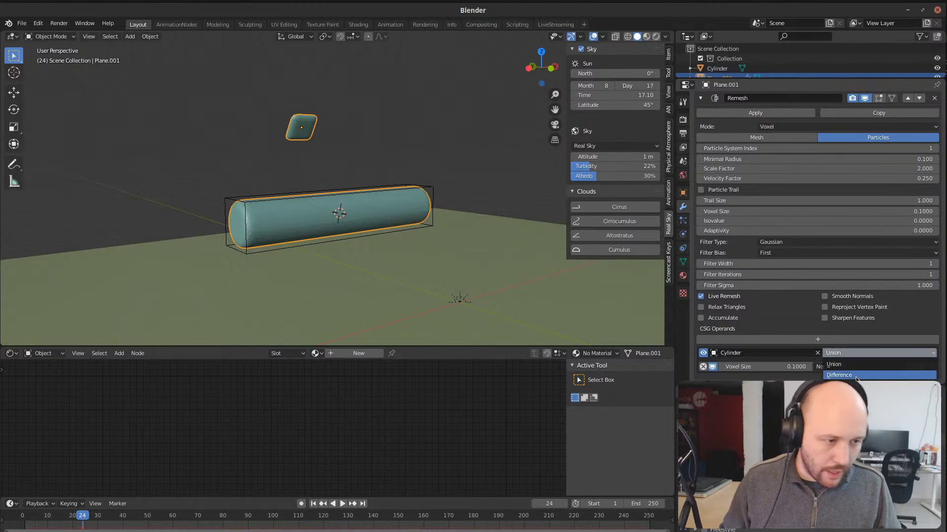
{"action": "left_click", "coordinate": [856, 376]}
{"action": "key", "text": "space"}
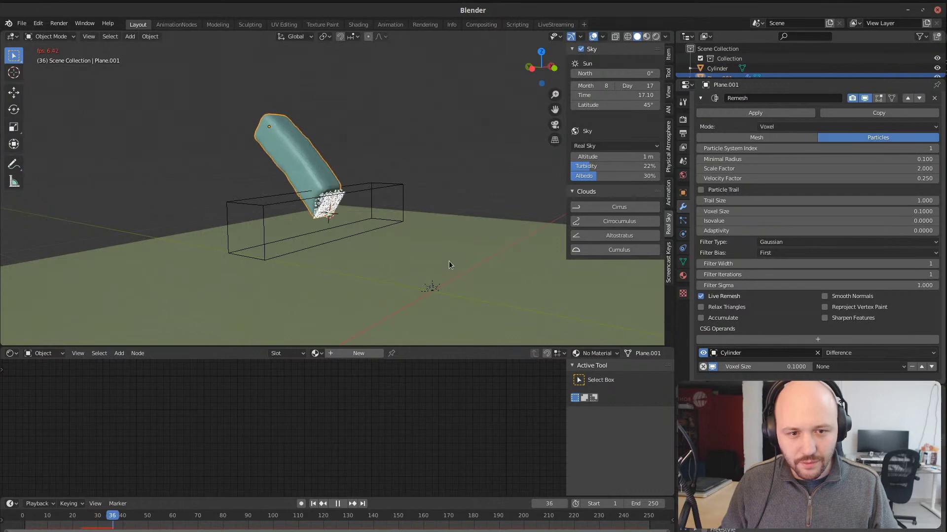
{"action": "key", "text": "space"}
{"action": "middle_click_drag", "start_coordinate": [307, 238], "coordinate": [380, 240]}
{"action": "scroll", "coordinate": [340, 234], "scroll_direction": "up", "scroll_amount": 4}
{"action": "scroll", "coordinate": [380, 239], "scroll_direction": "up", "scroll_amount": 3}
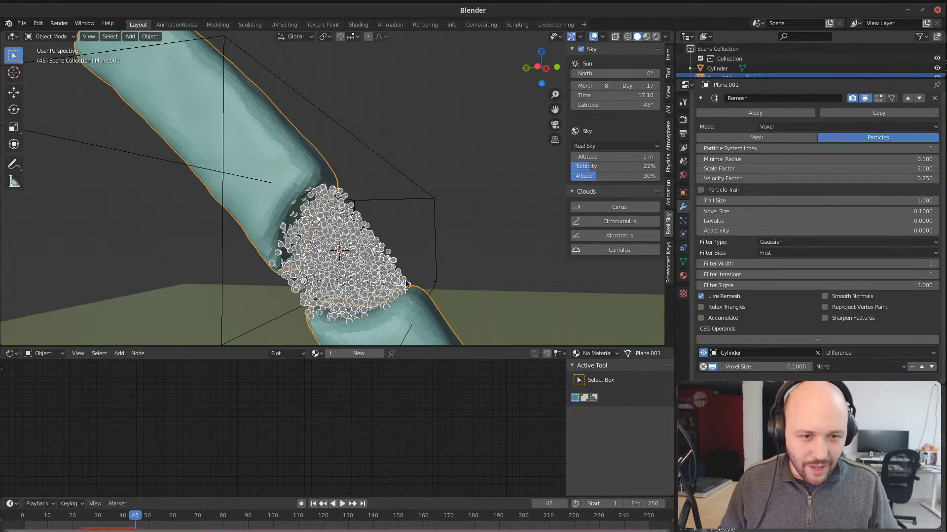
Step: Try moving the cylinder freely along the stream to test how it cuts the particle mesh
{"action": "left_click", "coordinate": [351, 143]}
{"action": "key", "text": "g"}
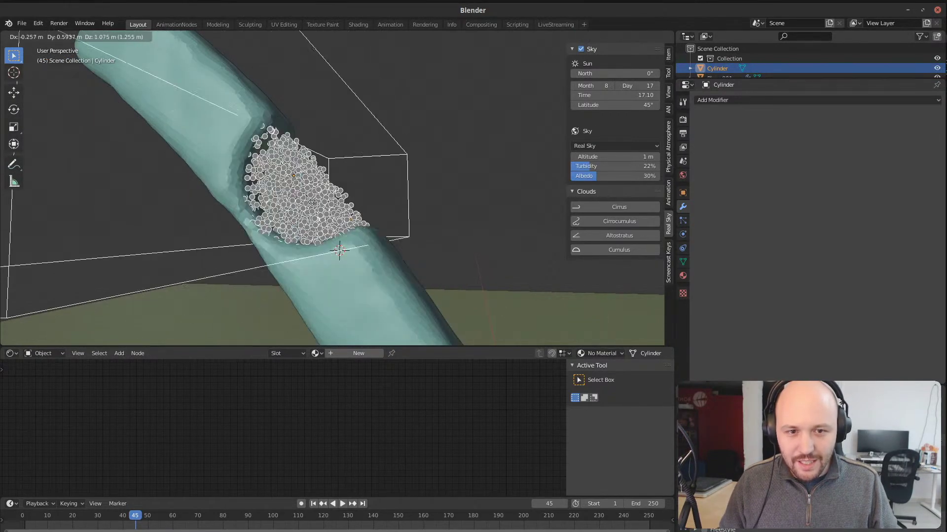
{"action": "left_click", "coordinate": [275, 214]}
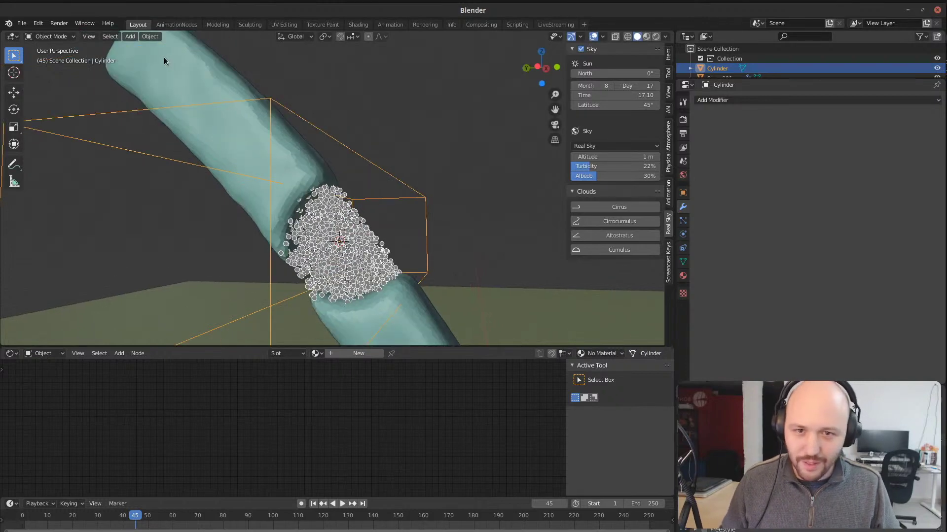
Step: Set the emitter's particle Viewport Display to None and replay the simulation from the first frame
{"action": "left_click", "coordinate": [202, 94]}
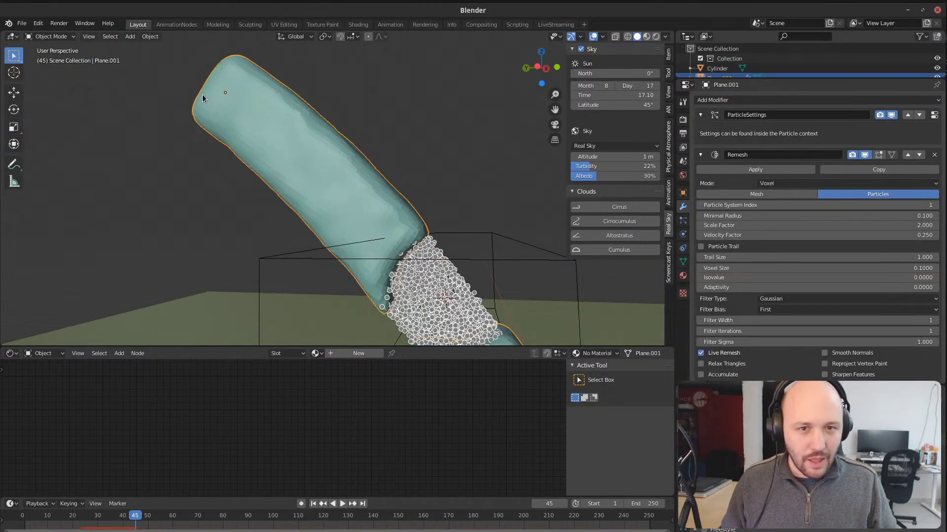
{"action": "left_click", "coordinate": [683, 221]}
{"action": "scroll", "coordinate": [766, 244], "scroll_direction": "down", "scroll_amount": 5}
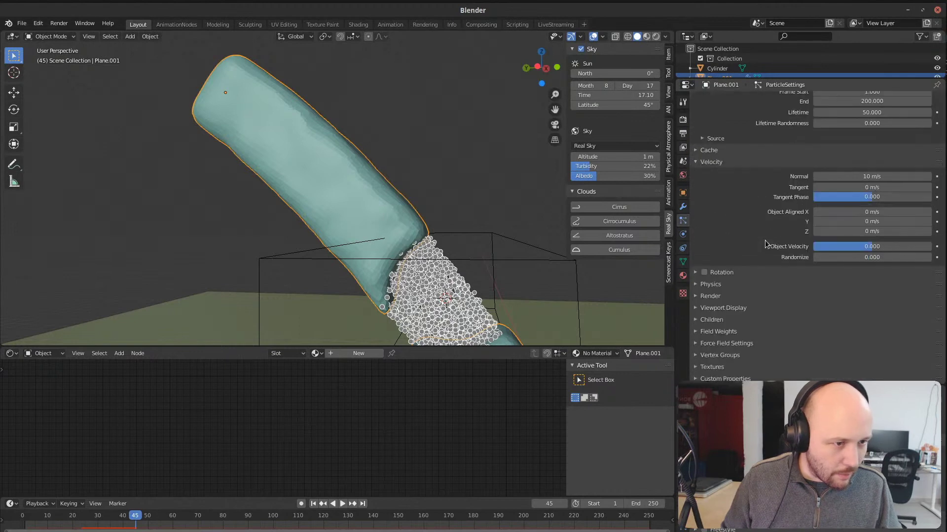
{"action": "left_click", "coordinate": [723, 308]}
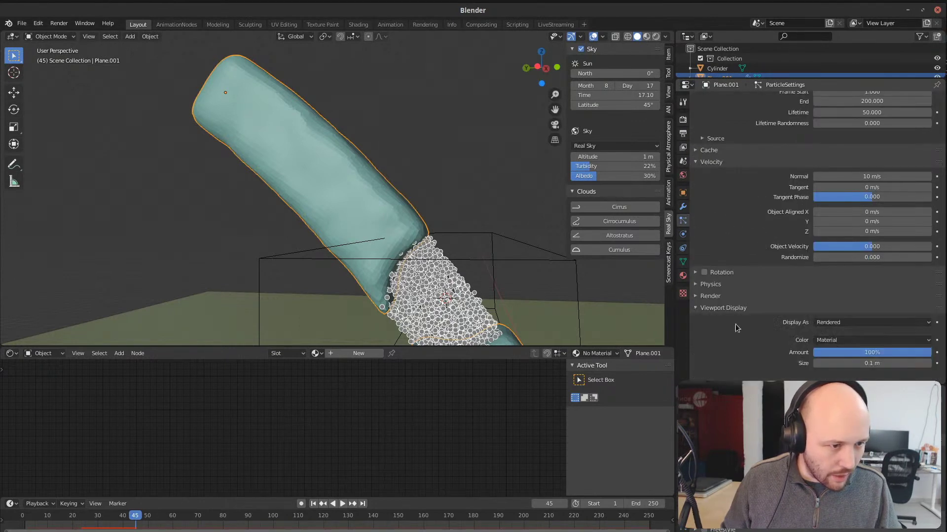
{"action": "left_click", "coordinate": [842, 324]}
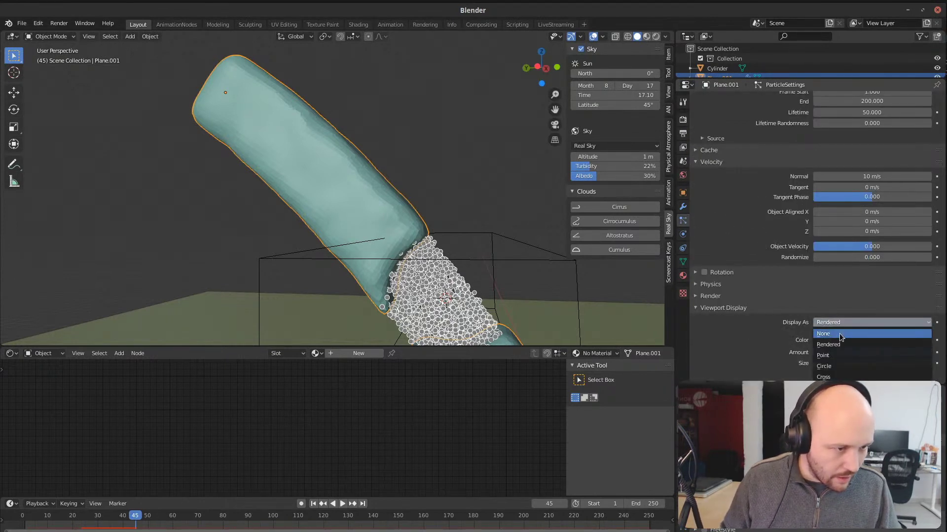
{"action": "left_click", "coordinate": [839, 333]}
{"action": "key", "text": "shift+Left"}
{"action": "key", "text": "space"}
{"action": "middle_click_drag", "start_coordinate": [440, 211], "coordinate": [408, 286]}
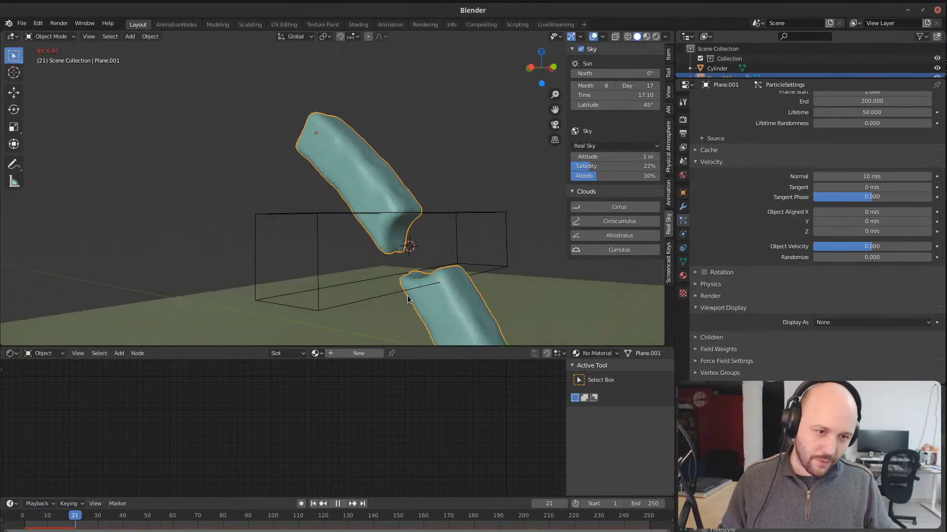
{"action": "left_click", "coordinate": [499, 213]}
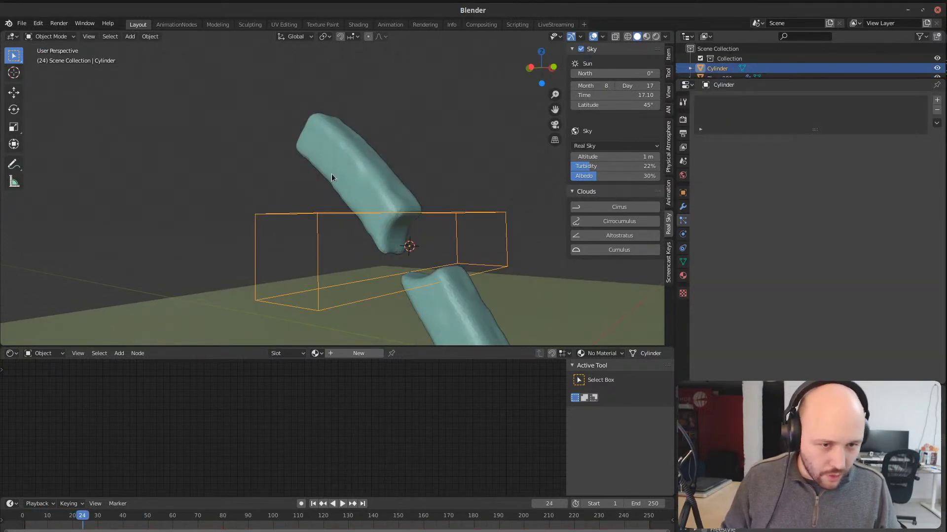
{"action": "left_click", "coordinate": [430, 198]}
{"action": "left_click", "coordinate": [359, 177]}
{"action": "key", "text": "s"}
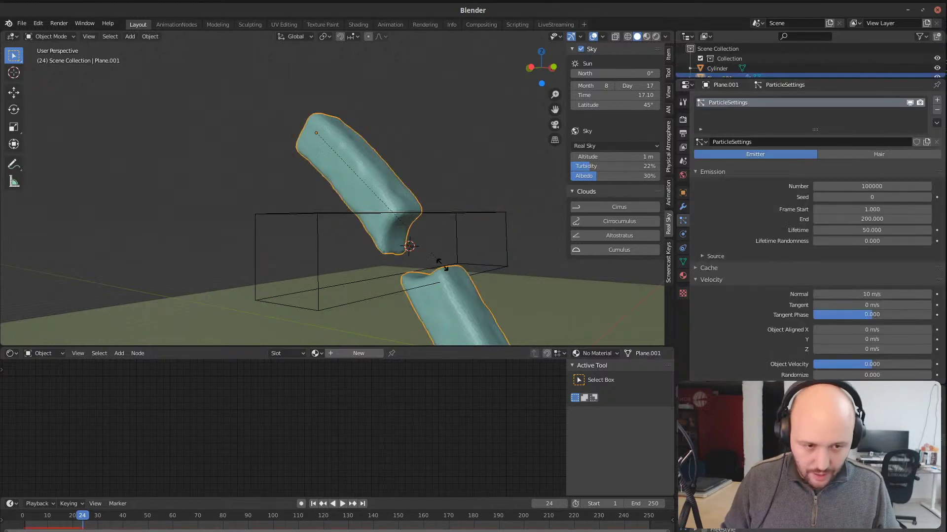
{"action": "right_click", "coordinate": [439, 262]}
Step: Scale the cylinder up on the Y and Z axes only, keeping its length along X
{"action": "left_click", "coordinate": [445, 213]}
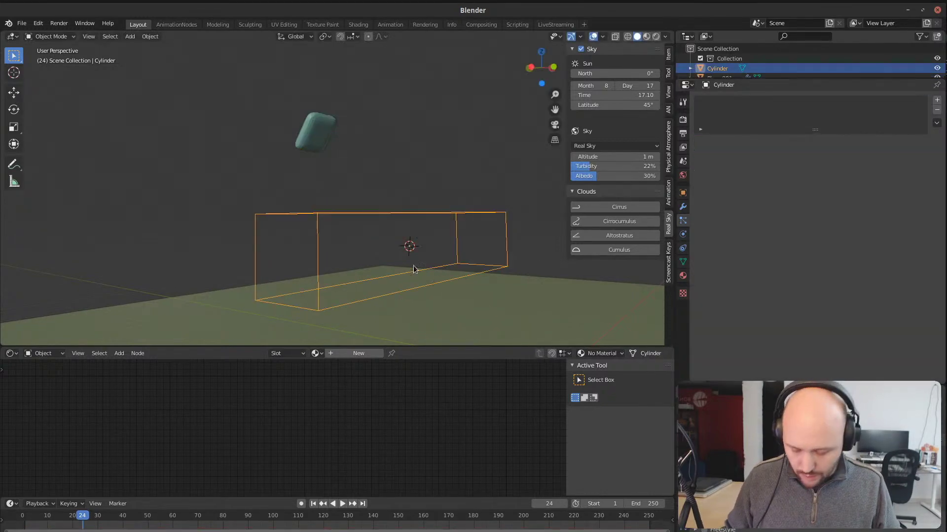
{"action": "key", "text": "s"}
{"action": "key", "text": "shift+x"}
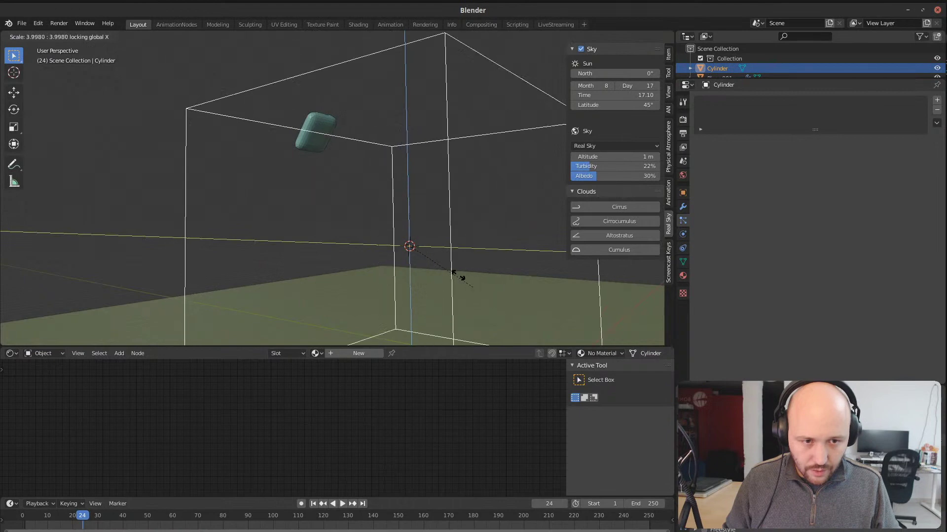
{"action": "left_click", "coordinate": [446, 262]}
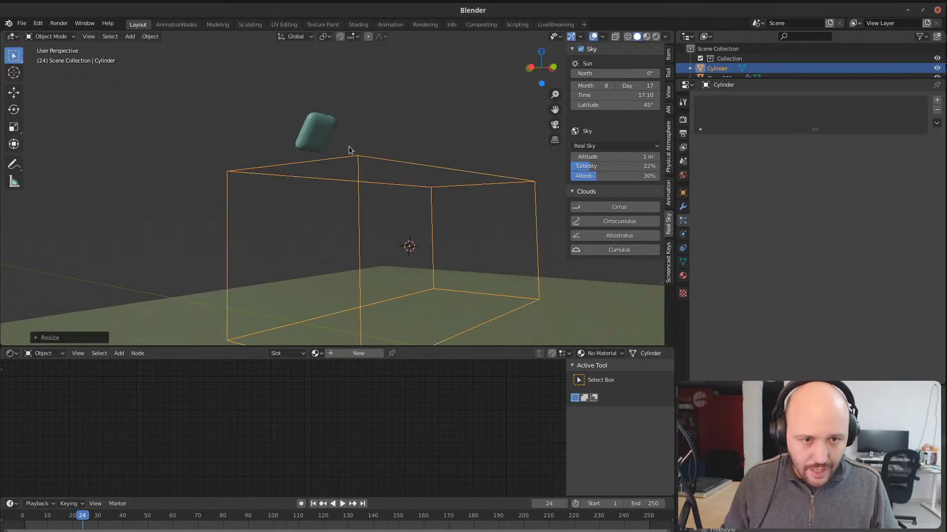
Step: Switch the emitter's cylinder CSG operand from Difference to Intersect and play the simulation
{"action": "left_click", "coordinate": [327, 131]}
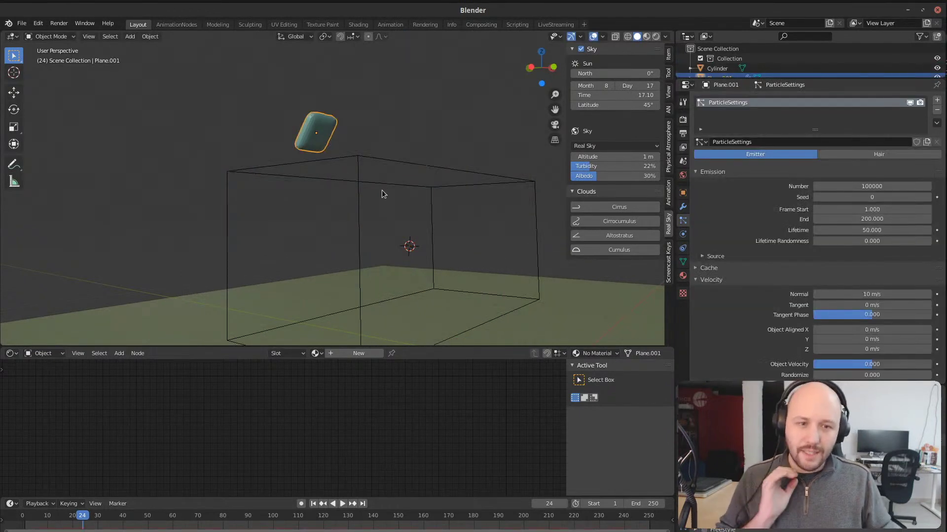
{"action": "scroll", "coordinate": [756, 299], "scroll_direction": "down", "scroll_amount": 7}
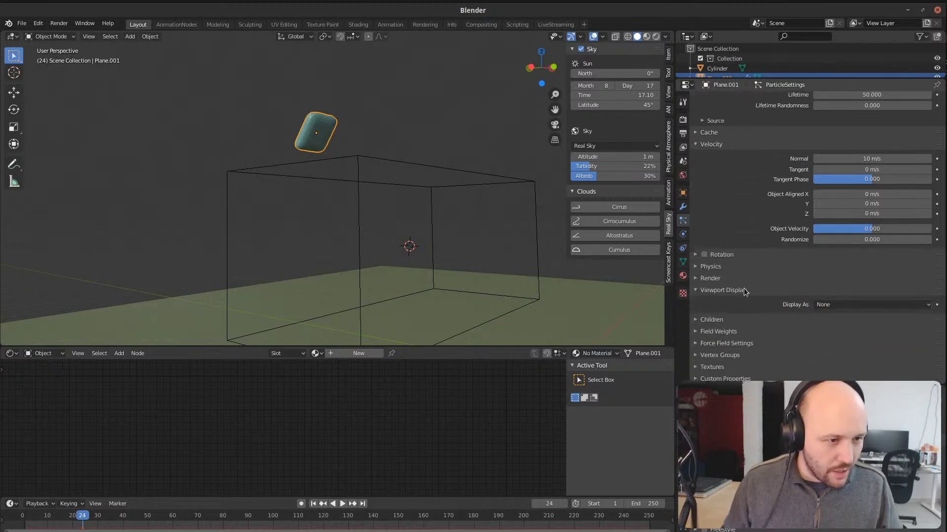
{"action": "left_click", "coordinate": [683, 207]}
{"action": "scroll", "coordinate": [735, 274], "scroll_direction": "down", "scroll_amount": 3}
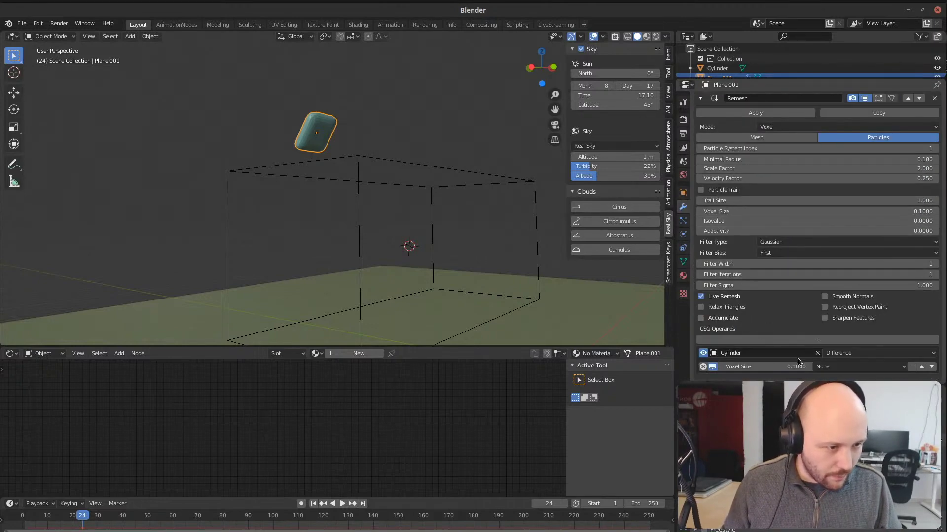
{"action": "left_click", "coordinate": [871, 353]}
{"action": "left_click", "coordinate": [838, 386]}
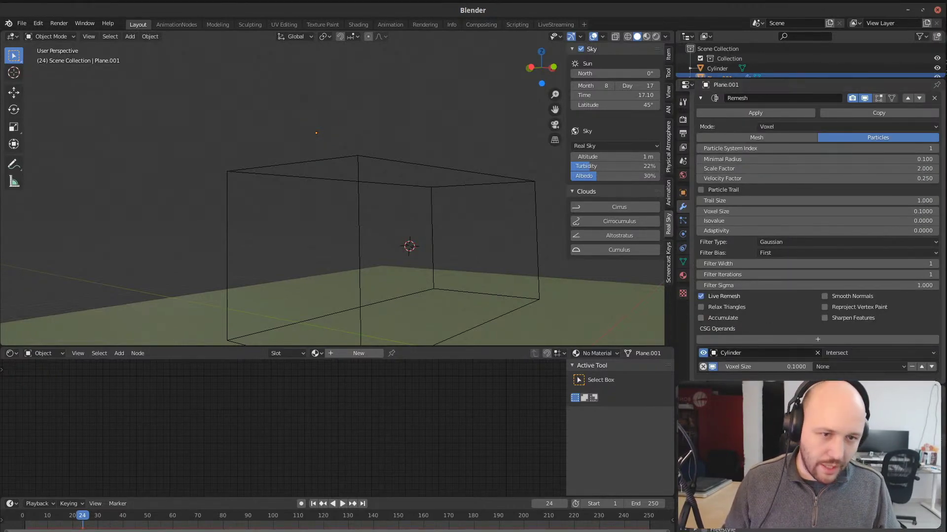
{"action": "key", "text": "space"}
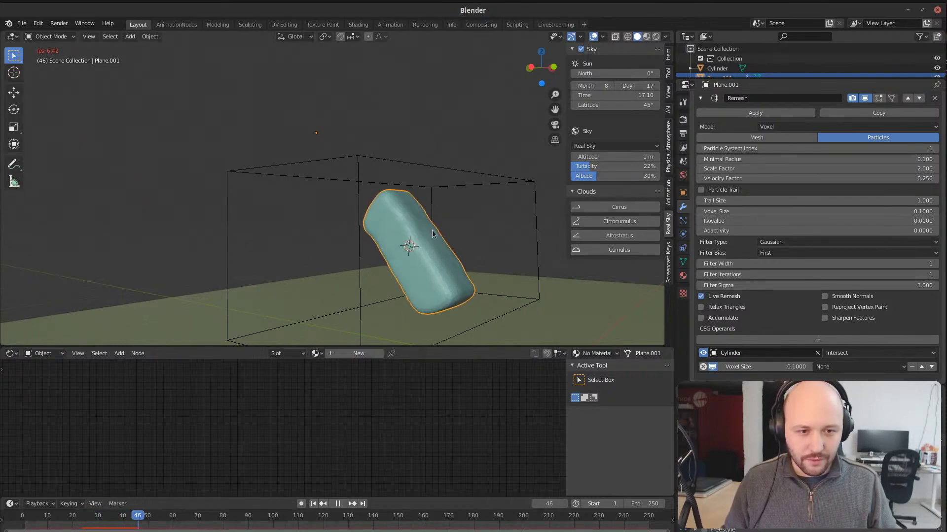
{"action": "middle_click_drag", "start_coordinate": [418, 208], "coordinate": [354, 226]}
{"action": "key", "text": "space"}
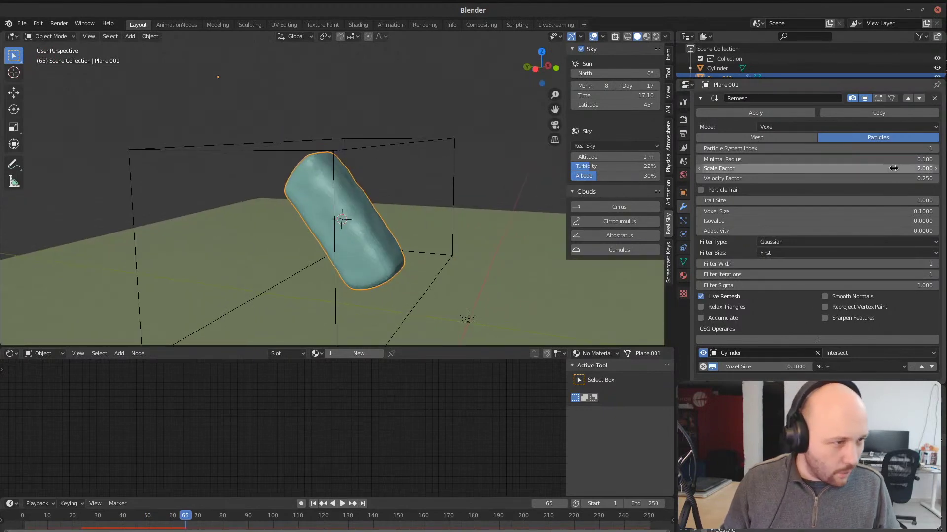
Step: Set the Remesh Voxel Size to 0.05 and replay the simulation from the first frame
{"action": "scroll", "coordinate": [858, 227], "scroll_direction": "up", "scroll_amount": 3}
{"action": "left_click", "coordinate": [843, 266]}
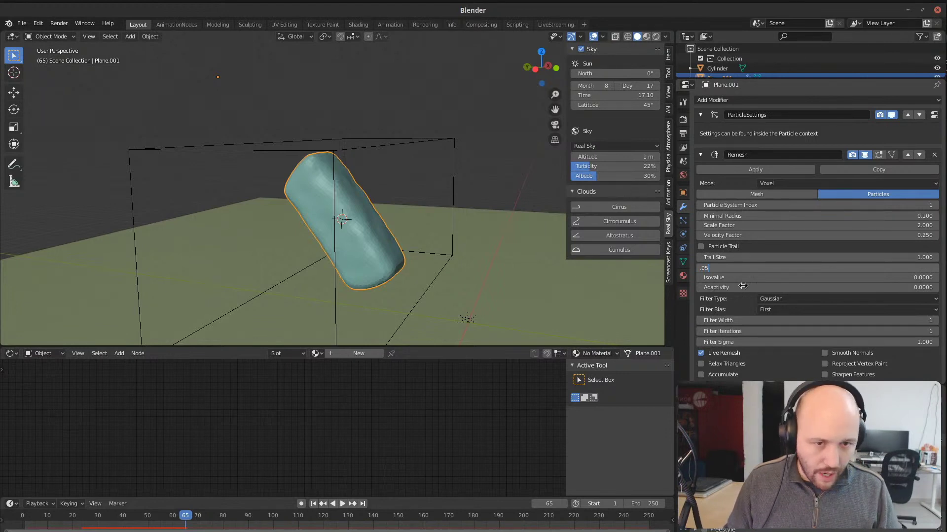
{"action": "key", "text": "Return"}
{"action": "key", "text": "shift+Left"}
{"action": "key", "text": "space"}
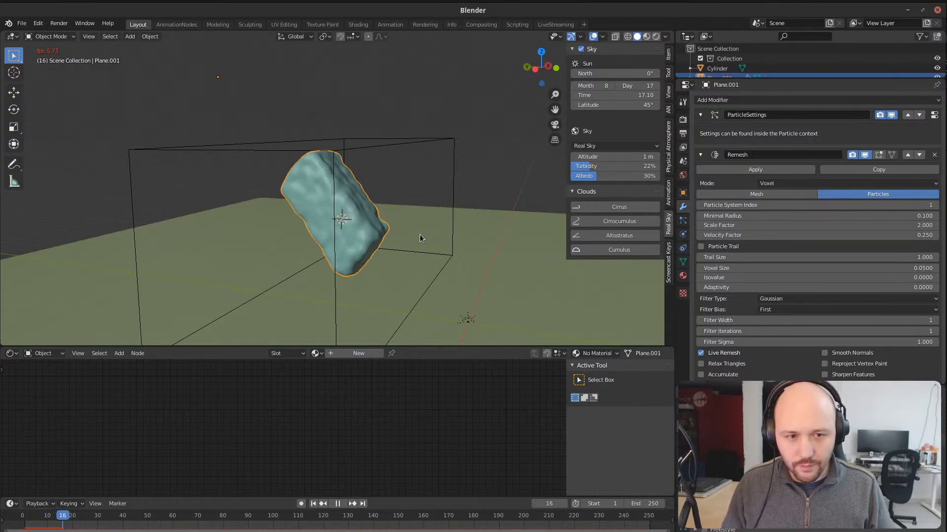
{"action": "key", "text": "space"}
{"action": "middle_click_drag", "start_coordinate": [70, 249], "coordinate": [346, 286]}
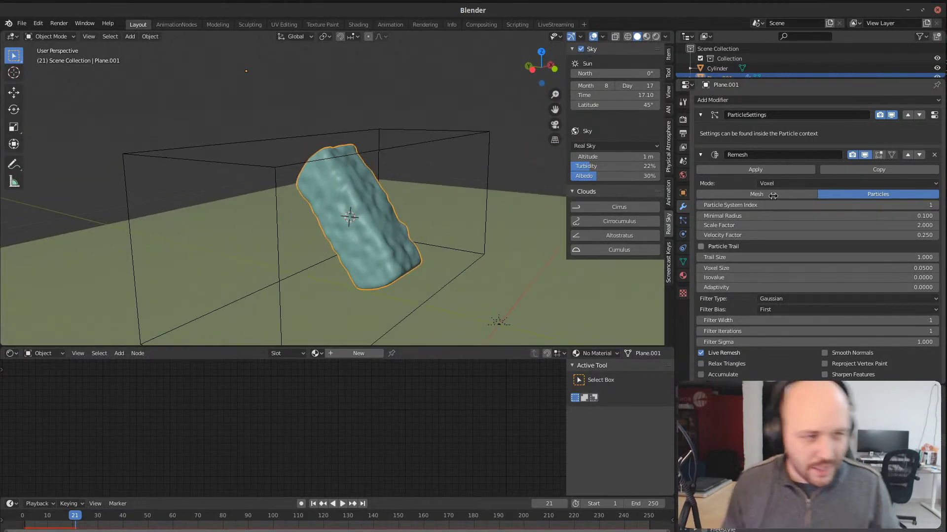
{"action": "middle_click_drag", "start_coordinate": [366, 288], "coordinate": [272, 222]}
{"action": "scroll", "coordinate": [702, 260], "scroll_direction": "down", "scroll_amount": 3}
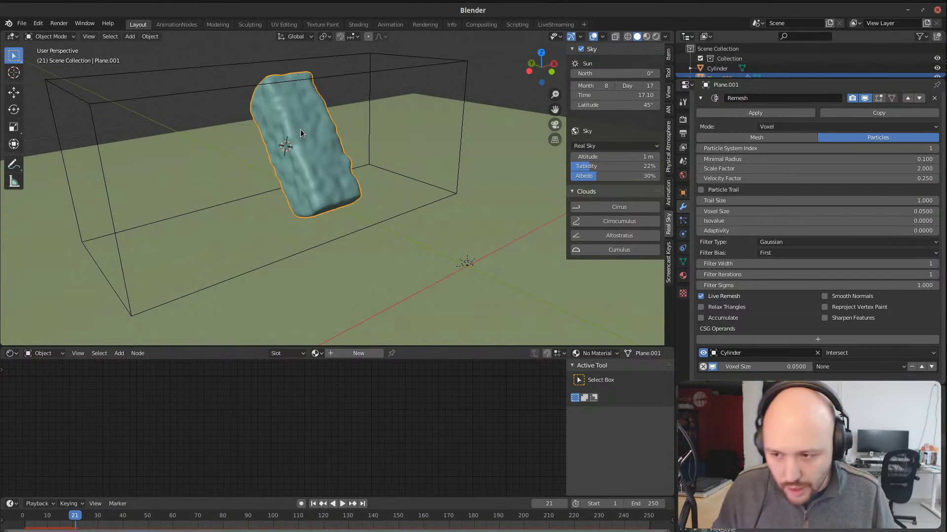
{"action": "middle_click_drag", "start_coordinate": [357, 181], "coordinate": [177, 199]}
{"action": "scroll", "coordinate": [712, 260], "scroll_direction": "up", "scroll_amount": 3}
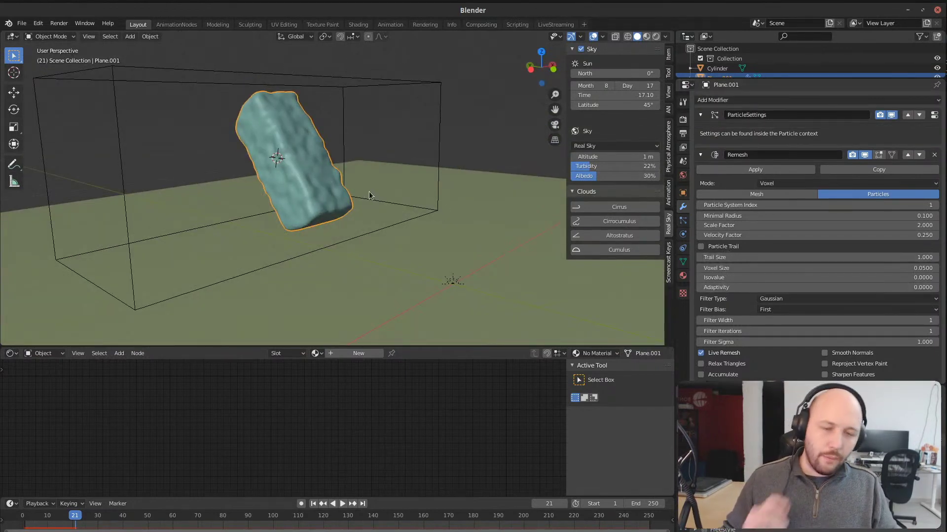
{"action": "scroll", "coordinate": [325, 200], "scroll_direction": "down", "scroll_amount": 1}
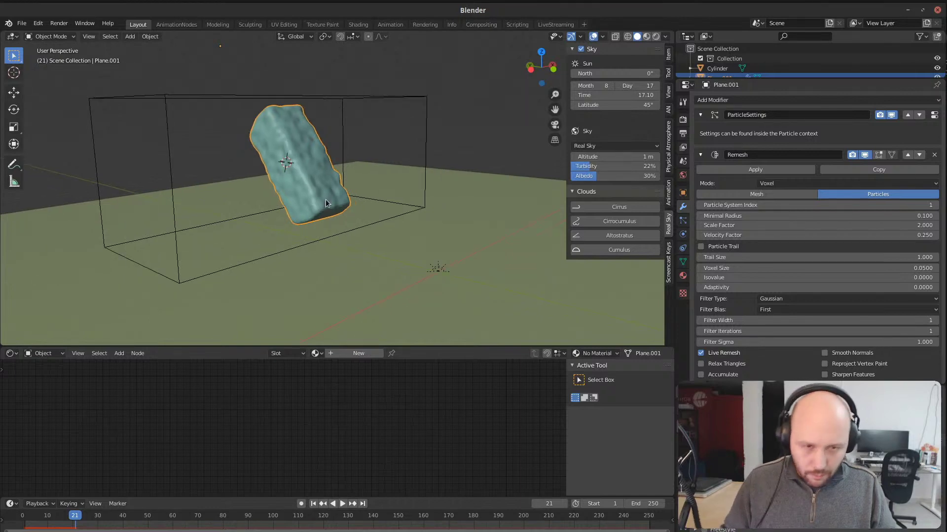
Step: Replay the simulation from near the first frame, stop it at frame 13 and inspect the clipped particle mesh
{"action": "left_click", "coordinate": [32, 519]}
{"action": "key", "text": "space"}
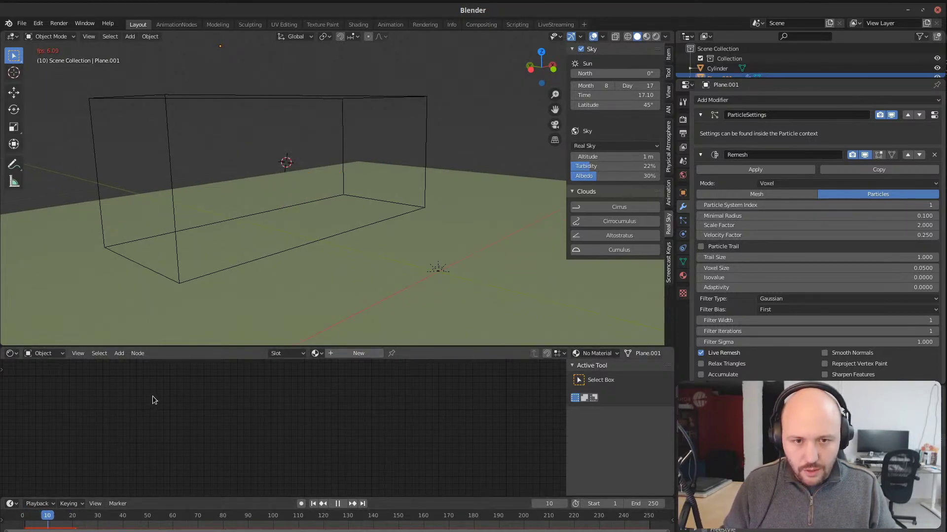
{"action": "key", "text": "space"}
{"action": "middle_click_drag", "start_coordinate": [207, 276], "coordinate": [254, 196]}
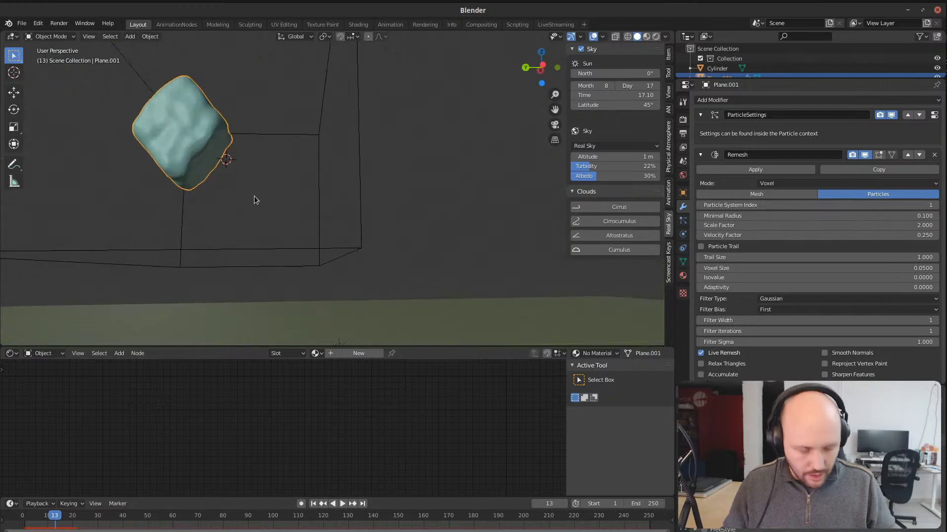
{"action": "scroll", "coordinate": [389, 141], "scroll_direction": "down", "scroll_amount": 4}
{"action": "middle_click_drag", "start_coordinate": [389, 141], "coordinate": [401, 274]}
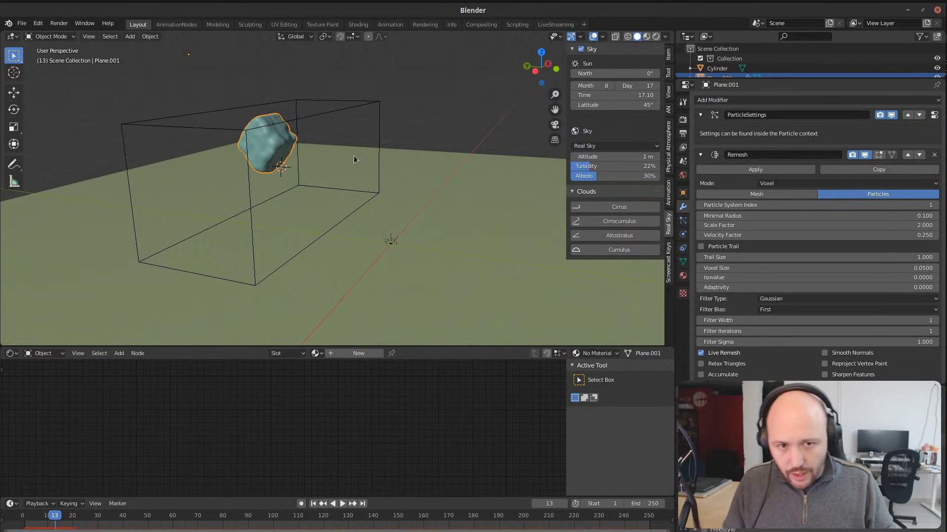
Step: Add a camera and align it to the current view
{"action": "key", "text": "shift+a"}
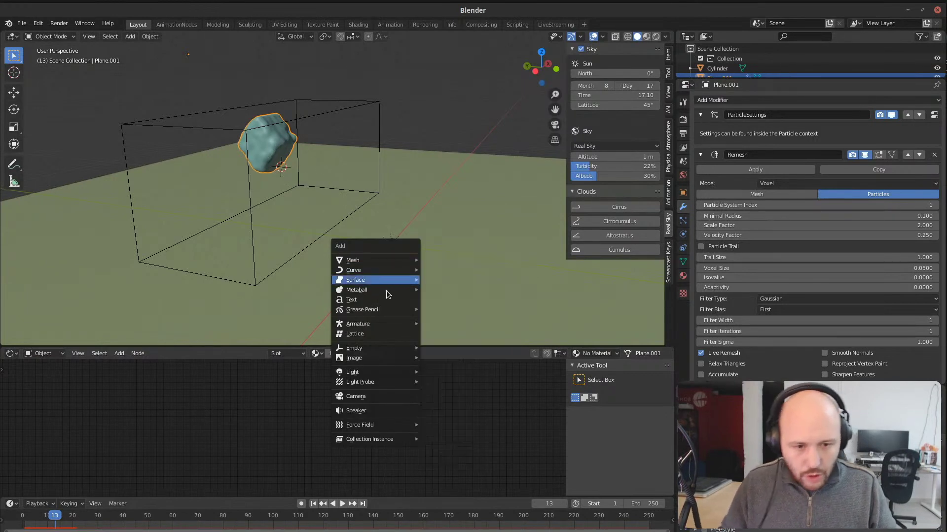
{"action": "left_click", "coordinate": [367, 394]}
{"action": "key", "text": "ctrl+alt+KP_0"}
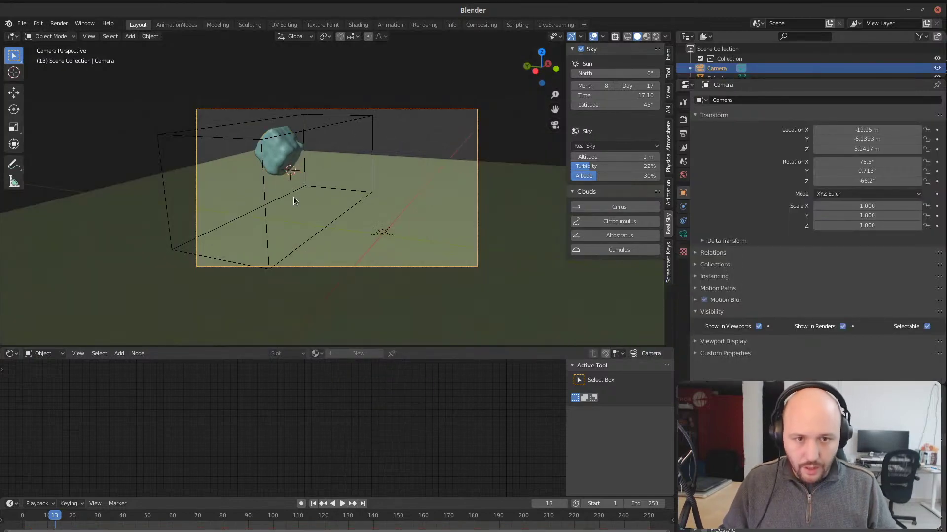
Step: Fly the camera closer so the remeshed particle blob is centred in the frame
{"action": "key", "text": "shift+grave"}
{"action": "key", "text": "w"}
{"action": "key", "text": "a"}
{"action": "key", "text": "w"}
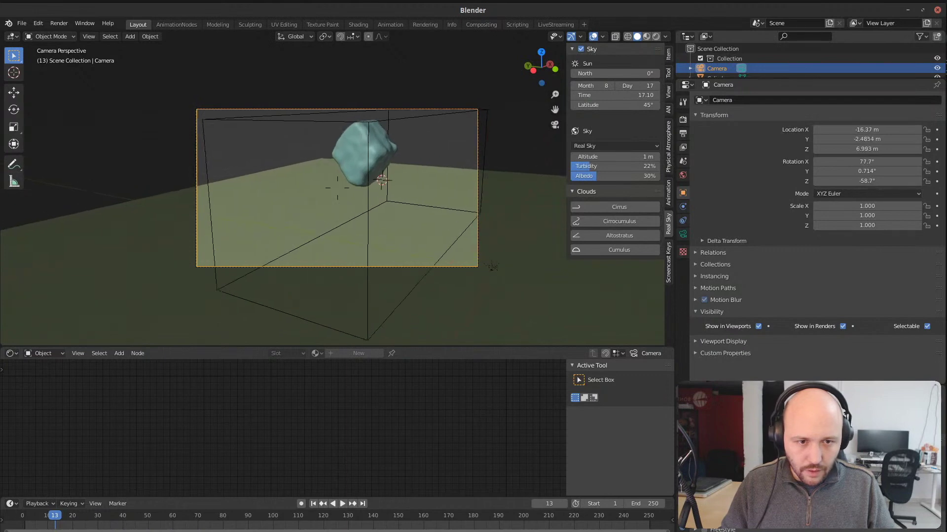
{"action": "key", "text": "w"}
{"action": "key", "text": "a"}
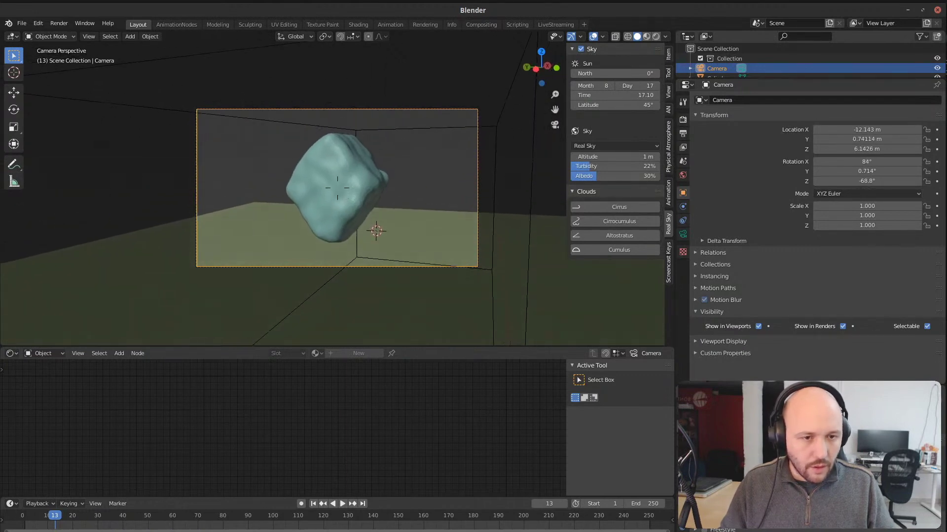
{"action": "left_click", "coordinate": [338, 187]}
Step: Check the render and output settings and preview the camera view in rendered shading
{"action": "left_click", "coordinate": [683, 119]}
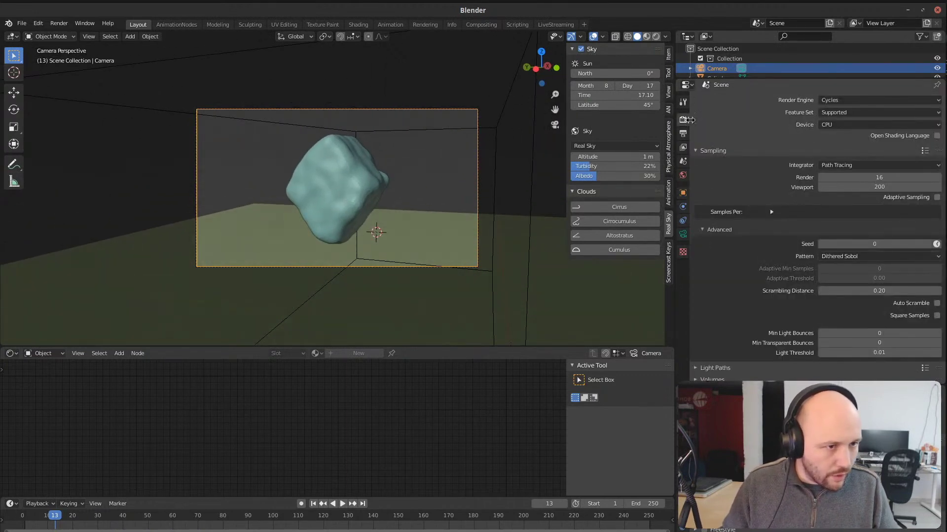
{"action": "left_click", "coordinate": [682, 134]}
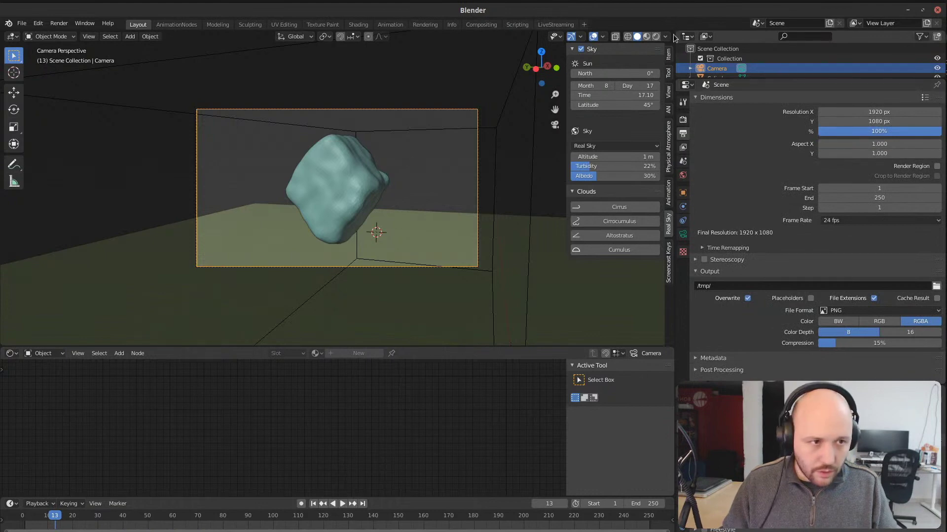
{"action": "left_click", "coordinate": [656, 36]}
{"action": "left_click", "coordinate": [393, 213]}
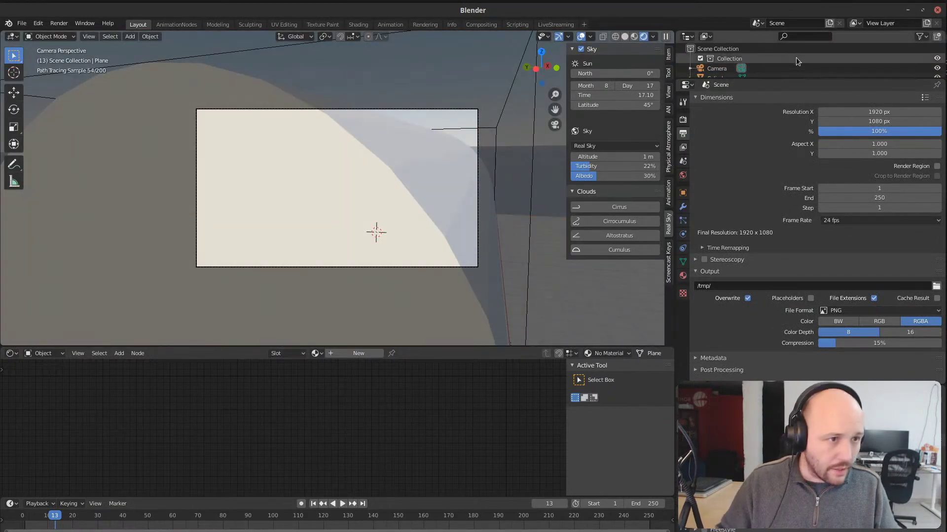
Step: Show the render and viewport visibility toggles in the Outliner and hide the cylinder from both viewport and renders
{"action": "left_click_drag", "start_coordinate": [798, 79], "coordinate": [791, 171]}
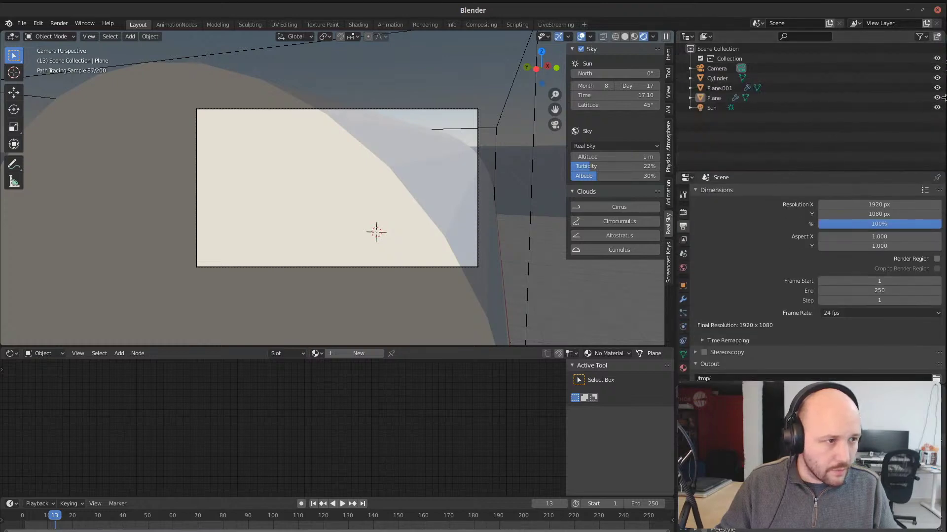
{"action": "left_click", "coordinate": [919, 37]}
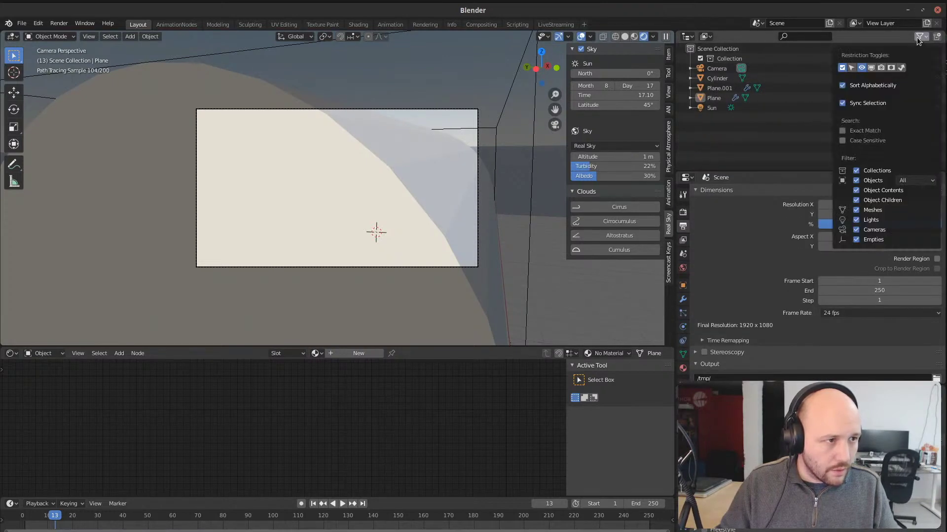
{"action": "left_click", "coordinate": [883, 68]}
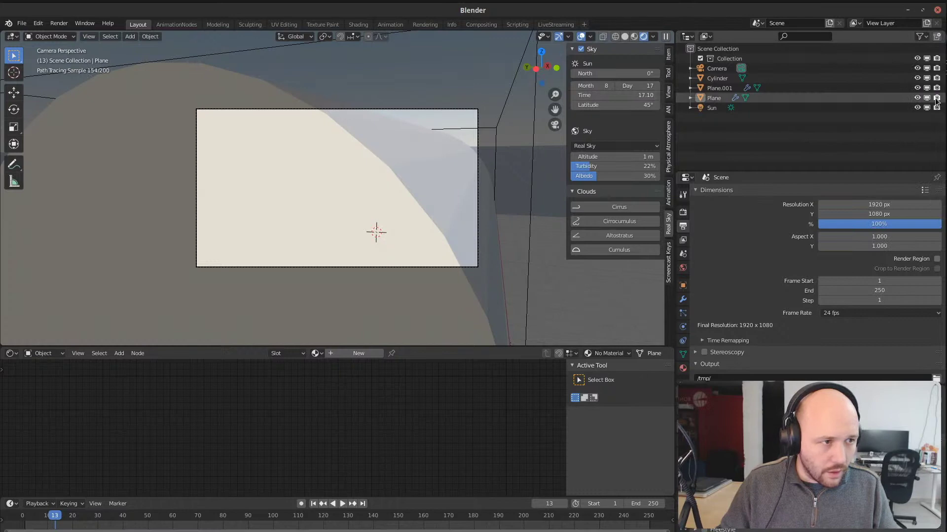
{"action": "left_click", "coordinate": [918, 78]}
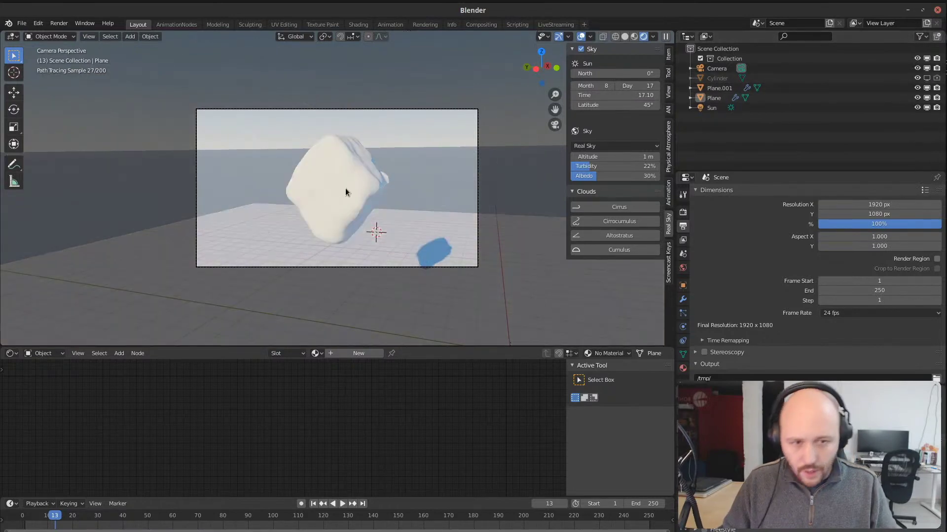
Step: Select the remeshed particle object and return the viewport to solid shading
{"action": "left_click", "coordinate": [343, 186]}
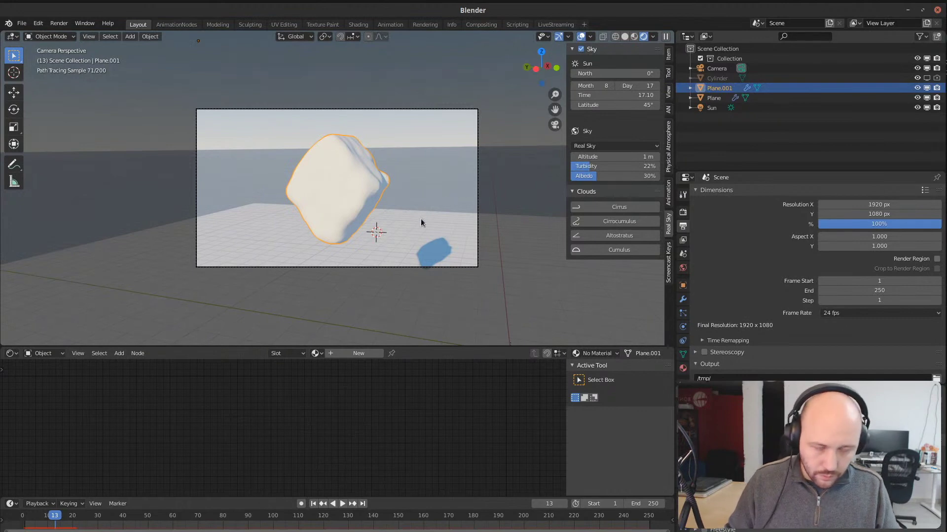
{"action": "left_click", "coordinate": [684, 213]}
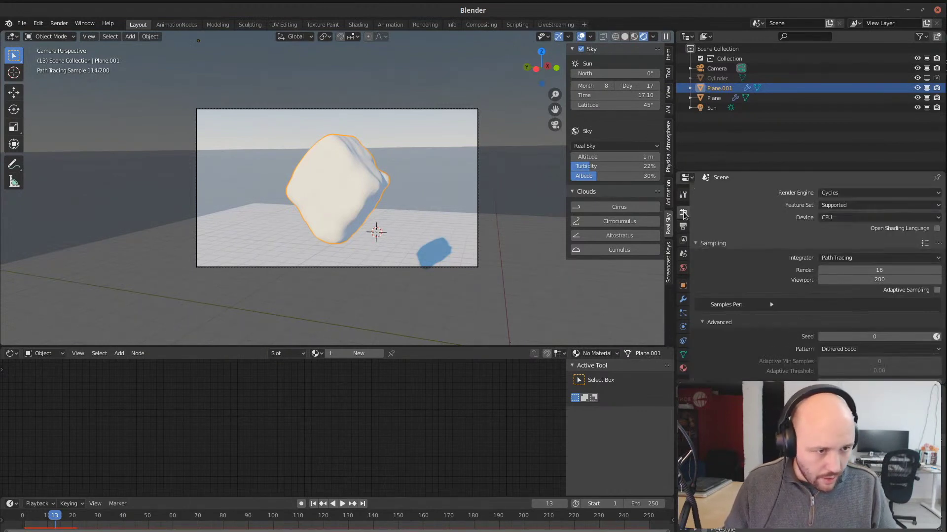
{"action": "left_click", "coordinate": [625, 37]}
Step: Enable Motion Blur for the render and set its Shutter to 1.00
{"action": "scroll", "coordinate": [726, 301], "scroll_direction": "down", "scroll_amount": 10}
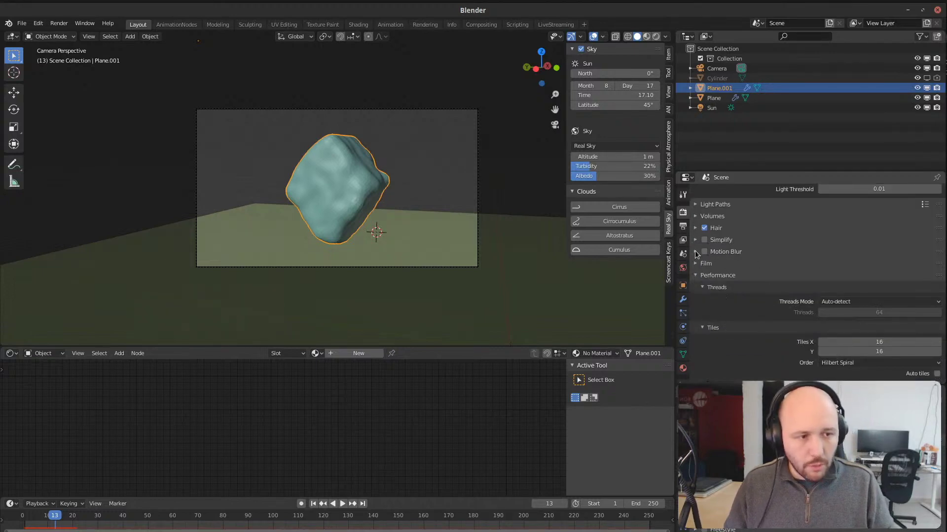
{"action": "left_click", "coordinate": [696, 252]}
{"action": "left_click", "coordinate": [704, 251]}
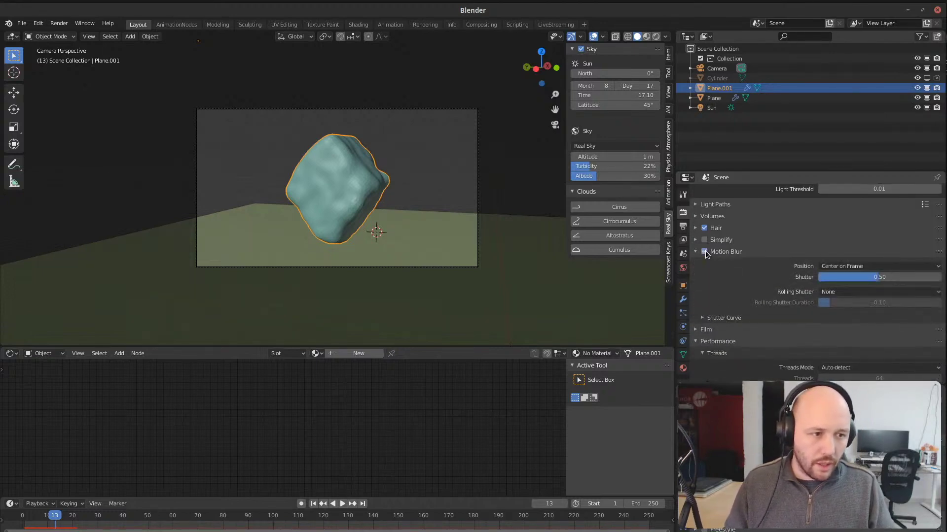
{"action": "left_click", "coordinate": [884, 277]}
{"action": "type", "text": "1"}
{"action": "key", "text": "Return"}
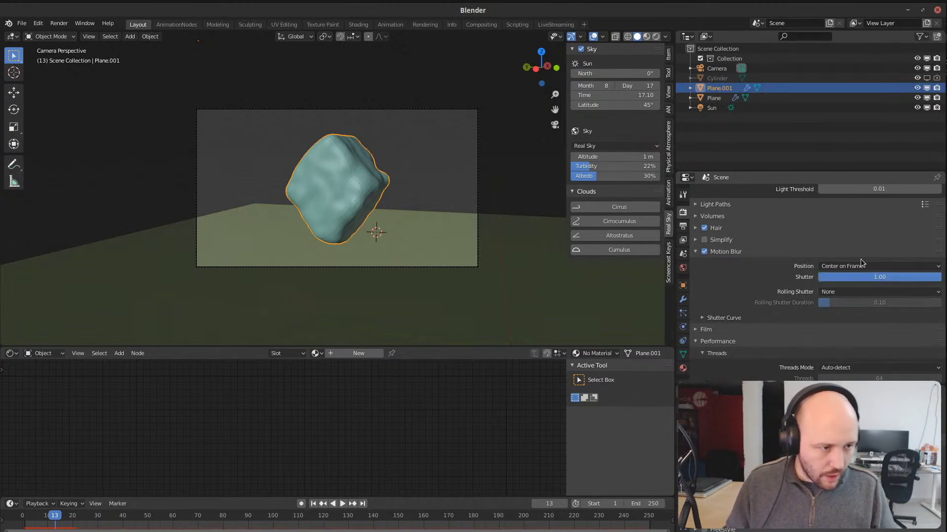
Step: Switch to the Rendering workspace and set the resolution percentage to 50%
{"action": "left_click", "coordinate": [425, 25]}
{"action": "left_click", "coordinate": [790, 87]}
{"action": "left_click", "coordinate": [917, 83]}
{"action": "type", "text": "50"}
{"action": "key", "text": "Return"}
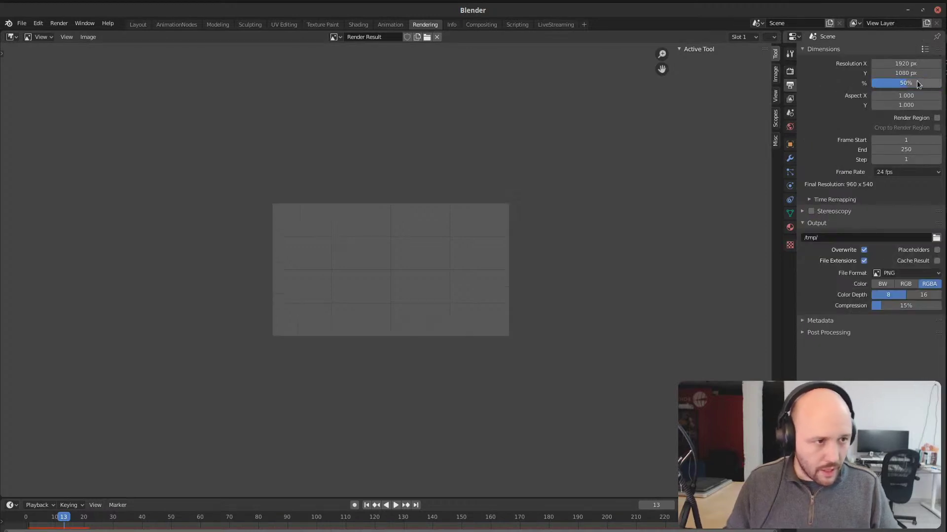
Step: Set the Render samples to 200 and render the image at frame 13
{"action": "left_click", "coordinate": [790, 71]}
{"action": "scroll", "coordinate": [429, 281], "scroll_direction": "up", "scroll_amount": 2}
{"action": "left_click", "coordinate": [915, 129]}
{"action": "type", "text": "200"}
{"action": "key", "text": "Return"}
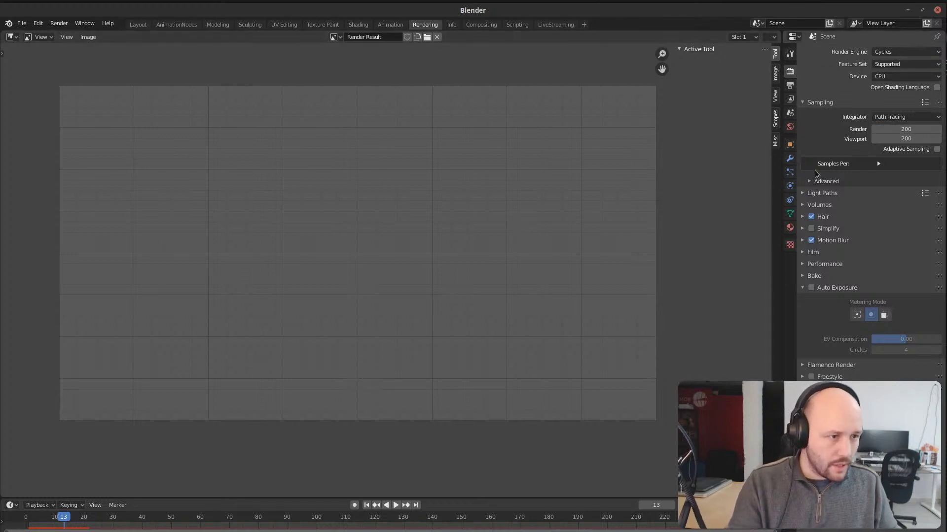
{"action": "left_click", "coordinate": [821, 264]}
{"action": "key", "text": "F12"}
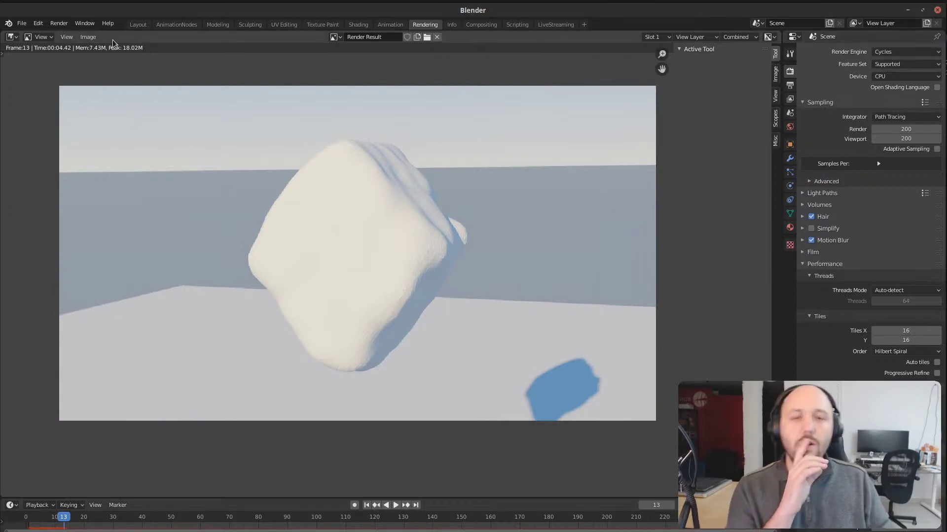
Step: Return to the Layout workspace and change the particle object's Remesh mode from Voxel to Metaball
{"action": "left_click", "coordinate": [143, 24]}
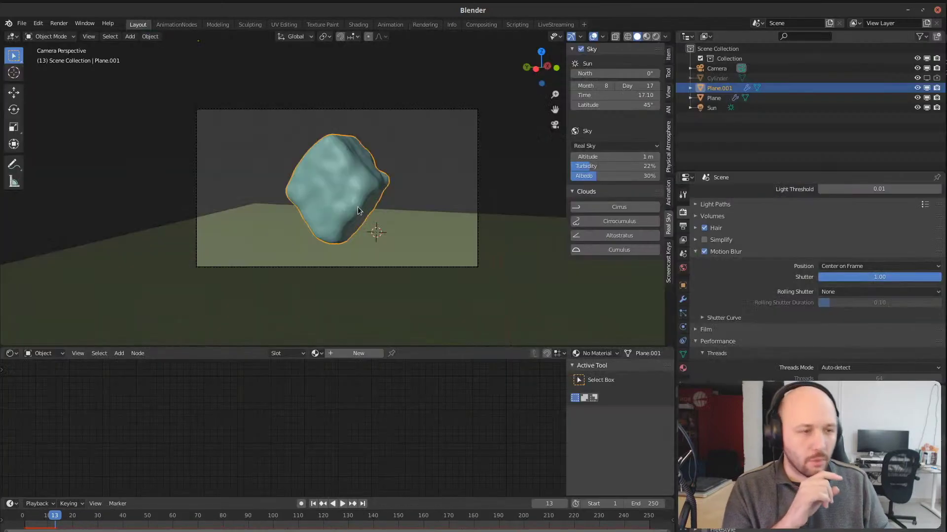
{"action": "left_click", "coordinate": [683, 300]}
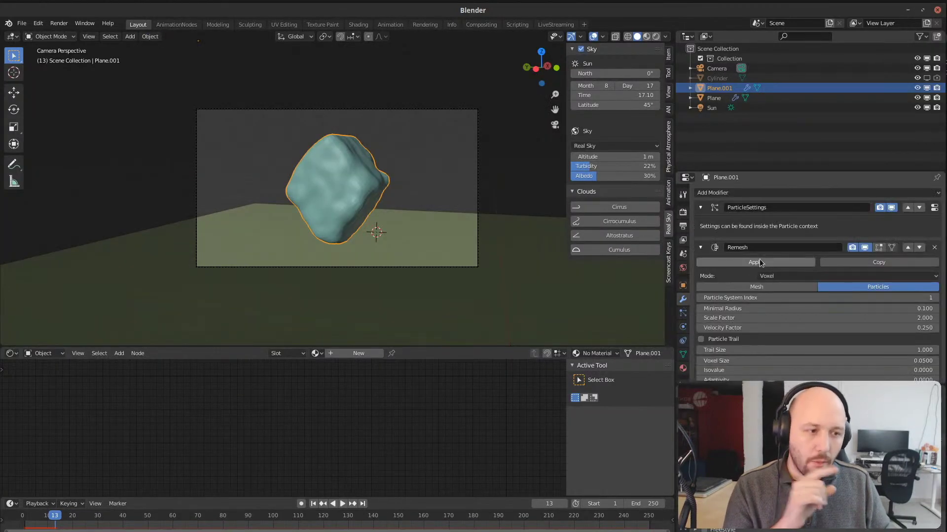
{"action": "left_click", "coordinate": [774, 276]}
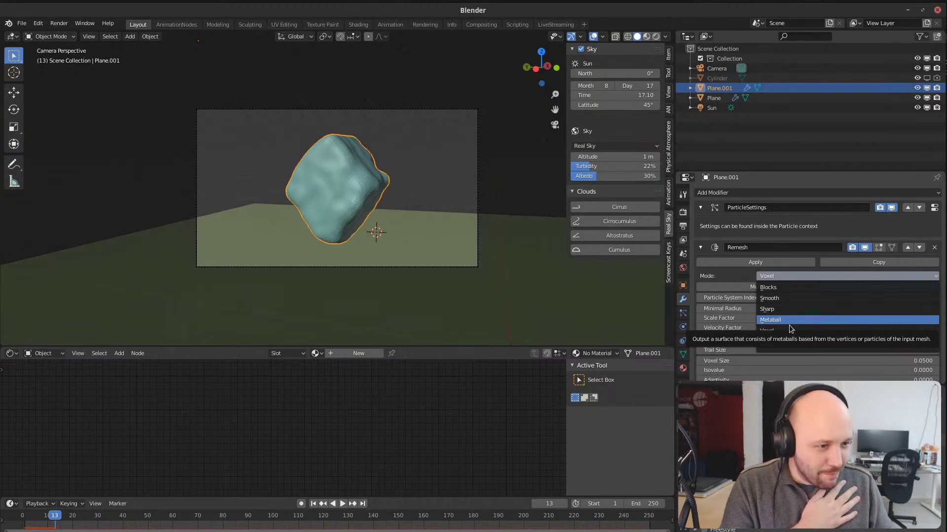
{"action": "left_click", "coordinate": [787, 320]}
{"action": "left_click", "coordinate": [770, 275]}
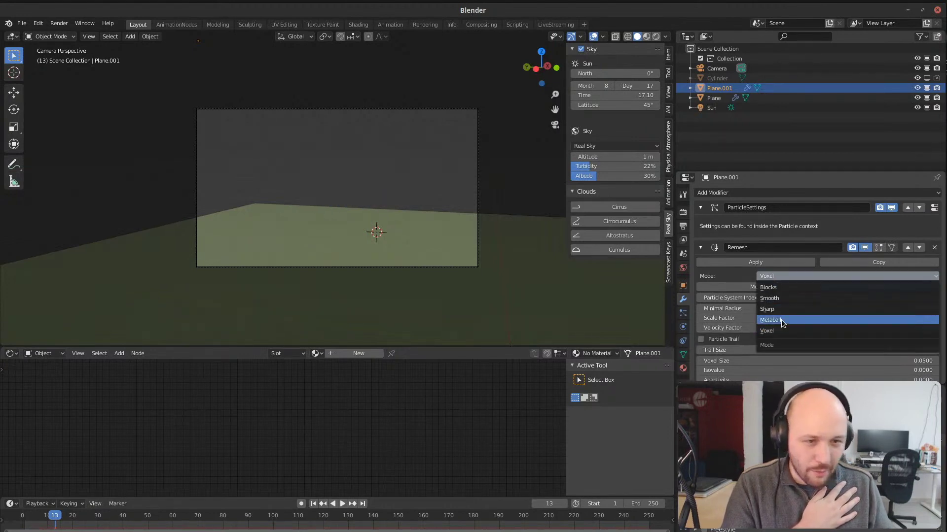
{"action": "left_click", "coordinate": [781, 319]}
{"action": "scroll", "coordinate": [371, 197], "scroll_direction": "down", "scroll_amount": 2}
{"action": "scroll", "coordinate": [363, 197], "scroll_direction": "up", "scroll_amount": 2}
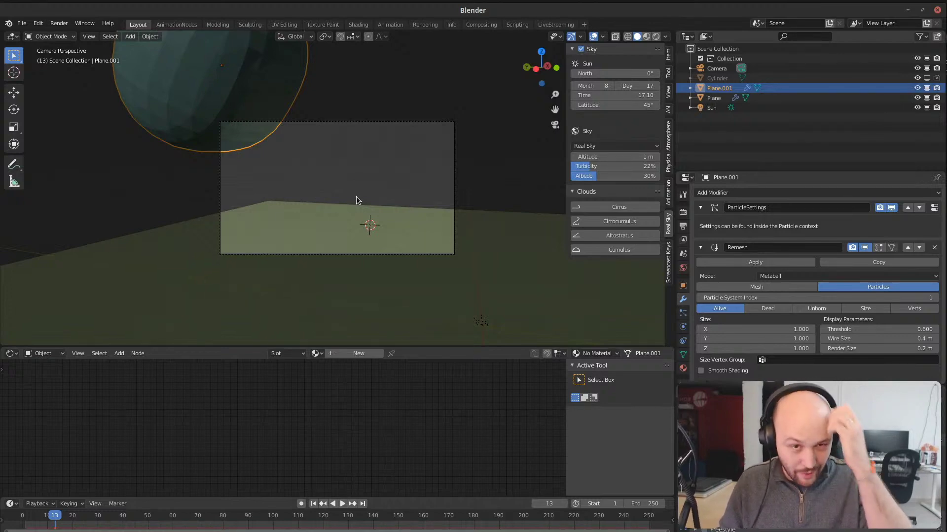
Step: Set the metaball Wire Size to 0.2 m and view the mesh from outside the camera
{"action": "scroll", "coordinate": [769, 293], "scroll_direction": "down", "scroll_amount": 1}
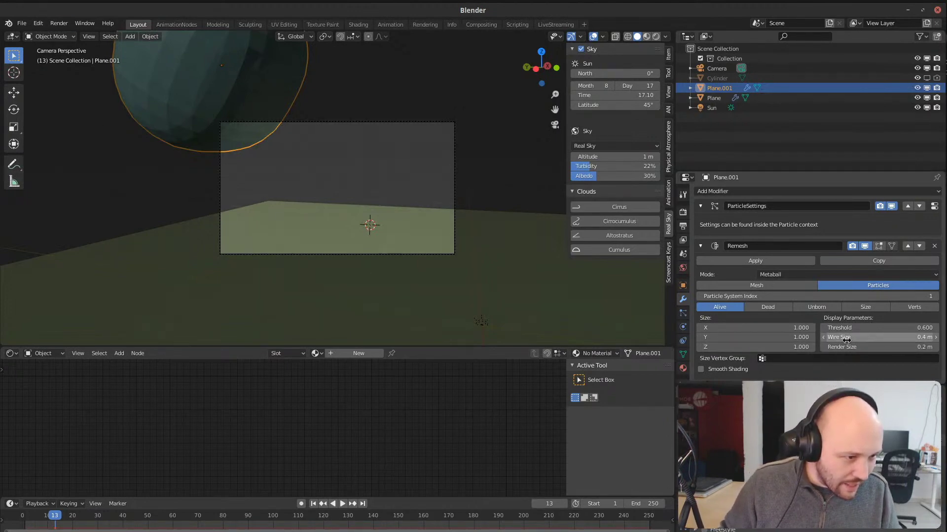
{"action": "left_click", "coordinate": [895, 339]}
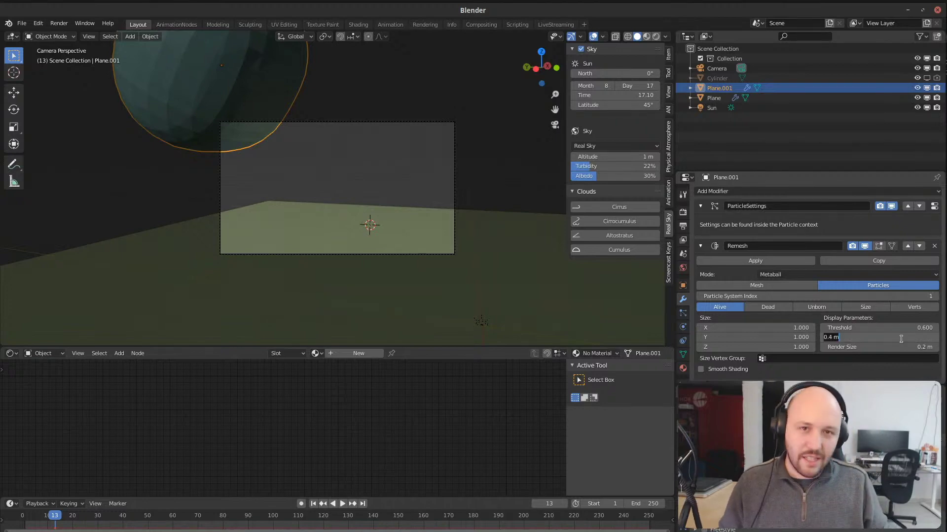
{"action": "key", "text": "Return"}
{"action": "middle_click_drag", "start_coordinate": [170, 157], "coordinate": [246, 111]}
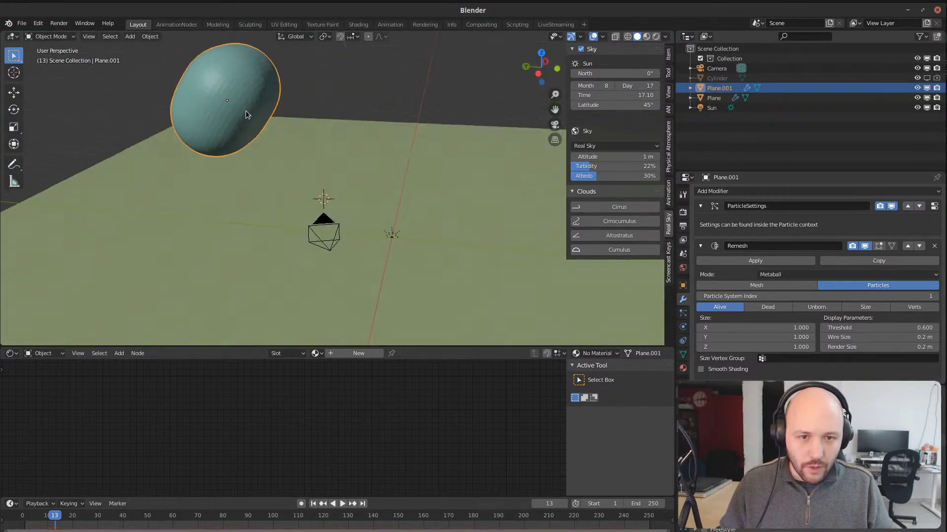
Step: Set the metaball Size to 0.1 on X, Y and Z
{"action": "left_click", "coordinate": [784, 326]}
{"action": "type", "text": "."}
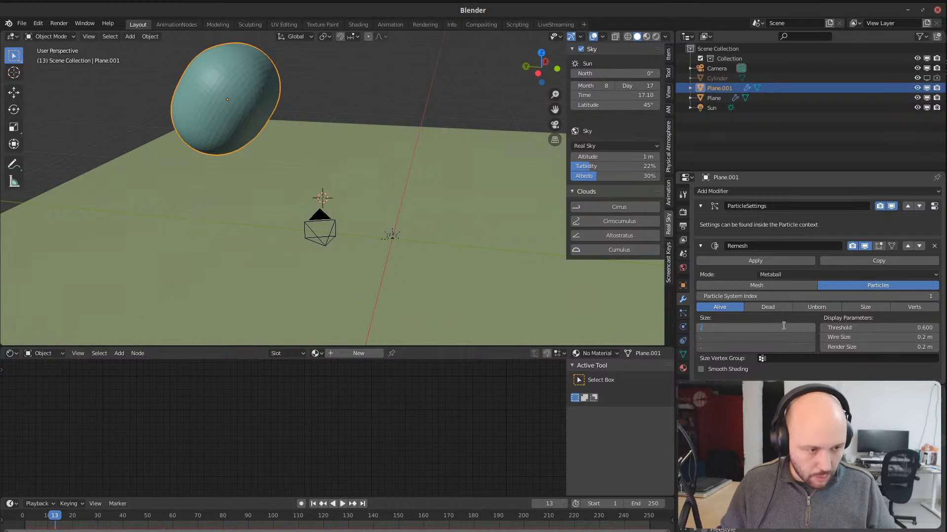
{"action": "type", "text": "1"}
{"action": "key", "text": "Return"}
Step: Play the metaball particle simulation and stop it at frame 52
{"action": "scroll", "coordinate": [248, 203], "scroll_direction": "up", "scroll_amount": 5}
{"action": "key", "text": "space"}
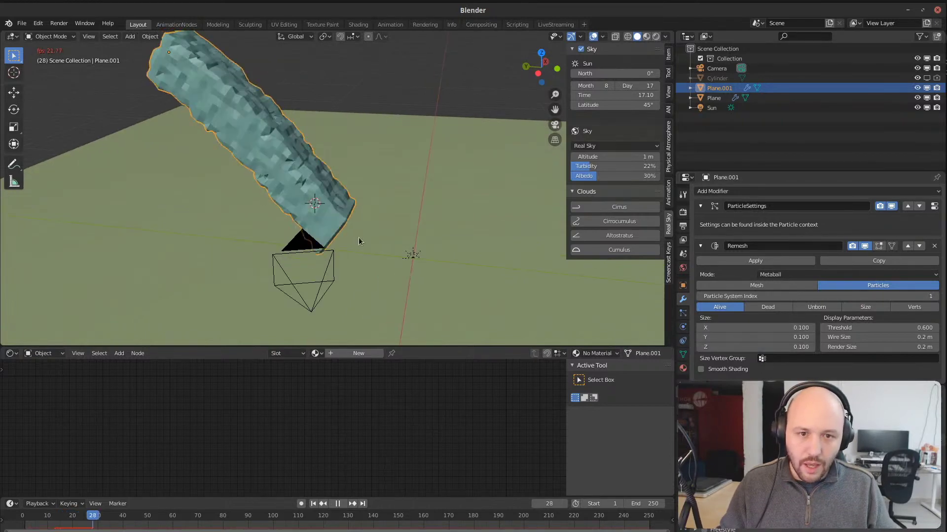
{"action": "middle_click_drag", "start_coordinate": [436, 303], "coordinate": [386, 236]}
{"action": "scroll", "coordinate": [385, 235], "scroll_direction": "down", "scroll_amount": 2}
{"action": "key", "text": "space"}
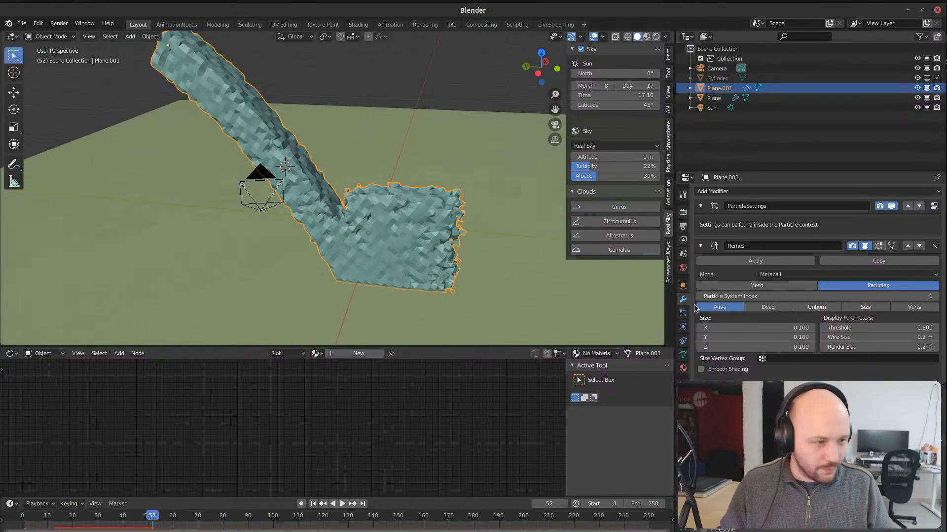
Step: Set the metaball Wire Size to 0.05 m
{"action": "left_click", "coordinate": [881, 338]}
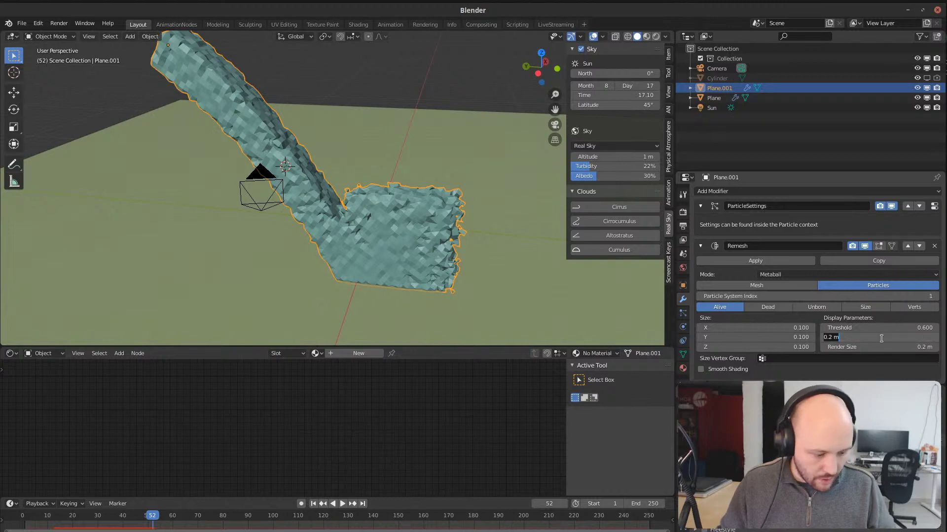
{"action": "type", "text": ".05"}
{"action": "key", "text": "Return"}
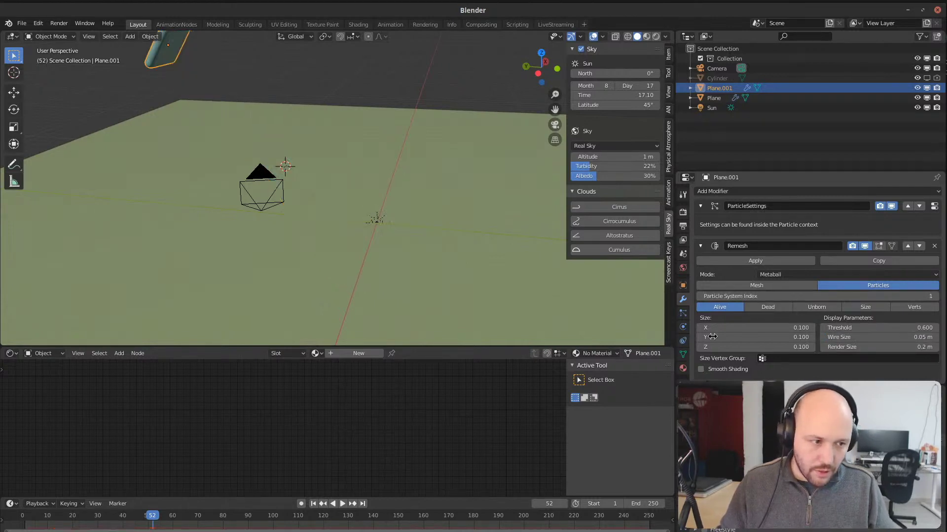
Step: Replay the metaball particle simulation from the first frame and stop it at frame 12
{"action": "key", "text": "shift+Left"}
{"action": "key", "text": "space"}
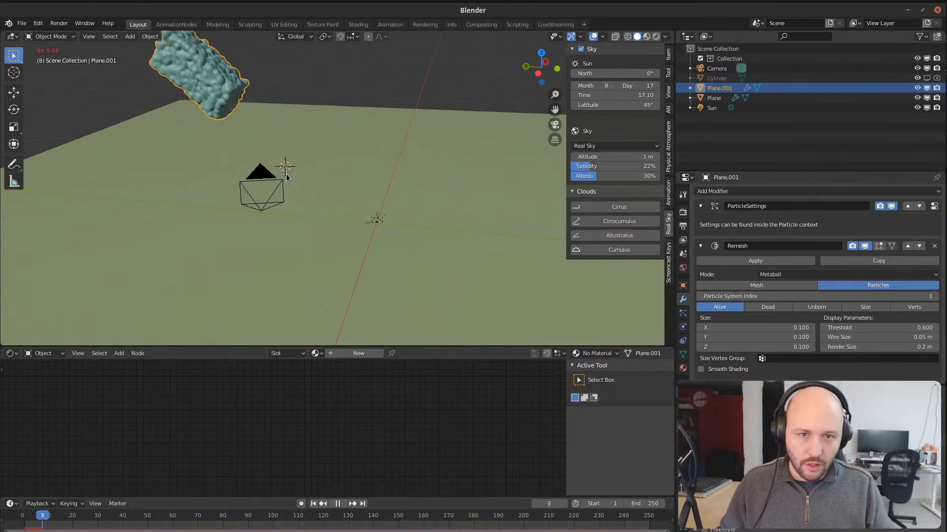
{"action": "key", "text": "space"}
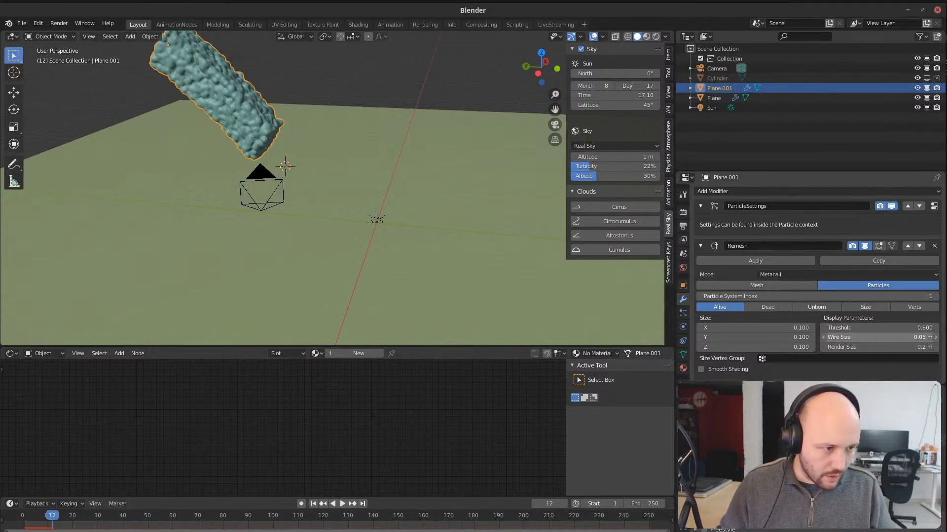
Step: Set the metaball Wire Size to 0.1 m and play the simulation, stopping at frame 18
{"action": "left_click_drag", "start_coordinate": [885, 337], "coordinate": [896, 337]}
{"action": "key", "text": "space"}
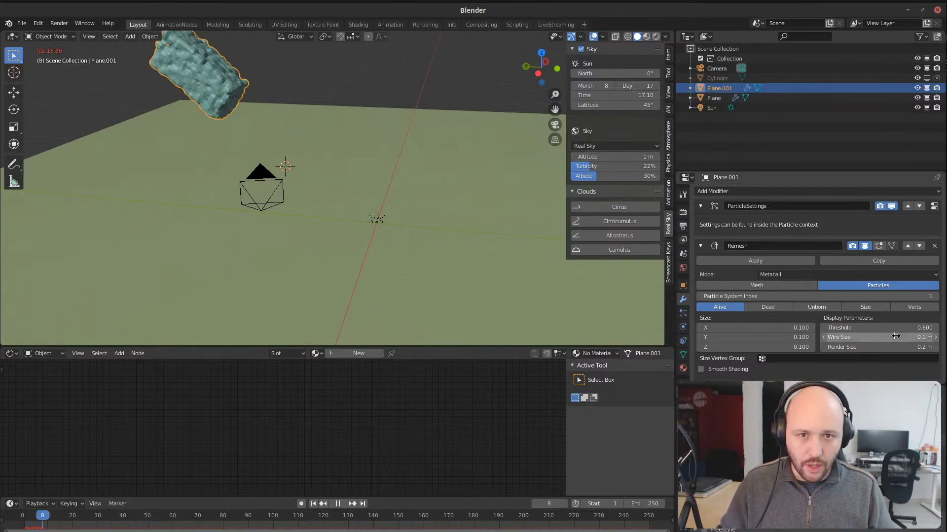
{"action": "key", "text": "space"}
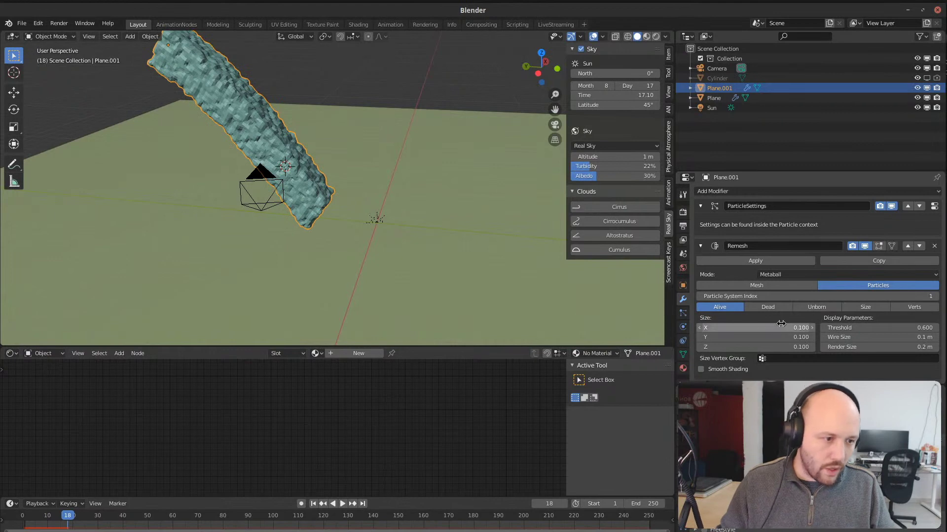
Step: Collapse the Remesh settings, add a Smooth modifier below them and play the simulation
{"action": "left_click", "coordinate": [701, 246]}
{"action": "left_click", "coordinate": [756, 194]}
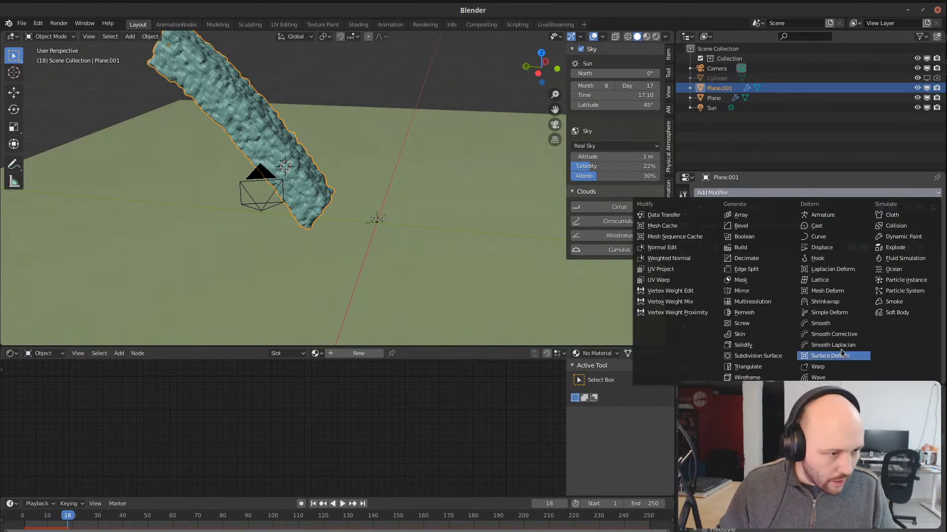
{"action": "left_click", "coordinate": [820, 324]}
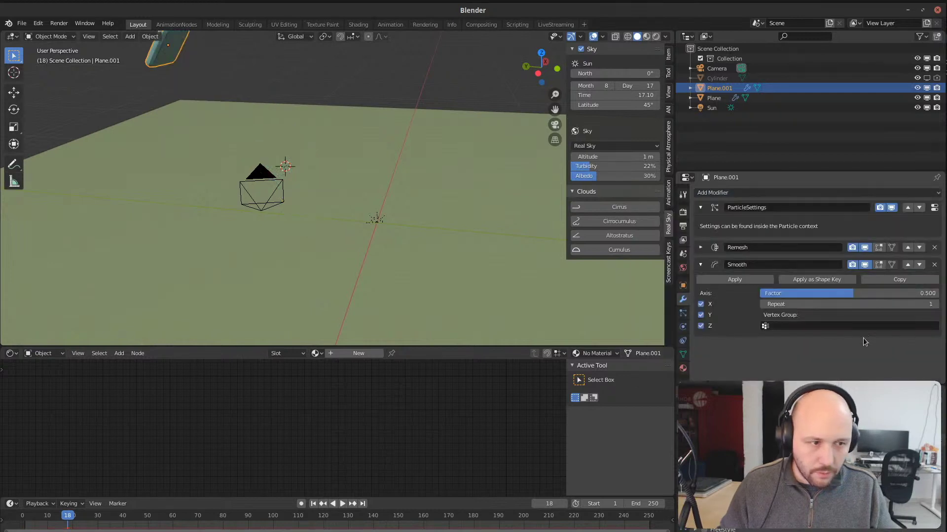
{"action": "key", "text": "space"}
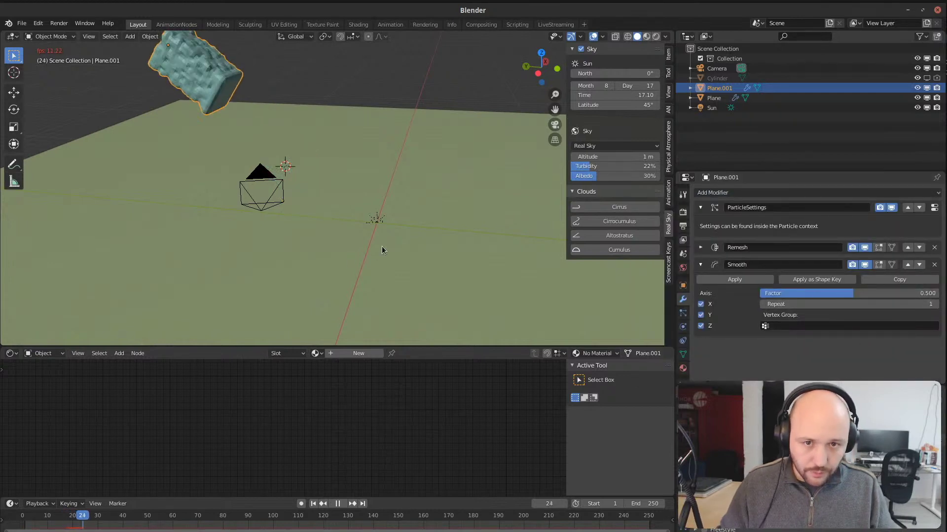
Step: Set the Smooth modifier's Repeat to 6 and Factor to 1.0, and play the simulation to frame 60
{"action": "left_click", "coordinate": [936, 304]}
{"action": "left_click", "coordinate": [936, 304]}
{"action": "left_click", "coordinate": [936, 304]}
{"action": "left_click_drag", "start_coordinate": [838, 293], "coordinate": [858, 293]}
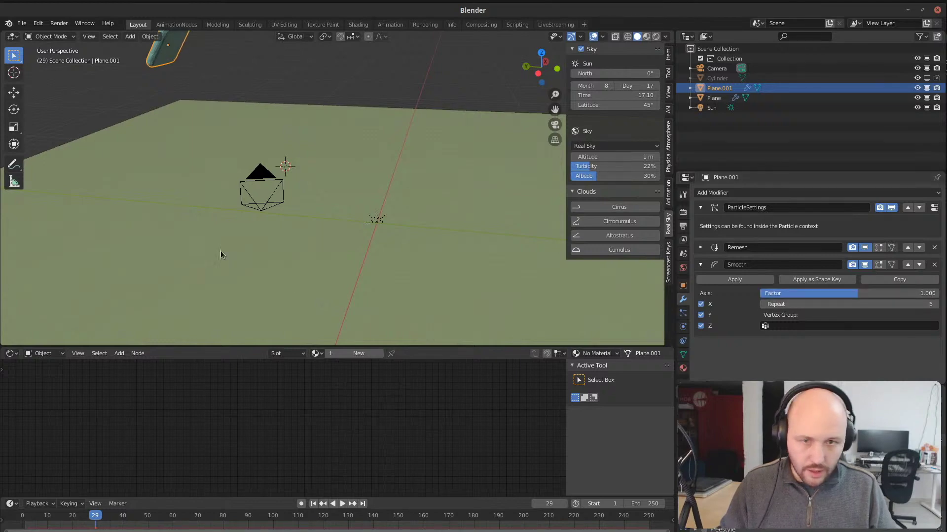
{"action": "key", "text": "space"}
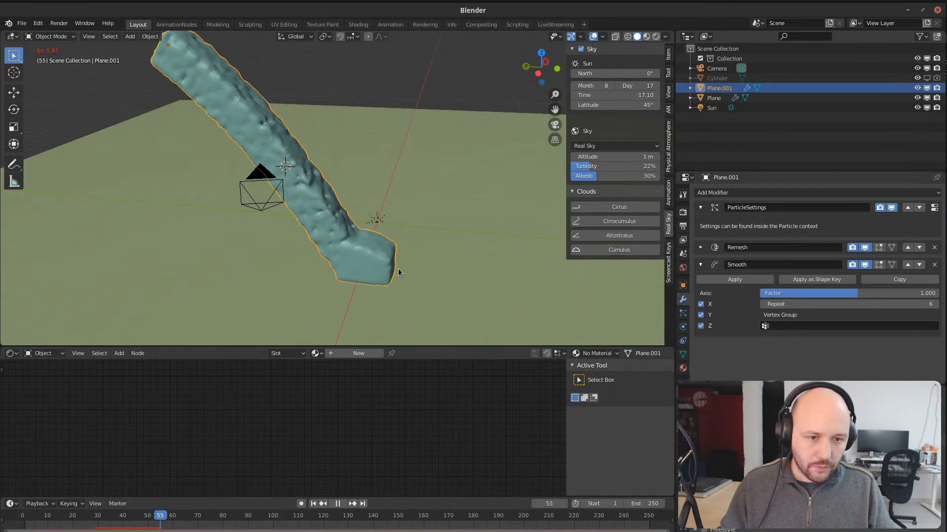
{"action": "key", "text": "space"}
Step: Switch to the camera view and replay the smoothed stream from the first frame, stopping at frame 12
{"action": "key", "text": "KP_0"}
{"action": "middle_click_drag", "start_coordinate": [477, 244], "coordinate": [310, 81], "text": "shift"}
{"action": "scroll", "coordinate": [227, 151], "scroll_direction": "up", "scroll_amount": 2}
{"action": "key", "text": "shift+Left"}
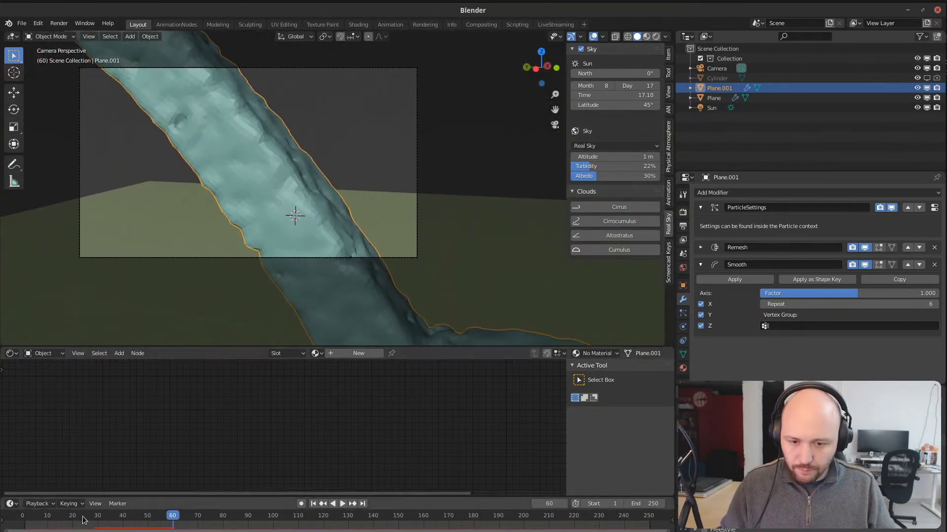
{"action": "key", "text": "space"}
{"action": "key", "text": "space"}
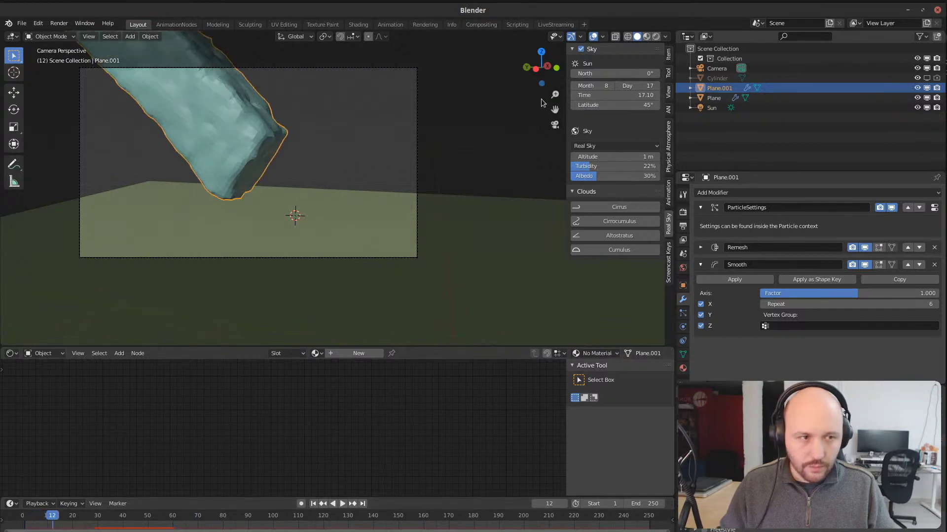
Step: Render frame 12 with motion blur and repeat the render in the Rendering workspace
{"action": "left_click", "coordinate": [425, 24]}
{"action": "key", "text": "F12"}
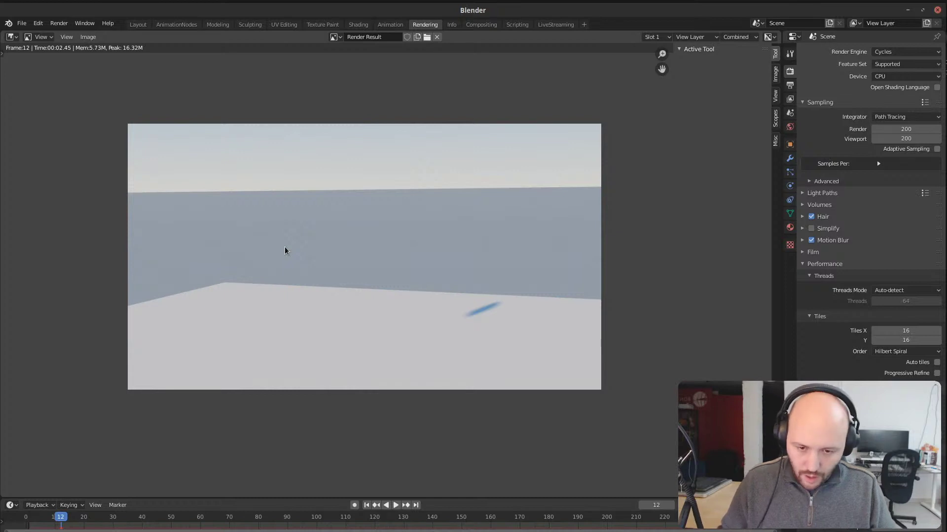
{"action": "key", "text": "F12"}
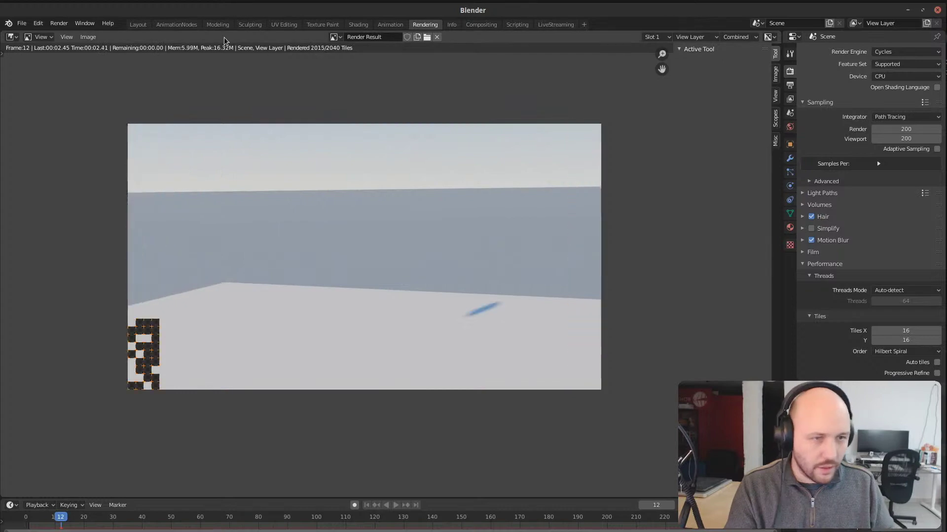
Step: Return to the Layout workspace and replay the simulation from the first frame, stopping at frame 11
{"action": "left_click", "coordinate": [139, 26]}
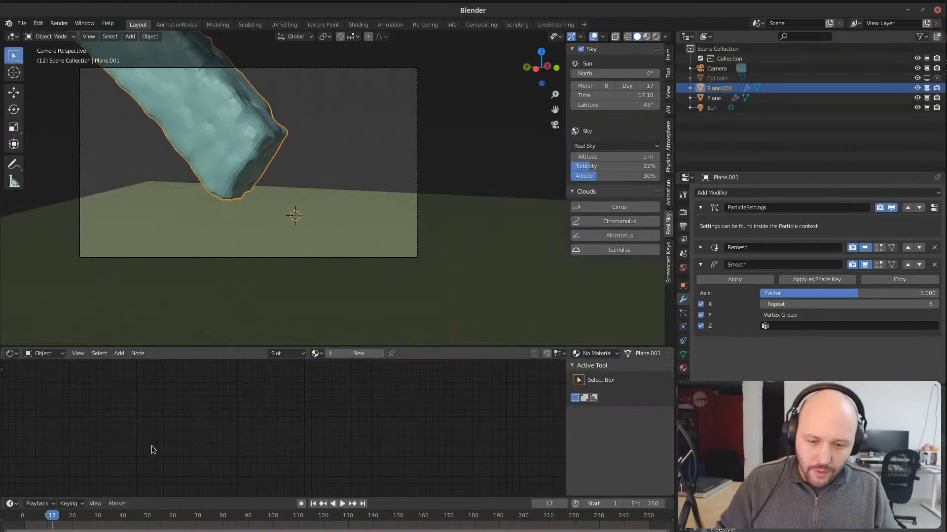
{"action": "key", "text": "space"}
{"action": "key", "text": "space"}
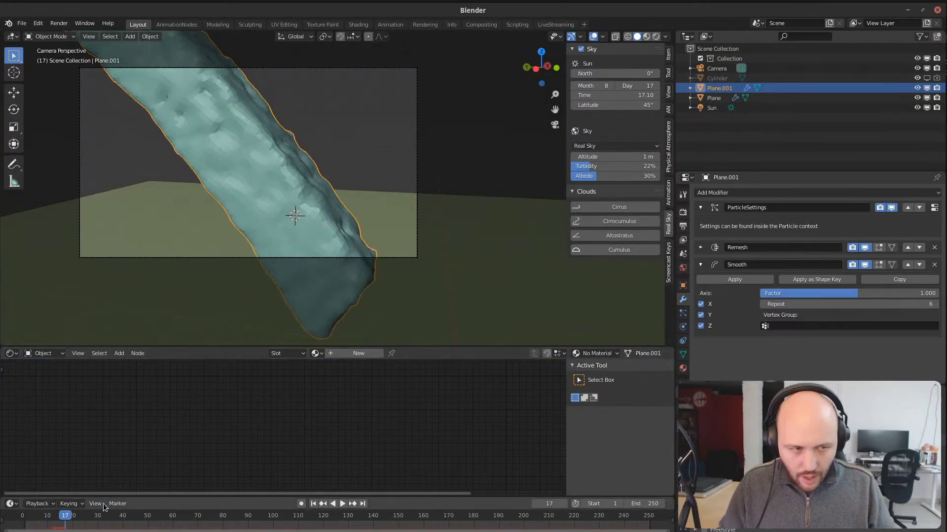
{"action": "key", "text": "shift+Left"}
{"action": "key", "text": "space"}
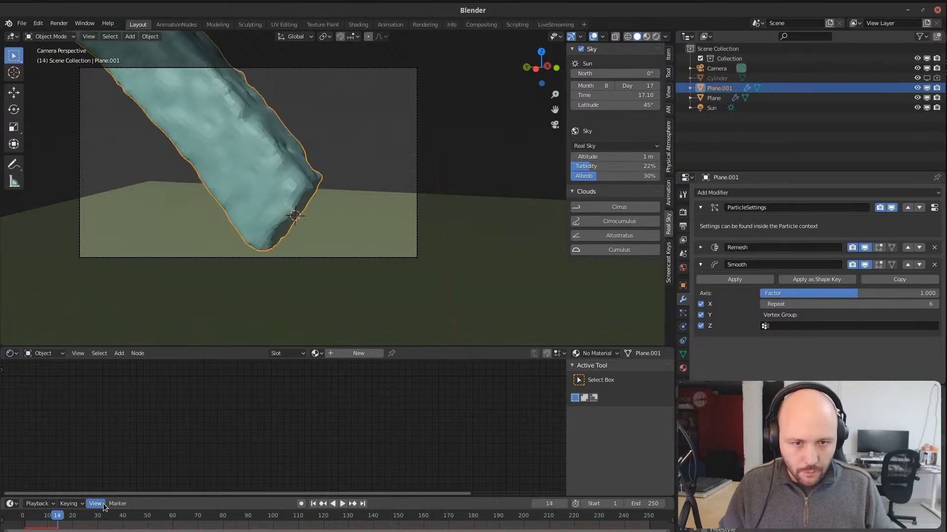
{"action": "key", "text": "space"}
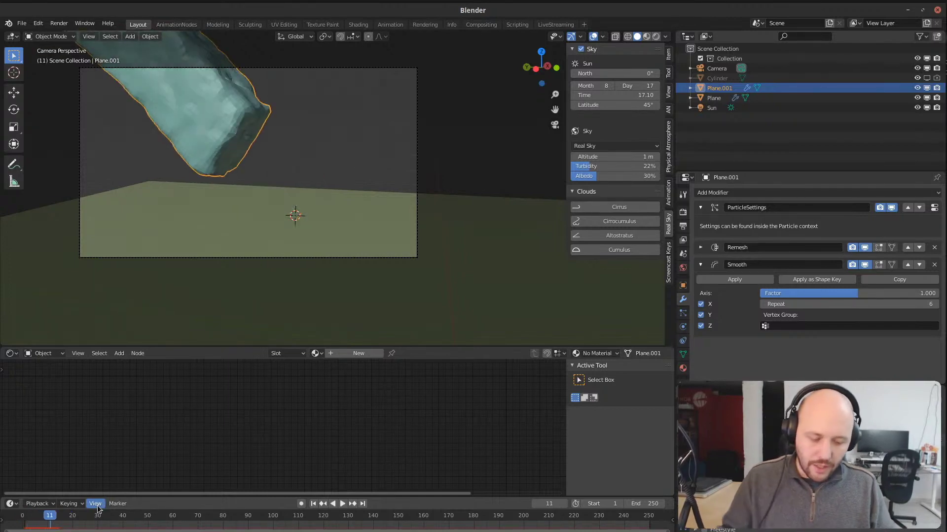
Step: Render frame 11 in the Rendering workspace and examine the motion blur on the smoothed stream
{"action": "left_click", "coordinate": [420, 24]}
{"action": "key", "text": "F12"}
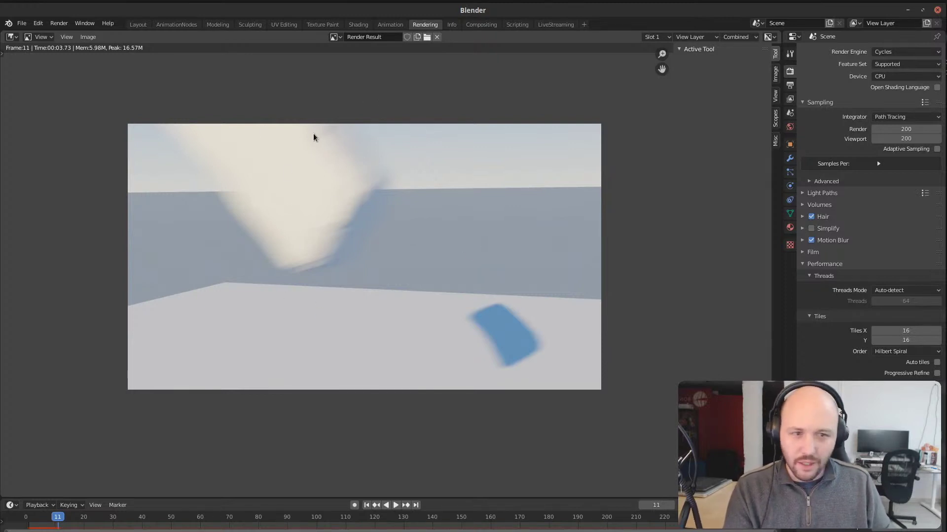
{"action": "scroll", "coordinate": [353, 223], "scroll_direction": "up", "scroll_amount": 2}
{"action": "scroll", "coordinate": [353, 223], "scroll_direction": "down", "scroll_amount": 1}
{"action": "scroll", "coordinate": [303, 256], "scroll_direction": "up", "scroll_amount": 1}
{"action": "scroll", "coordinate": [303, 256], "scroll_direction": "down", "scroll_amount": 1}
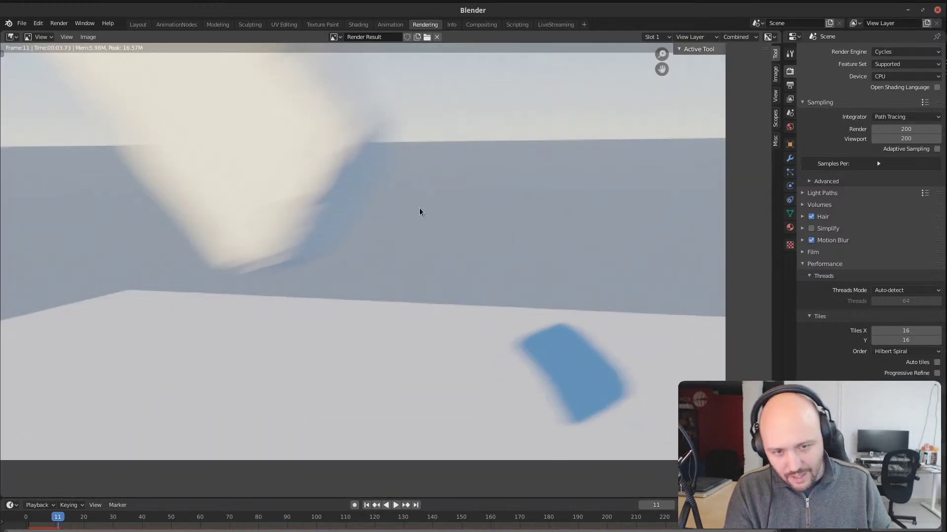
{"action": "scroll", "coordinate": [401, 232], "scroll_direction": "down", "scroll_amount": 2}
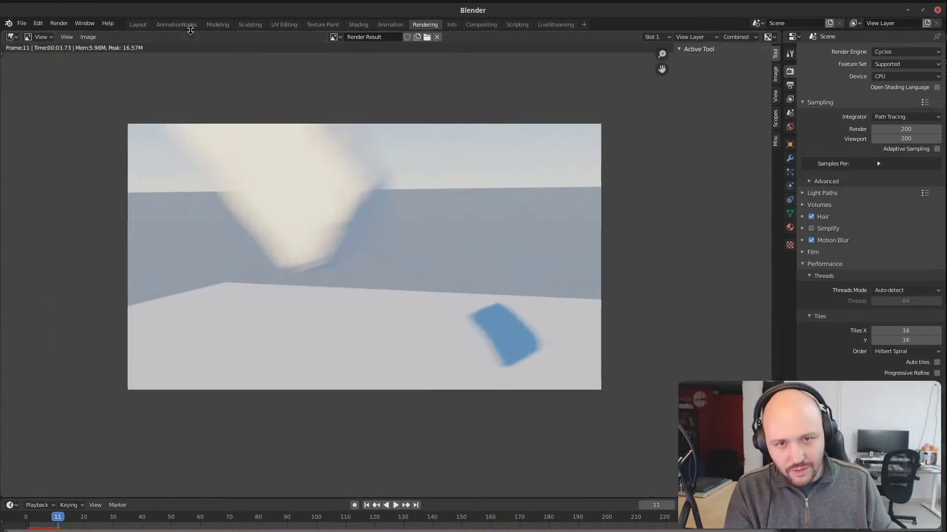
Step: In the Layout workspace, set the Remesh metaball Size to 0.05 on X, Y and Z
{"action": "left_click", "coordinate": [138, 26]}
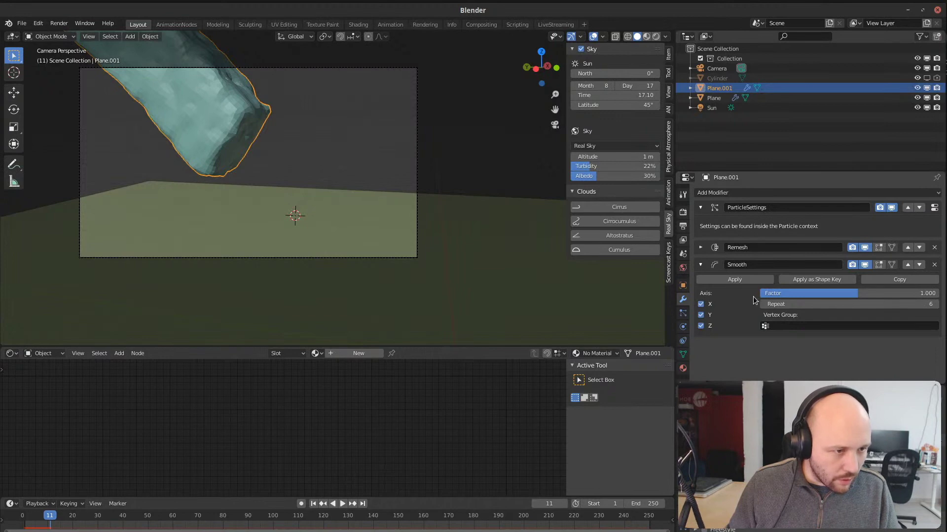
{"action": "left_click", "coordinate": [702, 247]}
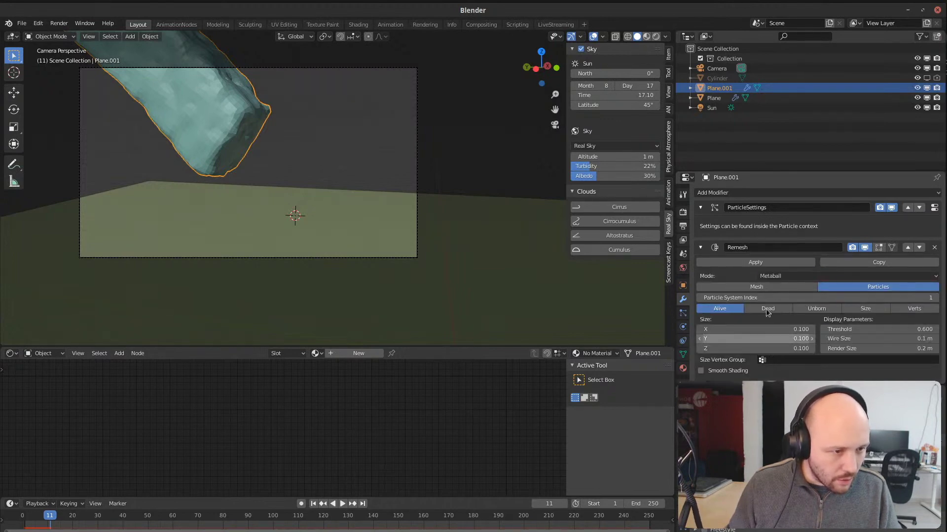
{"action": "scroll", "coordinate": [736, 261], "scroll_direction": "down", "scroll_amount": 4}
{"action": "left_click_drag", "start_coordinate": [767, 251], "coordinate": [768, 270]}
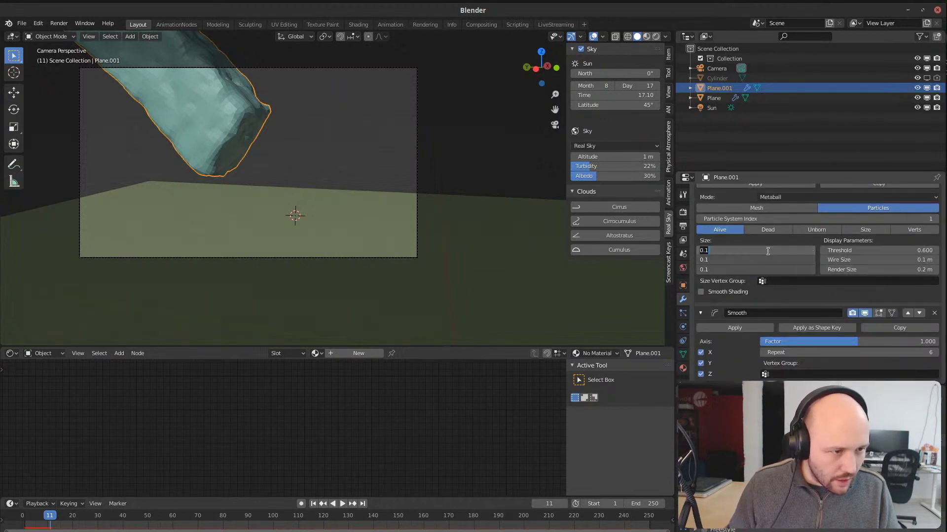
{"action": "type", "text": "0.05"}
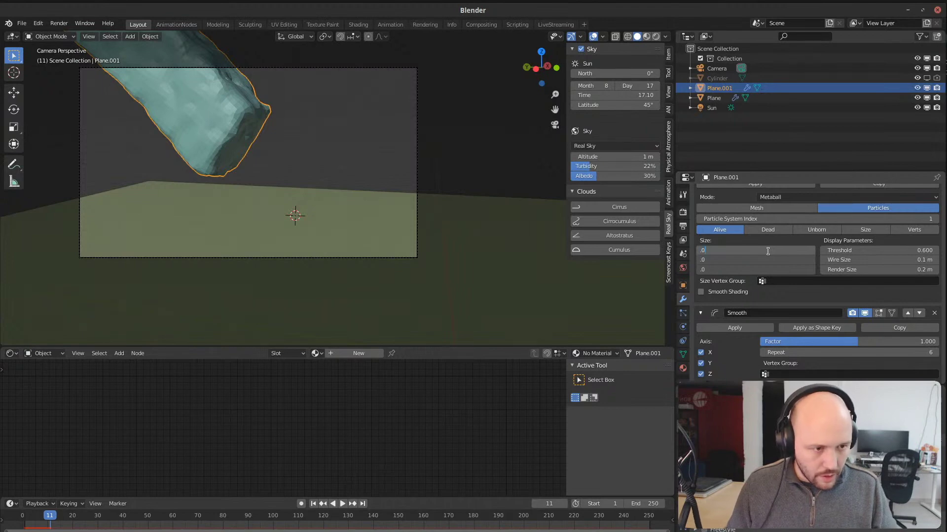
{"action": "key", "text": "Return"}
Step: Play the simulation with the smaller metaballs from the first frame and stop it at frame 13
{"action": "key", "text": "shift+Left"}
{"action": "key", "text": "space"}
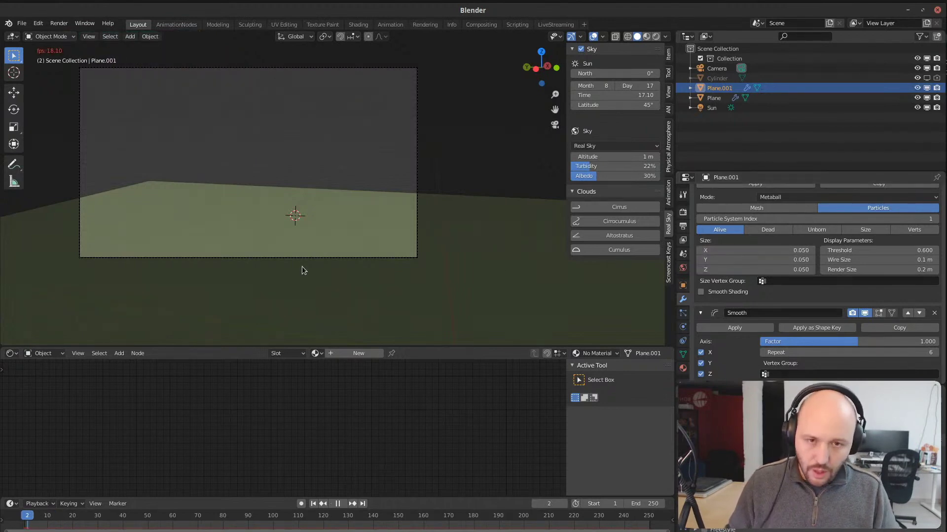
{"action": "key", "text": "space"}
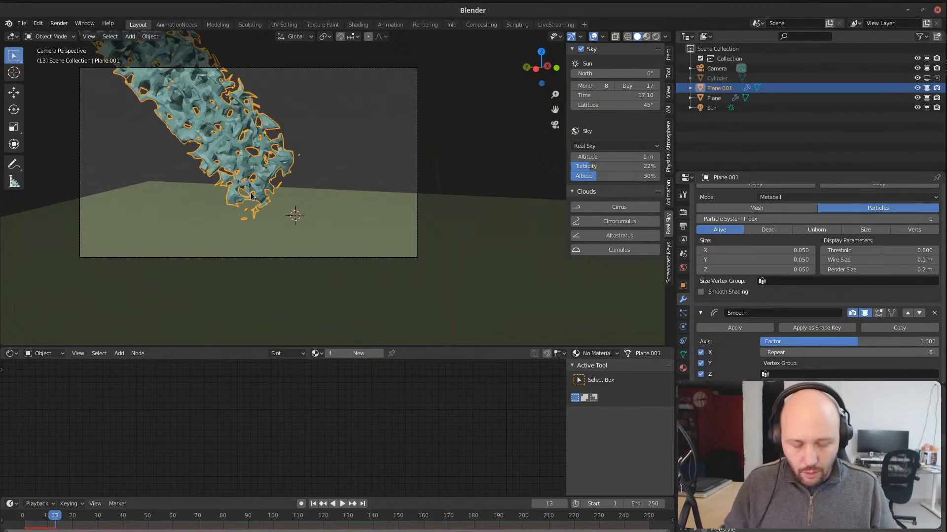
Step: Render frame 13 in the Rendering workspace and examine the blur on the broken-up stream
{"action": "left_click", "coordinate": [427, 25]}
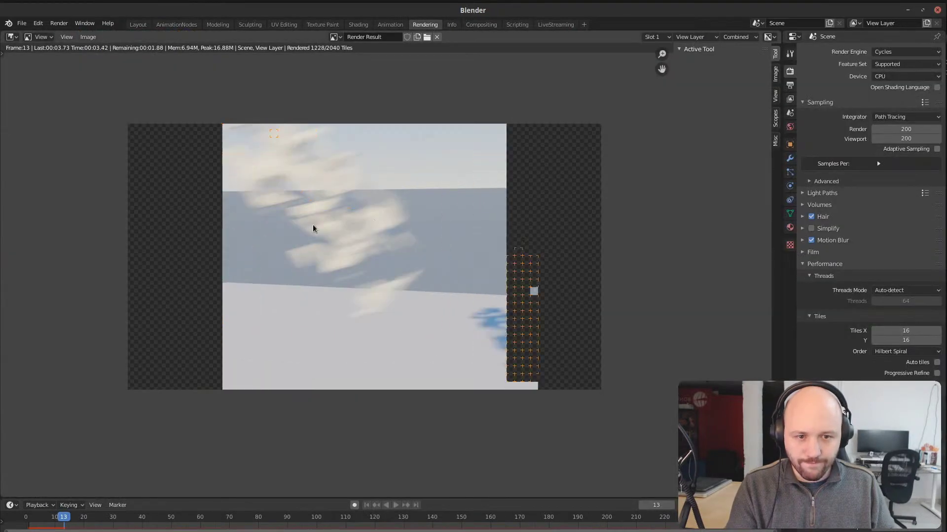
{"action": "scroll", "coordinate": [312, 224], "scroll_direction": "up", "scroll_amount": 3}
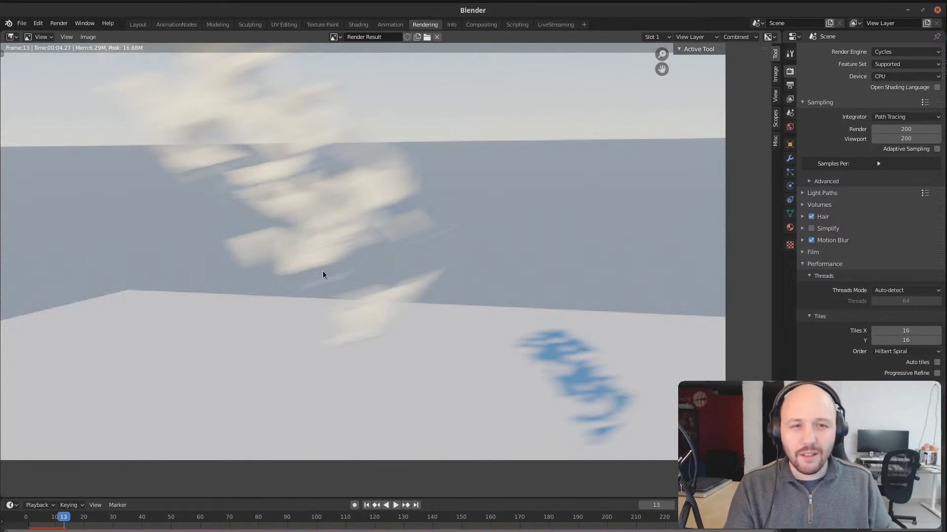
{"action": "scroll", "coordinate": [446, 232], "scroll_direction": "down", "scroll_amount": 3}
{"action": "scroll", "coordinate": [461, 256], "scroll_direction": "up", "scroll_amount": 2}
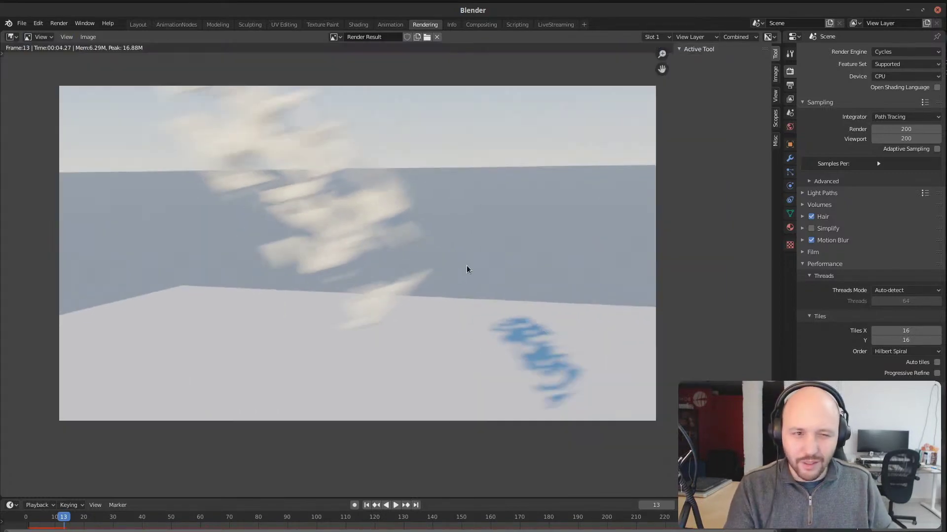
Step: Back in the Layout workspace, turn off render Motion Blur and enable the view layer's Vector pass
{"action": "left_click", "coordinate": [138, 24]}
{"action": "scroll", "coordinate": [214, 156], "scroll_direction": "down", "scroll_amount": 3}
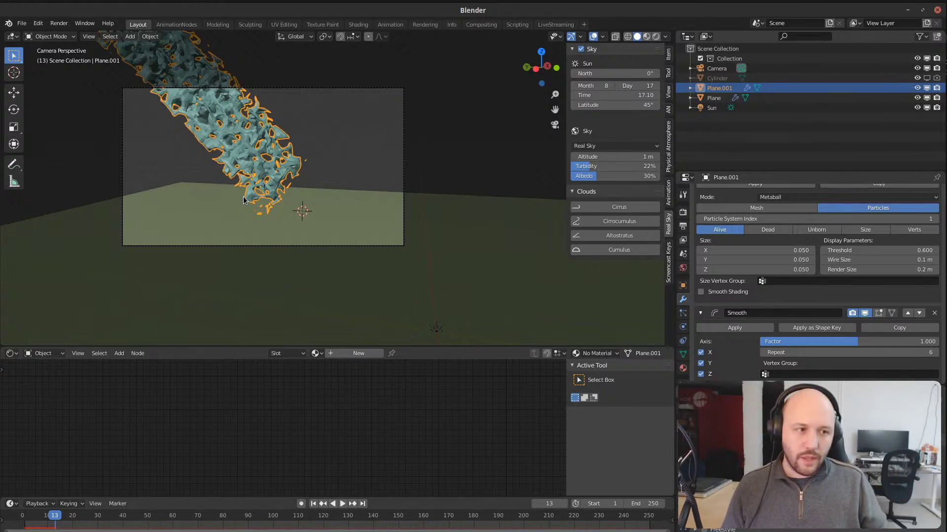
{"action": "left_click", "coordinate": [683, 212]}
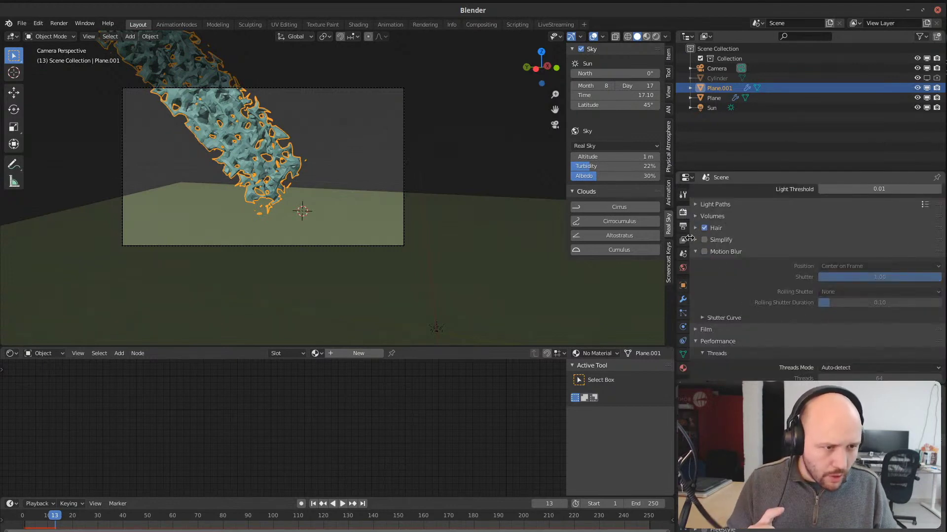
{"action": "left_click", "coordinate": [683, 226]}
{"action": "left_click", "coordinate": [683, 239]}
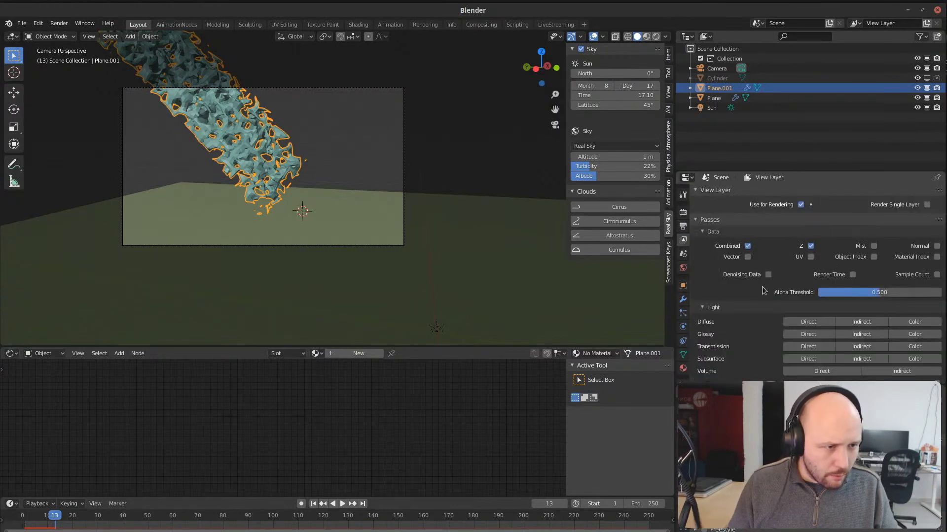
{"action": "left_click", "coordinate": [747, 257]}
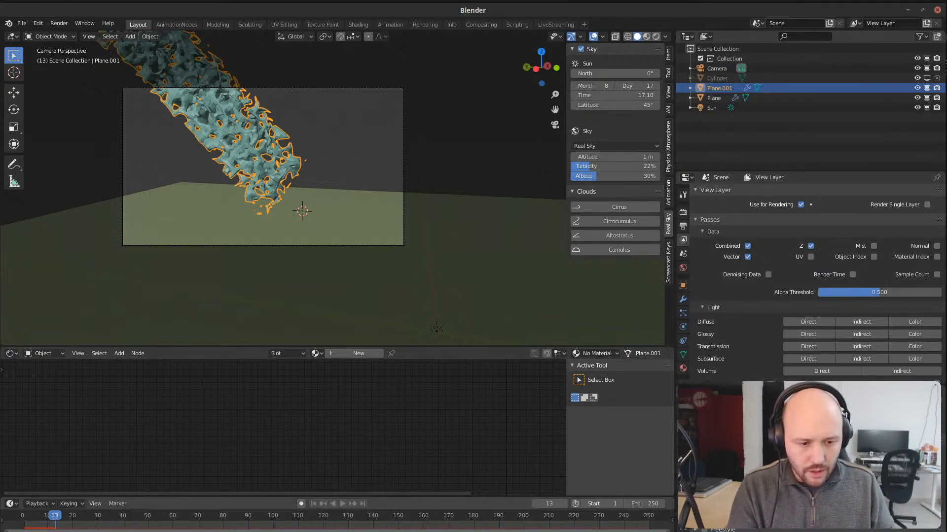
Step: Enable compositing nodes in the Compositing workspace and move the Composite node well away from the Render Layers node
{"action": "left_click", "coordinate": [475, 24]}
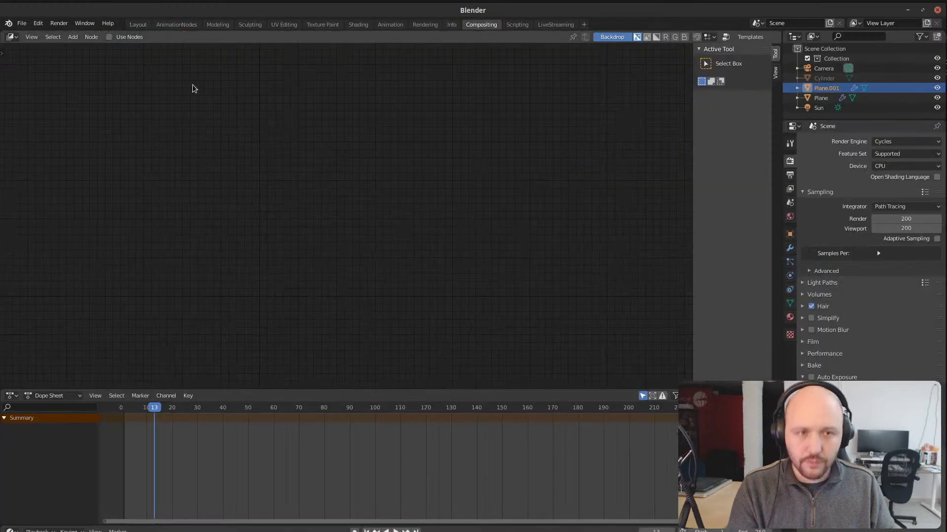
{"action": "left_click", "coordinate": [113, 38]}
{"action": "middle_click_drag", "start_coordinate": [299, 190], "coordinate": [158, 237]}
{"action": "left_click", "coordinate": [200, 235]}
{"action": "left_click_drag", "start_coordinate": [274, 193], "coordinate": [420, 183]}
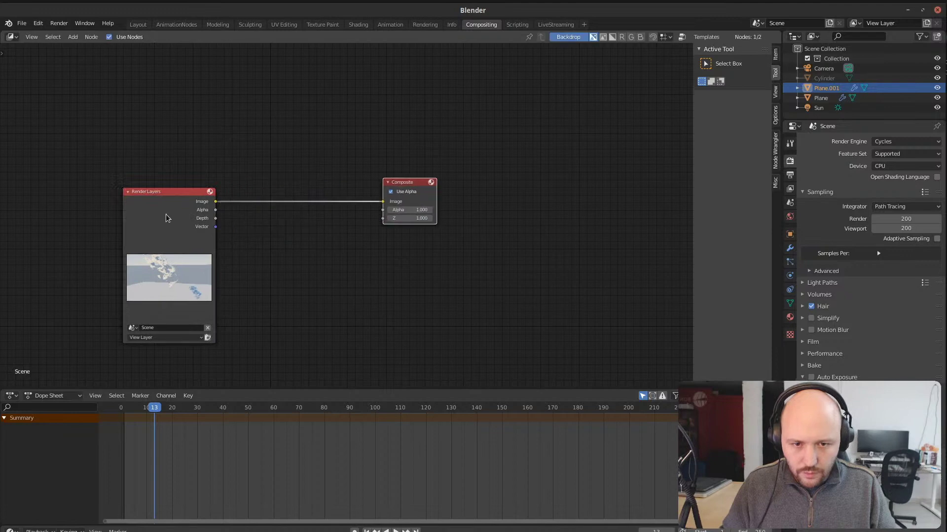
Step: Preview the Render Layers image in a new Viewer node, switching the preview to the Vector pass
{"action": "left_click", "coordinate": [165, 212], "text": "ctrl+shift"}
{"action": "scroll", "coordinate": [114, 224], "scroll_direction": "up", "scroll_amount": 2}
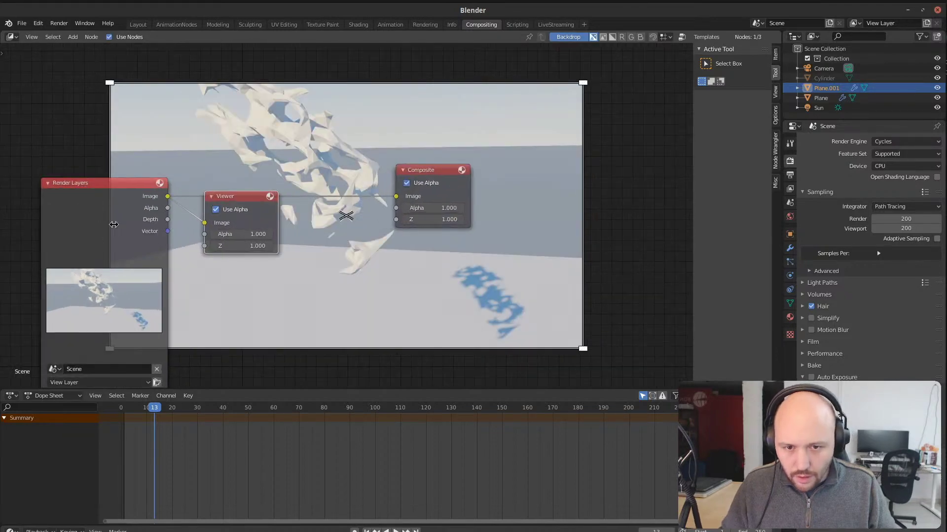
{"action": "left_click", "coordinate": [129, 228], "text": "ctrl+shift"}
{"action": "left_click", "coordinate": [128, 229], "text": "ctrl+shift"}
{"action": "left_click", "coordinate": [128, 229], "text": "ctrl+shift"}
{"action": "left_click", "coordinate": [309, 250]}
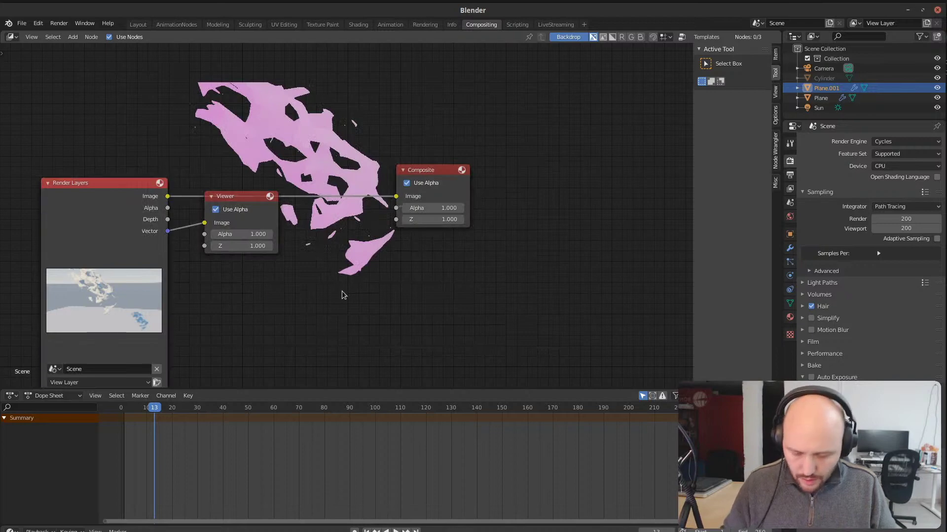
Step: Add a Vector Blur node below the Viewer and Composite nodes
{"action": "key", "text": "shift+a"}
{"action": "type", "text": "vector"}
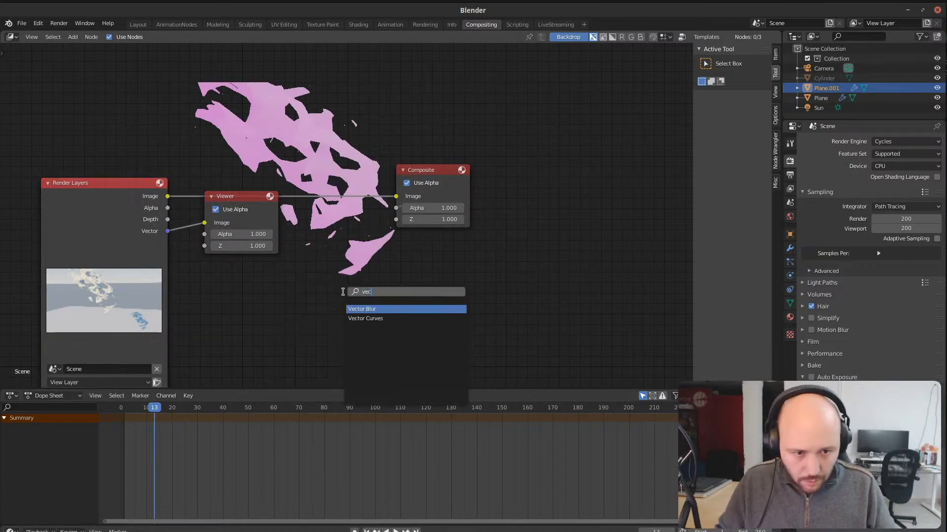
{"action": "key", "text": "Return"}
{"action": "left_click", "coordinate": [309, 266]}
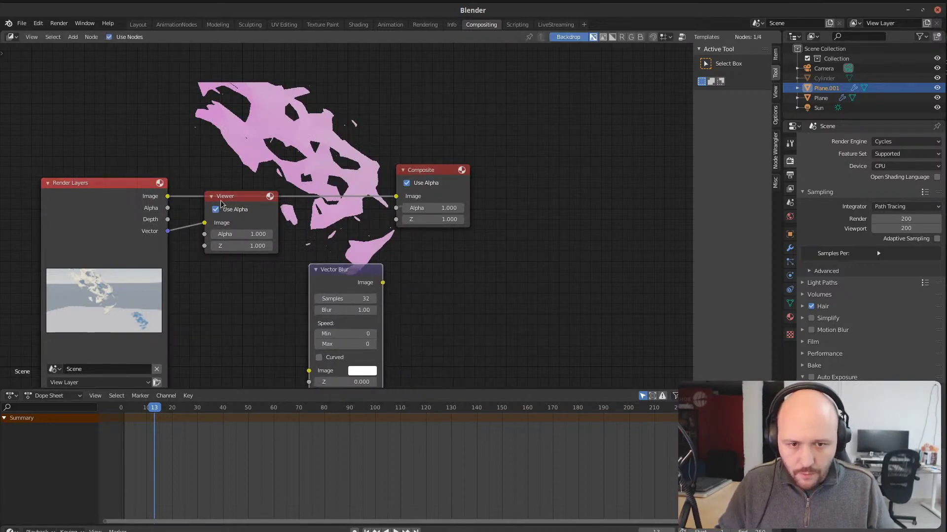
Step: Link Render Layers' Image, Depth and Vector to Vector Blur's Image, Z and Speed, and preview the blur in the Viewer, moved clear of it
{"action": "left_click_drag", "start_coordinate": [225, 202], "coordinate": [550, 263]}
{"action": "left_click_drag", "start_coordinate": [337, 277], "coordinate": [272, 231]}
{"action": "left_click_drag", "start_coordinate": [168, 232], "coordinate": [243, 365]}
{"action": "left_click_drag", "start_coordinate": [168, 220], "coordinate": [243, 336]}
{"action": "left_click_drag", "start_coordinate": [168, 196], "coordinate": [244, 325]}
{"action": "left_click", "coordinate": [274, 230]}
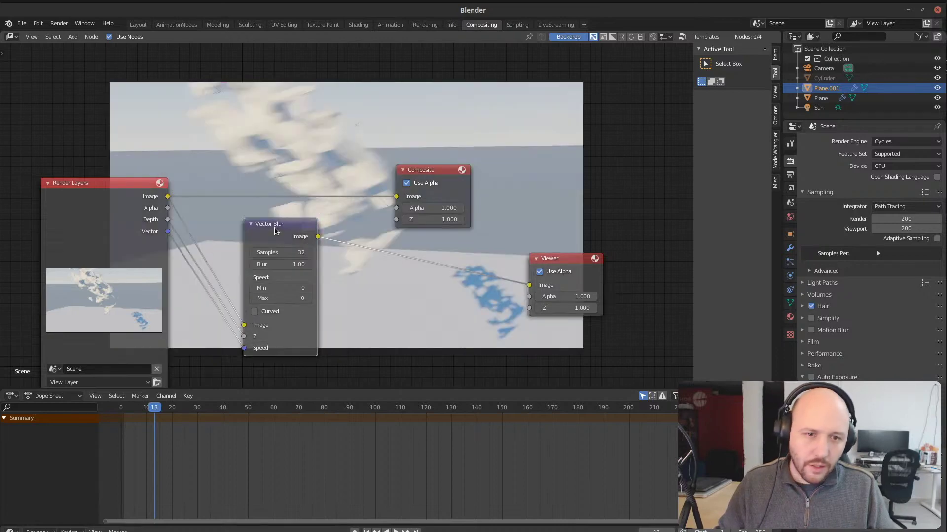
Step: Set the Vector Blur samples to 8 and move the Composite node above the Viewer node
{"action": "left_click", "coordinate": [287, 252]}
{"action": "type", "text": "8"}
{"action": "key", "text": "Return"}
{"action": "left_click_drag", "start_coordinate": [440, 172], "coordinate": [570, 163]}
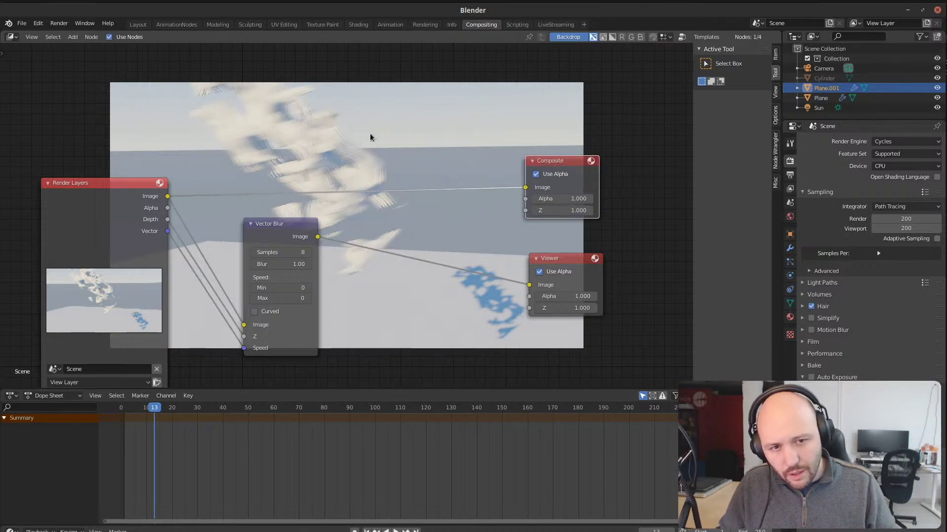
Step: Try the Curved option on the Vector Blur node and turn it back off
{"action": "middle_click_drag", "start_coordinate": [360, 306], "coordinate": [362, 274]}
{"action": "scroll", "coordinate": [328, 272], "scroll_direction": "up", "scroll_amount": 1}
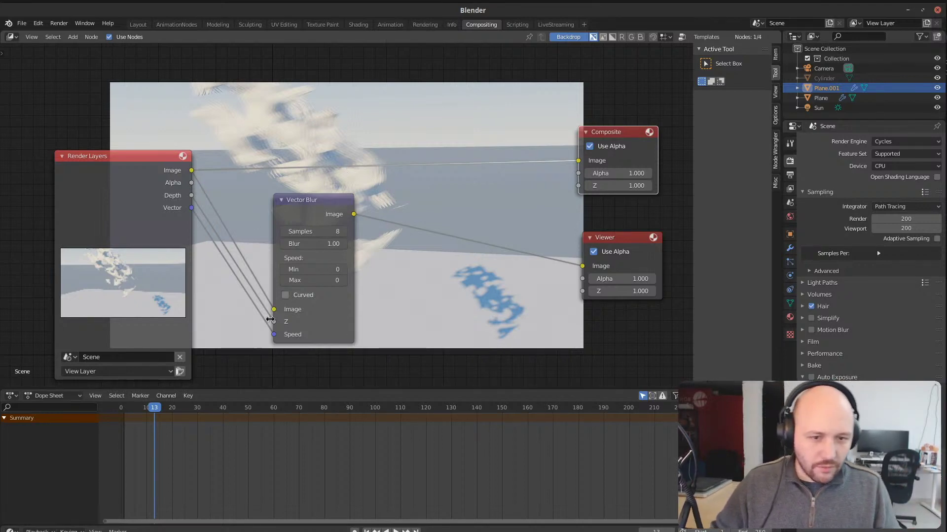
{"action": "left_click", "coordinate": [299, 296]}
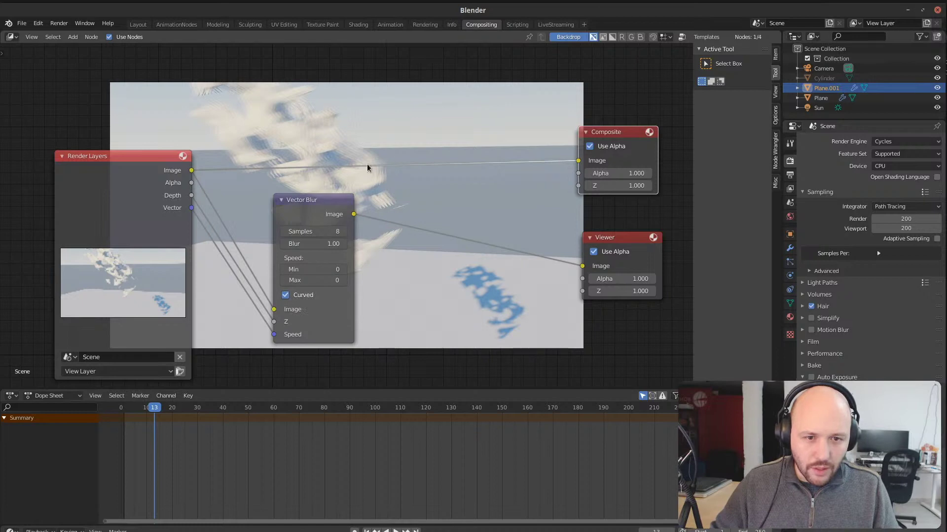
{"action": "left_click", "coordinate": [285, 295]}
{"action": "left_click", "coordinate": [530, 178]}
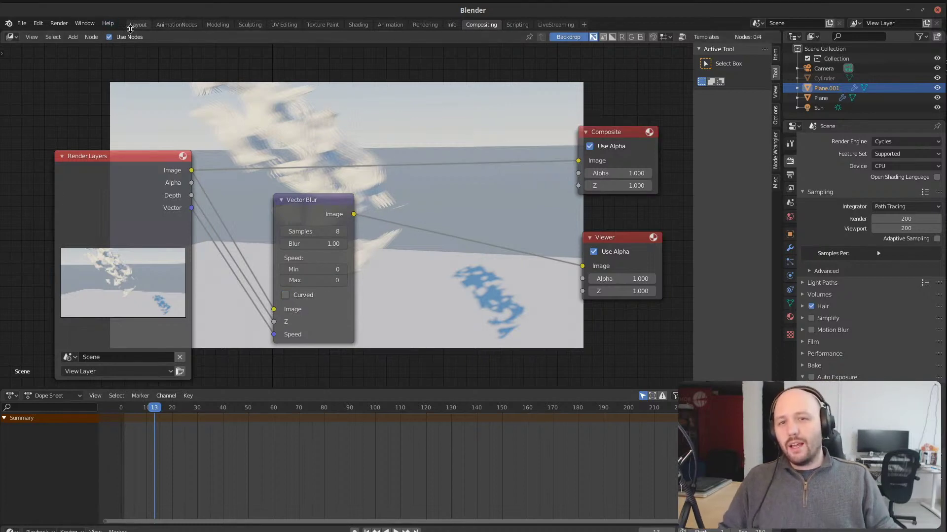
Step: Return to the Layout workspace, switch to the Chrome browser and browse the Blender builds on graphicall.org in a maximized window
{"action": "left_click", "coordinate": [134, 25]}
{"action": "middle_click_drag", "start_coordinate": [292, 178], "coordinate": [292, 207]}
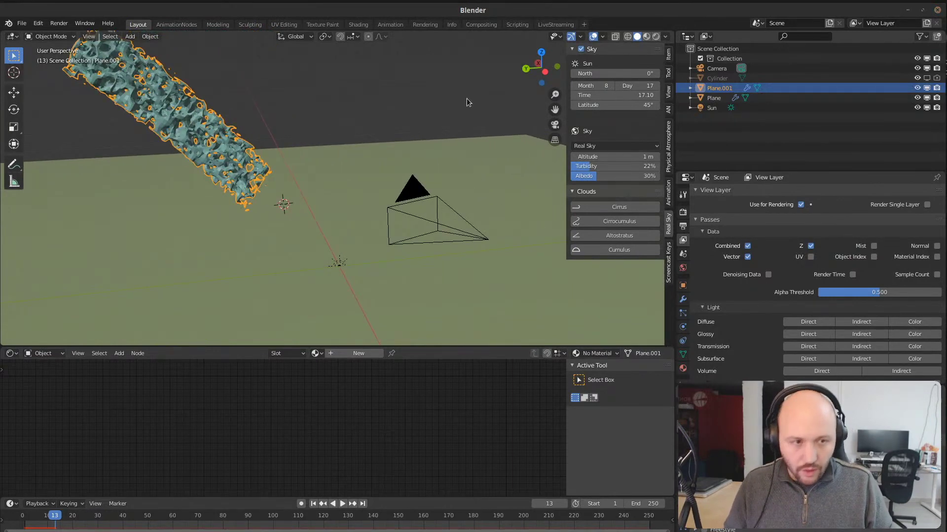
{"action": "type", "text": "graphicall.org"}
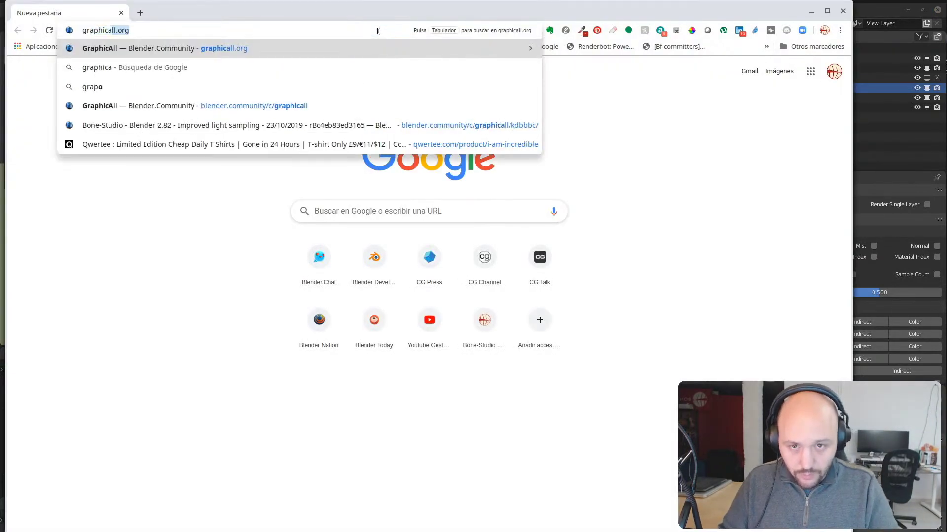
{"action": "key", "text": "Return"}
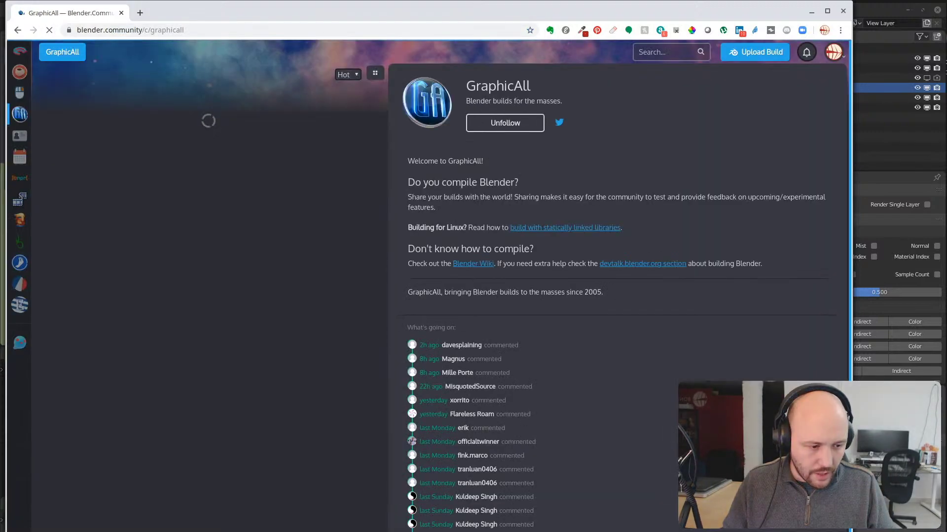
{"action": "key", "text": "super+Up"}
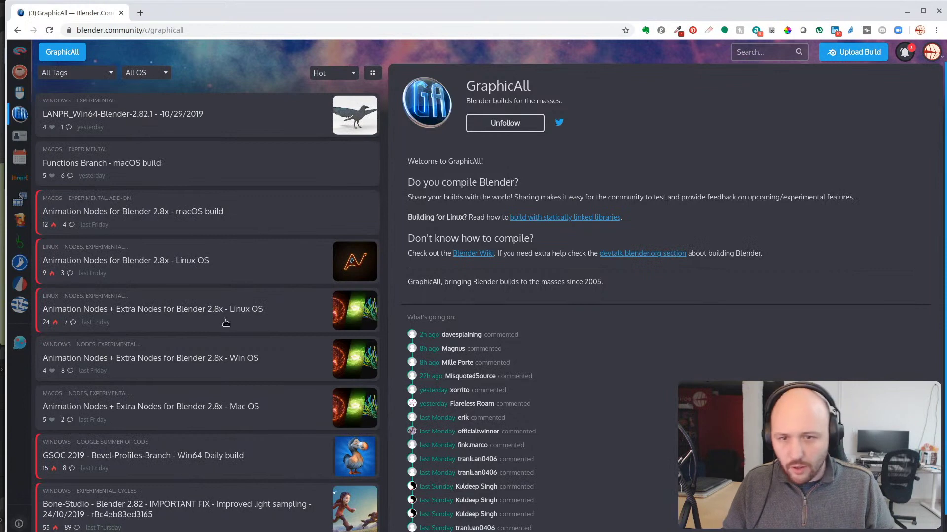
{"action": "scroll", "coordinate": [236, 173], "scroll_direction": "down", "scroll_amount": 3}
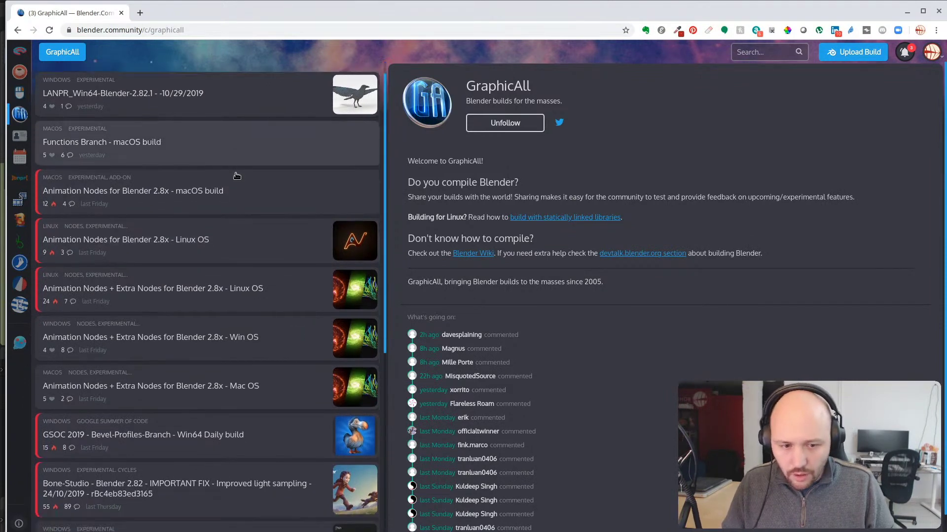
{"action": "scroll", "coordinate": [235, 173], "scroll_direction": "down", "scroll_amount": 3}
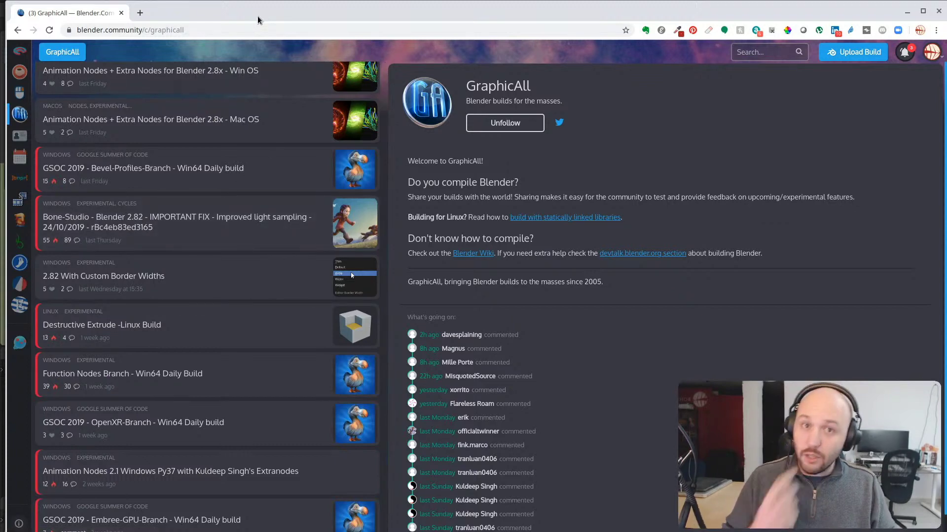
Step: Open the boneMaster repository on GitHub in a new browser tab and look over its files and readme
{"action": "left_click", "coordinate": [141, 12]}
{"action": "type", "text": "giuthub"}
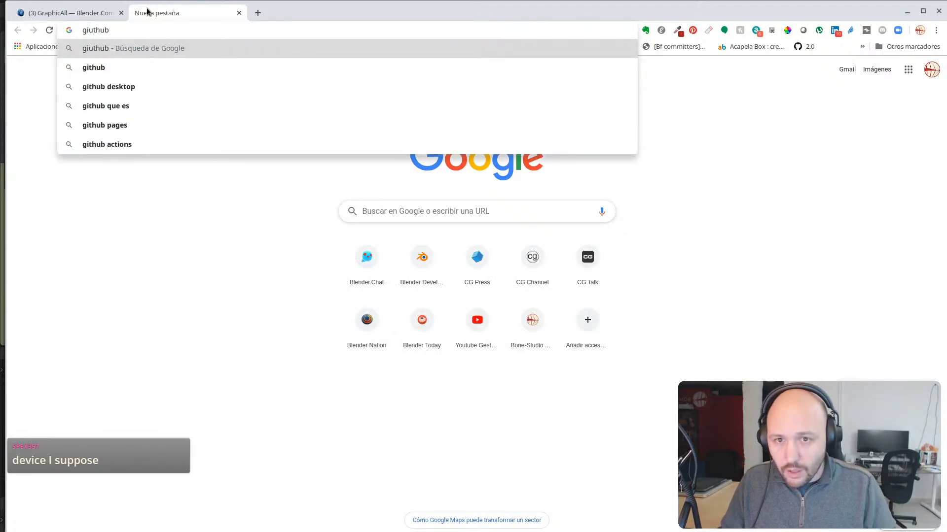
{"action": "key", "text": "BackSpace"}
{"action": "key", "text": "BackSpace"}
{"action": "key", "text": "BackSpace"}
{"action": "key", "text": "BackSpace"}
{"action": "key", "text": "BackSpace"}
{"action": "key", "text": "BackSpace"}
{"action": "key", "text": "BackSpace"}
{"action": "type", "text": "git"}
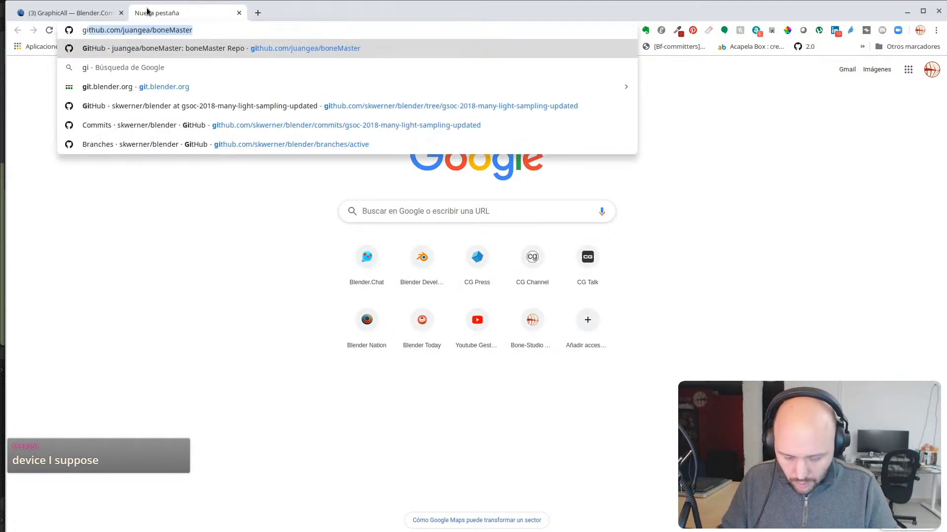
{"action": "type", "text": "hu"}
{"action": "key", "text": "Return"}
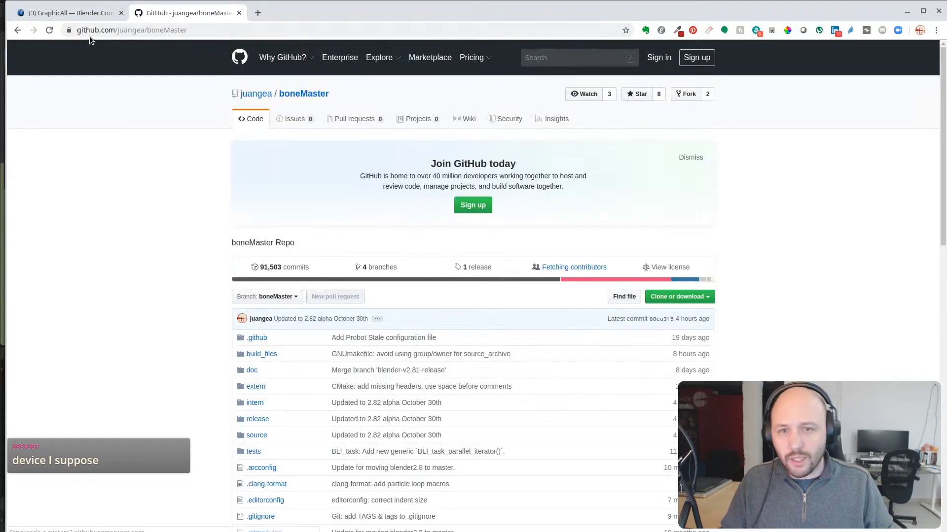
{"action": "scroll", "coordinate": [648, 321], "scroll_direction": "down", "scroll_amount": 5}
{"action": "scroll", "coordinate": [552, 222], "scroll_direction": "down", "scroll_amount": 3}
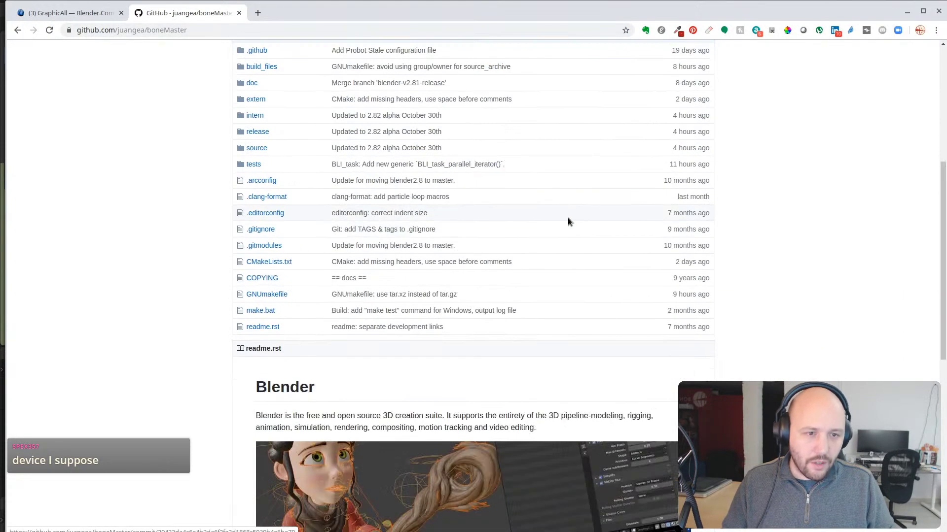
{"action": "scroll", "coordinate": [510, 285], "scroll_direction": "up", "scroll_amount": 5}
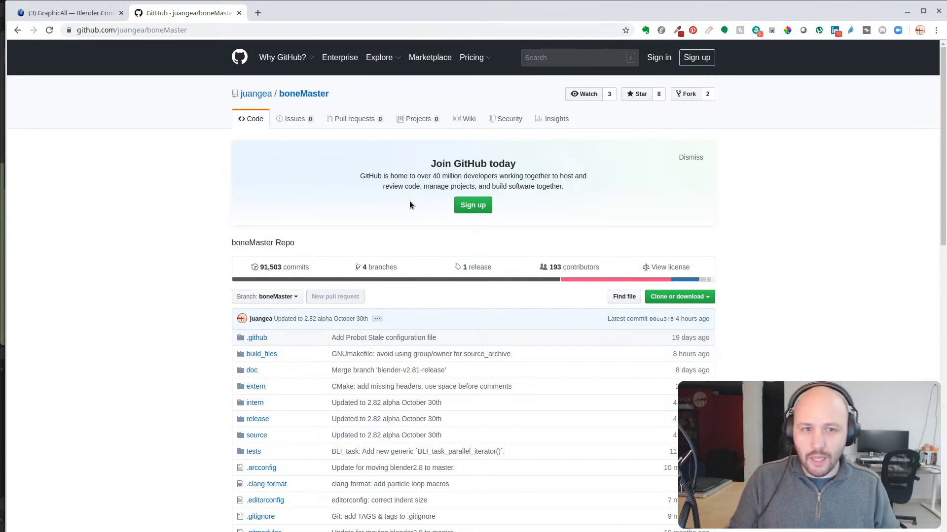
Step: Open the repository wiki's page on building BoneMaster and read its build steps and the Linux and Windows notes
{"action": "left_click", "coordinate": [466, 119]}
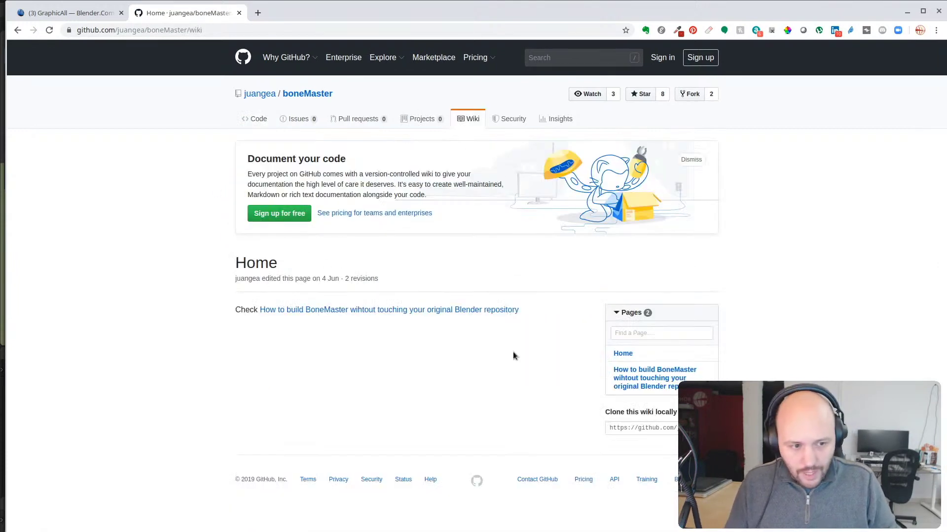
{"action": "left_click", "coordinate": [659, 369]}
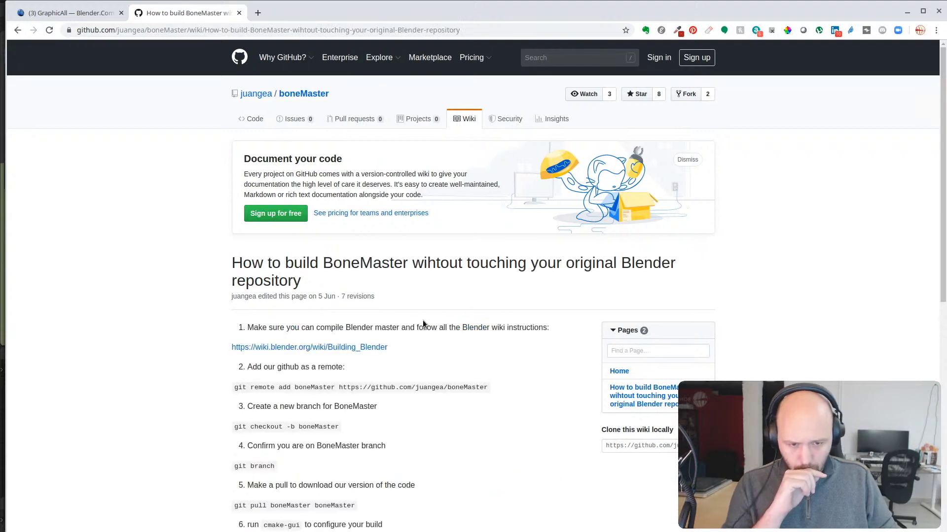
{"action": "scroll", "coordinate": [394, 289], "scroll_direction": "down", "scroll_amount": 4}
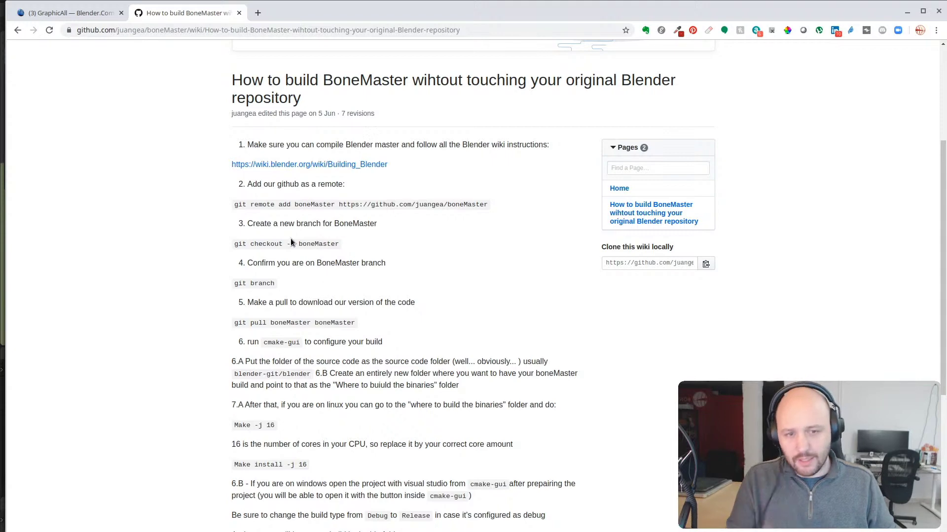
{"action": "scroll", "coordinate": [359, 227], "scroll_direction": "down", "scroll_amount": 3}
{"action": "scroll", "coordinate": [375, 281], "scroll_direction": "down", "scroll_amount": 3}
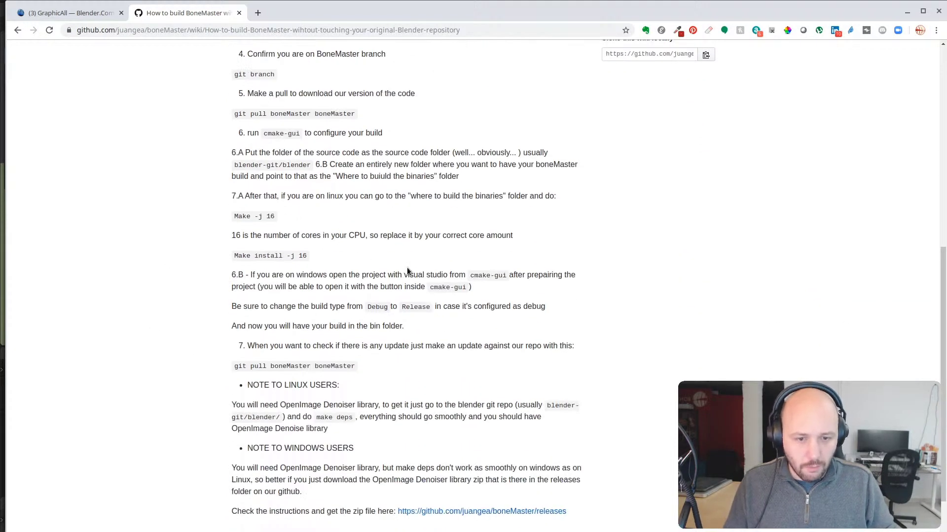
{"action": "scroll", "coordinate": [412, 276], "scroll_direction": "down", "scroll_amount": 2}
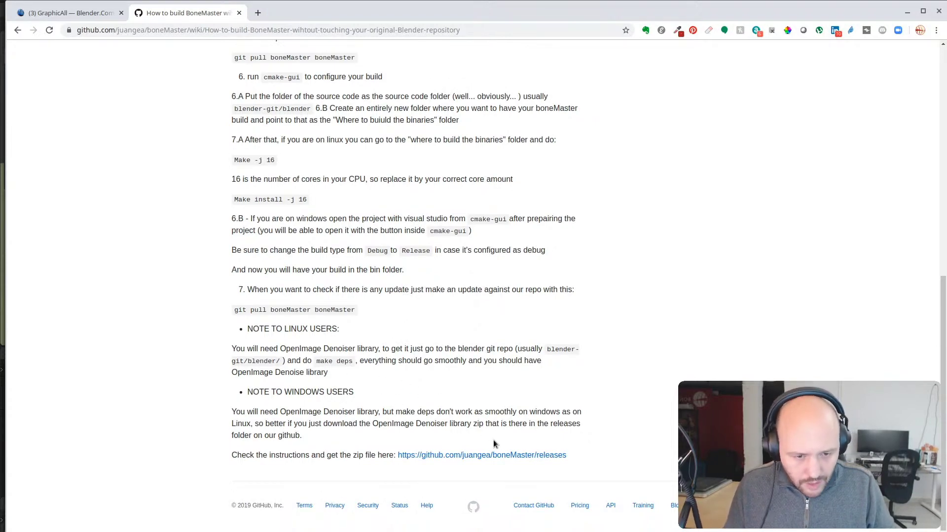
{"action": "left_click_drag", "start_coordinate": [338, 441], "coordinate": [240, 412]}
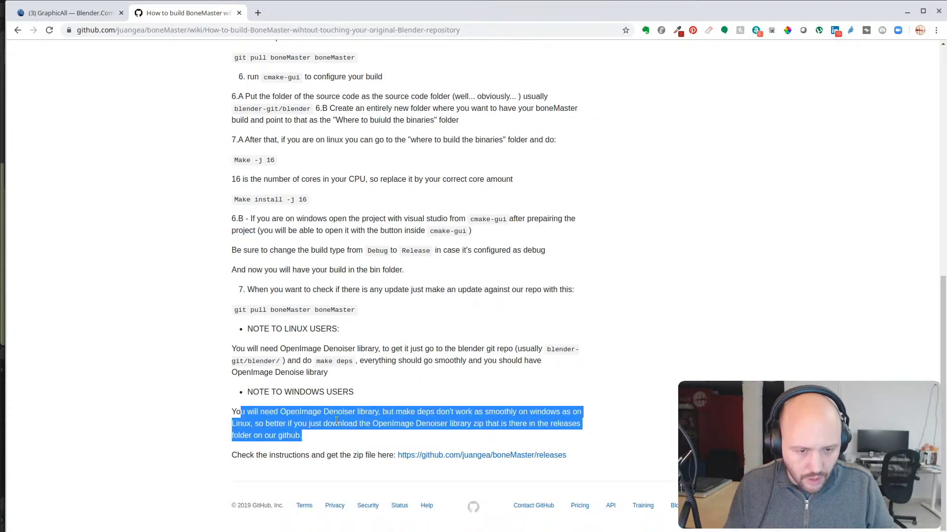
{"action": "left_click", "coordinate": [318, 421]}
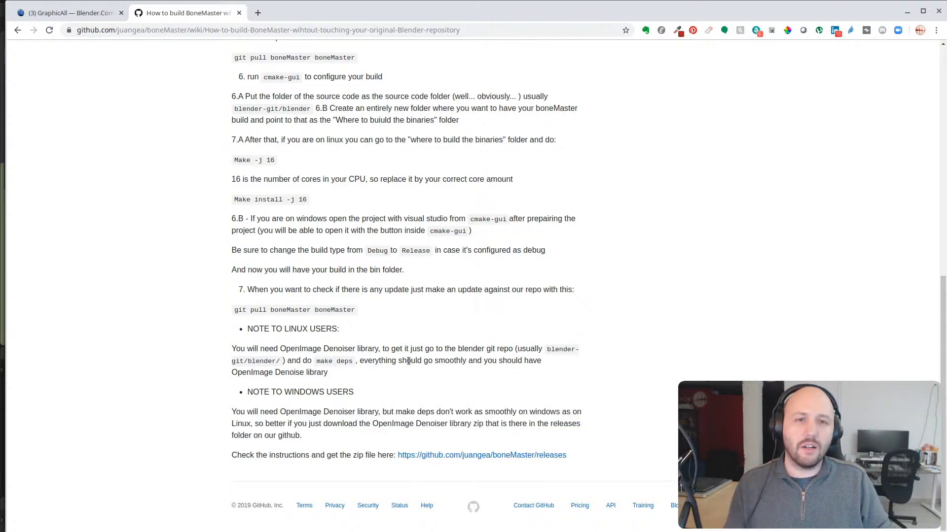
{"action": "scroll", "coordinate": [337, 321], "scroll_direction": "up", "scroll_amount": 4}
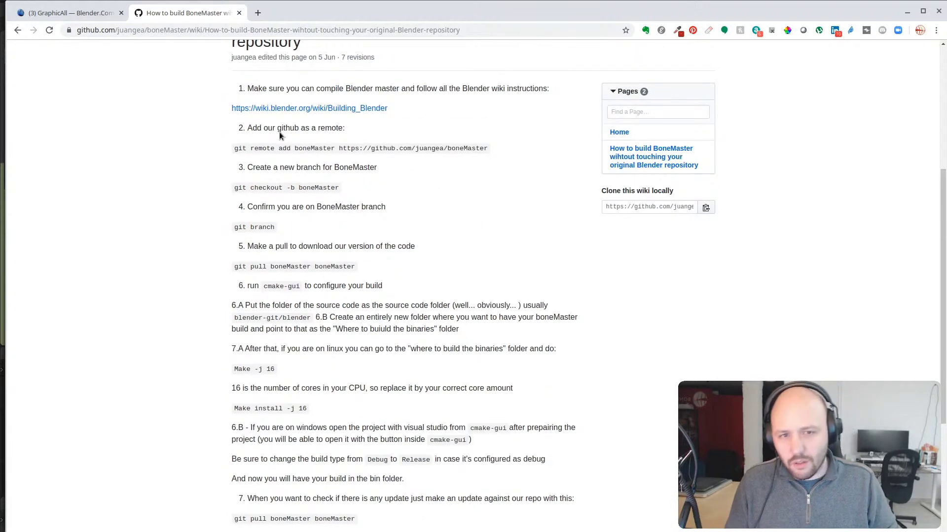
{"action": "scroll", "coordinate": [280, 136], "scroll_direction": "up", "scroll_amount": 1}
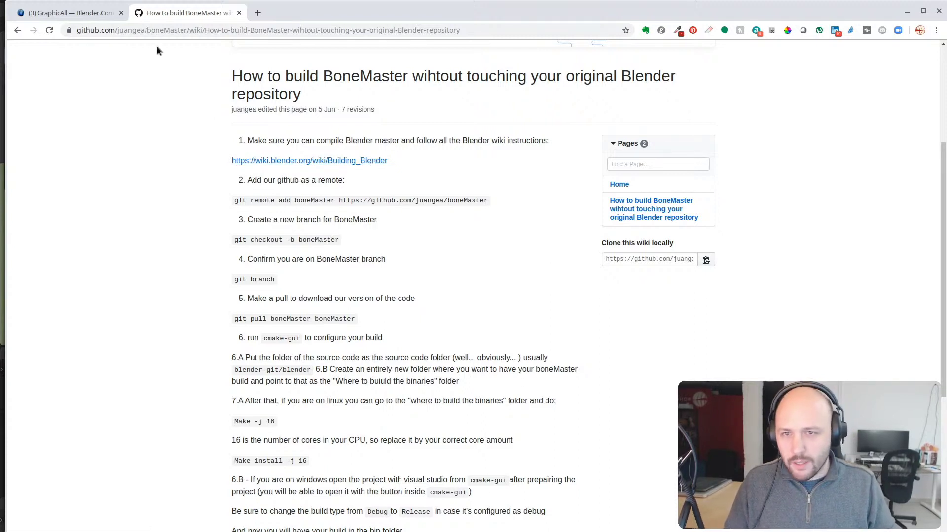
Step: Return to the GraphicAll page and open a Terminal window over its build list
{"action": "left_click", "coordinate": [91, 14]}
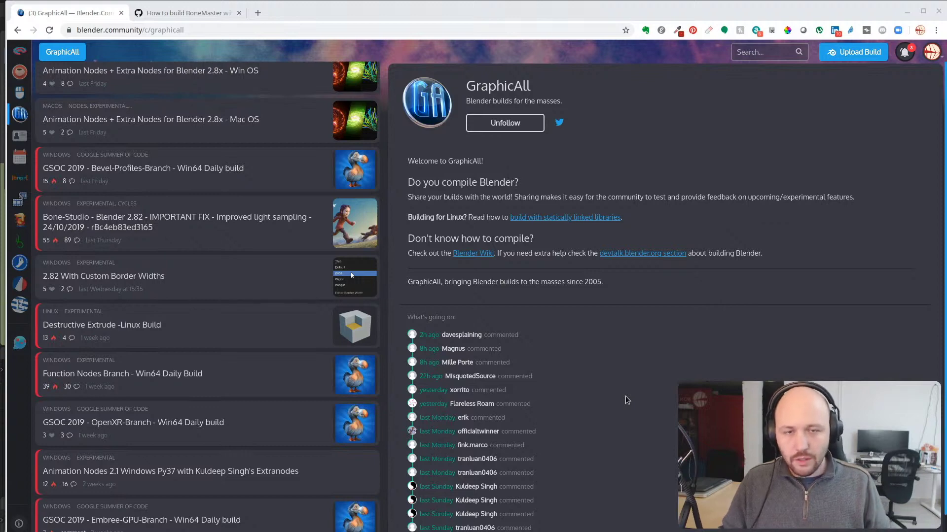
{"action": "key", "text": "super"}
{"action": "type", "text": "termina"}
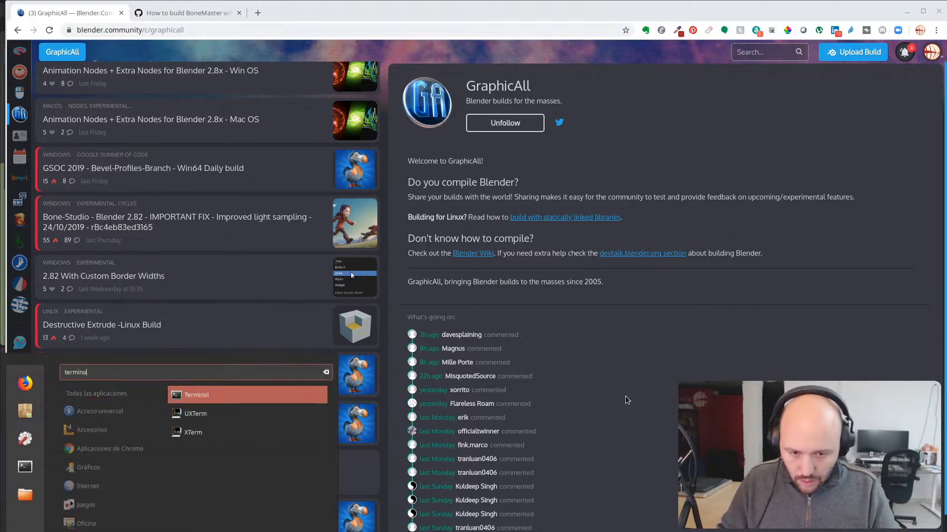
{"action": "key", "text": "Return"}
{"action": "left_click_drag", "start_coordinate": [907, 254], "coordinate": [348, 131]}
Step: Try to check the ldd version by running ldd -v in the terminal
{"action": "type", "text": "ldd -v"}
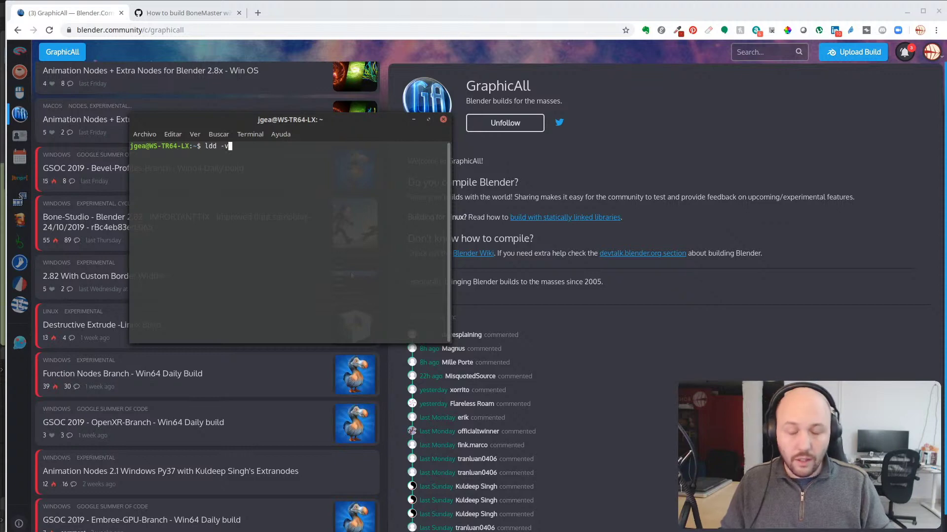
{"action": "key", "text": "Left"}
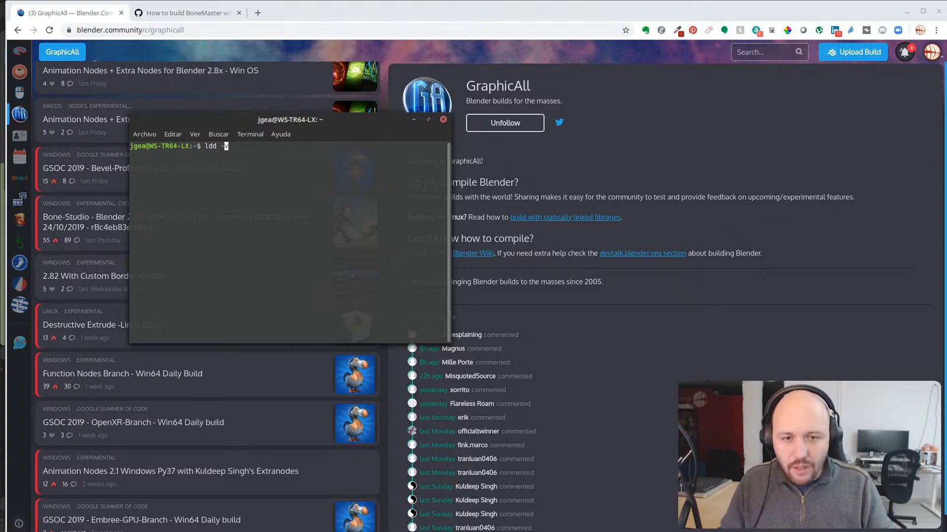
{"action": "key", "text": "Right"}
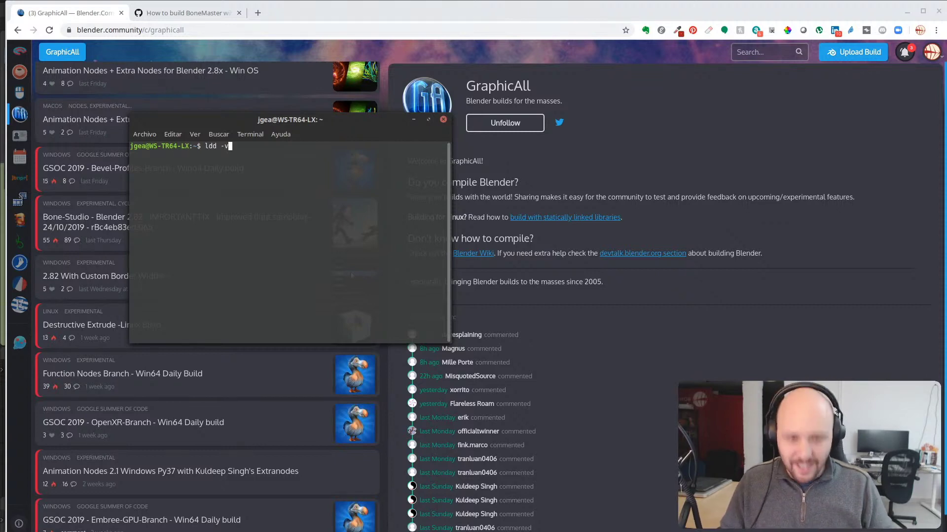
{"action": "key", "text": "Return"}
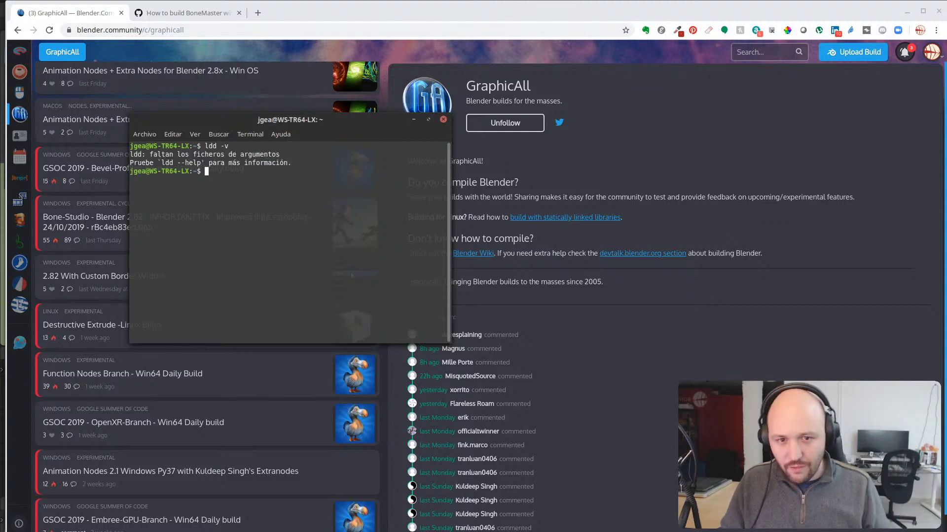
Step: Try to bring up the ldd usage information by running ldd and ldd --hrlp in the terminal
{"action": "type", "text": "ldd"}
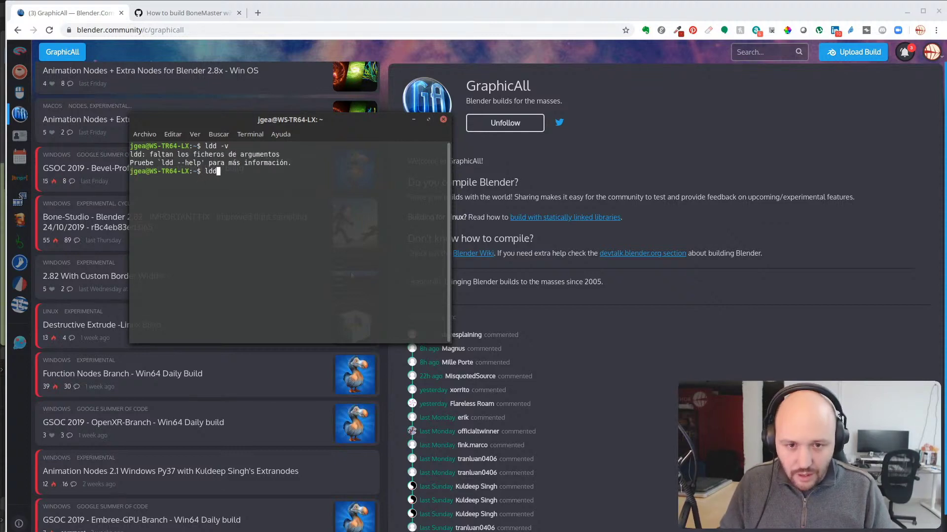
{"action": "key", "text": "Return"}
{"action": "type", "text": "ldd --hrlp"}
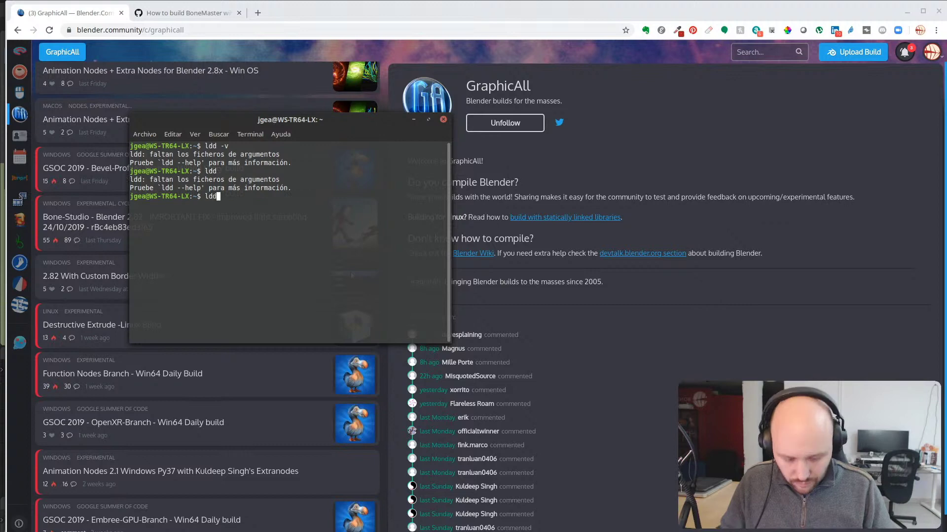
{"action": "key", "text": "Return"}
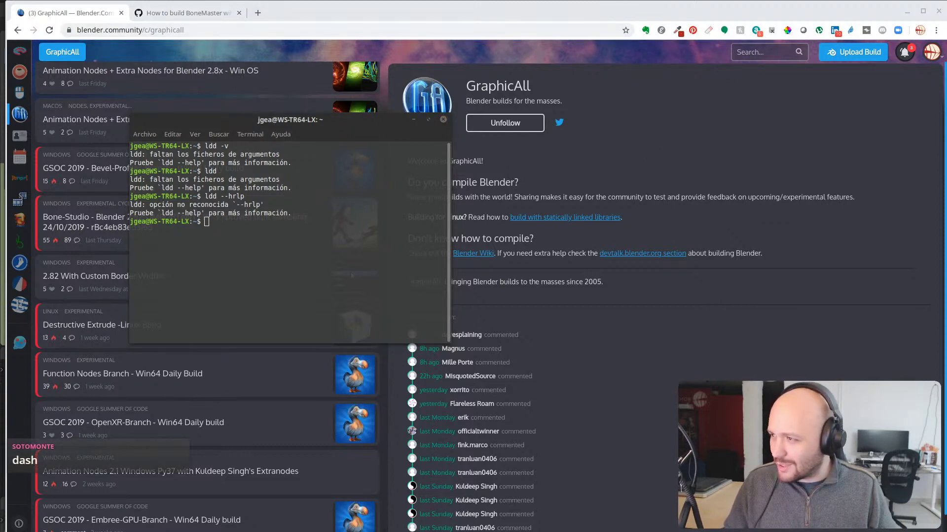
Step: List the terminal's command history and look back through it for the ldd commands used earlier
{"action": "key", "text": "alt+Tab"}
{"action": "type", "text": "history"}
{"action": "key", "text": "Return"}
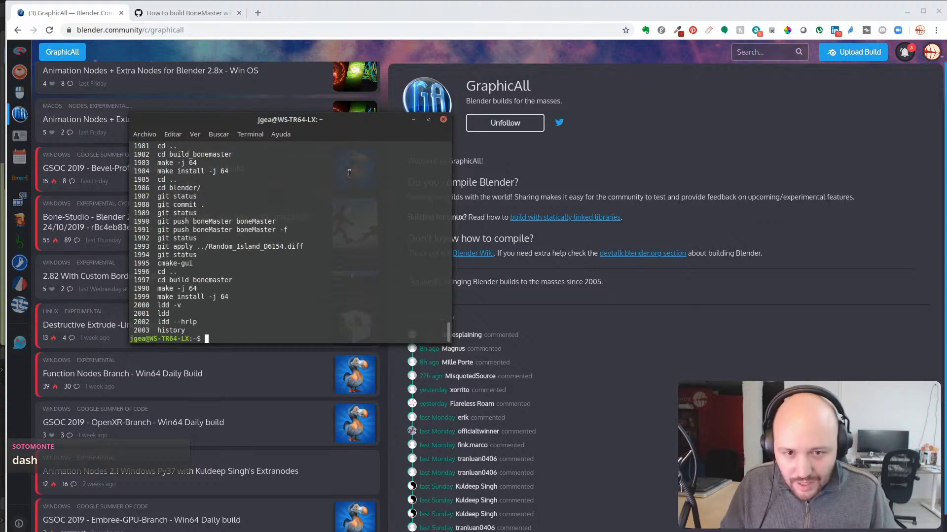
{"action": "scroll", "coordinate": [182, 285], "scroll_direction": "up", "scroll_amount": 11}
{"action": "scroll", "coordinate": [182, 285], "scroll_direction": "up", "scroll_amount": 9}
{"action": "scroll", "coordinate": [178, 227], "scroll_direction": "up", "scroll_amount": 14}
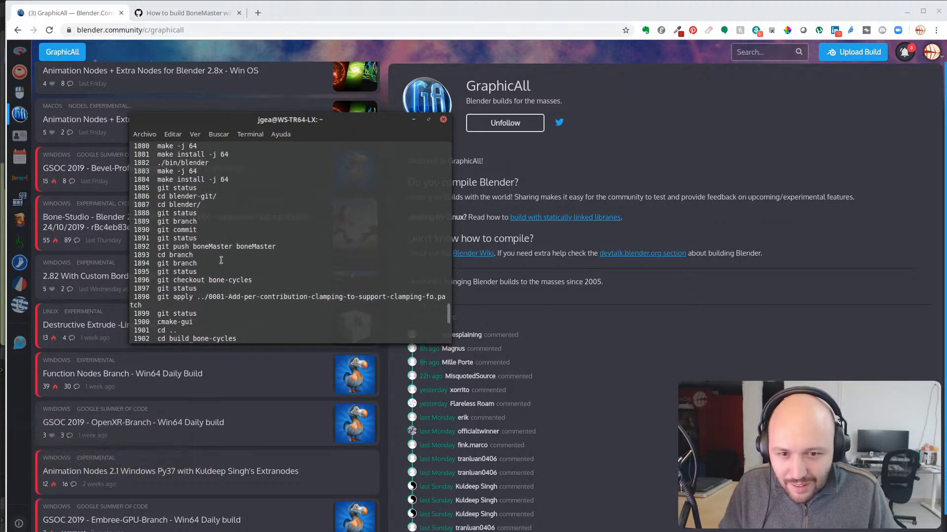
{"action": "scroll", "coordinate": [219, 269], "scroll_direction": "up", "scroll_amount": 12}
{"action": "scroll", "coordinate": [217, 279], "scroll_direction": "up", "scroll_amount": 14}
{"action": "scroll", "coordinate": [202, 269], "scroll_direction": "up", "scroll_amount": 7}
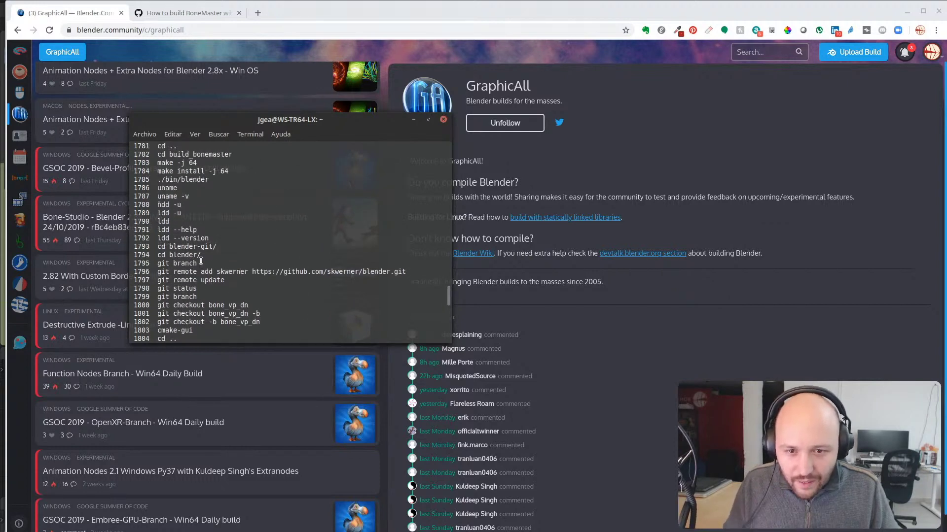
Step: Run ldd -u and ldd --version in the terminal, and highlight the output line with the GLIBC version
{"action": "scroll", "coordinate": [202, 264], "scroll_direction": "down", "scroll_amount": 20}
{"action": "type", "text": "ldd -u"}
{"action": "key", "text": "Return"}
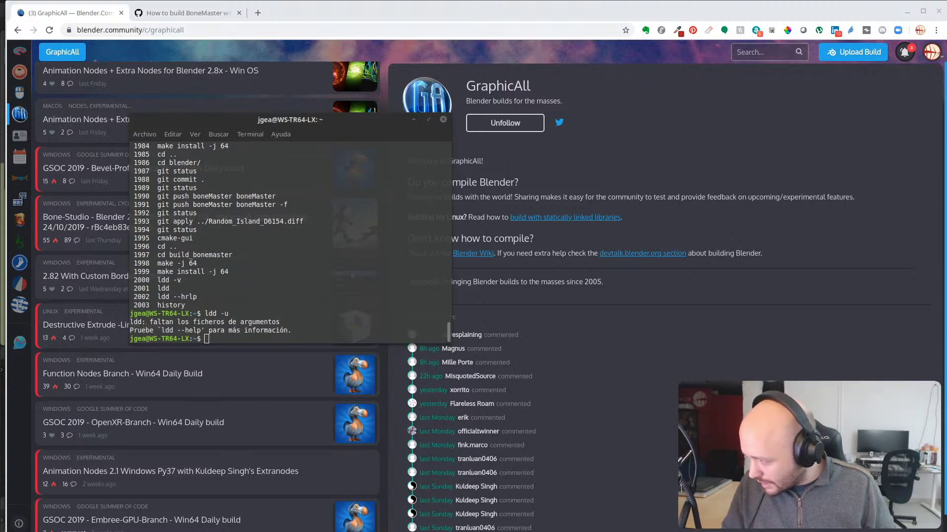
{"action": "left_click", "coordinate": [230, 176]}
{"action": "type", "text": "ldd --version"}
{"action": "key", "text": "Return"}
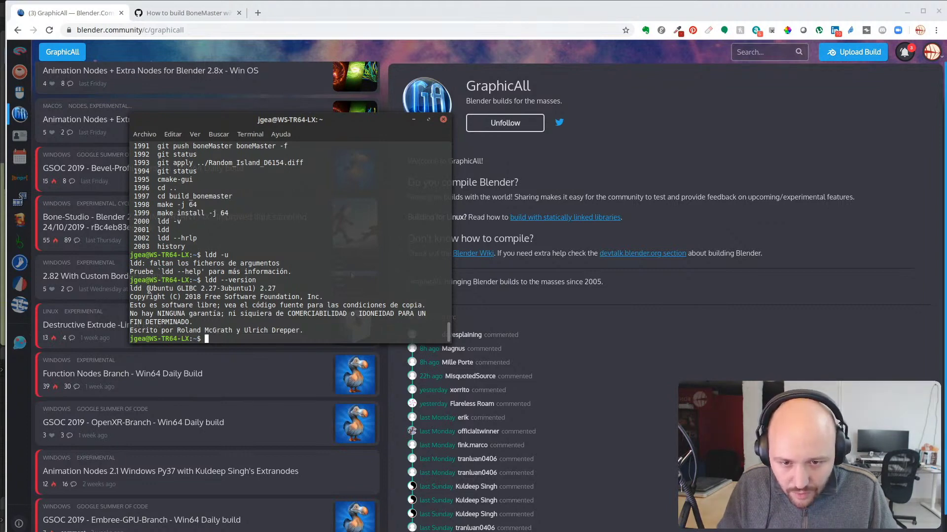
{"action": "left_click_drag", "start_coordinate": [132, 289], "coordinate": [282, 289]}
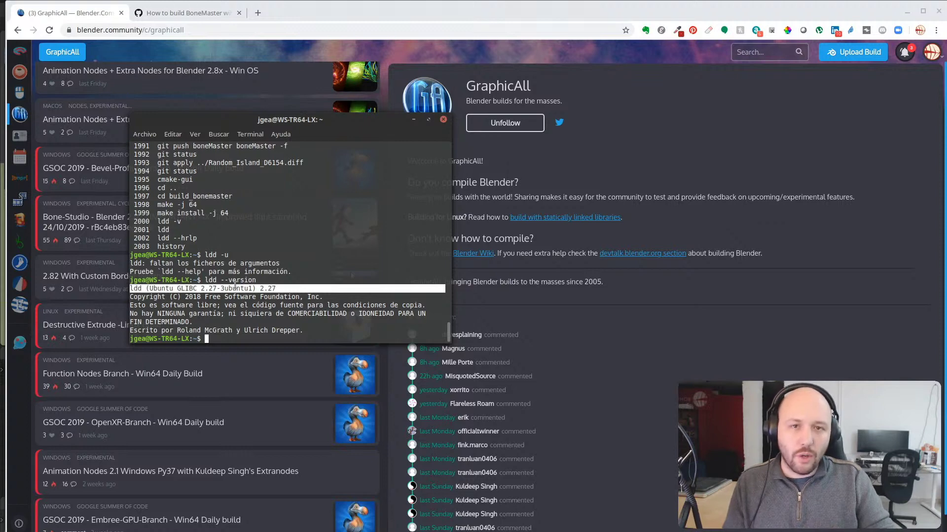
Step: Move the terminal window clear of the GraphicAll build list and return to the wiki page on building BoneMaster
{"action": "left_click", "coordinate": [90, 304]}
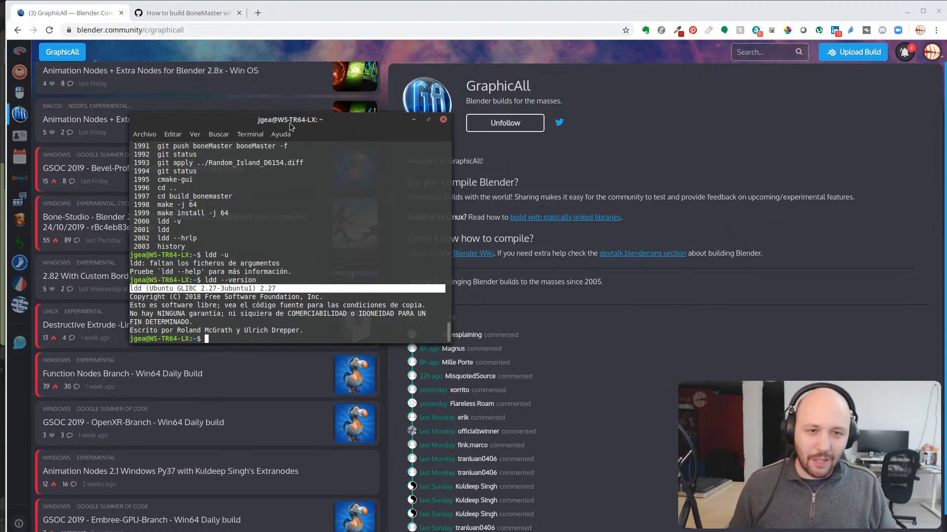
{"action": "left_click_drag", "start_coordinate": [292, 121], "coordinate": [649, 376]}
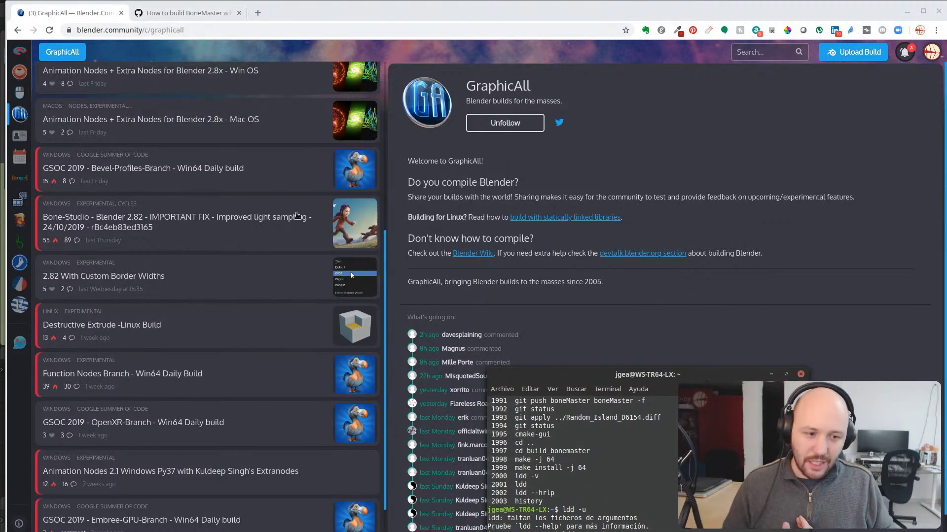
{"action": "left_click", "coordinate": [188, 14]}
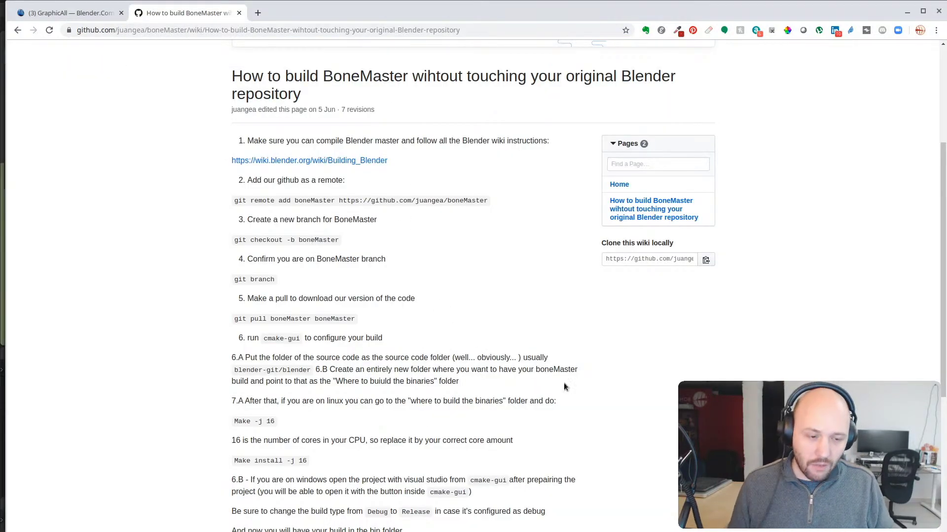
Step: Switch back to Blender and view the meshed particle stream and camera from another angle
{"action": "key", "text": "alt+Tab"}
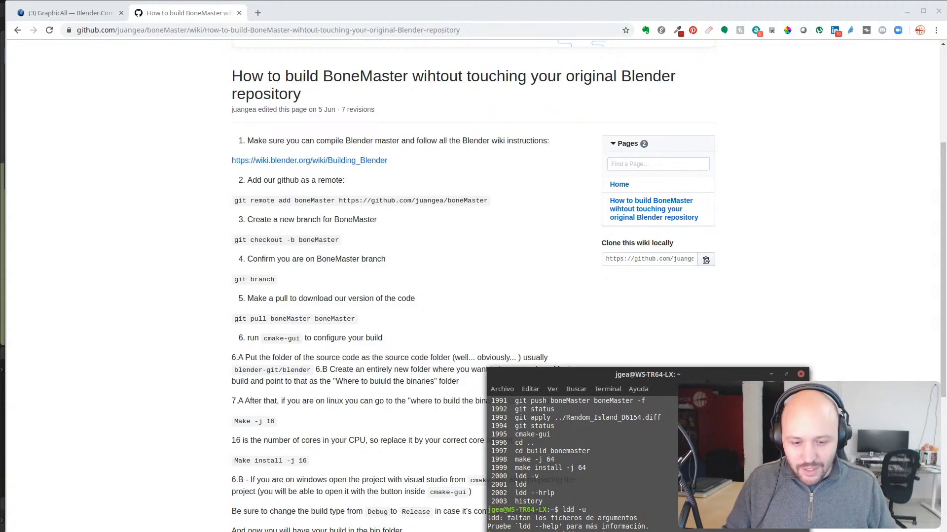
{"action": "left_click", "coordinate": [306, 524]}
{"action": "middle_click_drag", "start_coordinate": [232, 167], "coordinate": [337, 257]}
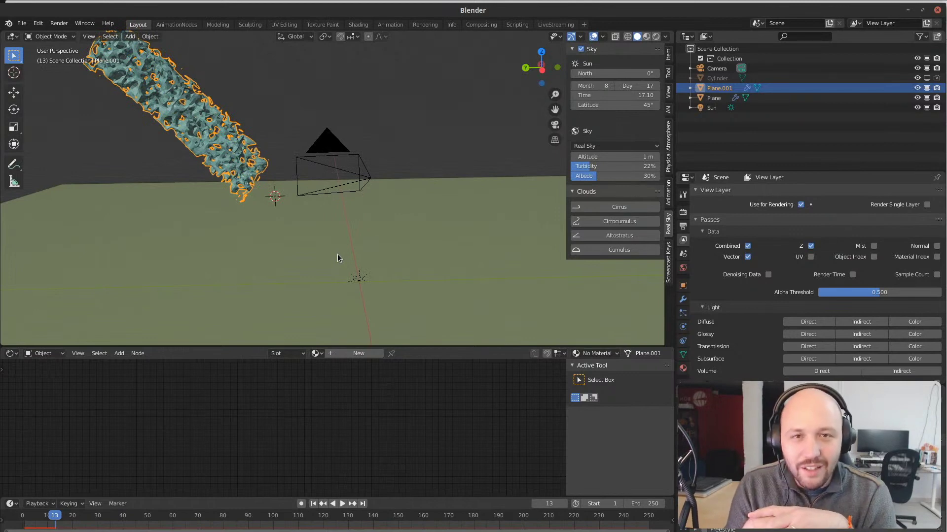